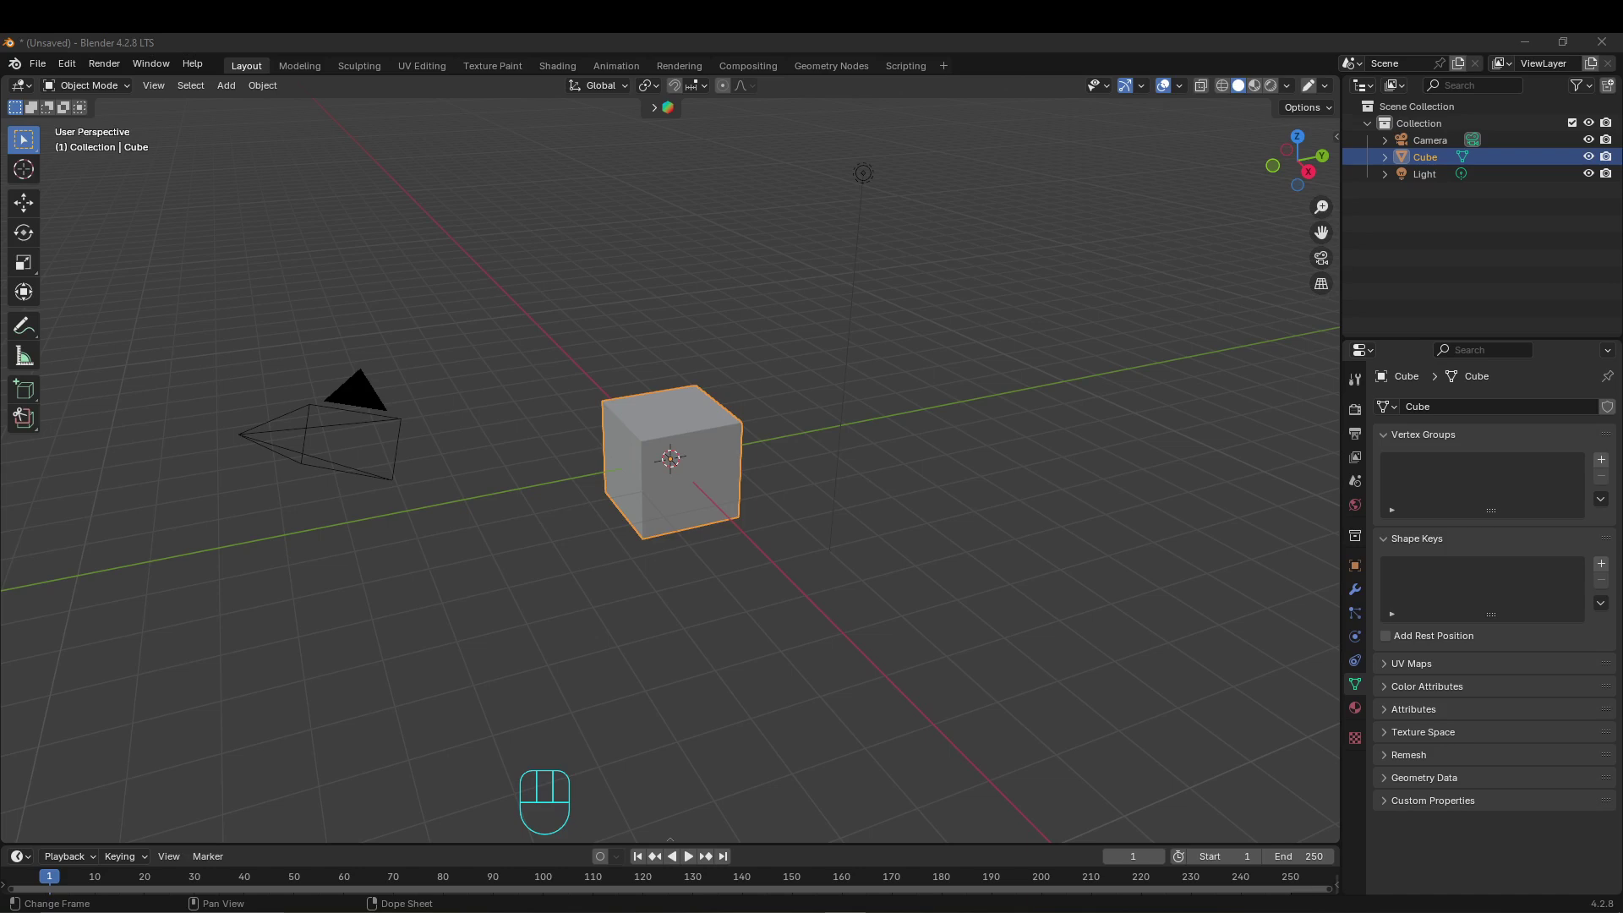
Delete the default cube and clear the selection.
left_click(653, 434)
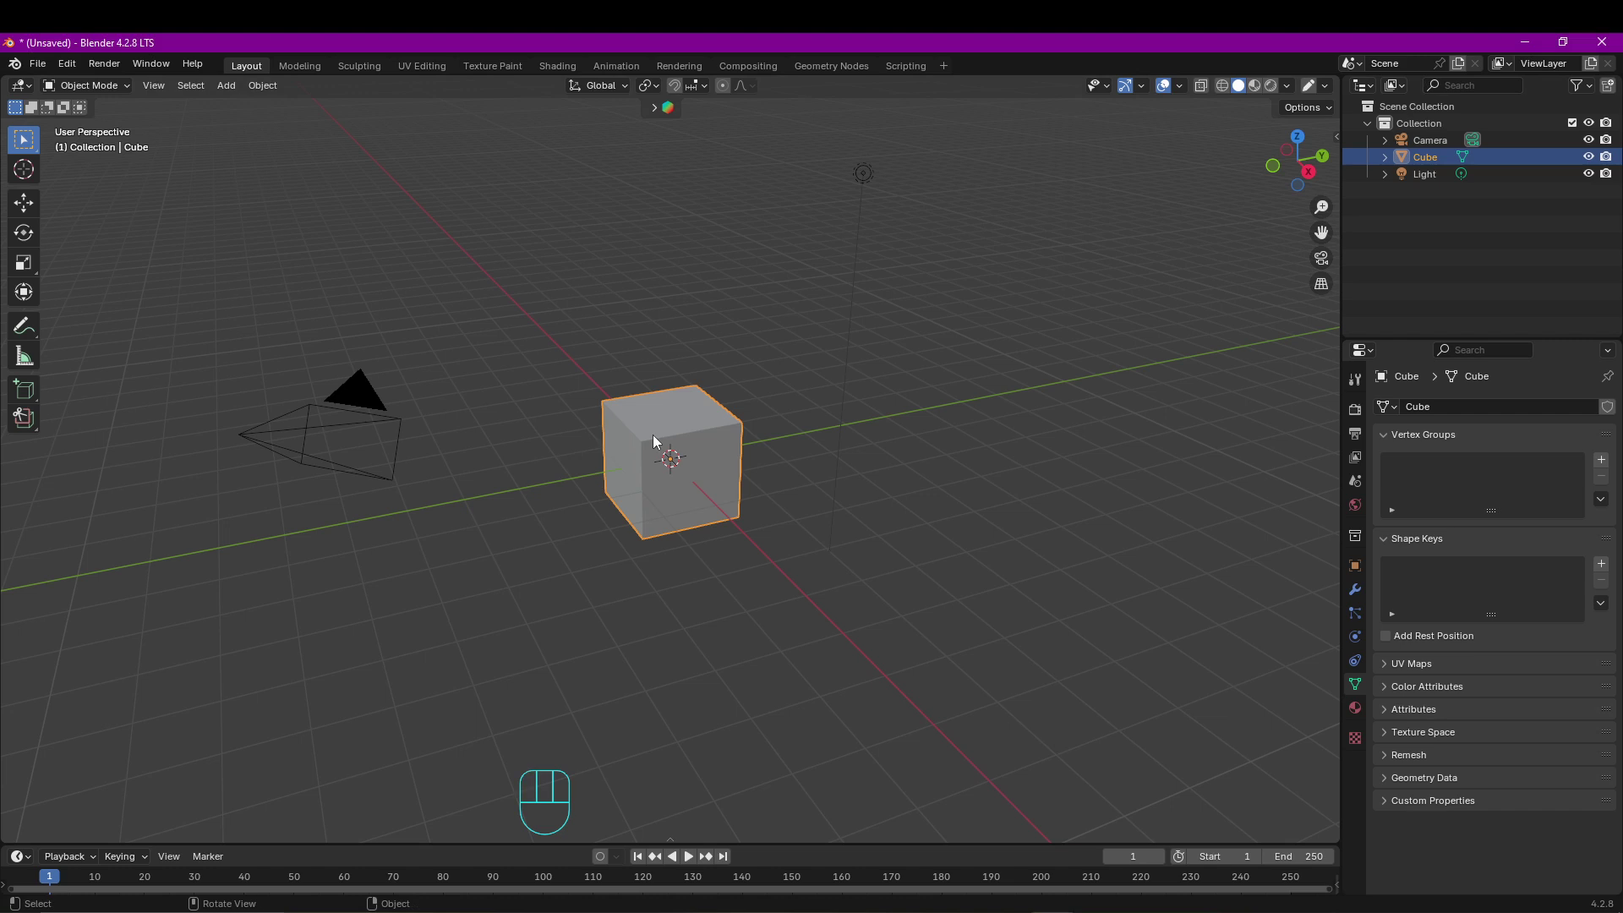
key("Delete")
left_click(825, 524)
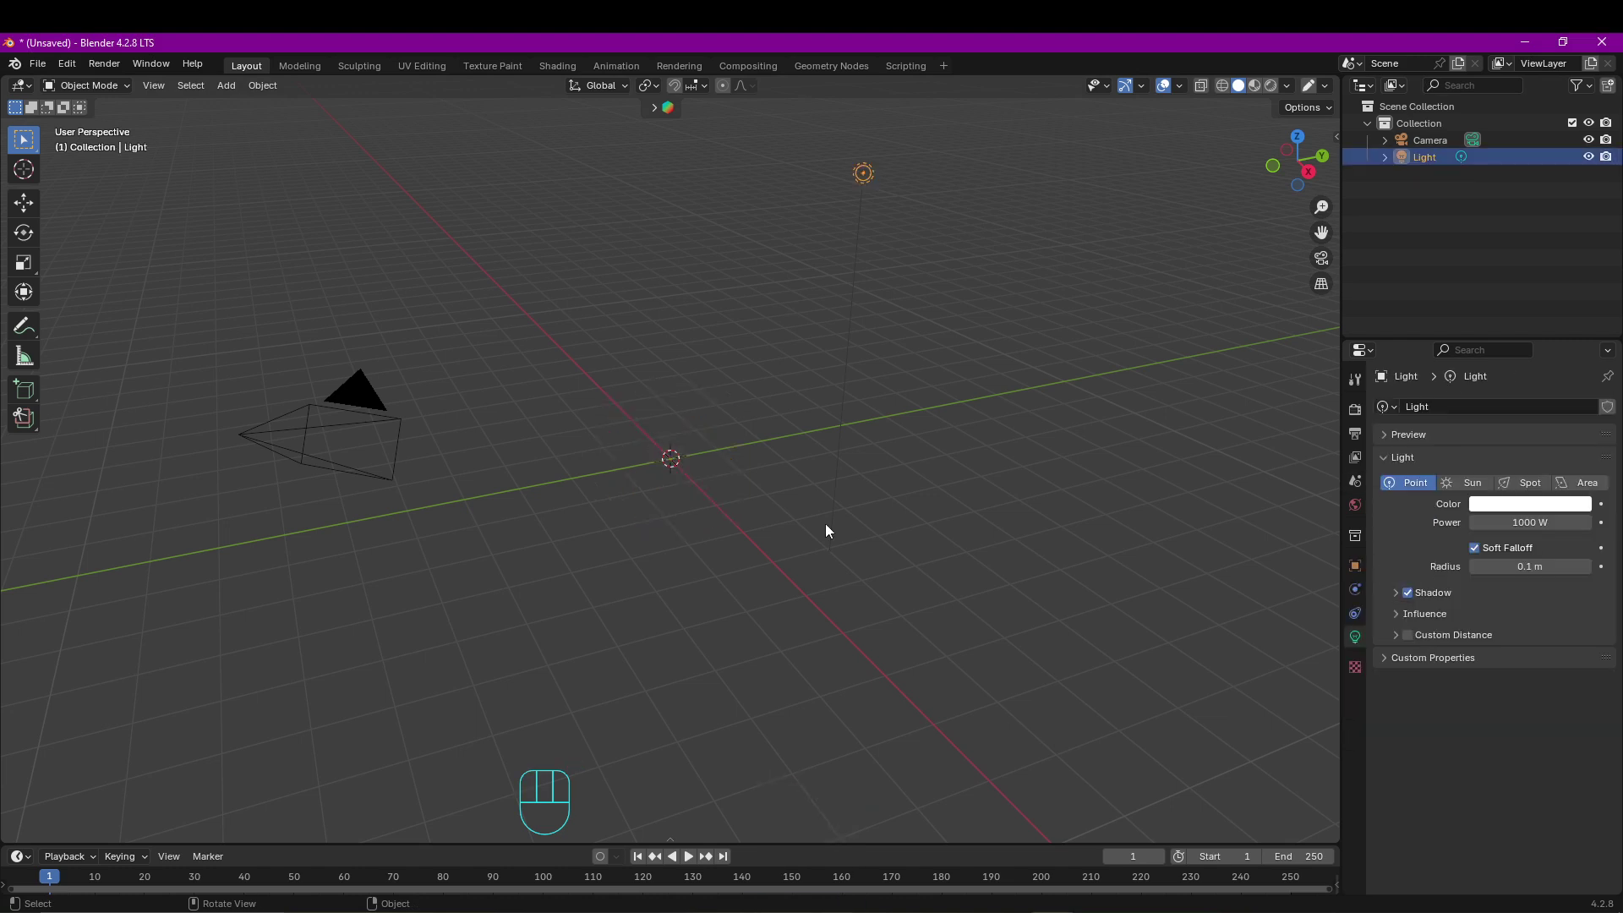
left_click(733, 471)
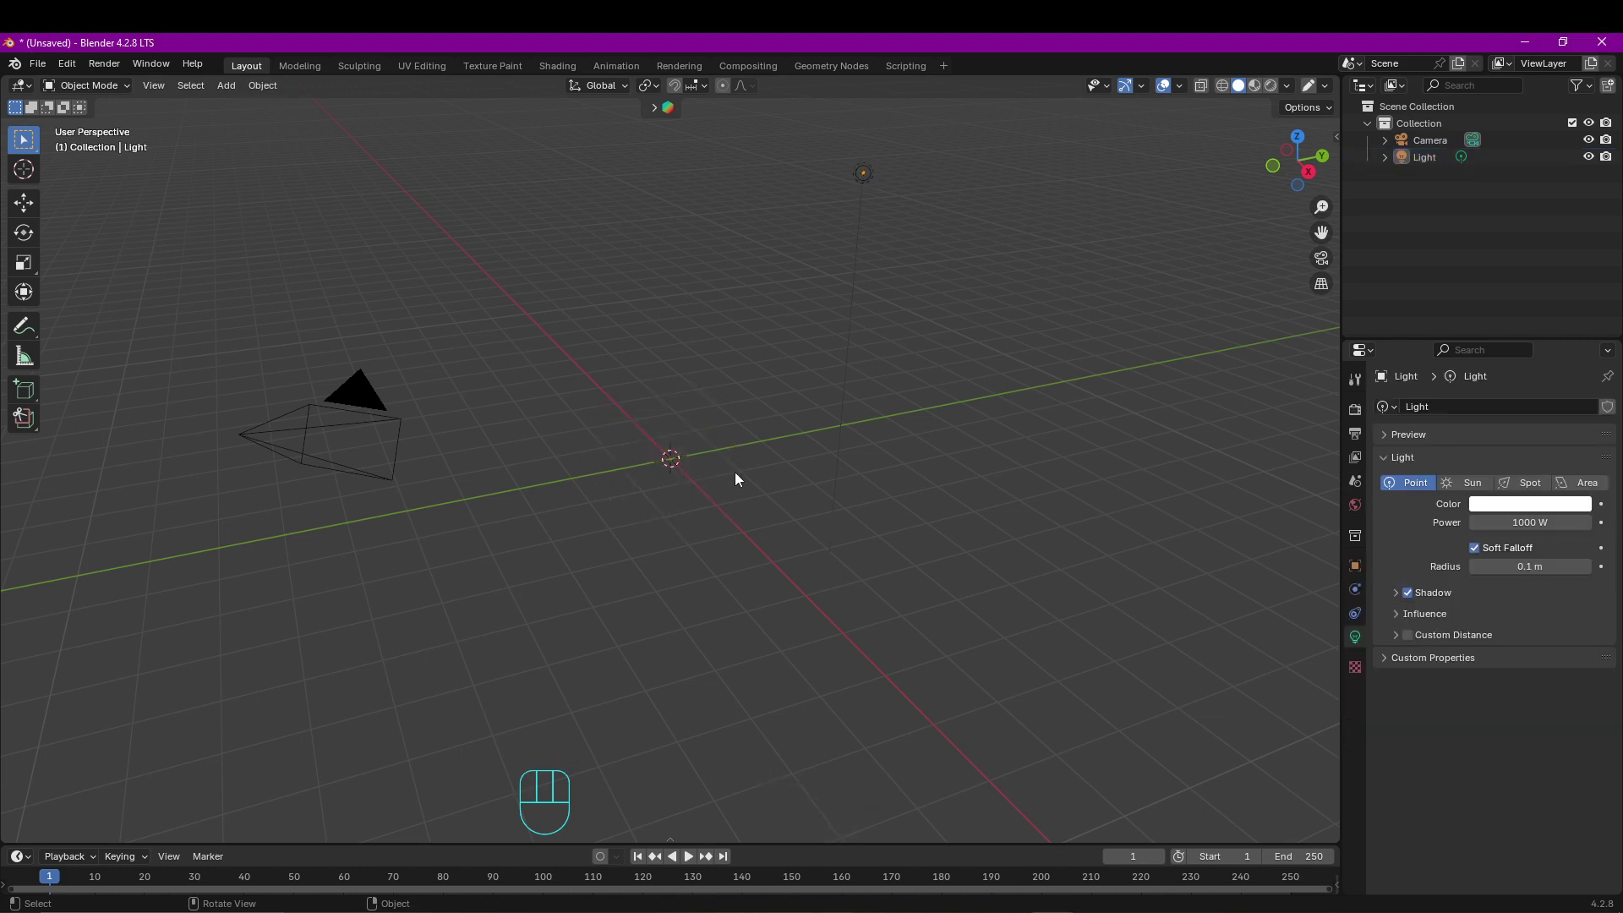
Add a plane, a cylinder and a UV sphere mesh at the world origin.
key("shift+a")
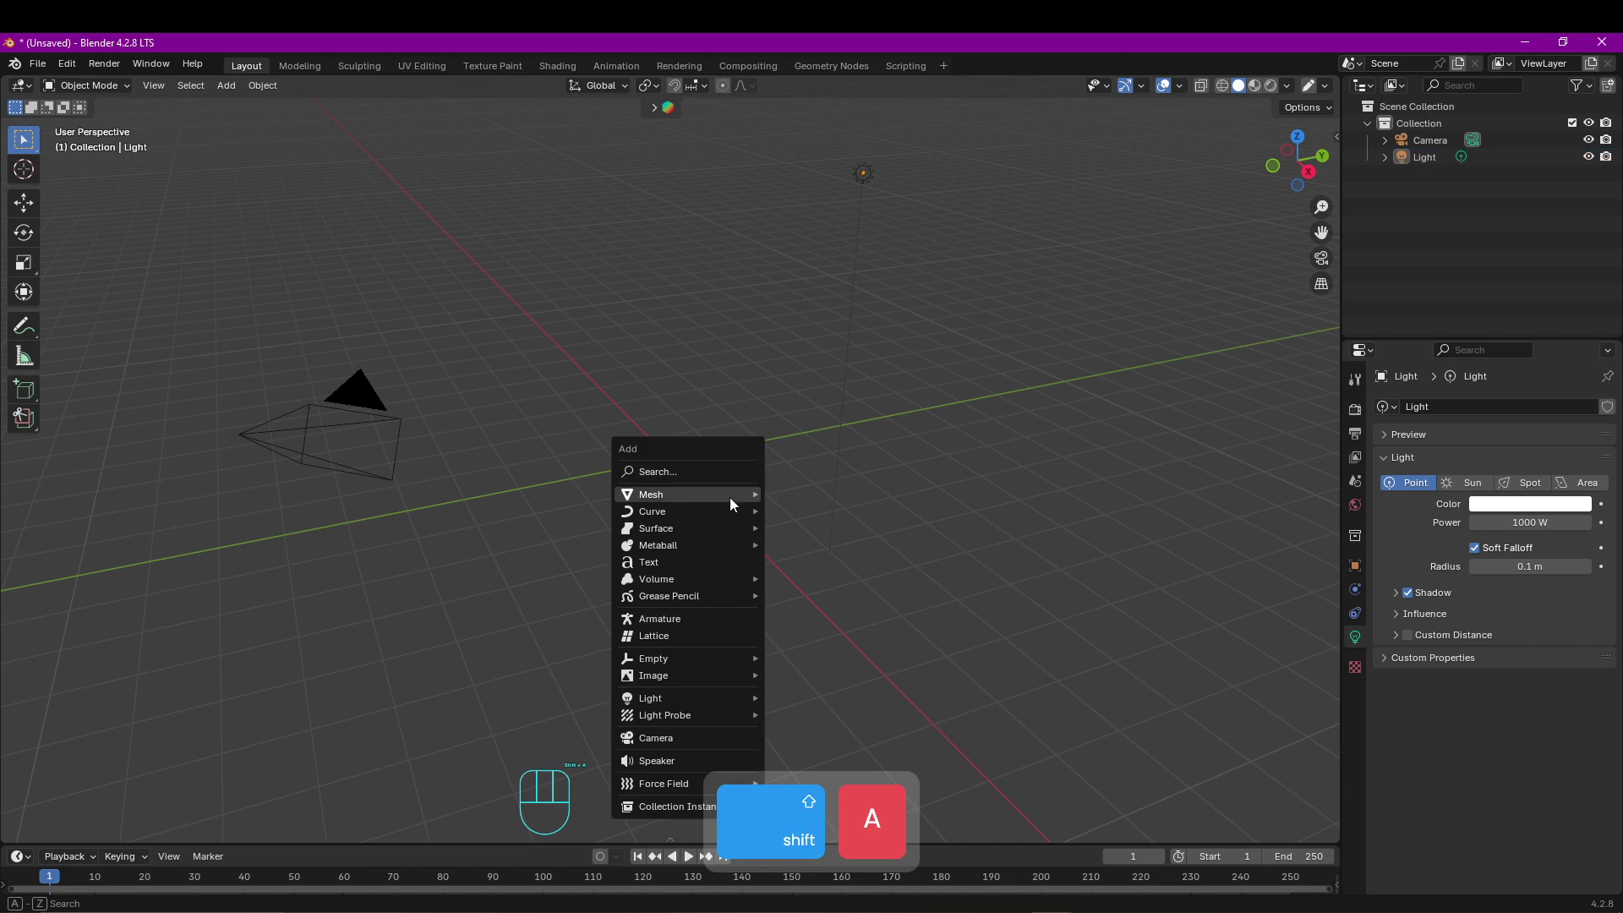
mouse_move(730, 498)
left_click(800, 494)
key("shift+a")
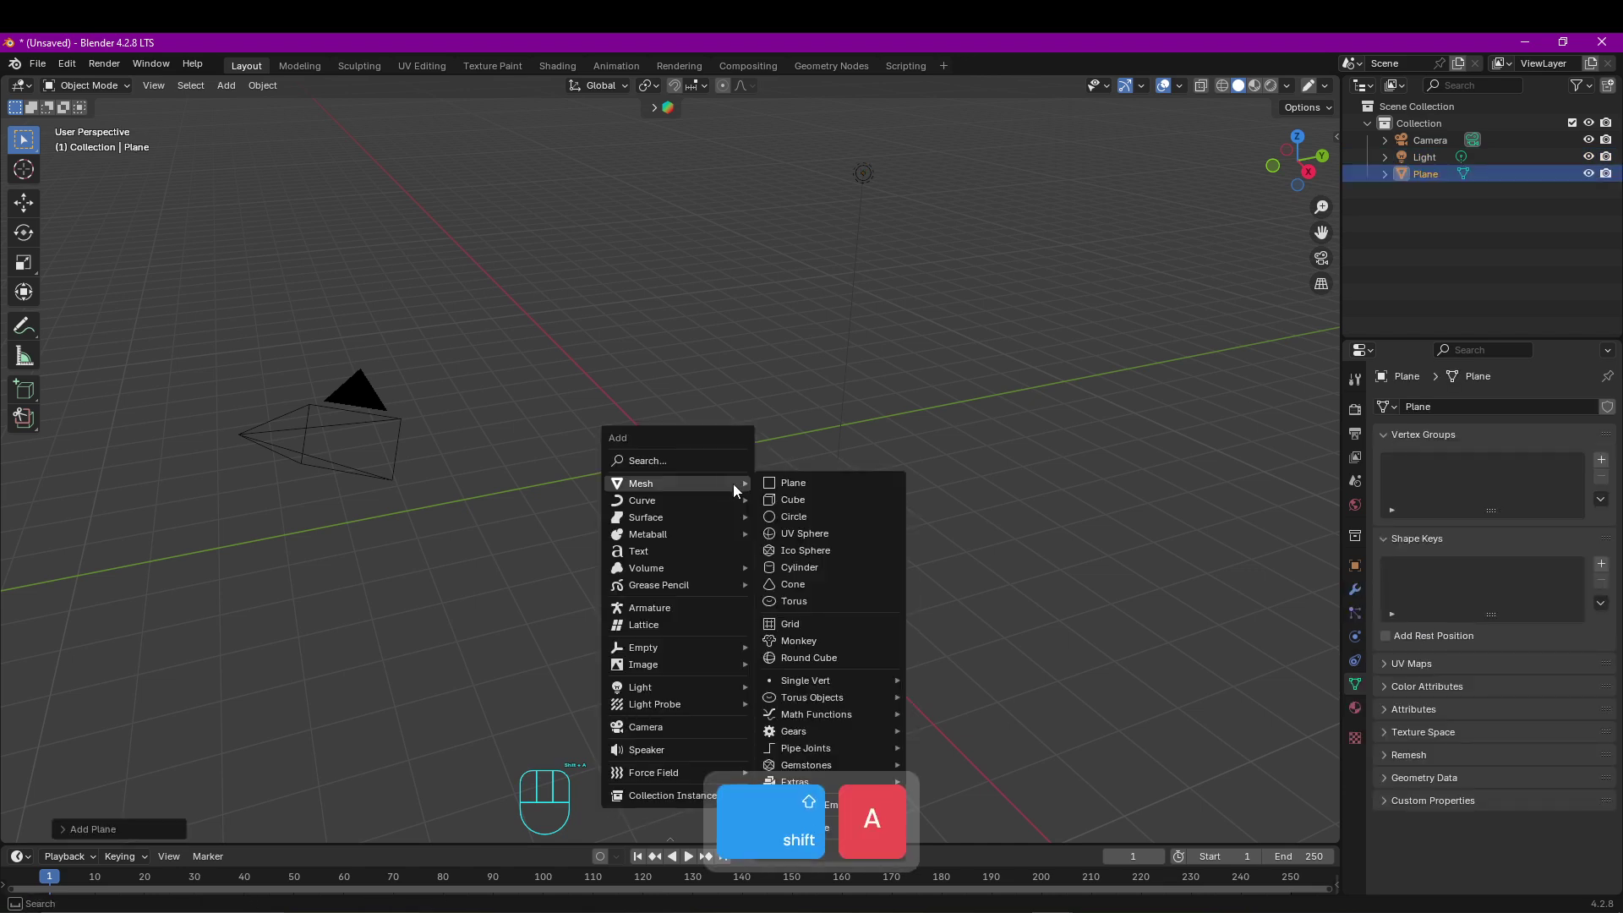
left_click(826, 572)
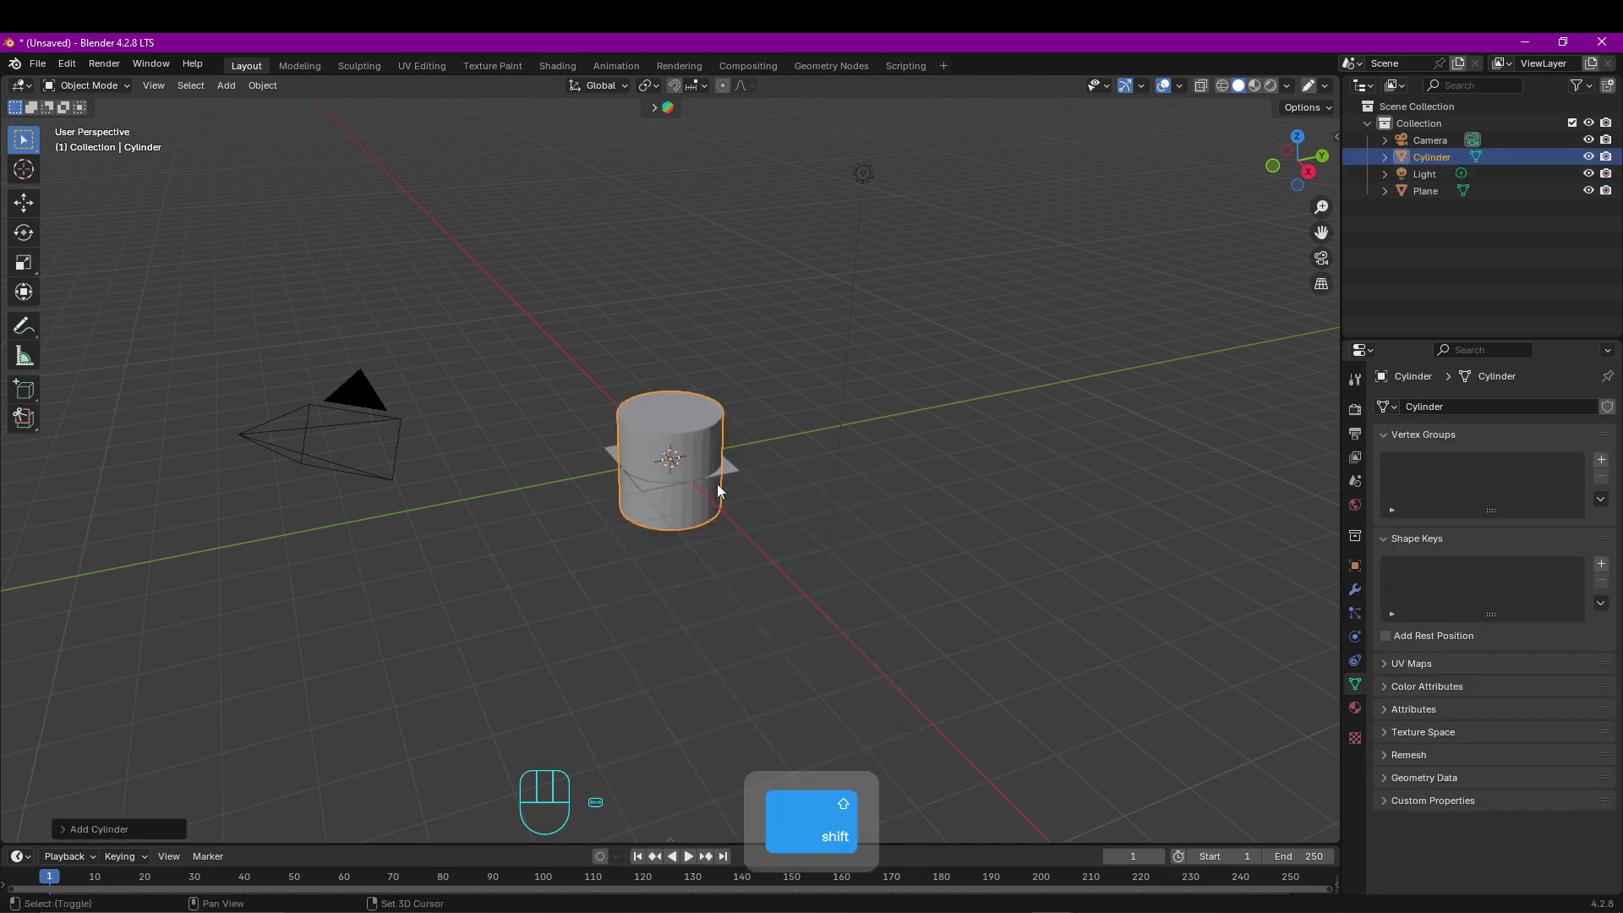
key("shift+a")
left_click(799, 535)
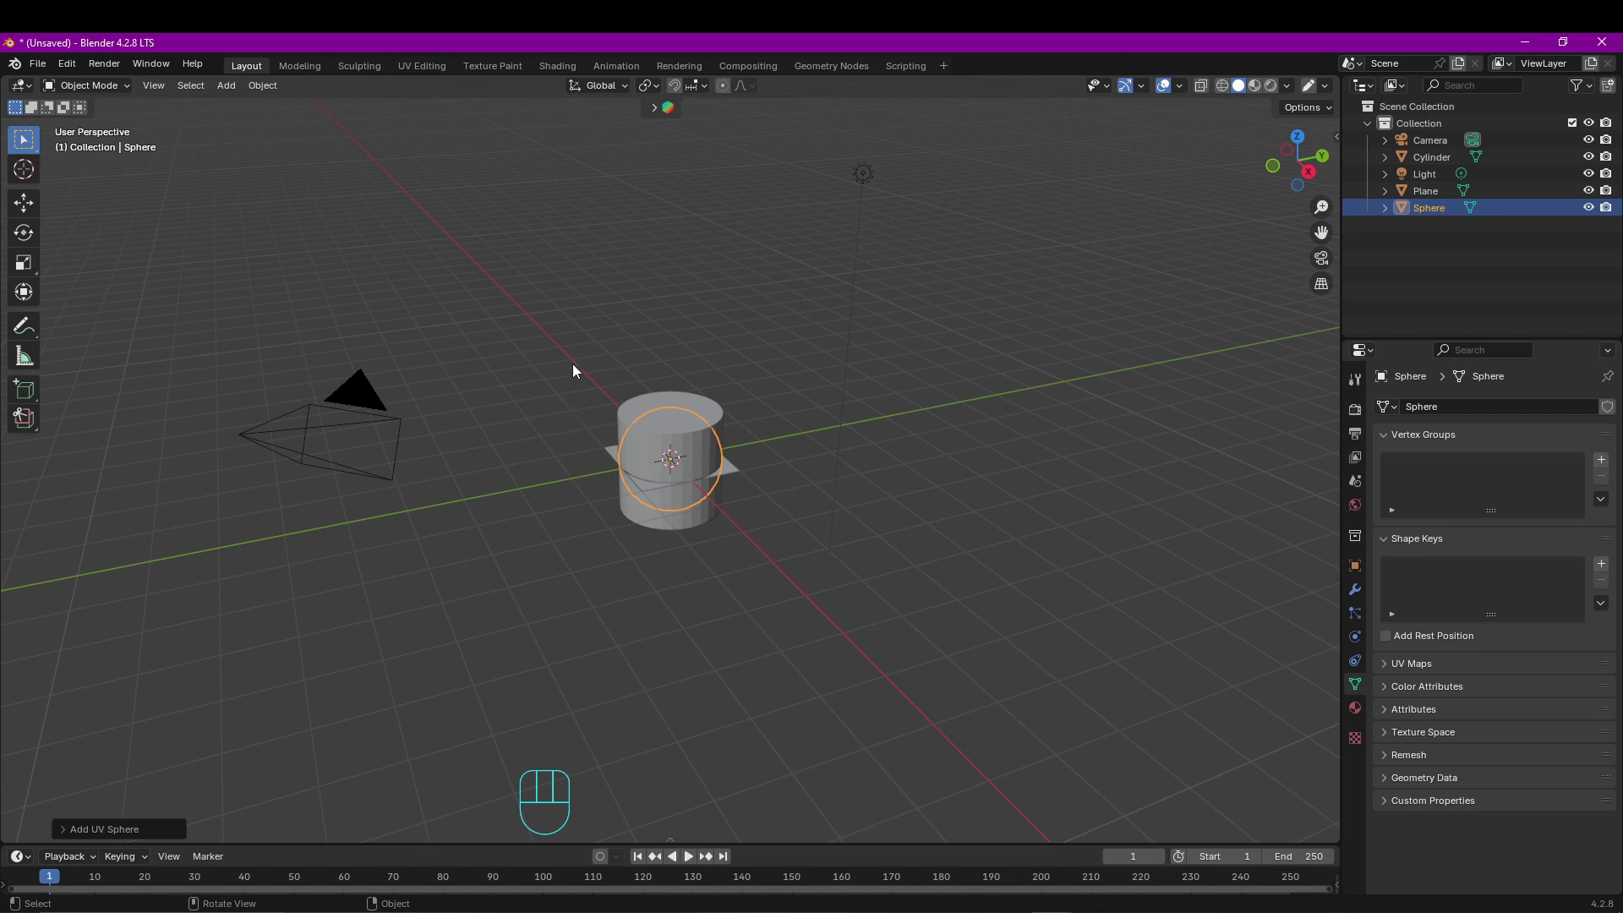
Move the cylinder, plane and sphere together into a new collection named Relaie.
left_click_drag(573, 365, 752, 568)
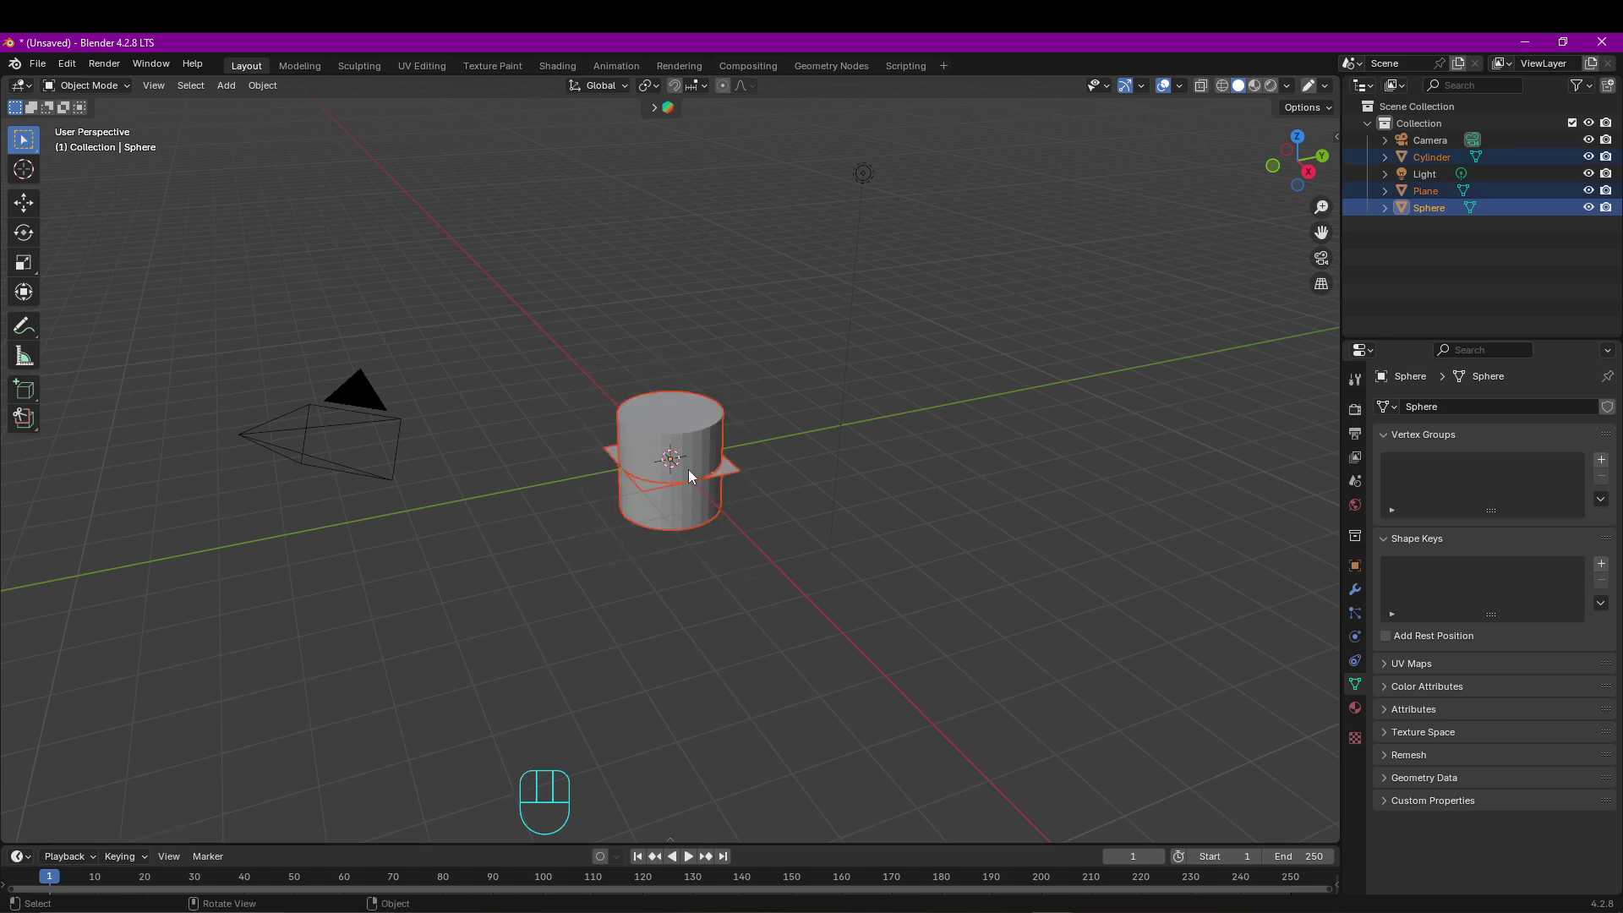
key("m")
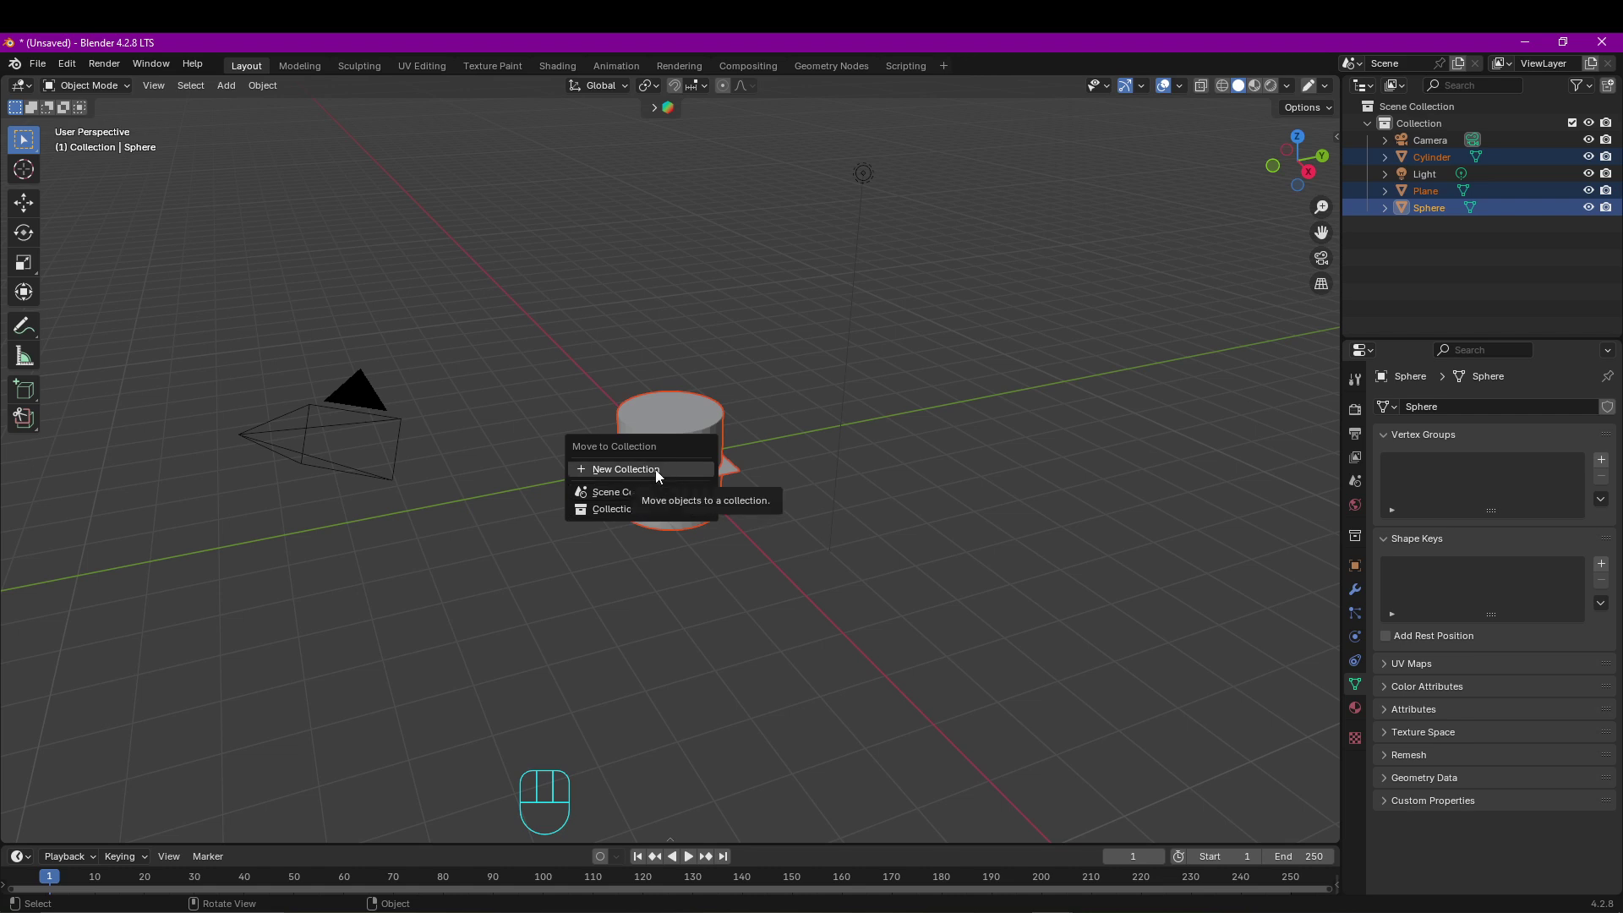
left_click(656, 469)
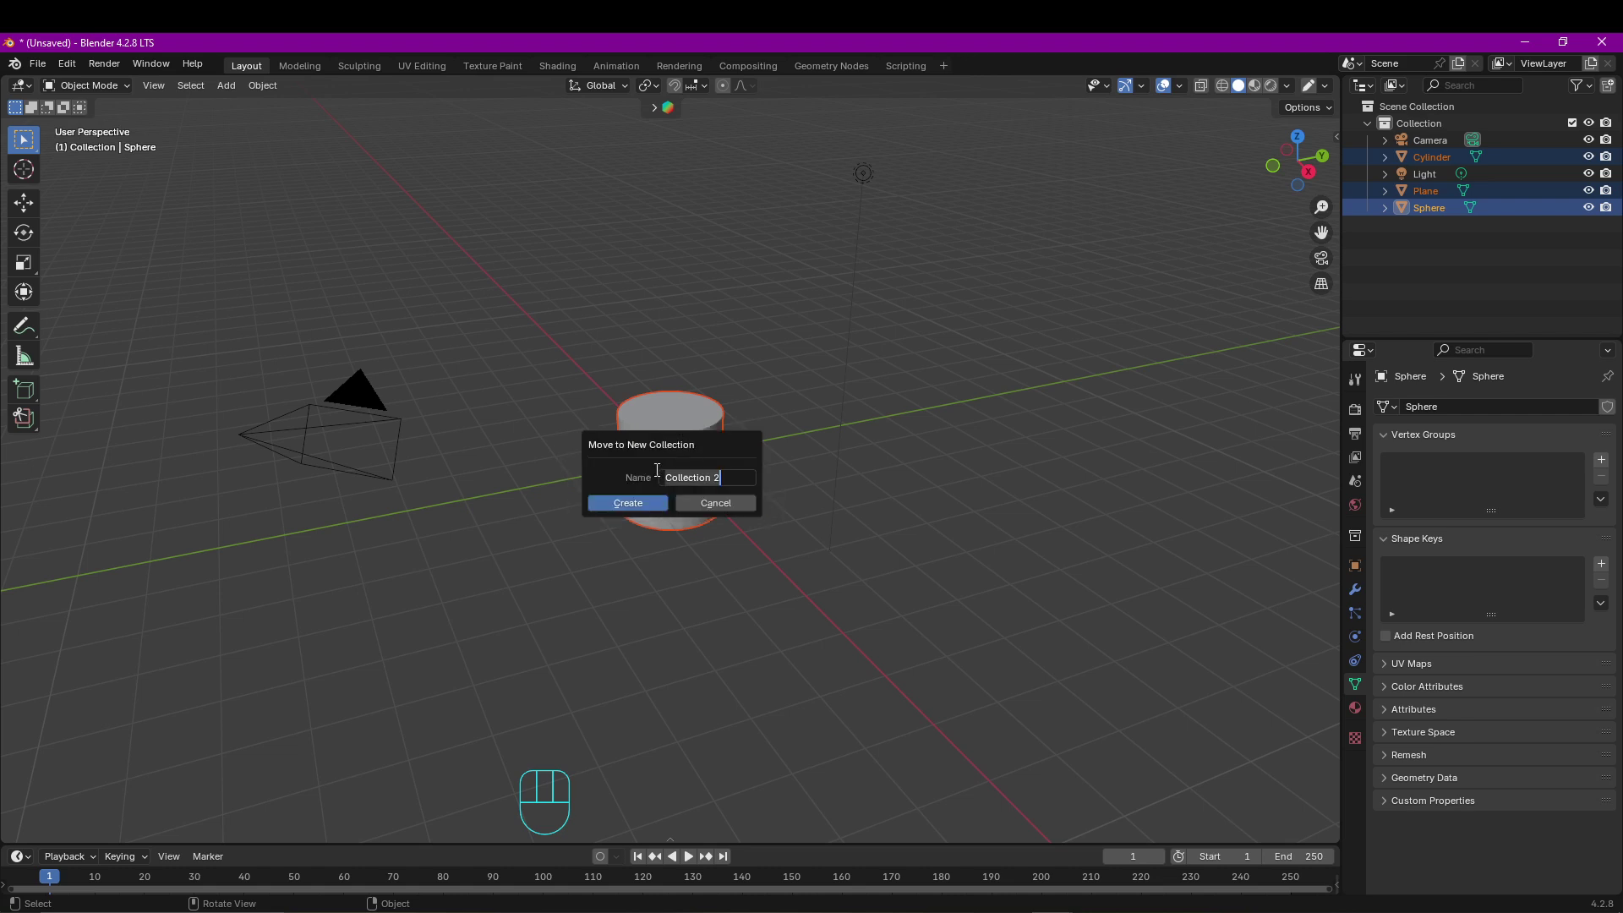
type("Relaie")
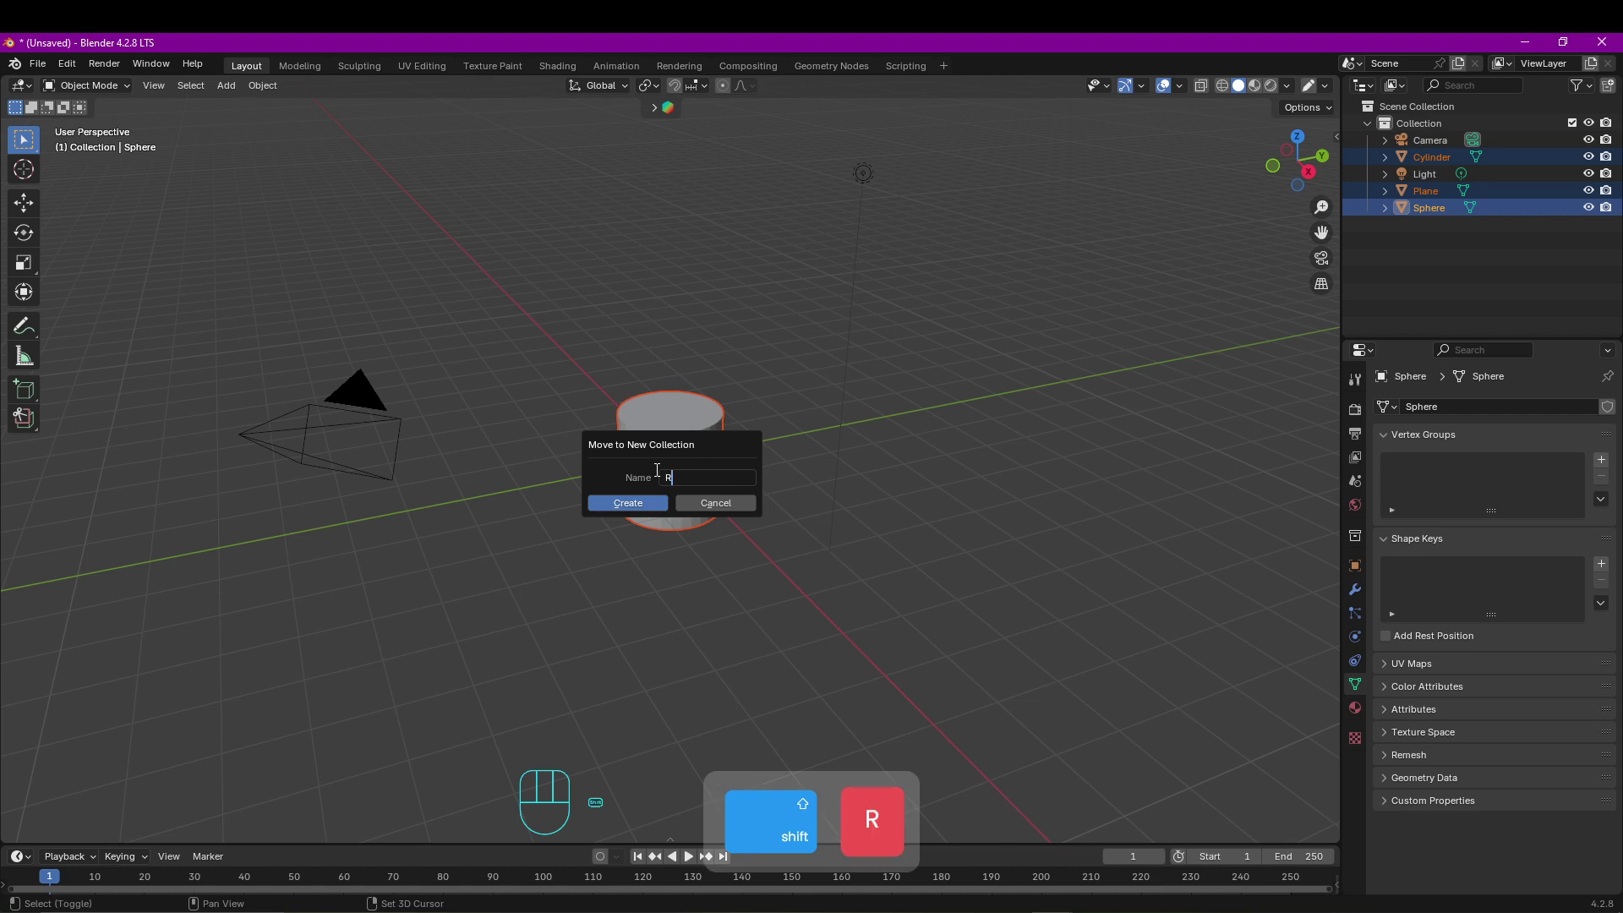
key("Return")
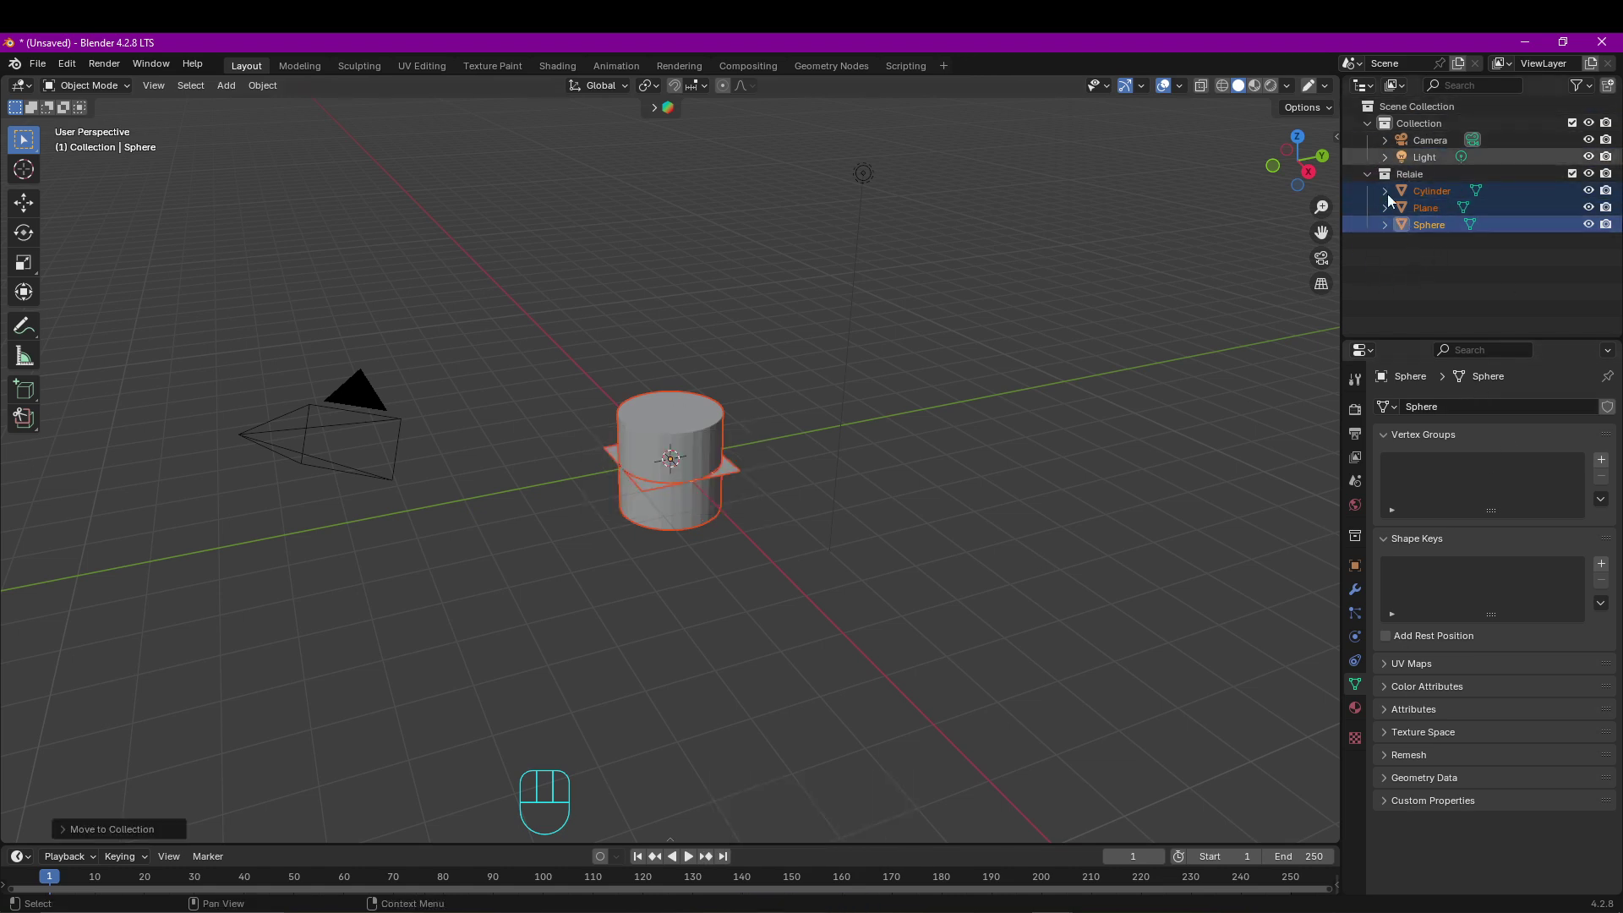
left_click(1208, 236)
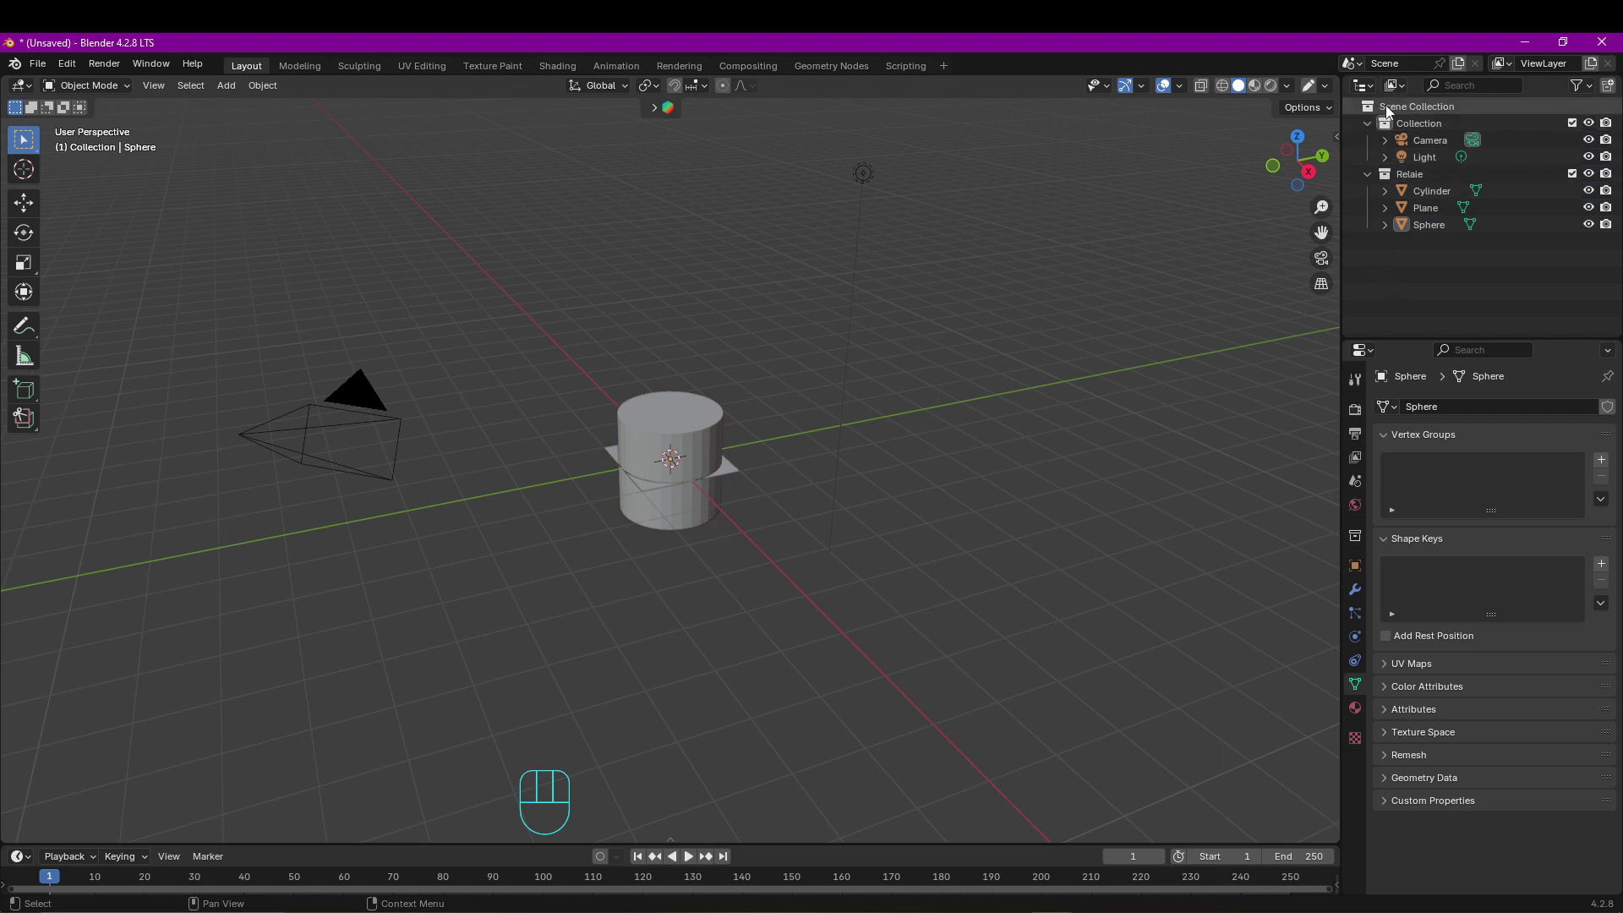
Create a collection named Img Ref in the Scene Collection and exclude Collection and Relaie from the view layer.
left_click(1410, 110)
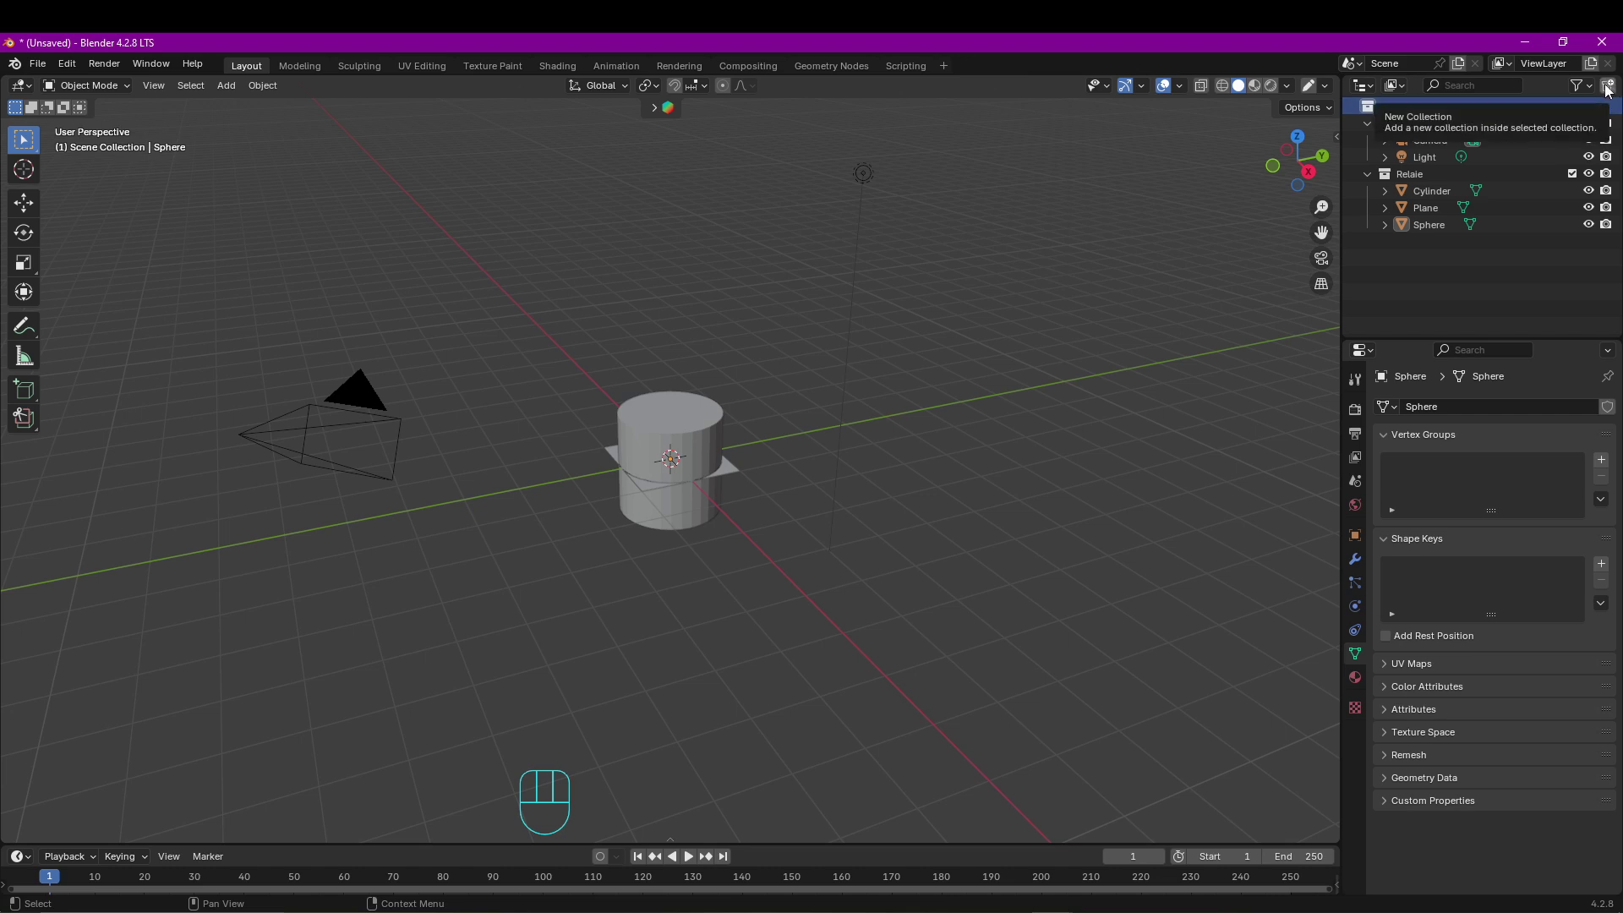
left_click(1606, 87)
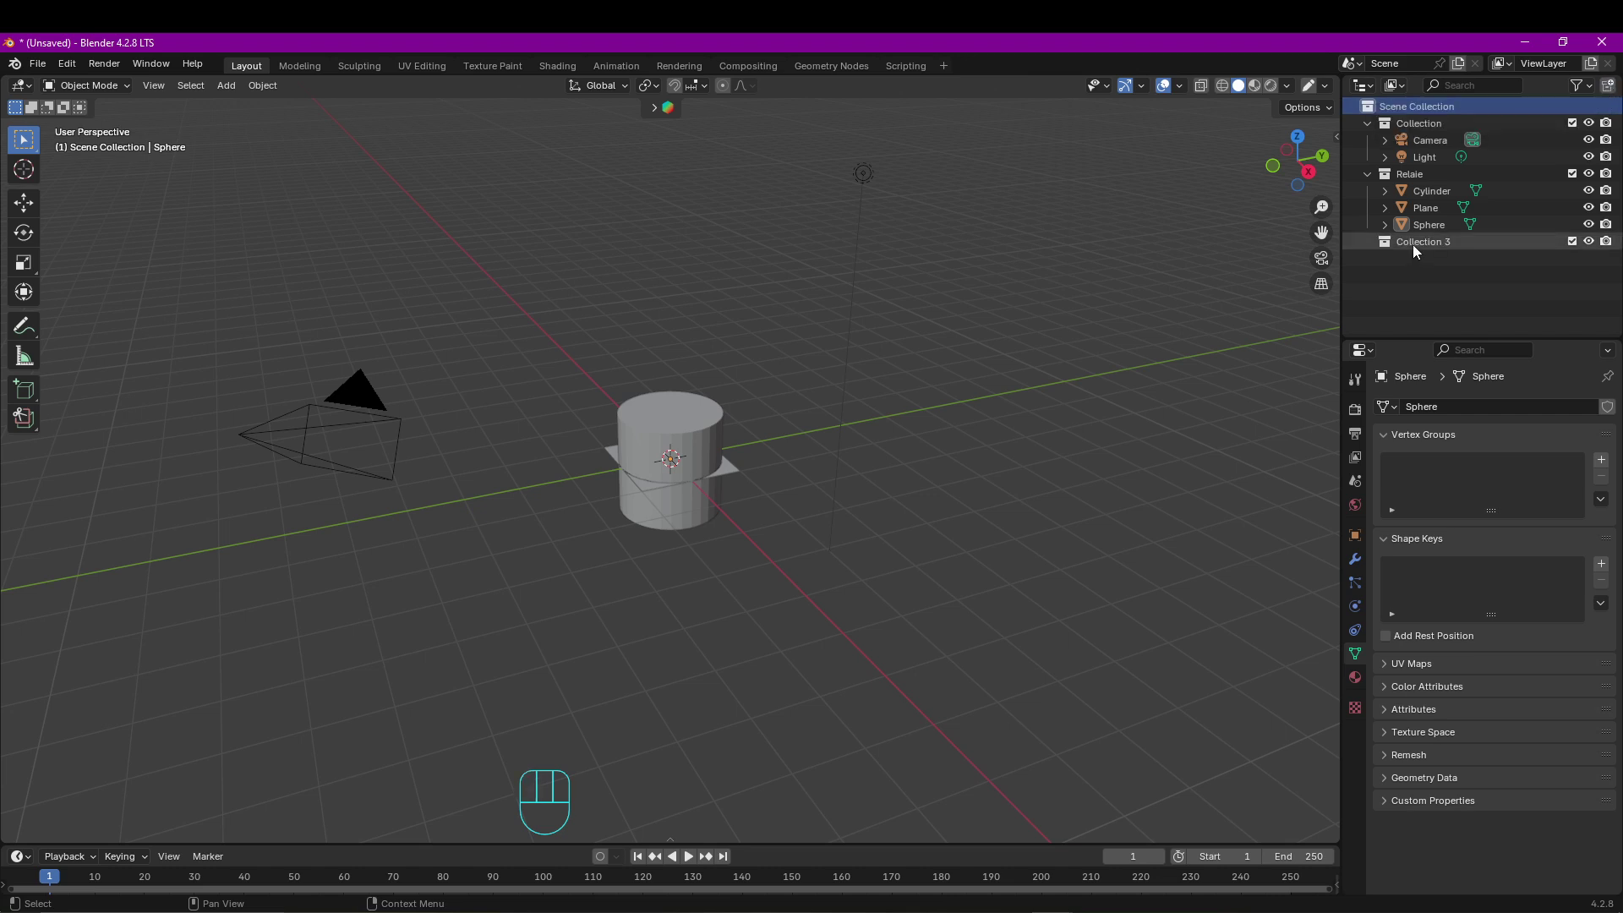
double_click(1415, 244)
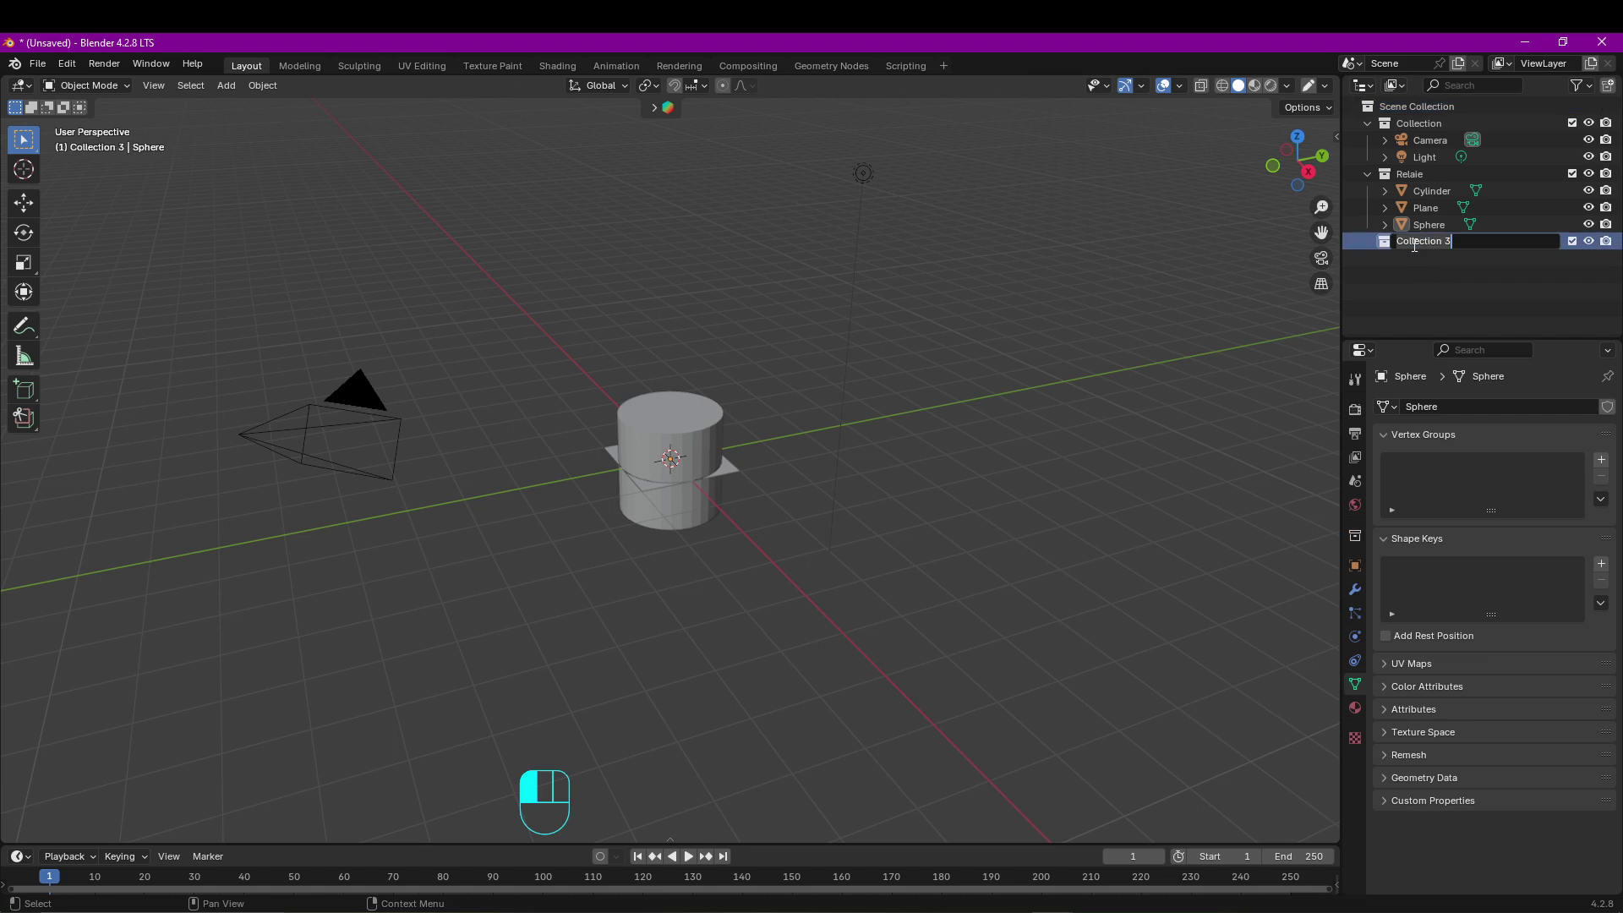
type("ImgR")
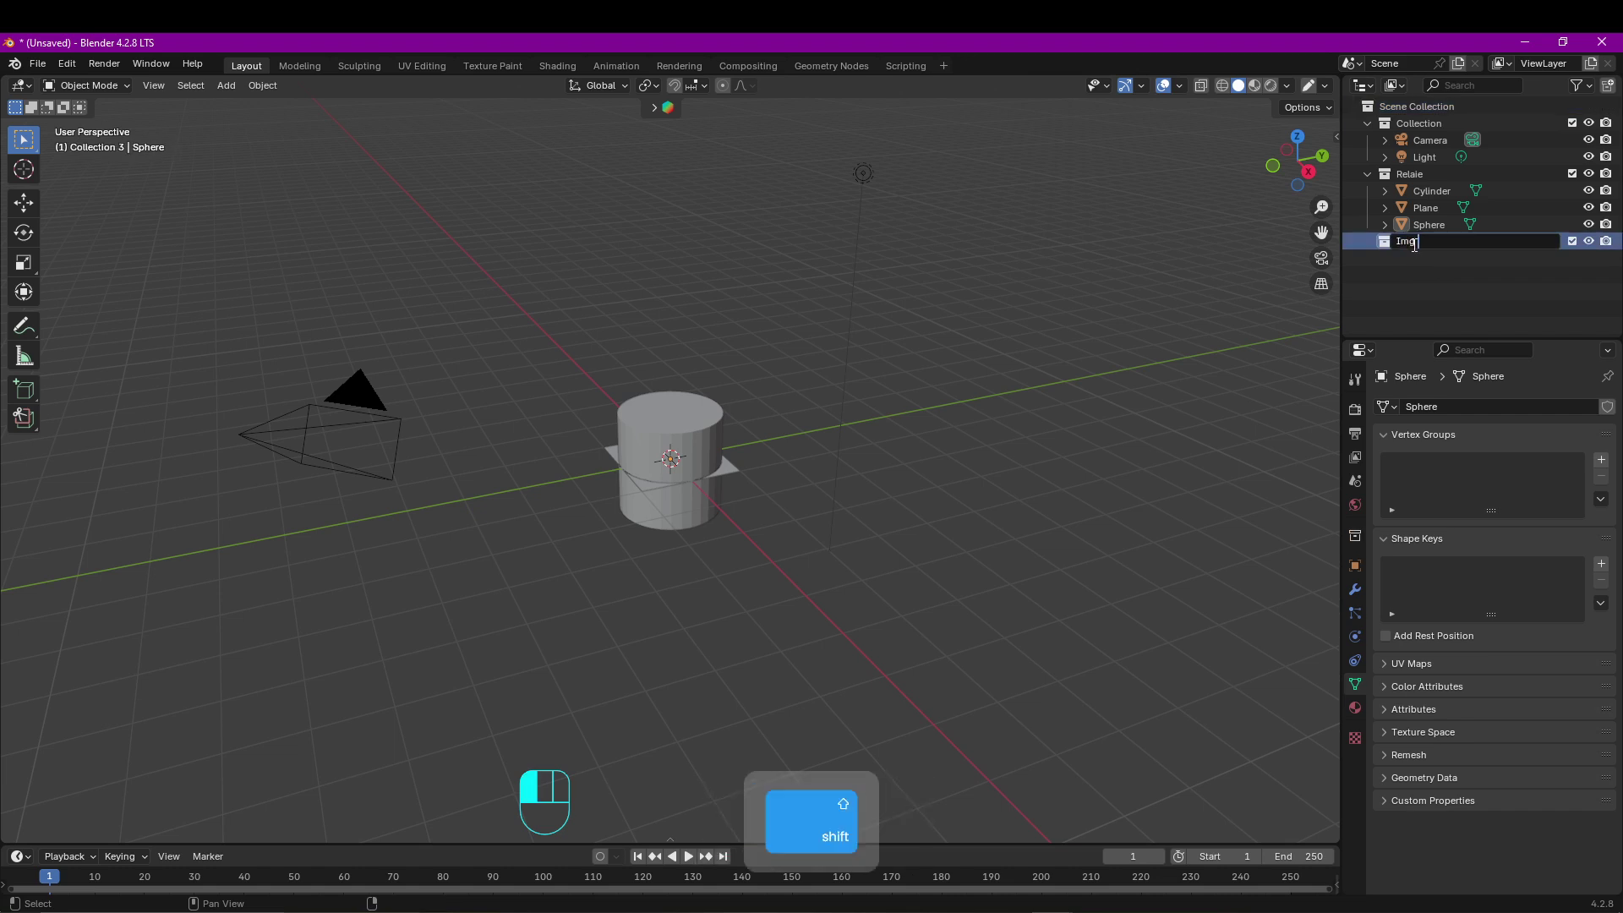
type("ef")
key("Return")
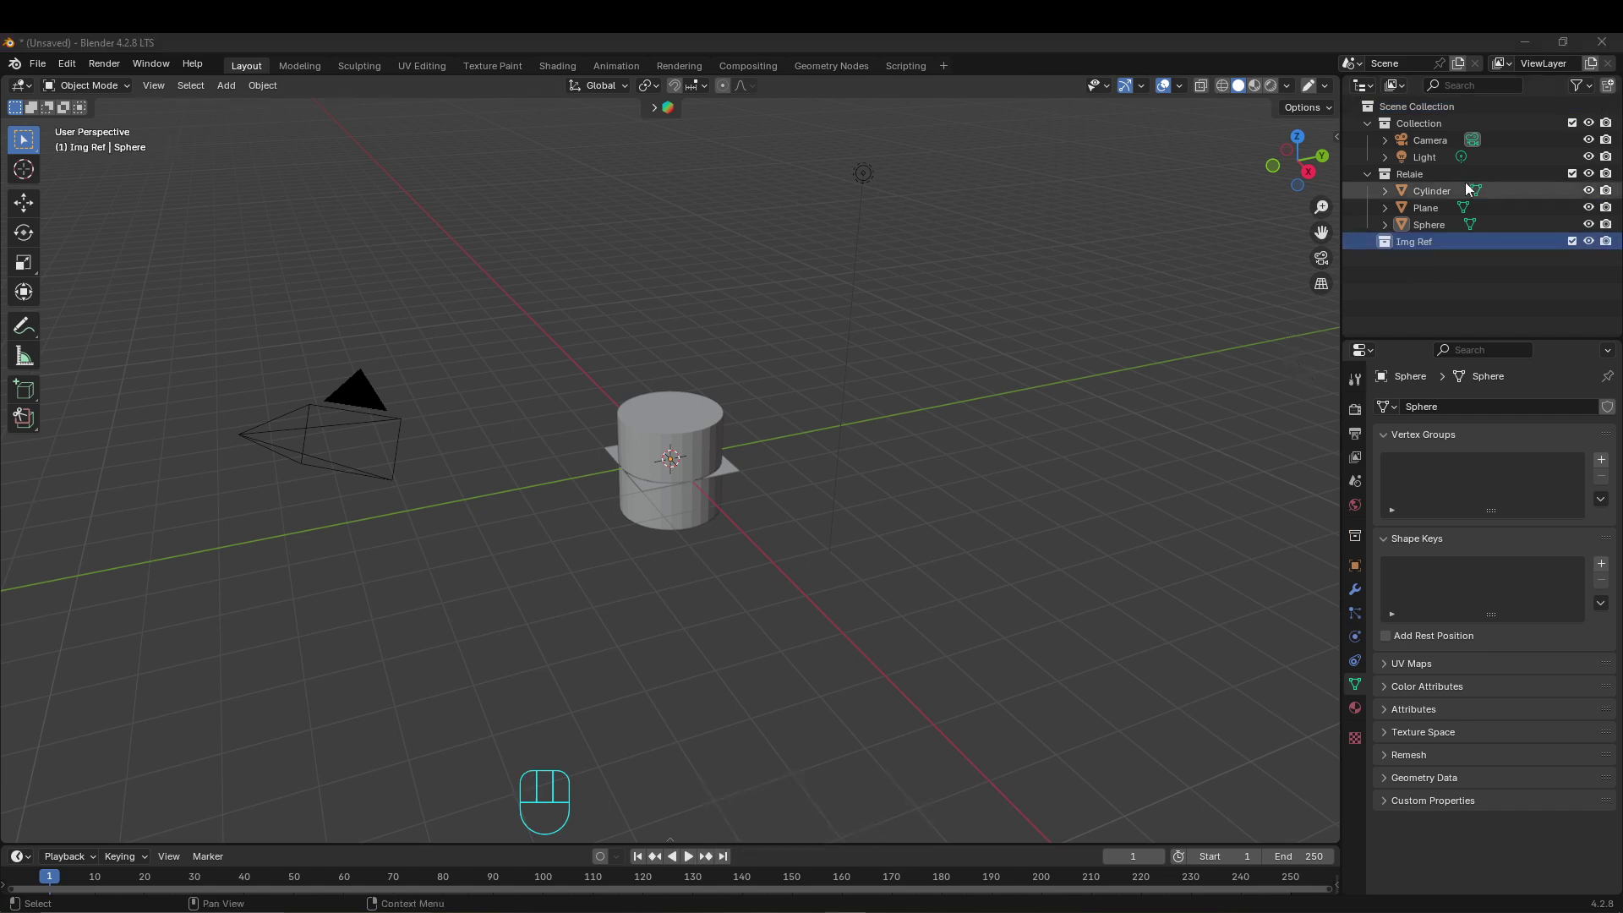
left_click(1572, 123)
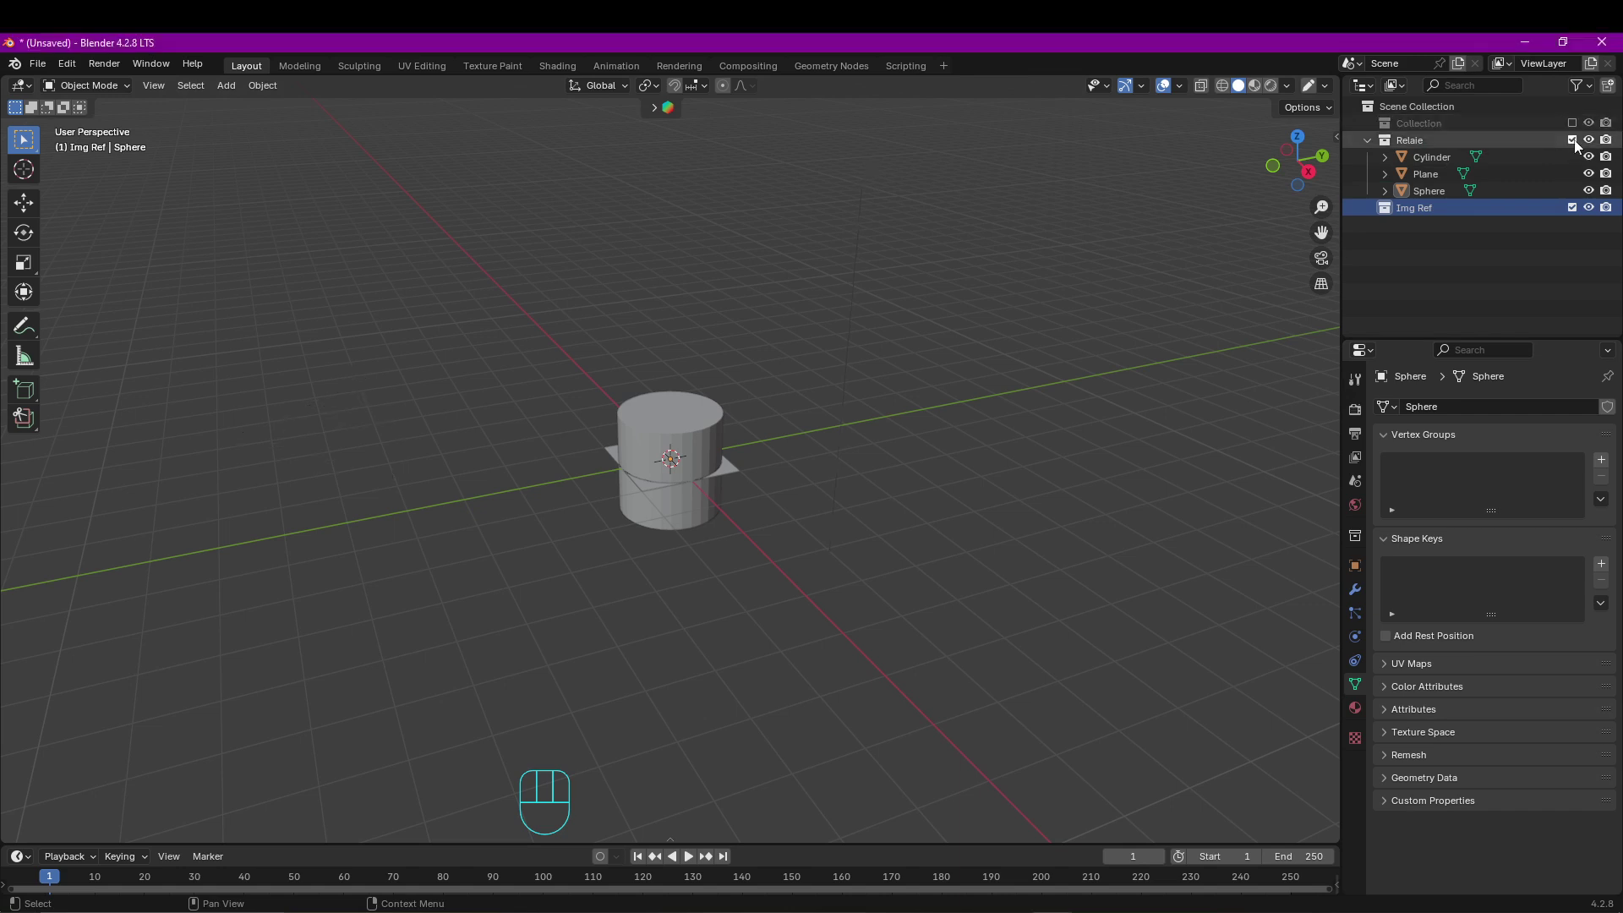
left_click(1572, 140)
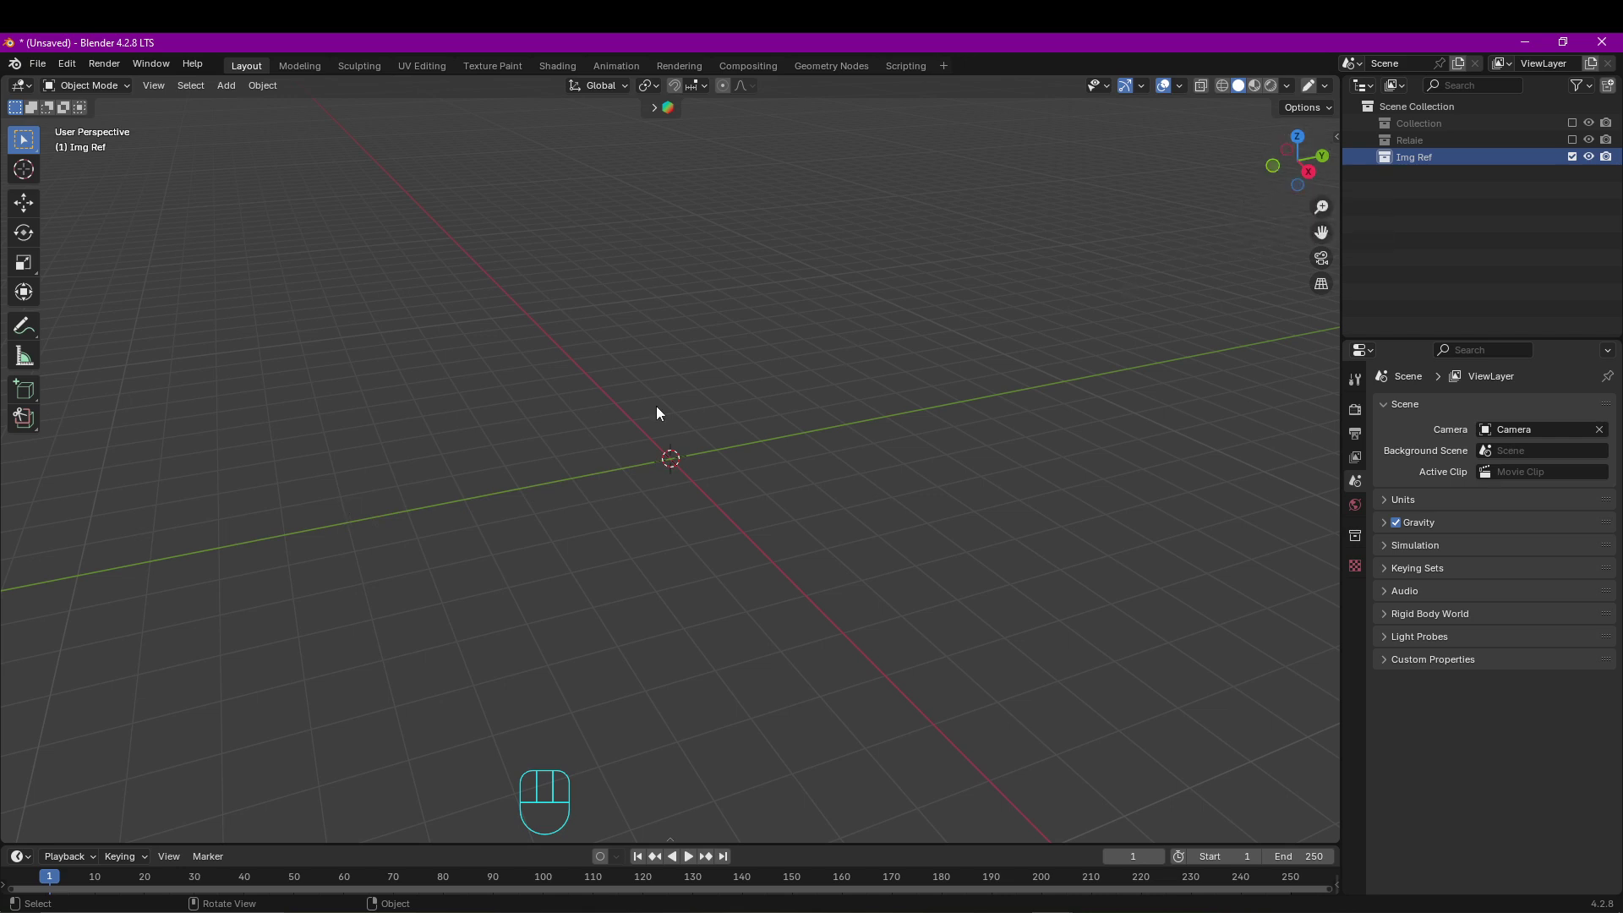
Place Flag Relay.png from the Flag Relay folder in the front view as a reference image in the Img Ref collection.
key("KP_1")
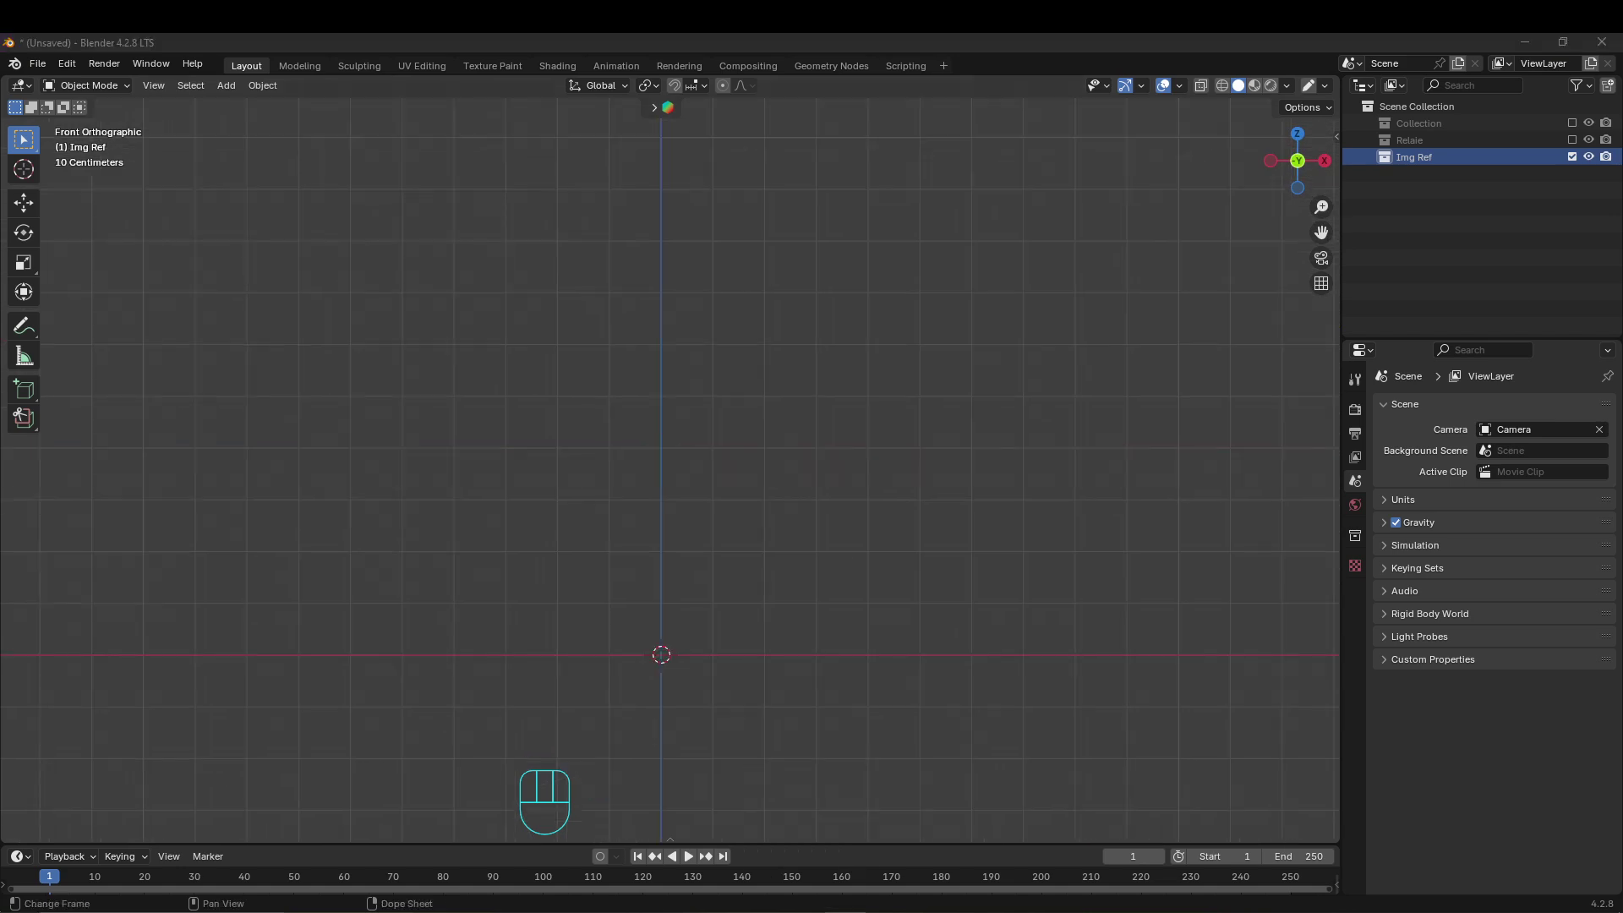
left_click_drag(642, 912, 232, 150)
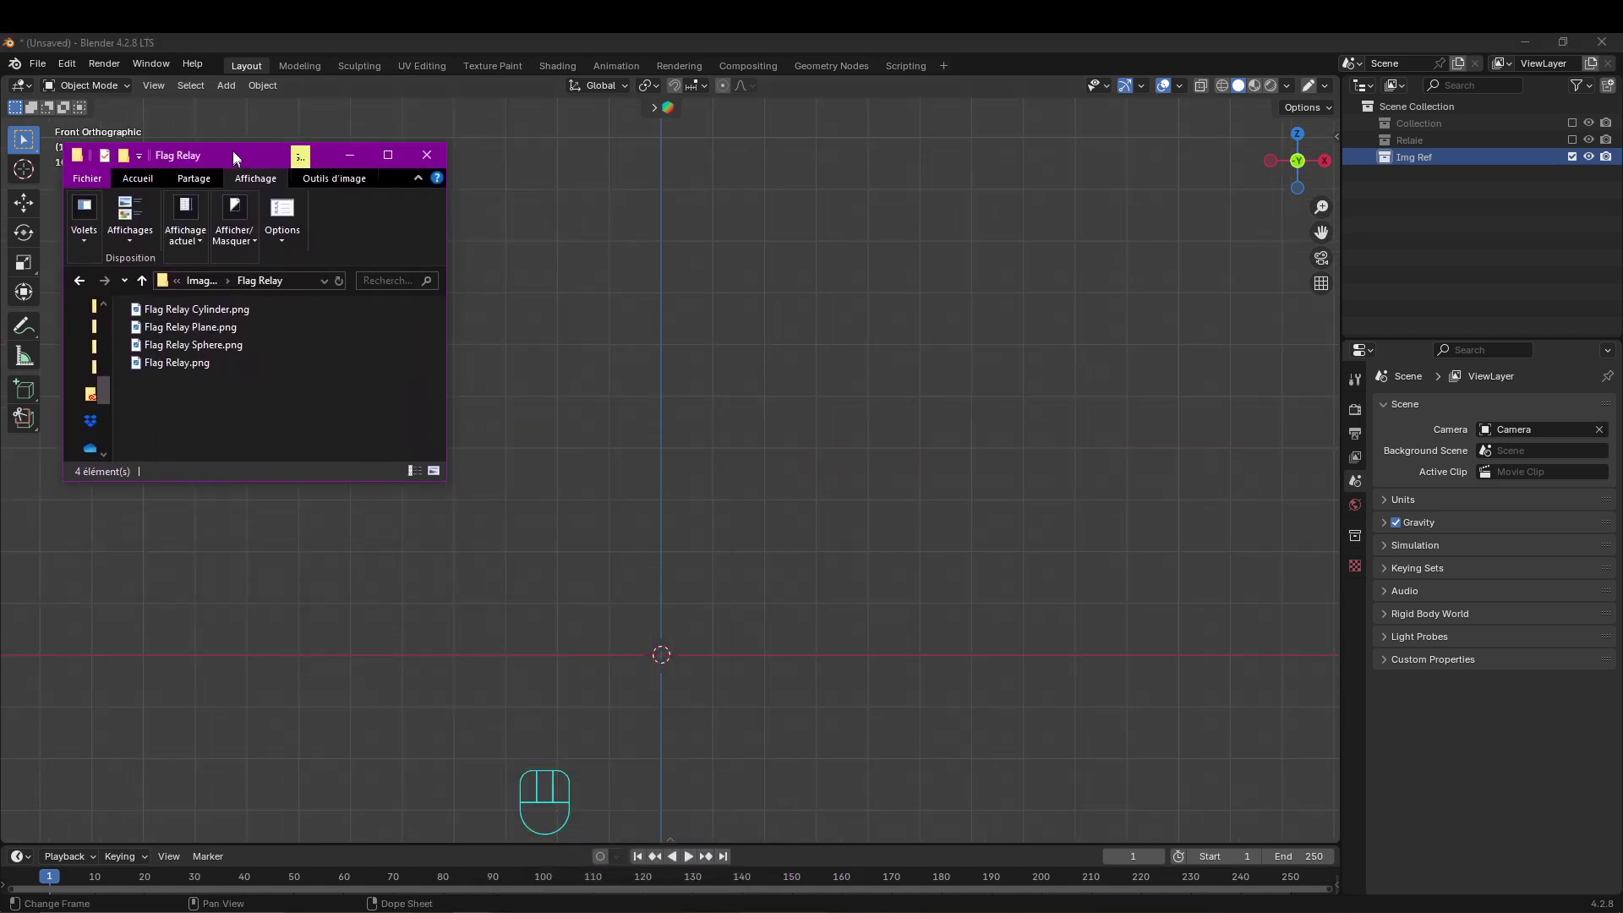
left_click(156, 355)
left_click_drag(159, 361, 517, 433)
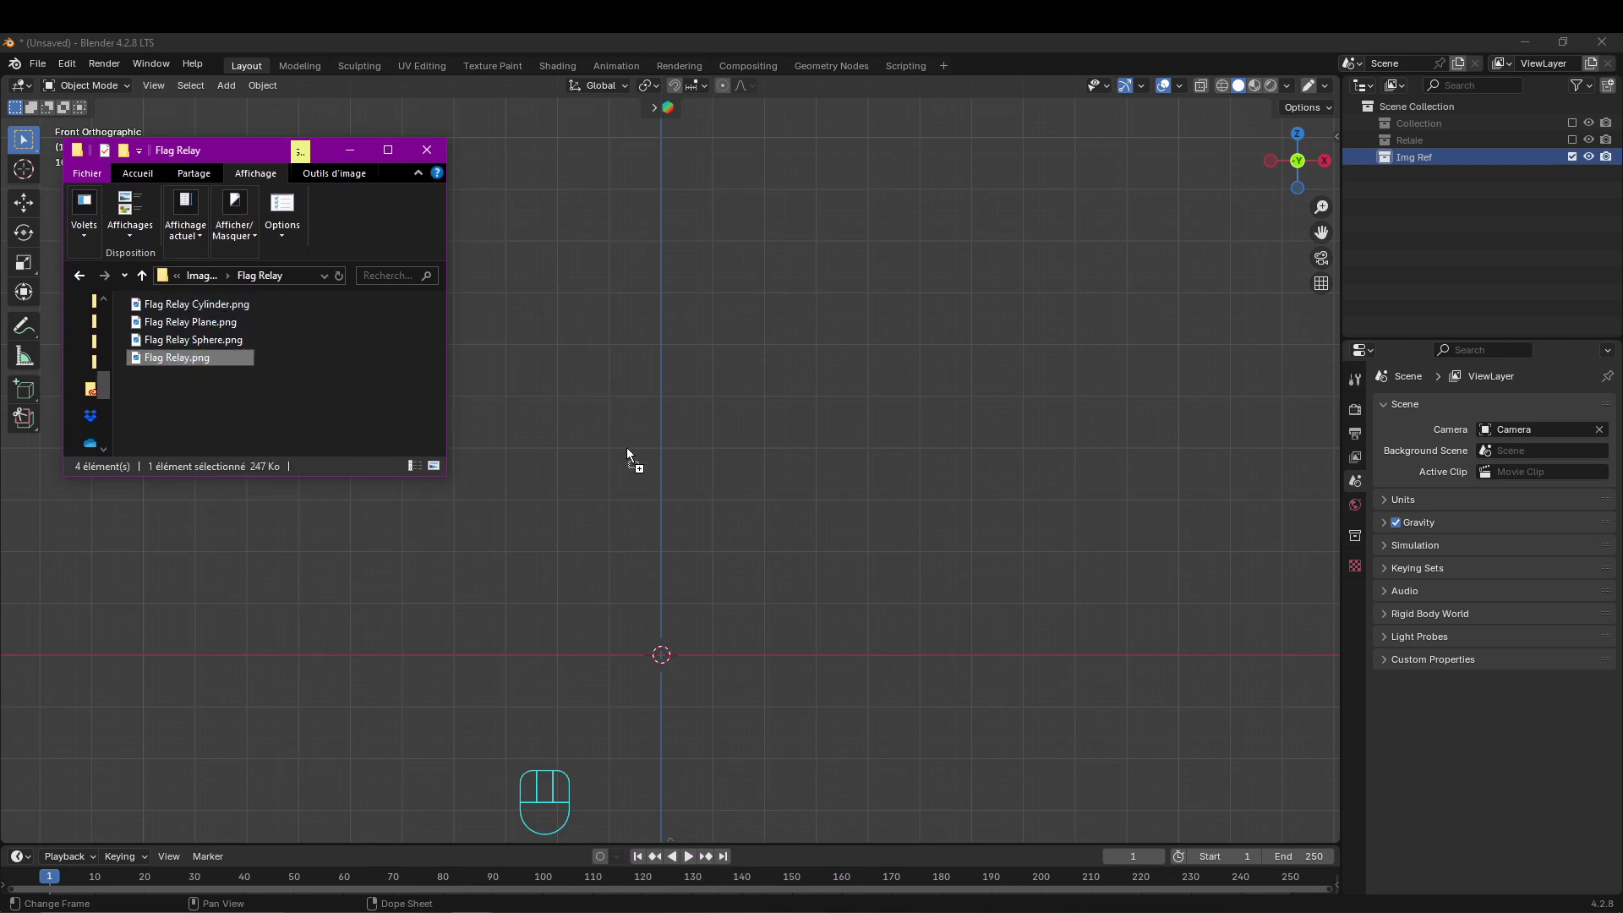
left_click_drag(626, 447, 636, 448)
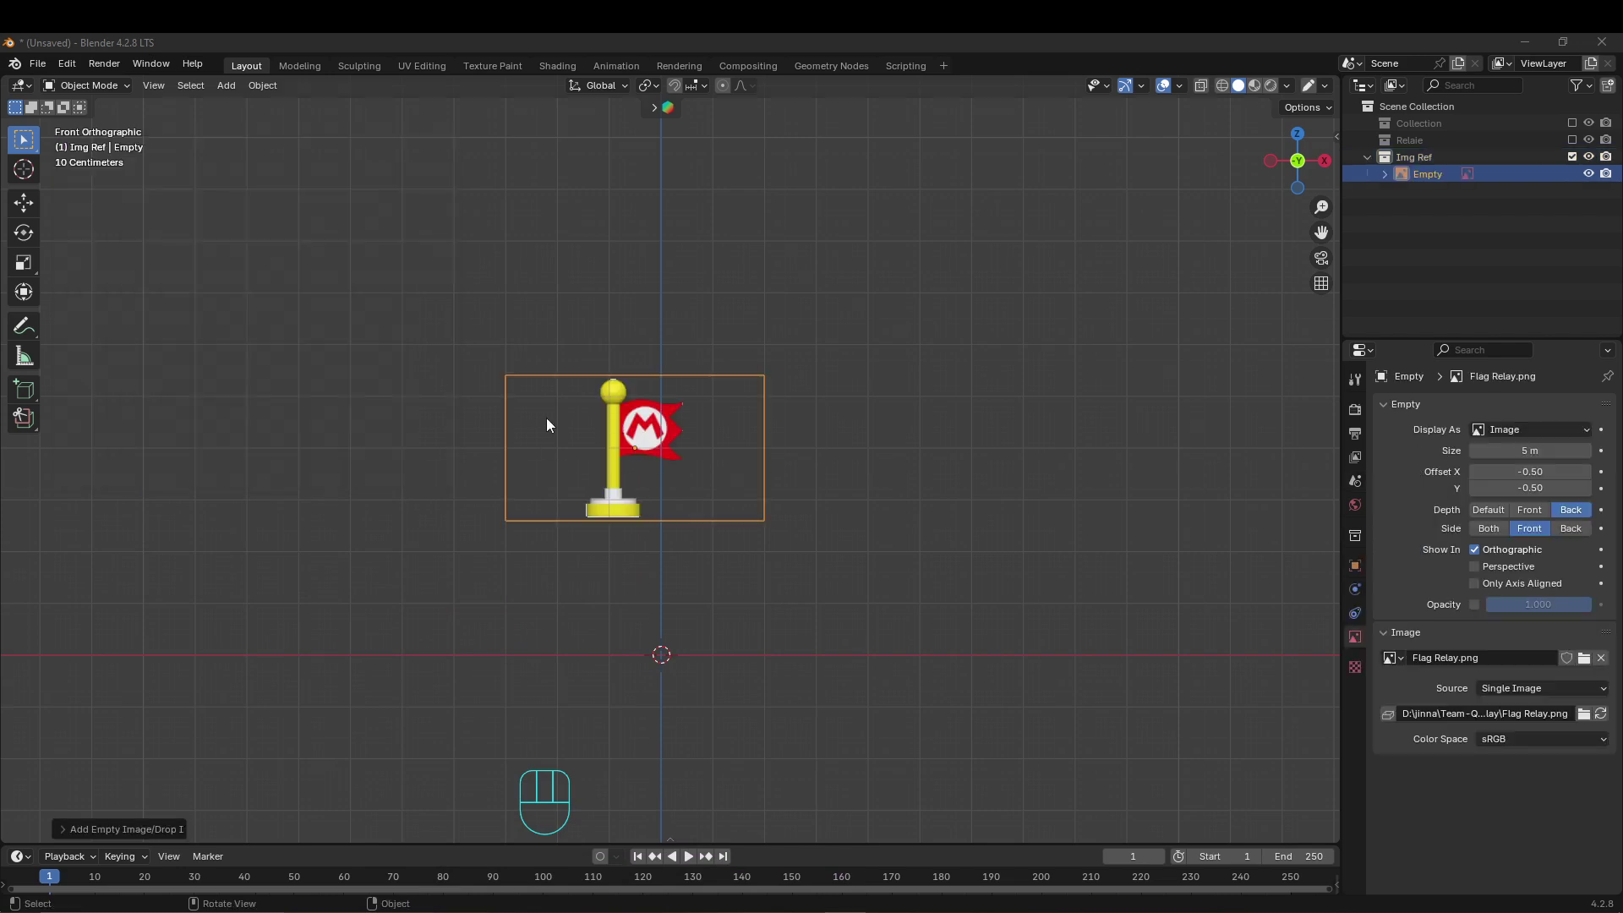
Enlarge the flag reference image and move it so the pole is centred on the Z axis with its base at the origin.
left_click(23, 202)
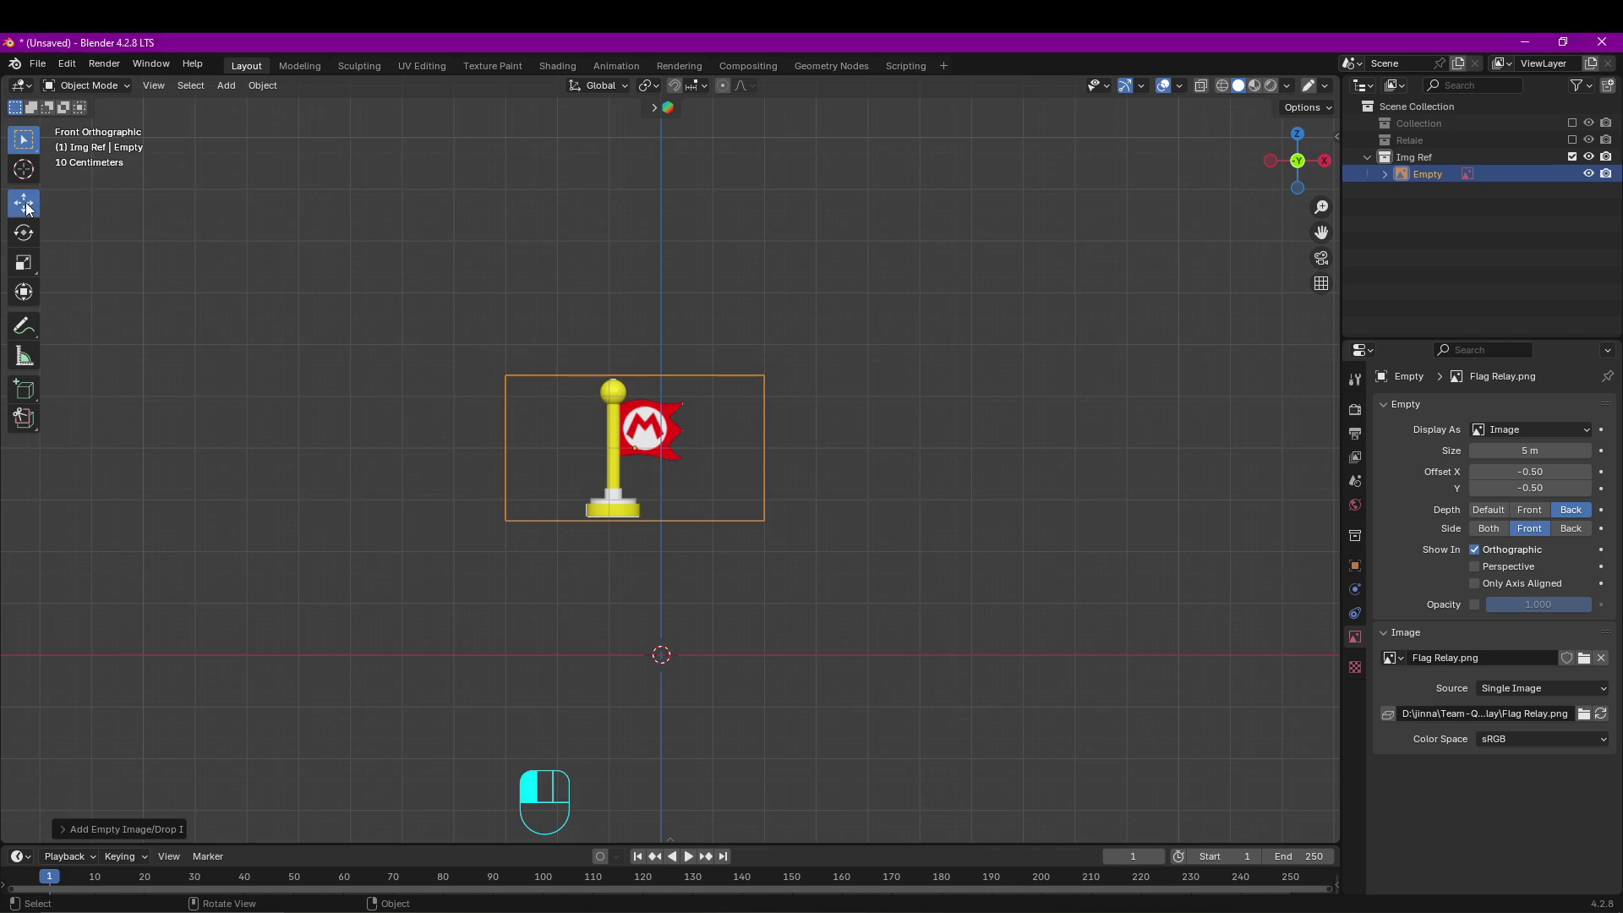
left_click_drag(633, 385, 772, 573)
key("s")
left_click(830, 584)
left_click_drag(701, 508, 700, 459)
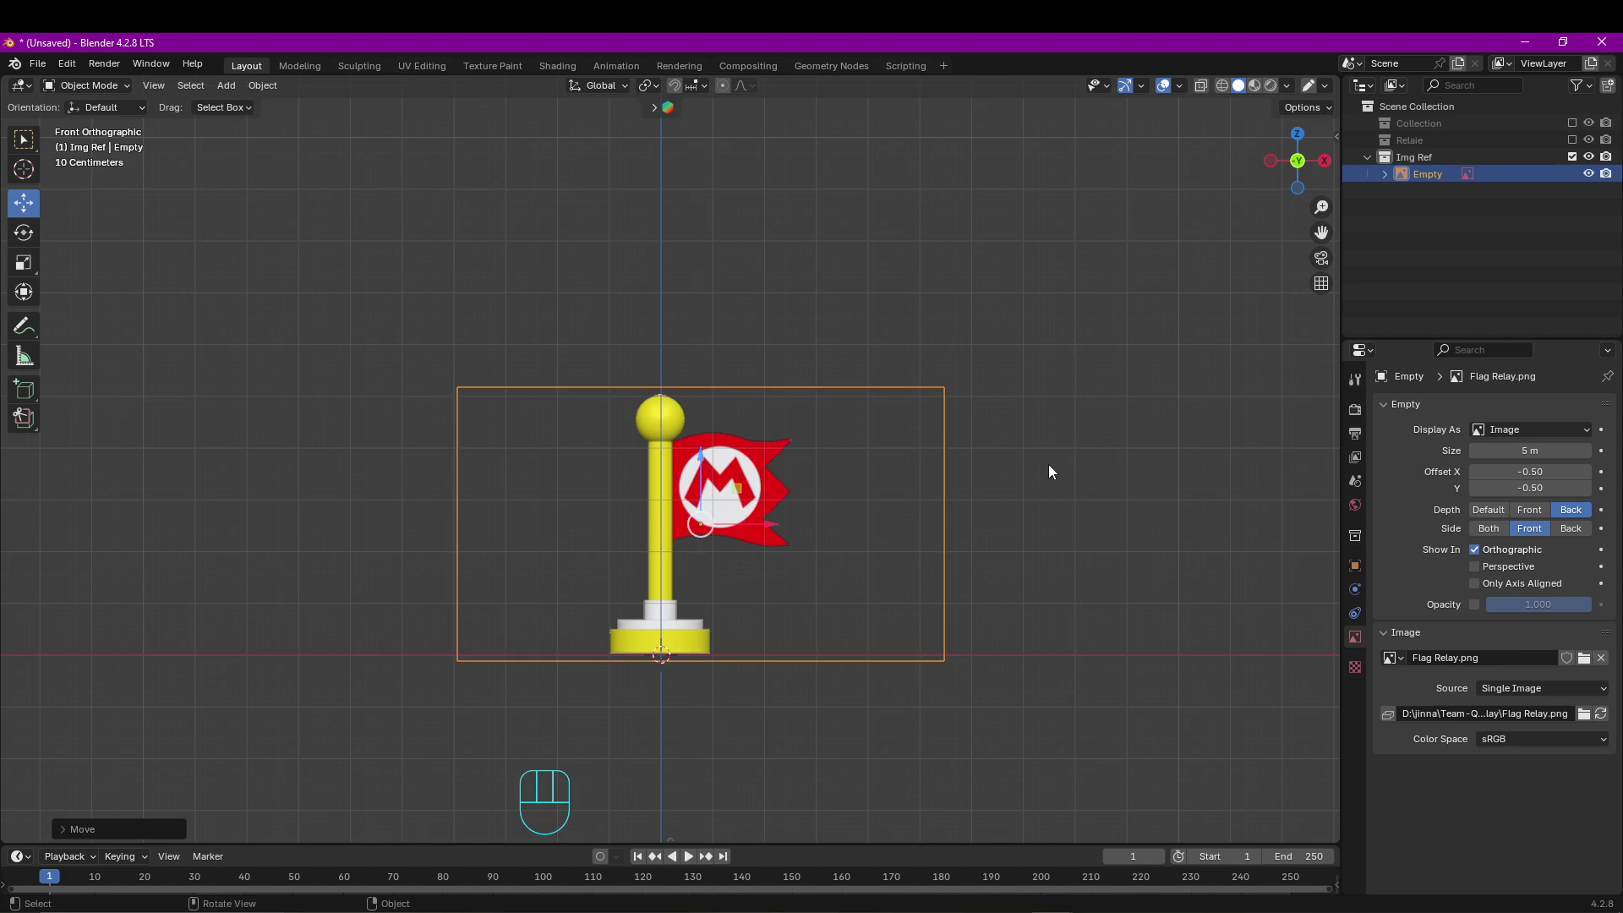
Move the flag reference image back along the Y axis, well behind the origin, enabling its Perspective display only for this adjustment.
key("KP_5")
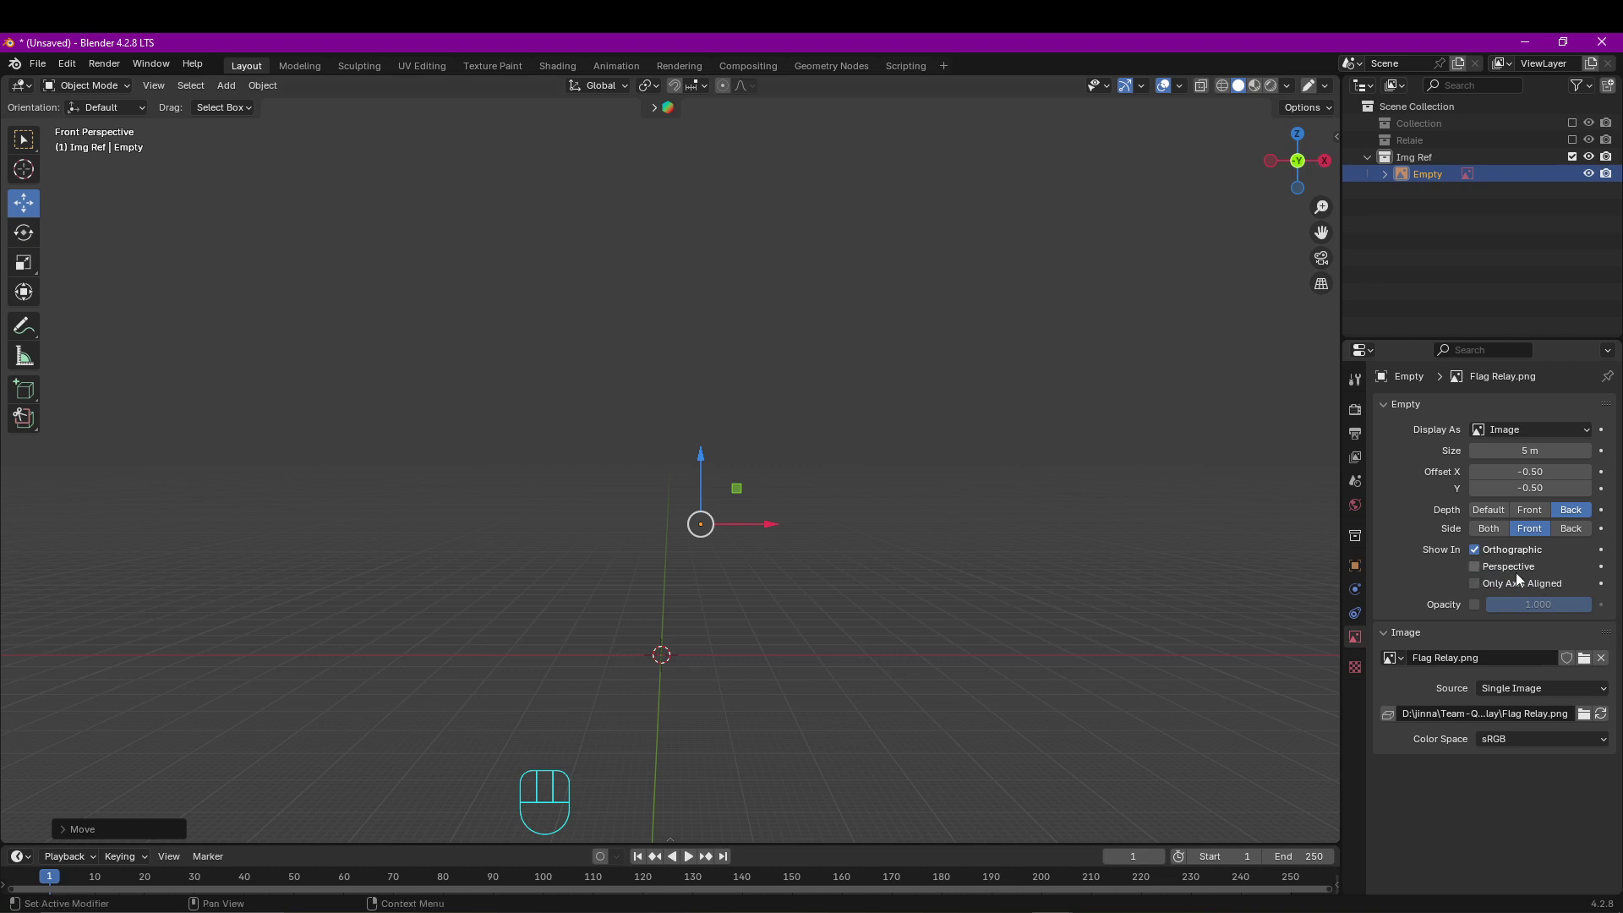
left_click(1477, 566)
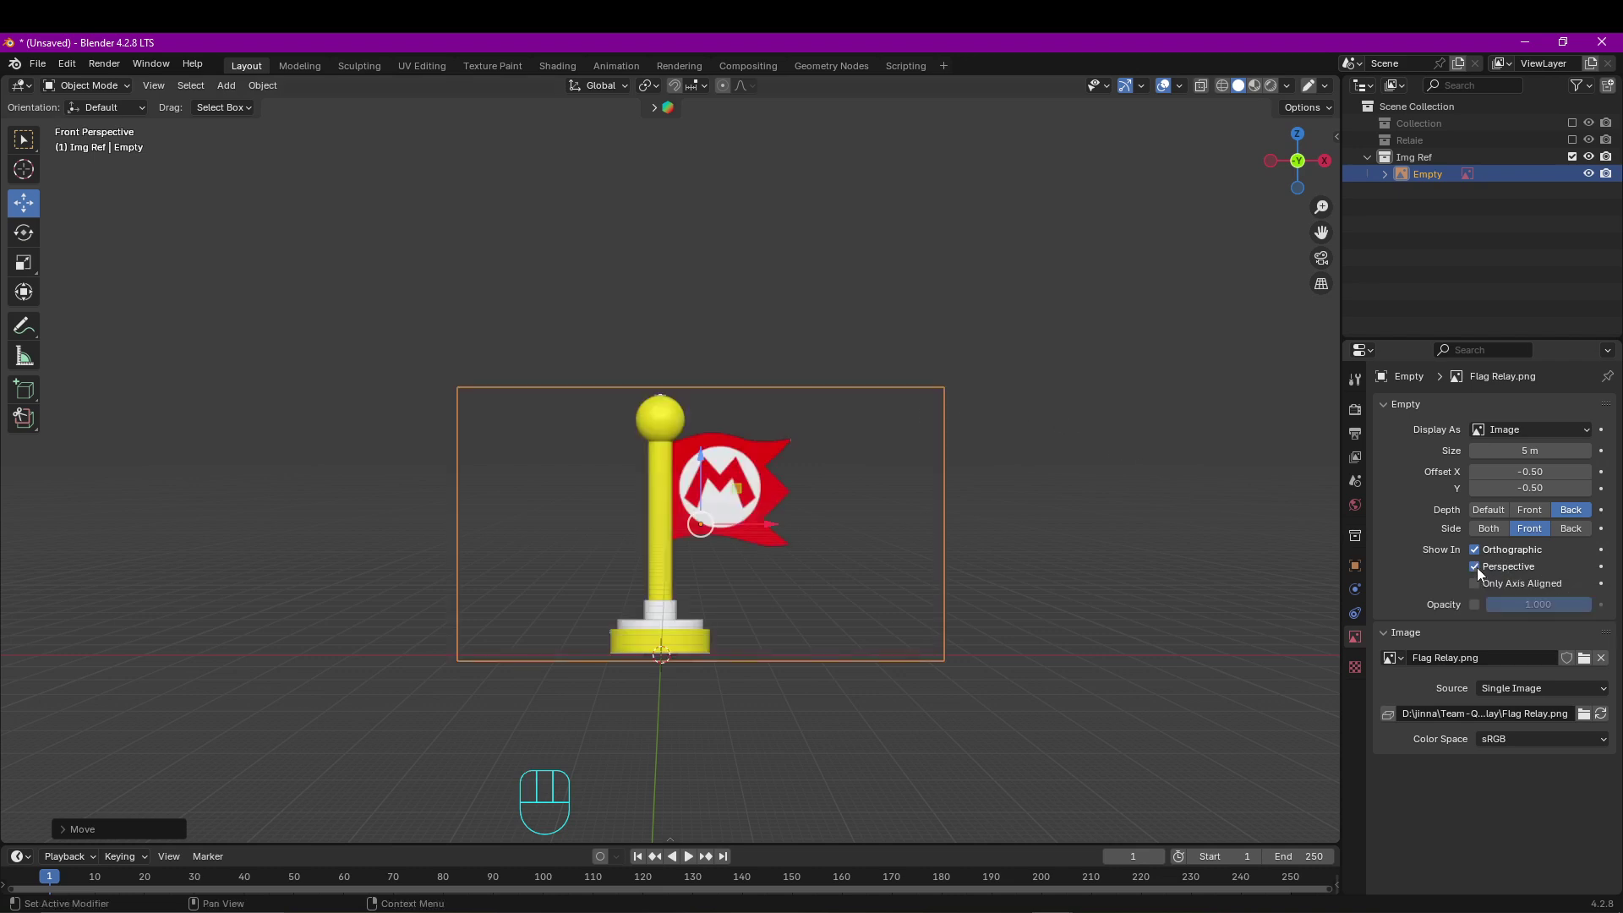
middle_click_drag(1143, 484, 1004, 512)
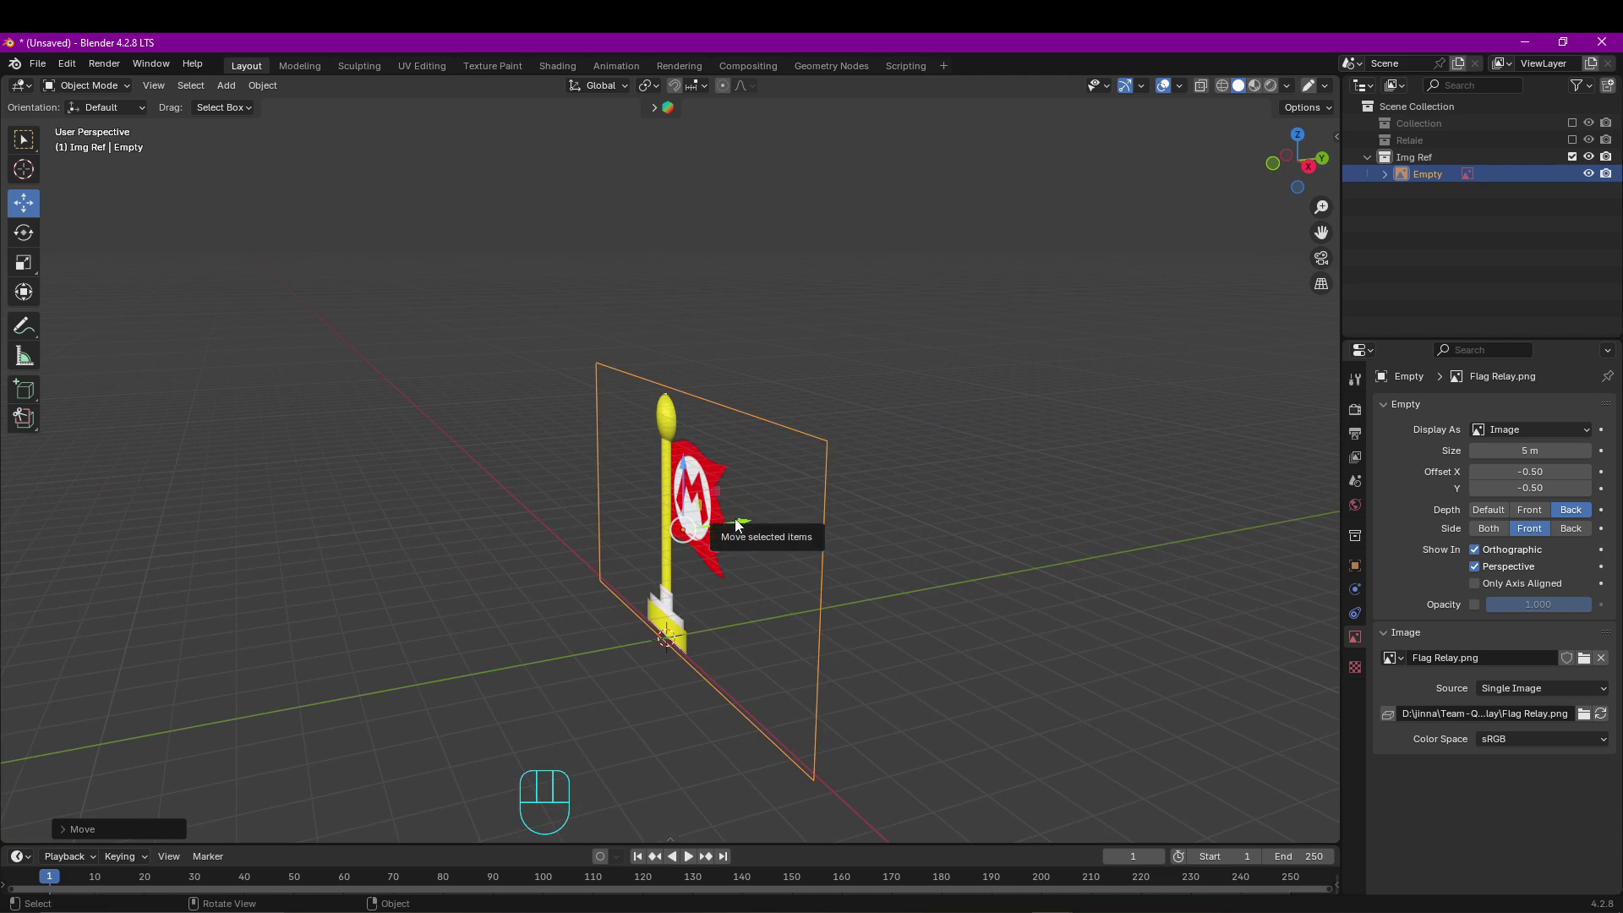
left_click_drag(731, 529, 995, 515)
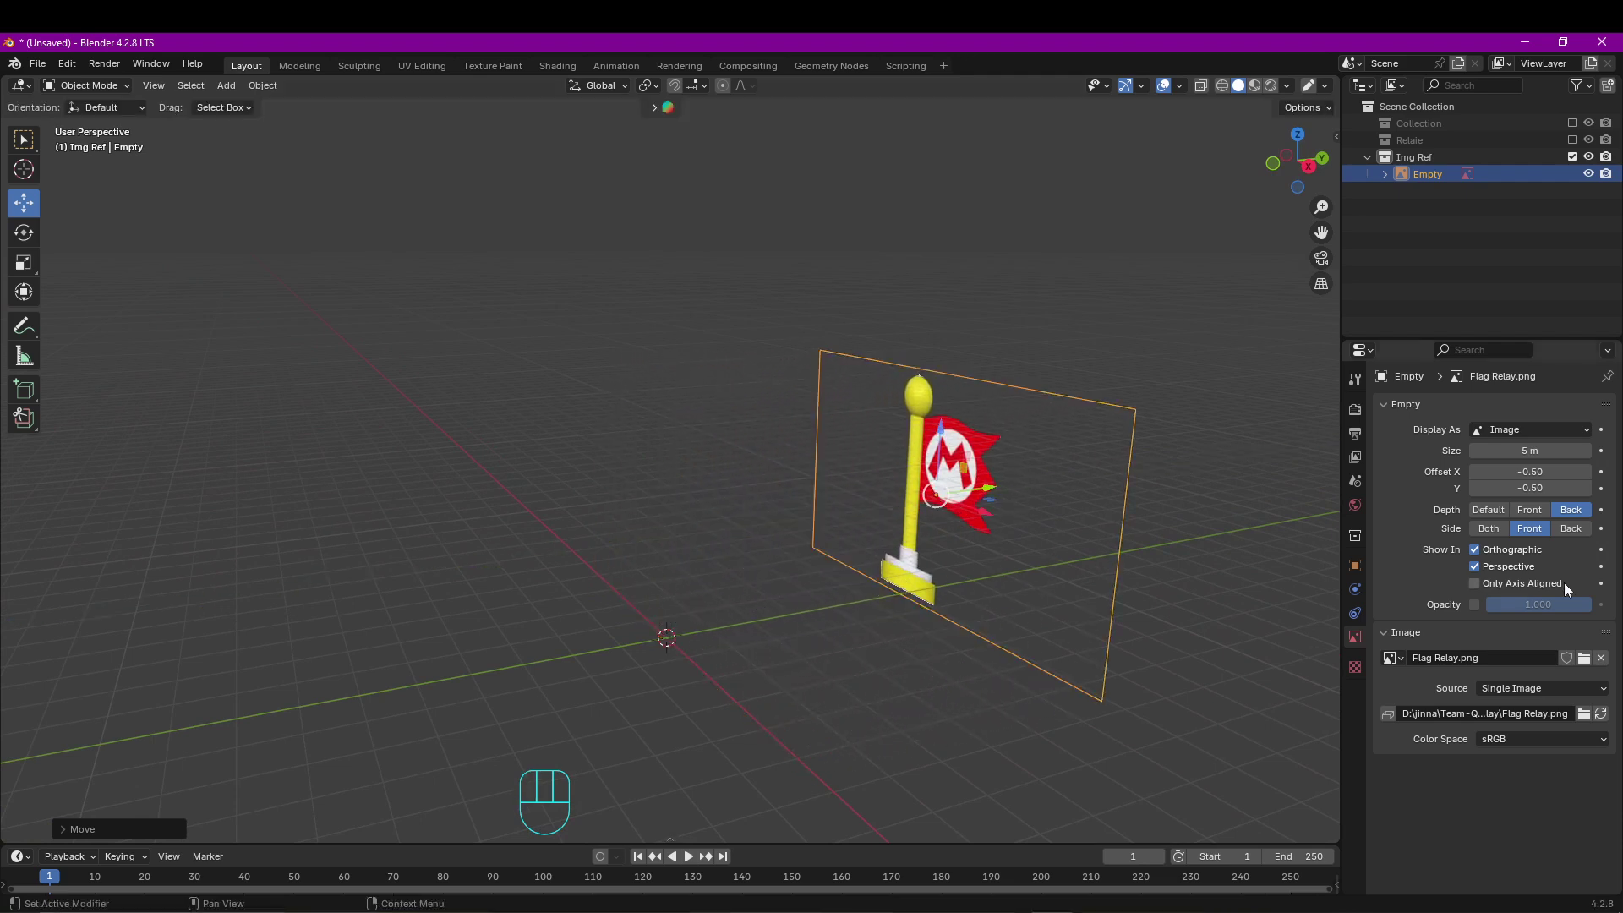
left_click(1477, 566)
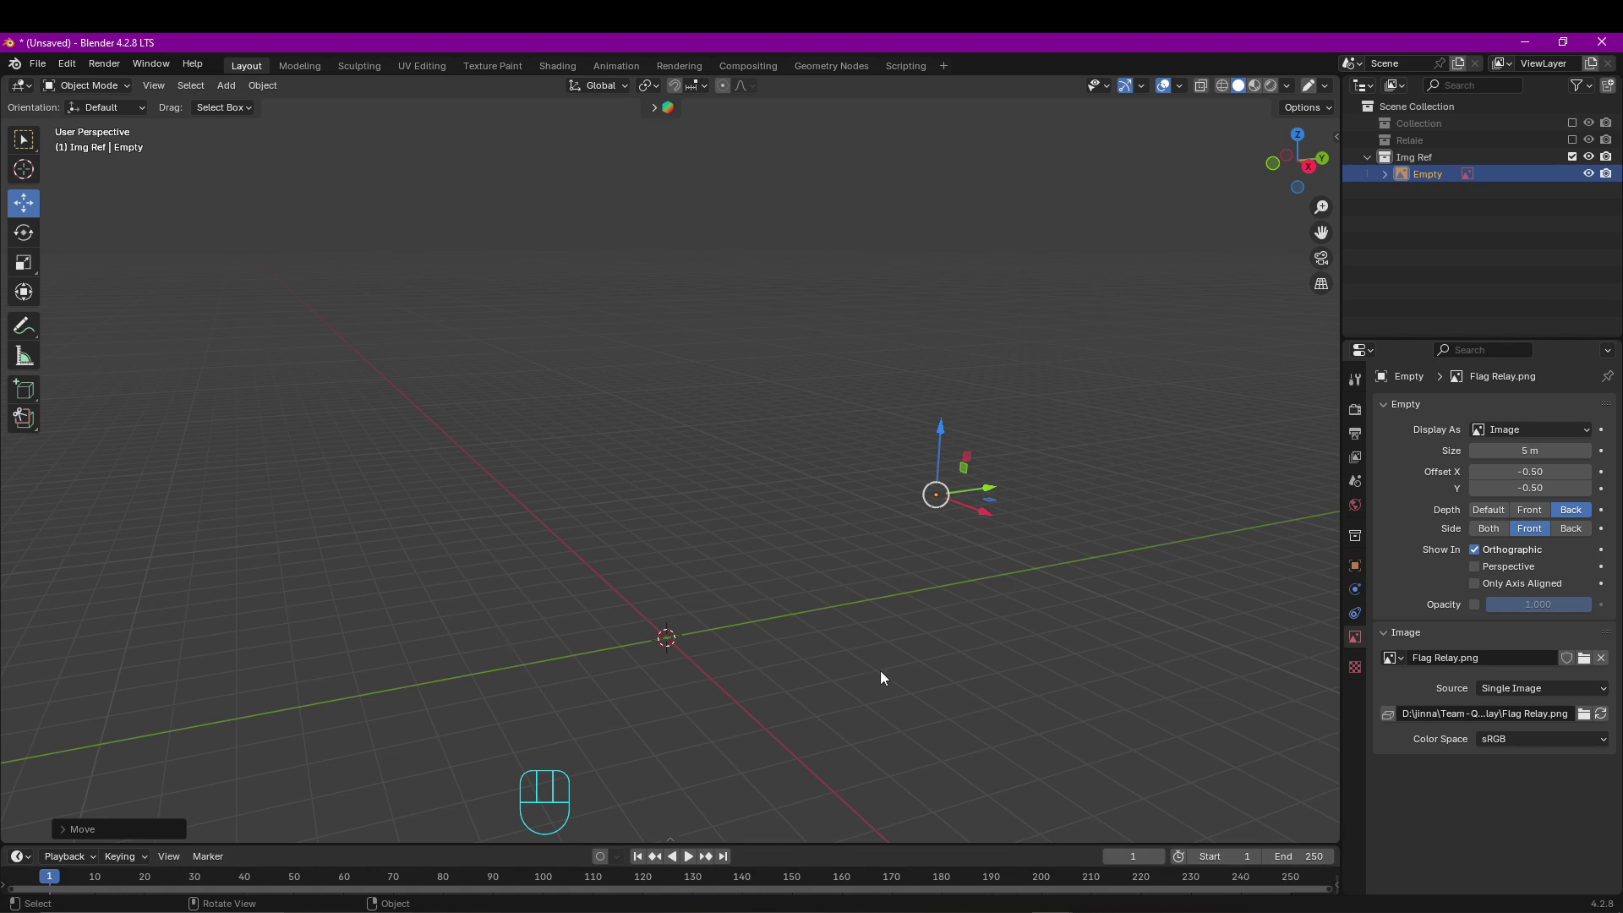
Split the 3D viewport vertically into two equal areas and set one to a close front orthographic view of the flag.
right_click(1338, 841)
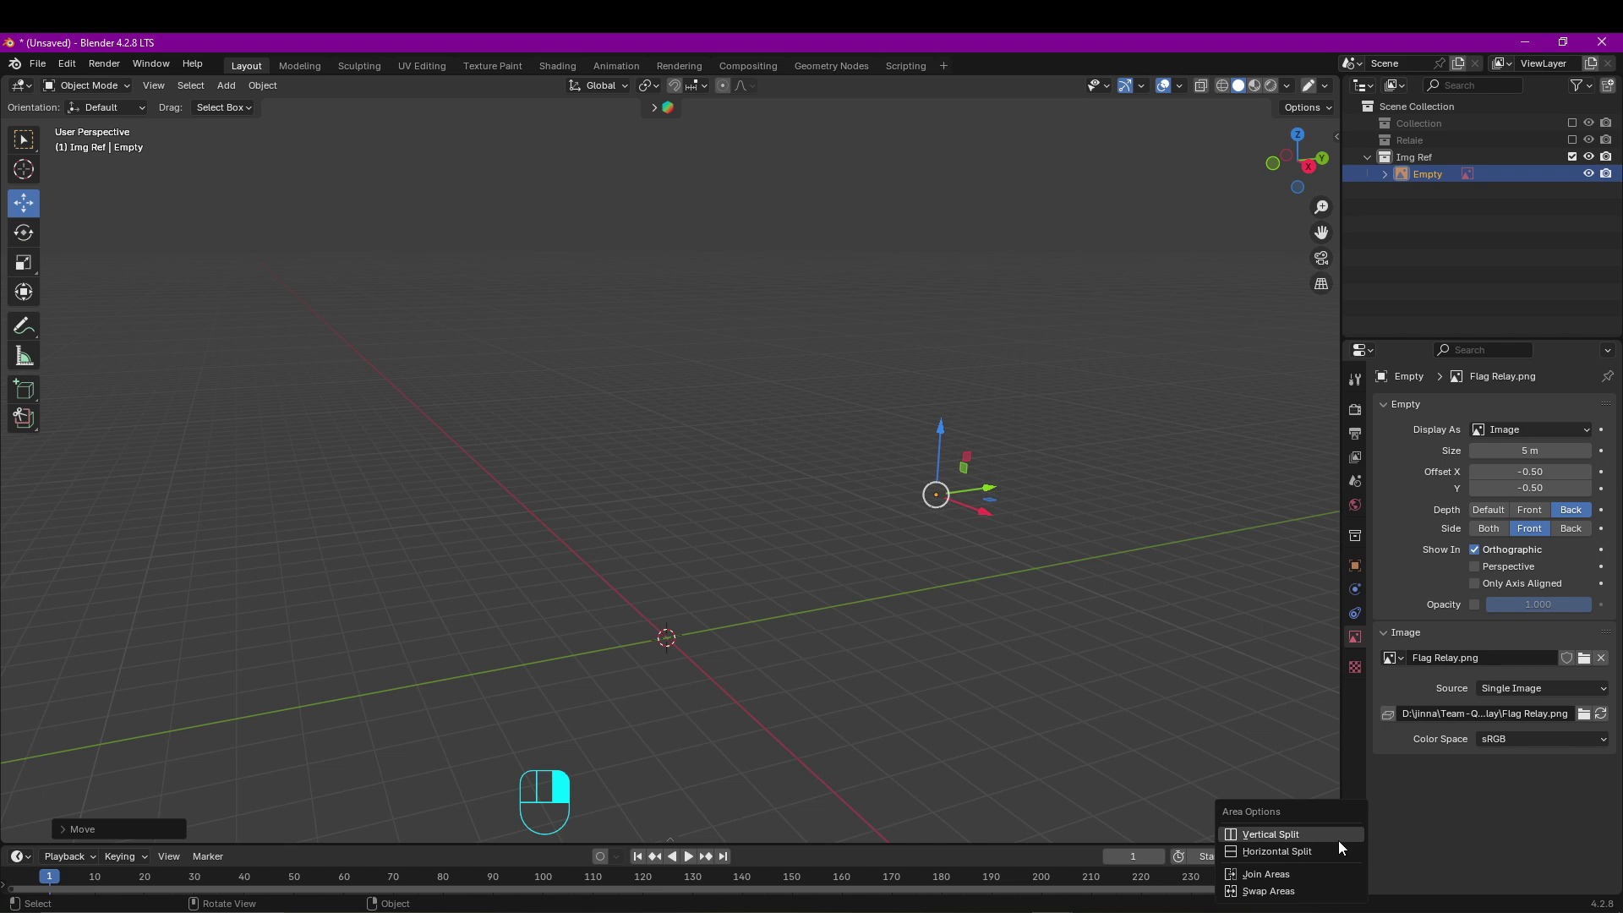
left_click(1334, 839)
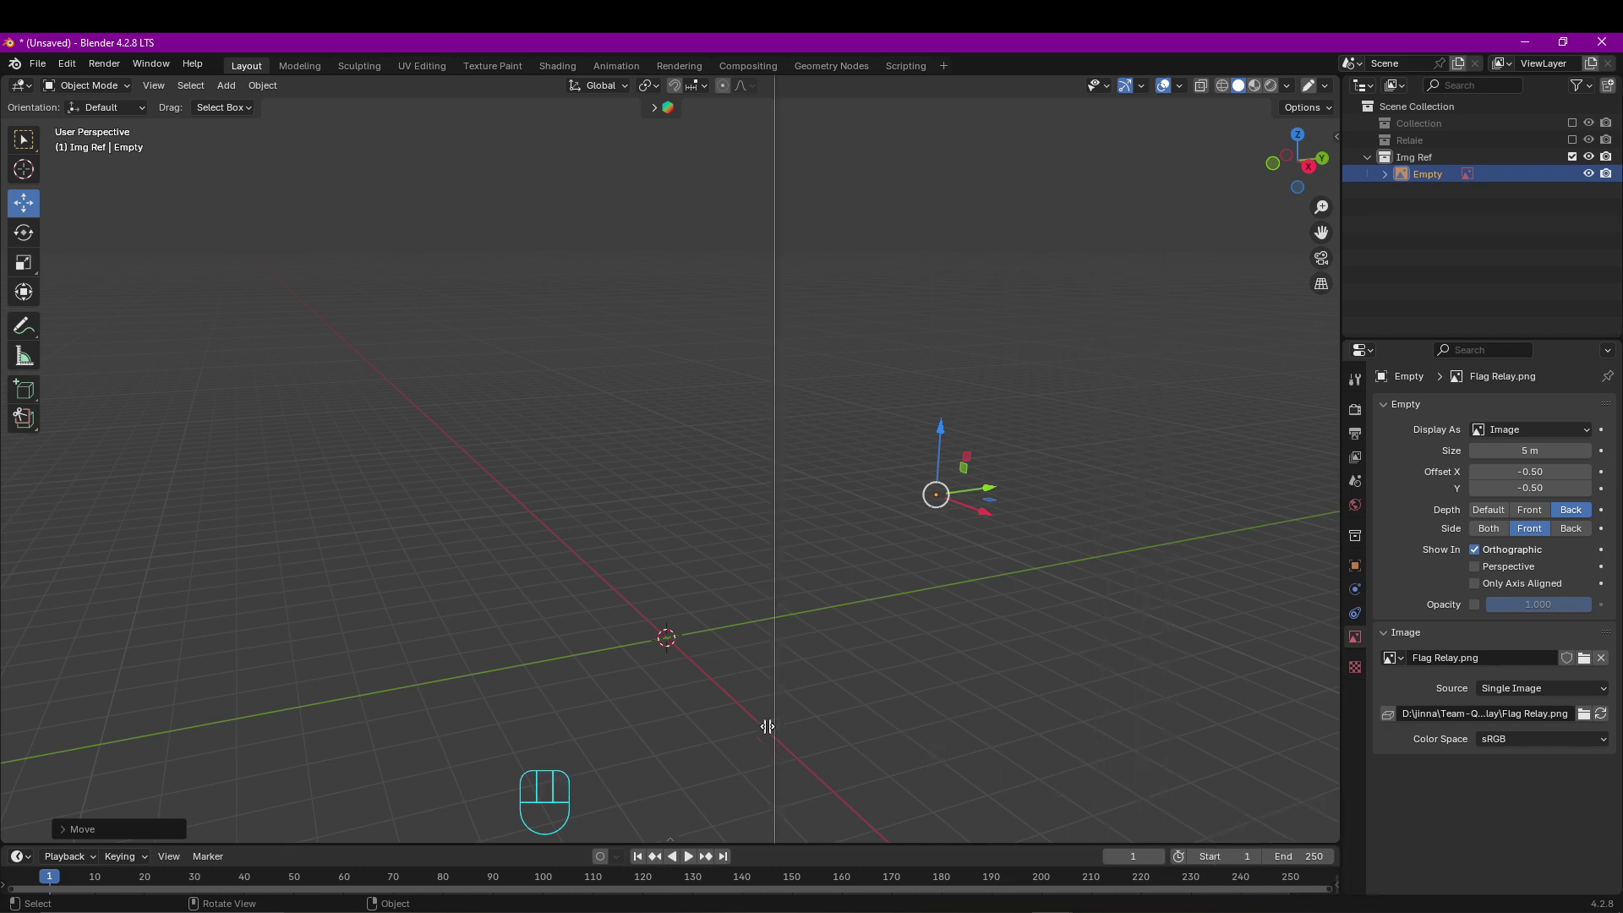
left_click(665, 725)
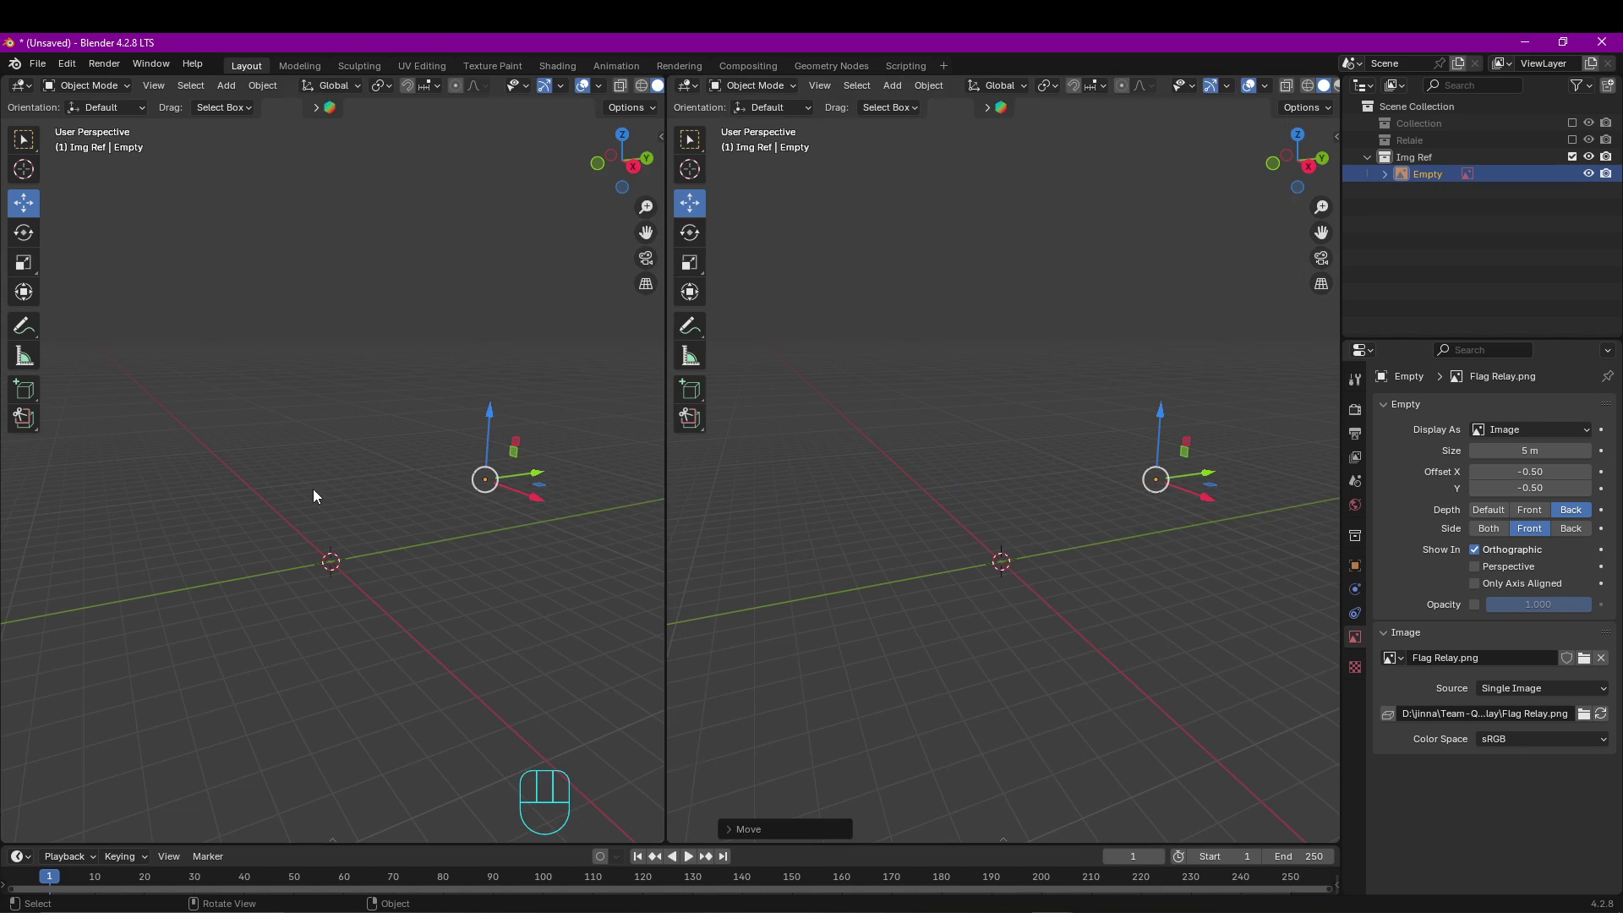
key("KP_1")
scroll(312, 495, "up", 3)
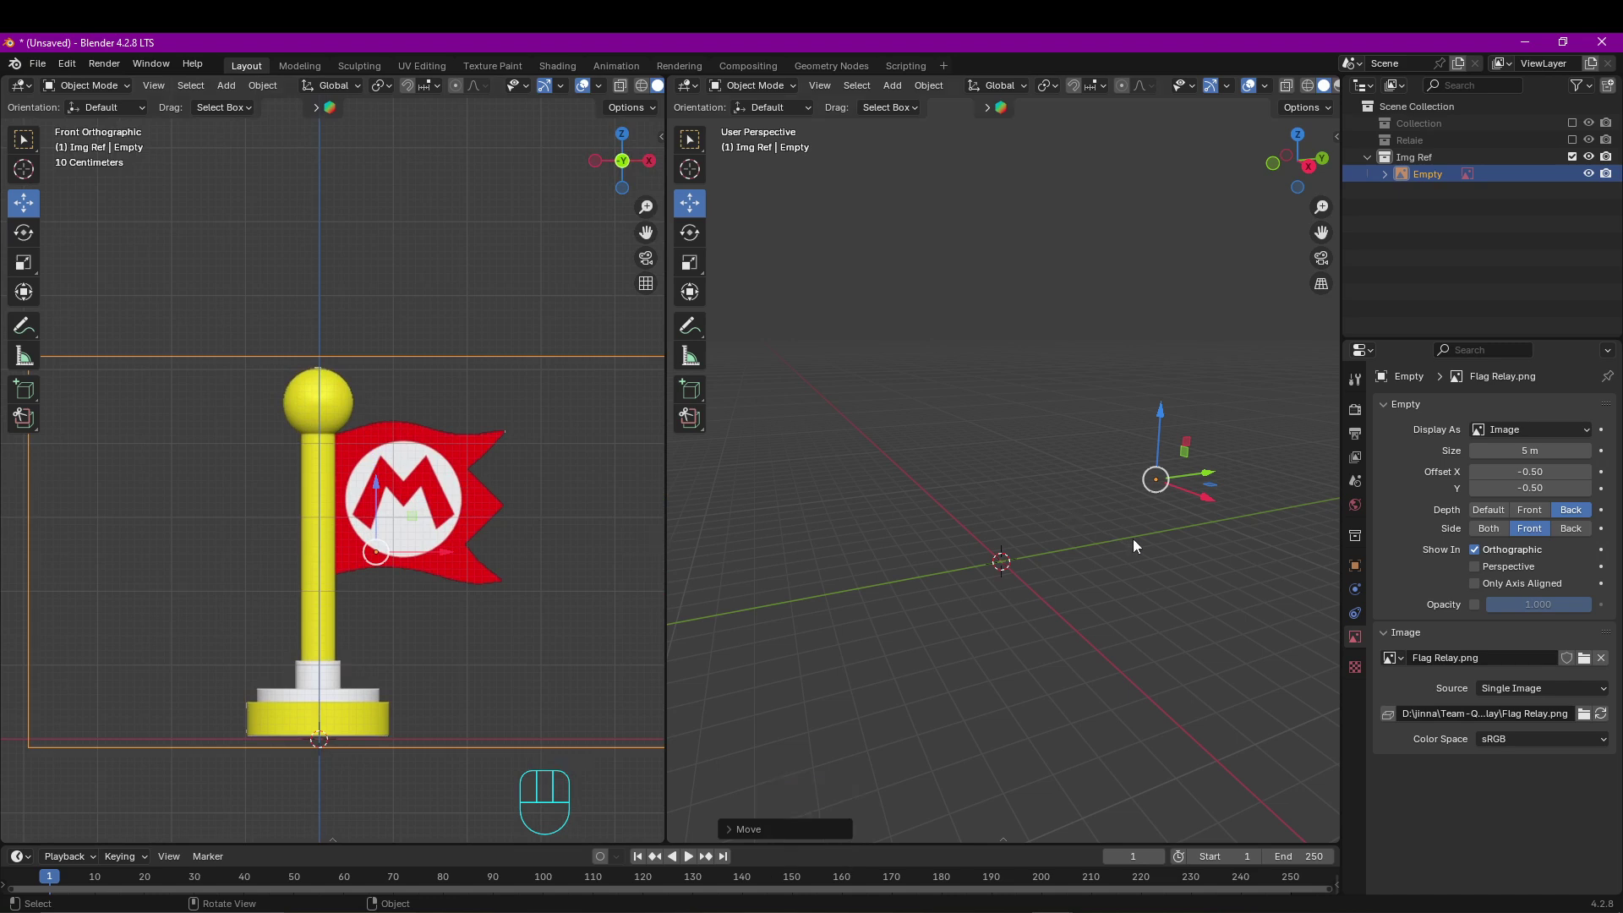
Enable opacity on the flag reference image and lower it to about 0.25.
left_click(1476, 606)
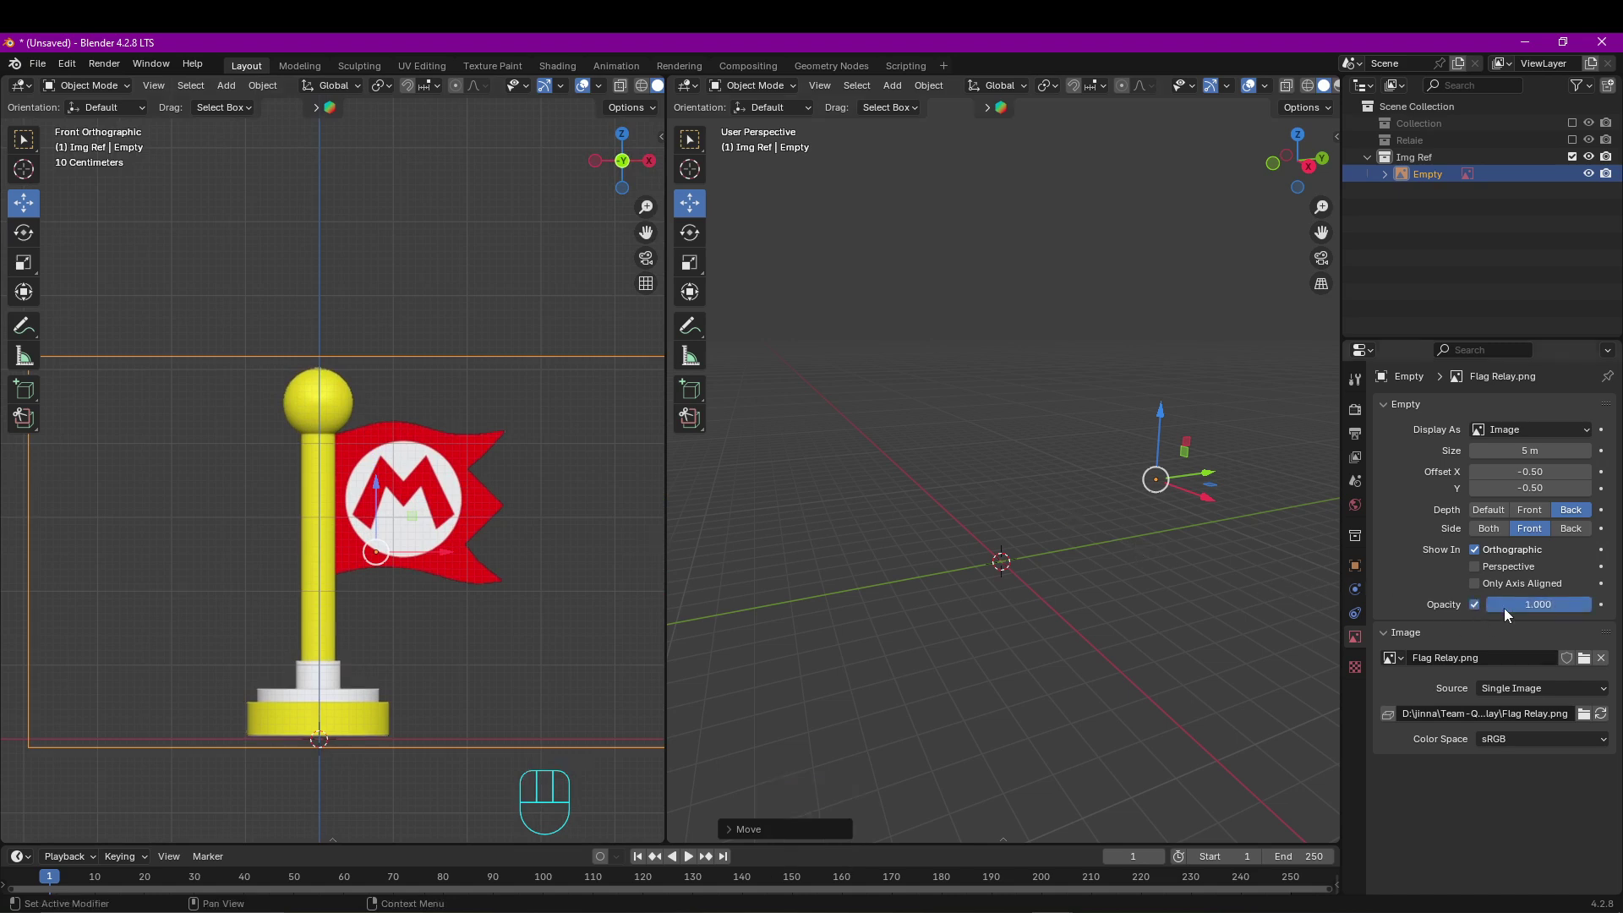
left_click_drag(1577, 606, 1512, 605)
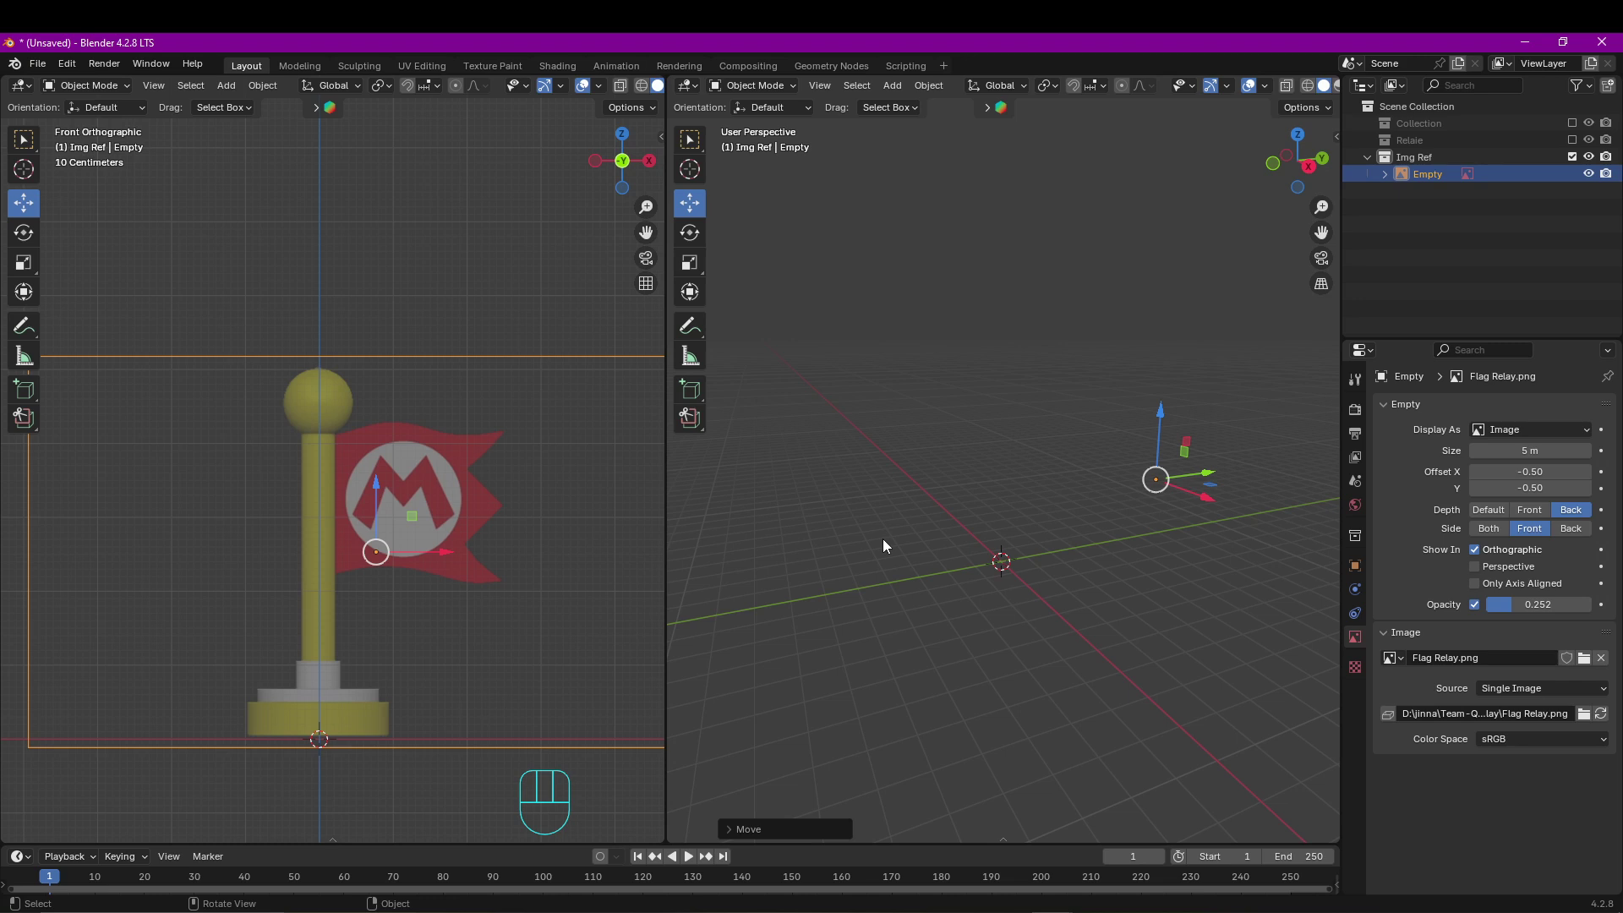
Re-enable the Relaie collection in the scene and hide its Plane and Sphere, leaving only the Cylinder shown.
left_click(1572, 140)
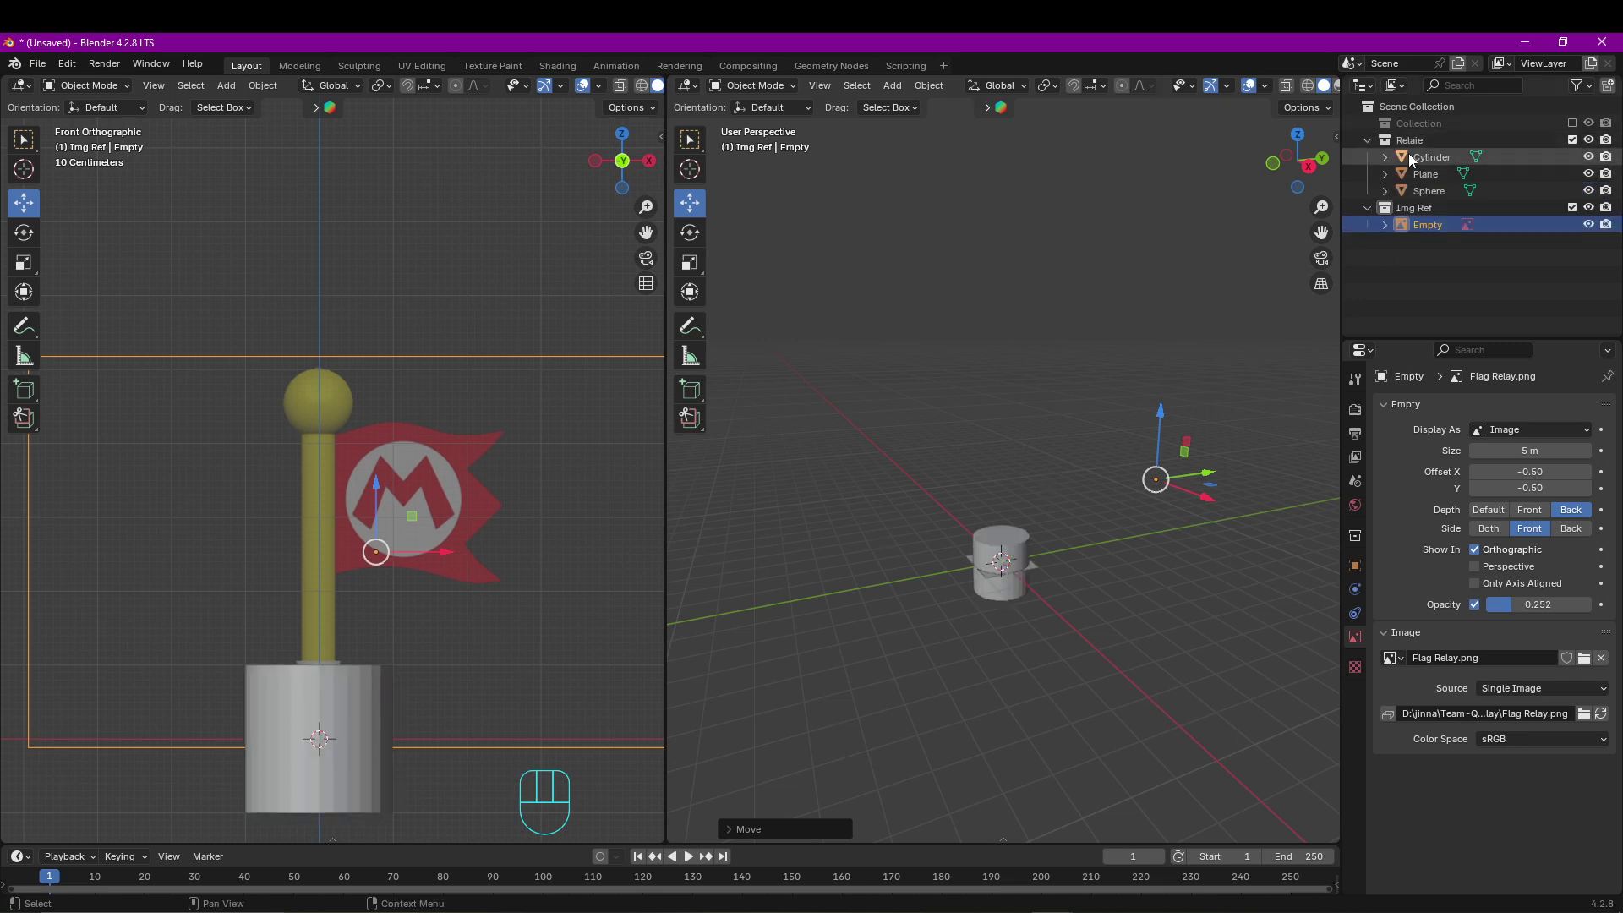
left_click(1588, 175)
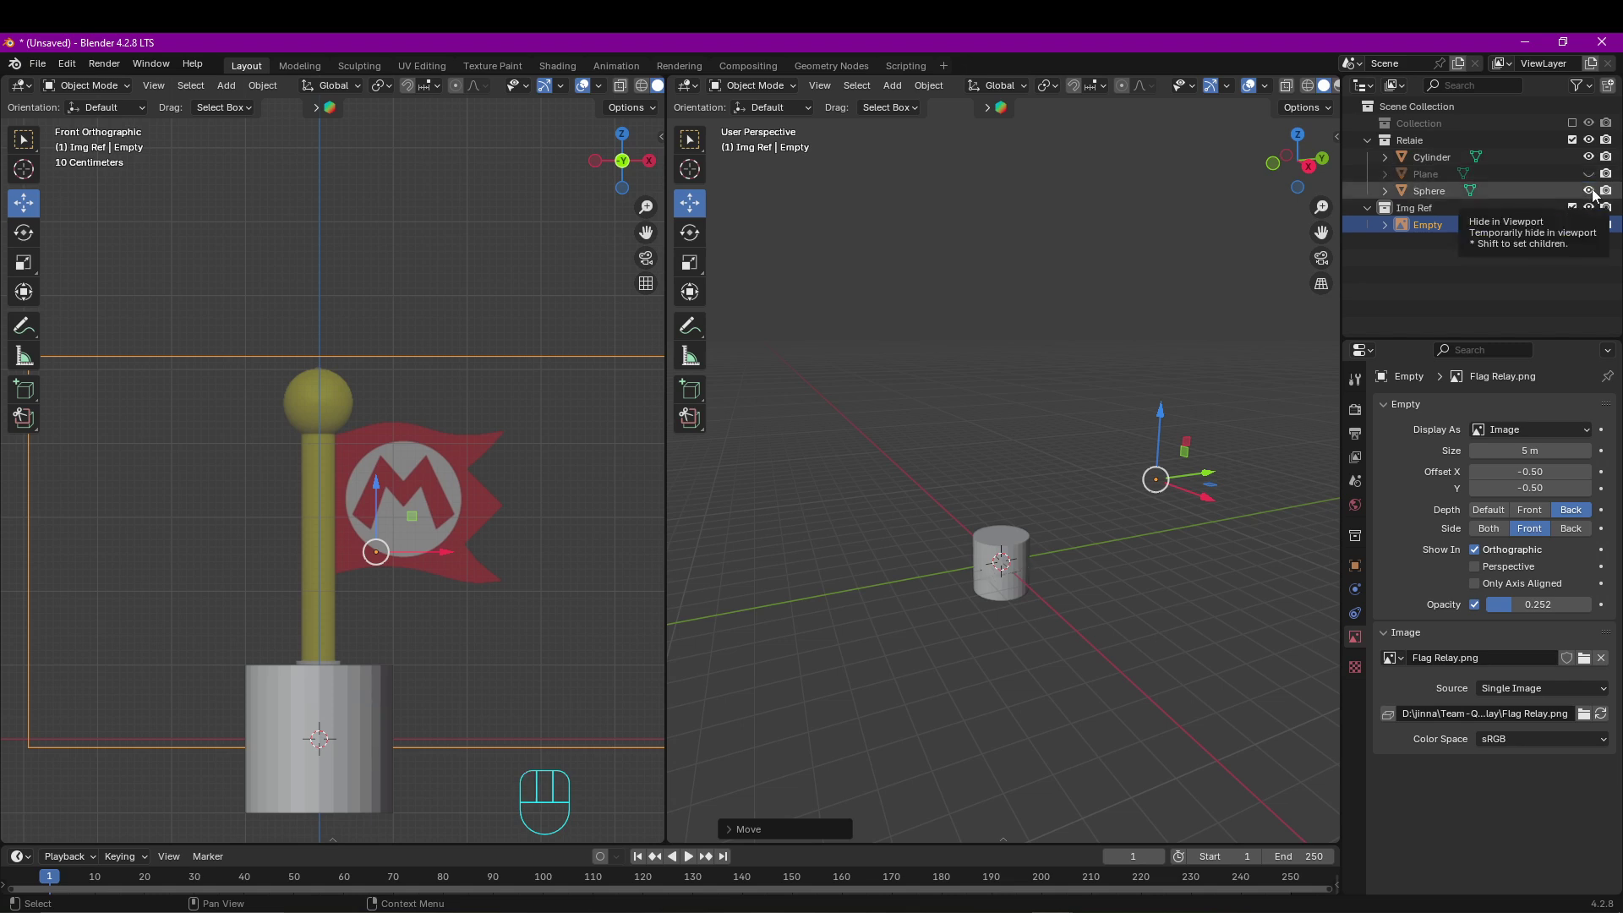
left_click(1588, 191)
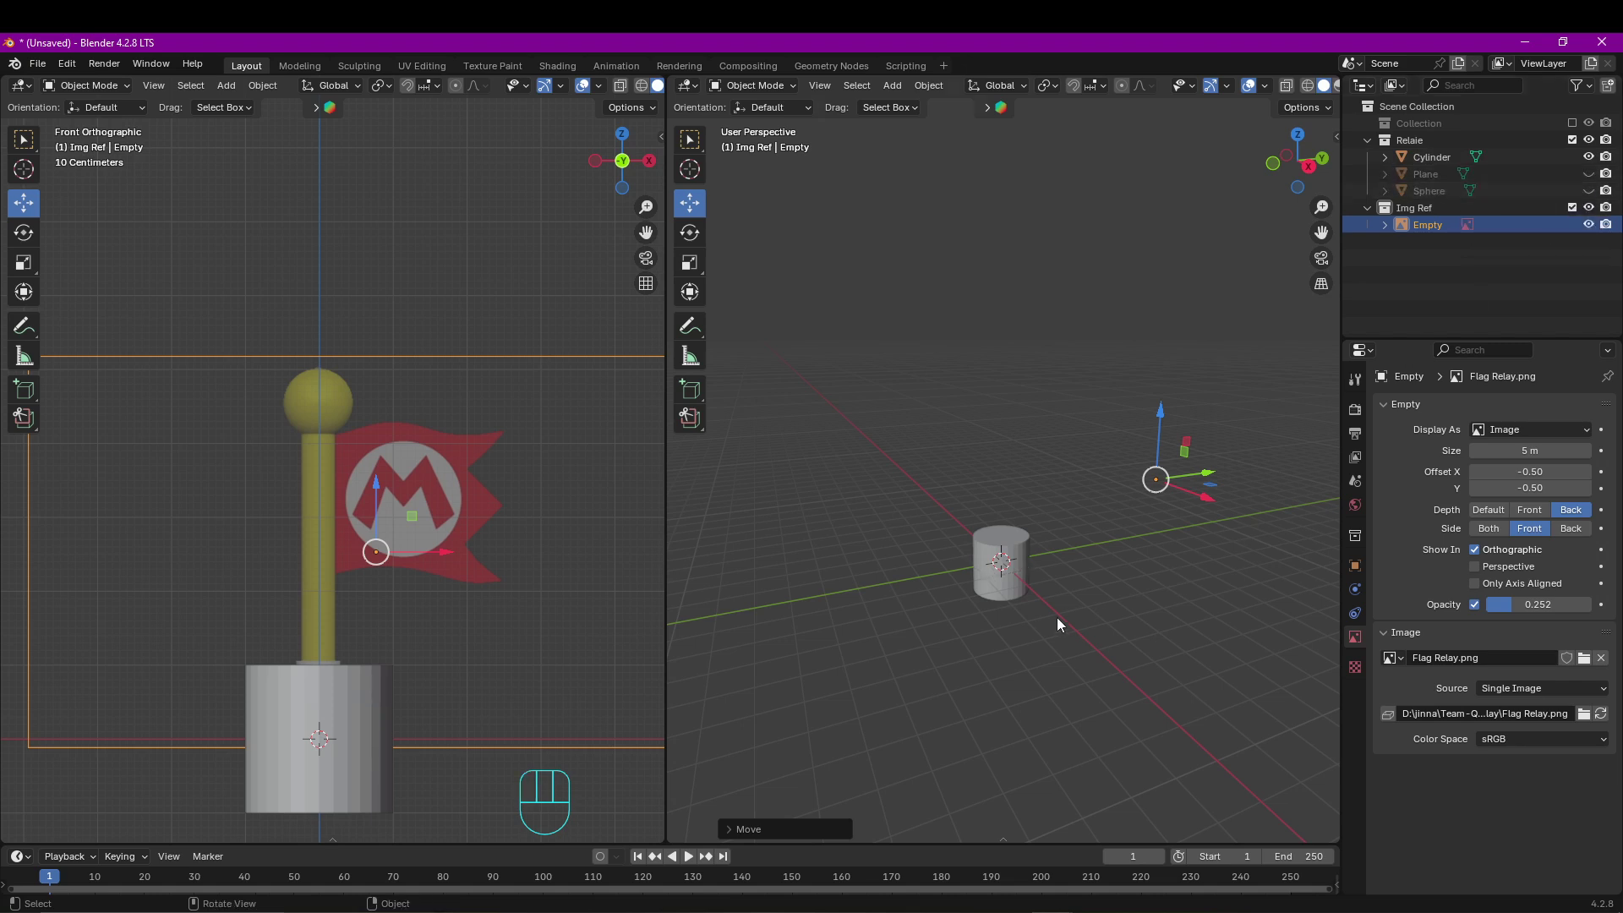
Turn on X-ray display in the front orthographic view so the flag reference shows through the cylinder.
middle_click_drag(374, 803, 403, 681, "shift")
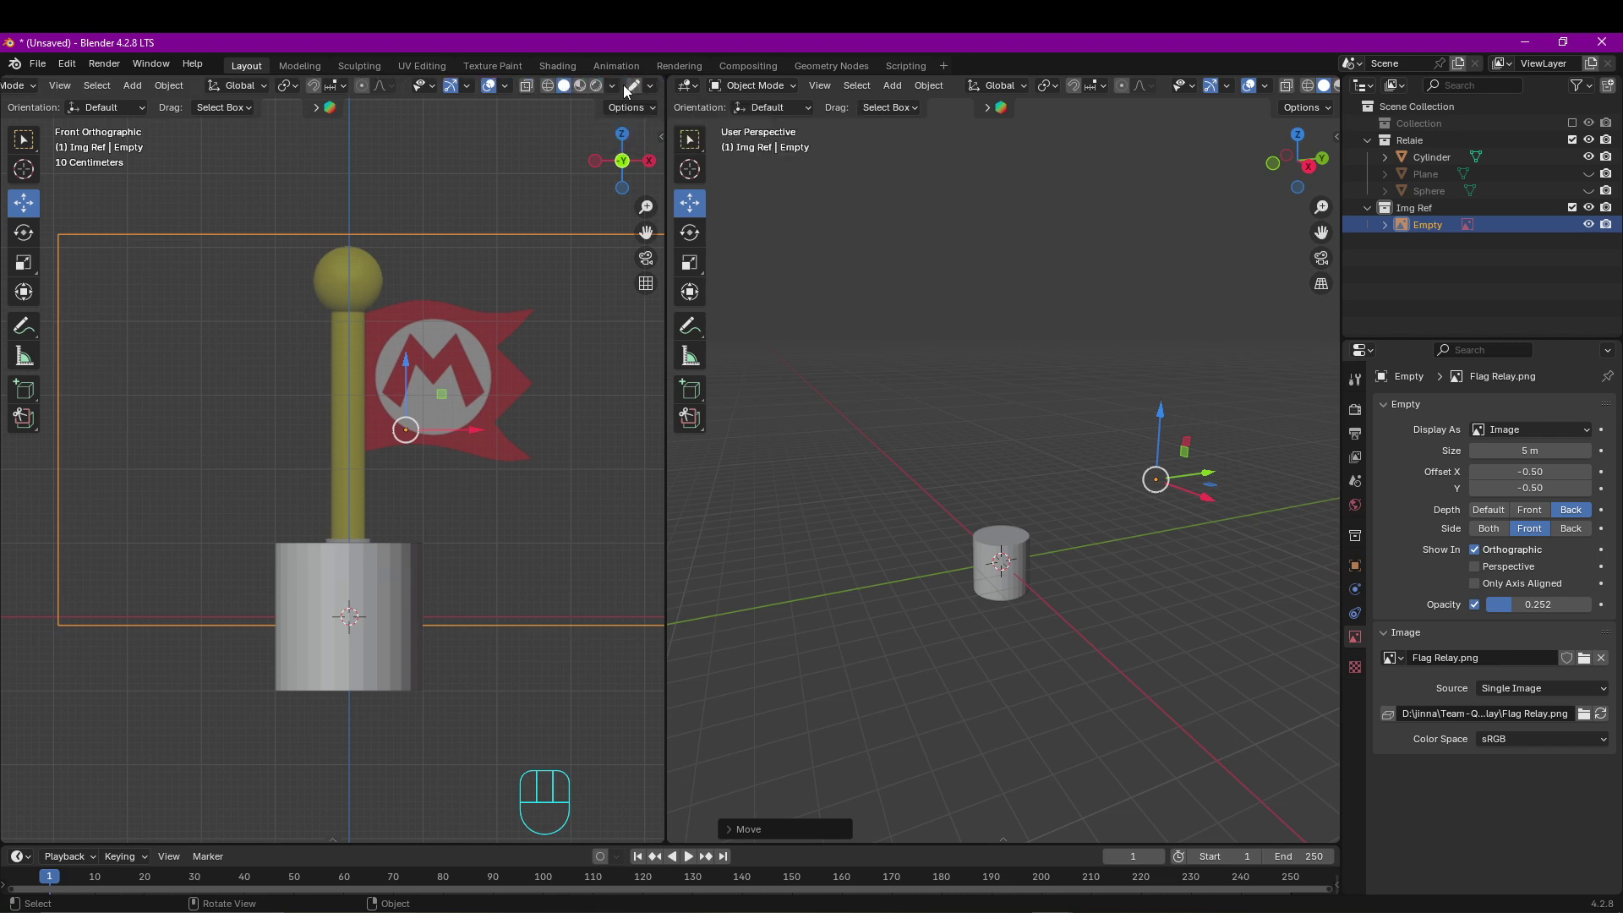
scroll(623, 86, "down", 1)
left_click(588, 86)
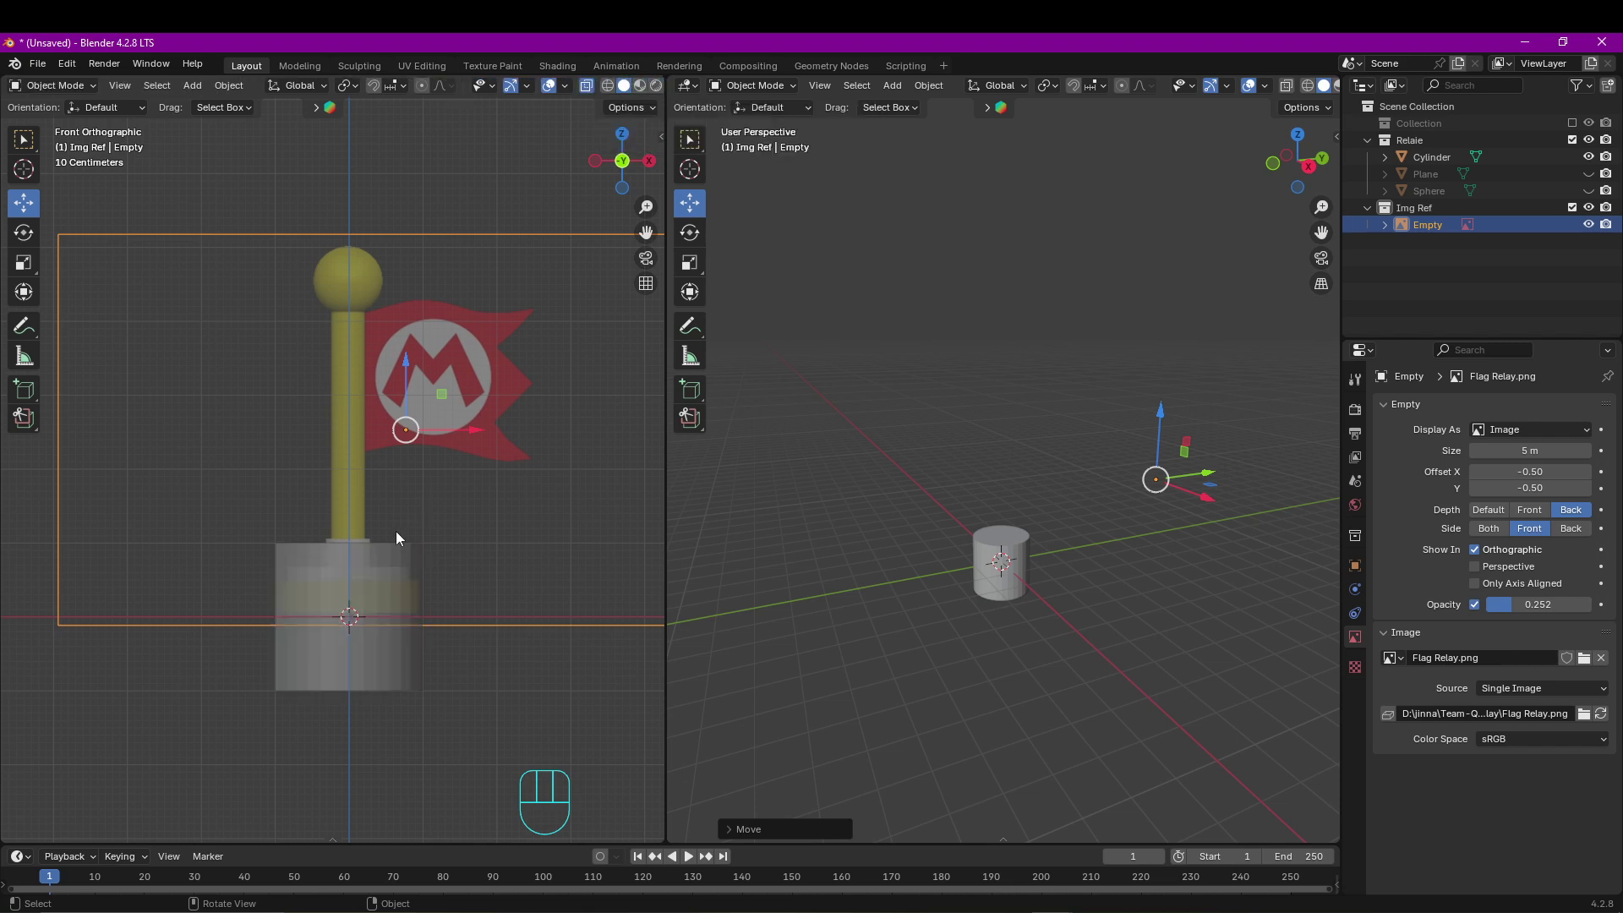
Open the cylinder in Edit Mode with all of its geometry selected and the Transform tool active.
scroll(368, 618, "up", 2)
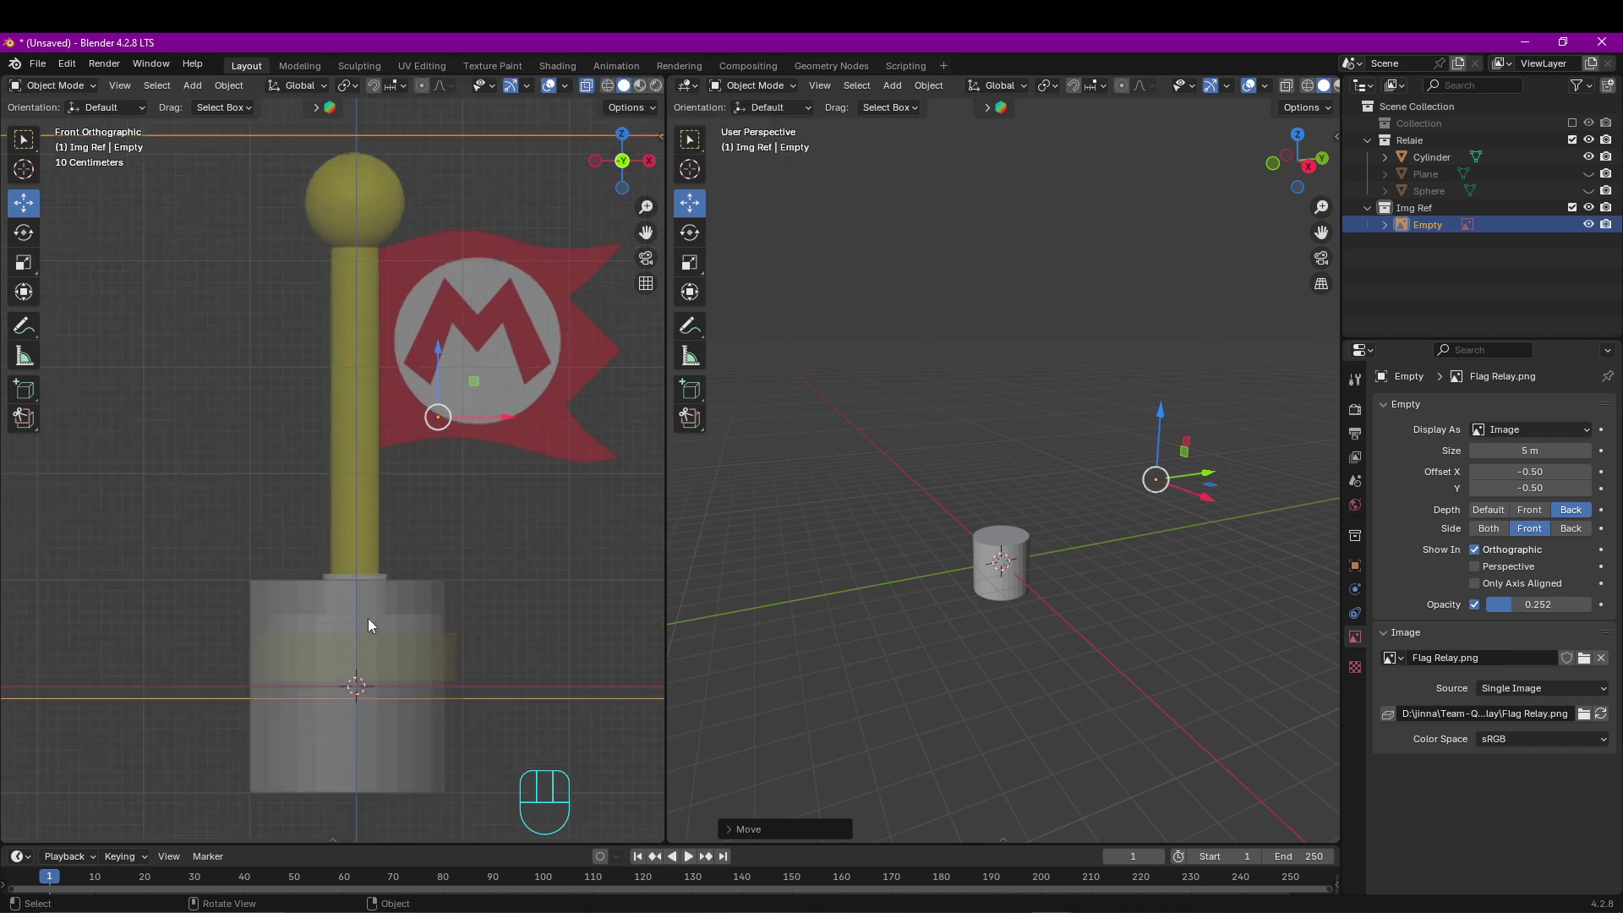
left_click(422, 610)
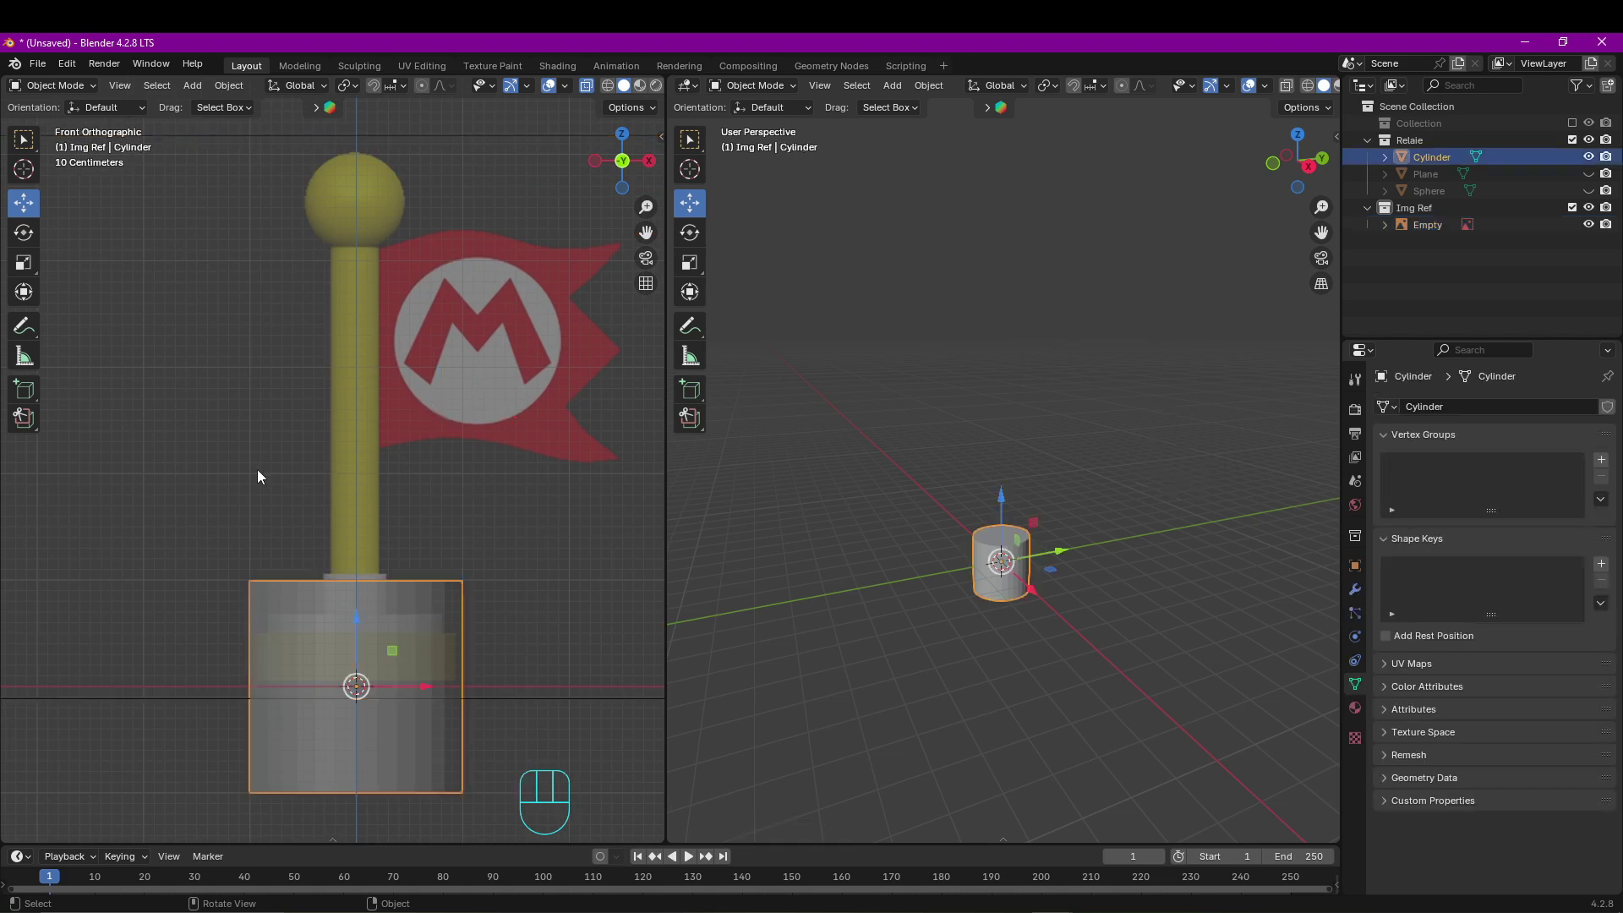
left_click(85, 85)
key("Tab")
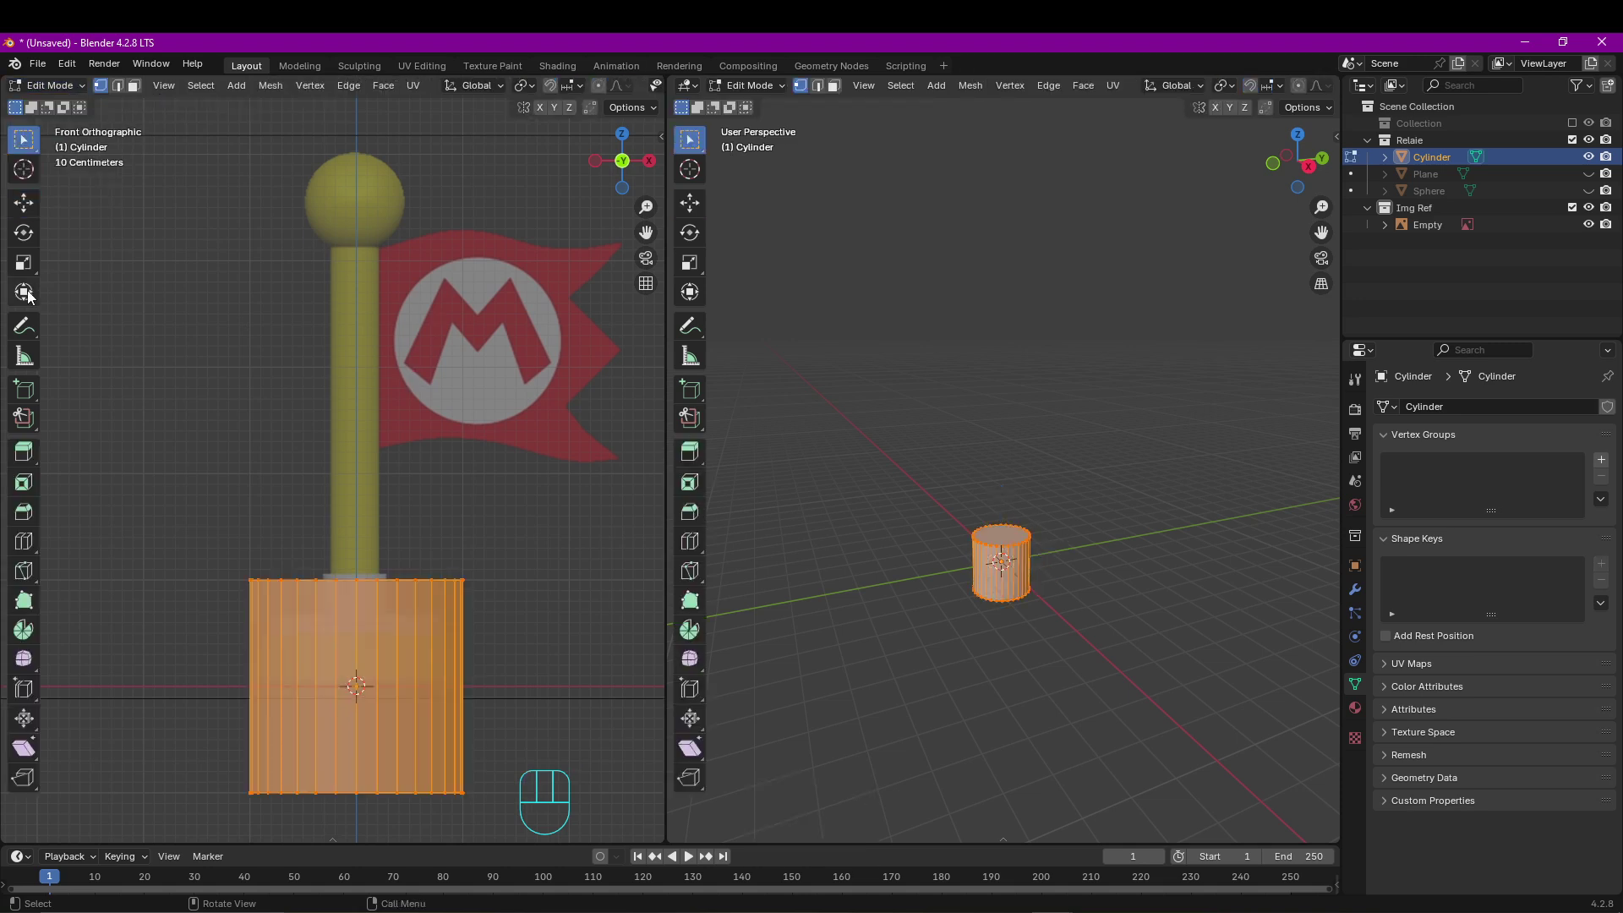
left_click(26, 294)
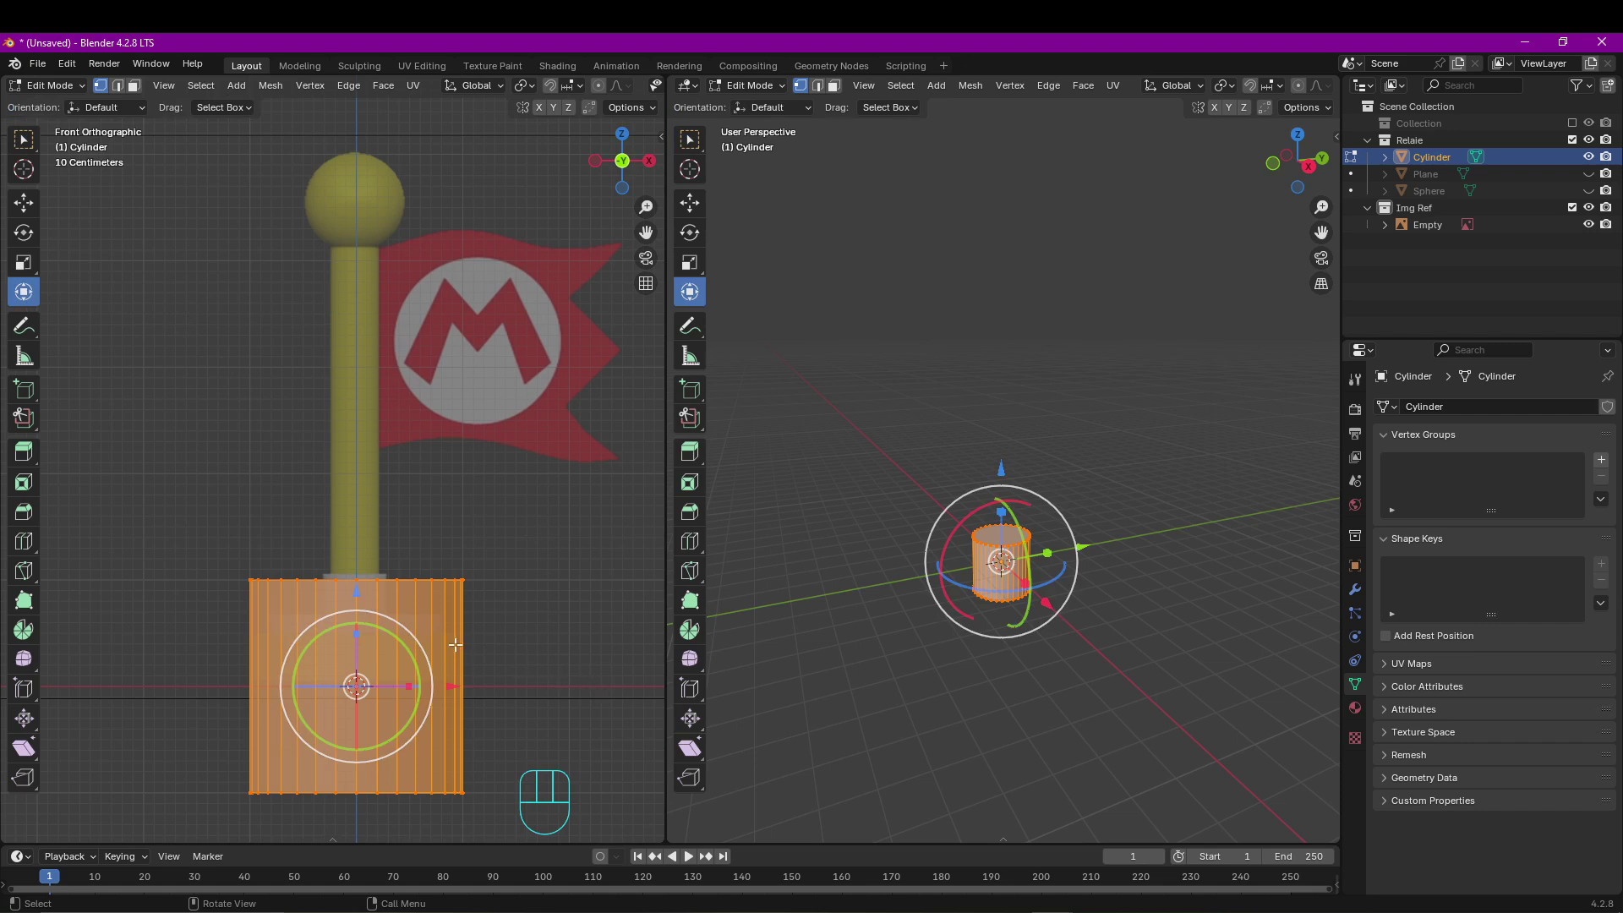
left_click(26, 264)
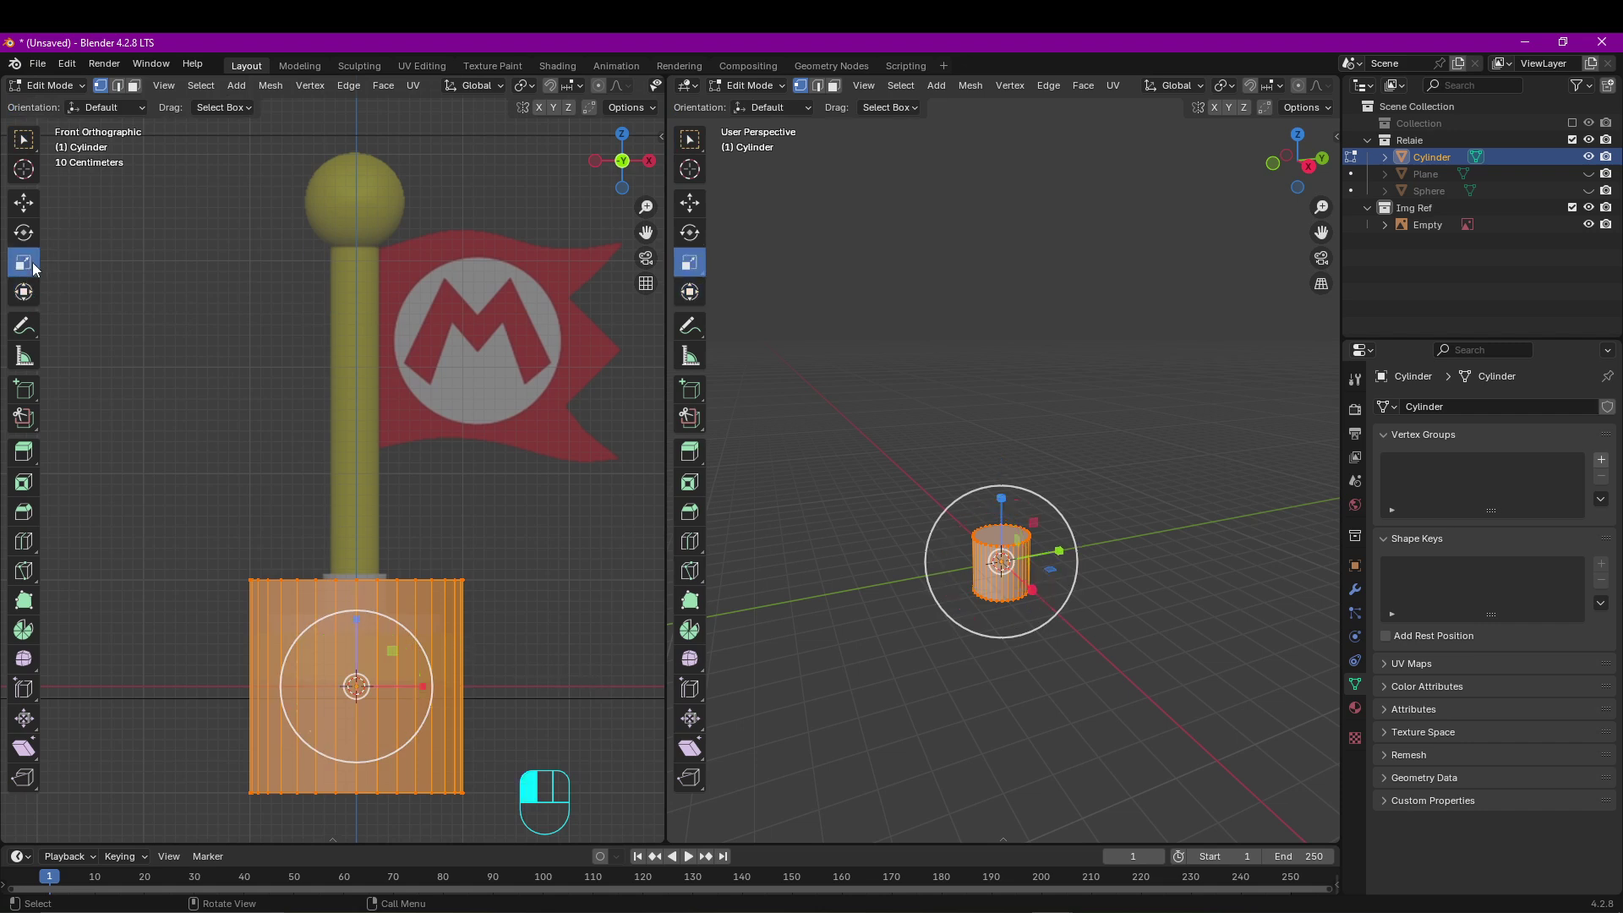
left_click(25, 293)
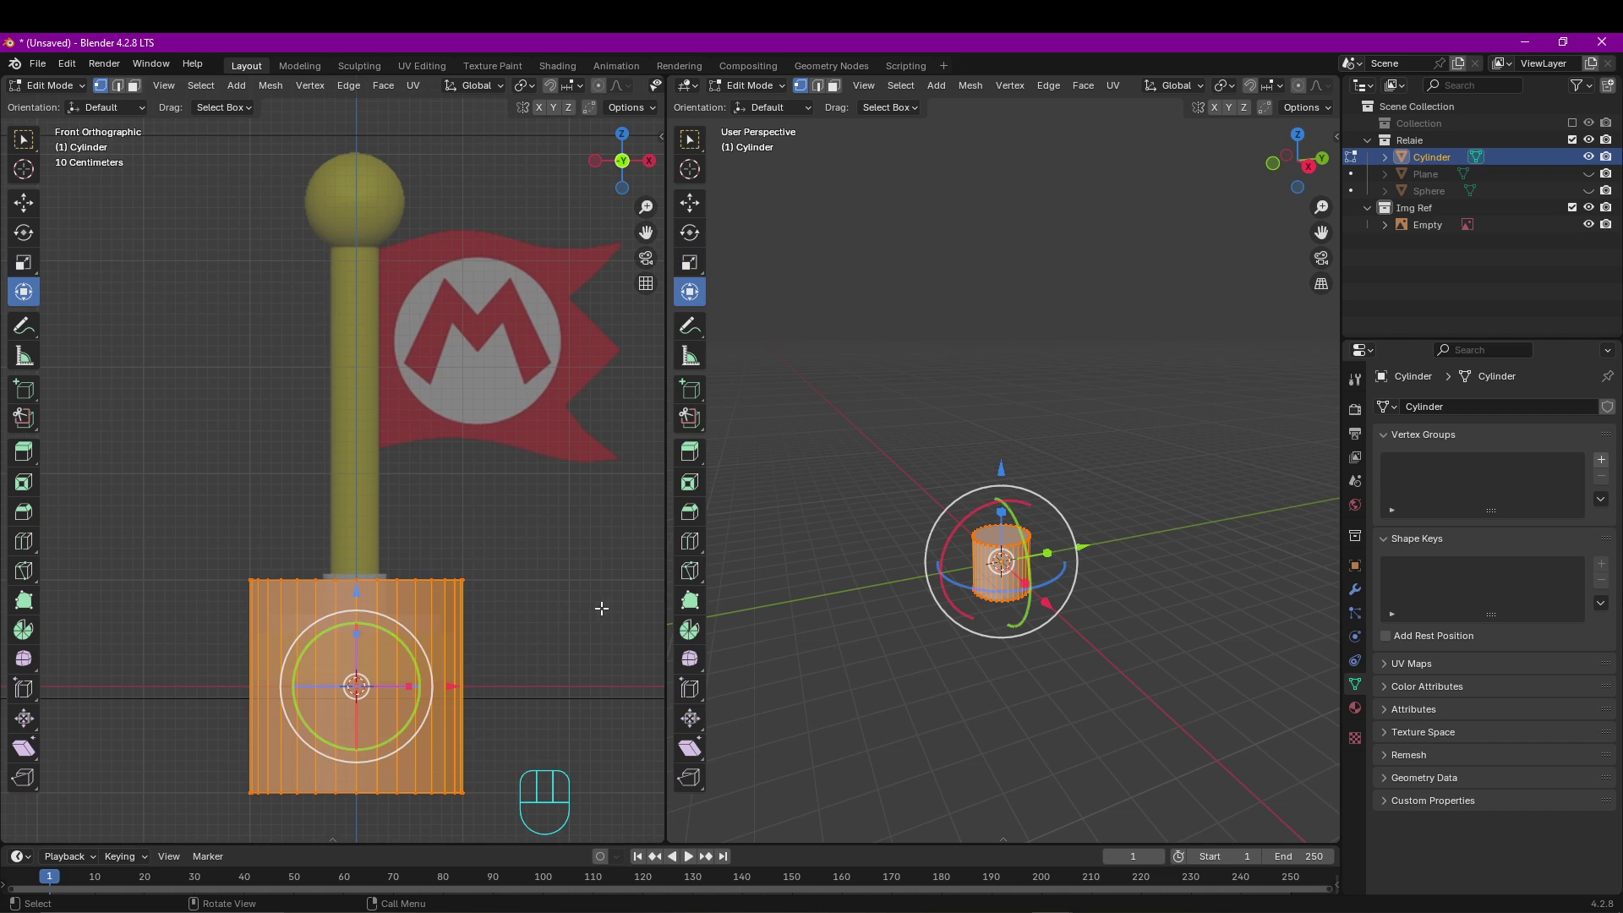
Flatten the cylinder along Z and raise it from the origin to match the height of the reference's yellow base disc.
key("s")
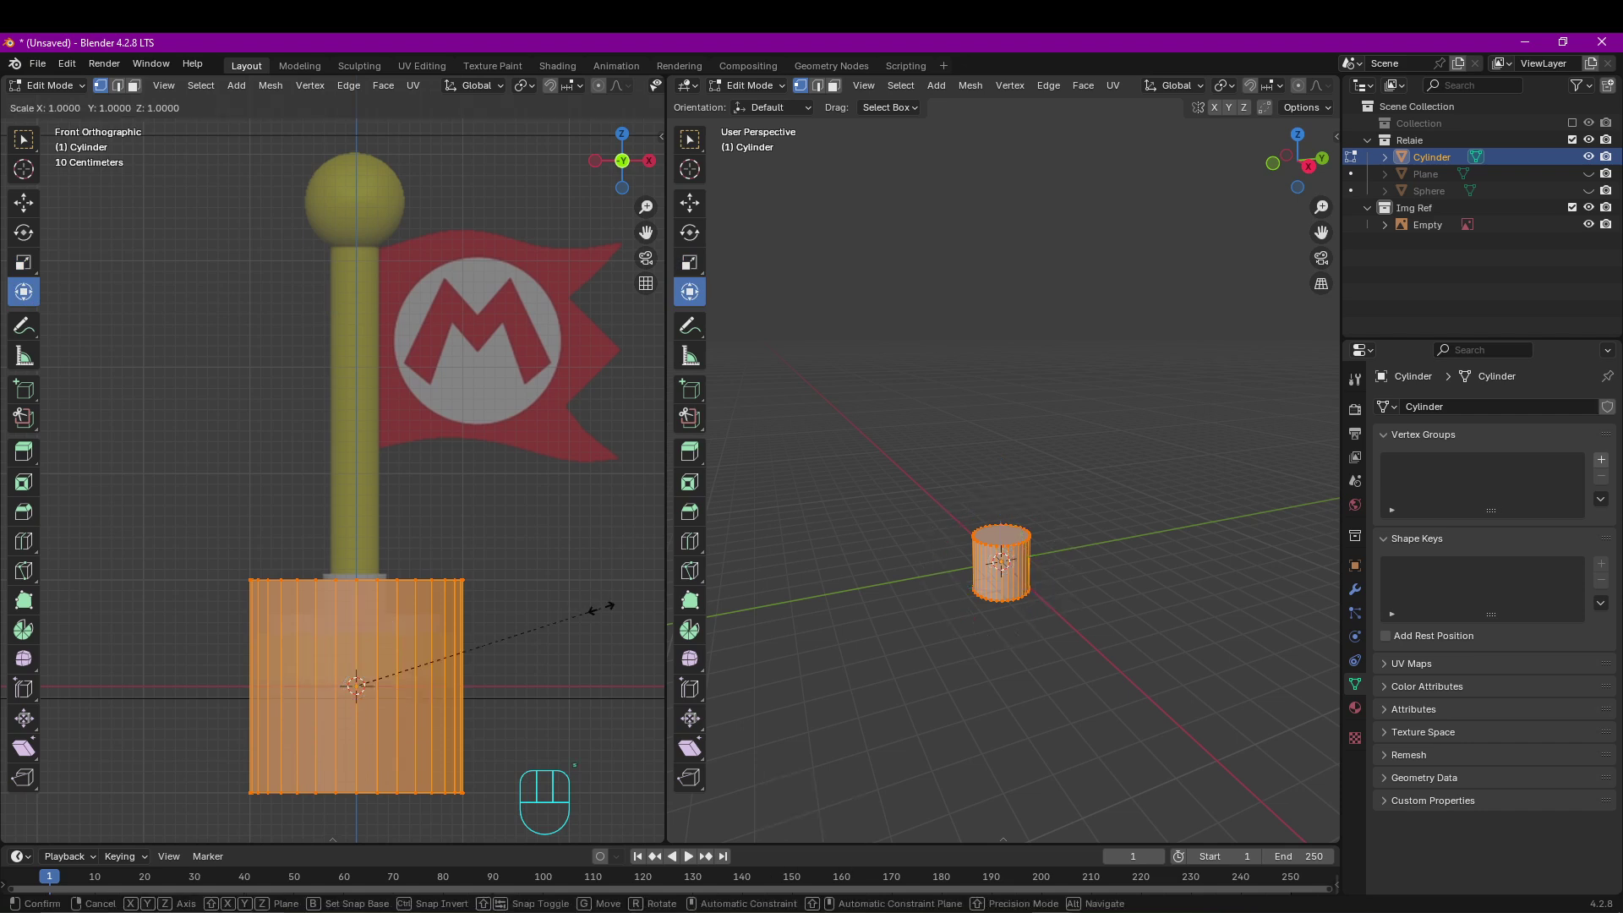
key("z")
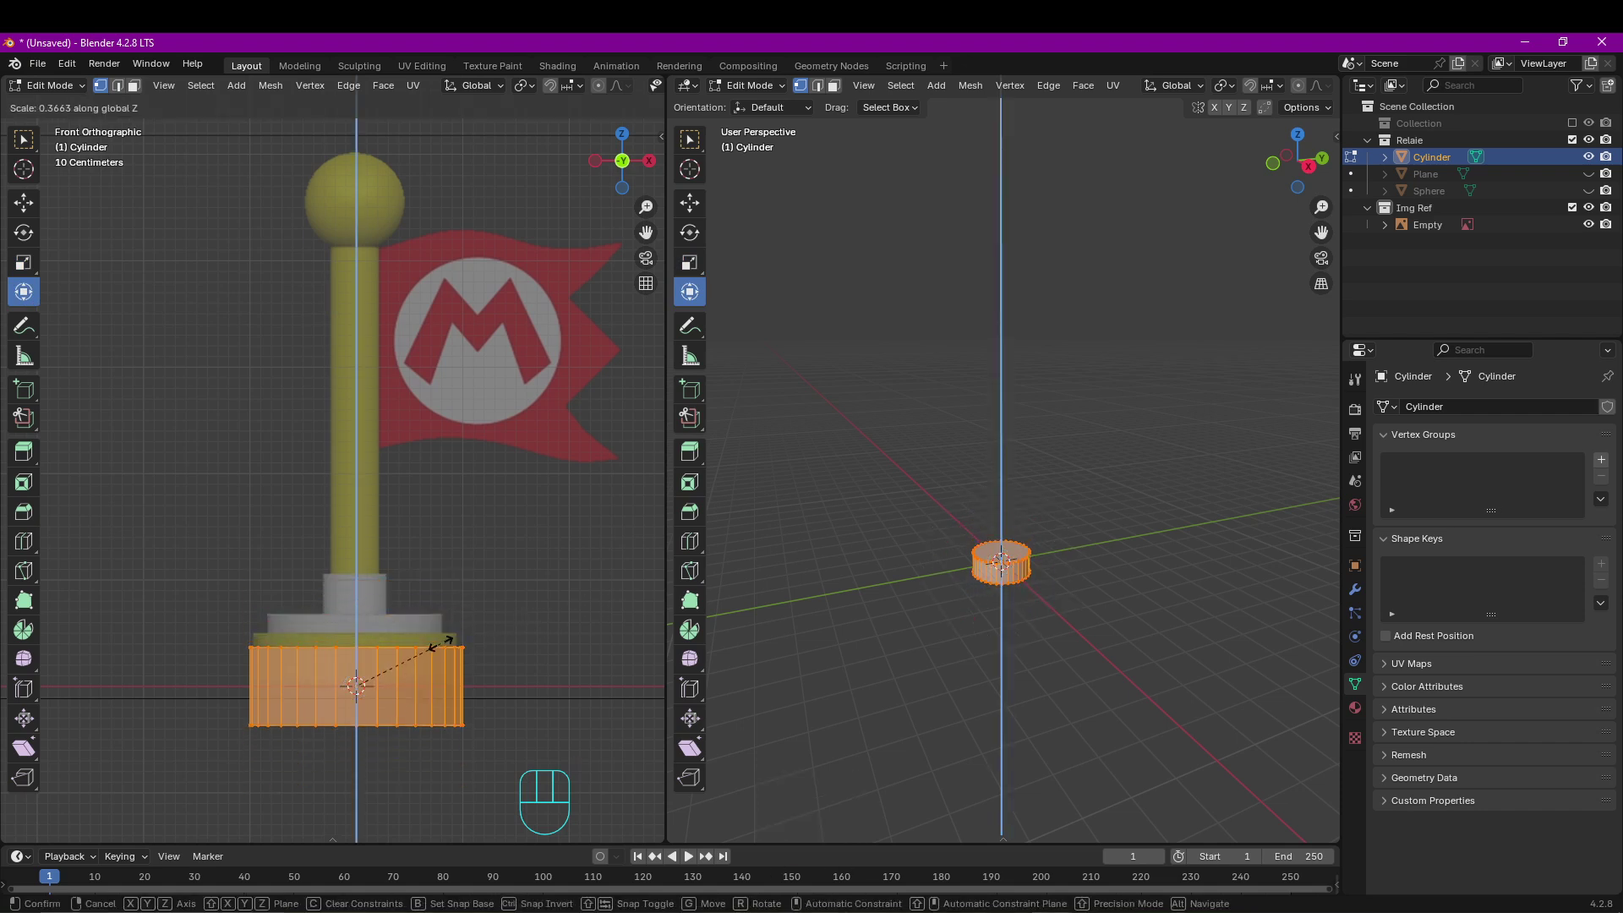
left_click(489, 667)
scroll(378, 622, "up", 3)
middle_click_drag(378, 622, 398, 449, "shift")
left_click_drag(360, 463, 360, 416)
key("s")
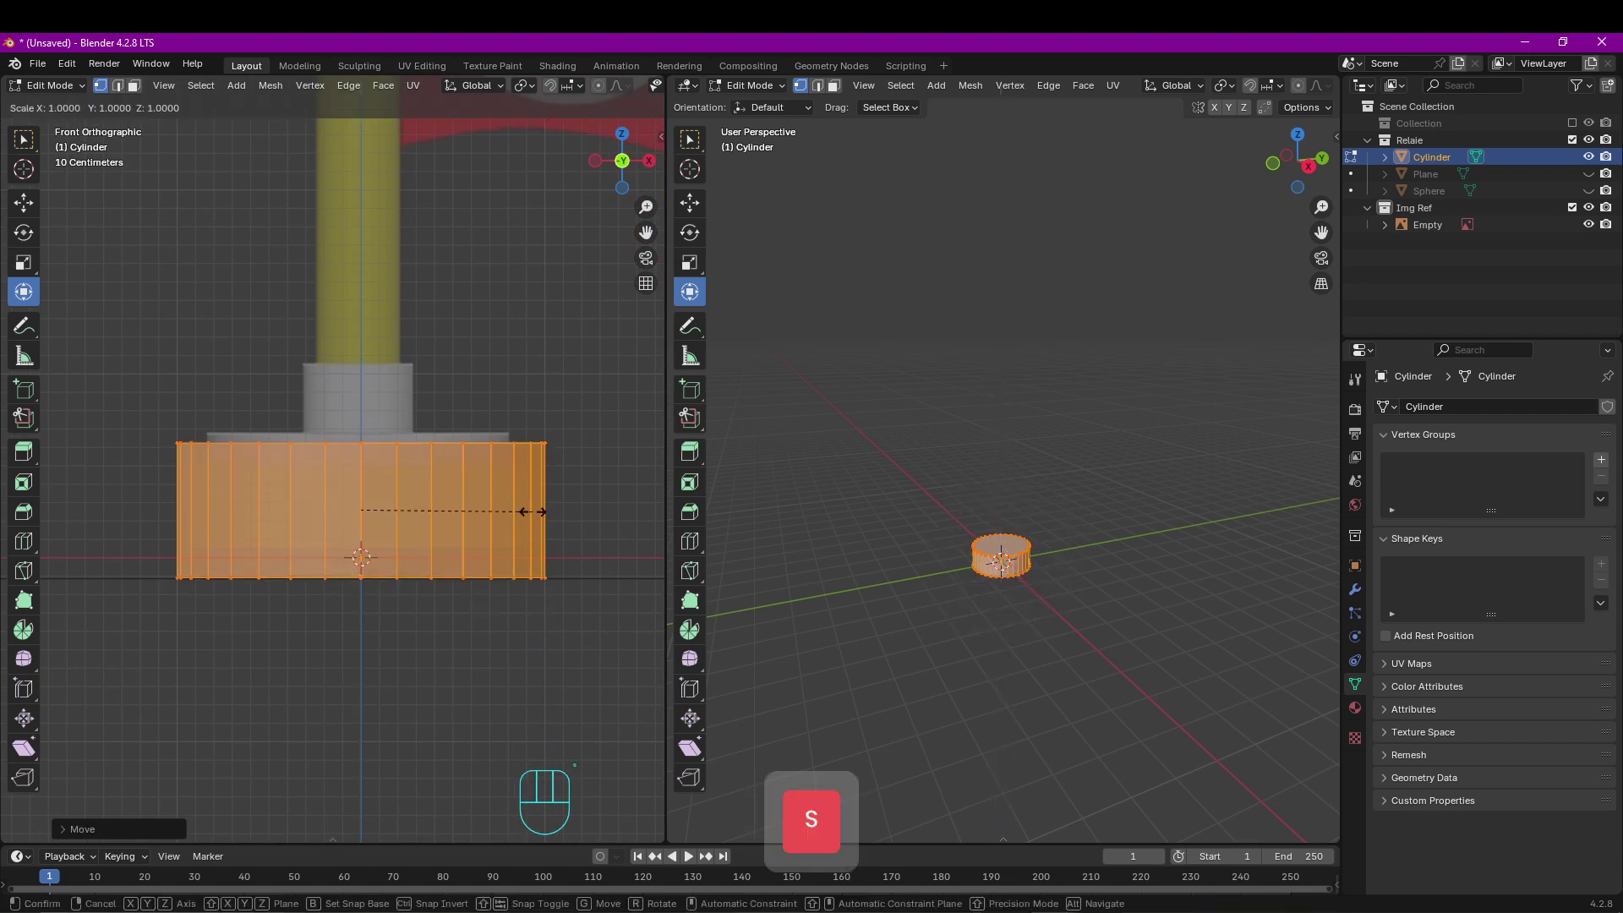
key("z")
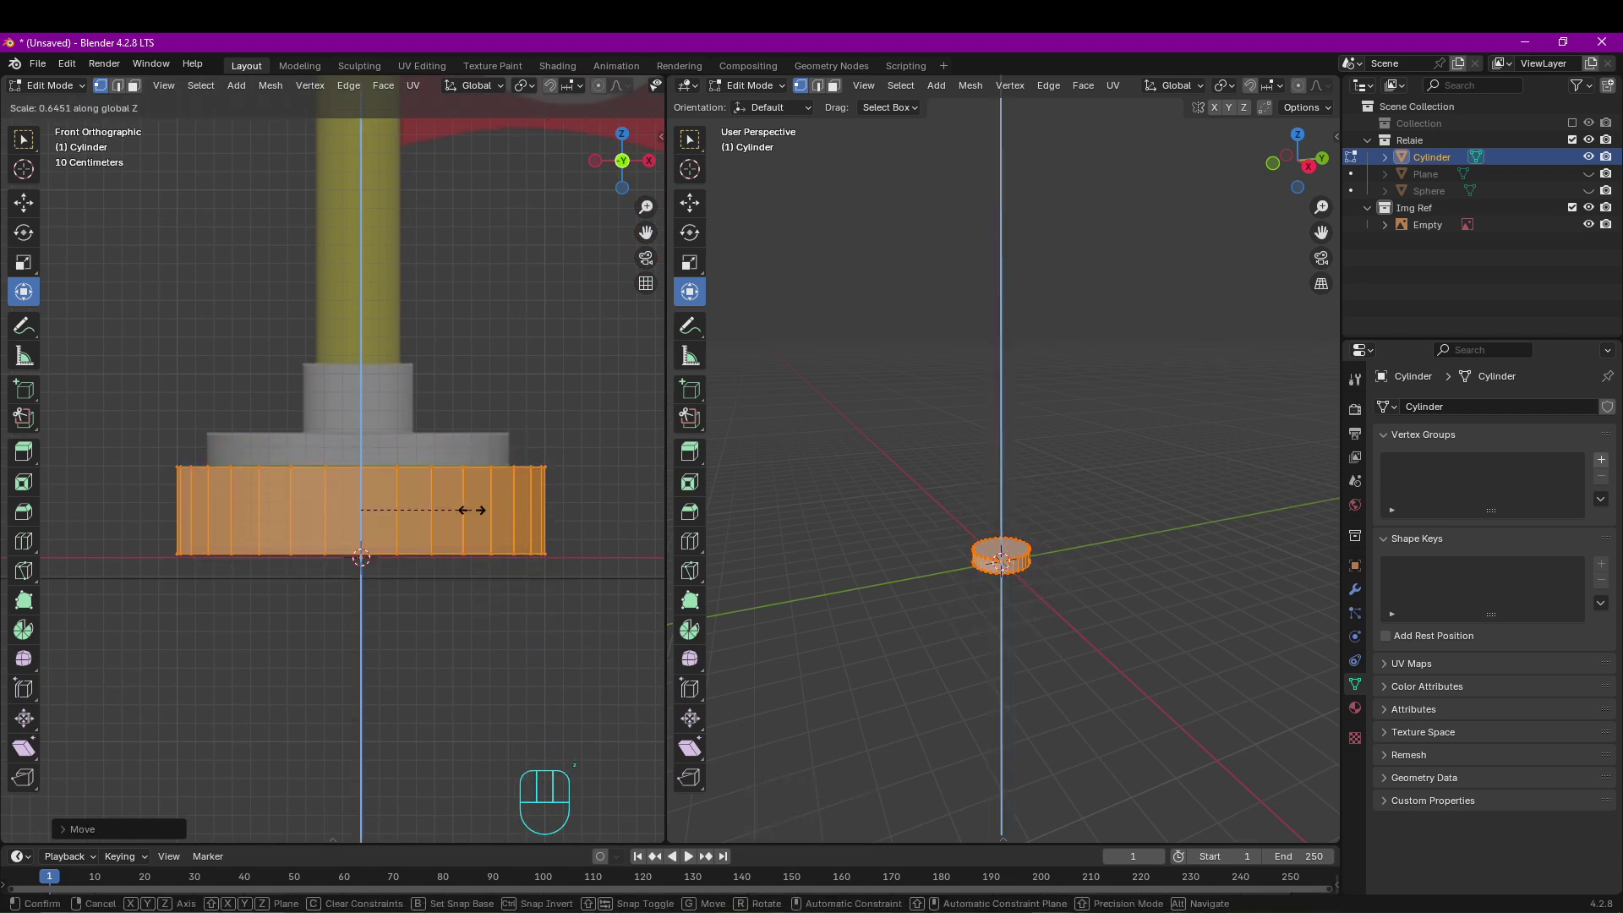
left_click(472, 510)
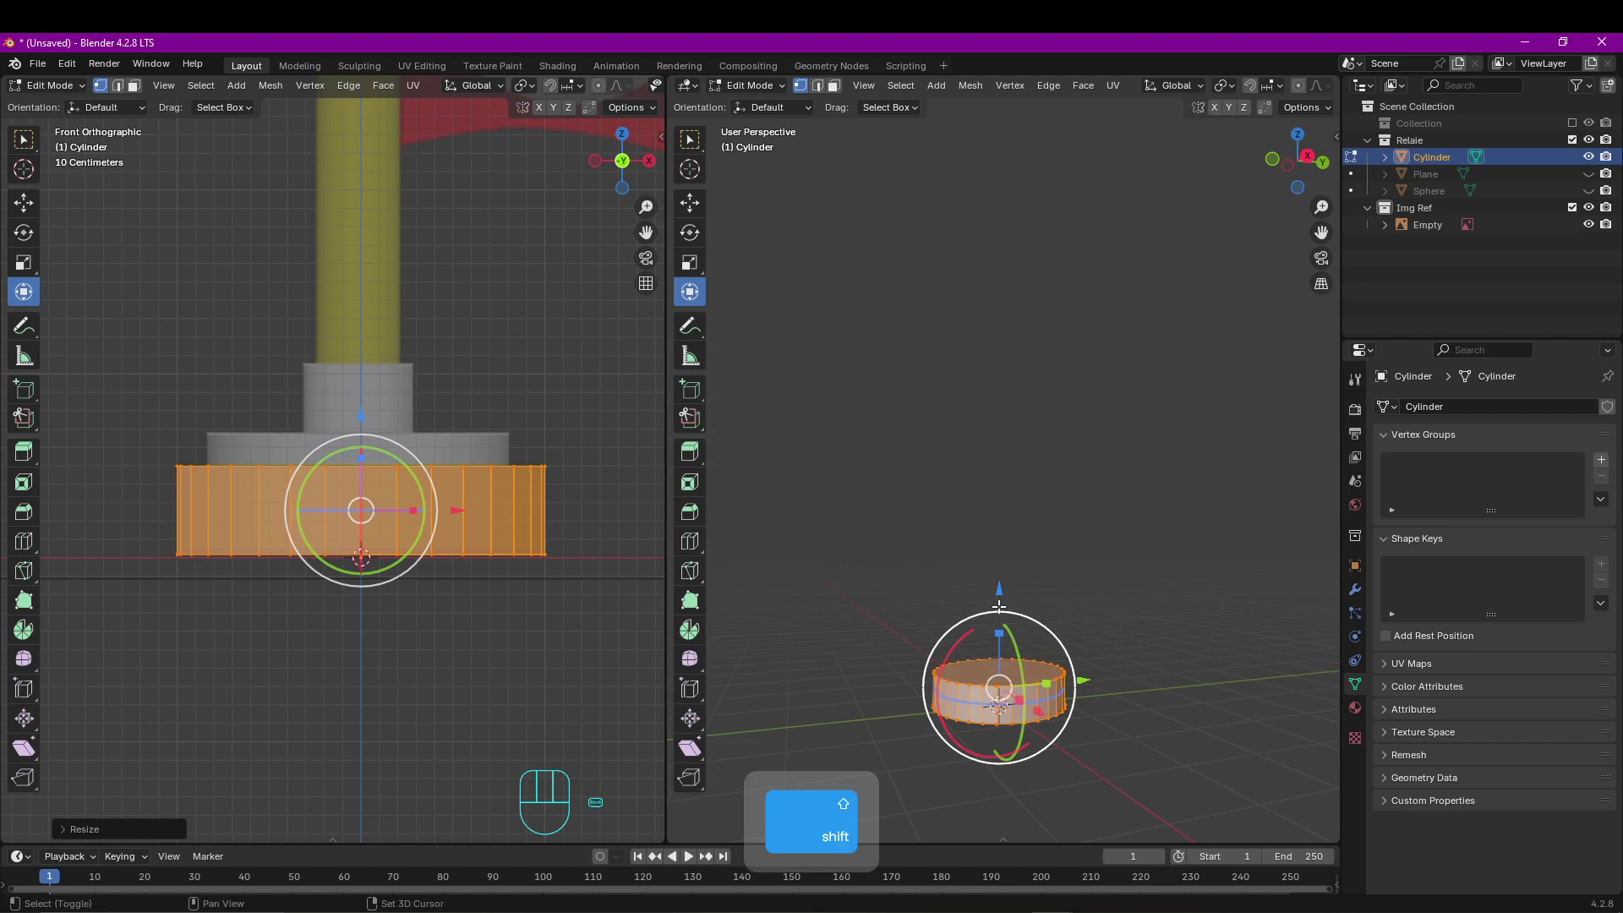
Delete the cylinder's top and bottom cap faces, leaving an open ring of side faces.
middle_click_drag(999, 607, 972, 454, "shift")
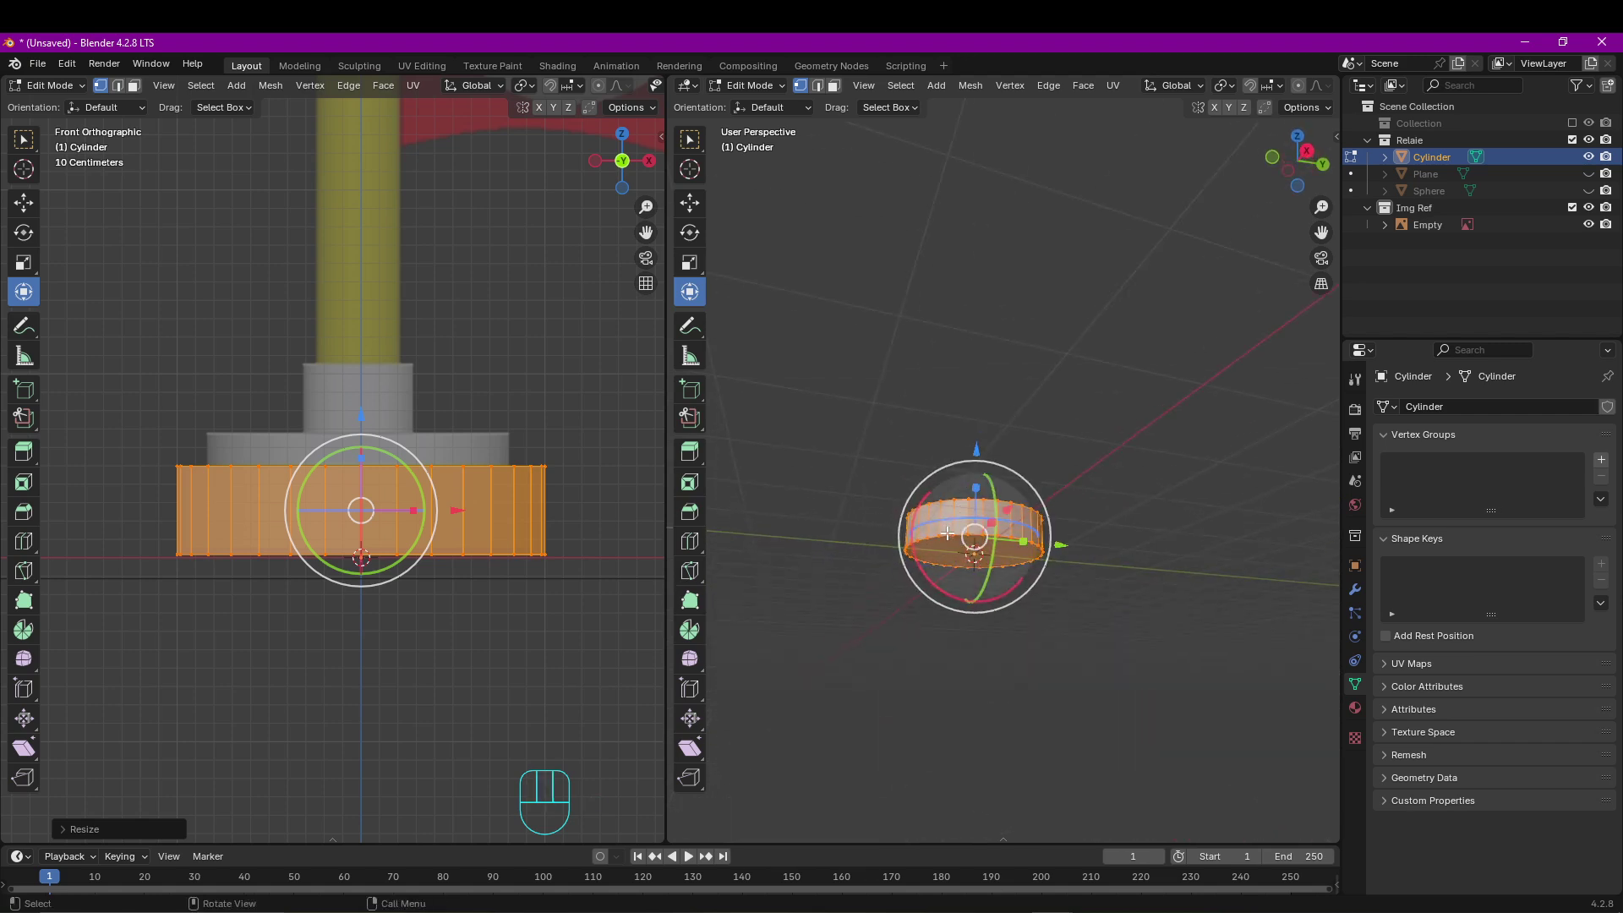
key("3")
left_click(967, 558)
middle_click_drag(977, 474, 969, 529)
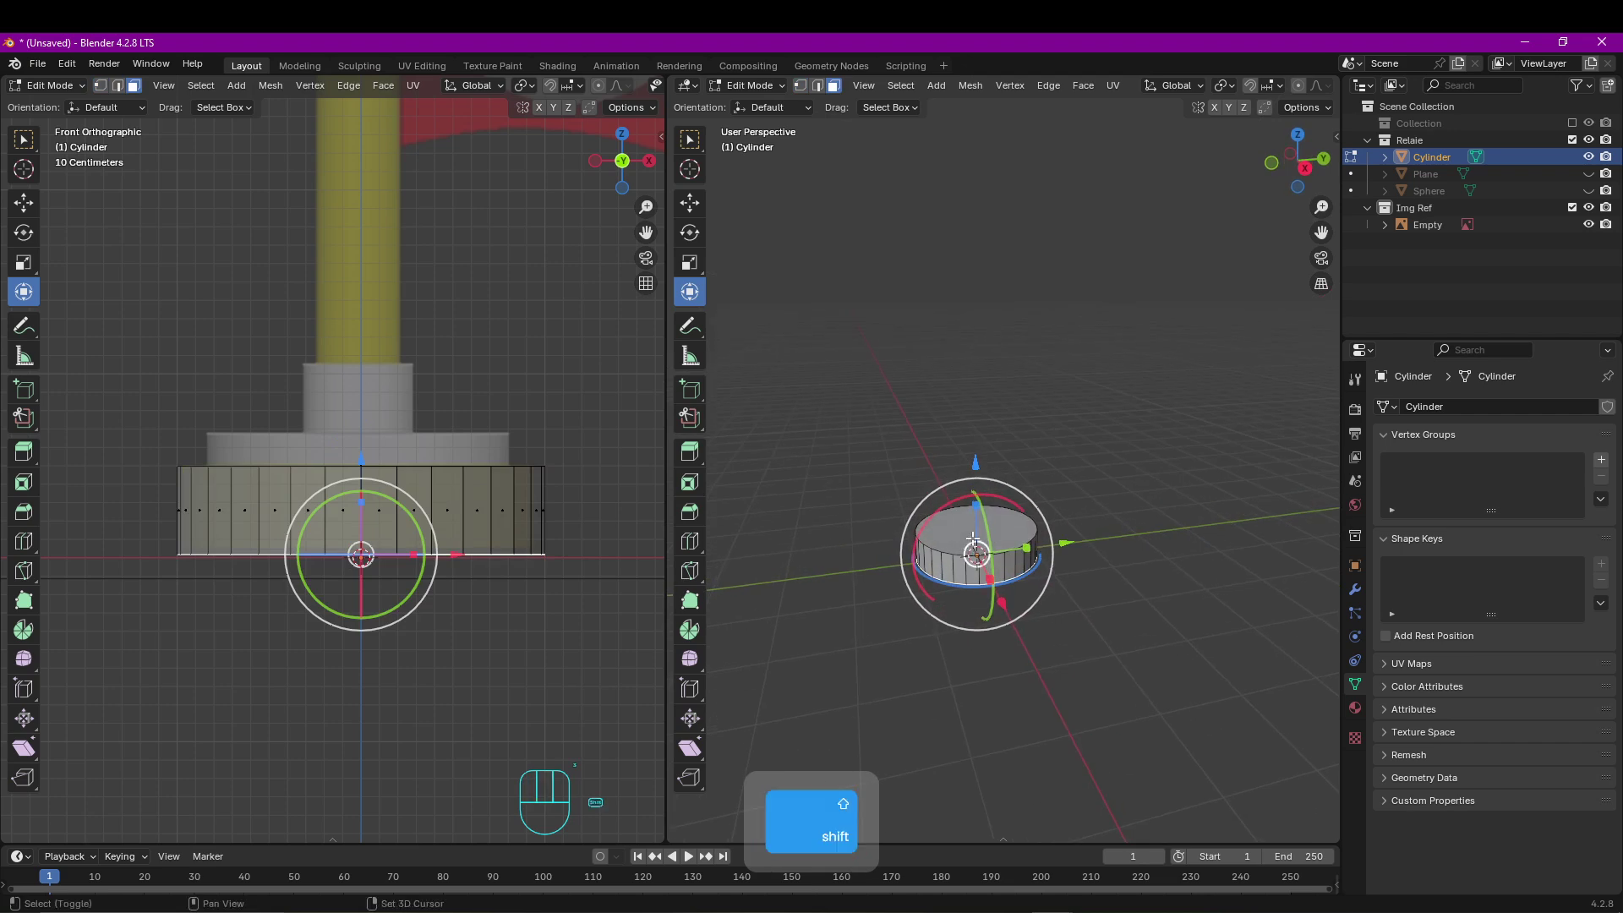
left_click(971, 531, "shift")
key("x")
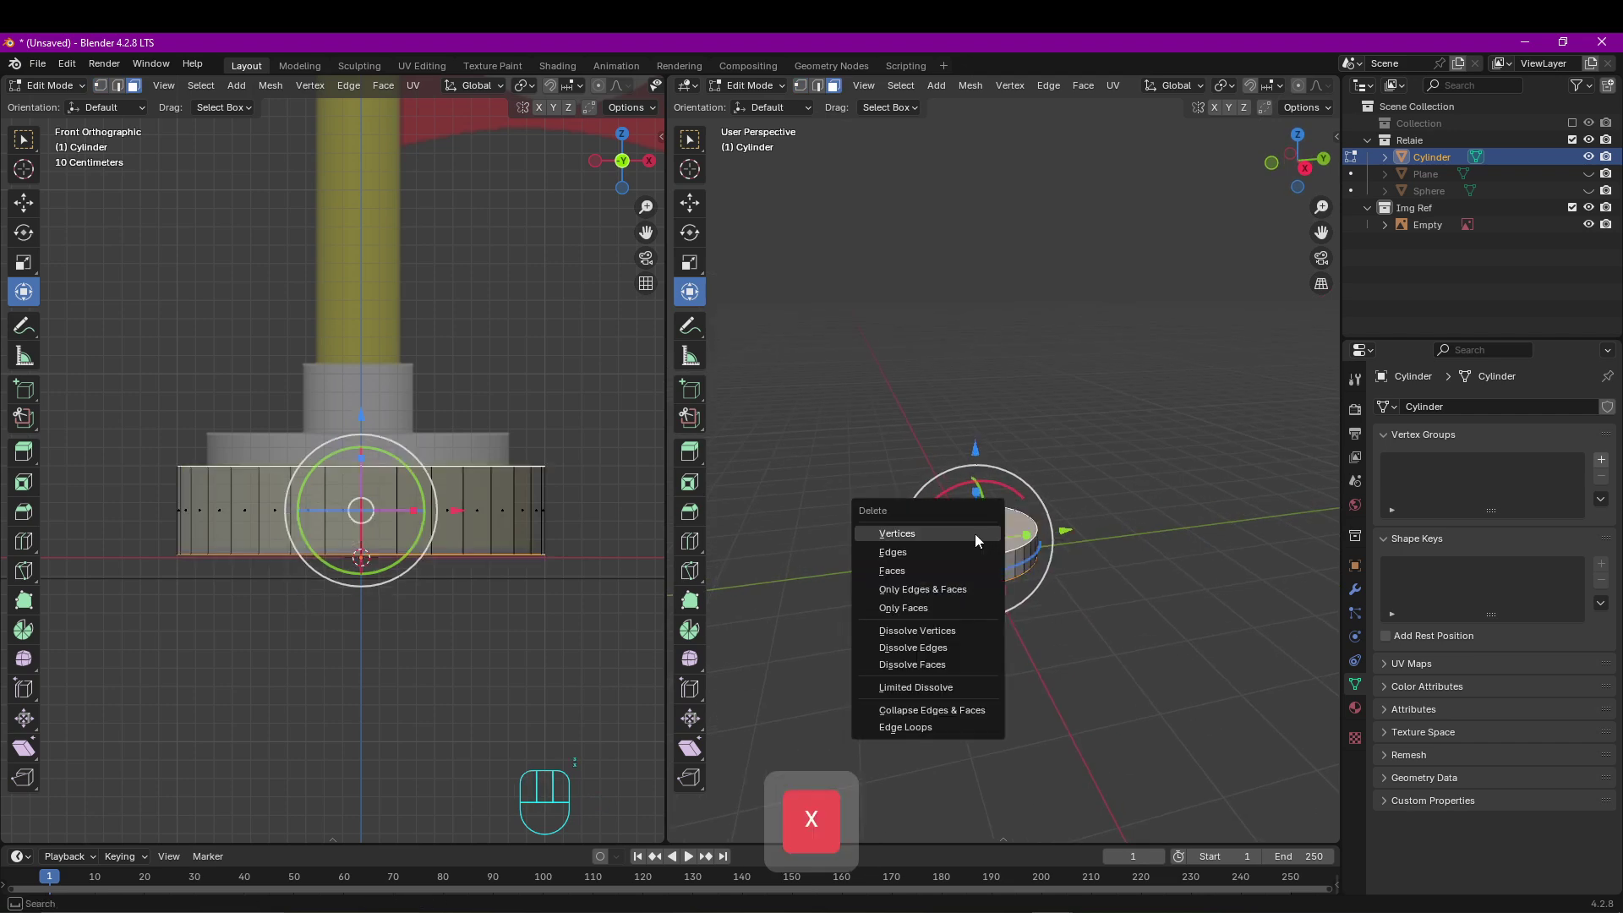
left_click(974, 575)
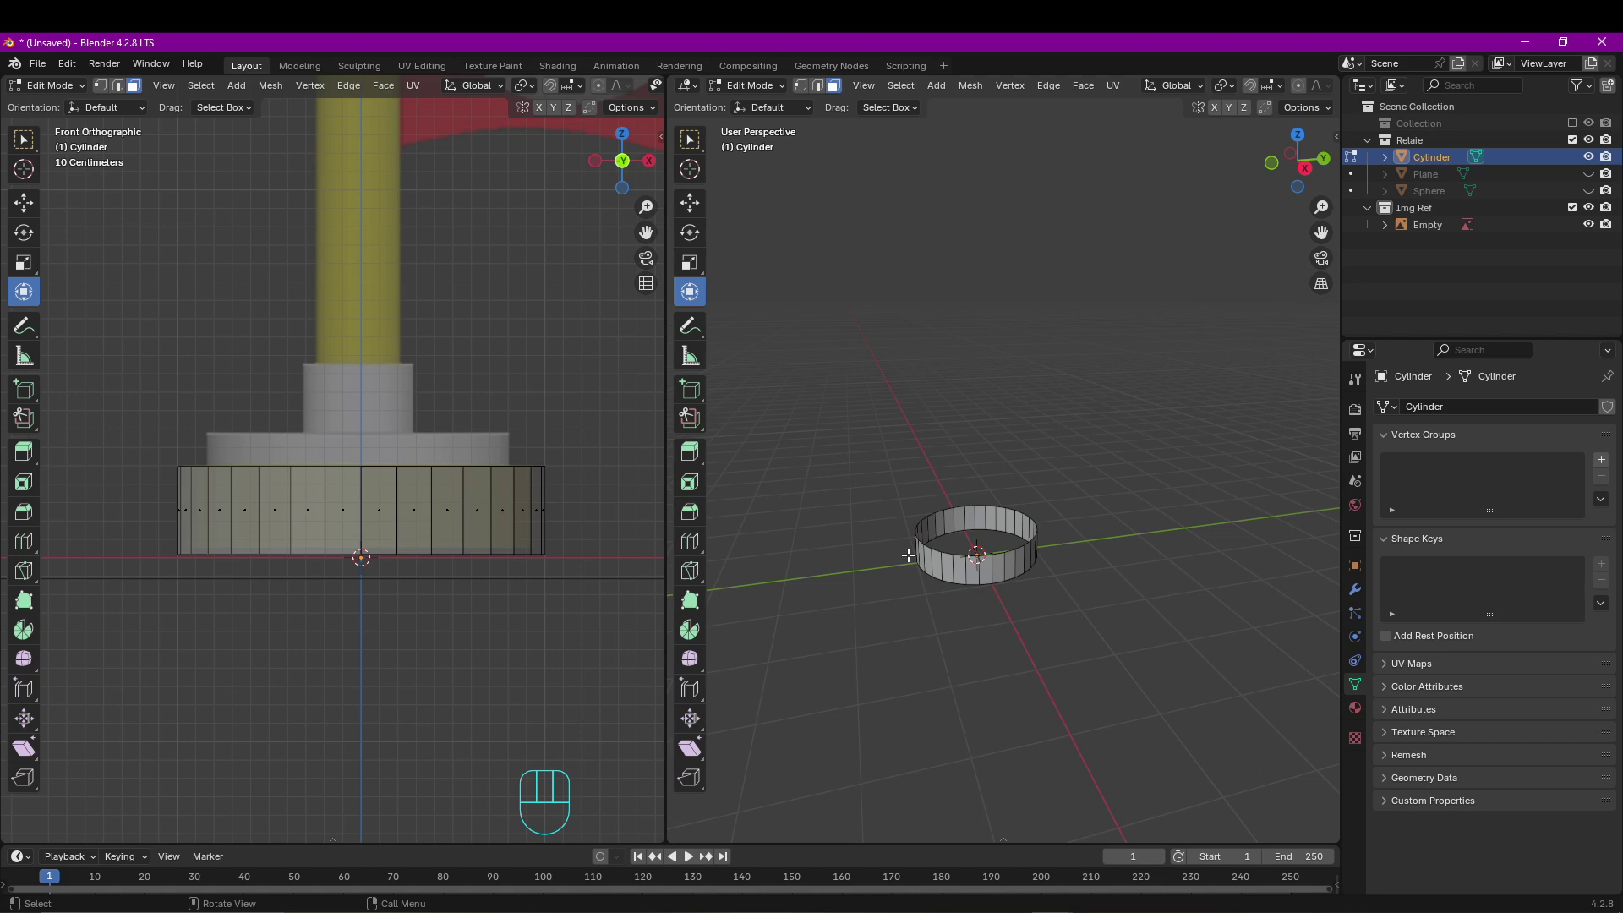
Extrude the ring's top edge loop and scale it inward to form a flat rim around a smaller opening.
middle_click_drag(921, 543, 942, 543)
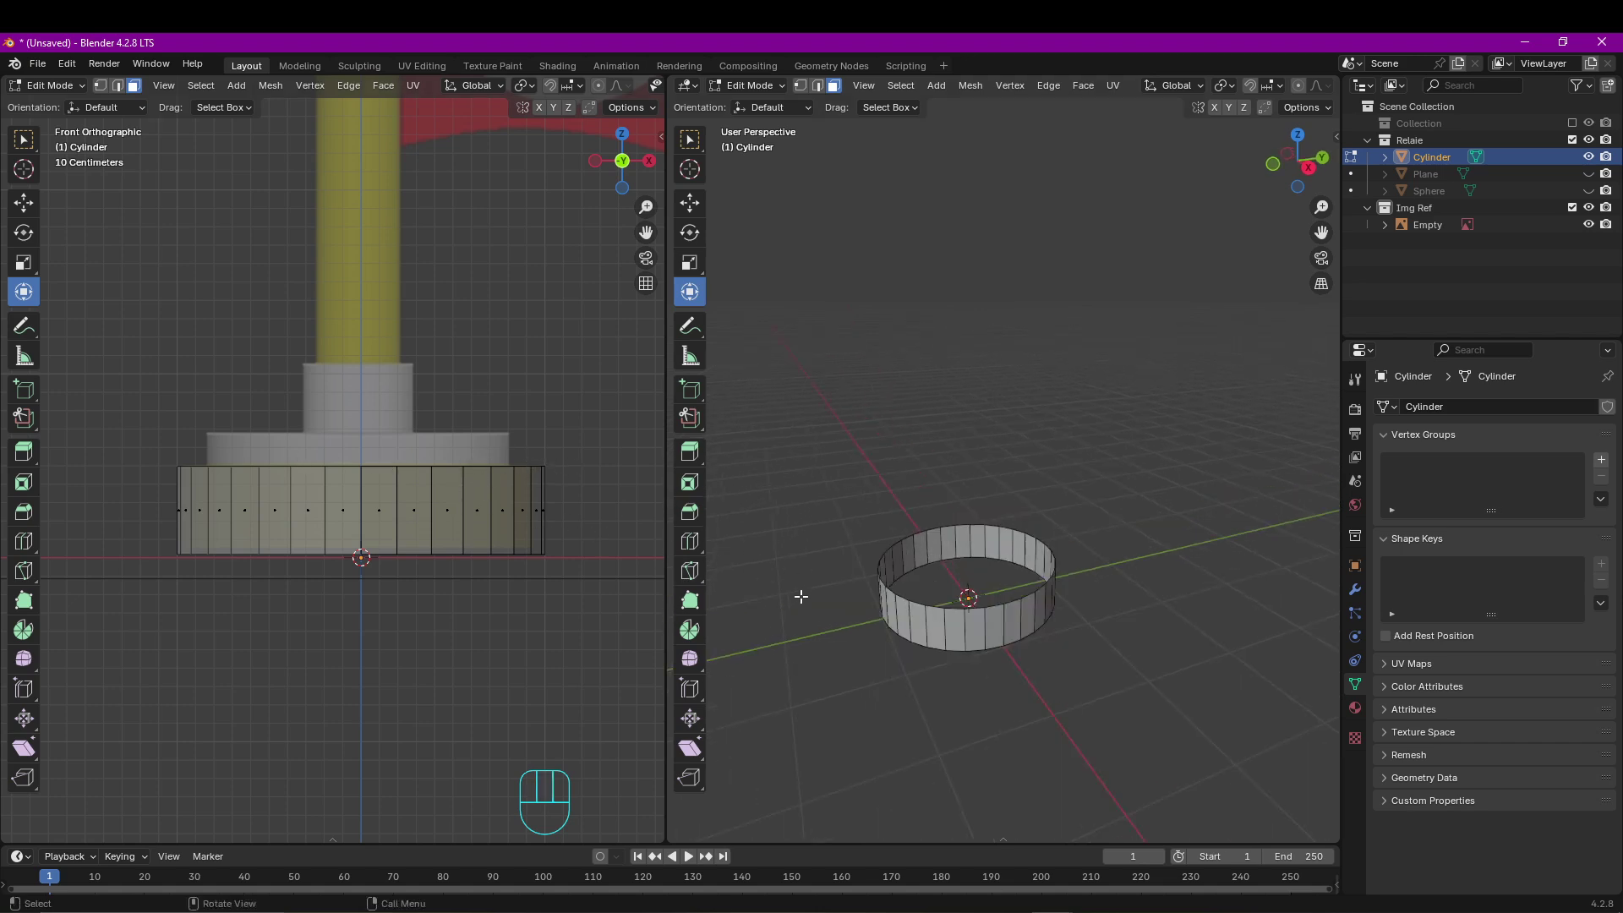
left_click(818, 85)
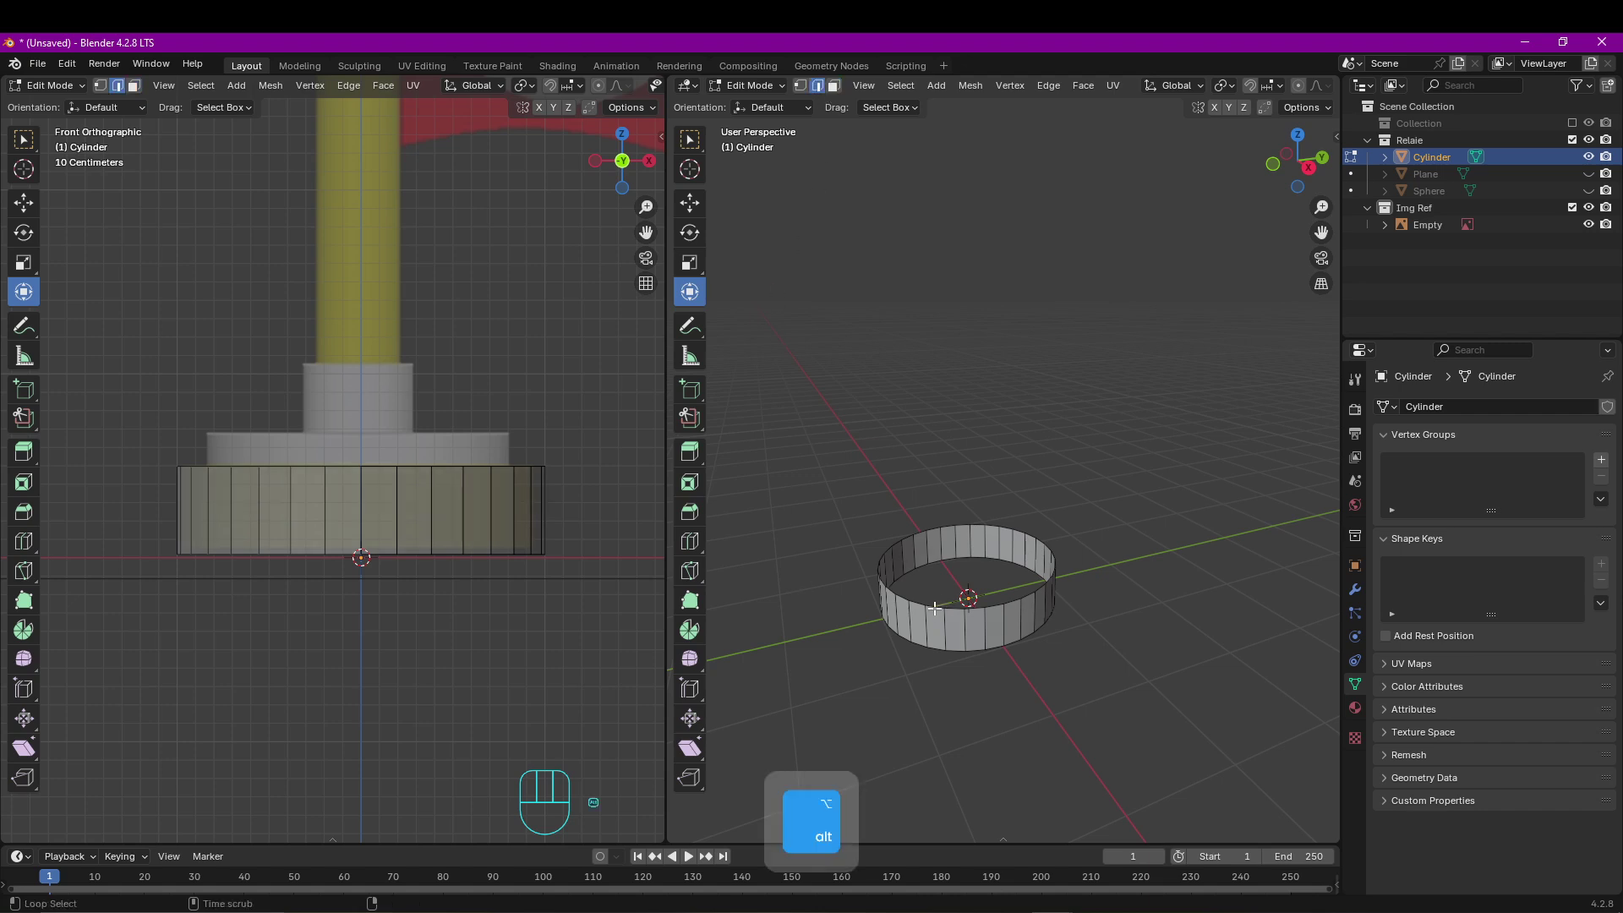
left_click(934, 607, "alt")
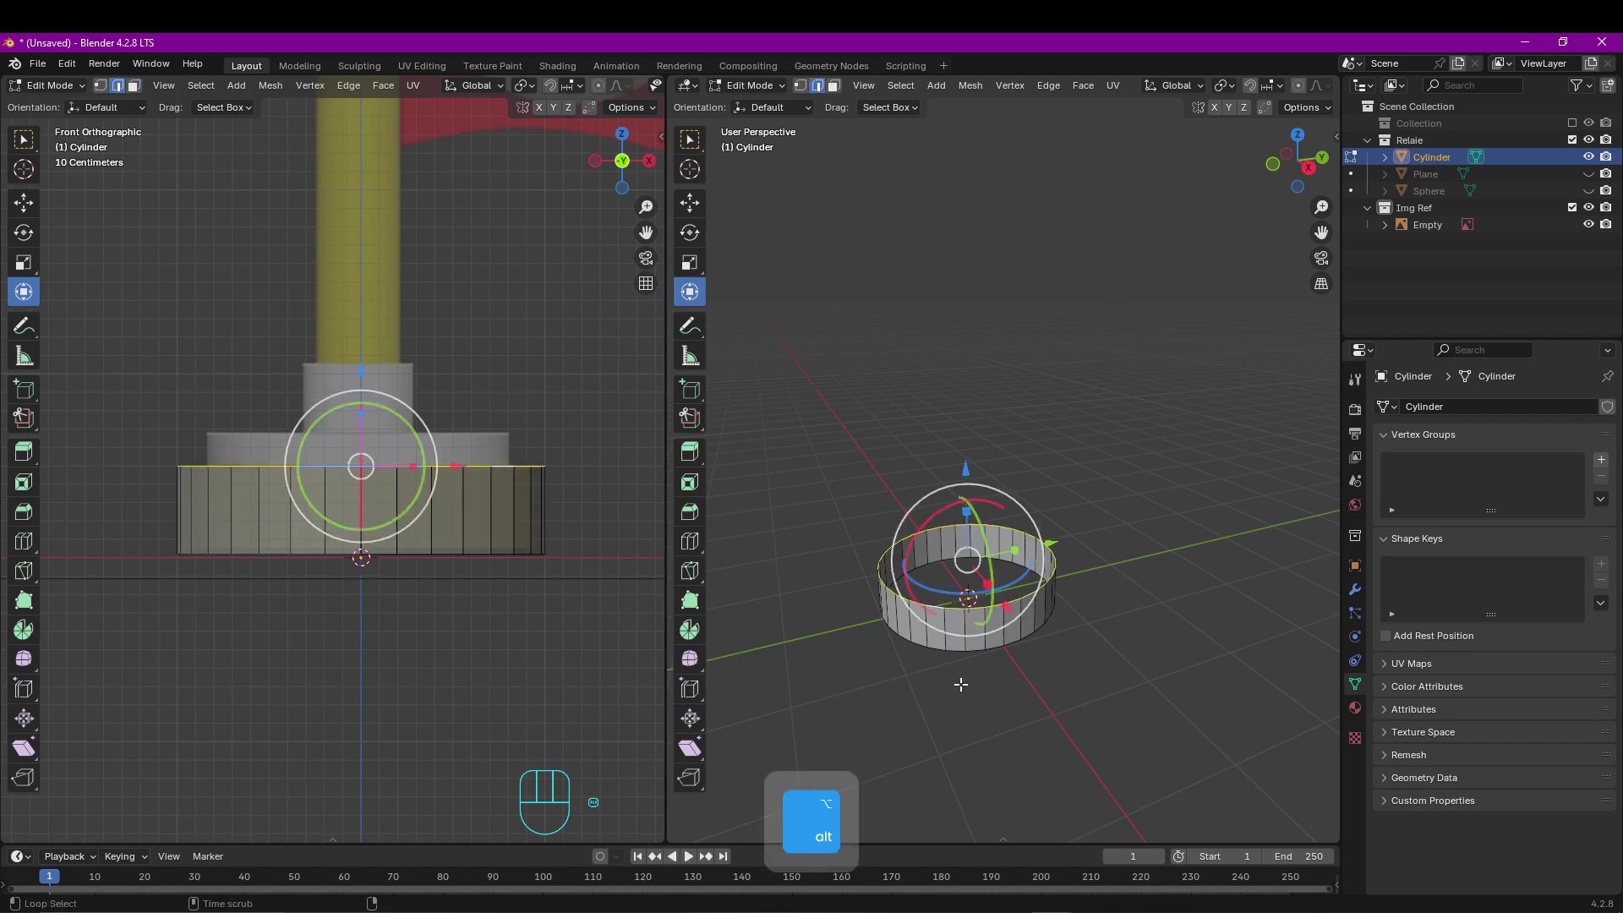
scroll(962, 625, "up", 2)
middle_click_drag(962, 625, 991, 528, "shift")
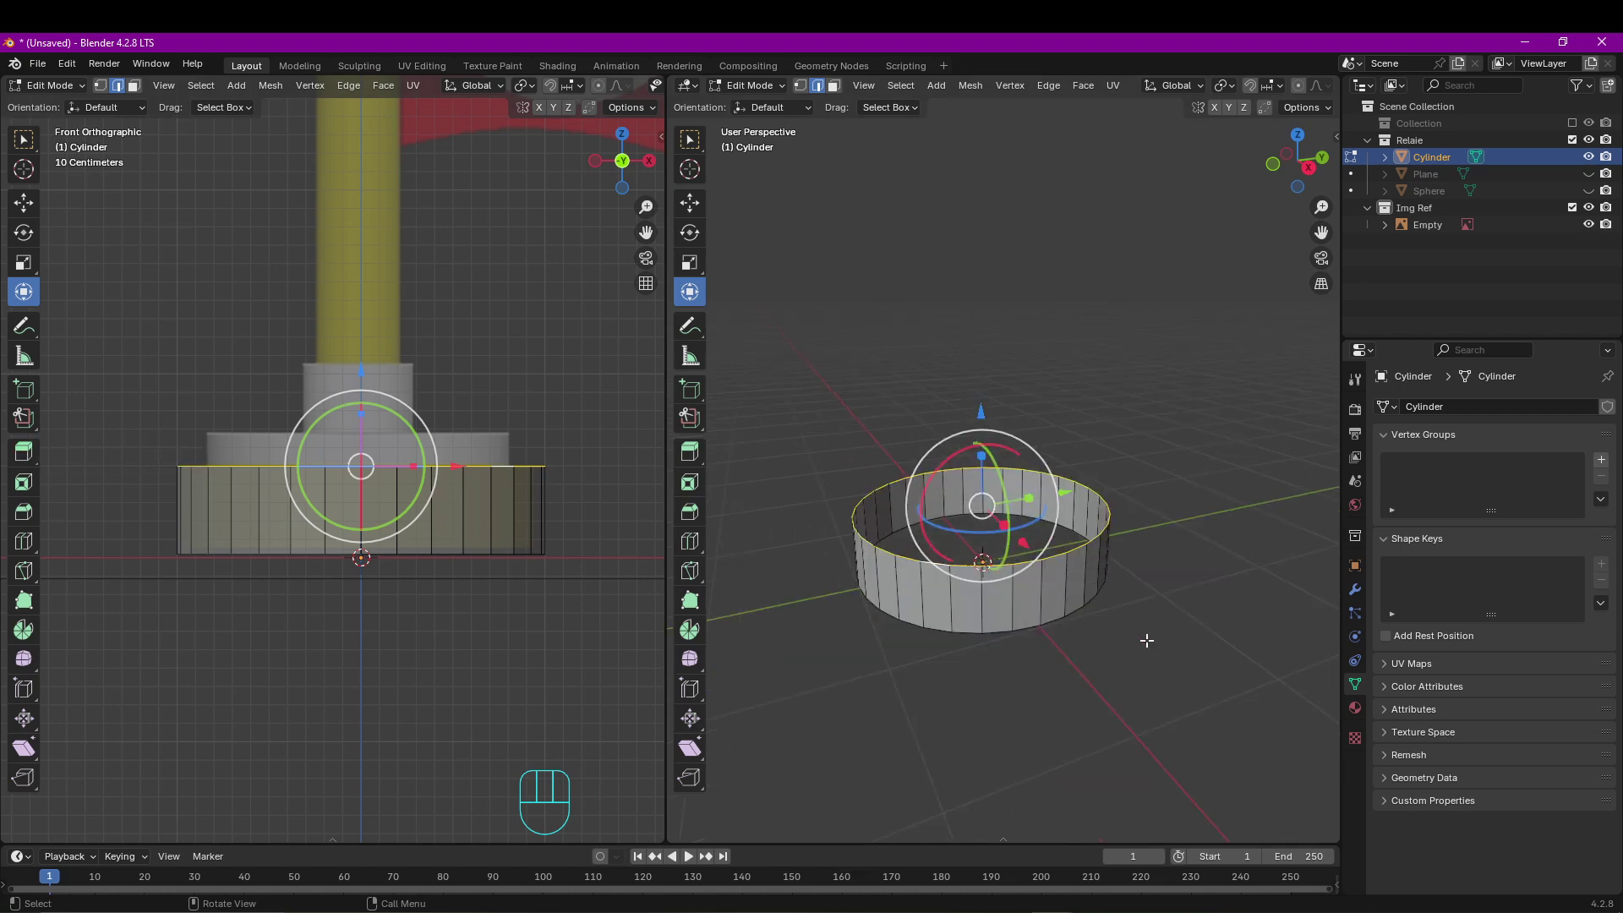
key("e")
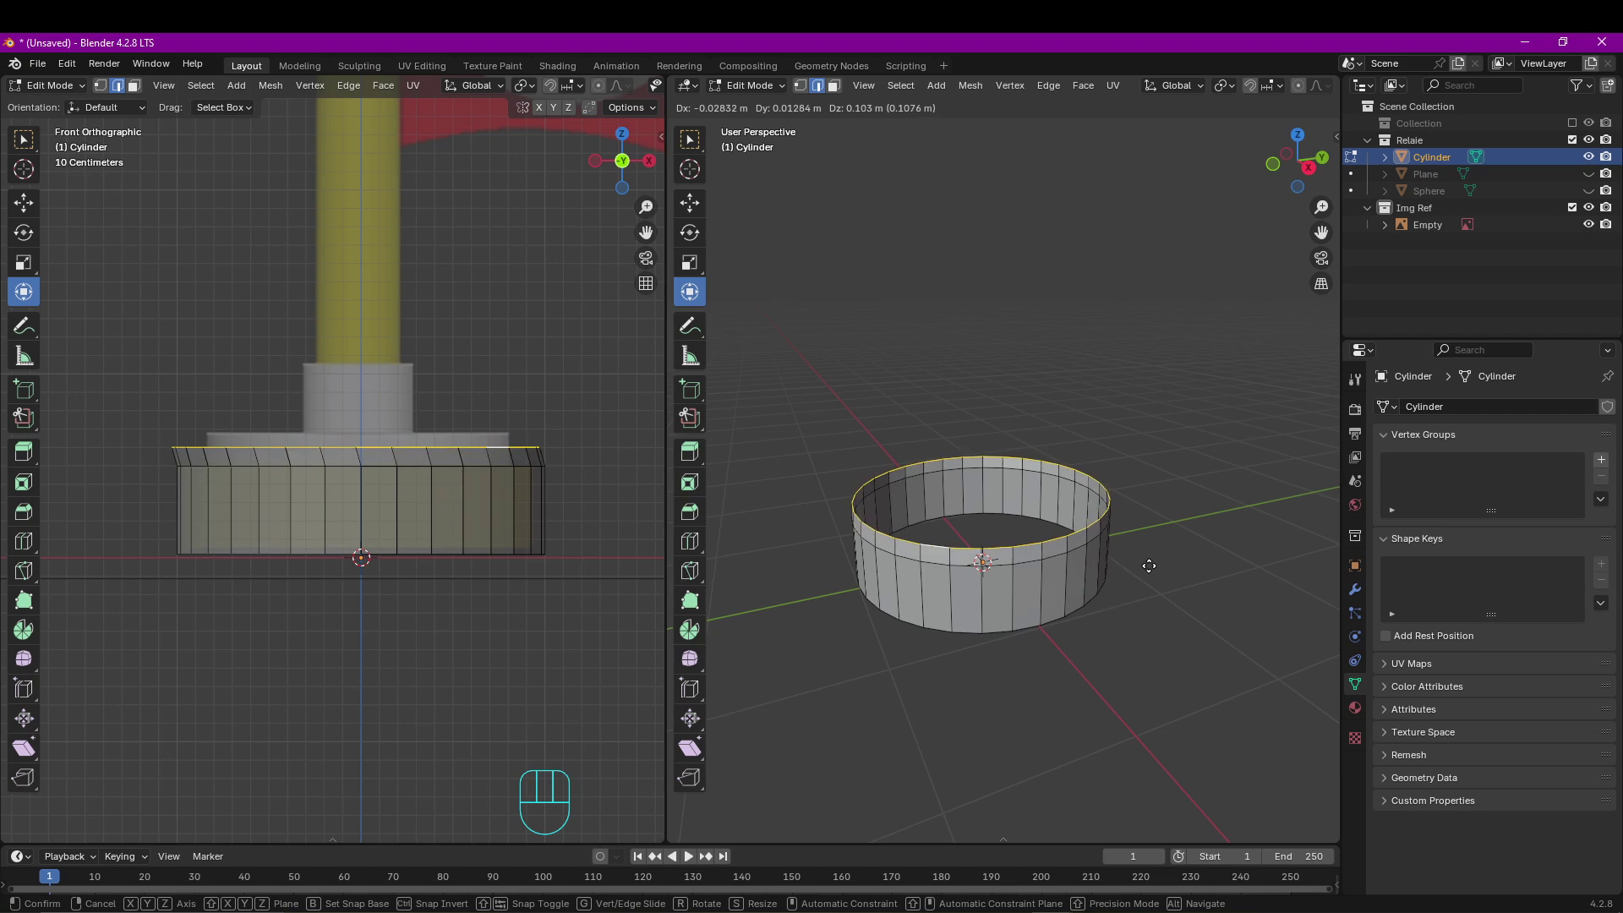
key("s")
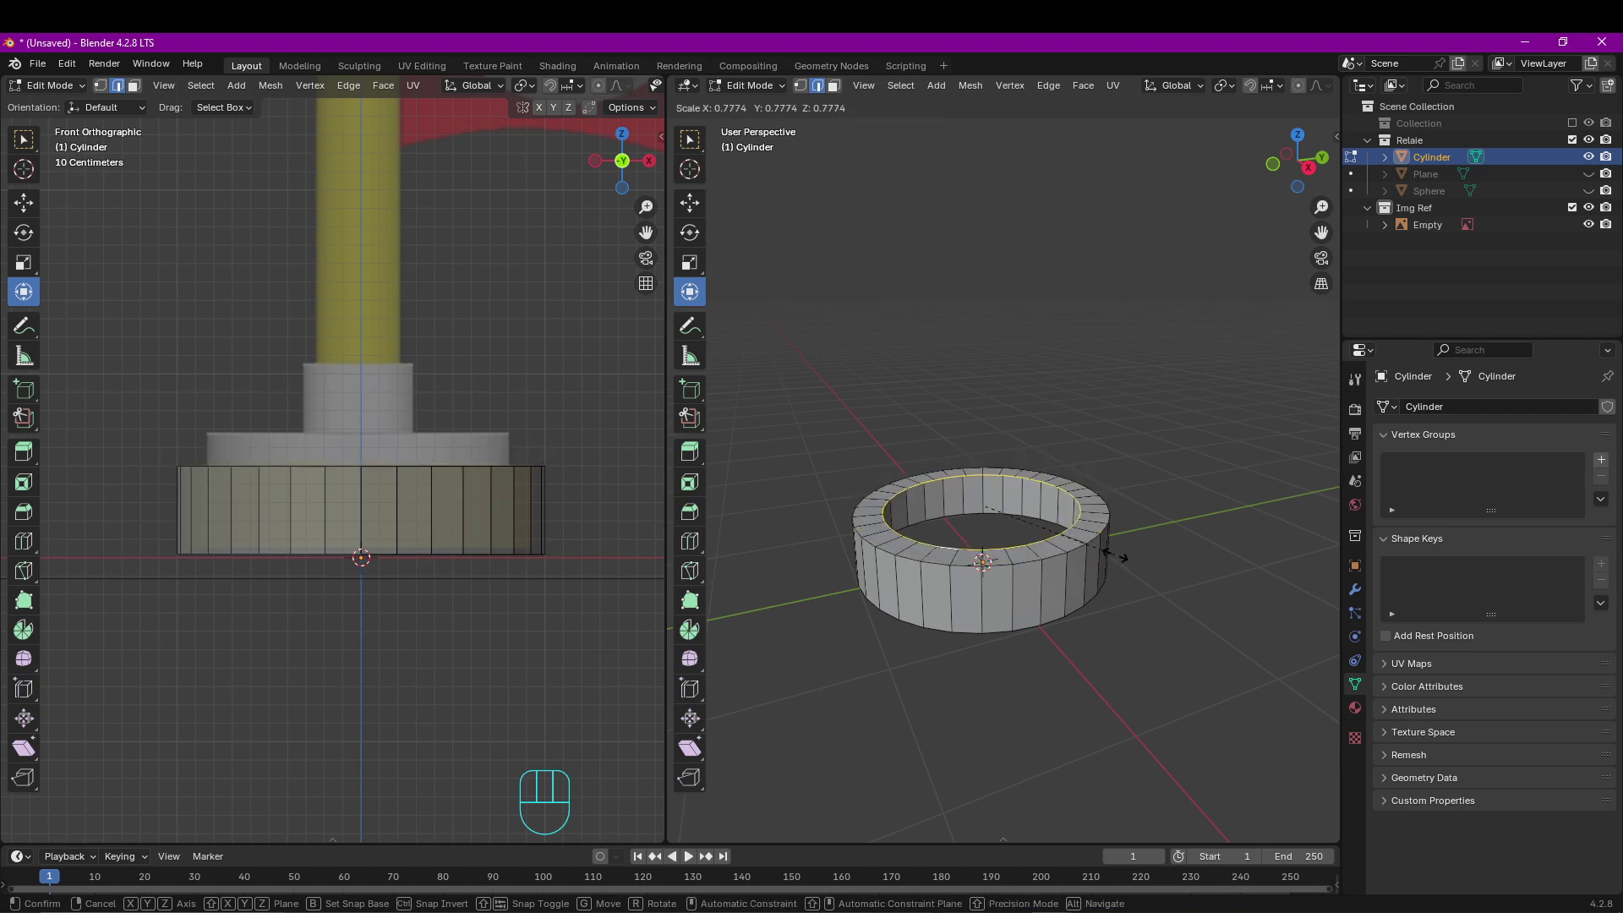
left_click(1092, 565)
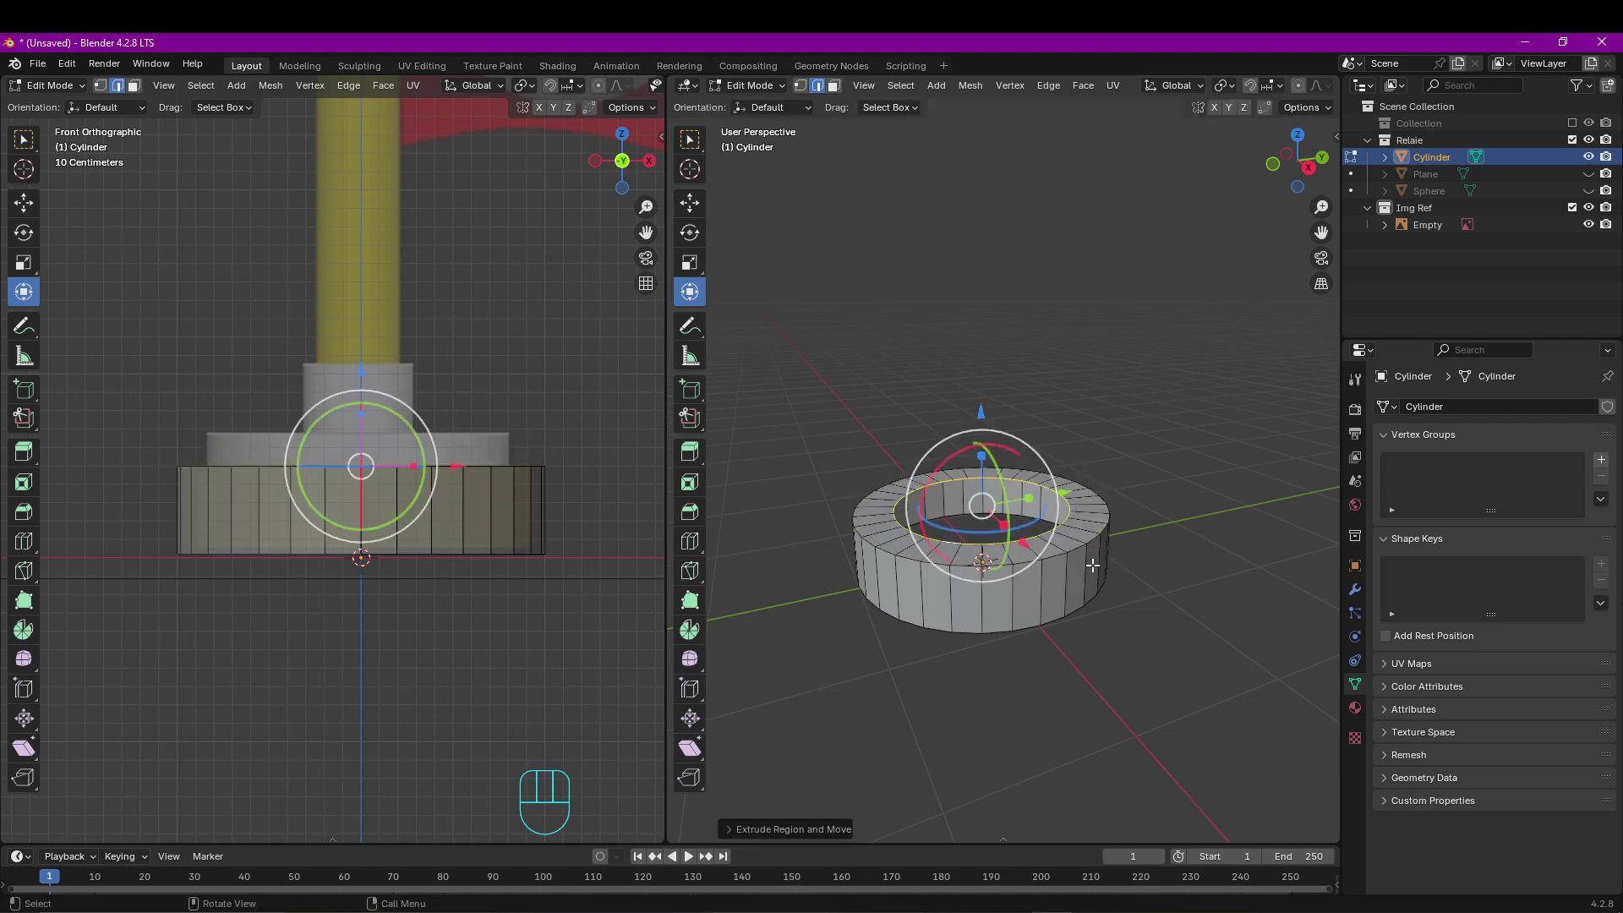
Extrude the inner edge loop upward along Z to the top of the reference's wide grey tier.
key("e")
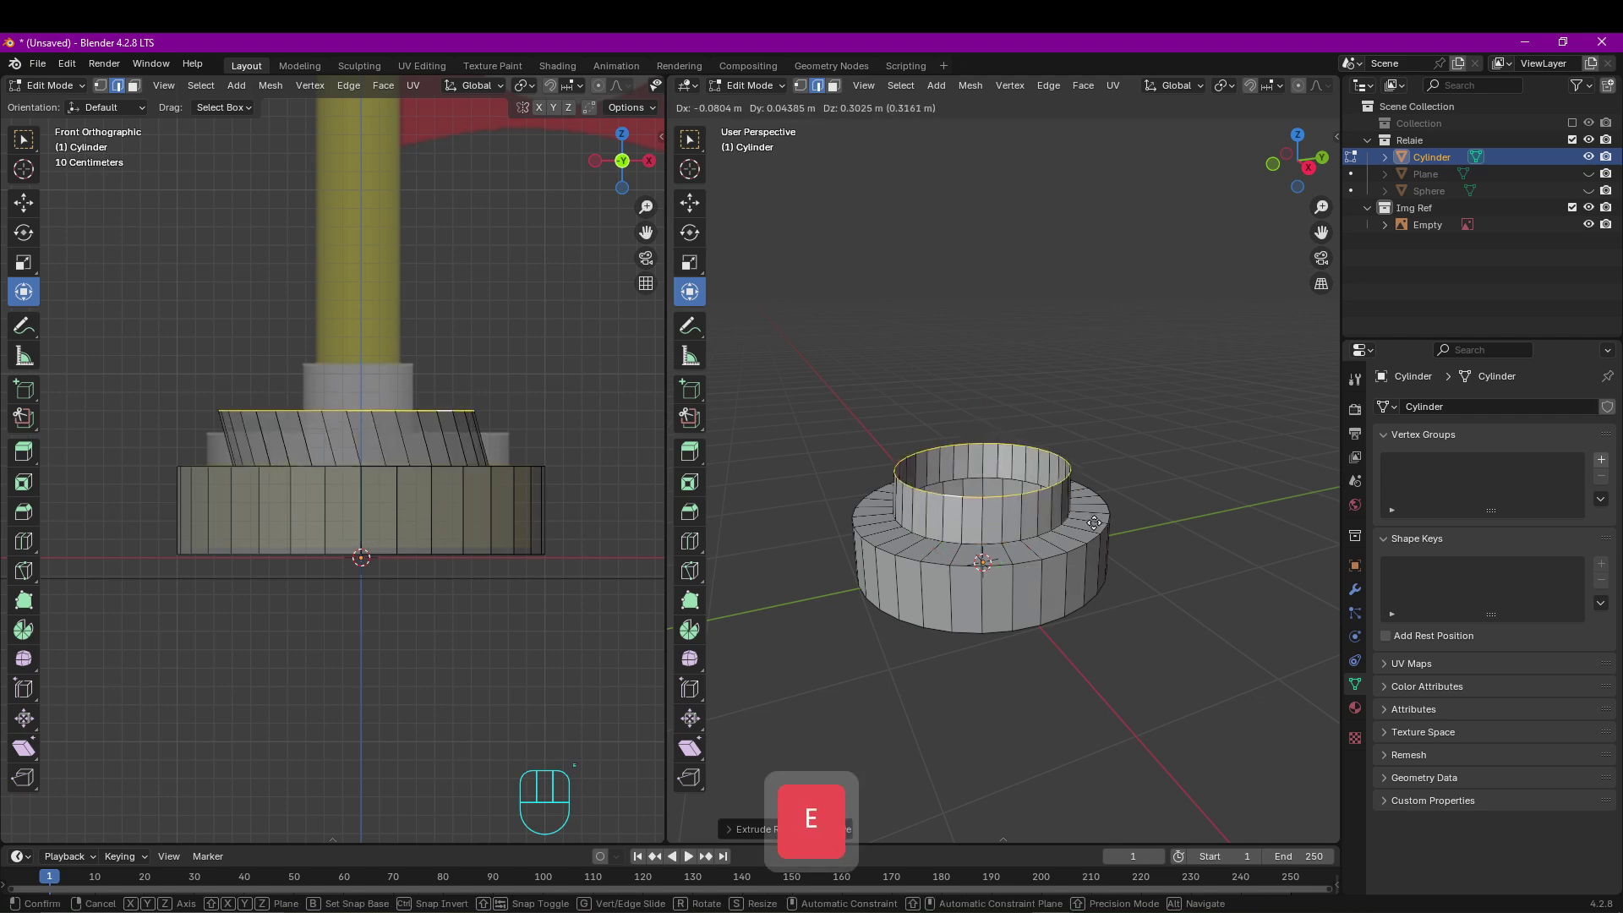
key("z")
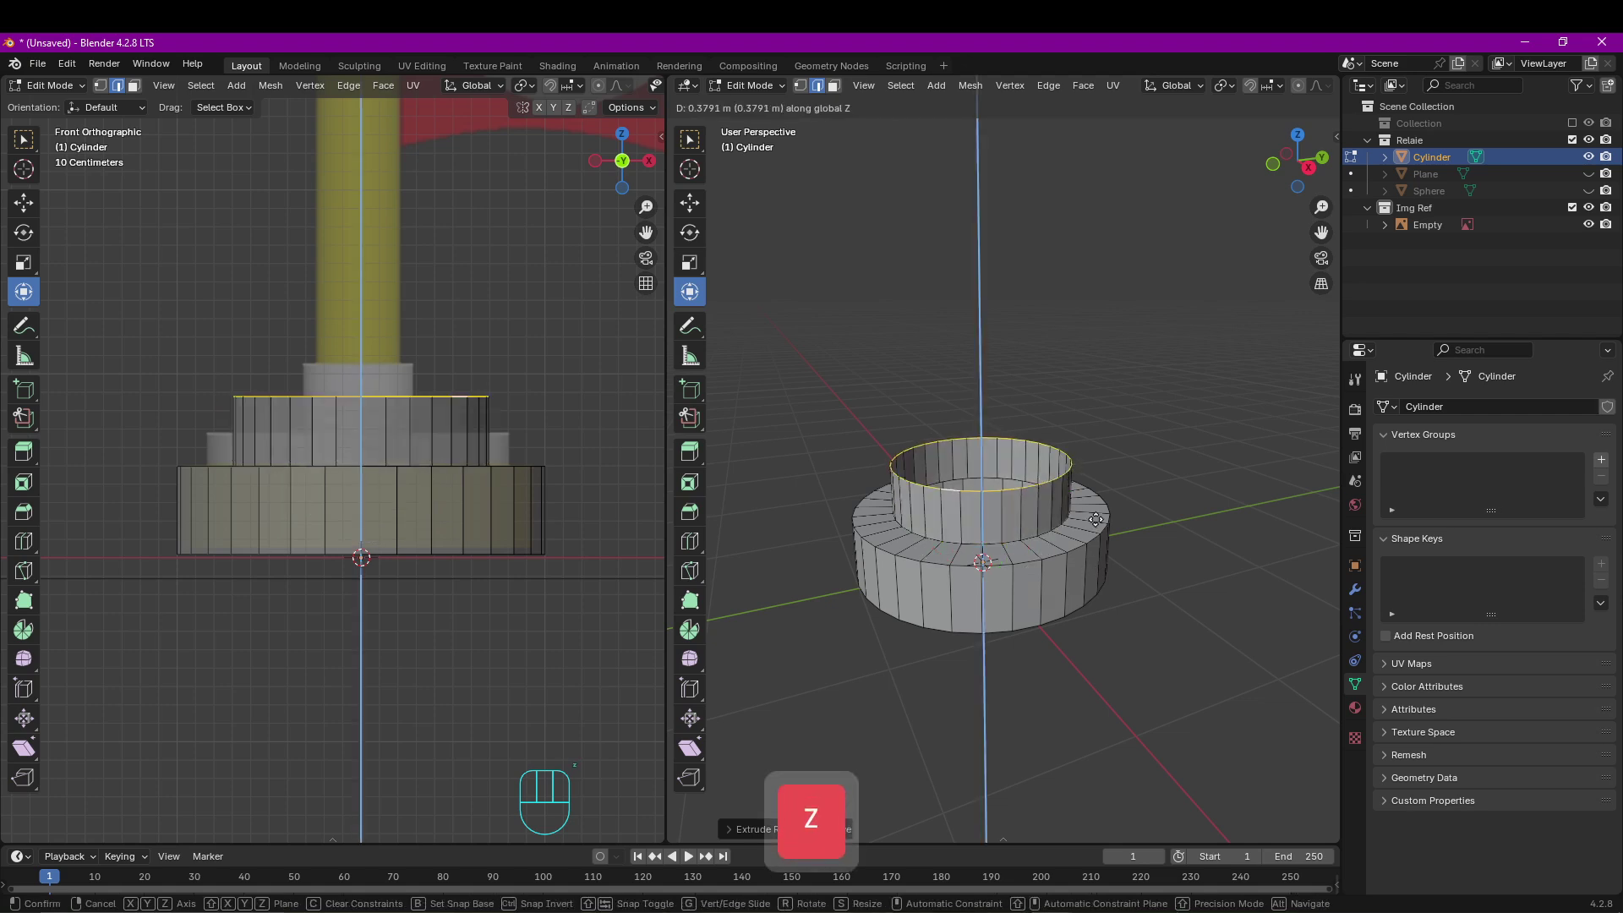
left_click(1096, 543)
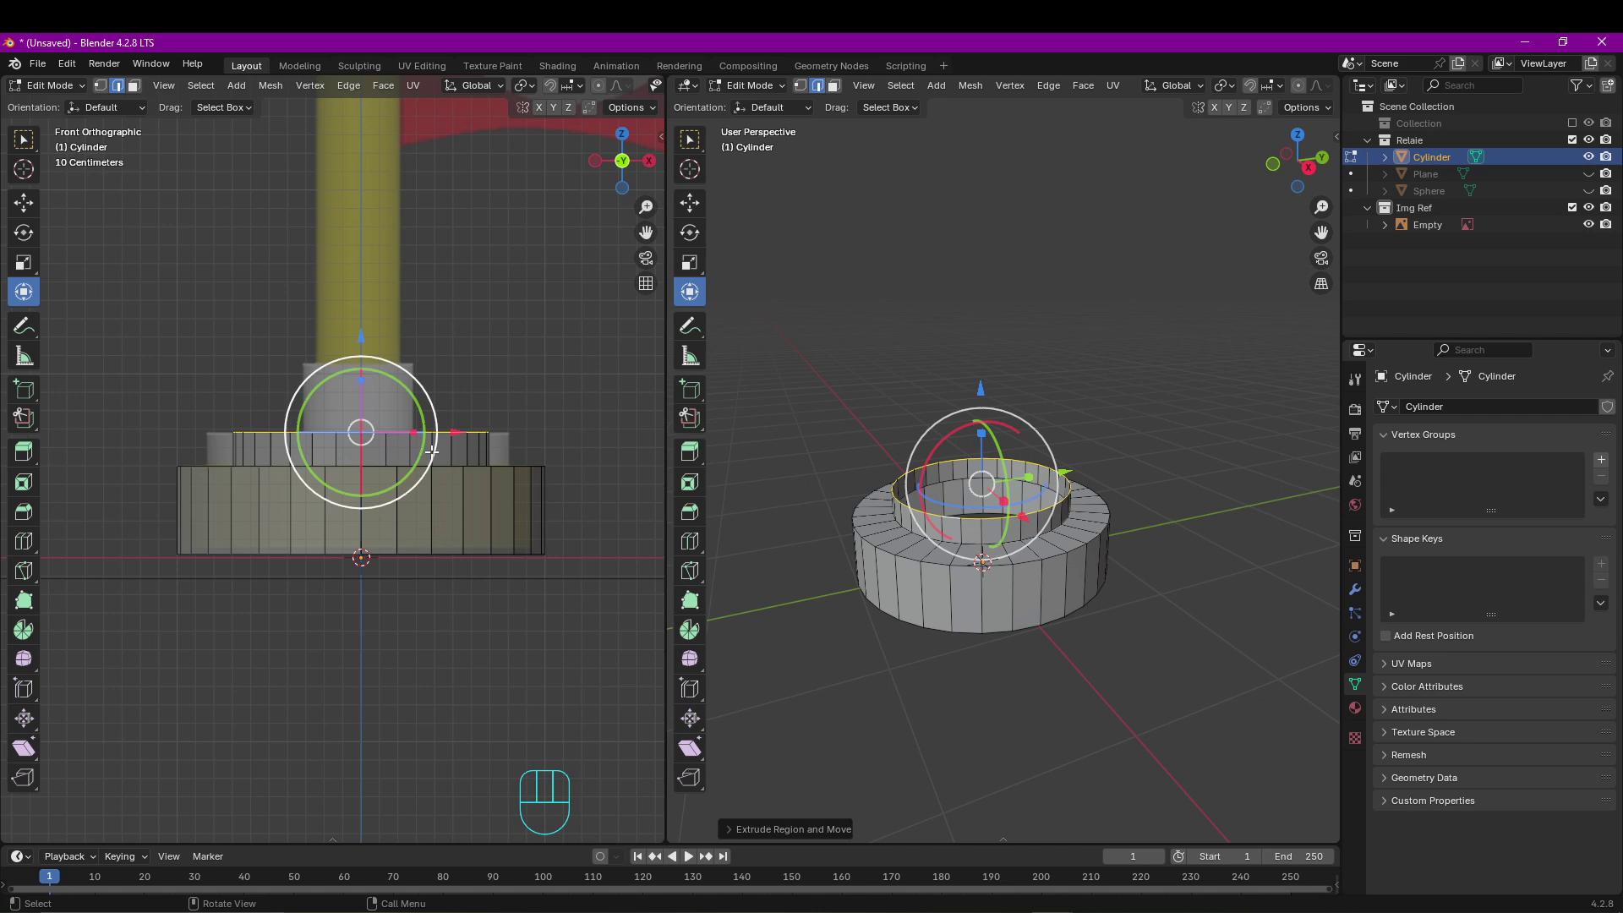
Scale the second tier's ring of side faces outward, excluding Z, to match the width of the reference's wide grey tier.
left_click(833, 86)
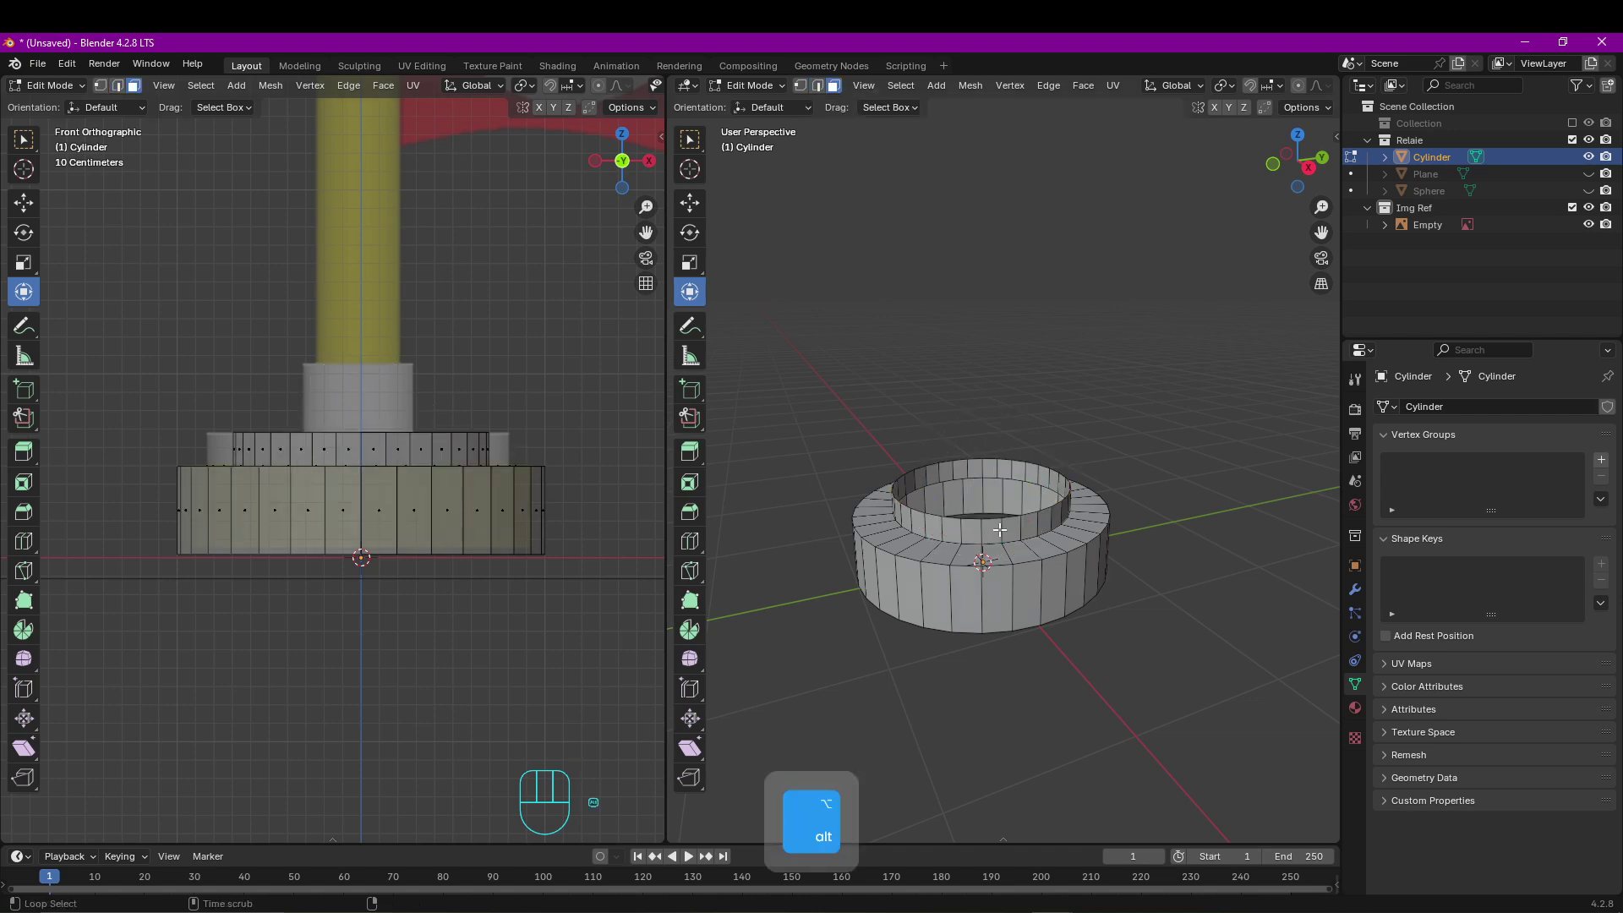
scroll(1000, 530, "up", 5)
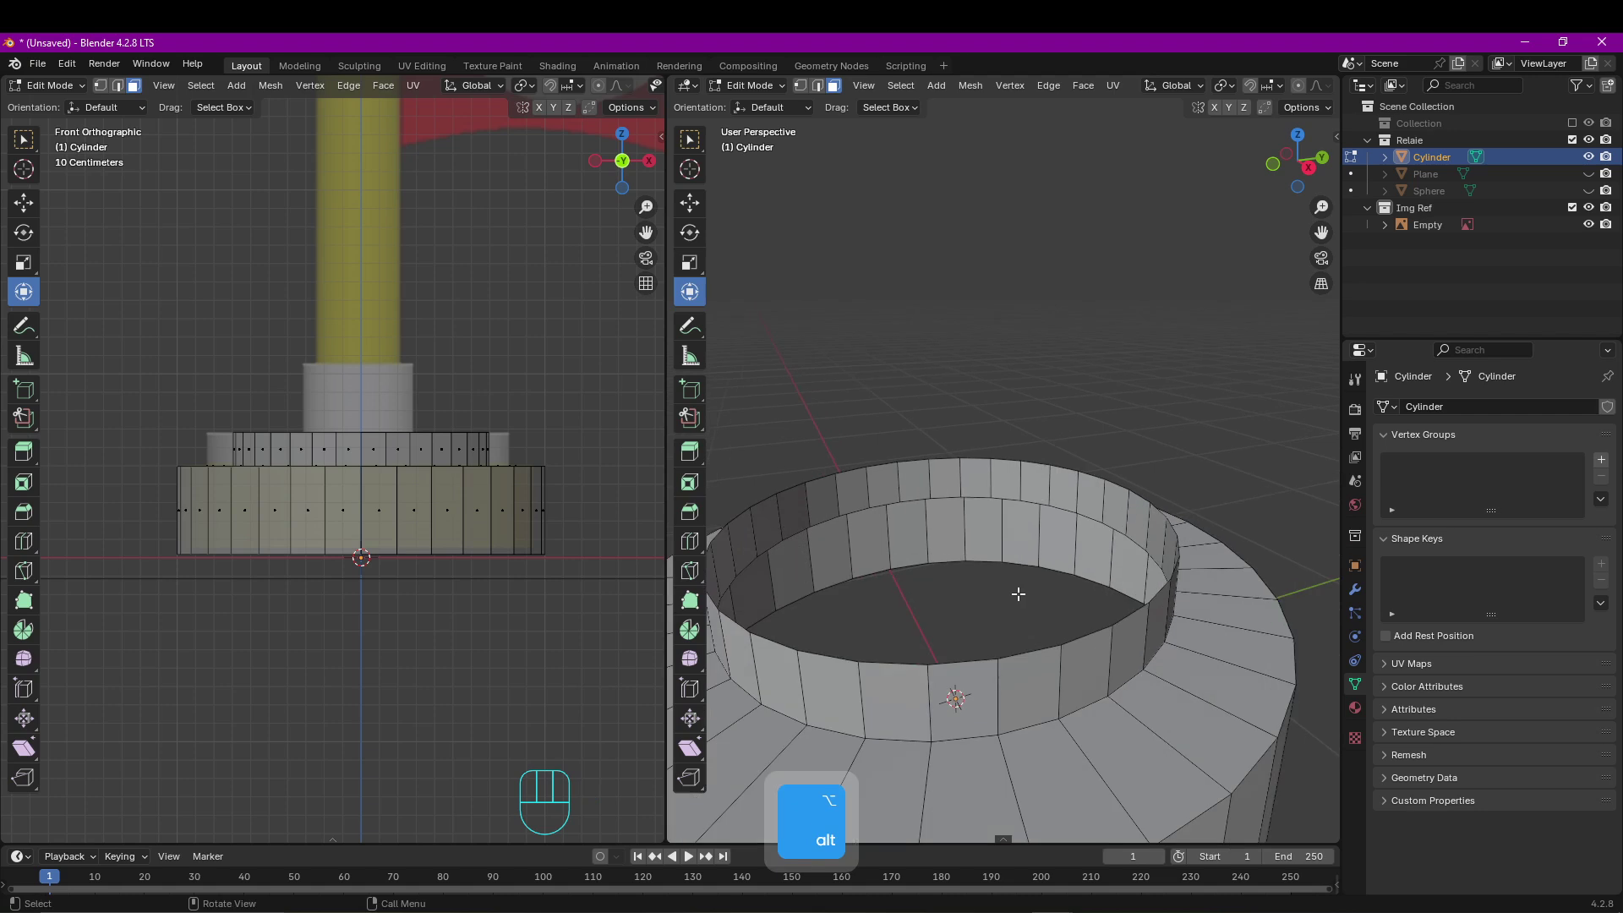
middle_click_drag(1019, 595, 1016, 570)
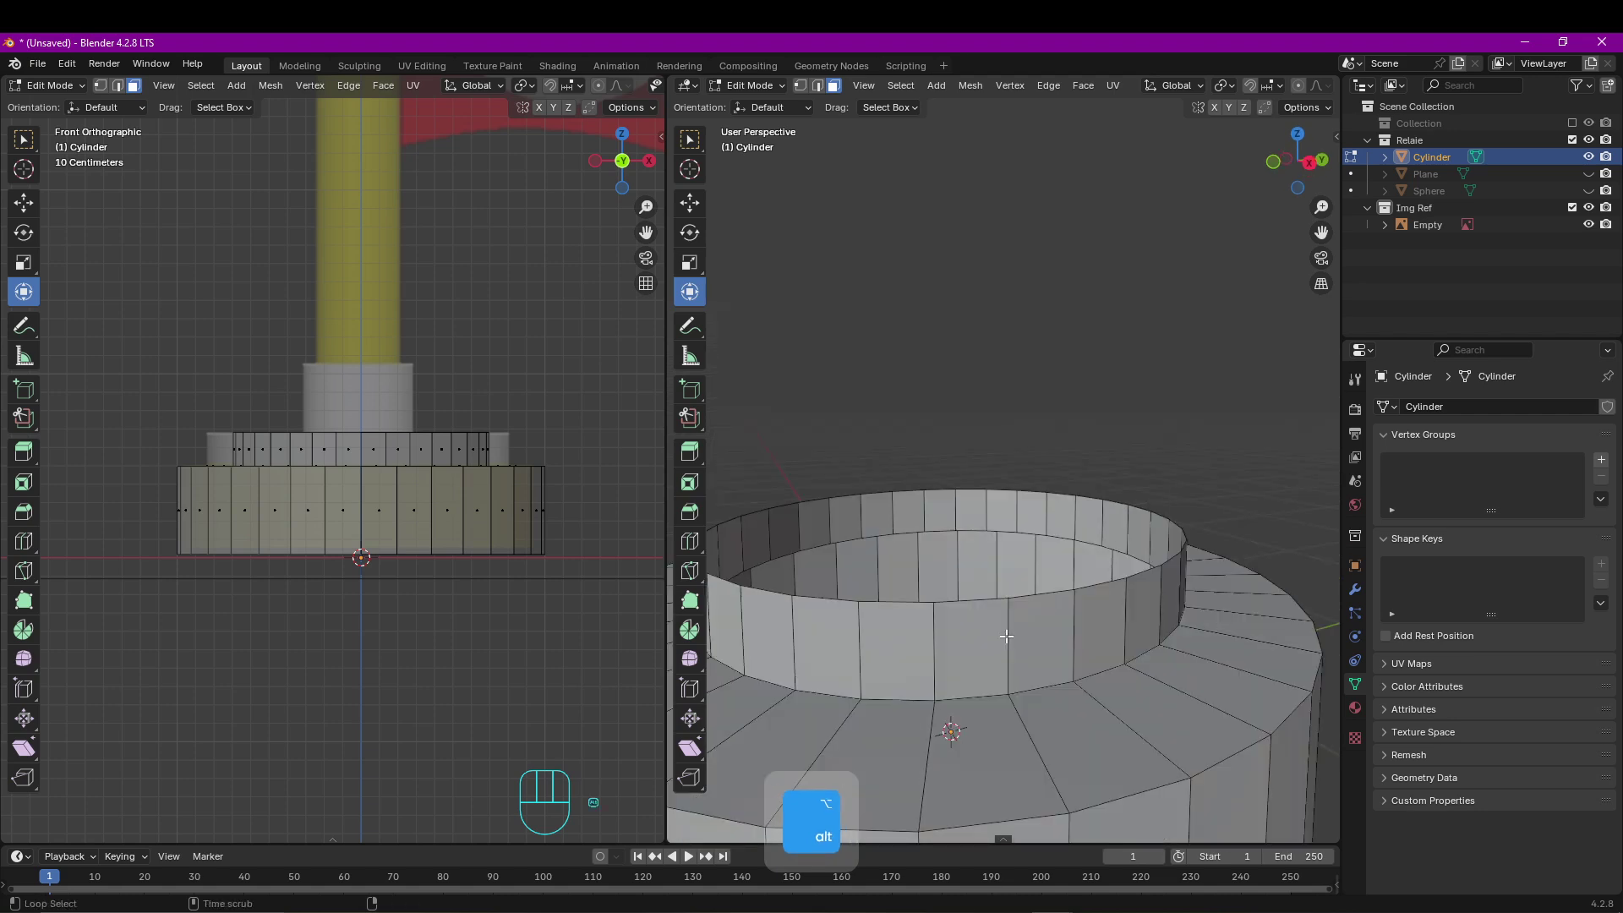
left_click(1006, 637, "alt")
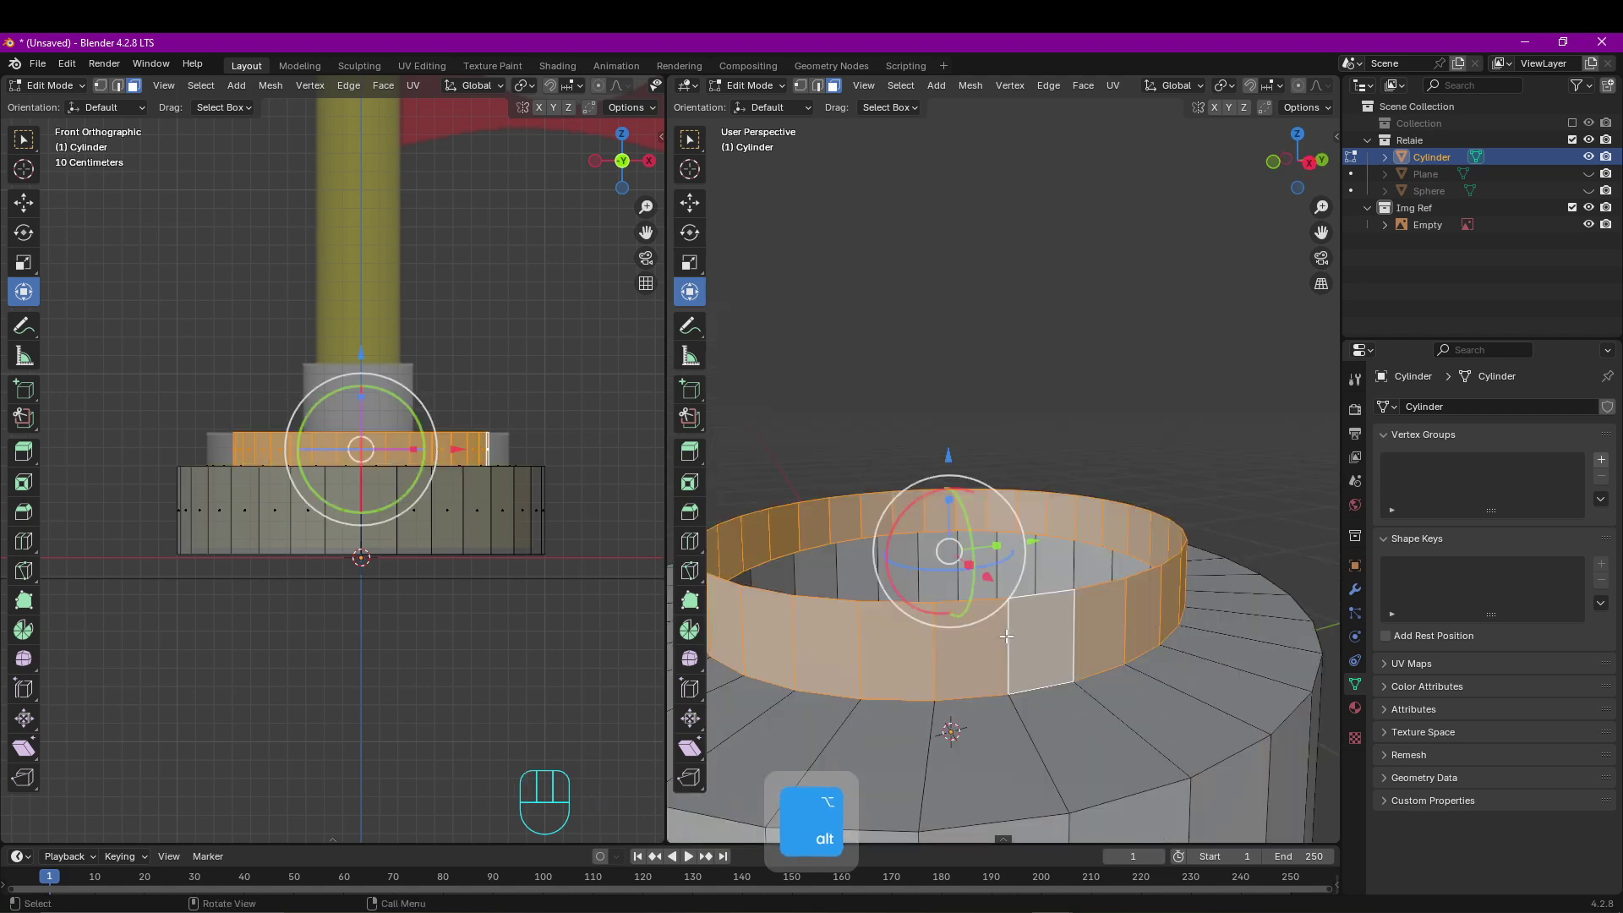
scroll(1006, 637, "down", 2)
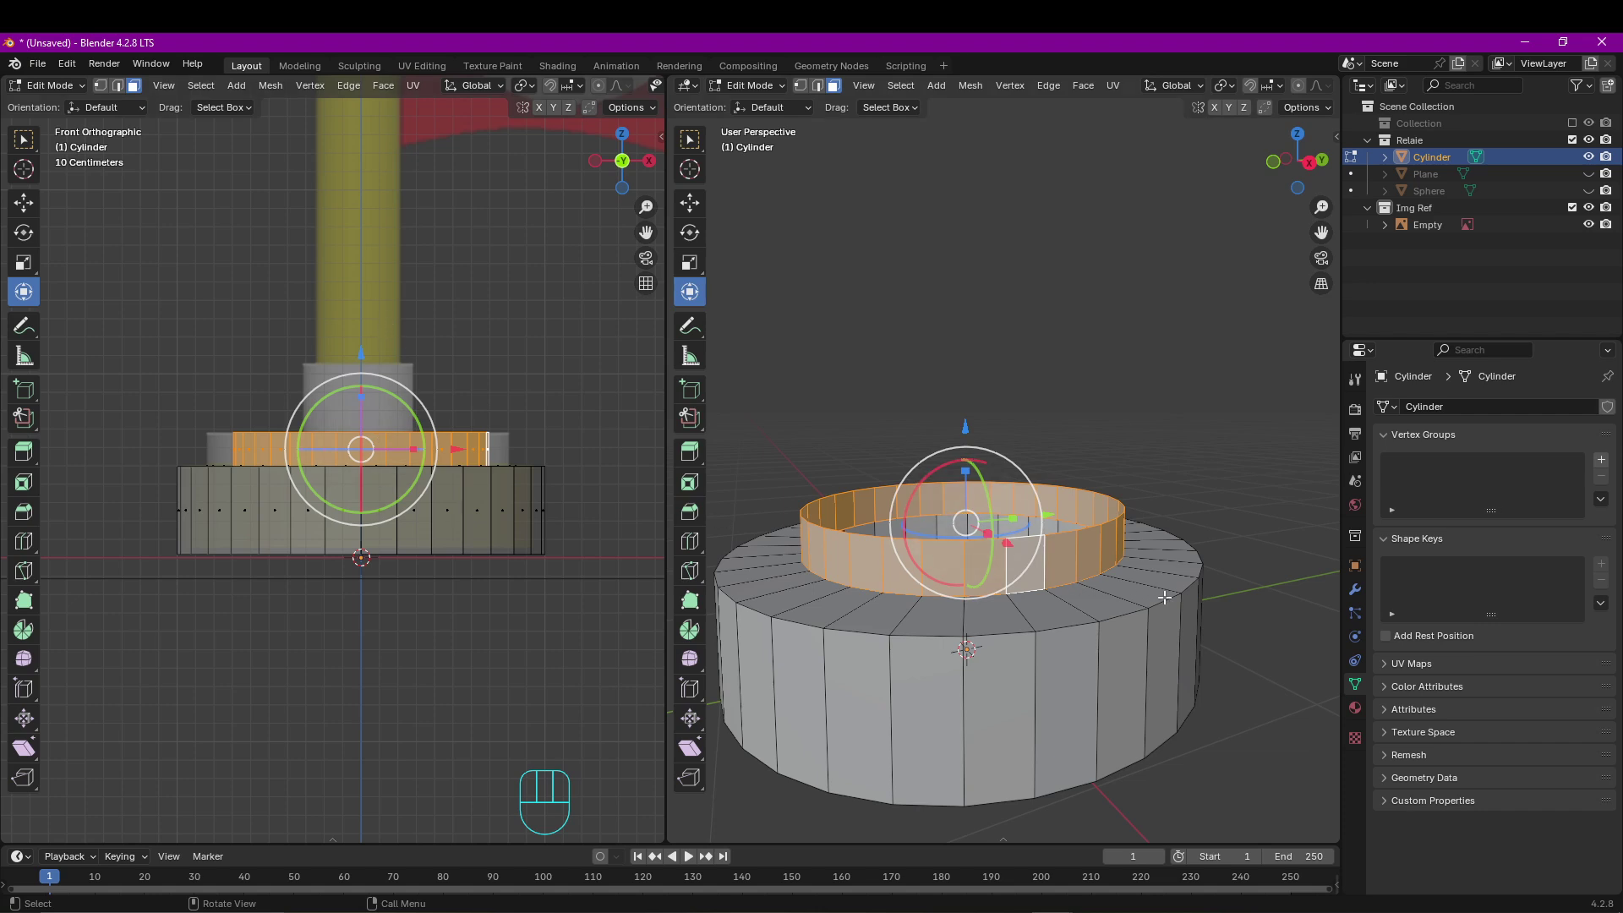
key("s")
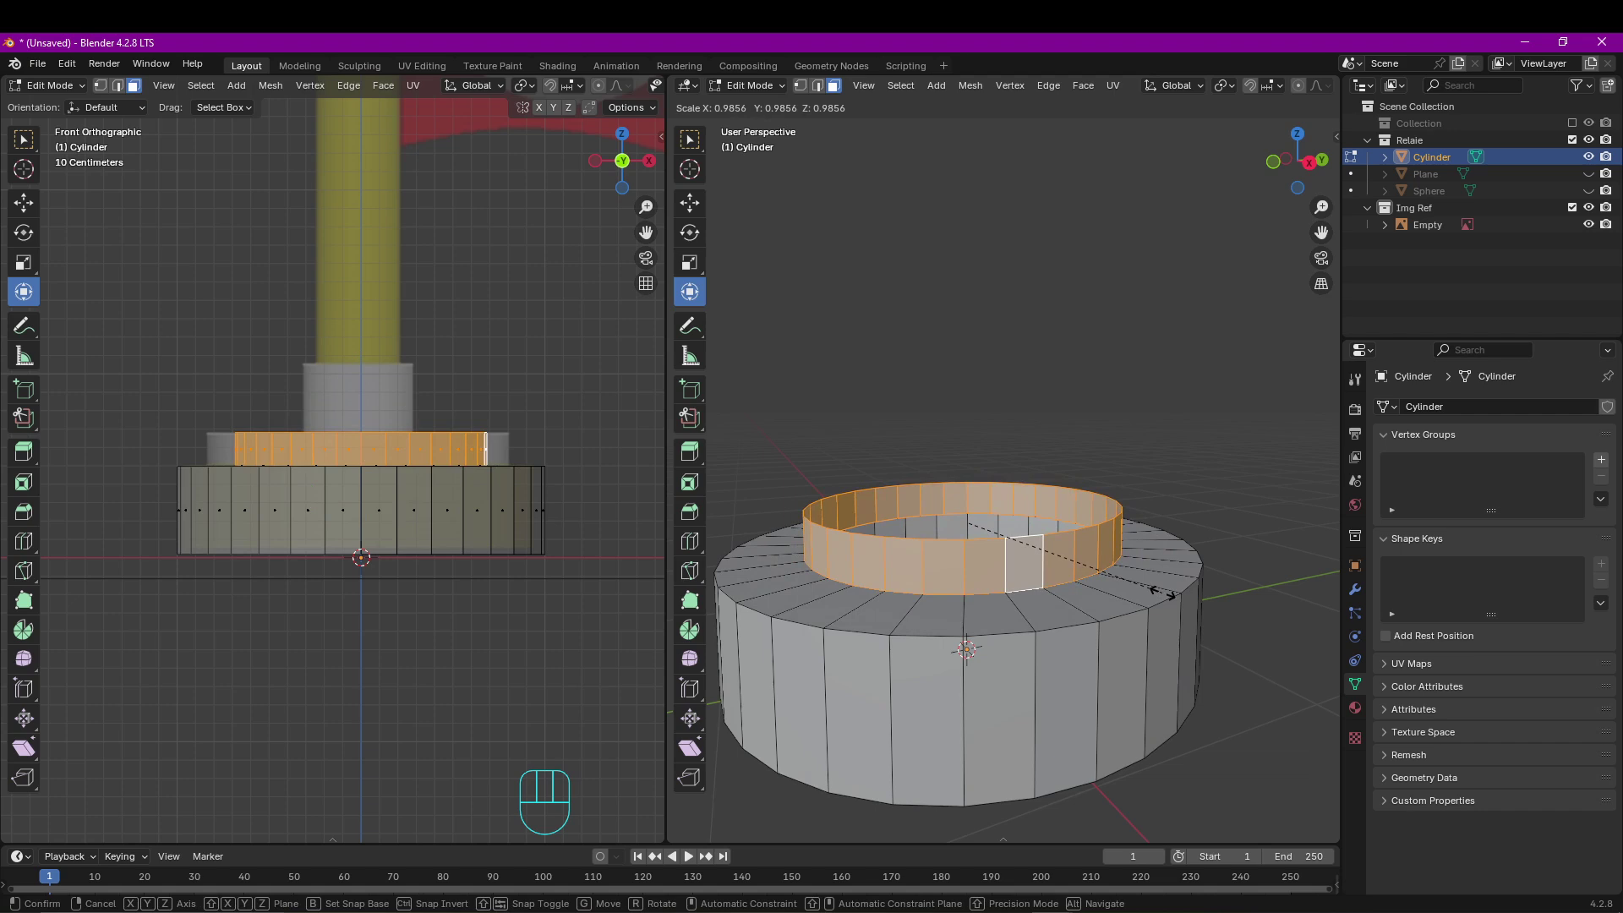
key("shift")
key("shift+z")
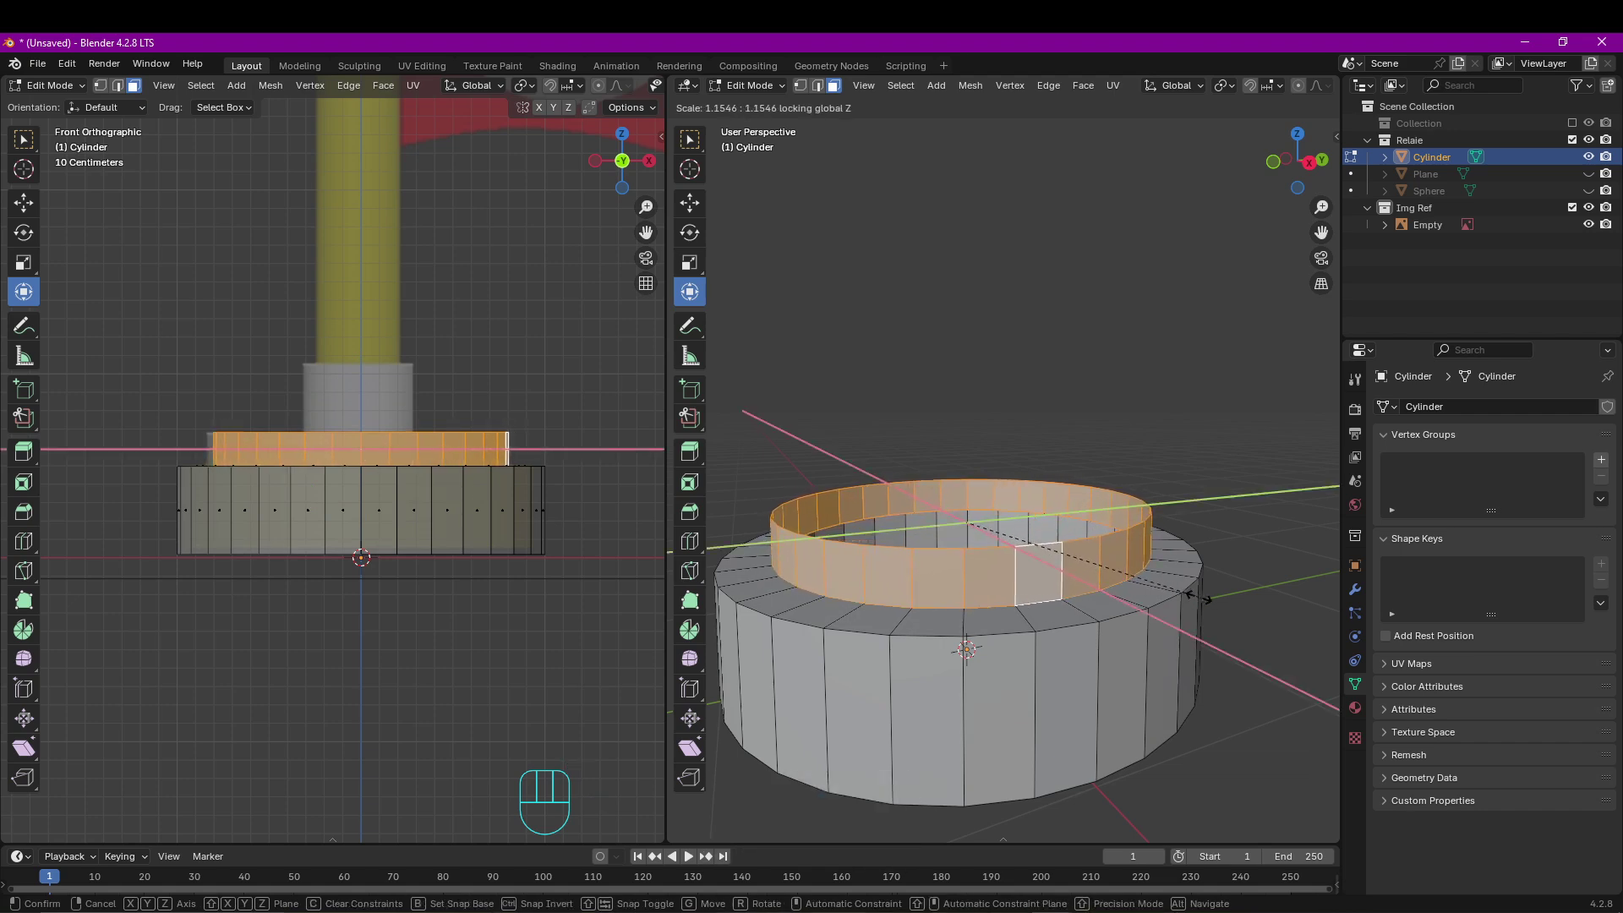
left_click(1205, 600)
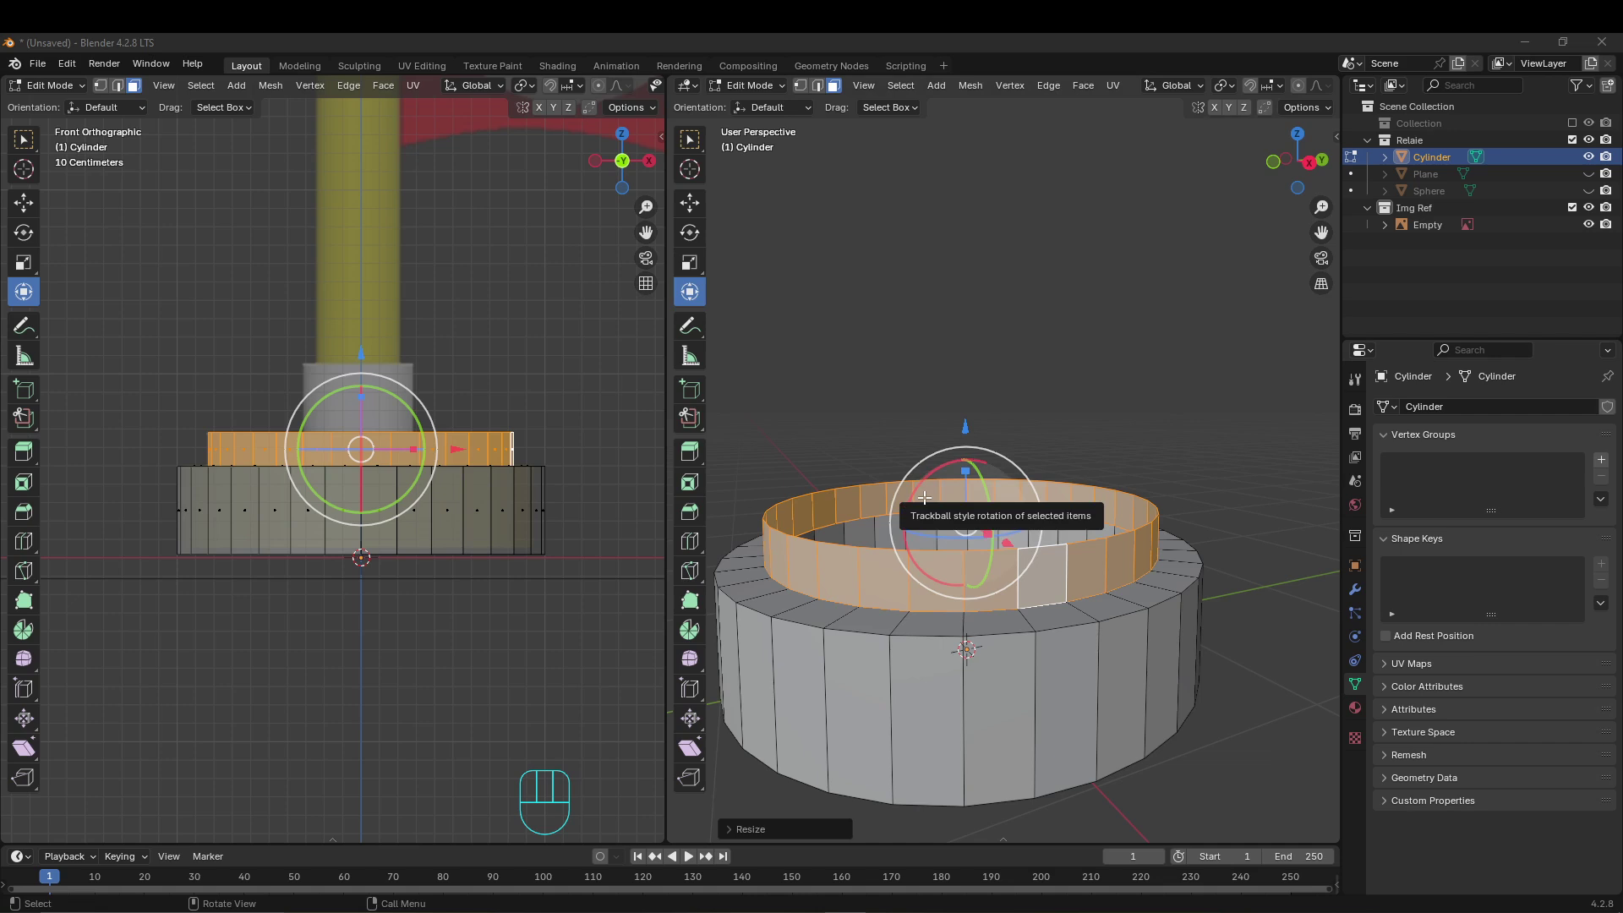
Extrude the second tier's top edge loop and scale it inward to form a flat rim around a smaller opening.
key("2")
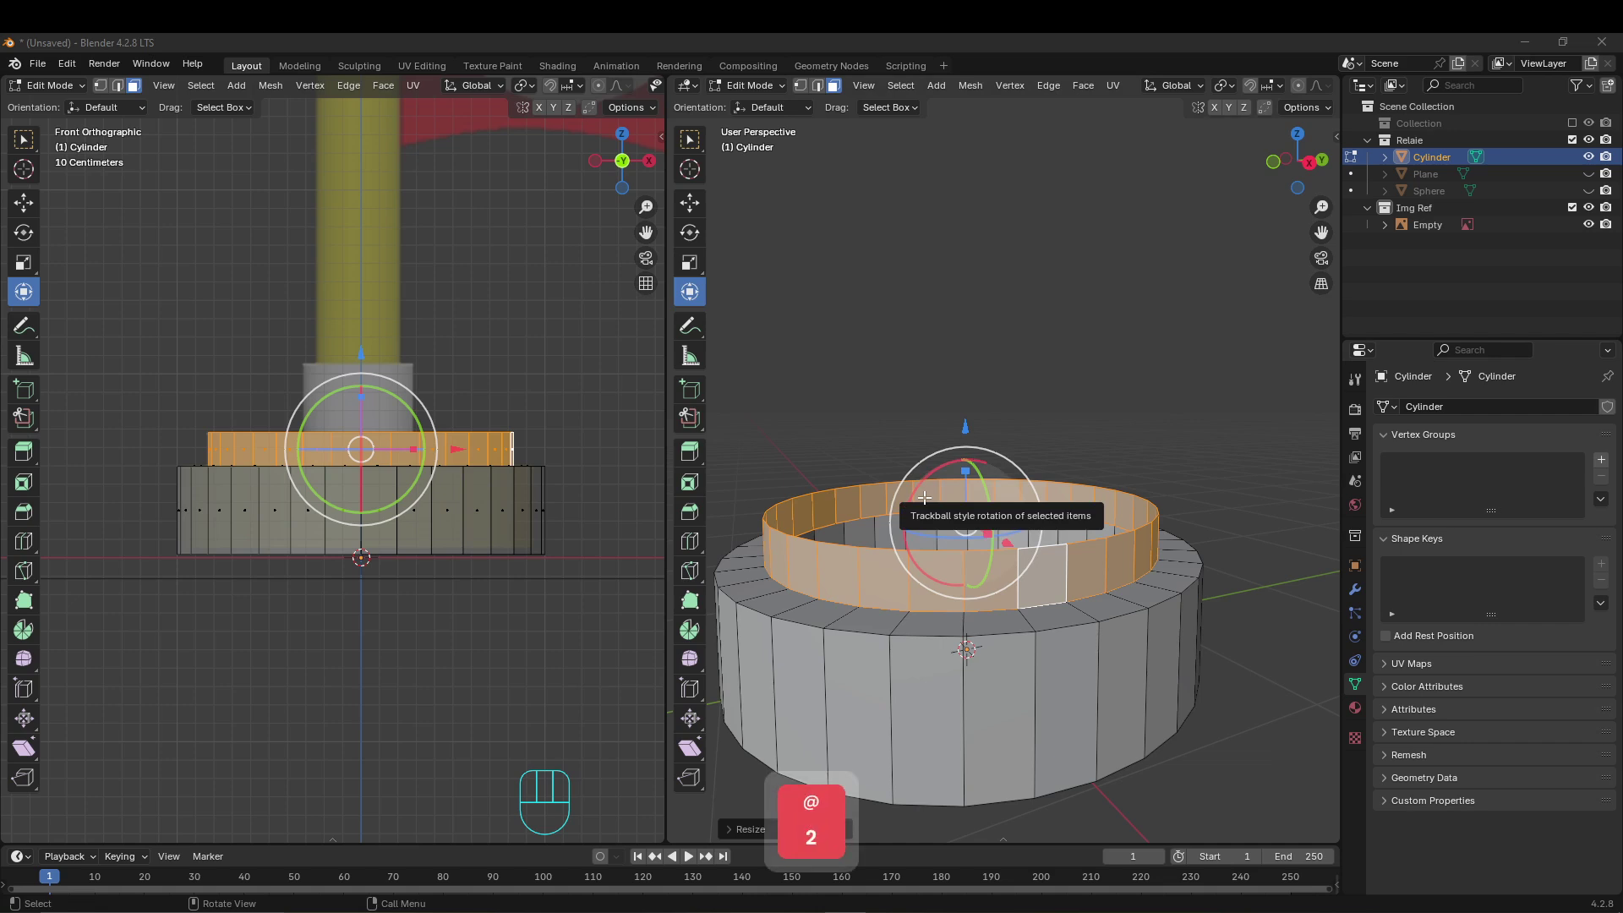
left_click(931, 489)
key("2")
middle_click_drag(925, 524, 1099, 574)
left_click(889, 511, "alt")
key("e")
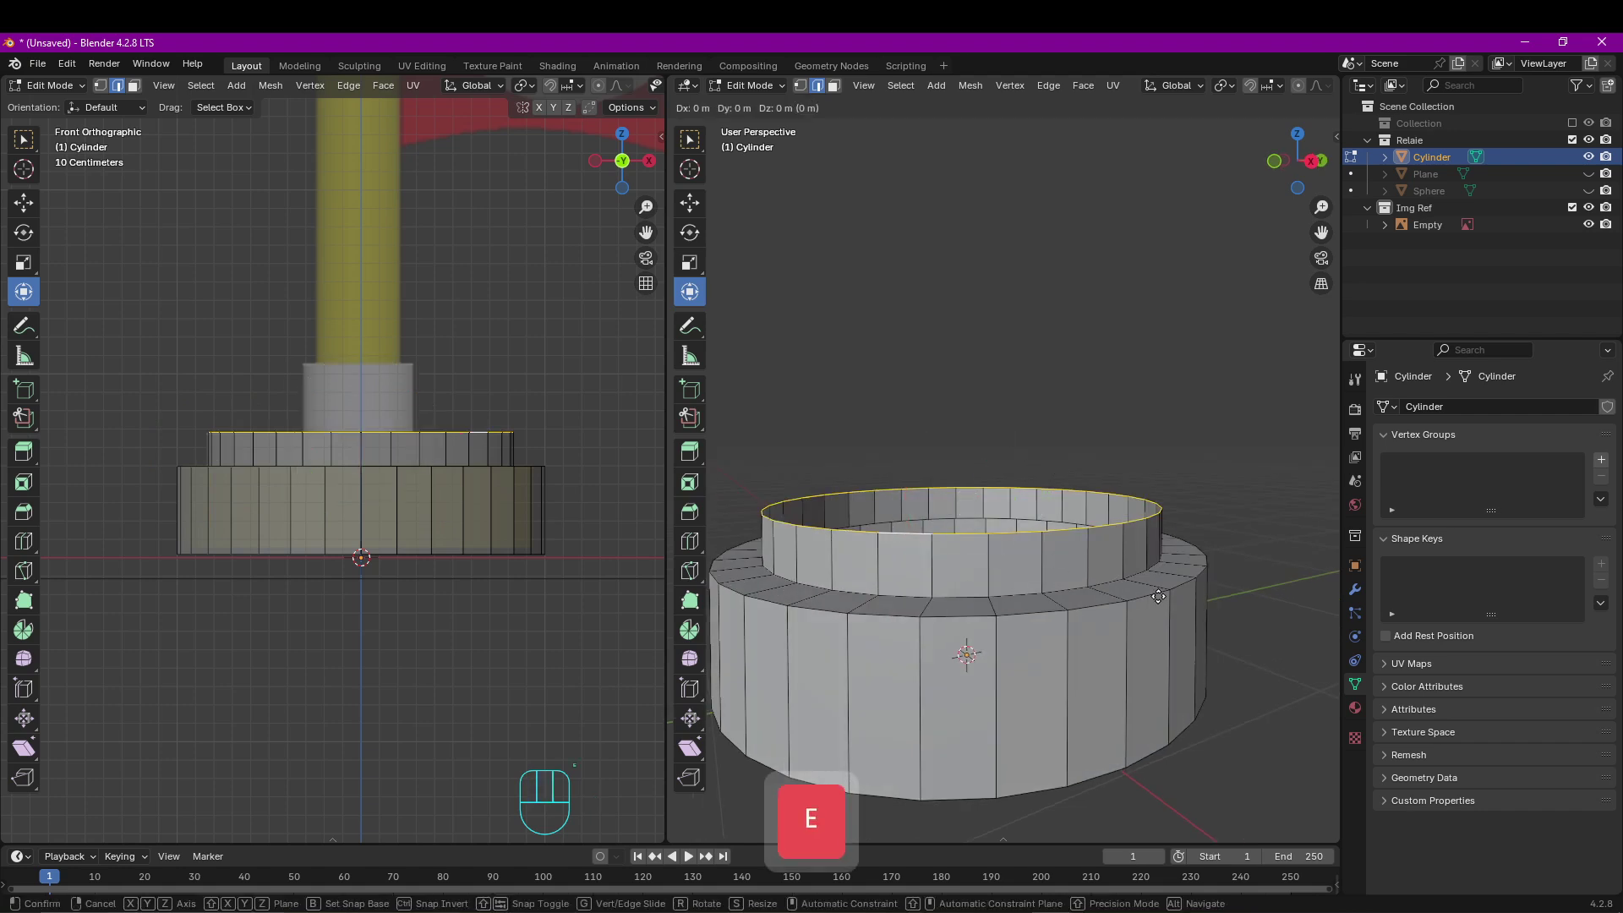
key("s")
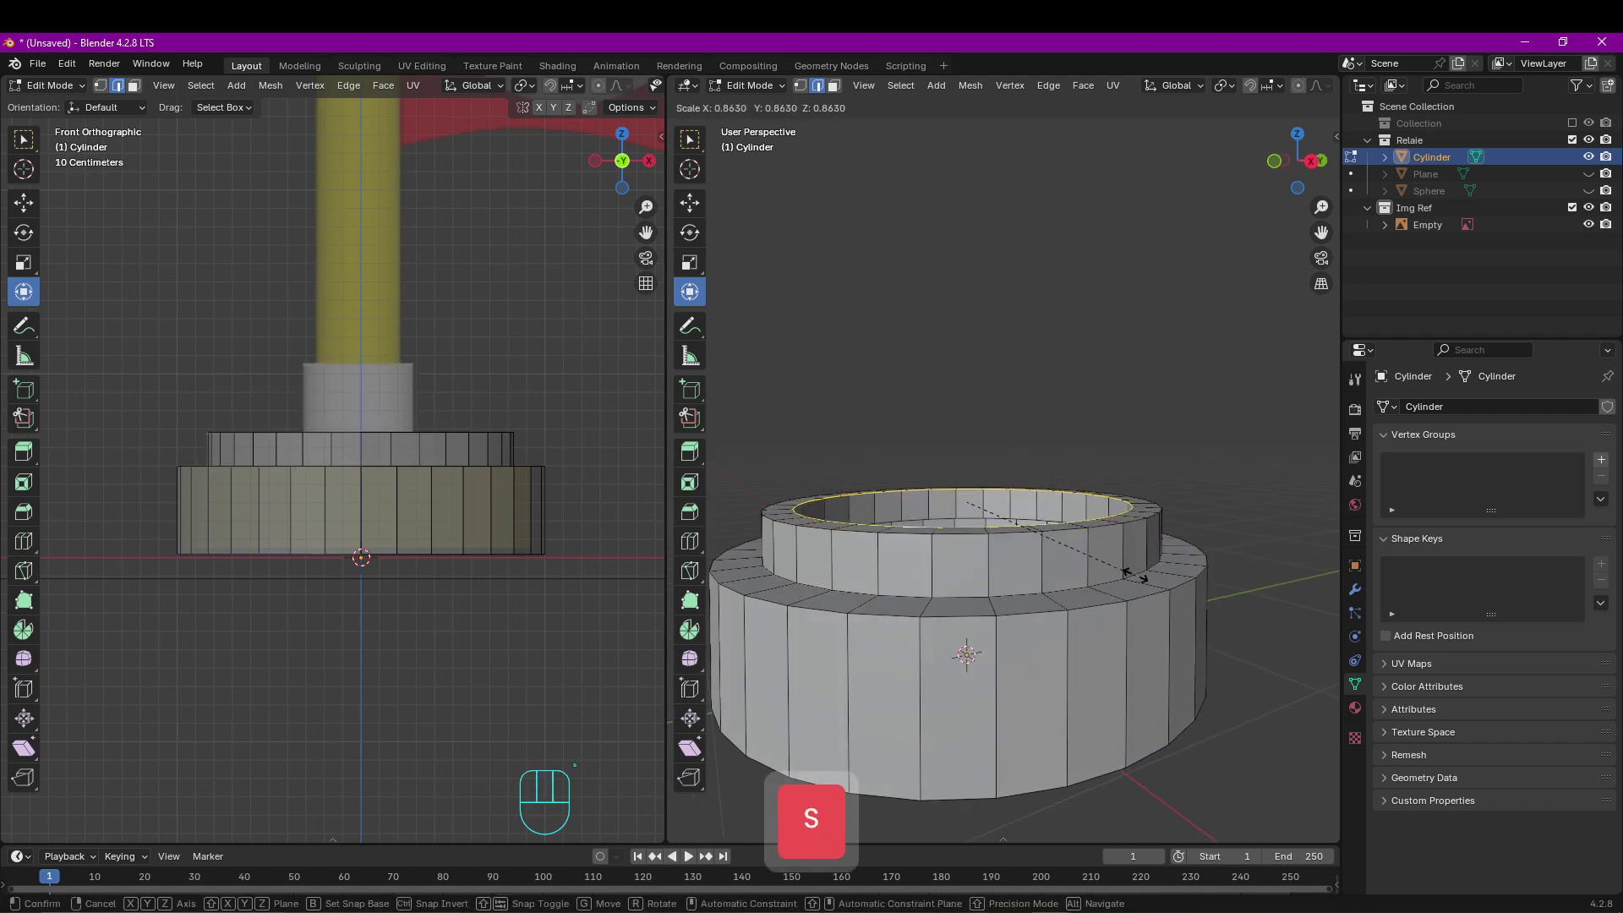
left_click(1067, 543)
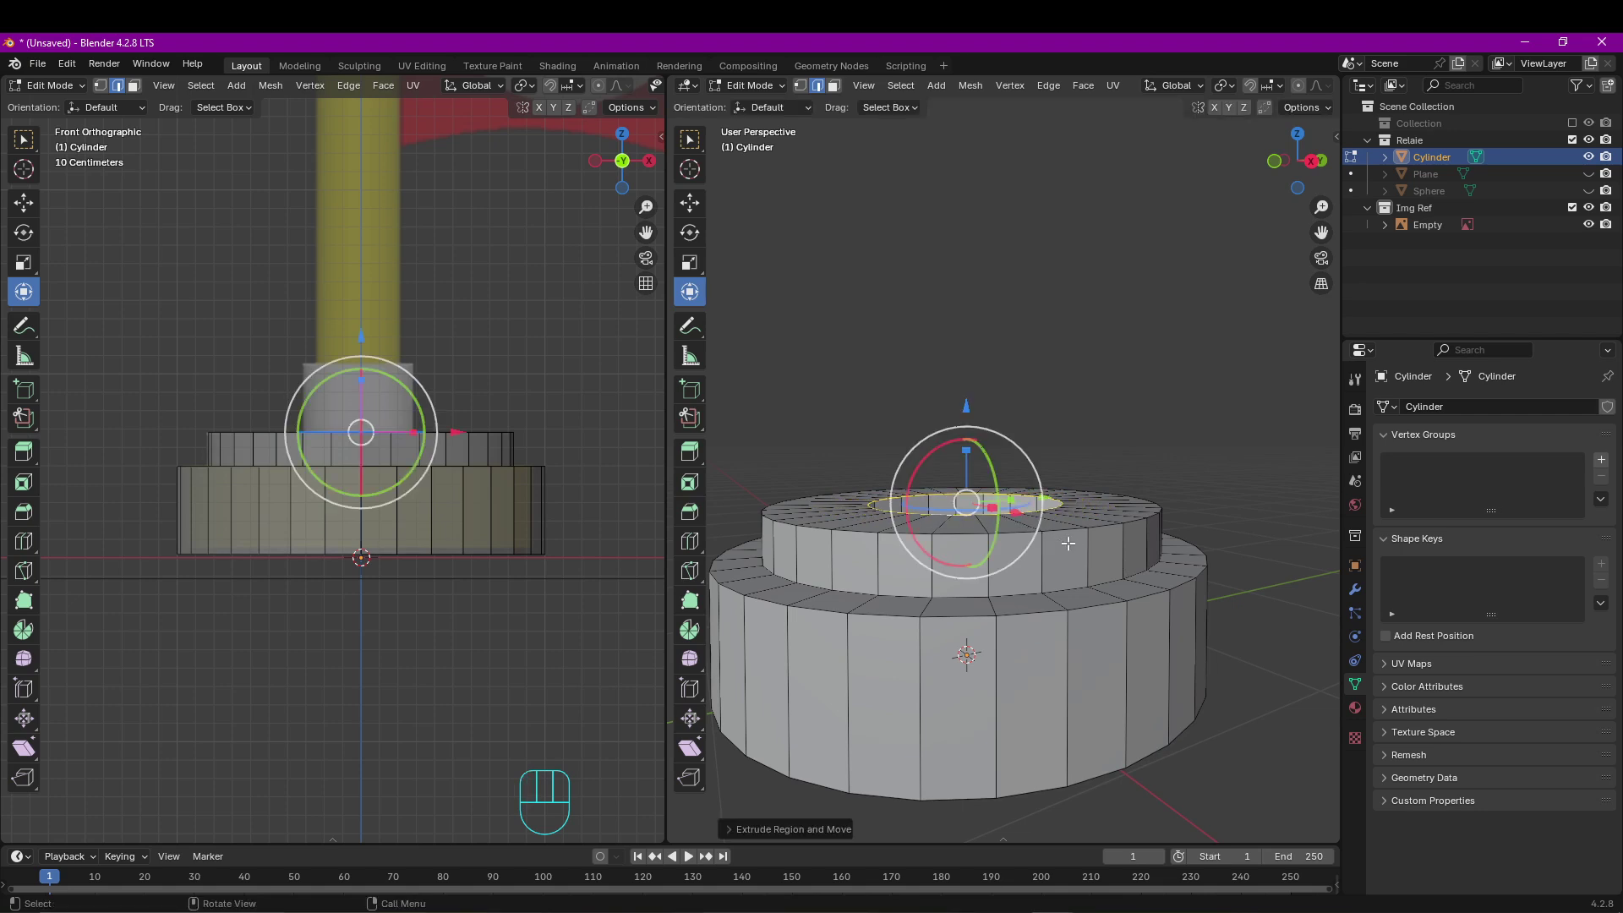
Extrude the inner loop along Z to the top of the reference's narrow grey collar and scale its side faces, excluding Z, to the collar's width.
key("e")
key("z")
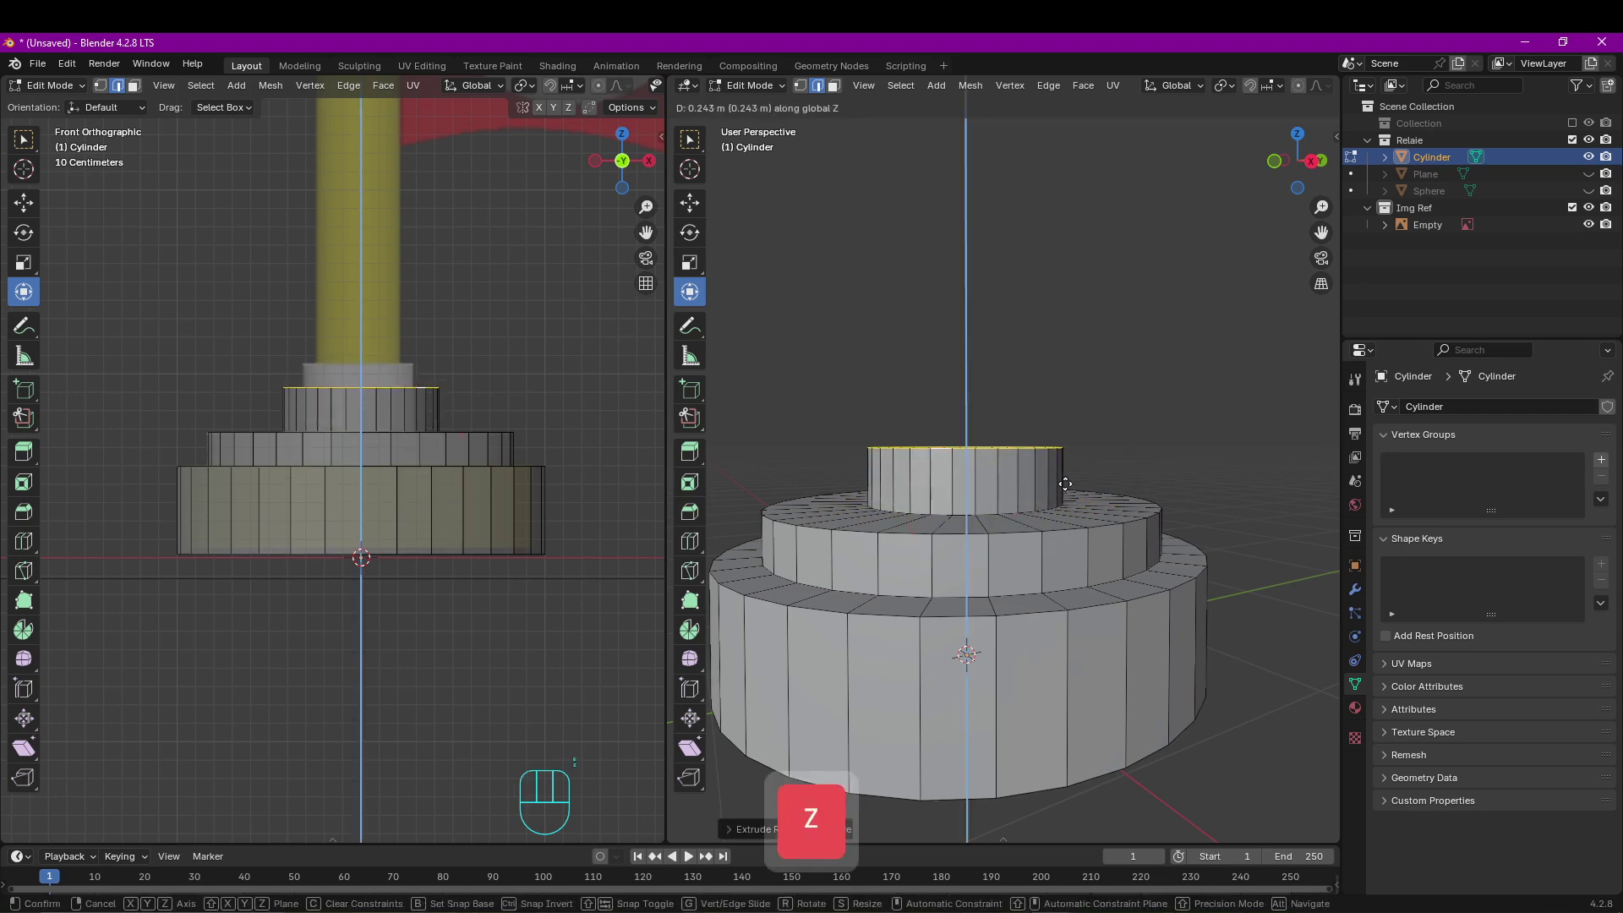
left_click(1065, 458)
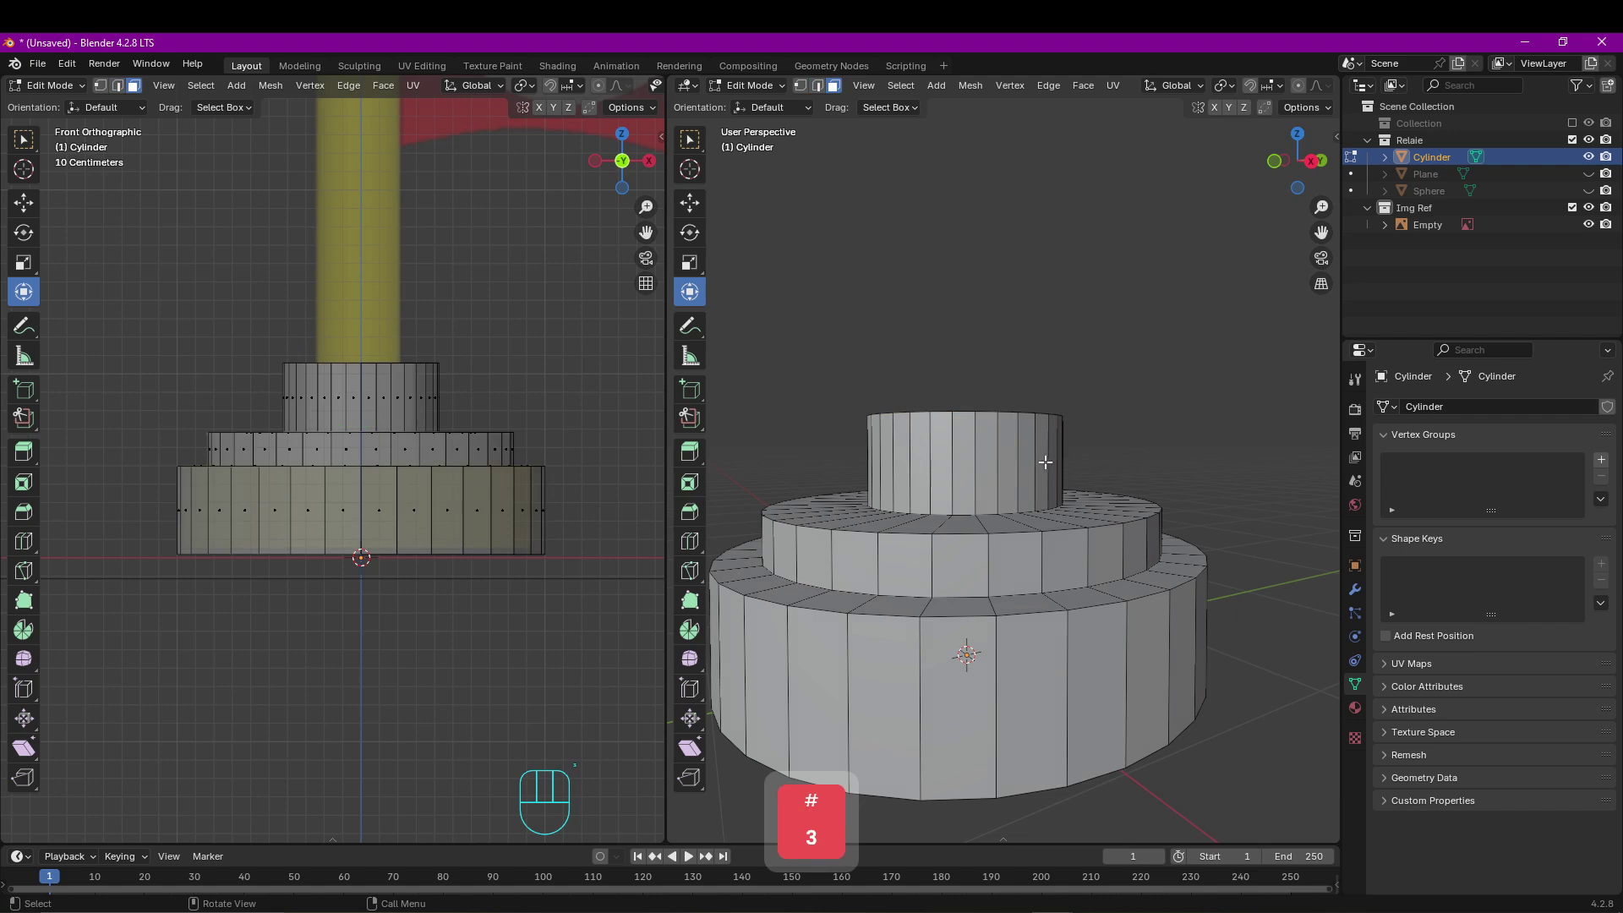
left_click(1034, 459, "alt")
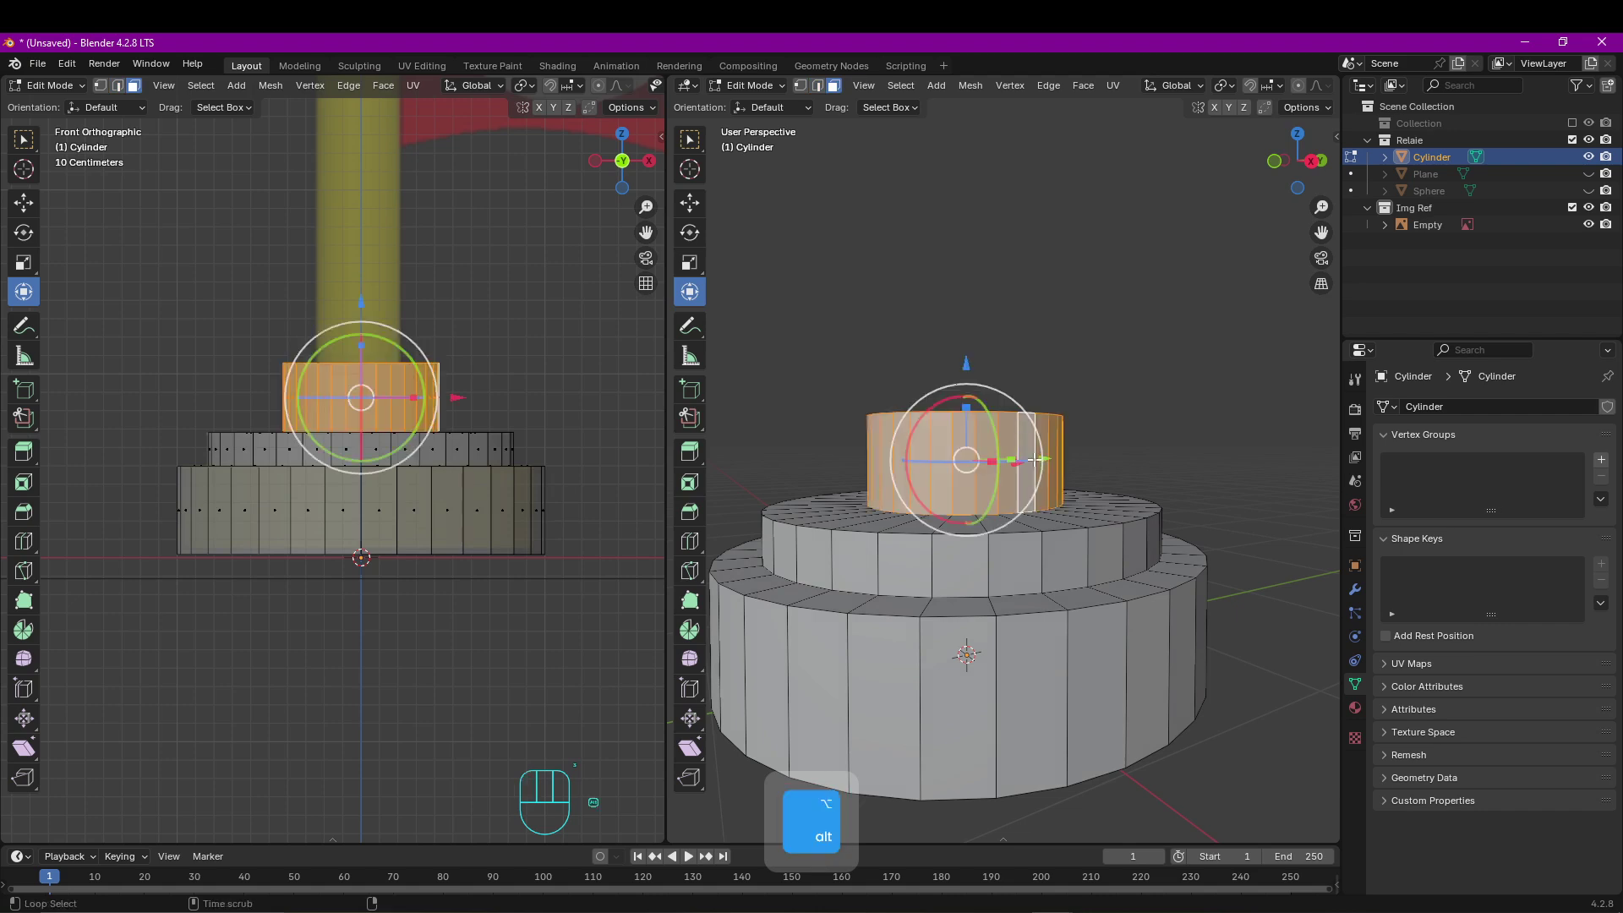
scroll(1034, 459, "up", 3)
key("s")
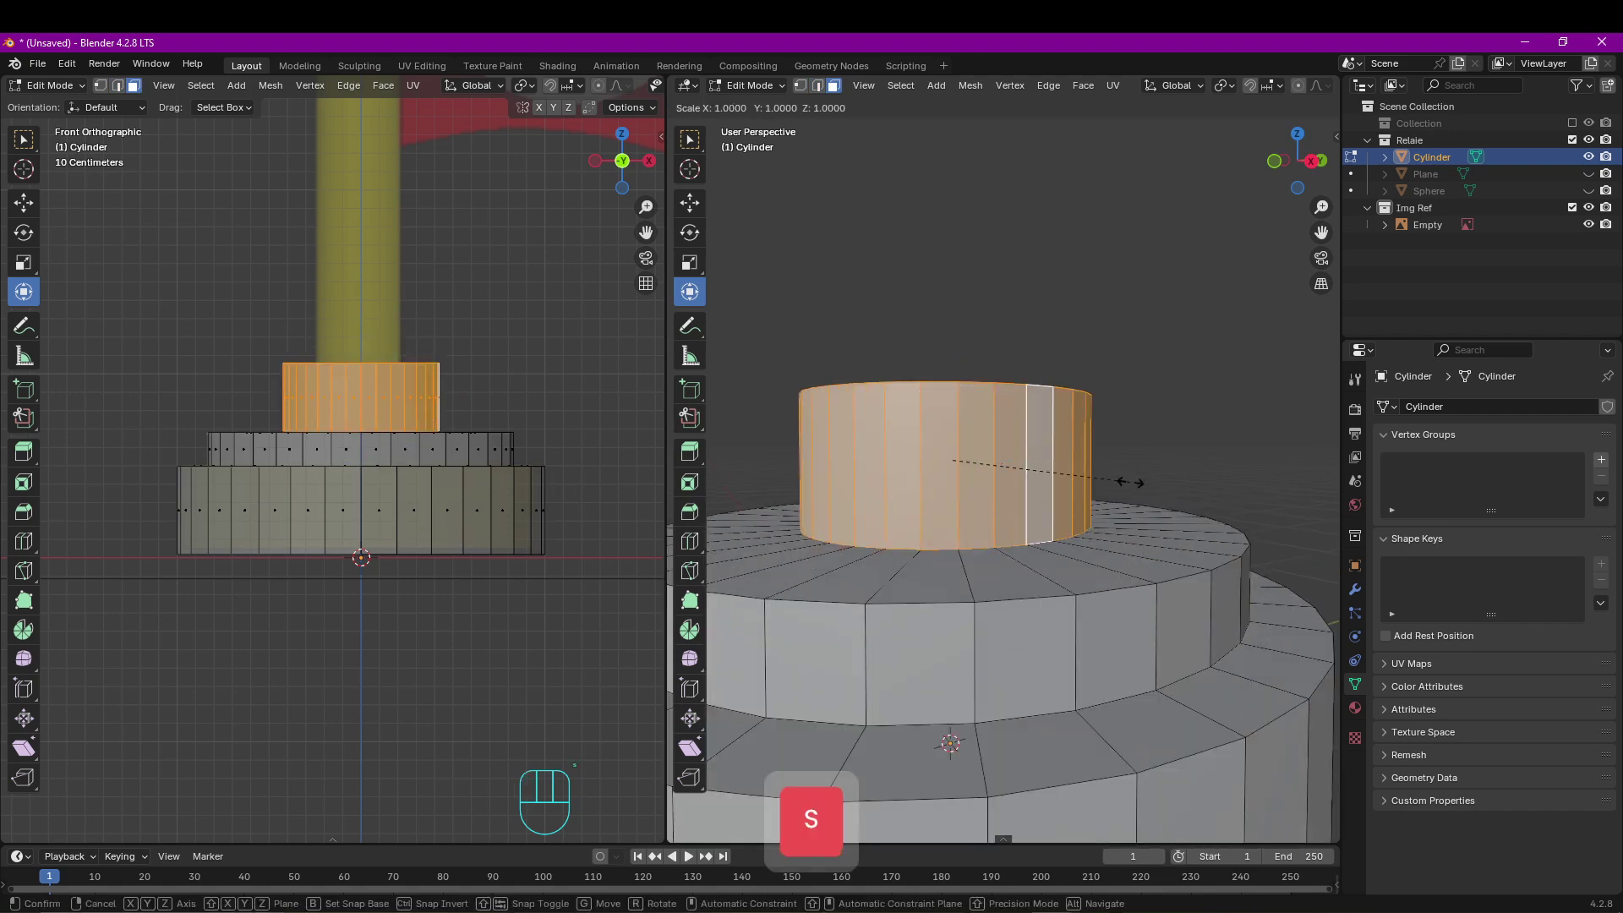
key("shift+z")
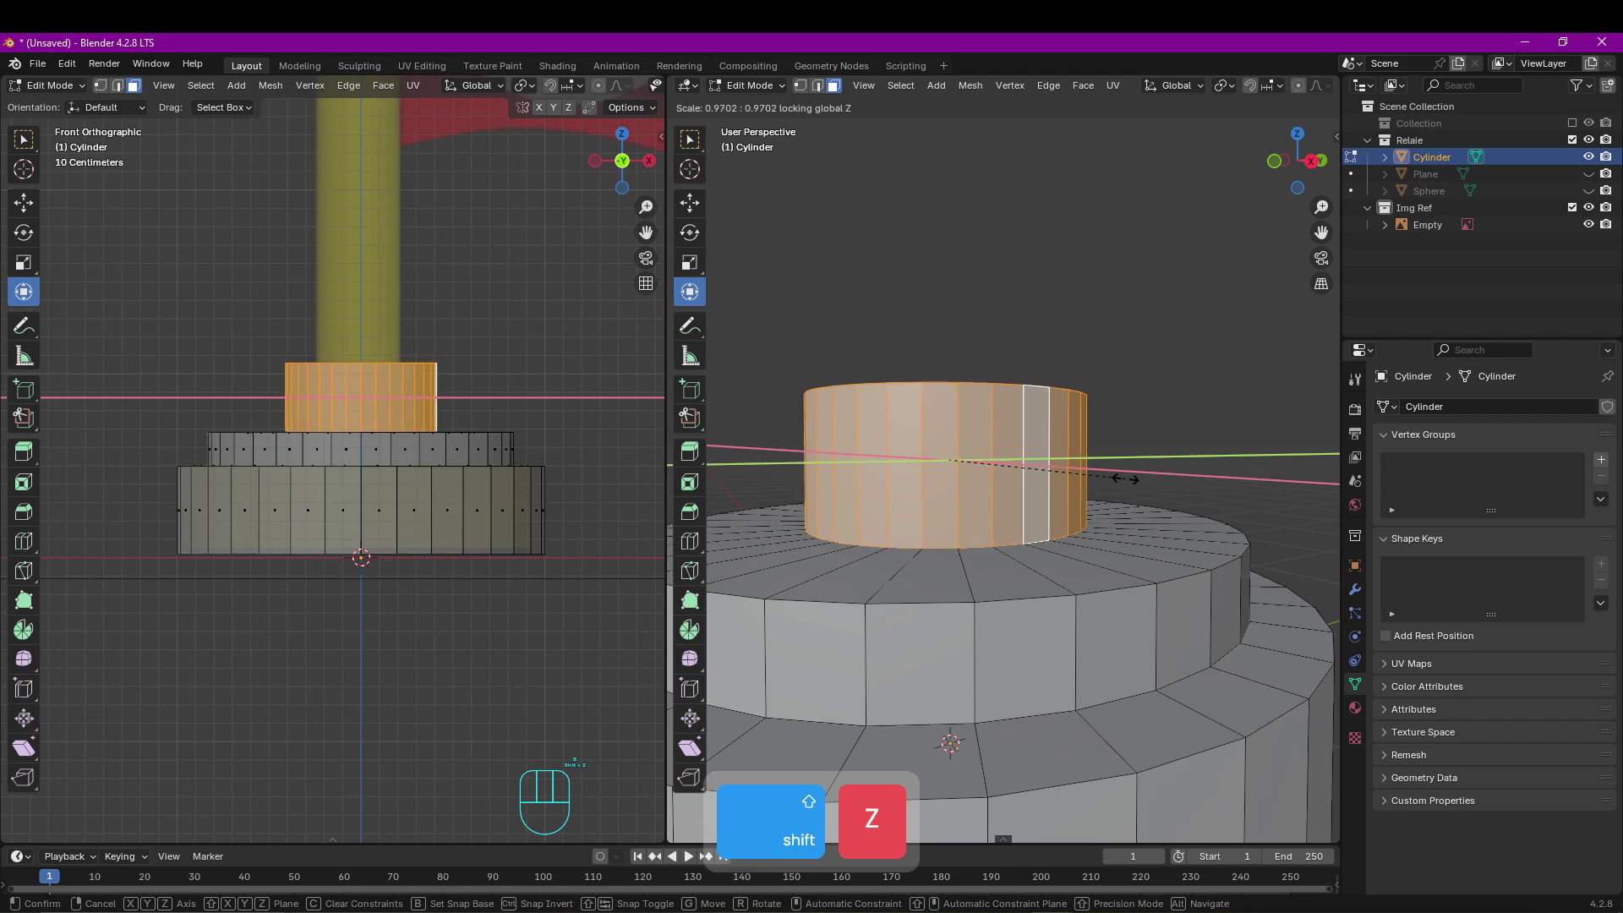
left_click(1081, 469)
Extrude the collar's top edge loop and scale it inward to about the width of the reference's yellow pole.
key("2")
middle_click_drag(1027, 411, 1029, 437)
left_click(987, 419, "alt")
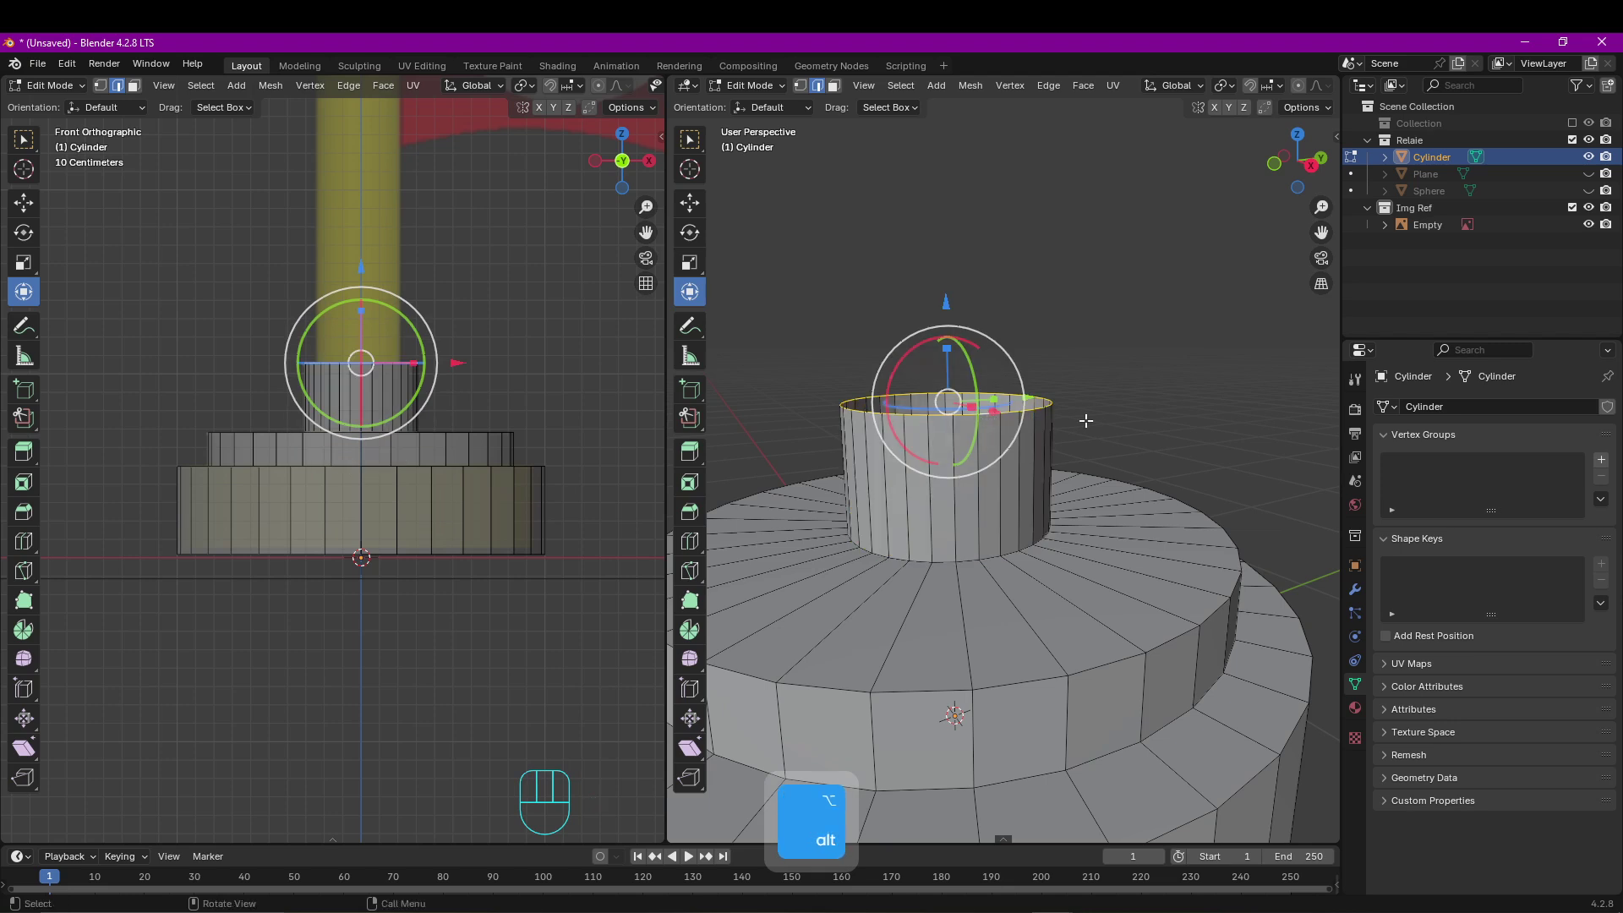
key("e")
key("s")
left_click(1133, 427)
Extrude the inner loop upward along Z as a short pole section and scale its side faces, excluding Z, to the reference pole's width.
key("e")
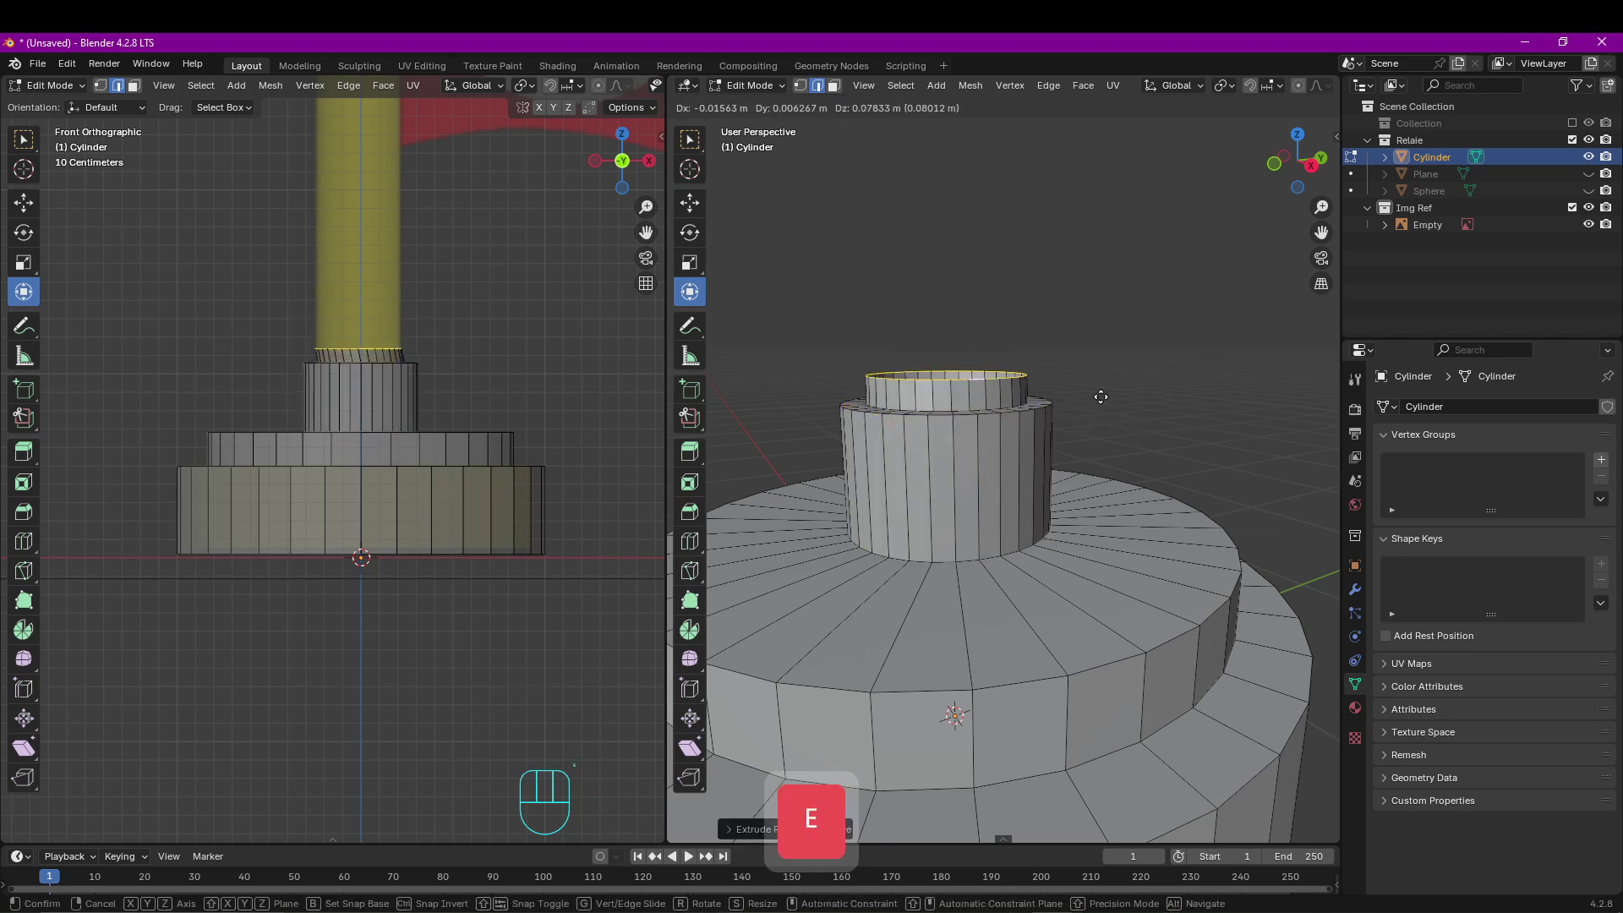
key("z")
left_click(1125, 178)
middle_click_drag(1070, 283, 1064, 398, "shift")
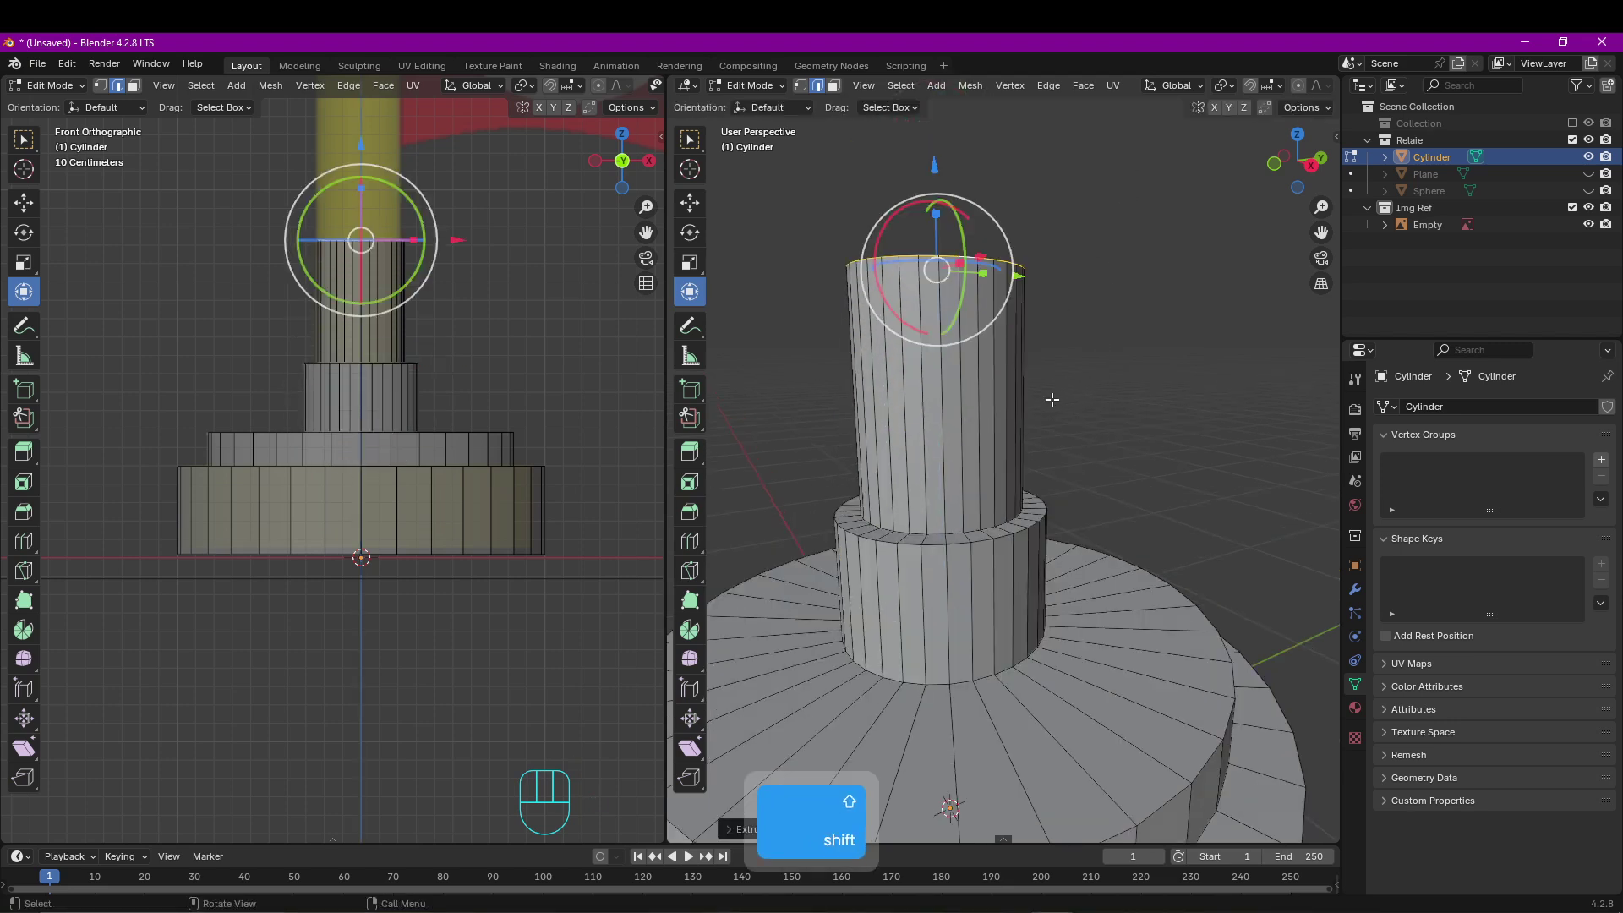
key("3")
left_click(1002, 398, "alt")
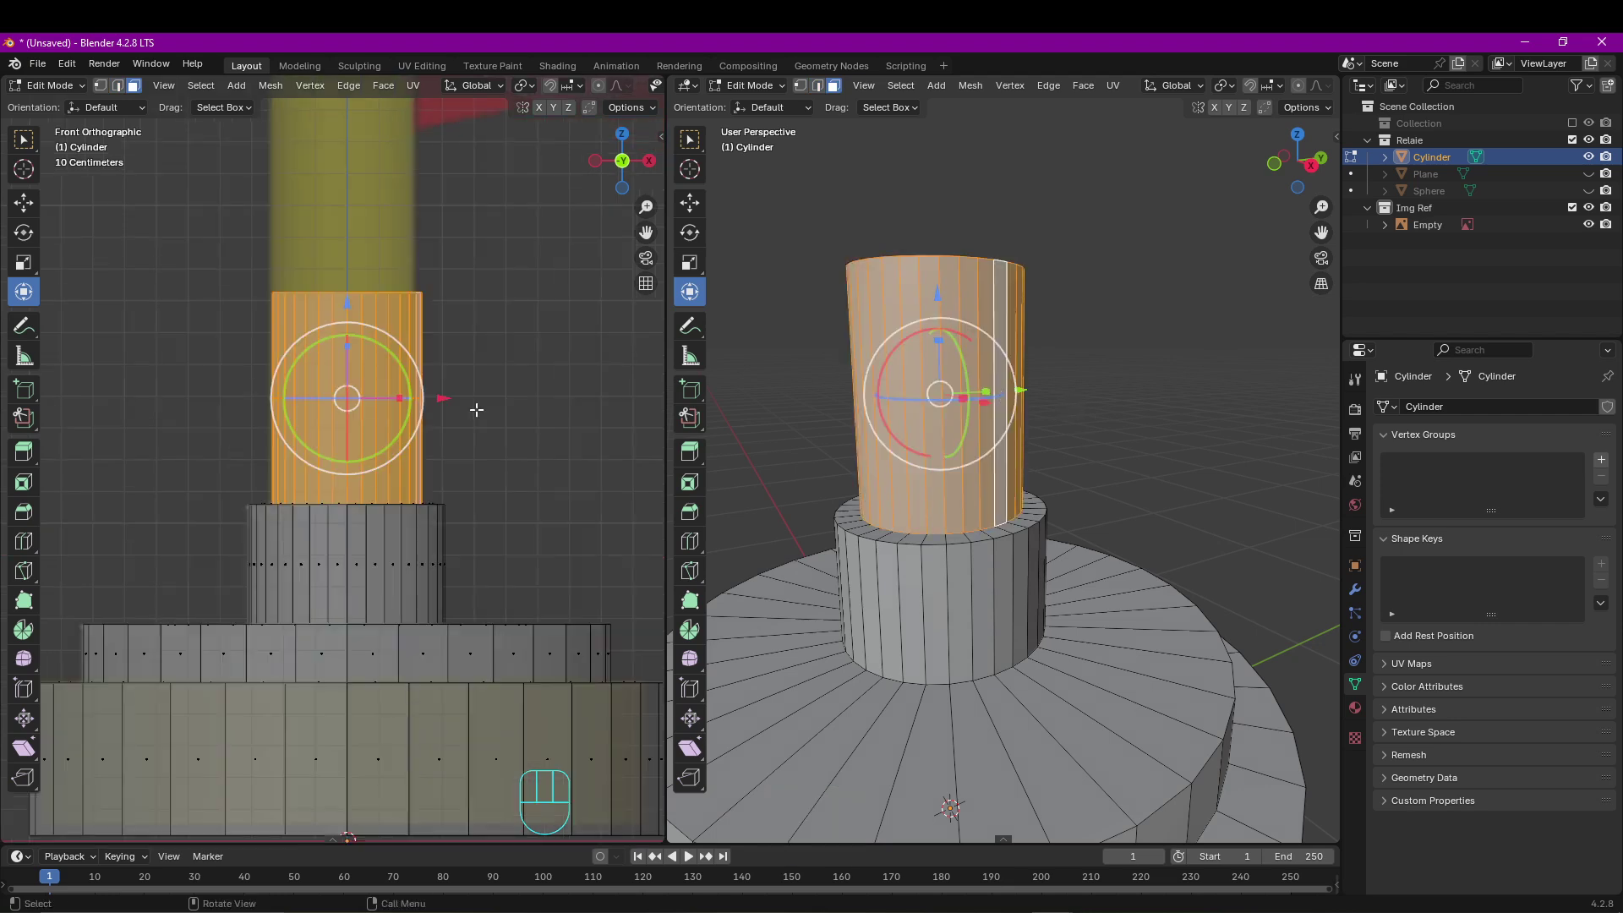
key("s")
key("shift+z")
left_click(479, 411)
scroll(975, 405, "down", 4)
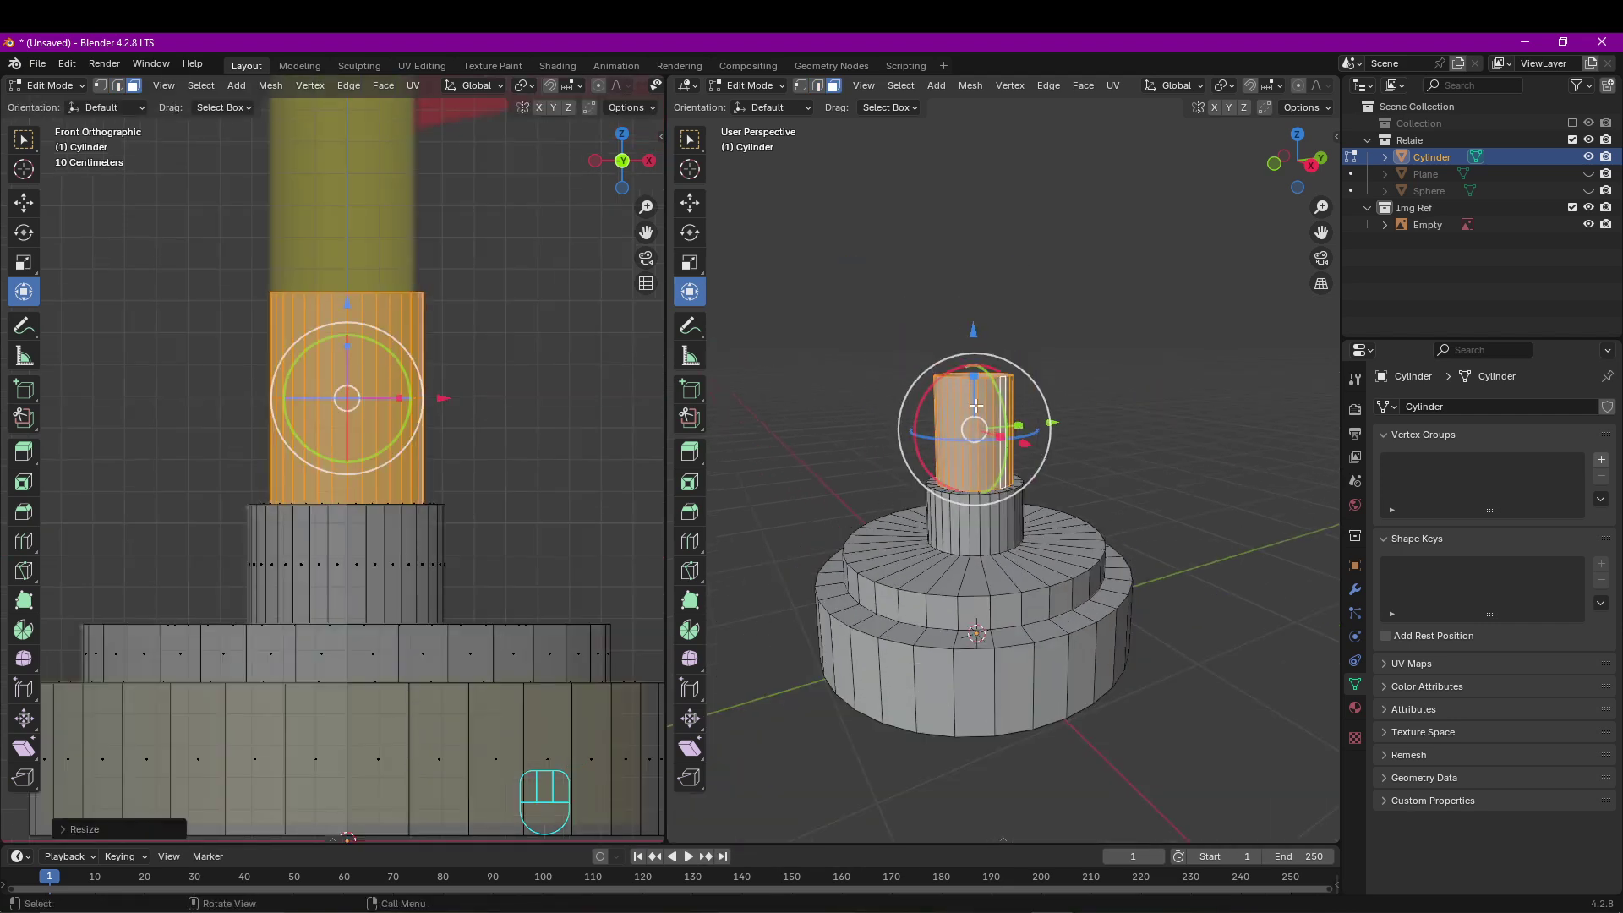
Raise the pole's top edge loop along Z to the underside of the reference's yellow ball.
key("2")
left_click(966, 378, "alt")
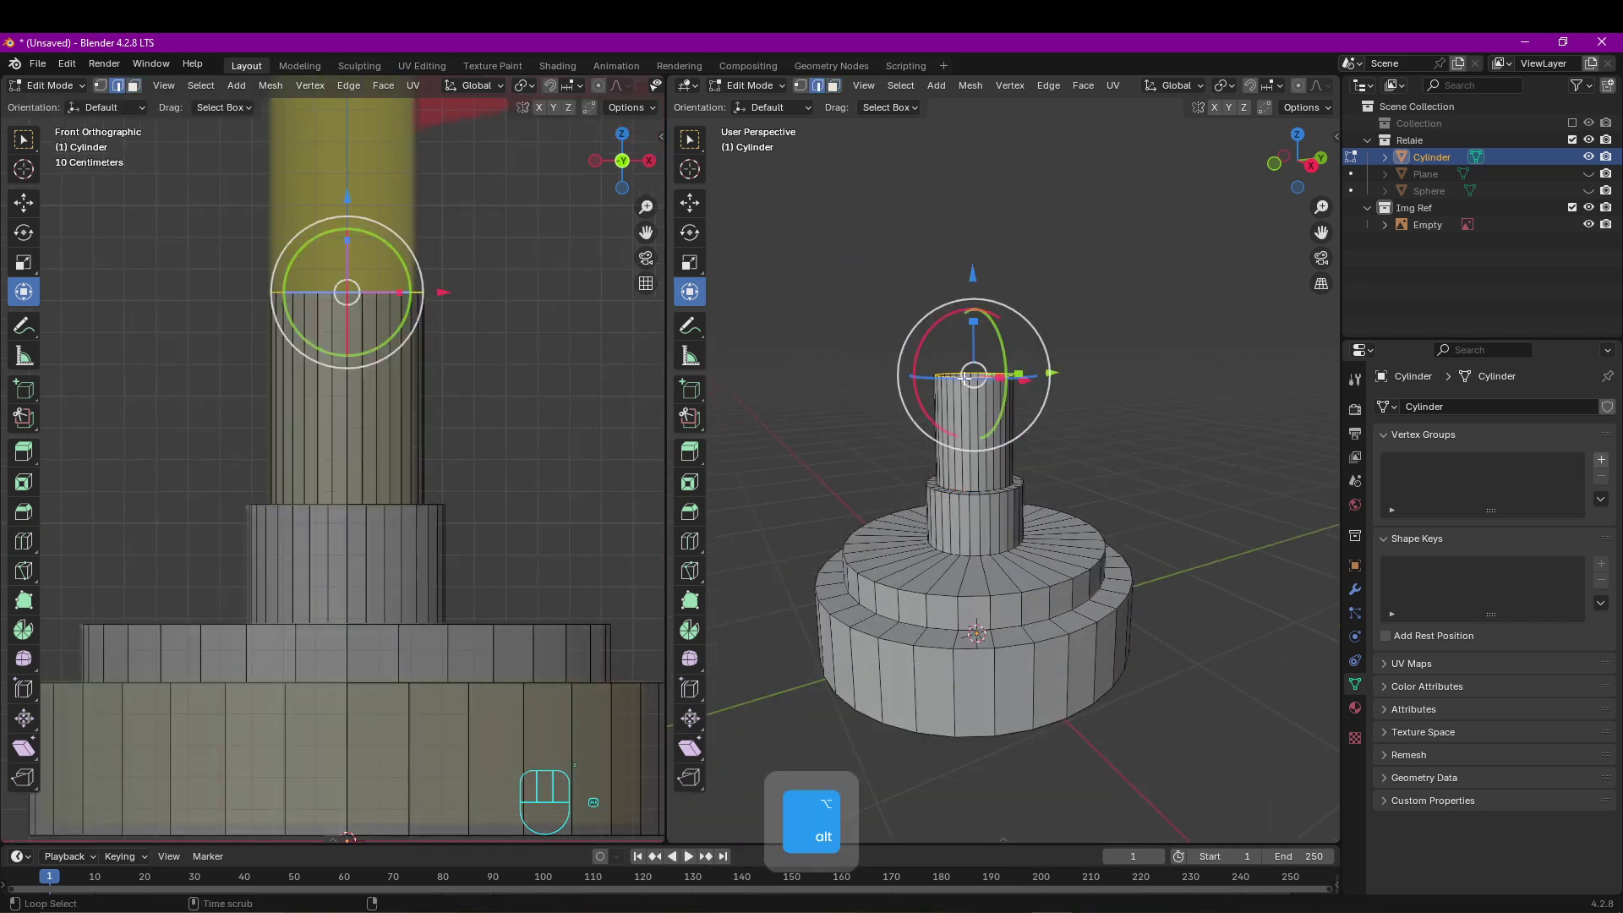
middle_click_drag(966, 378, 956, 479, "shift")
scroll(479, 507, "down", 4)
middle_click_drag(454, 441, 469, 671, "shift")
scroll(406, 550, "down", 1)
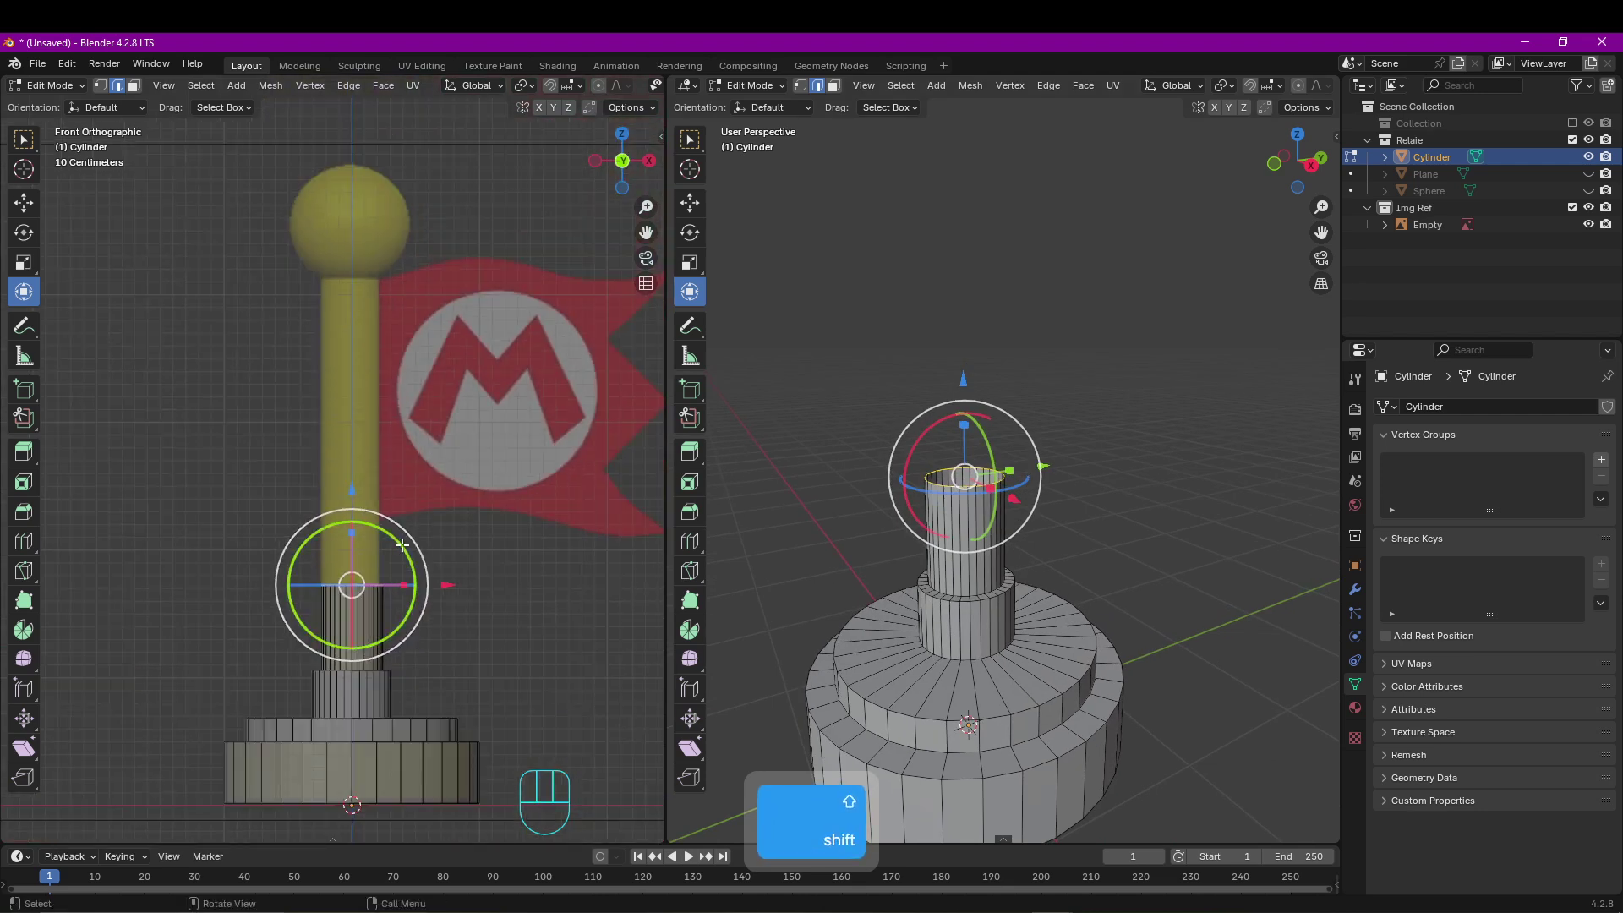
left_click_drag(355, 490, 385, 179)
scroll(392, 508, "down", 3)
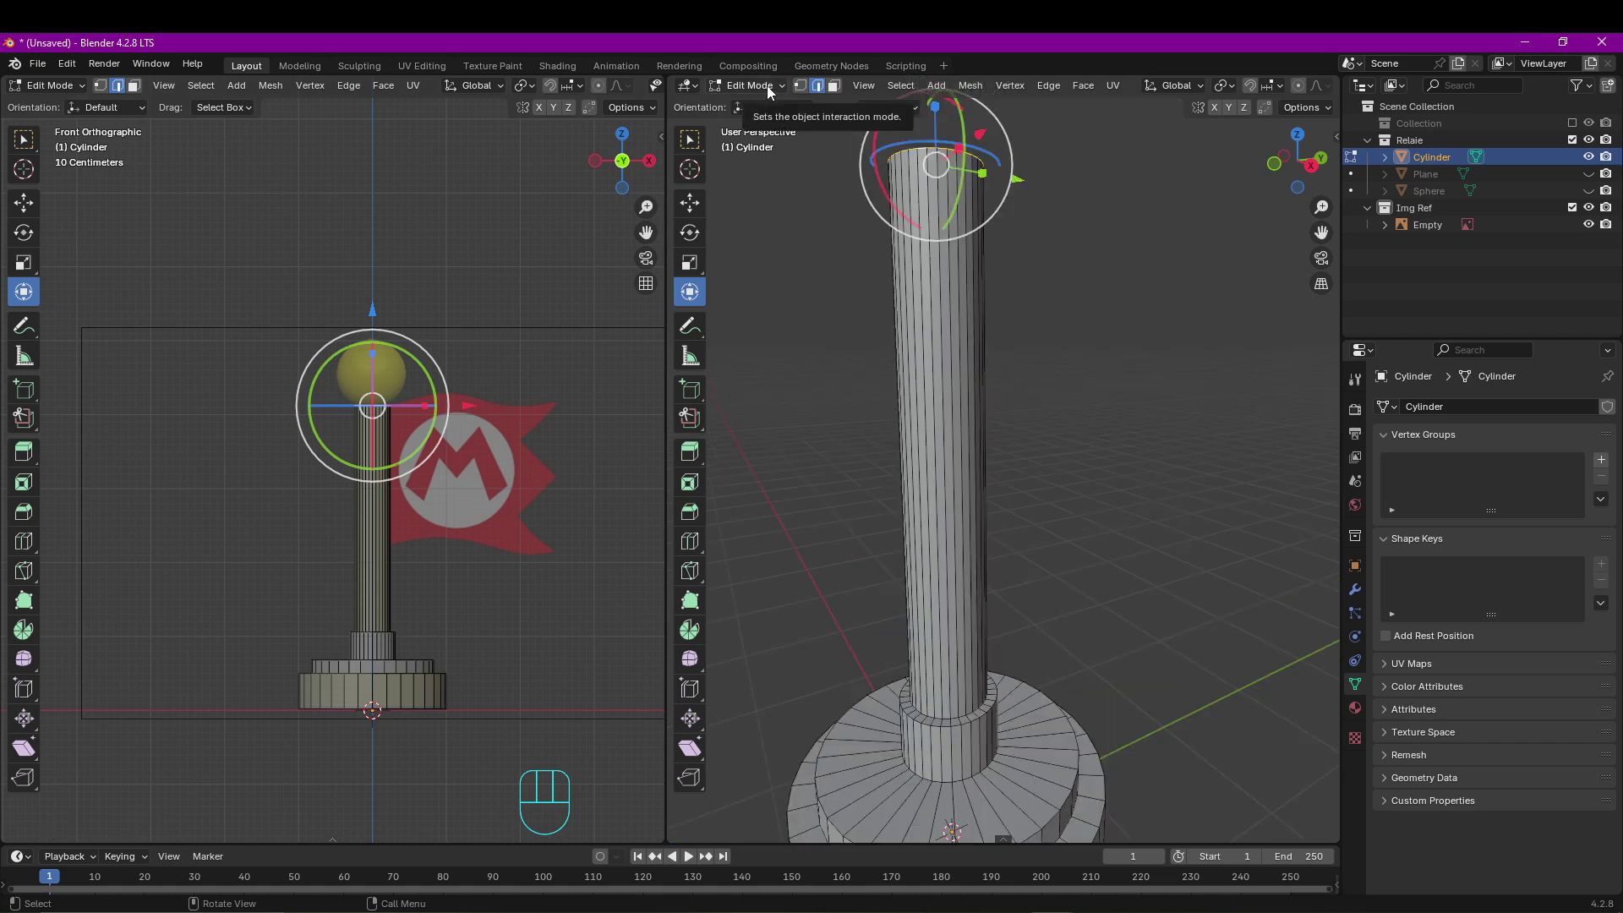
Return to Object Mode and apply Shade Smooth to the cylinder, inspecting the shading around the stepped base.
left_click(769, 88)
left_click(764, 105)
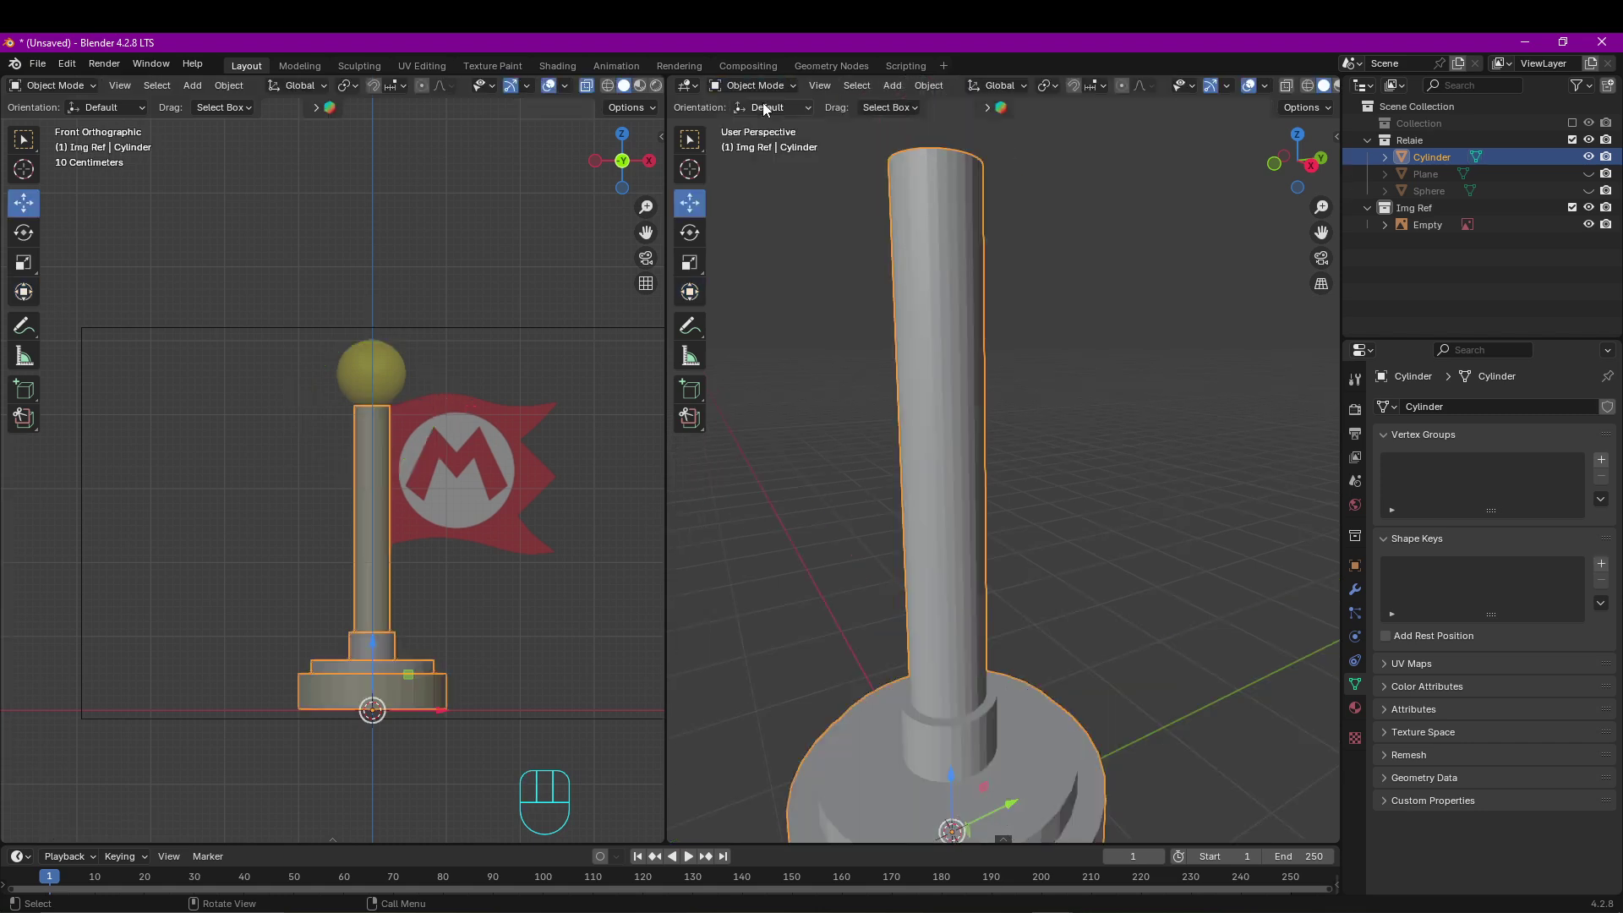
mouse_move(992, 413)
middle_mouse_down()
mouse_move(954, 429)
mouse_move(894, 393)
mouse_move(956, 393)
mouse_move(961, 417)
mouse_move(952, 353)
mouse_move(962, 405)
middle_mouse_up()
scroll(886, 382, "up", 2)
scroll(961, 417, "down", 2)
right_click(962, 406)
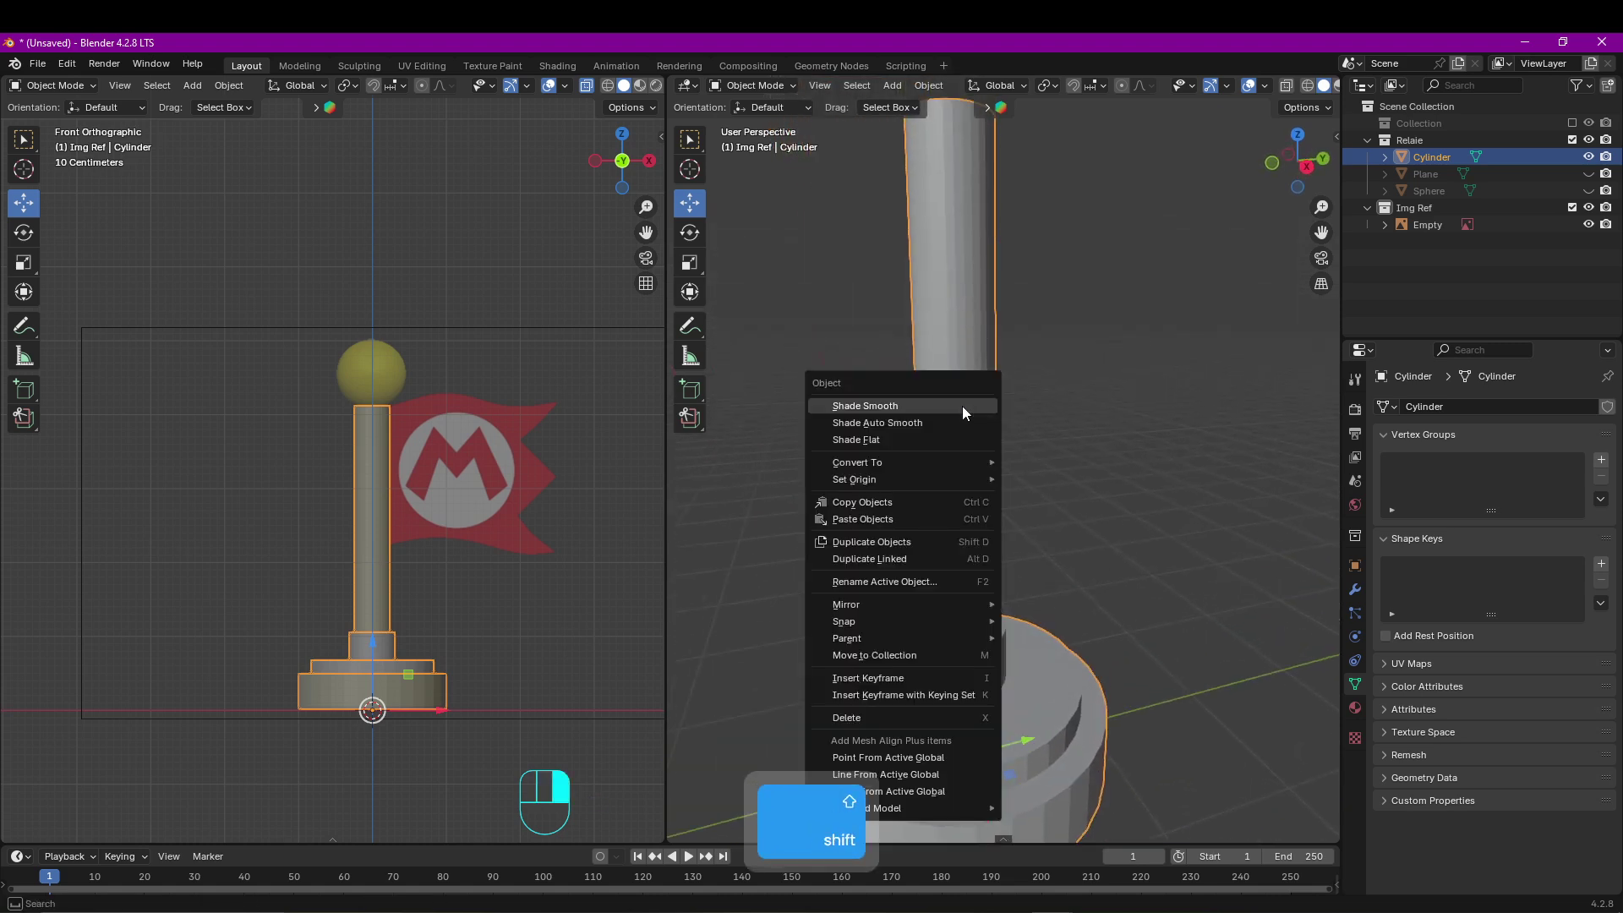
left_click(962, 406)
middle_click_drag(957, 580, 987, 404, "shift")
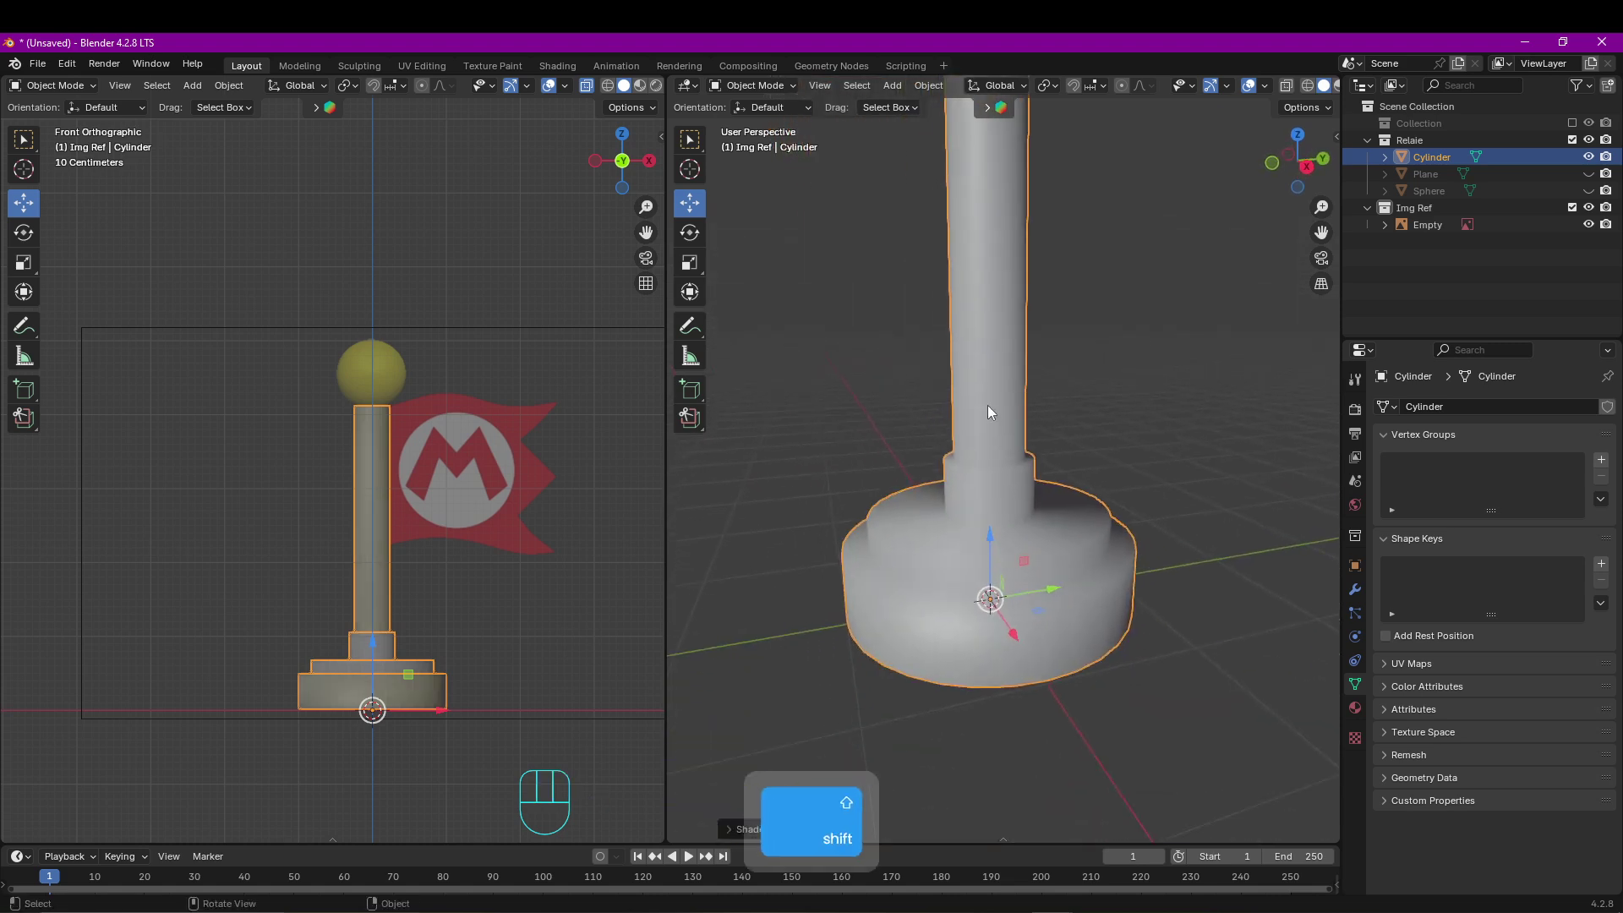
scroll(983, 535, "up", 3)
middle_click_drag(984, 536, 1025, 509)
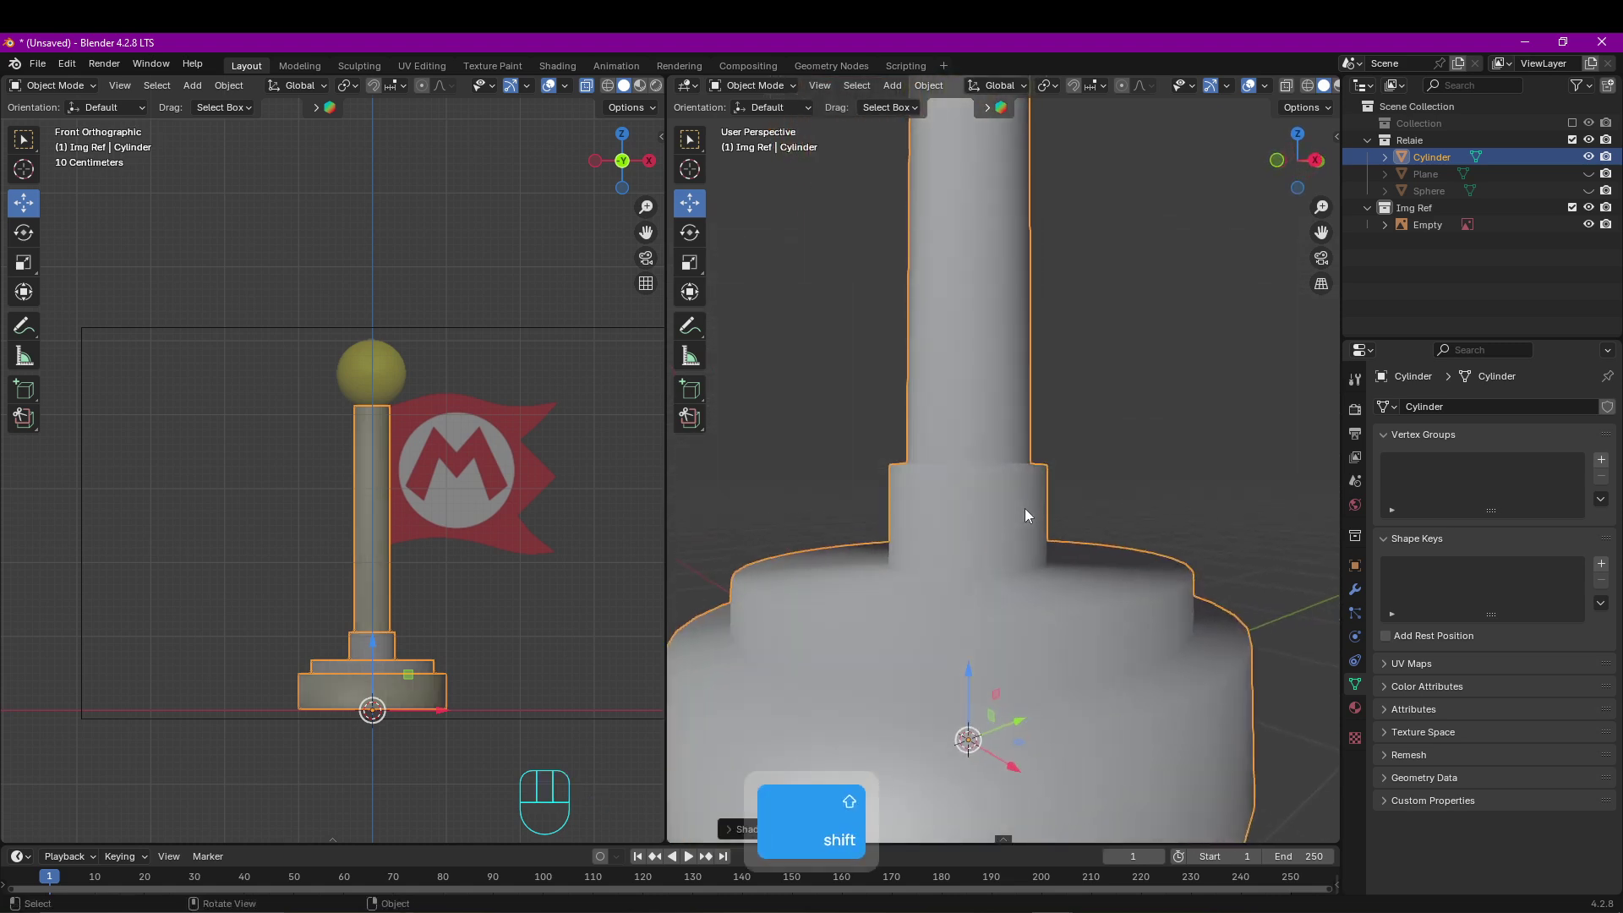
Switch the cylinder to flat shading and back to smooth shading to compare the two.
right_click(1133, 597)
left_click(1082, 522)
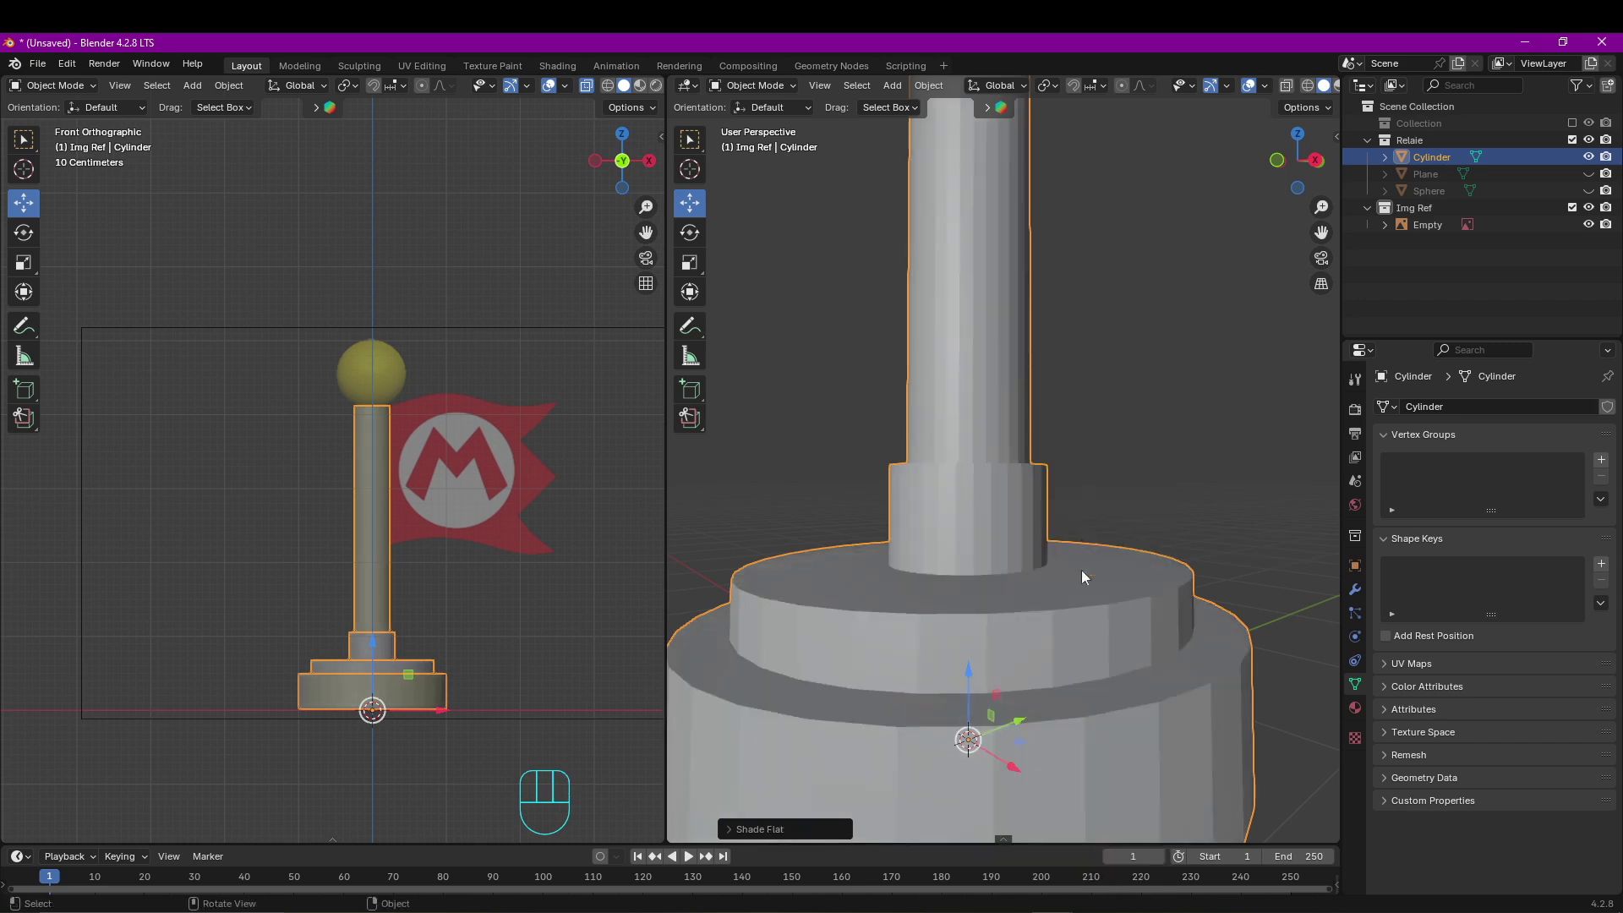
right_click(1083, 577)
left_click(1030, 487)
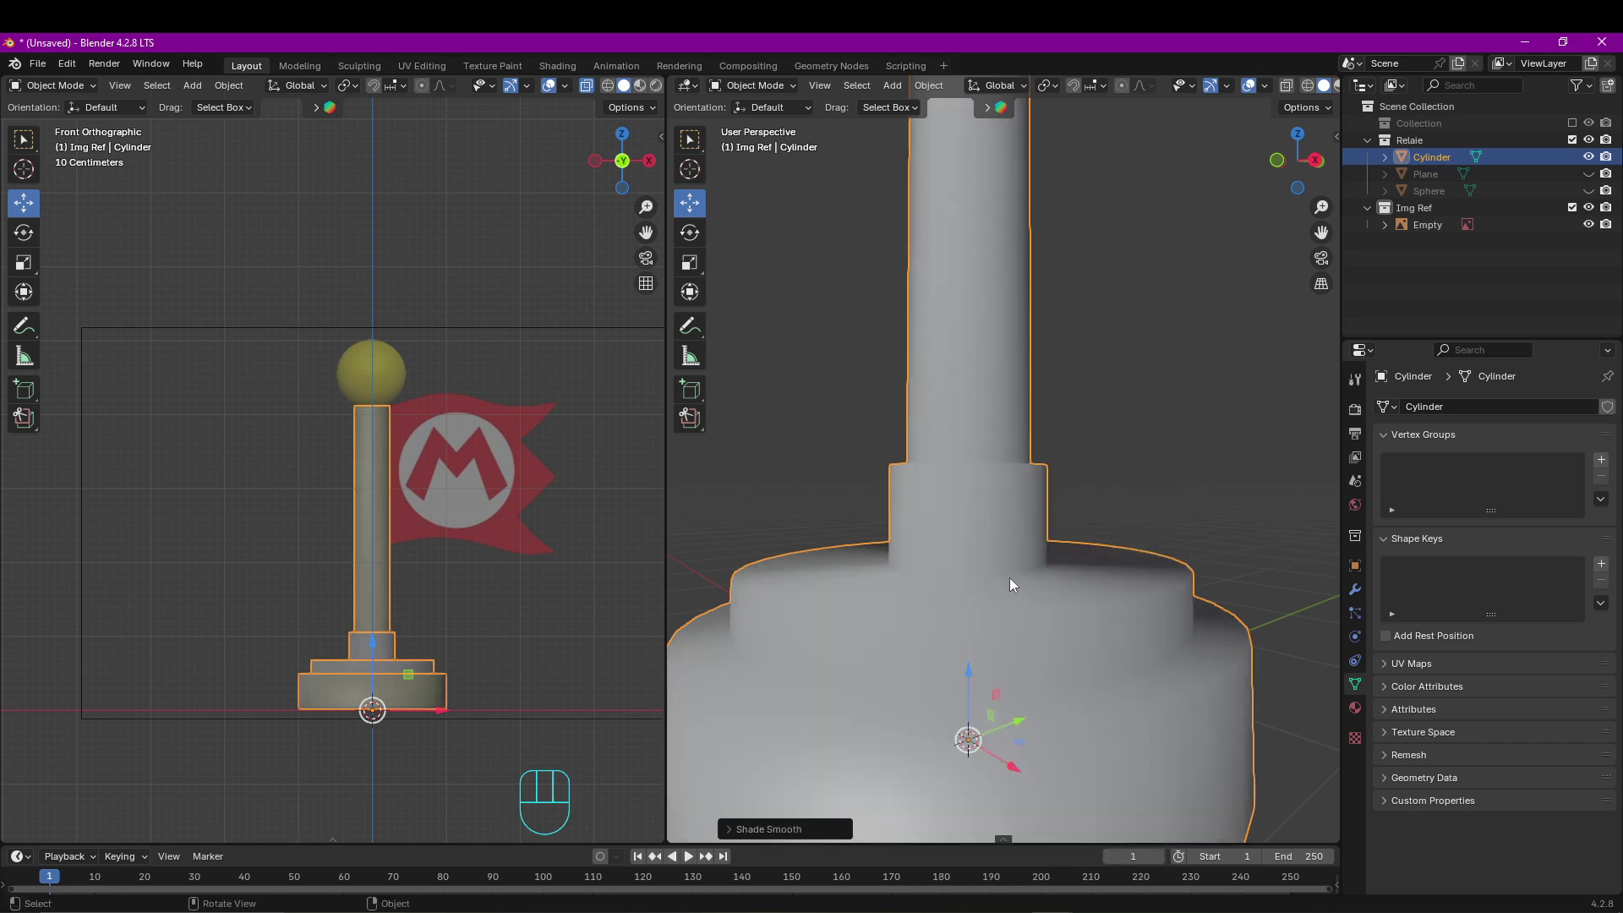
In Edit Mode, select the three horizontal face rings of the stepped base and pole collar and apply Shade Flat to them.
key("Tab")
middle_click_drag(1022, 601, 1002, 541, "shift")
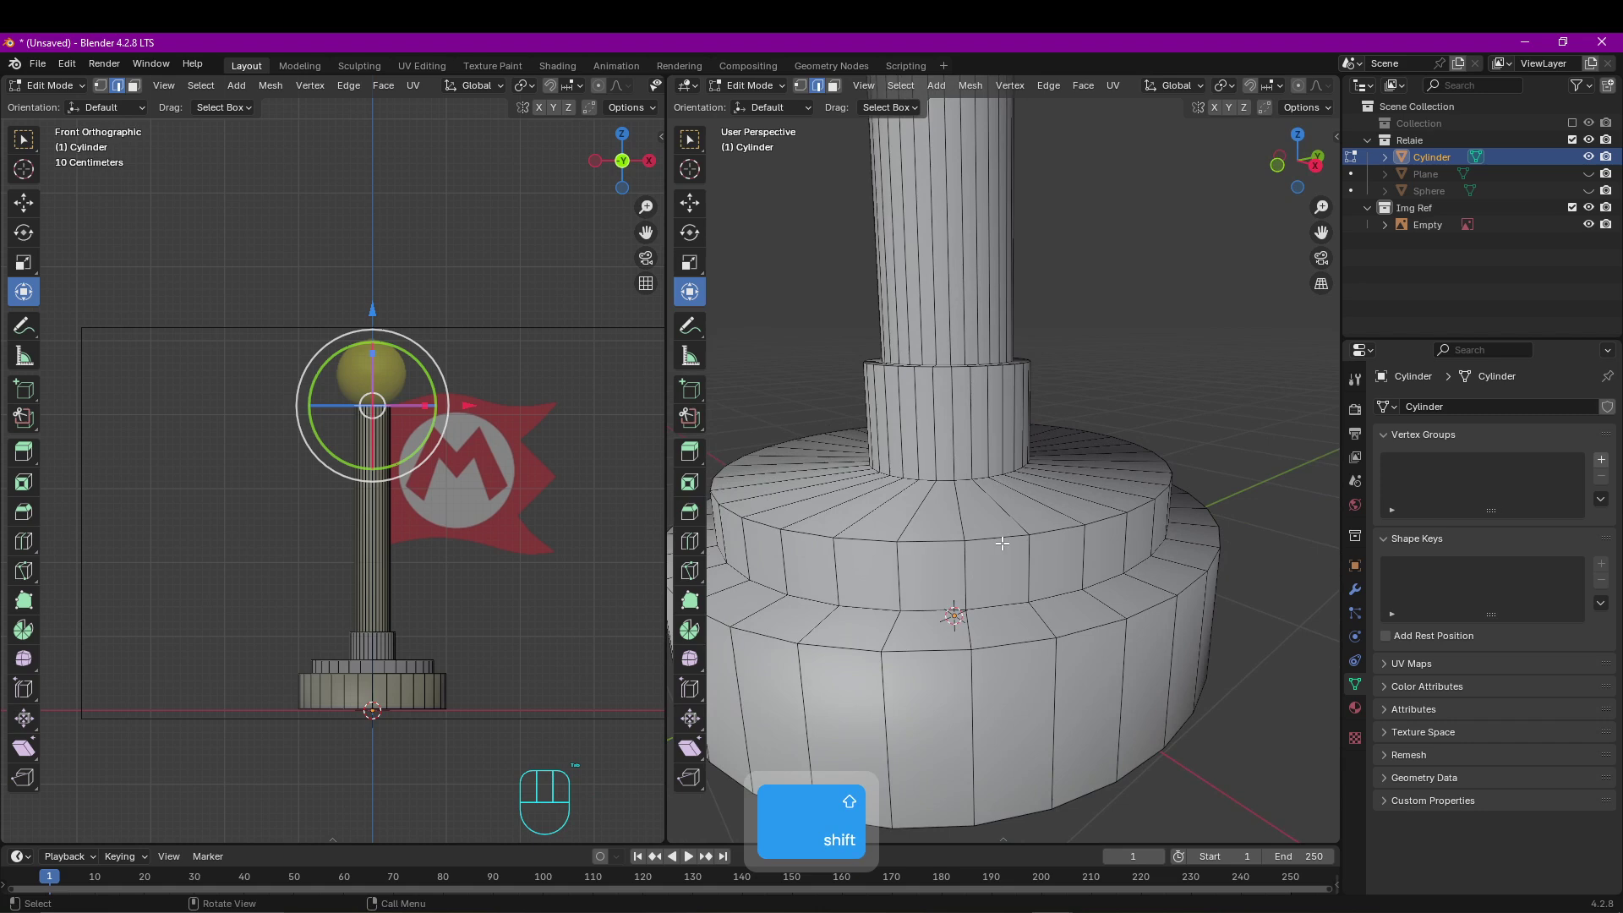
key("3")
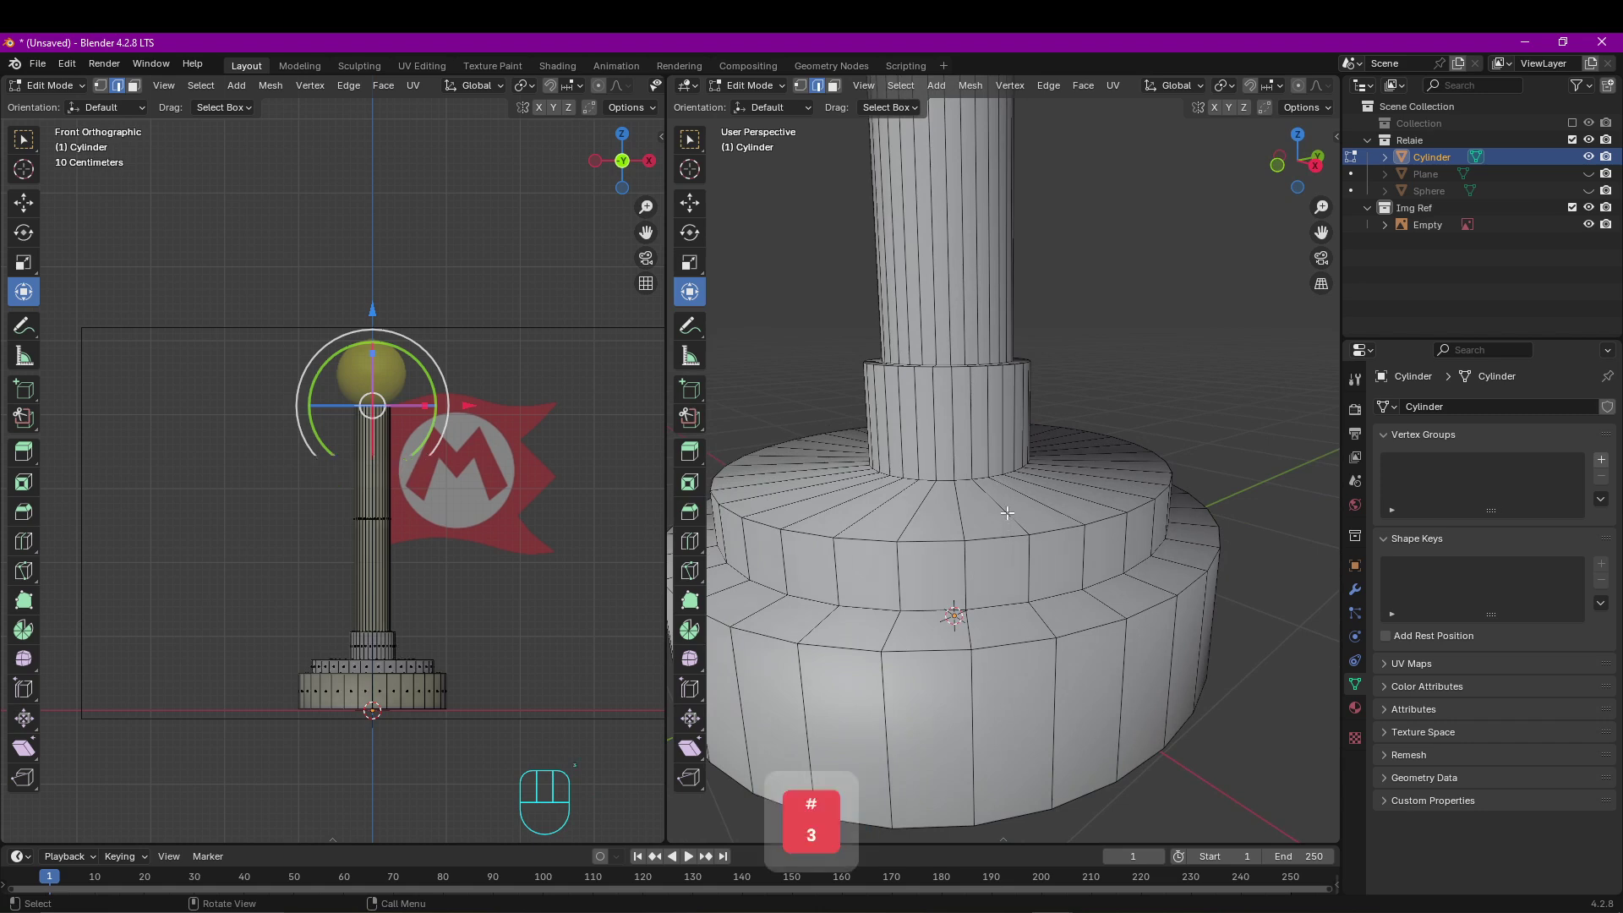
left_click(1015, 517, "alt")
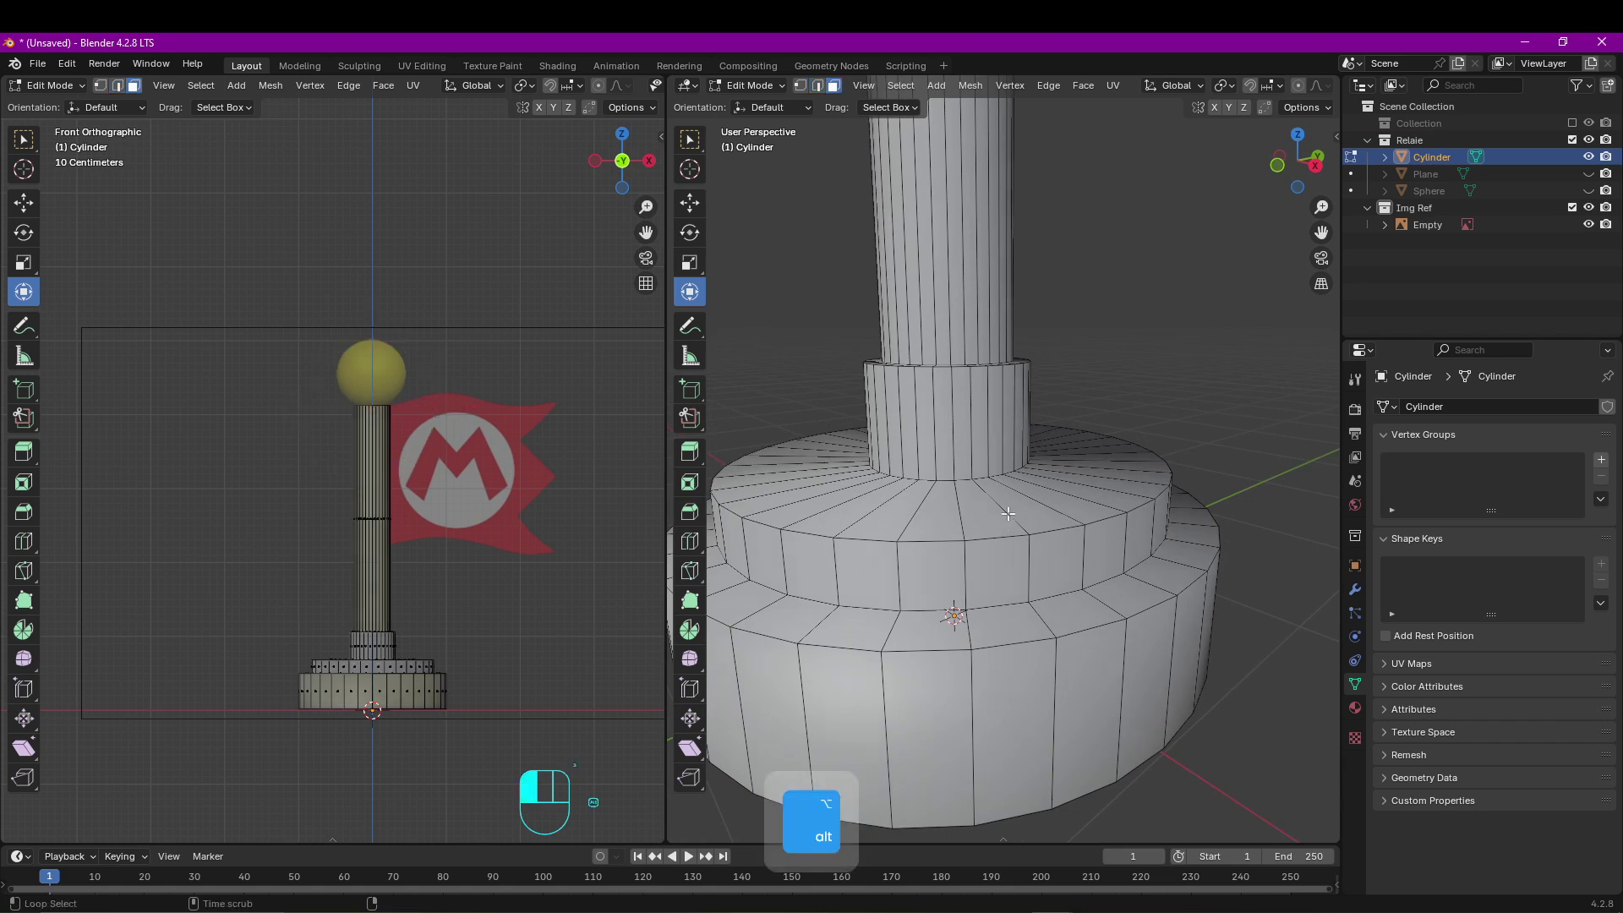
left_click(1032, 618, "alt+shift")
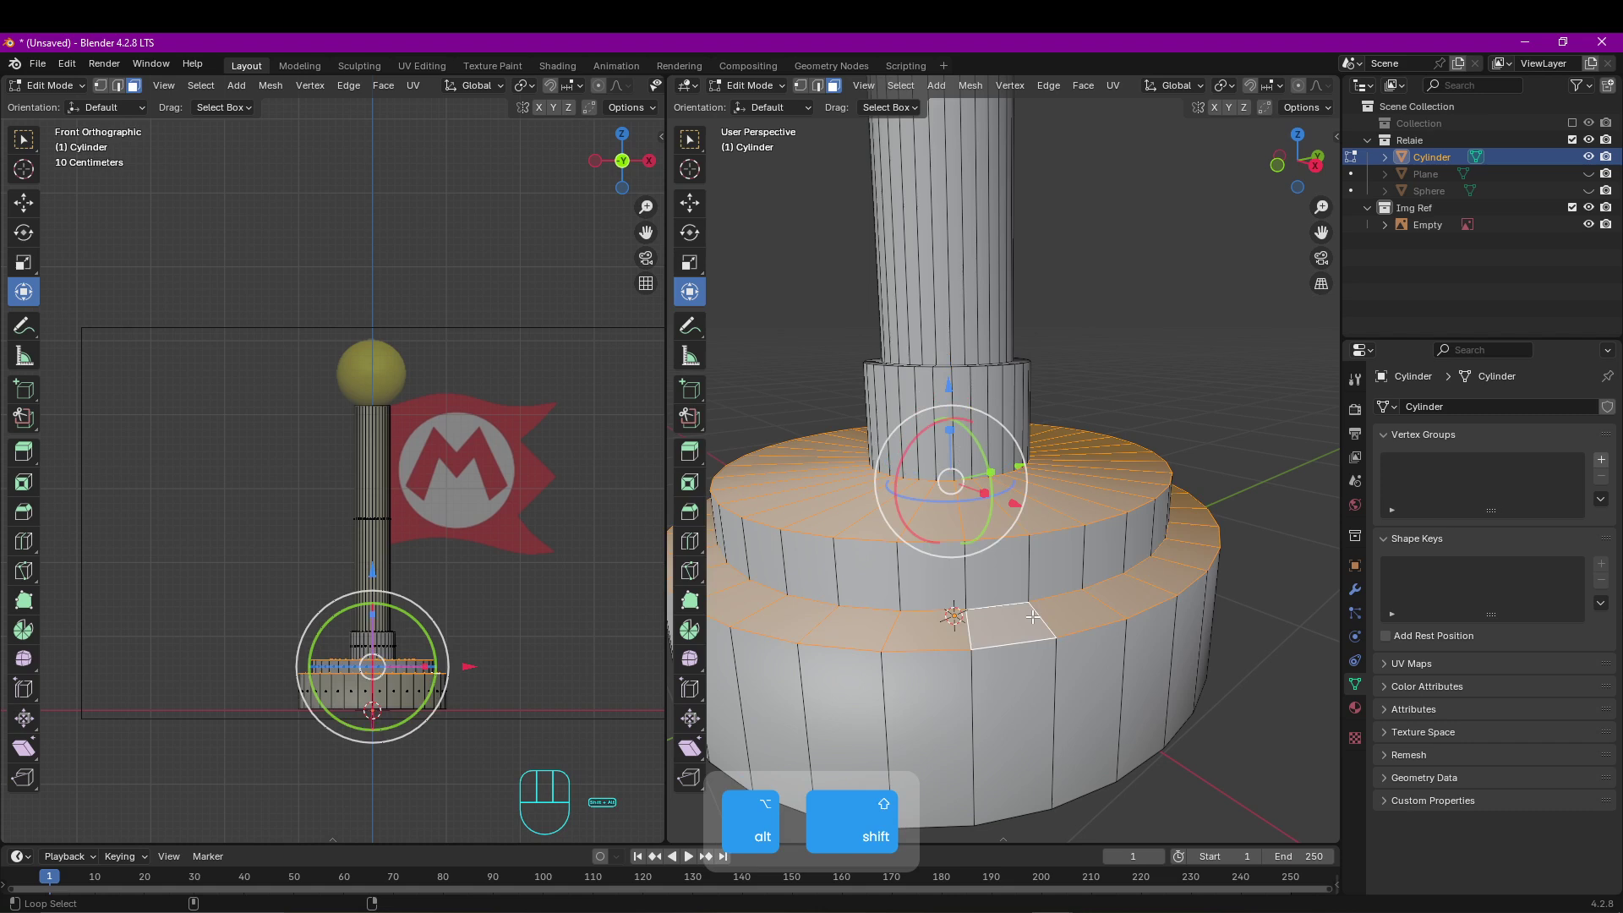
middle_click_drag(1032, 617, 1033, 678)
left_click(1010, 393, "alt+shift")
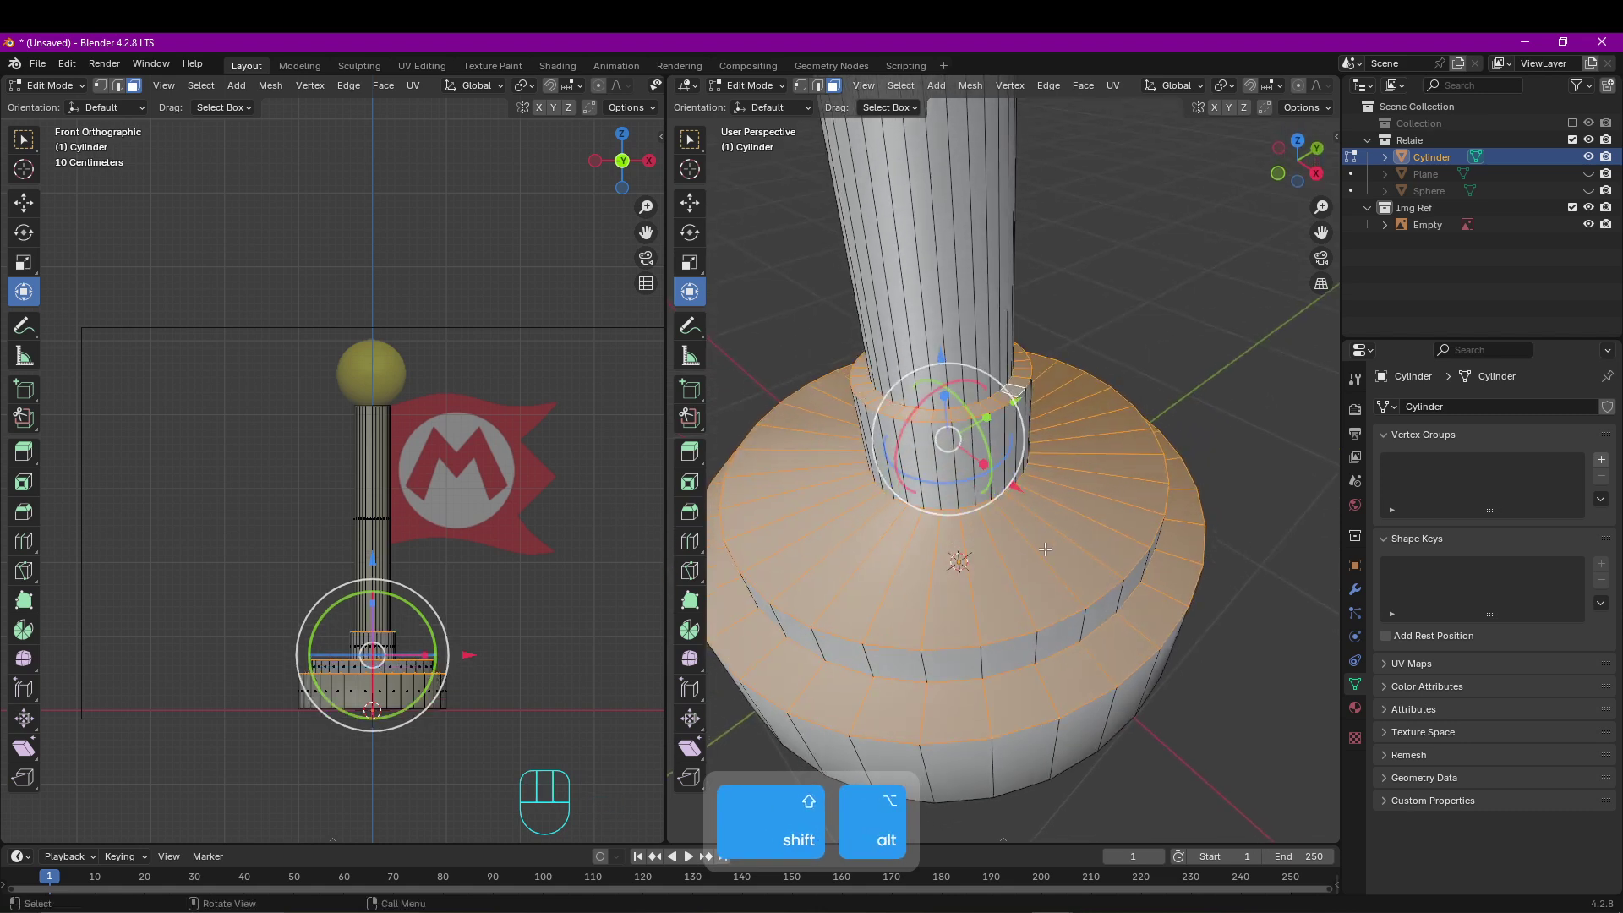
middle_click_drag(1045, 551, 1101, 512)
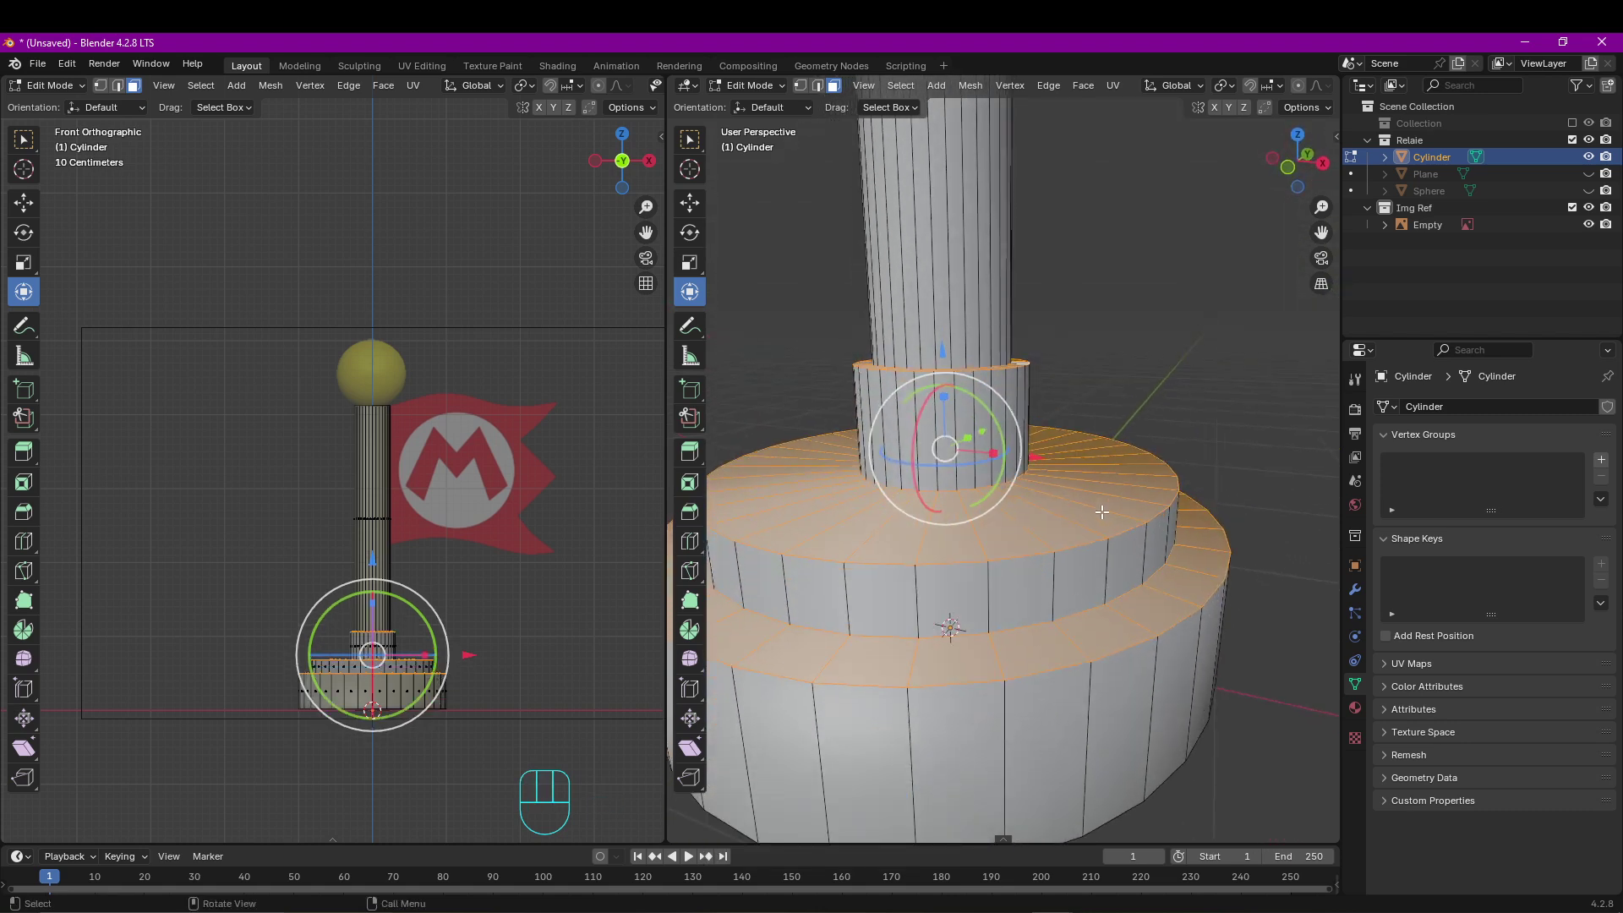
right_click(1102, 511)
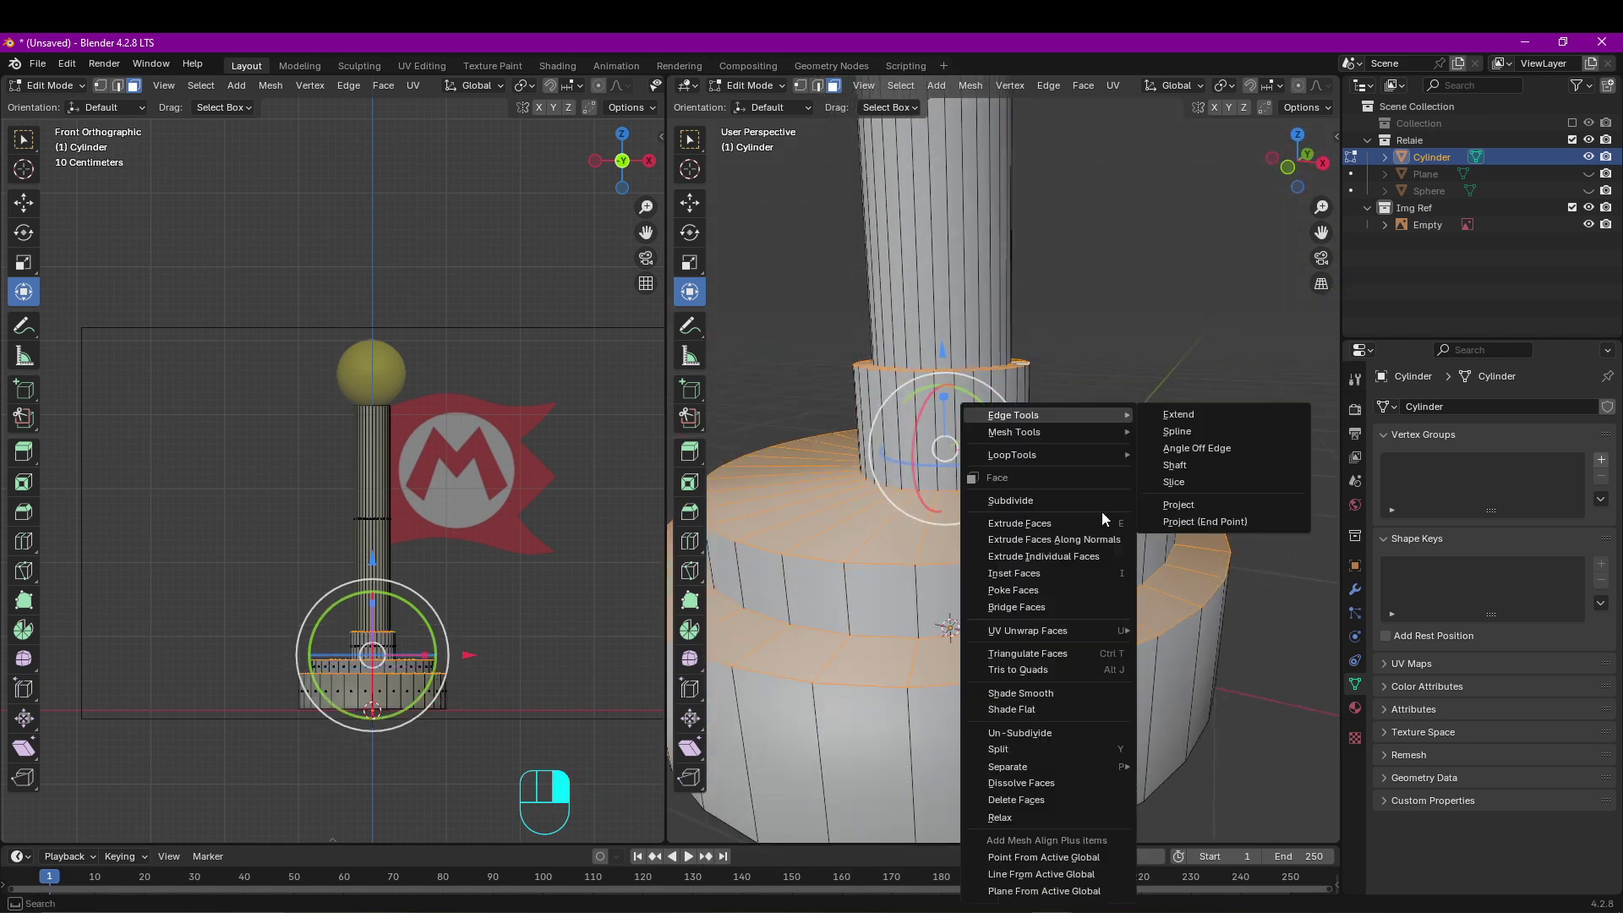
left_click(1054, 709)
Return to Object Mode, deselect the cylinder and inspect the shading of the stepped base and pole from several angles.
key("Tab")
scroll(1100, 496, "down", 5)
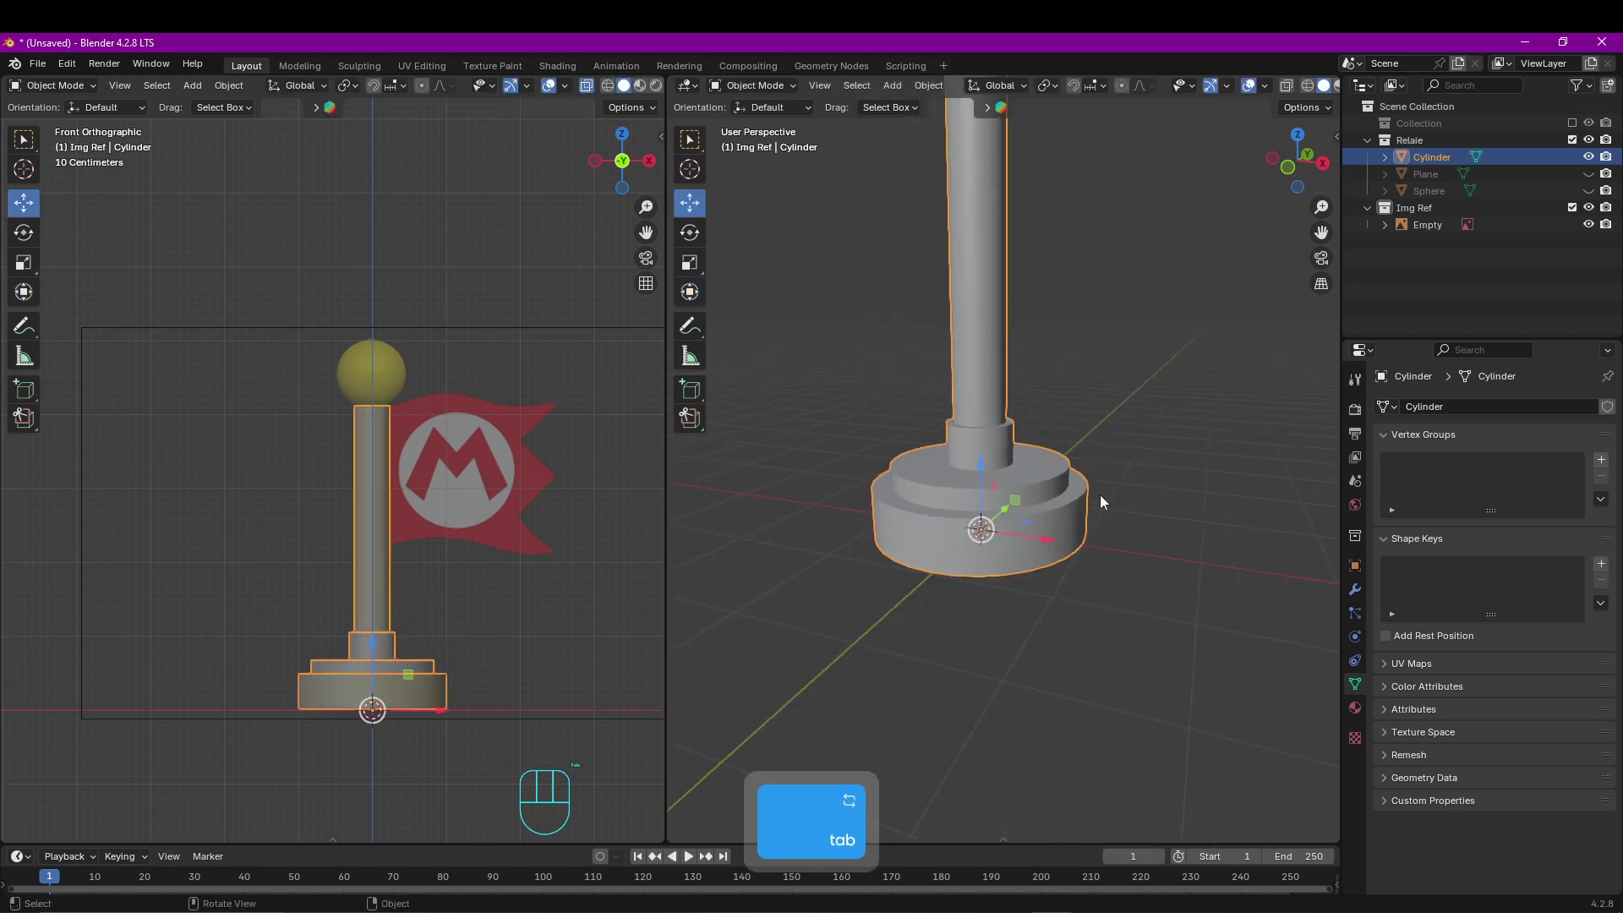
middle_click_drag(1090, 450, 1094, 499, "shift")
scroll(1158, 503, "up", 2)
left_click(1174, 497)
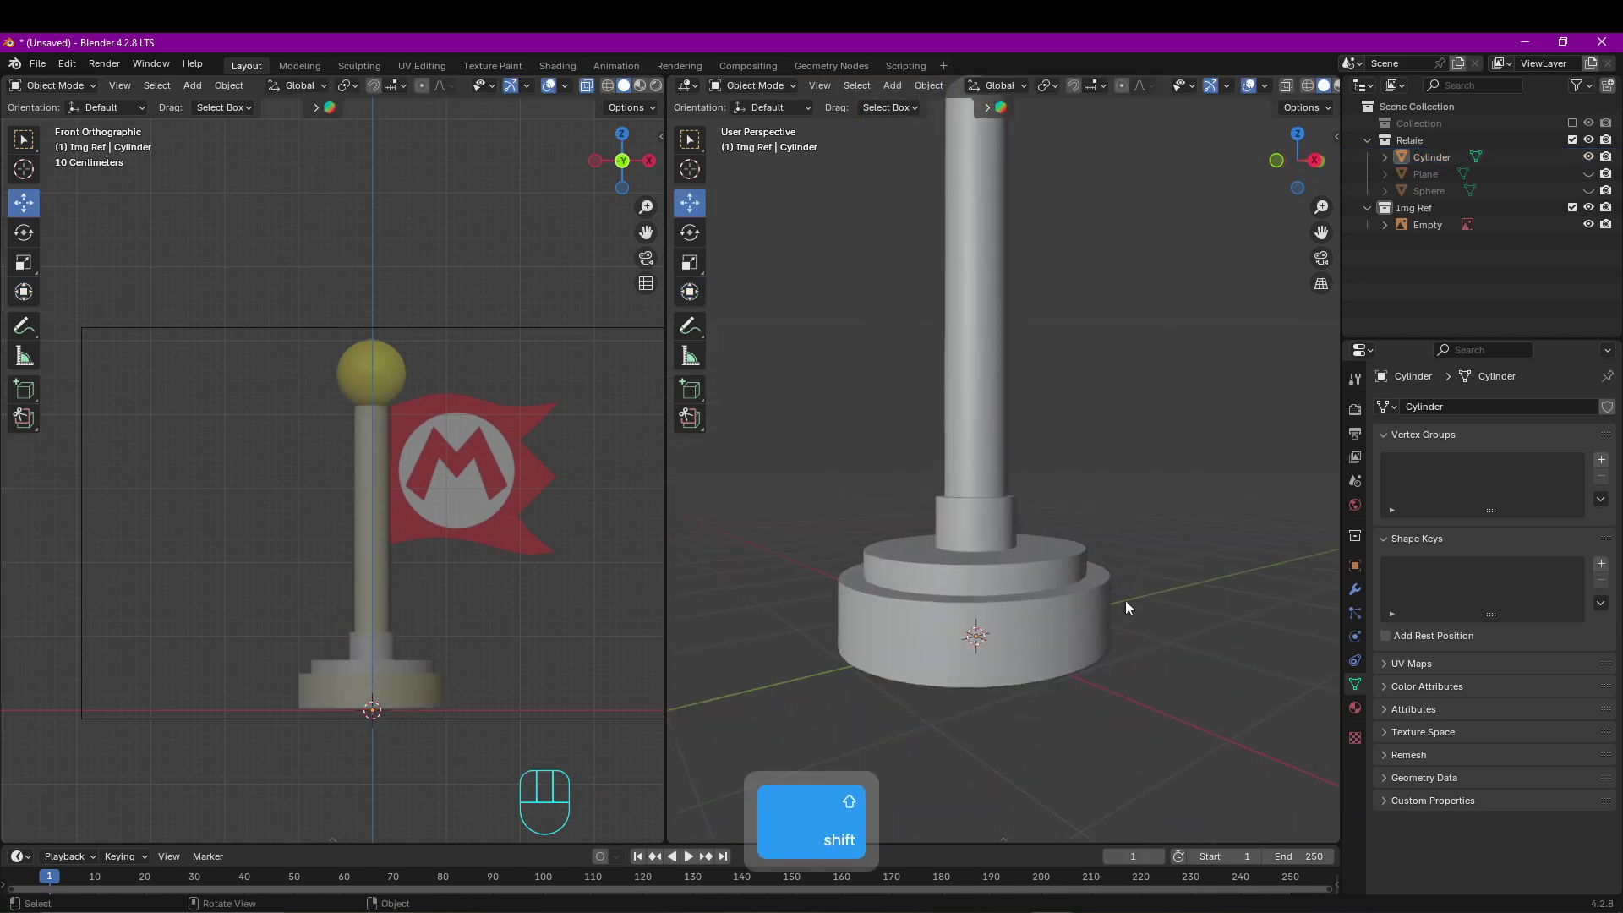
middle_click_drag(964, 577, 1033, 610)
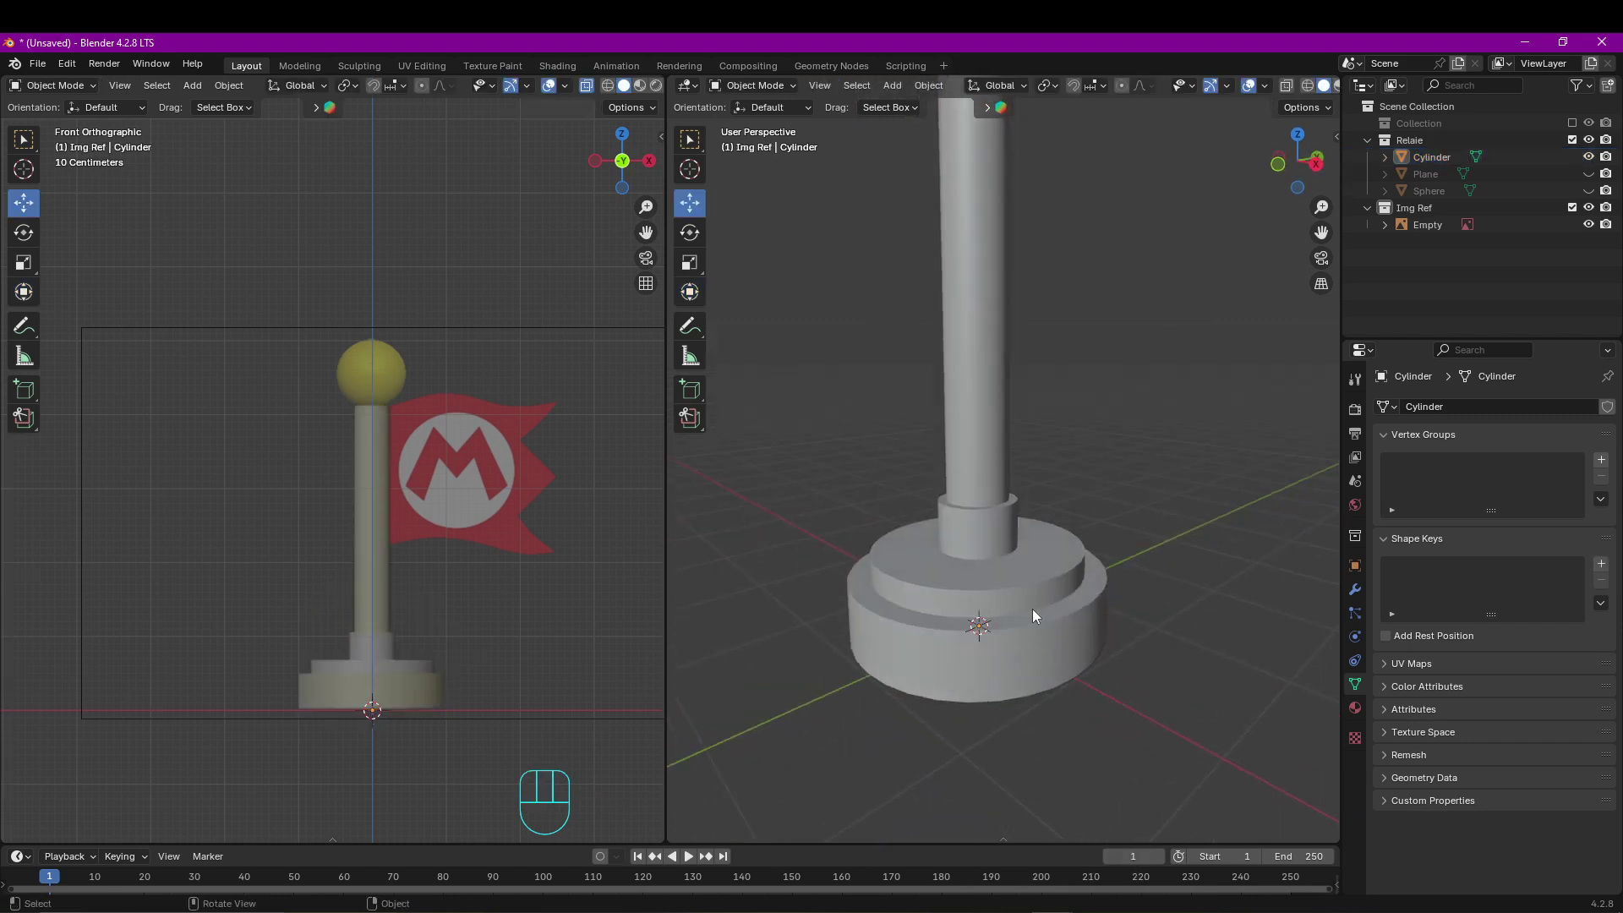
middle_click_drag(984, 501, 1093, 571)
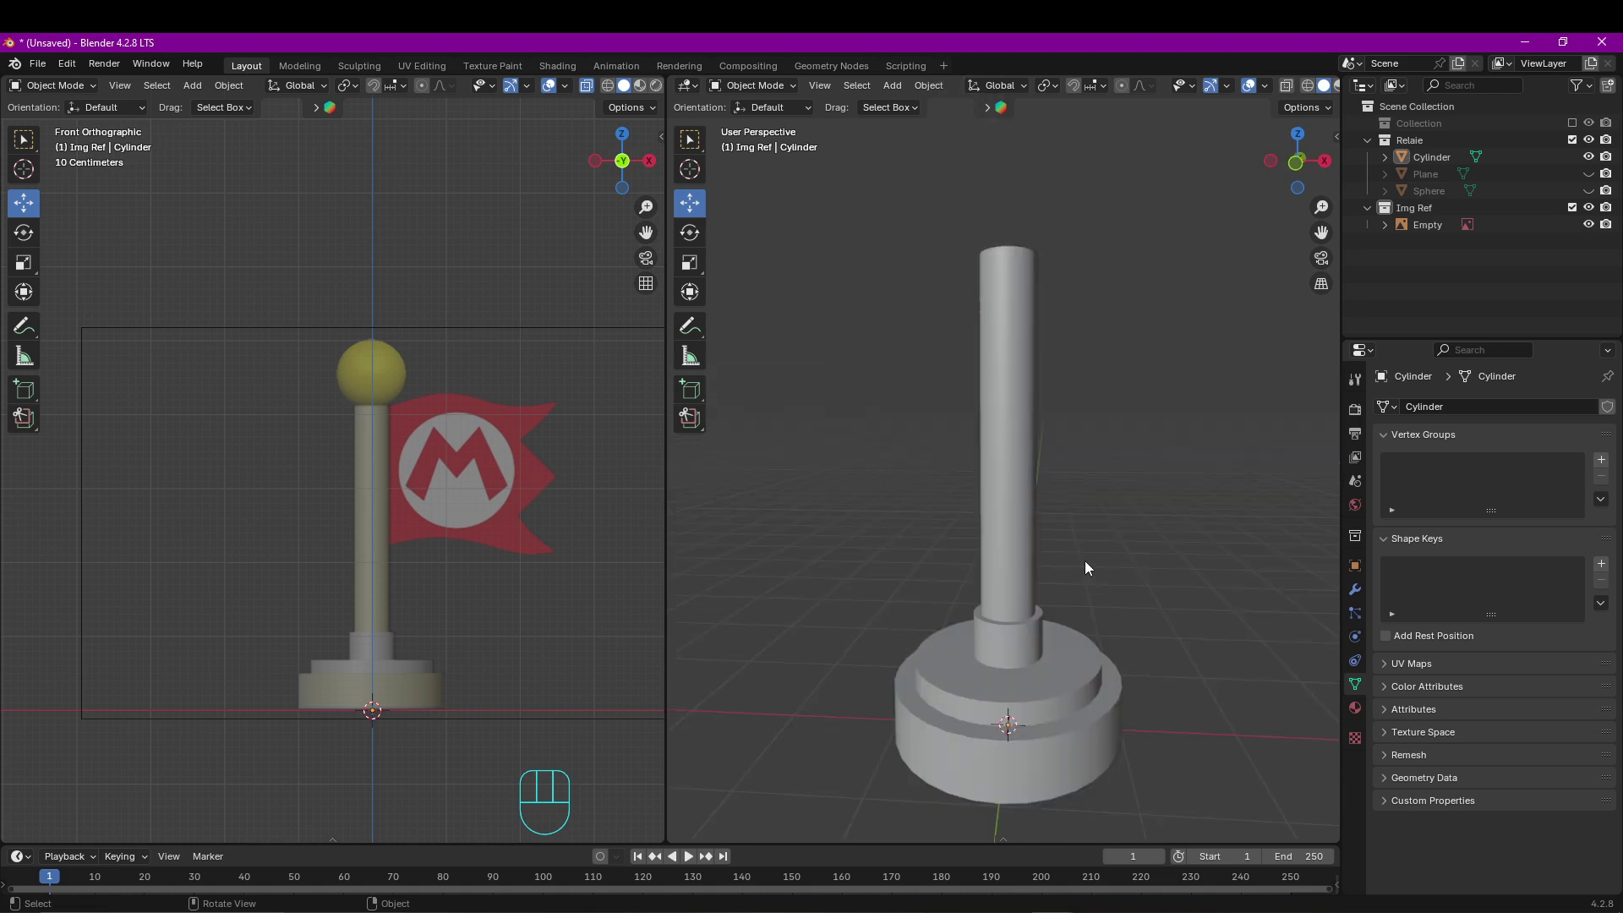
Unhide the sphere and raise it along Z to the top of the pole.
left_click(1588, 191)
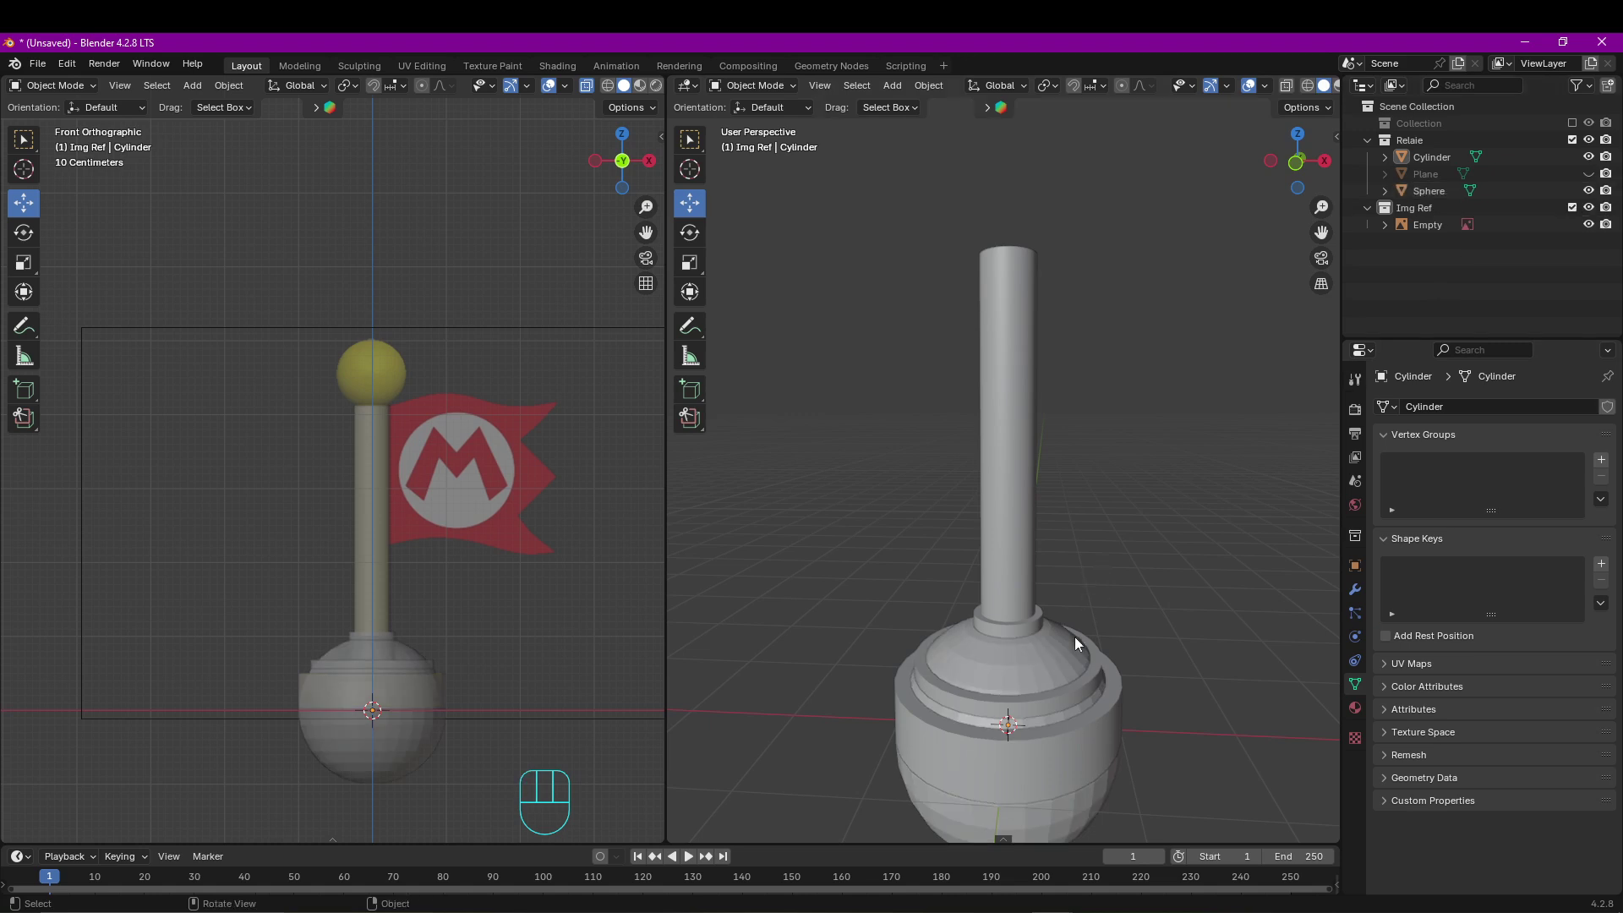
middle_click_drag(1073, 636, 1006, 735)
left_click(1024, 696)
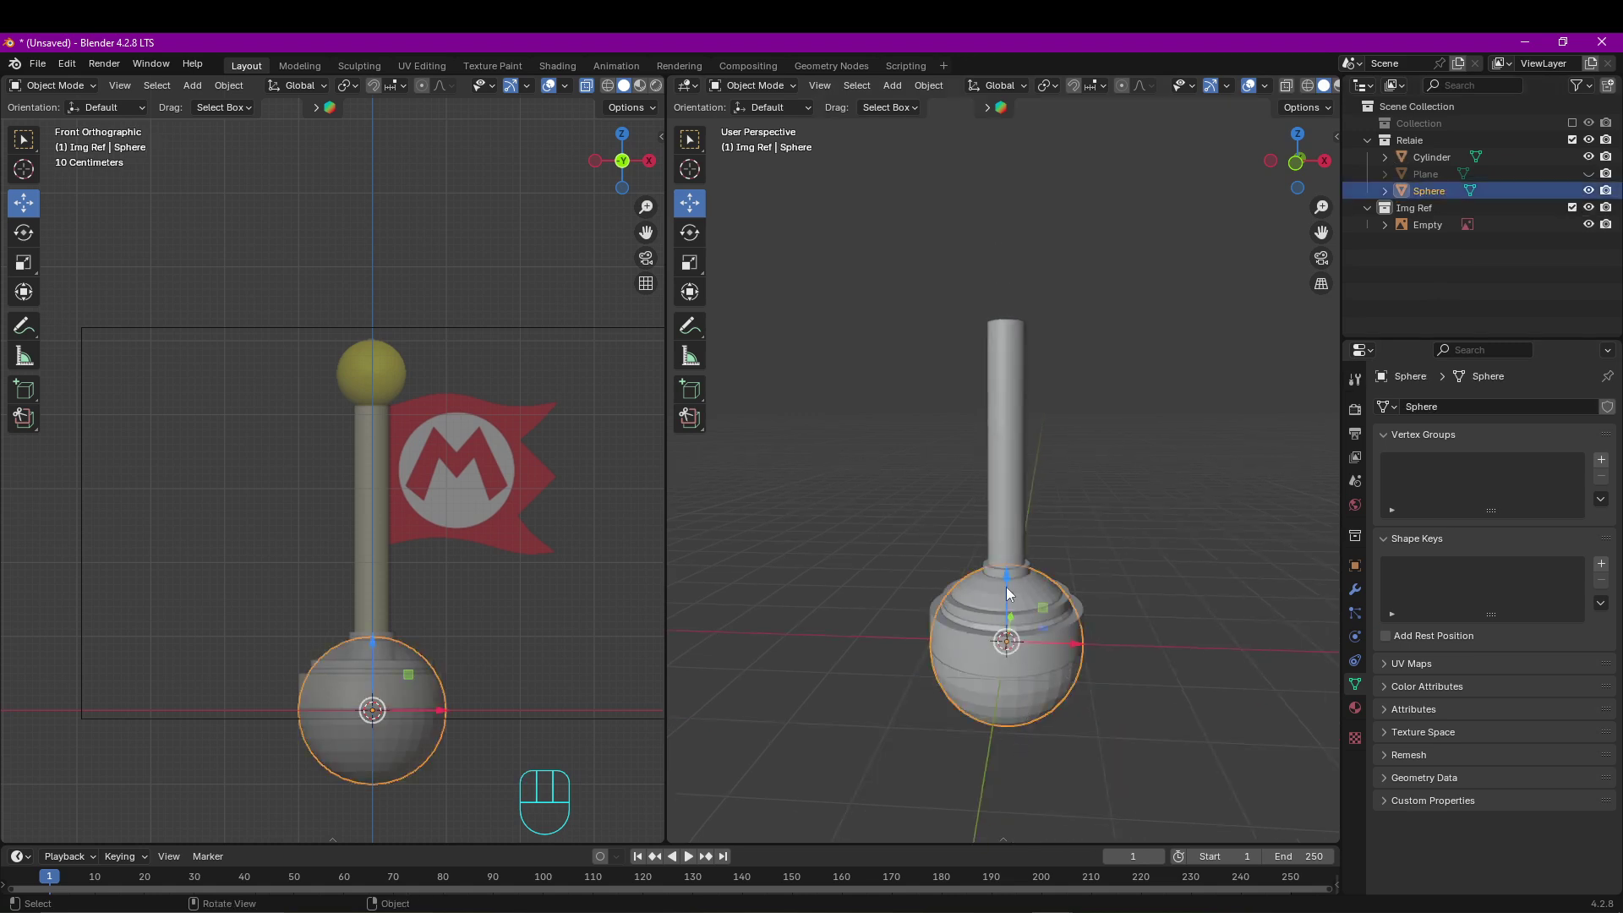
left_click_drag(1005, 593, 1066, 255)
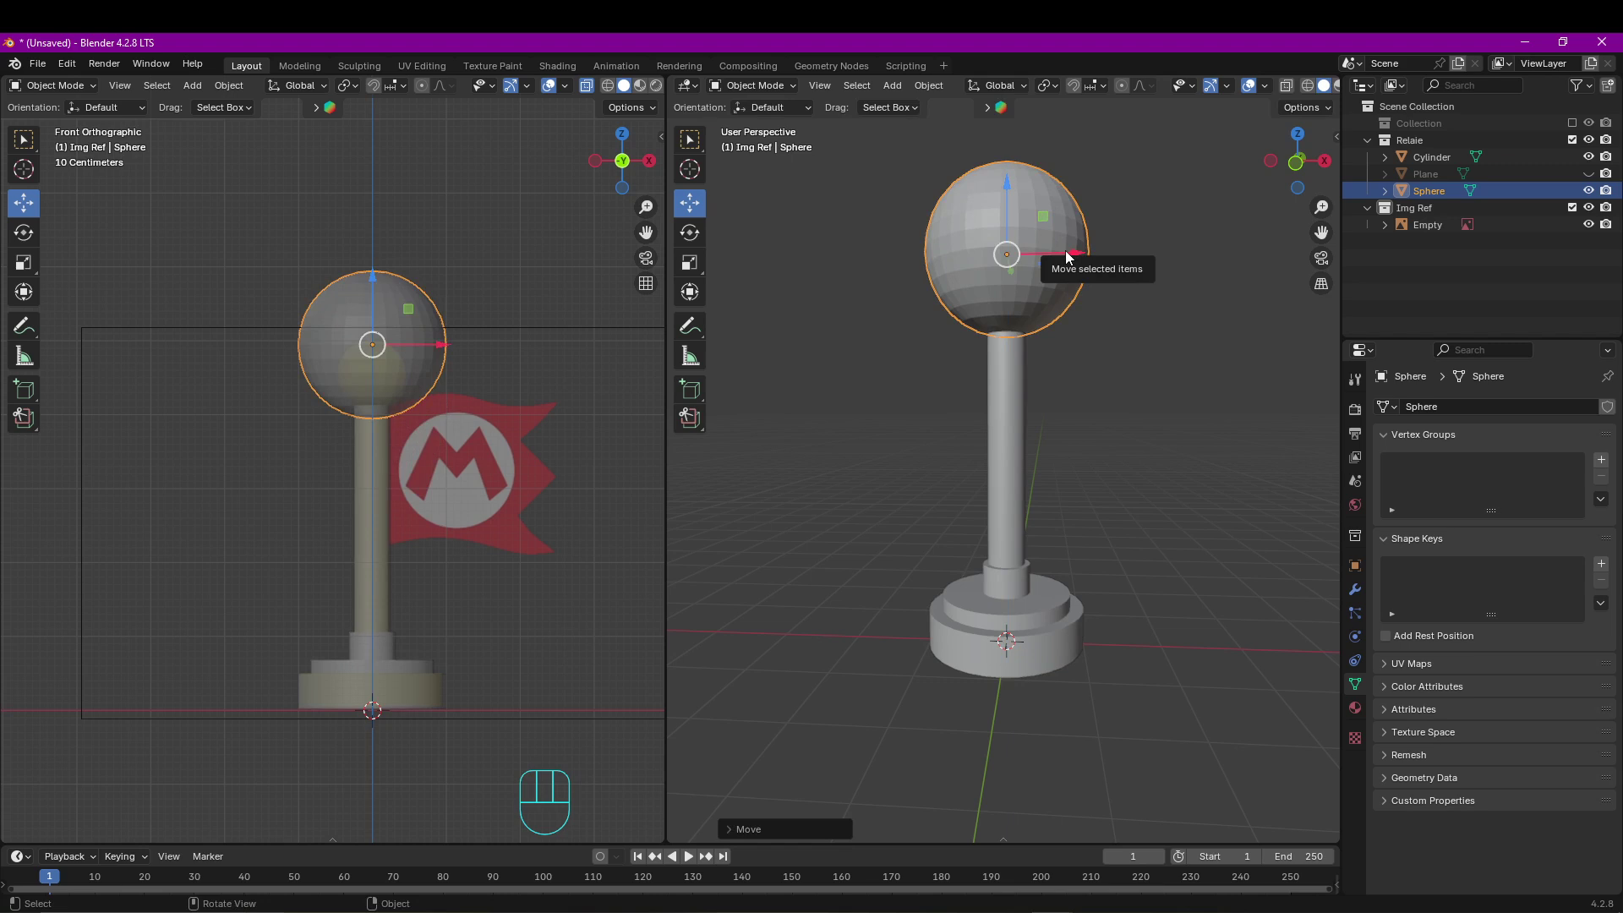
In Edit Mode, shrink the sphere to roughly the reference ball's size and lower it along Z onto the pole's top.
key("Tab")
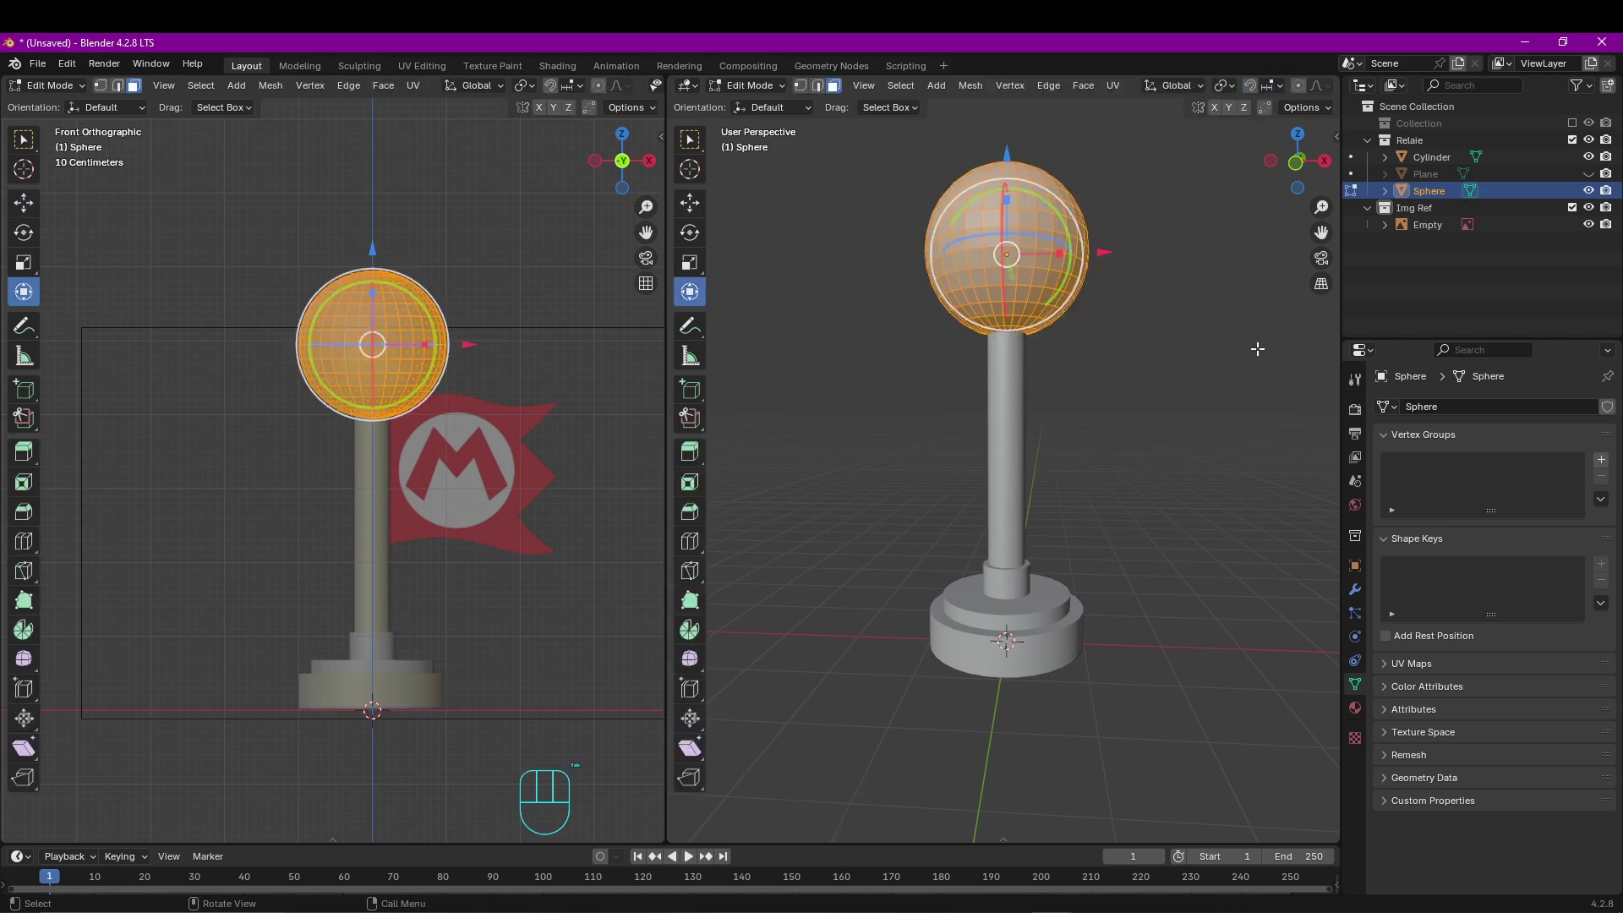
key("s")
left_click(1147, 309)
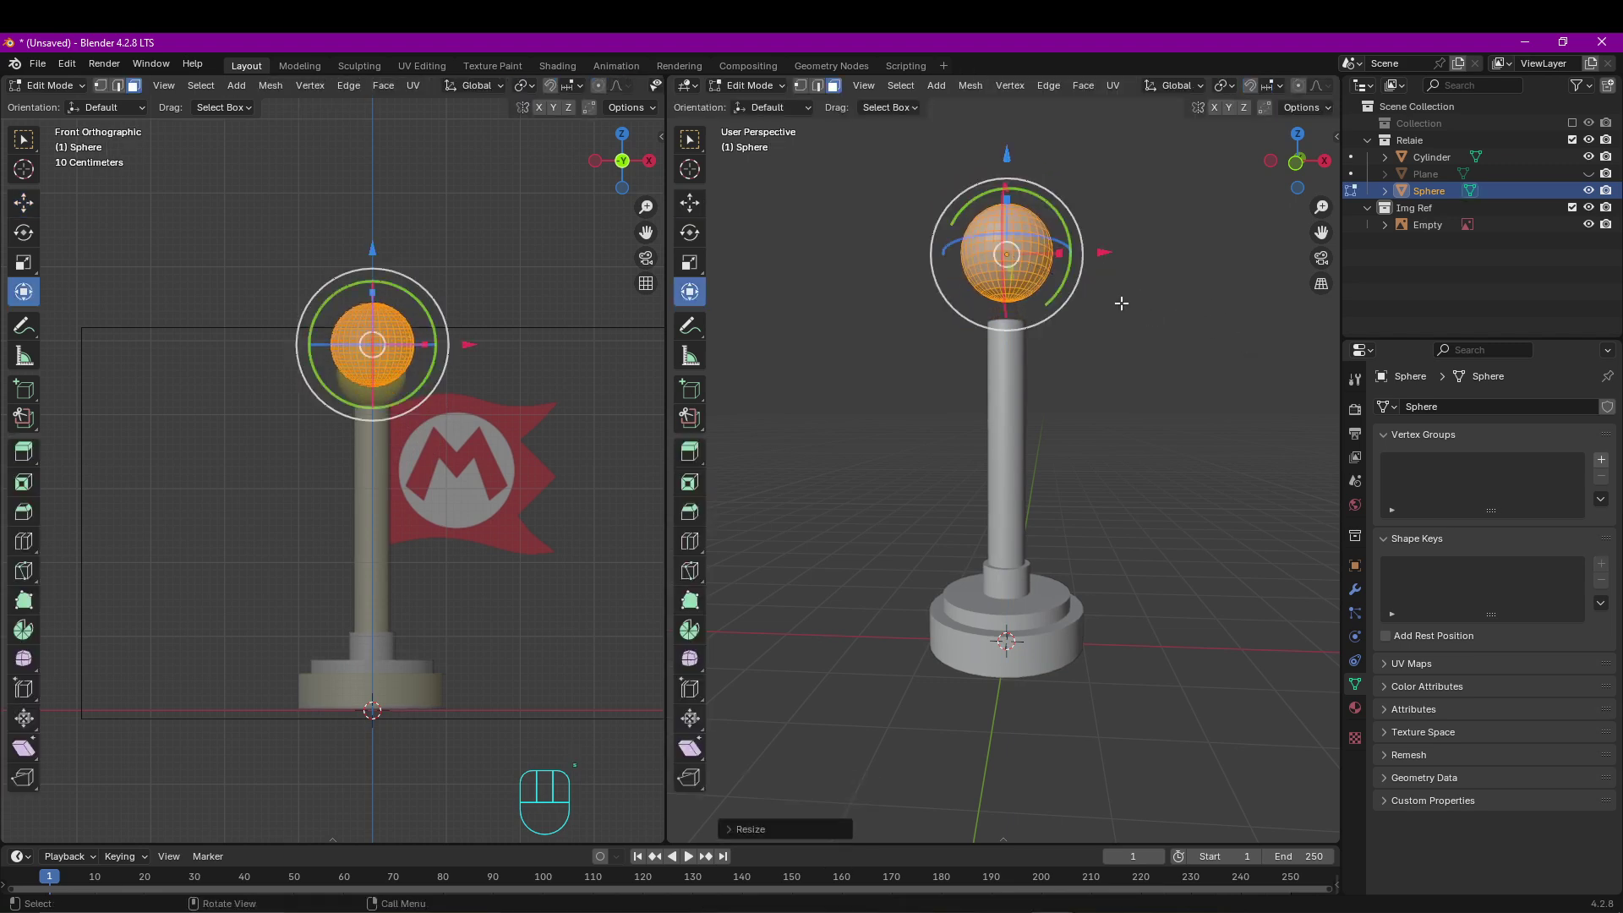
scroll(999, 299, "up", 5)
middle_click_drag(999, 299, 1000, 387, "shift")
left_click_drag(1017, 191, 1018, 264)
key("s")
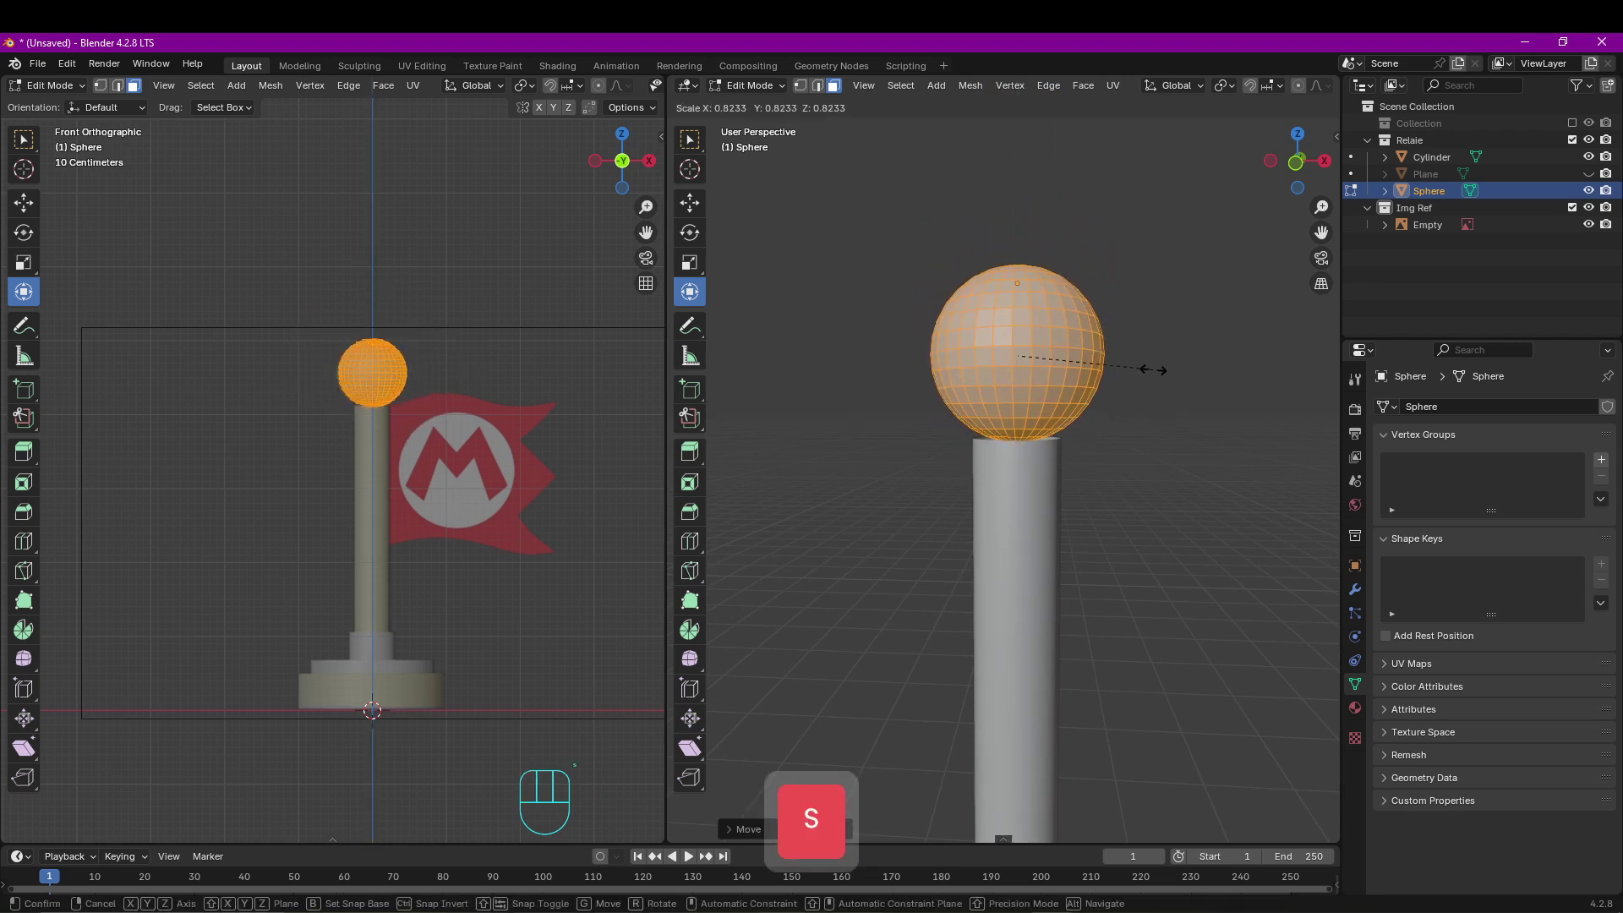
left_click(1155, 370)
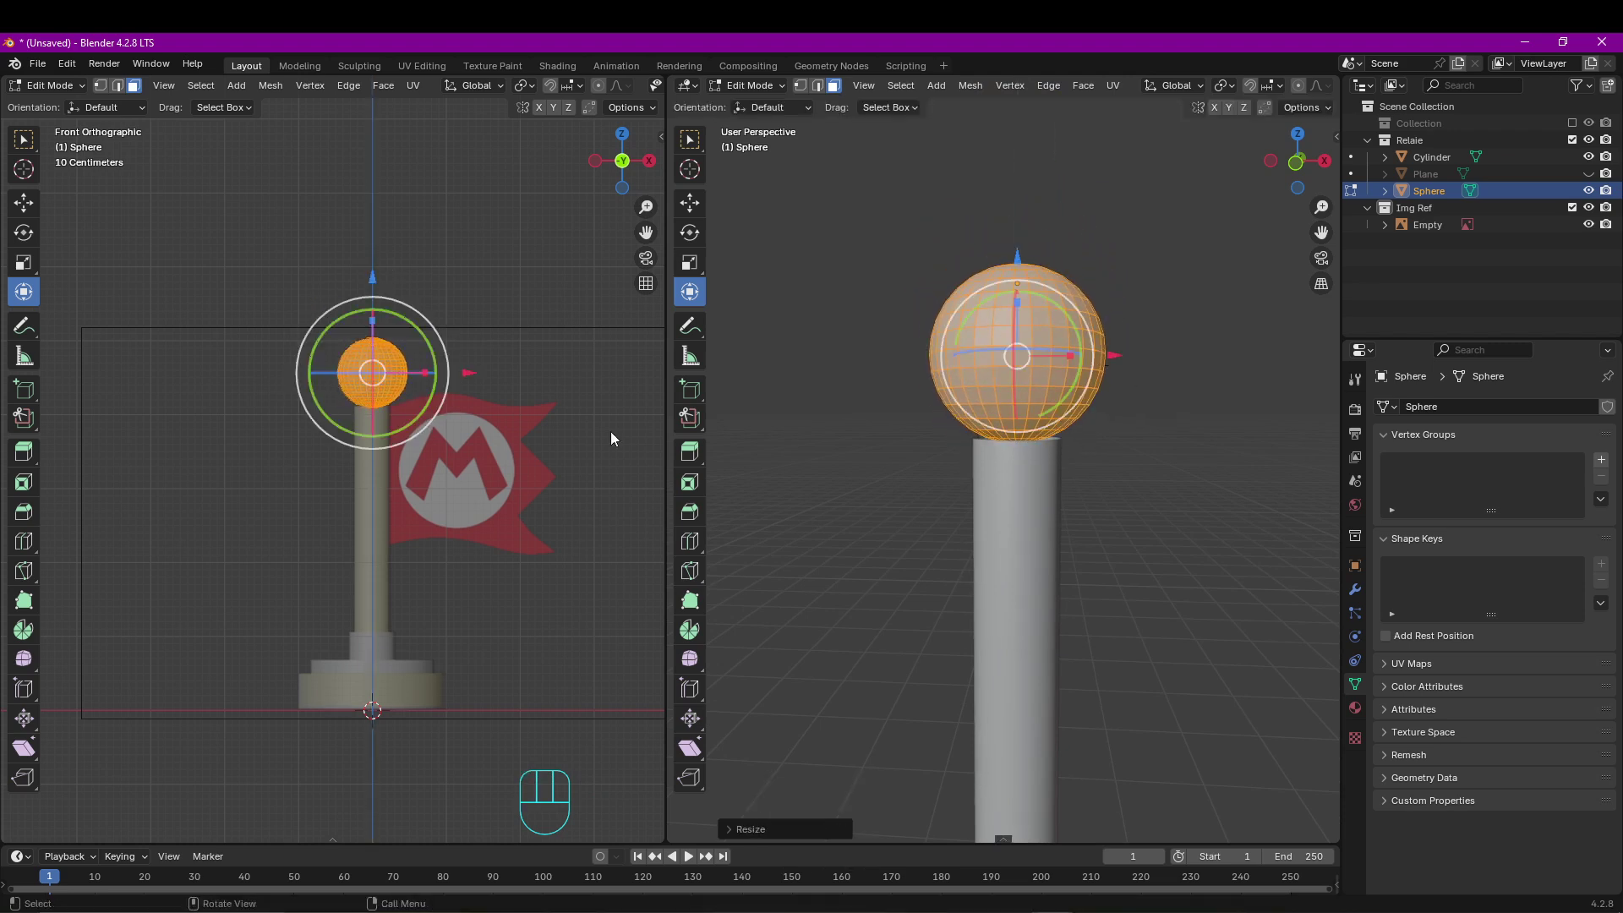
Fine-tune the sphere against the reference ball in the front view, scaling it by about 0.98.
scroll(400, 338, "up", 5)
middle_click_drag(401, 338, 275, 447, "shift")
scroll(275, 448, "up", 3)
key("s")
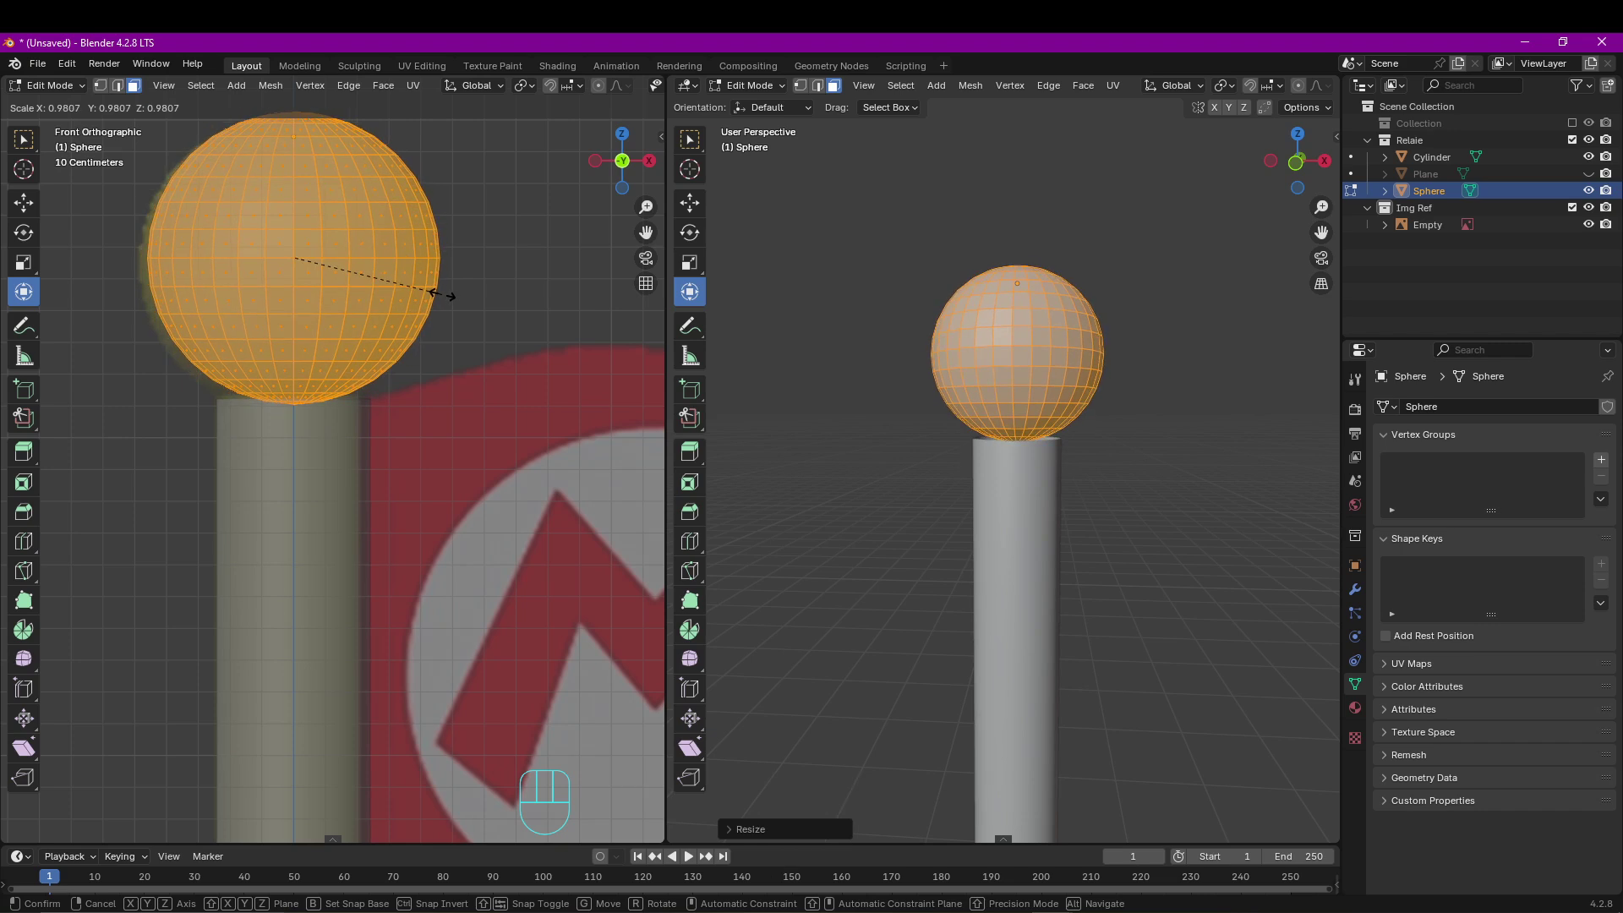
left_click(440, 297)
scroll(374, 417, "down", 3)
scroll(304, 445, "up", 4)
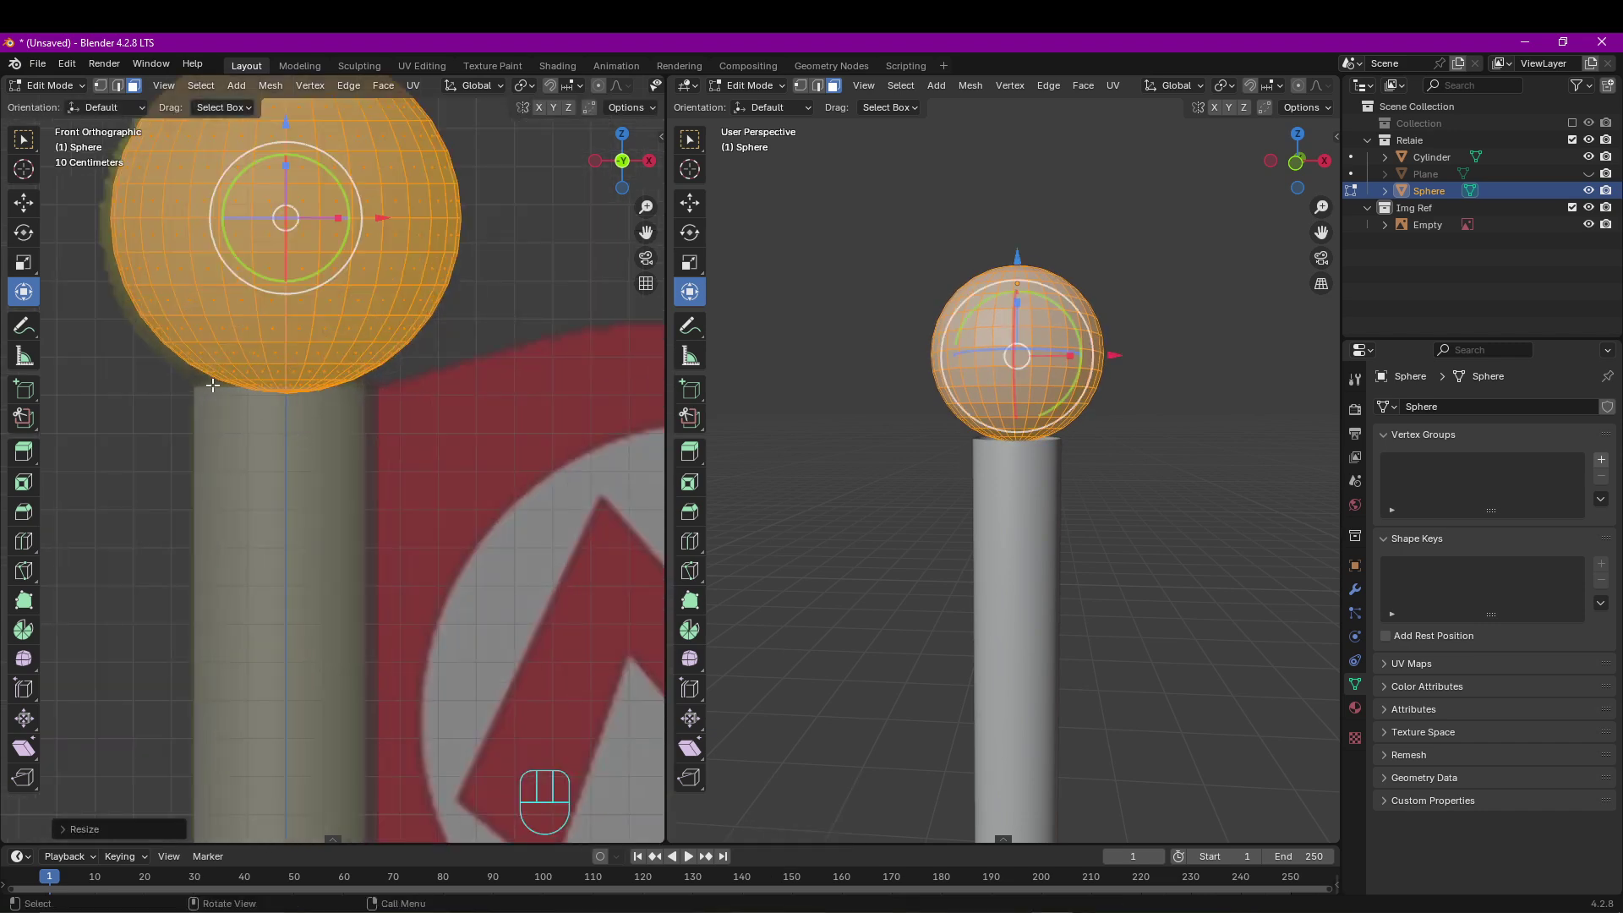
Return to Object Mode and join the sphere into the cylinder object, keeping the cylinder as the active object.
key("Tab")
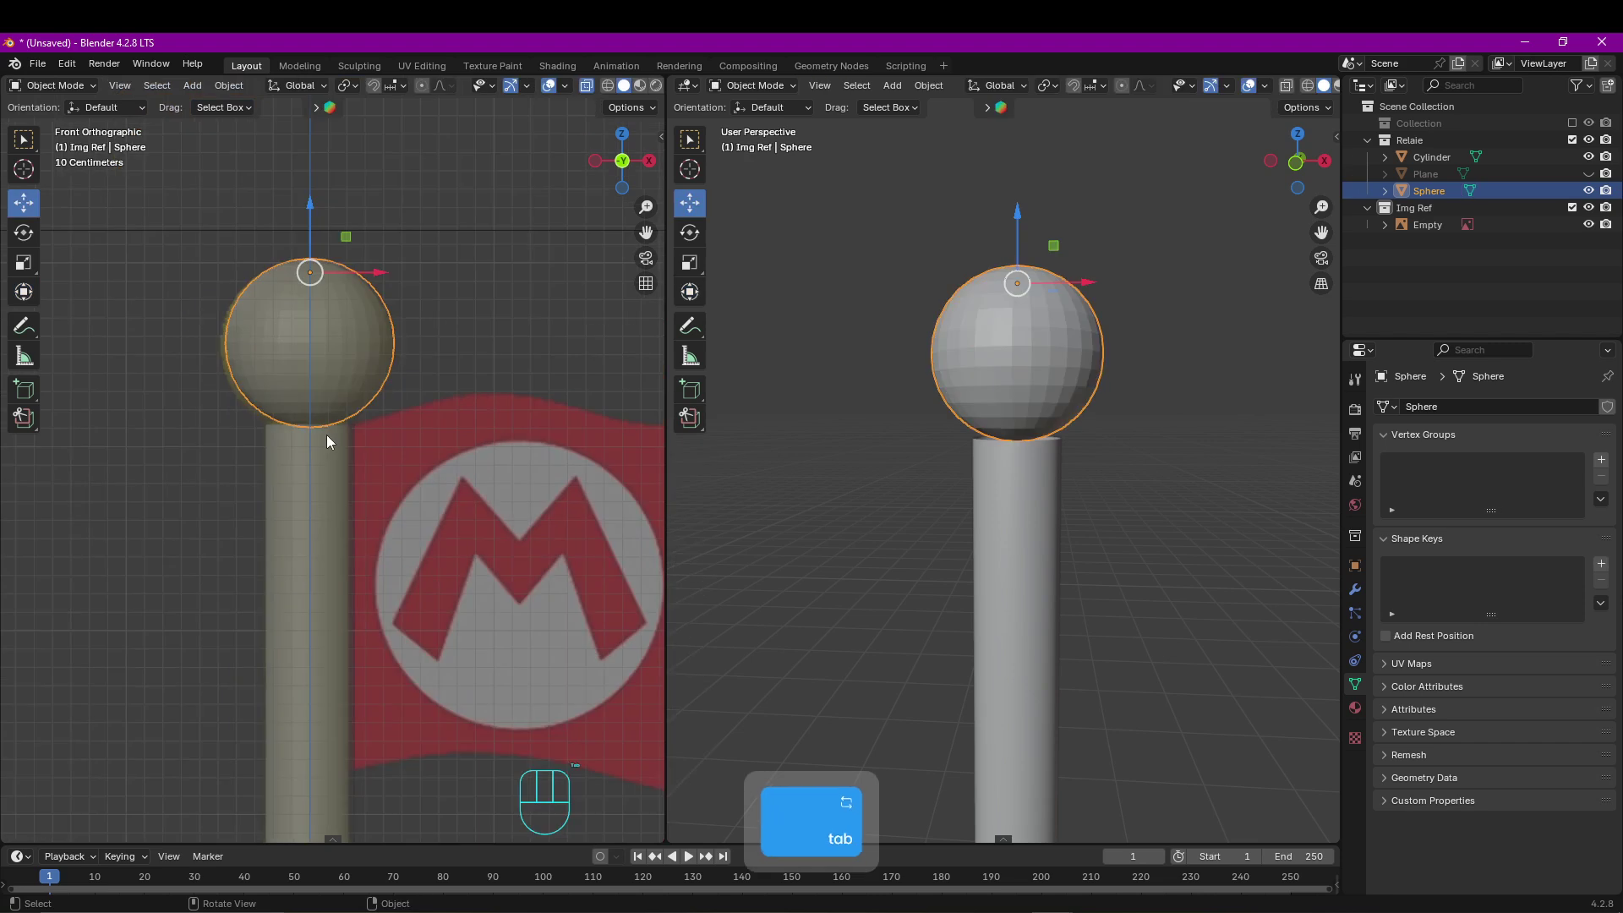
scroll(326, 438, "down", 3)
middle_click_drag(326, 468, 331, 403, "shift")
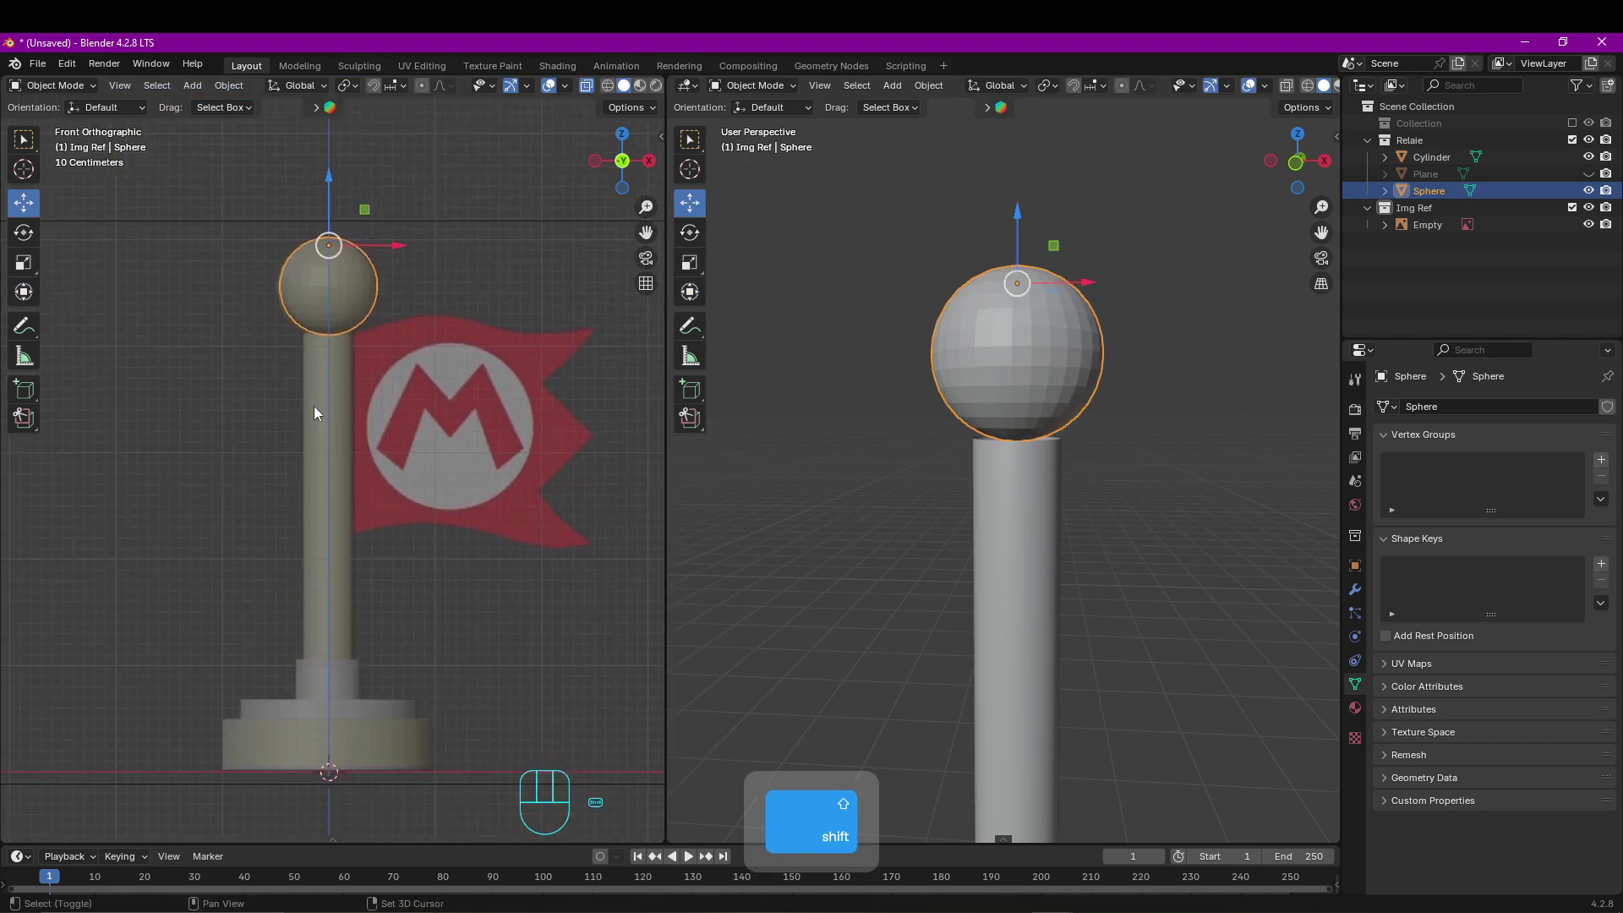
left_click(313, 405, "shift")
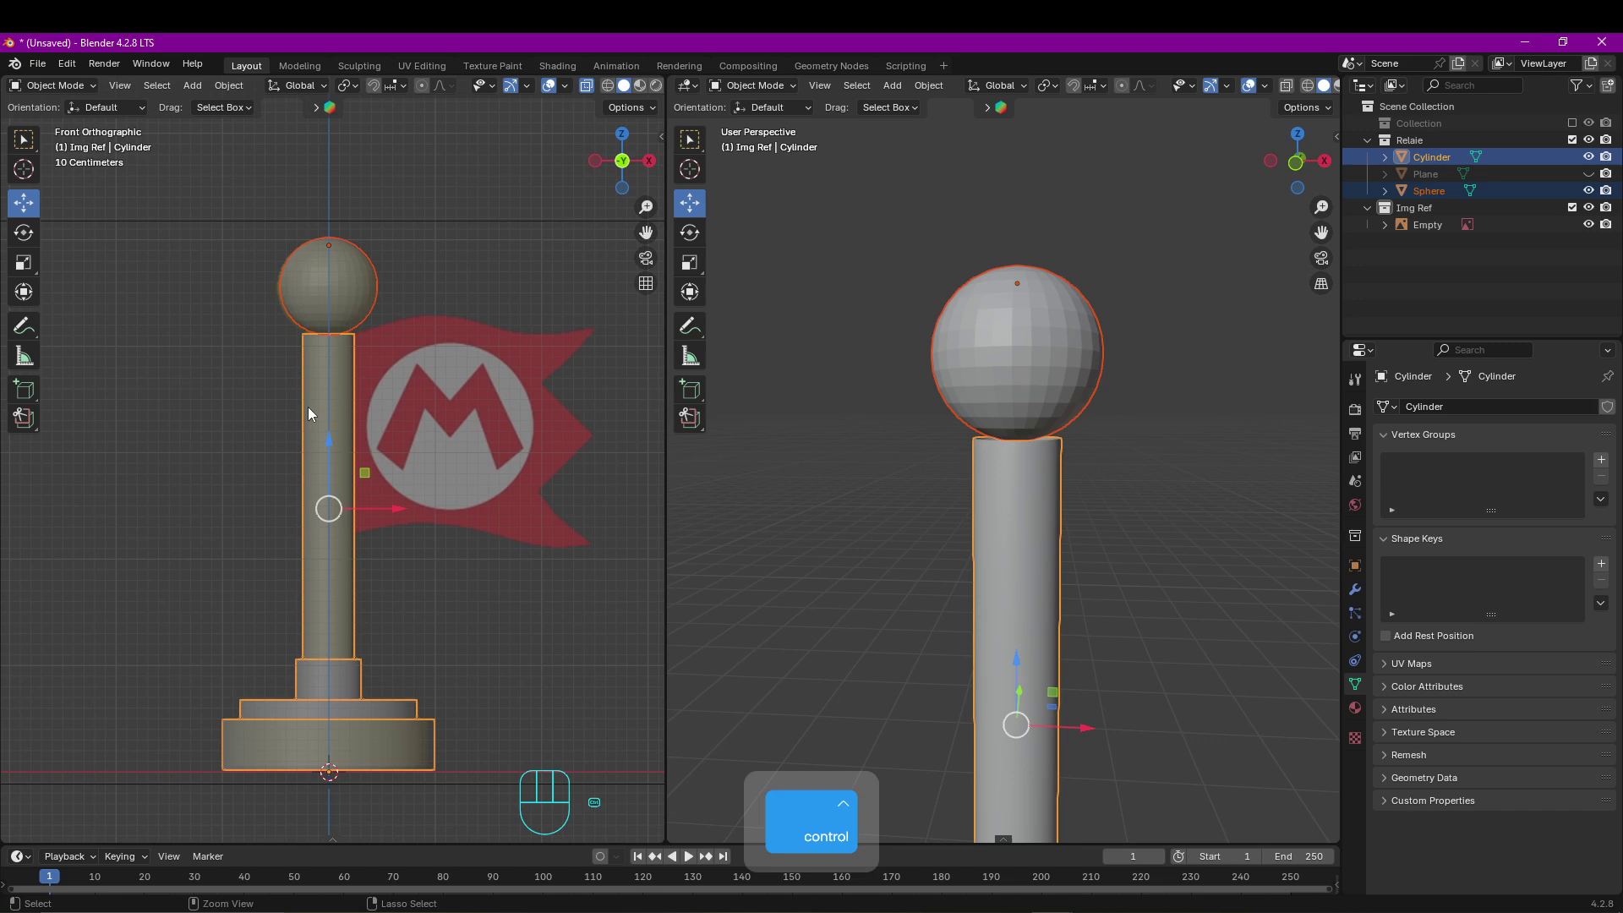
key("ctrl+j")
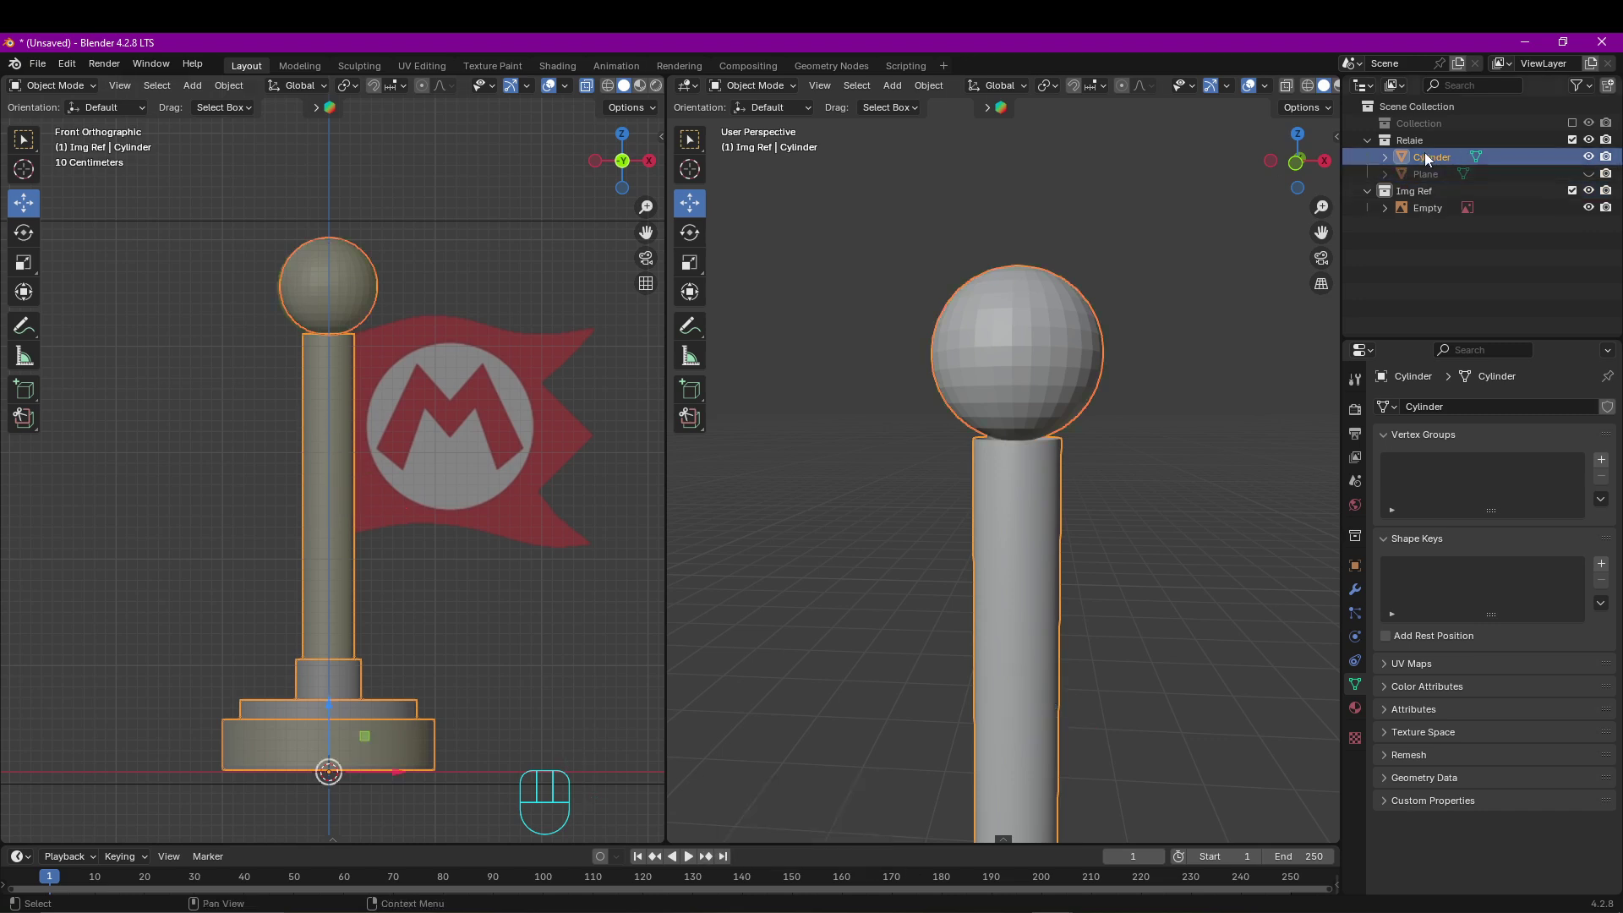
In Edit Mode, select the linked sphere mesh and lower it along Z so its underside sinks into the pole's top.
scroll(306, 298, "up", 2)
middle_click_drag(338, 227, 377, 338, "shift")
scroll(377, 337, "up", 2)
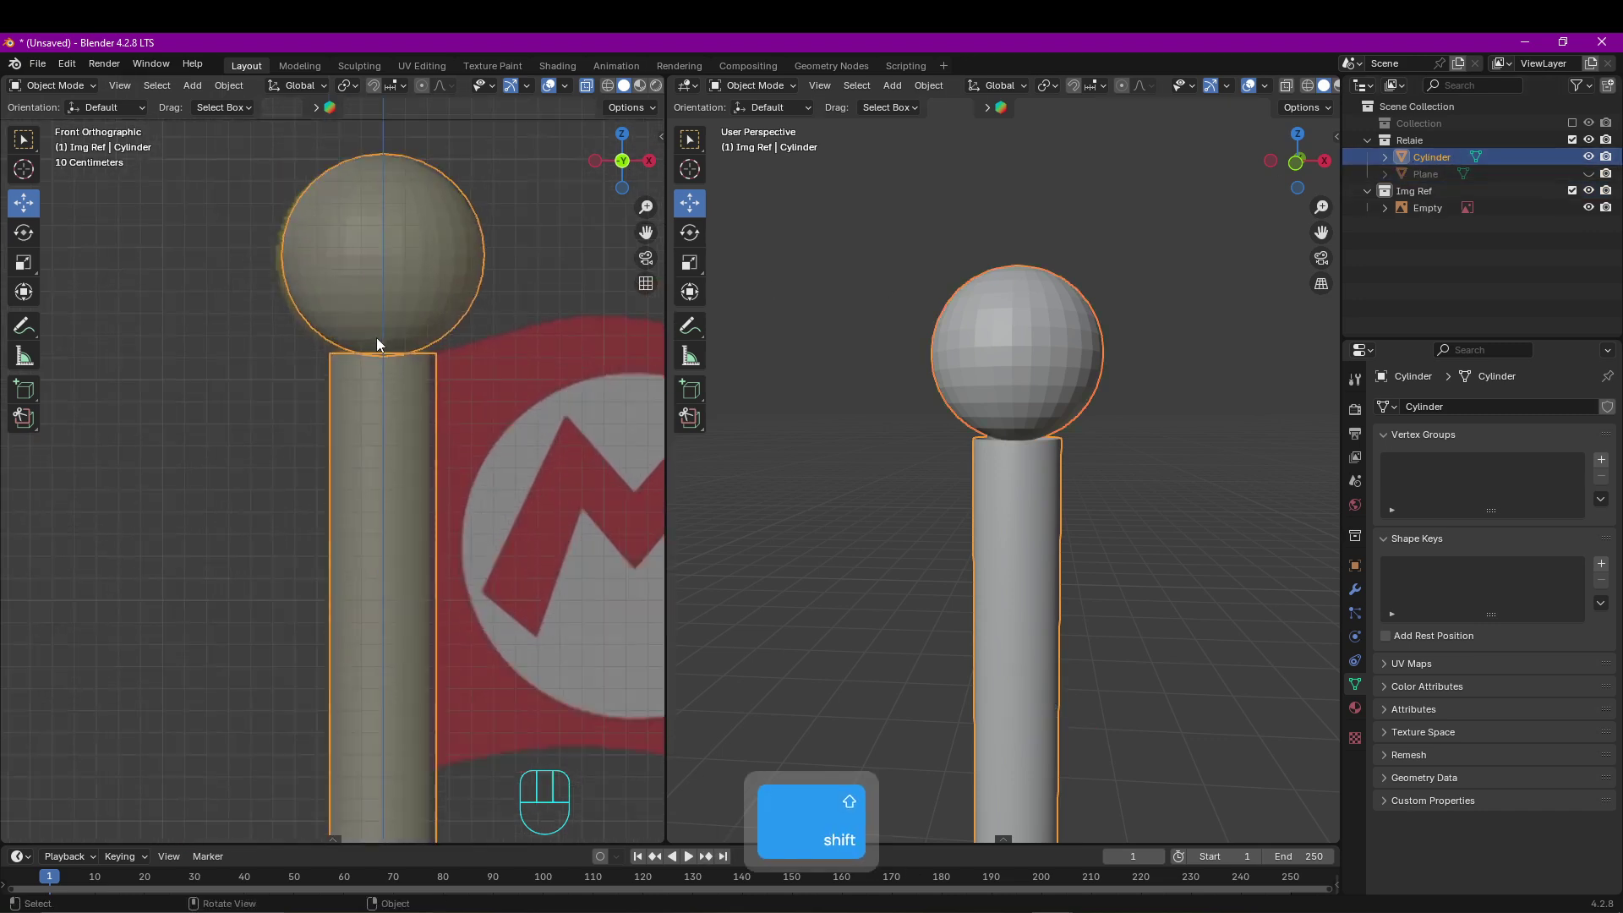
key("Tab")
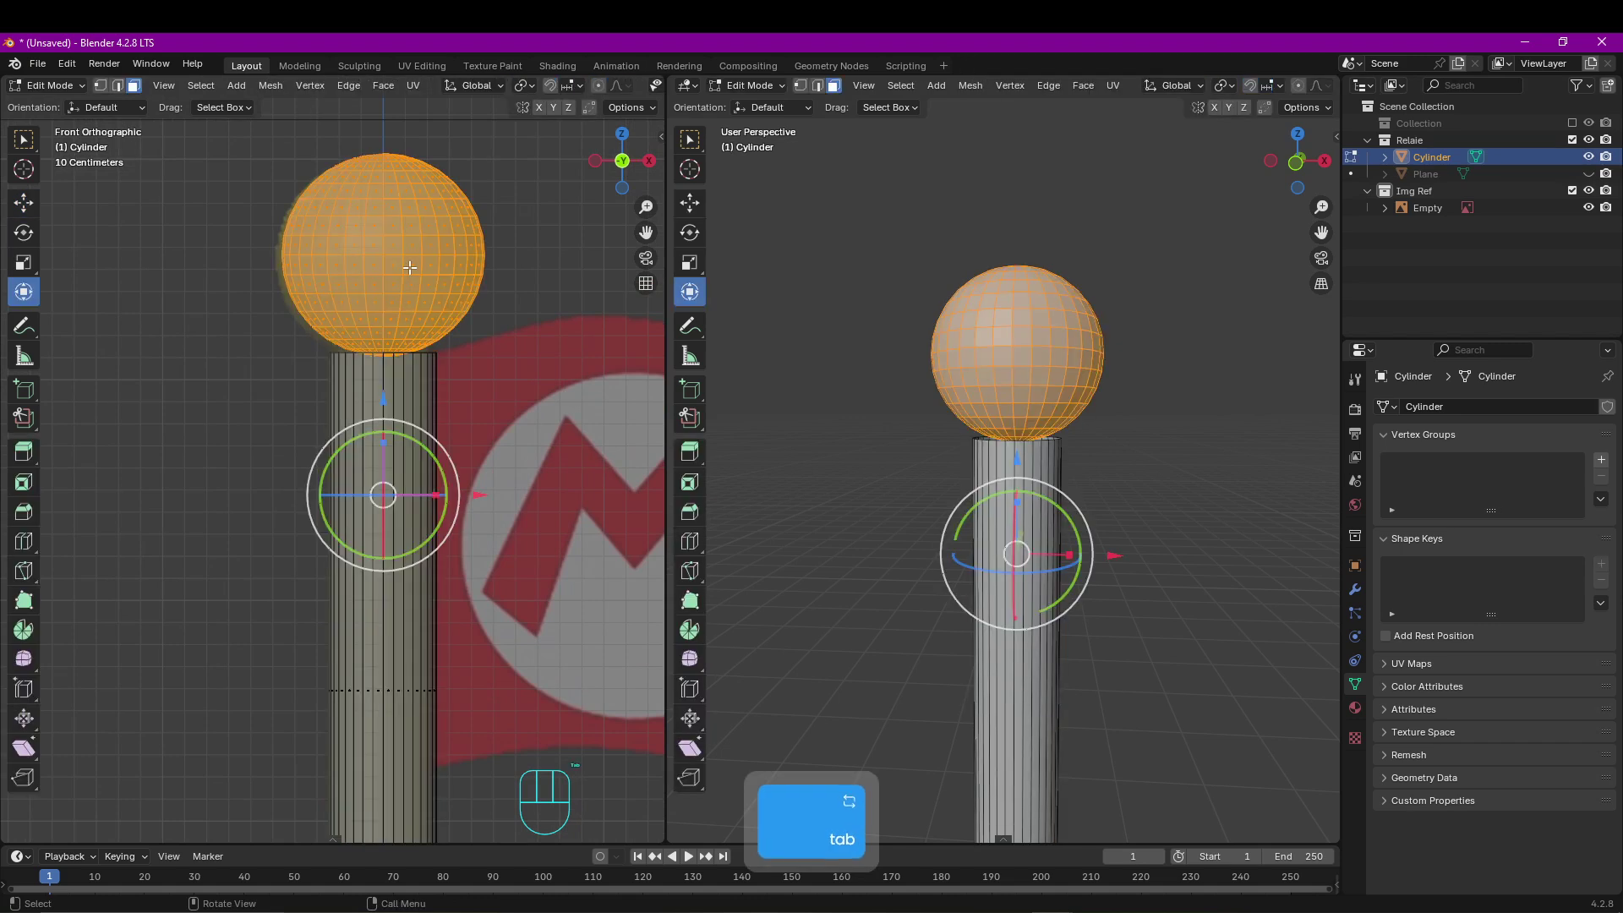
scroll(409, 268, "up", 3)
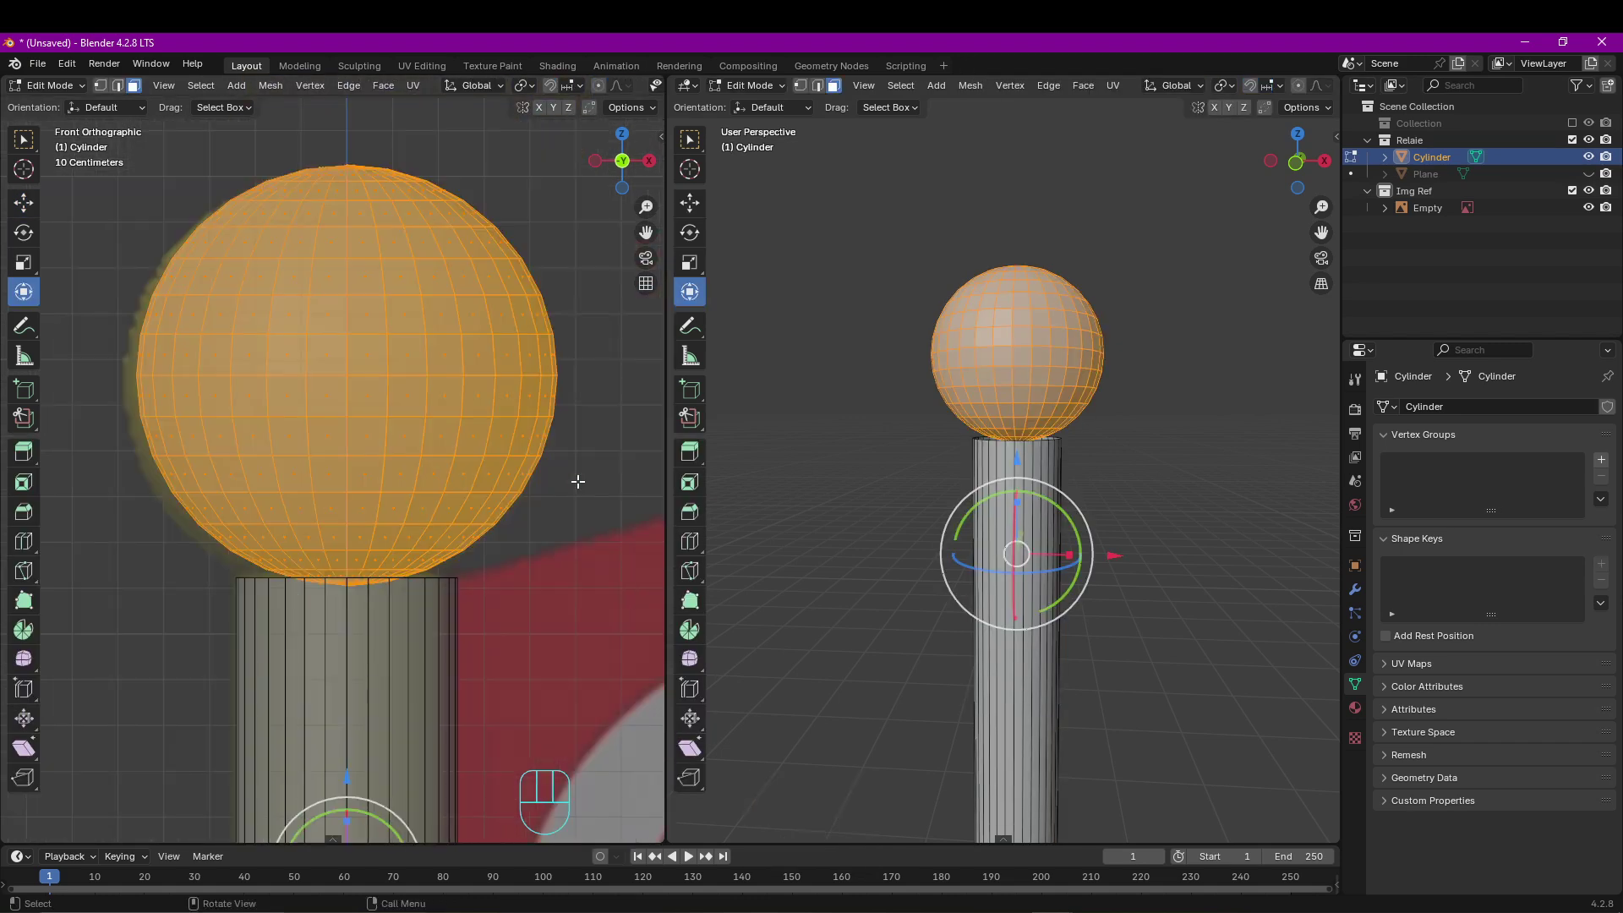
left_click(578, 481)
left_click(611, 412)
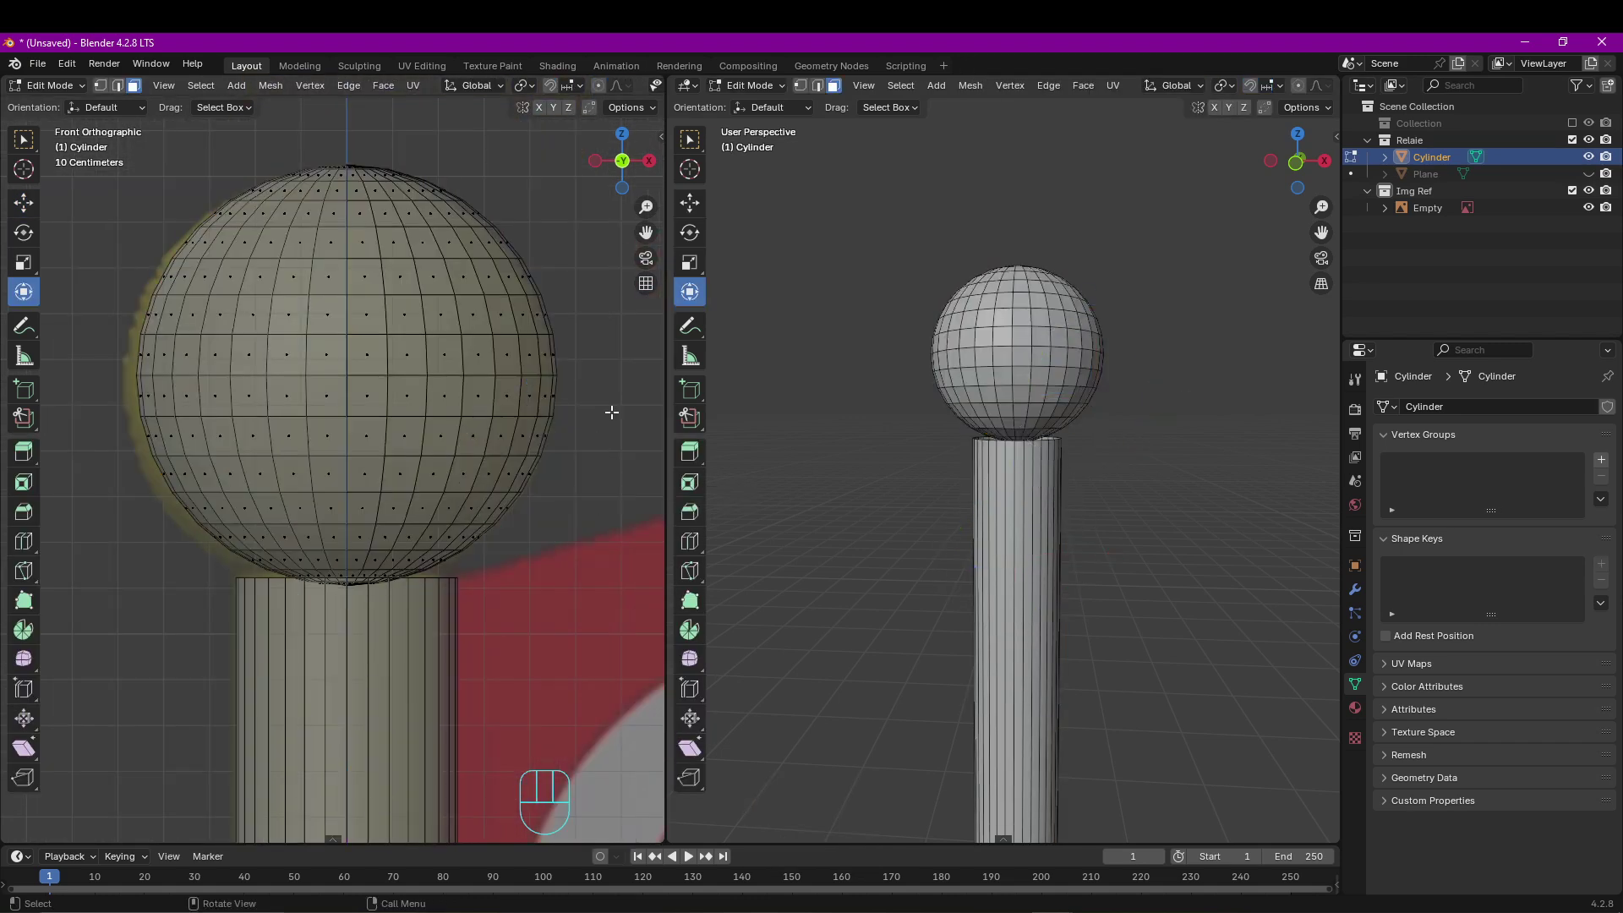
key("l")
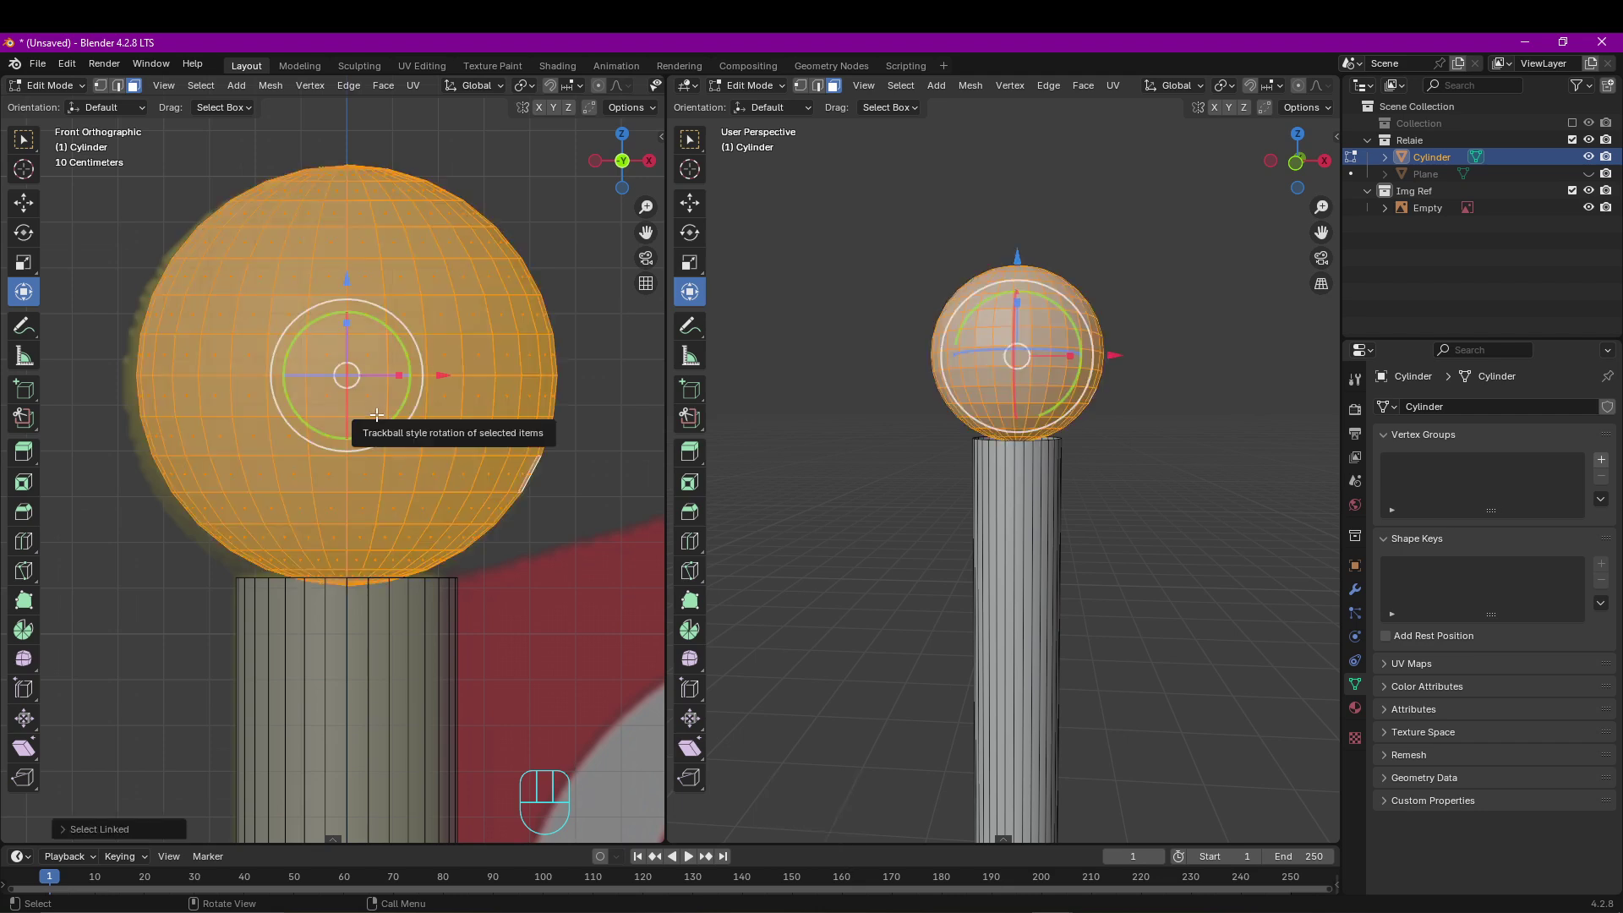
left_click_drag(346, 279, 343, 304)
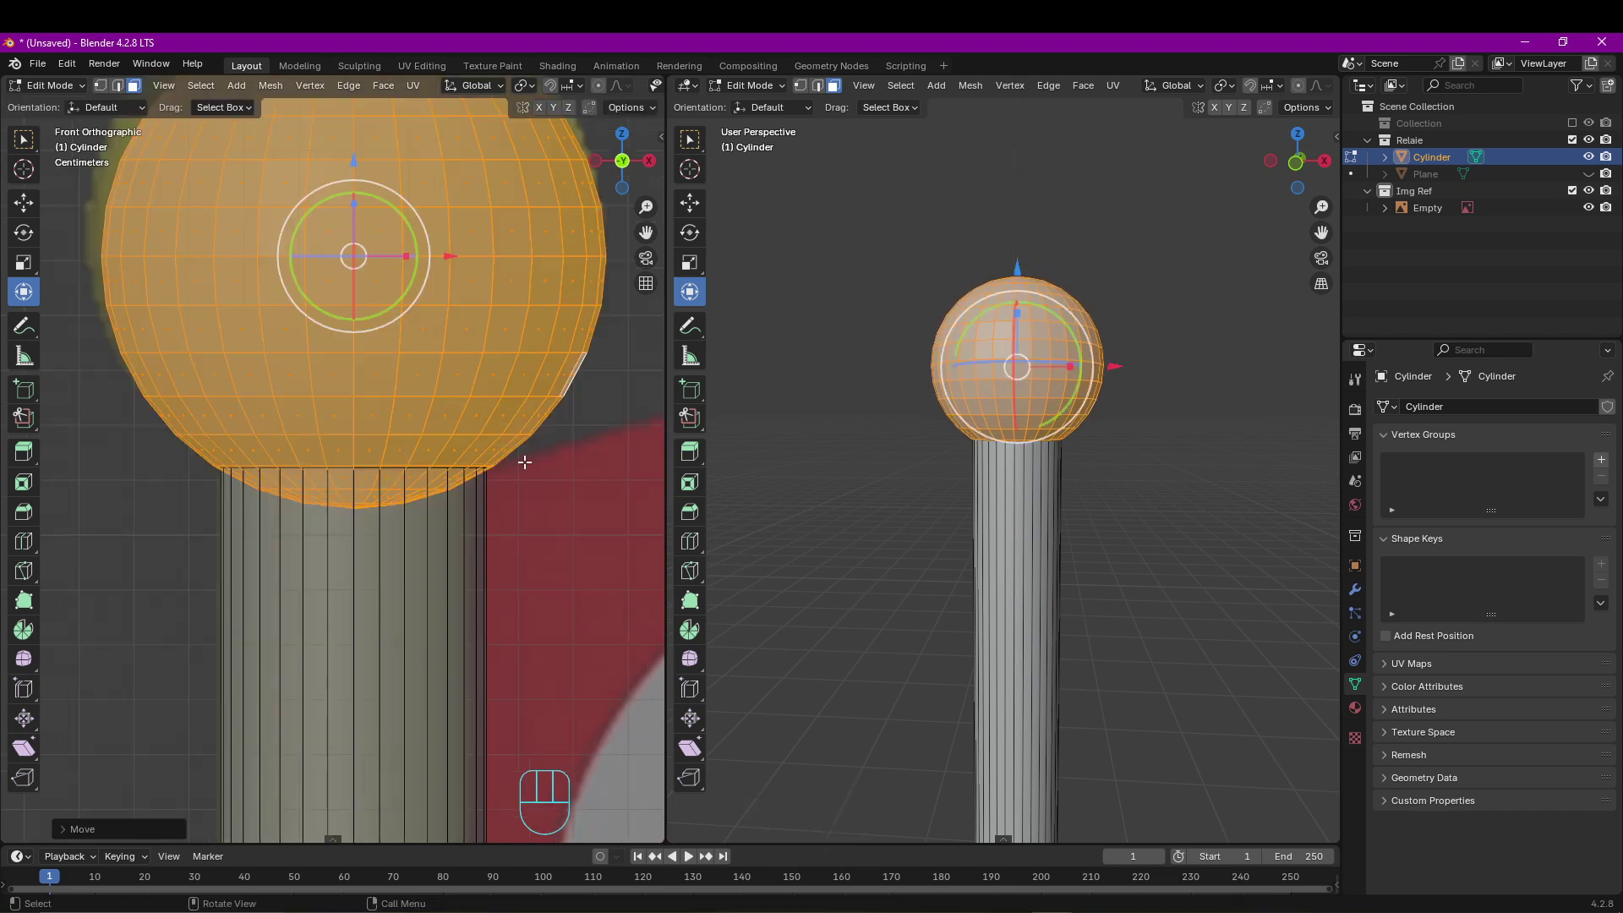
key("s")
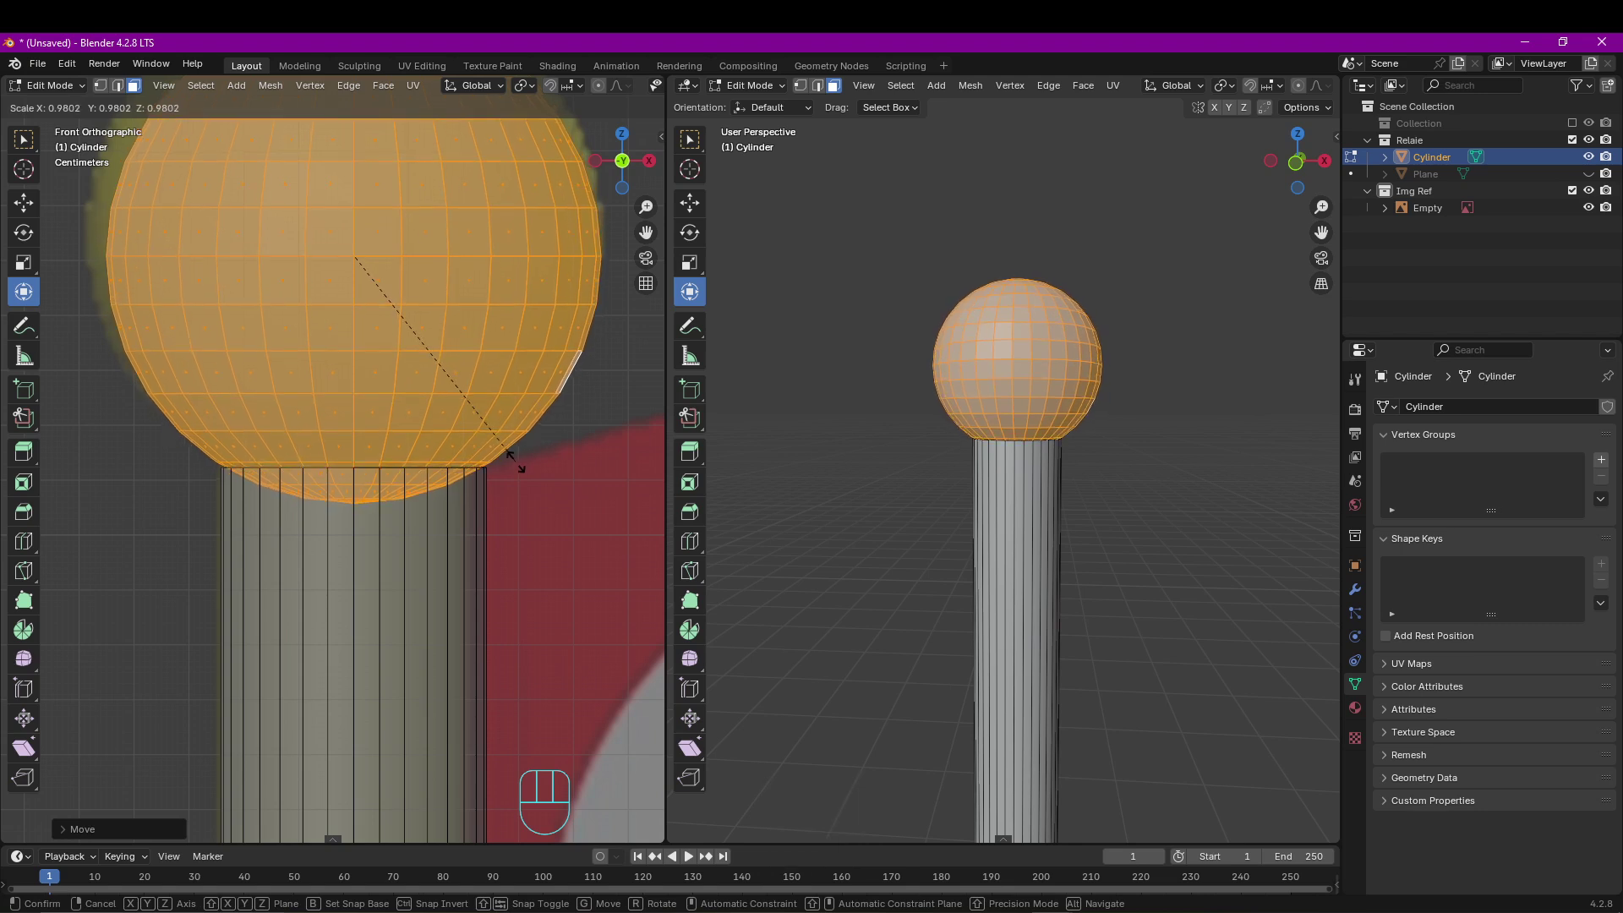
right_click(519, 464)
Select the sphere's edge loop nearest the pole's top and edge-slide it down onto the pole's rim, by a factor of about 0.17.
scroll(446, 452, "up", 1)
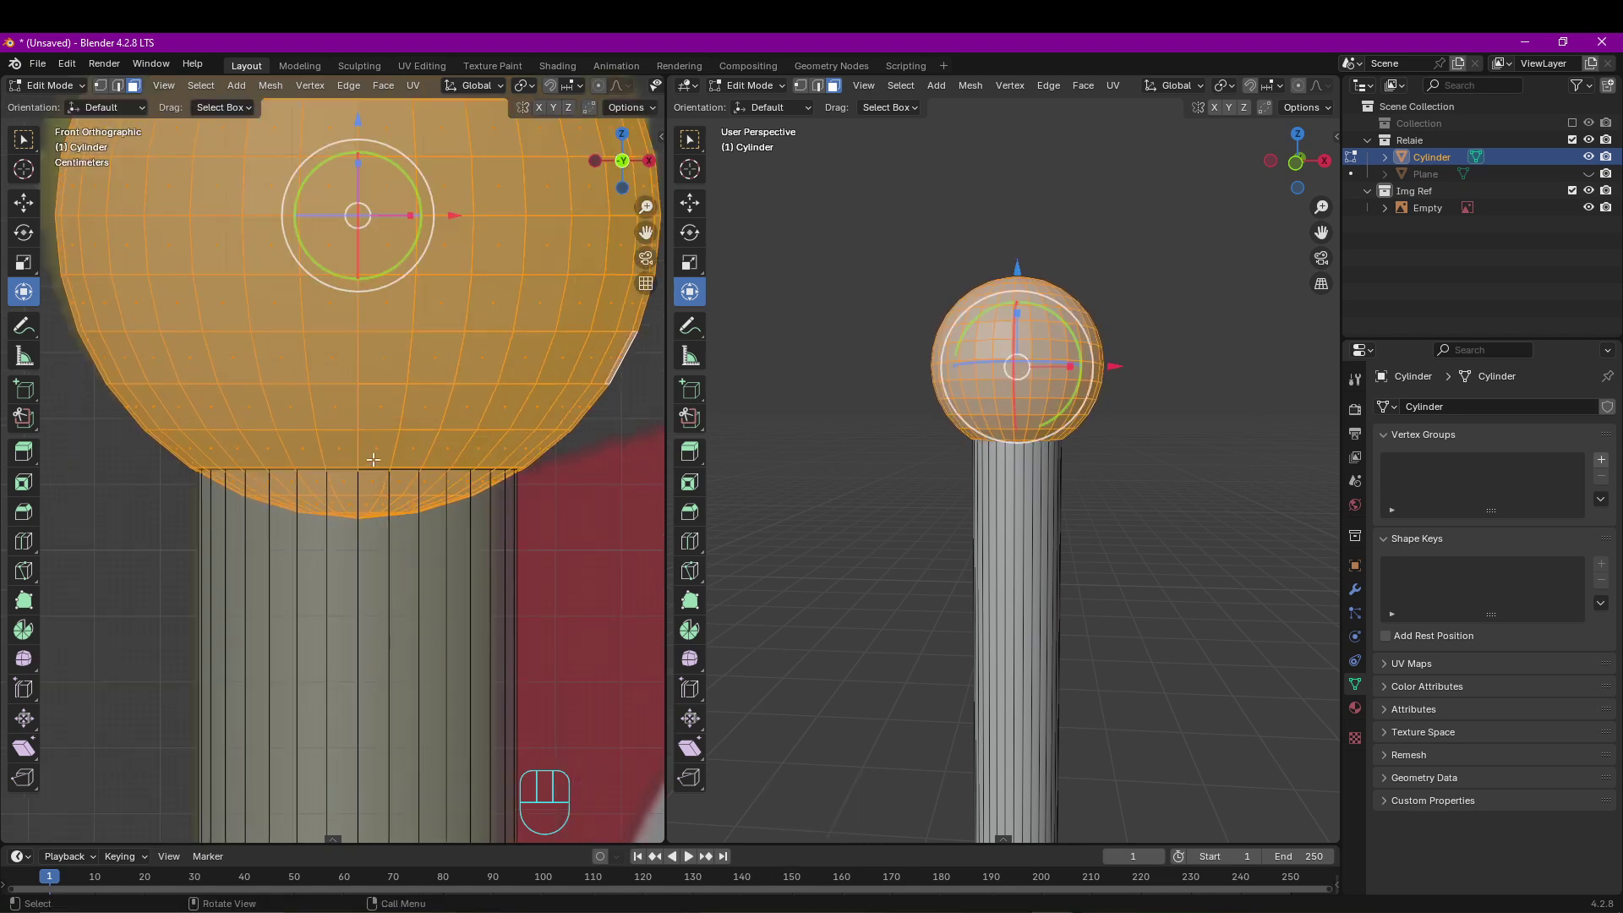
scroll(372, 470, "up", 4)
middle_click_drag(229, 496, 382, 495, "shift")
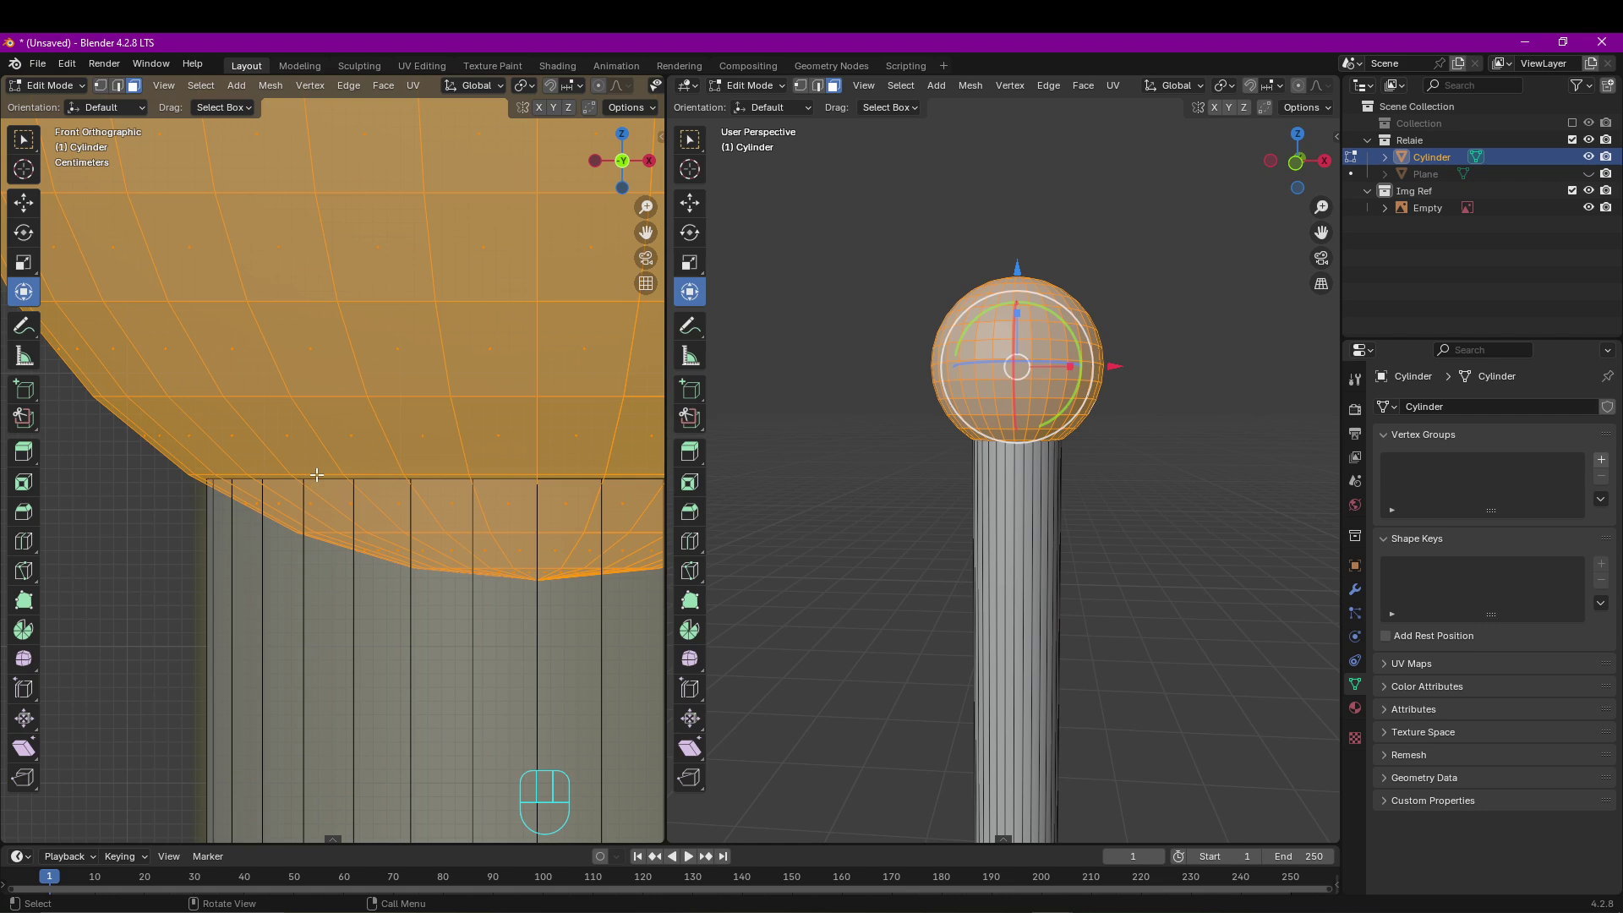
key("2")
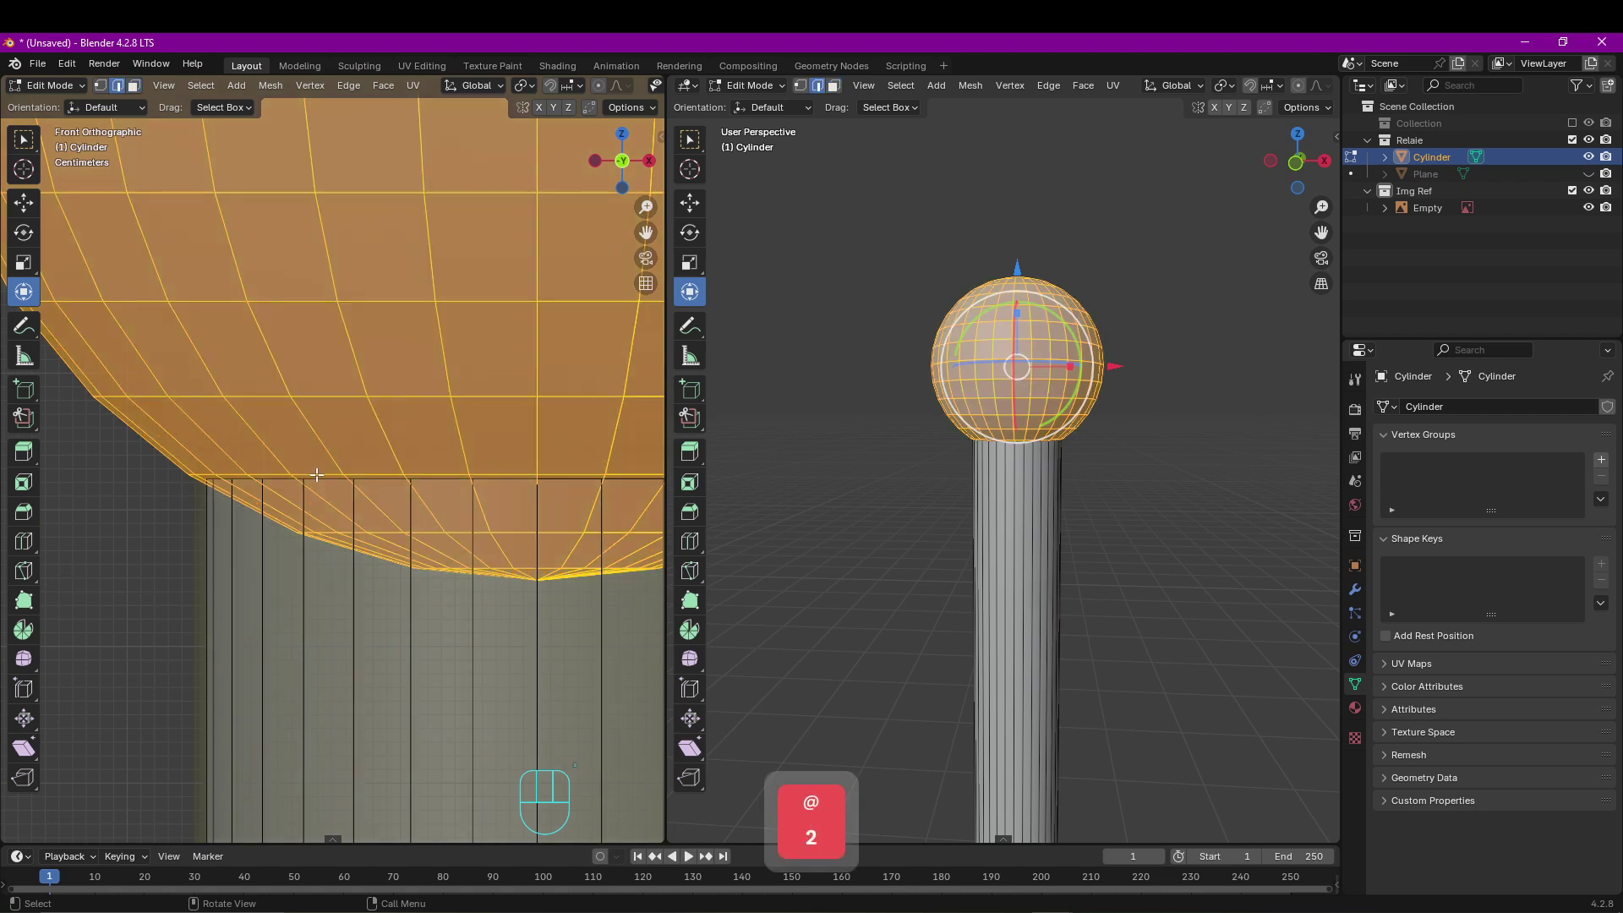
left_click(316, 475, "alt")
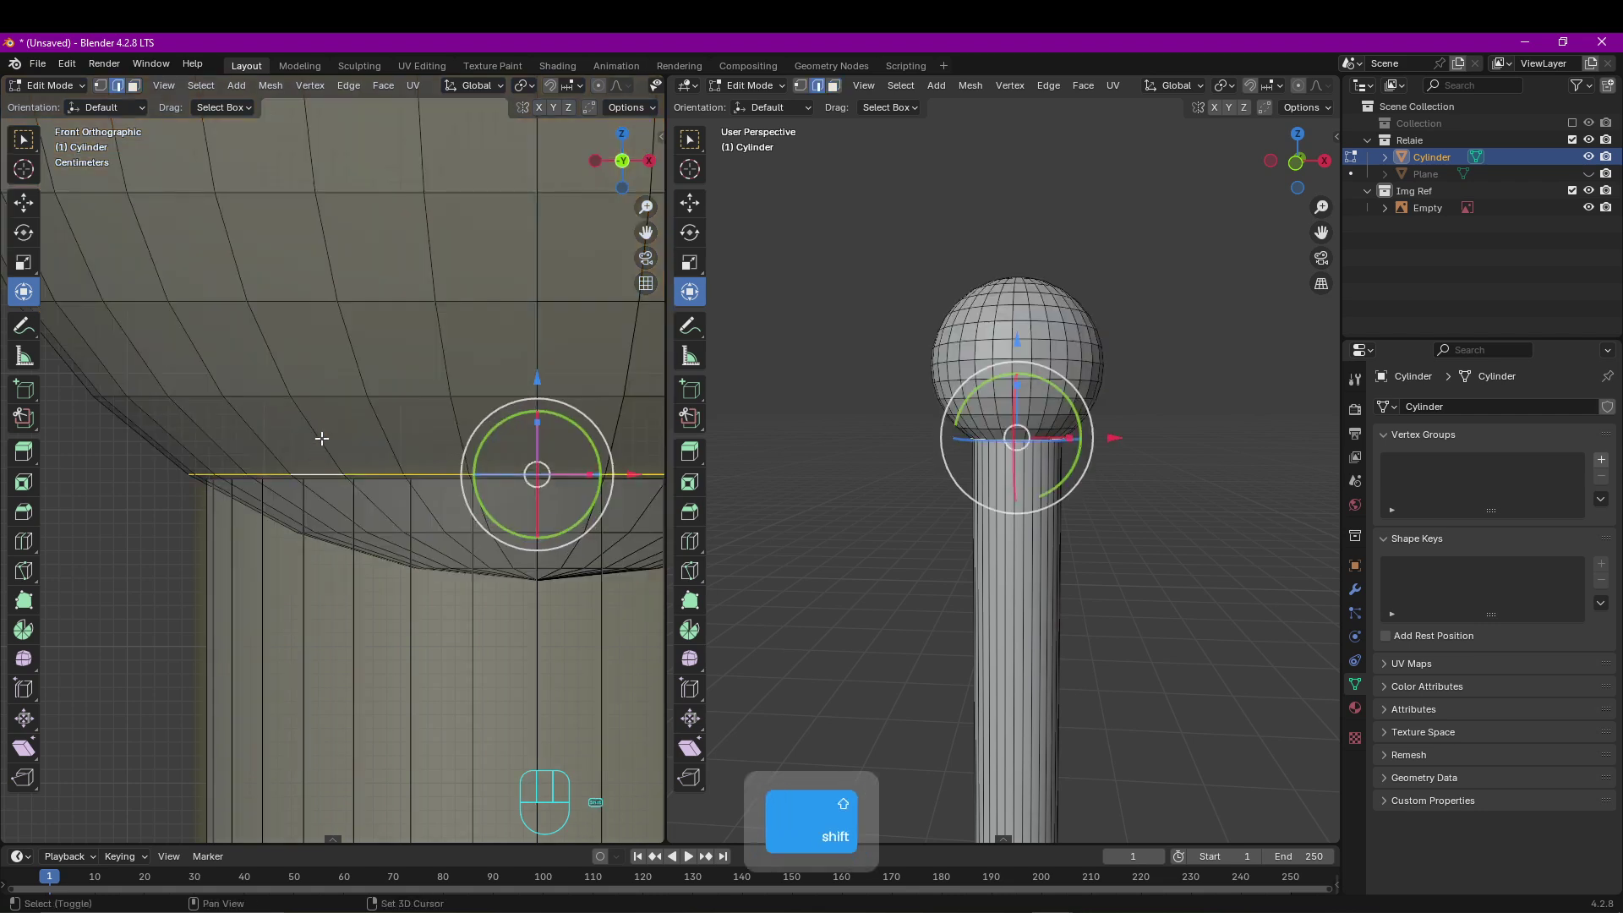
middle_click_drag(322, 439, 242, 448, "shift")
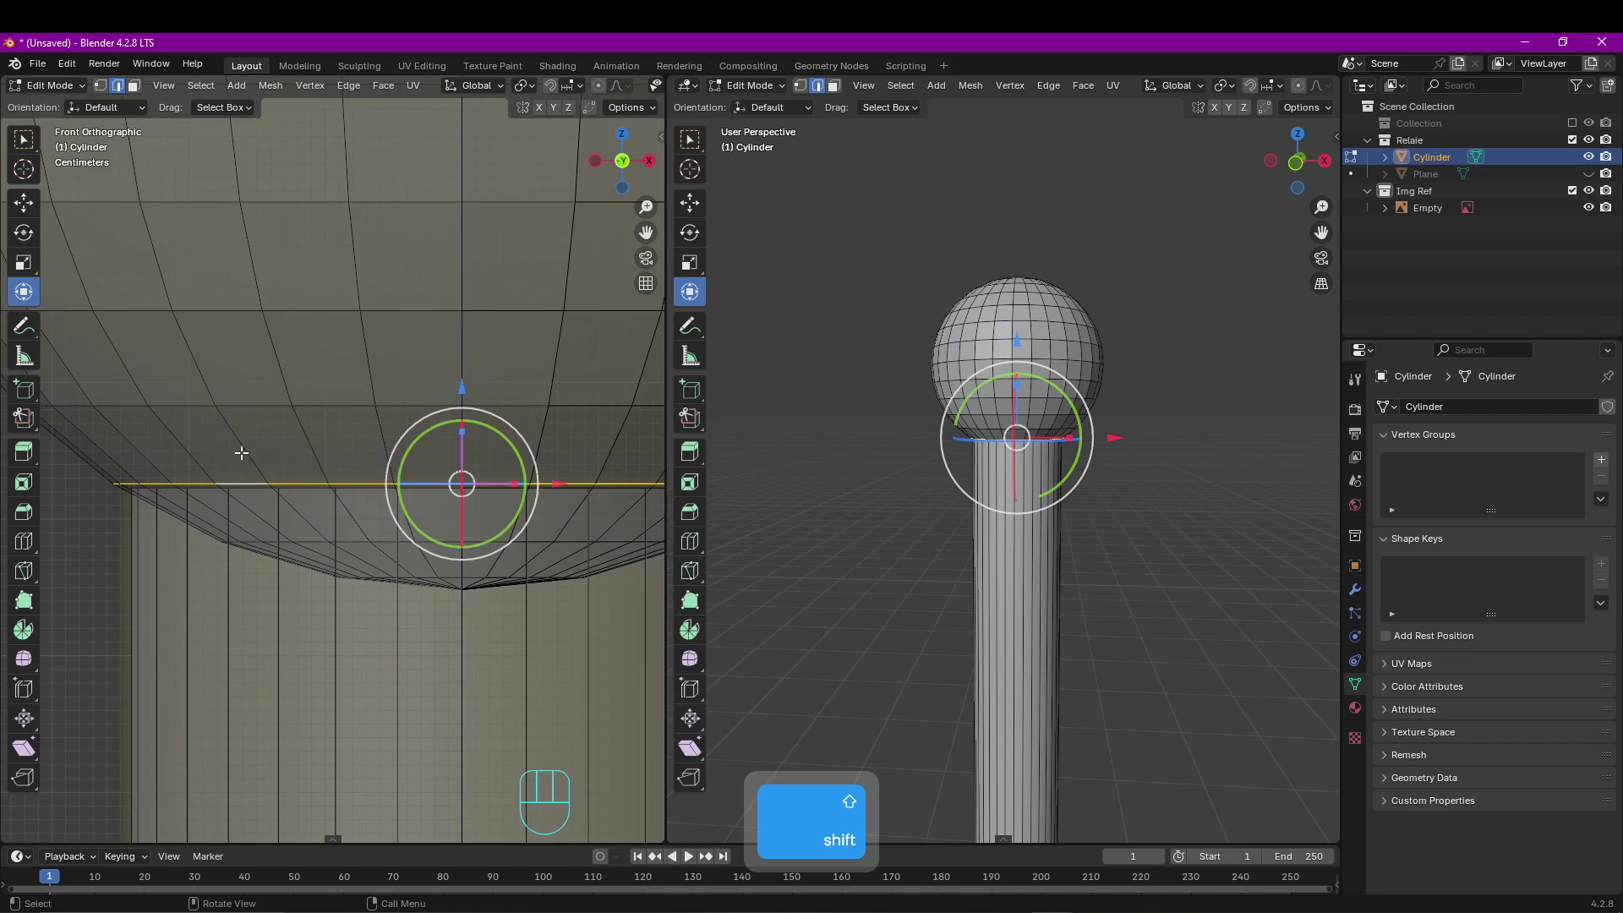
key("g")
key("g")
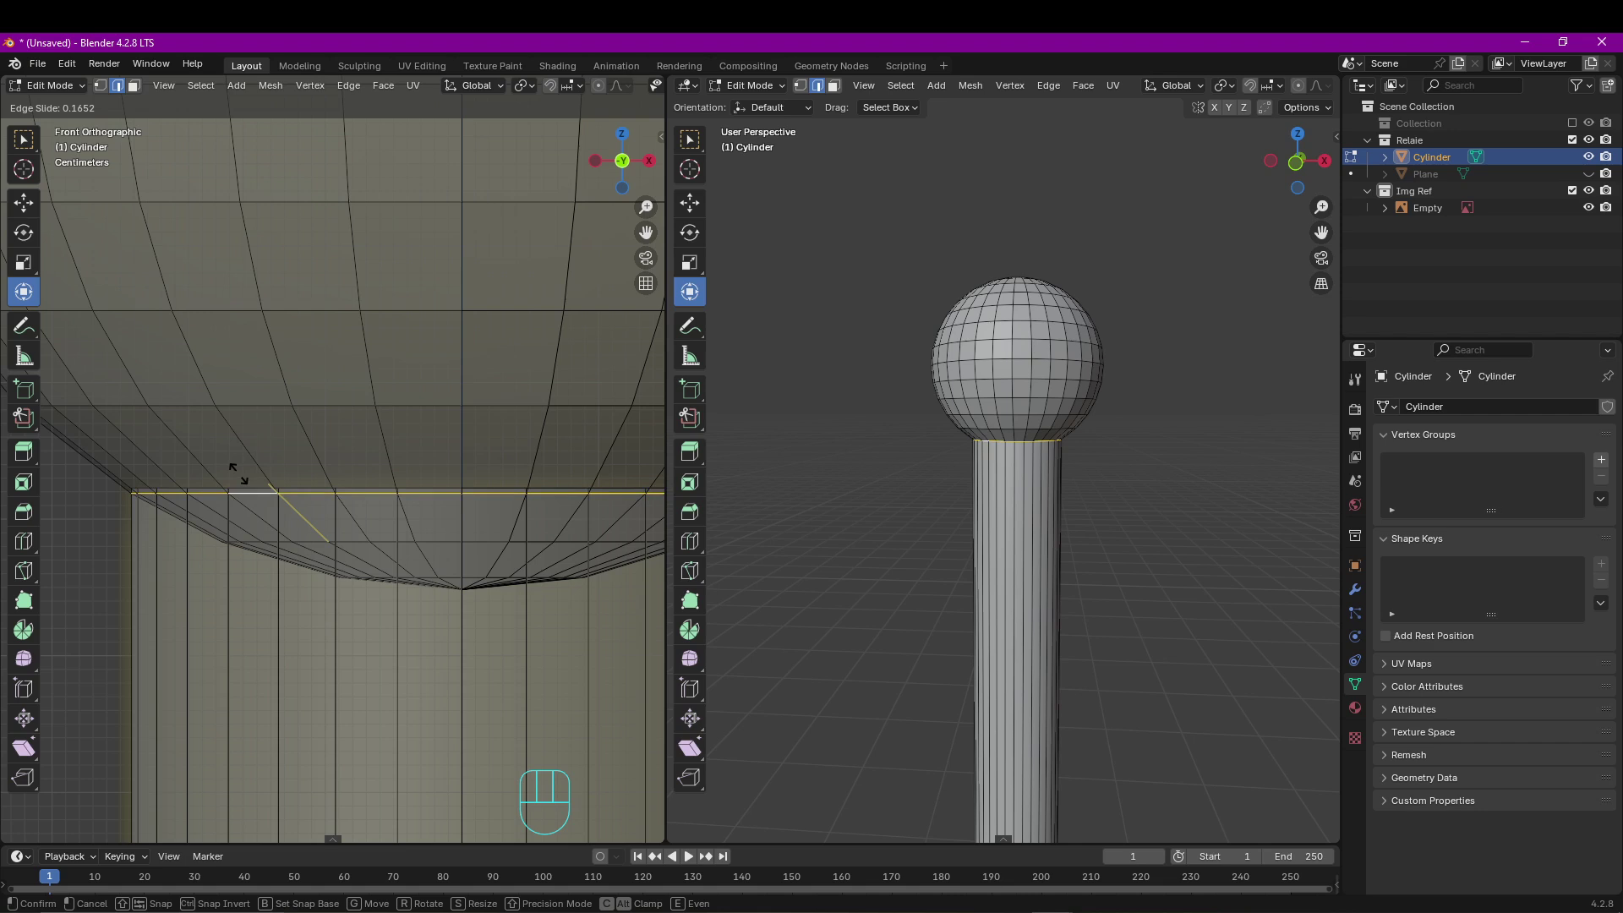
left_click(234, 492)
scroll(268, 478, "down", 2)
middle_click_drag(442, 458, 343, 410, "shift")
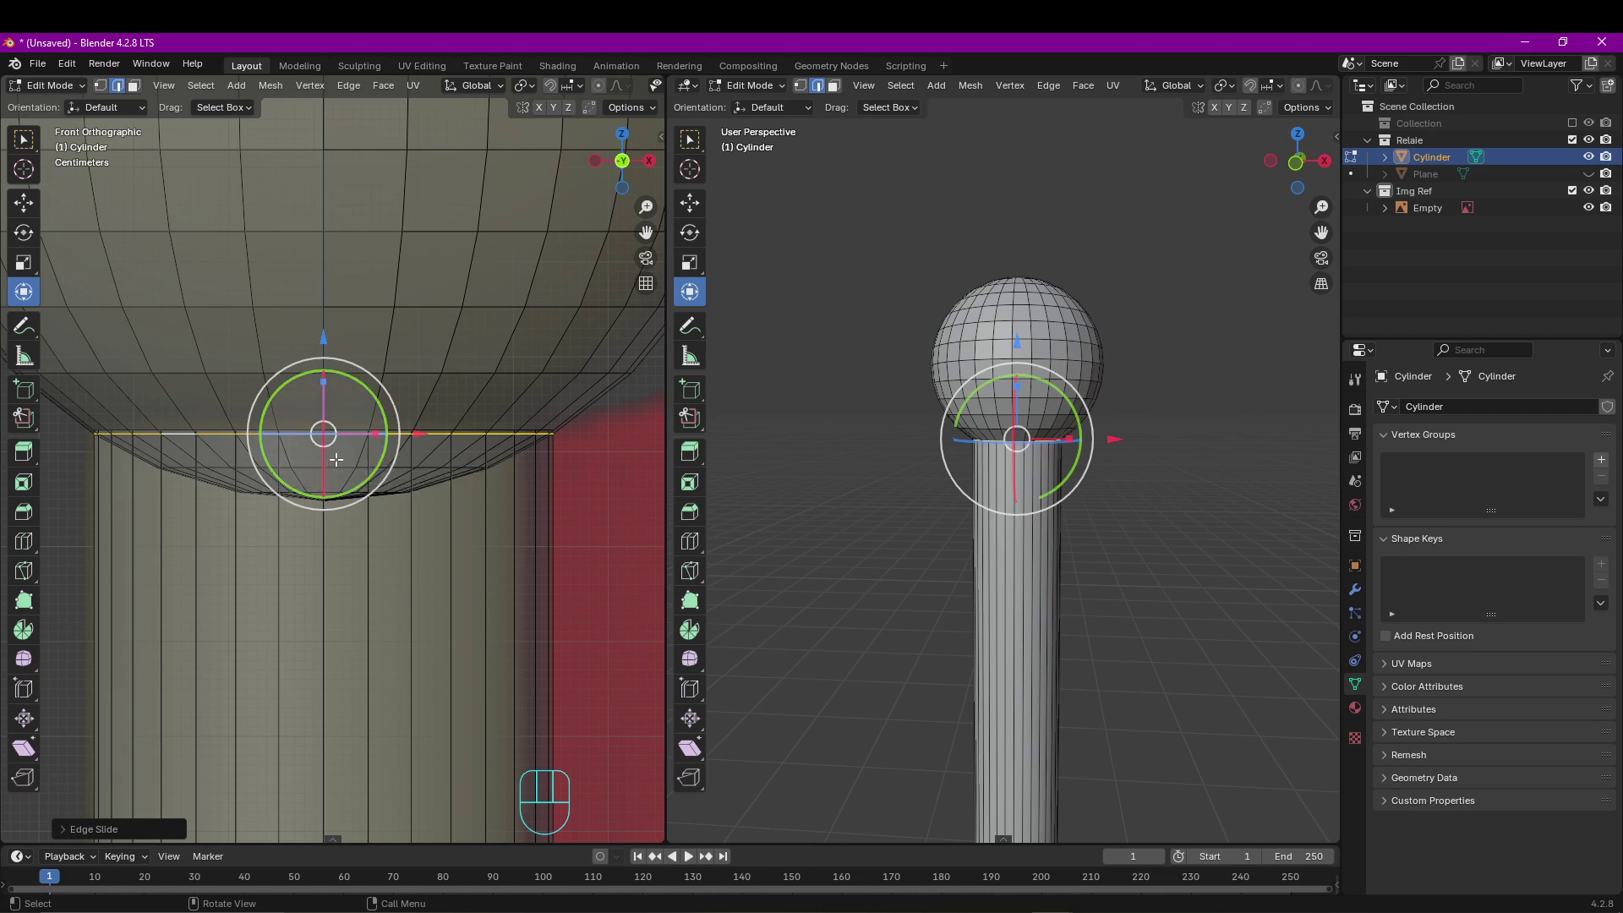
Rip the selected edge loop in place to split the ball from the cap sunk inside the pole.
key("KP_1")
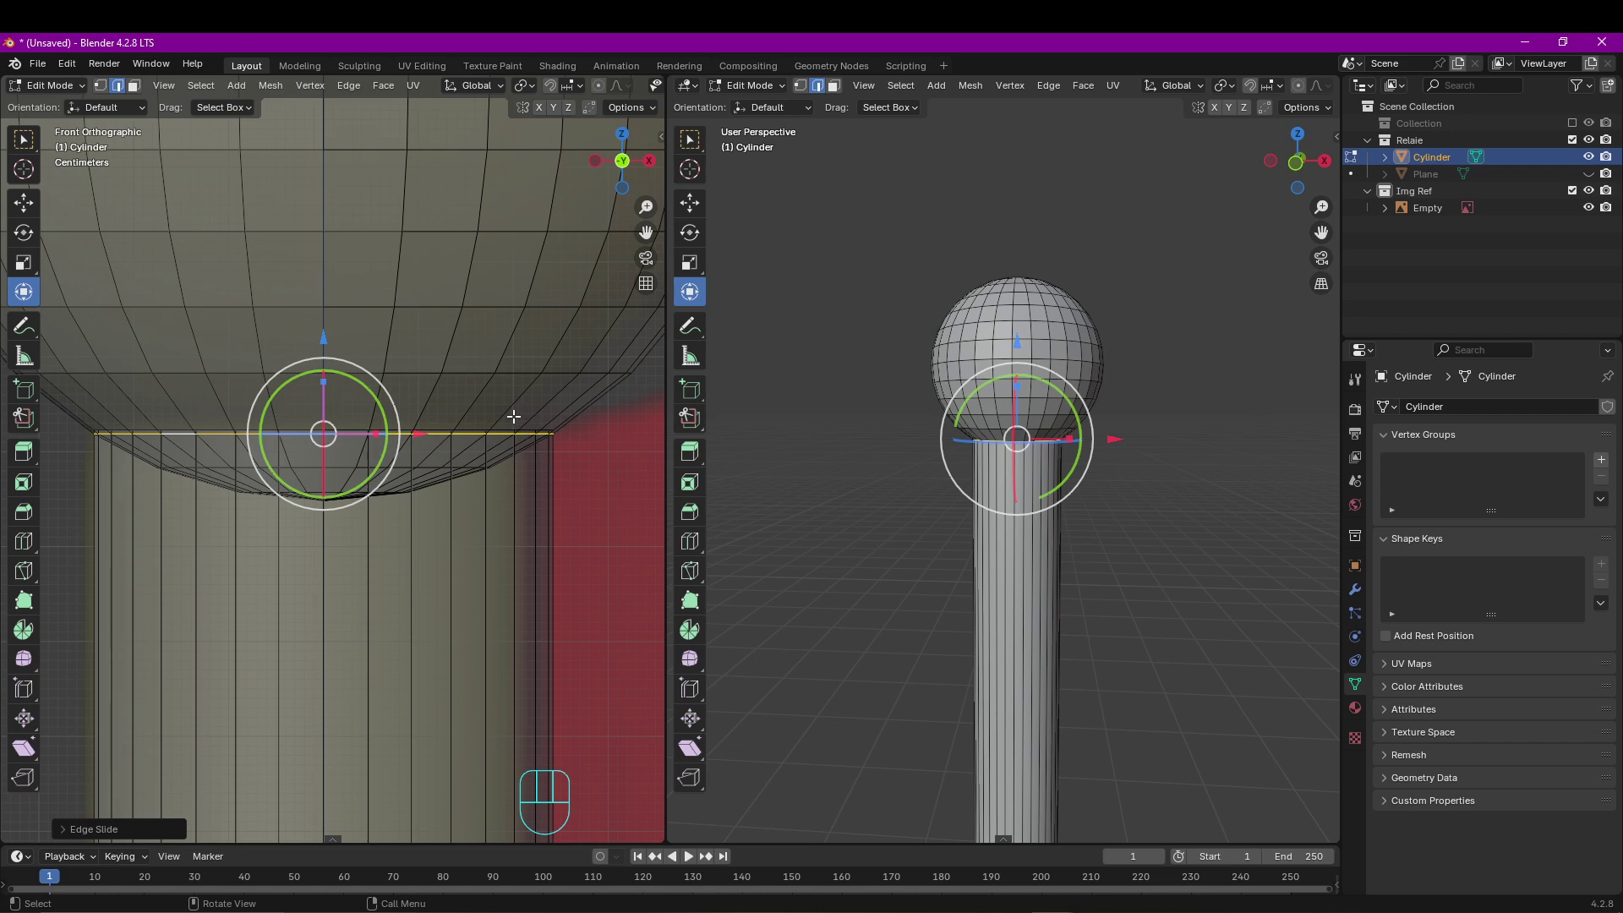
key("v")
key("Return")
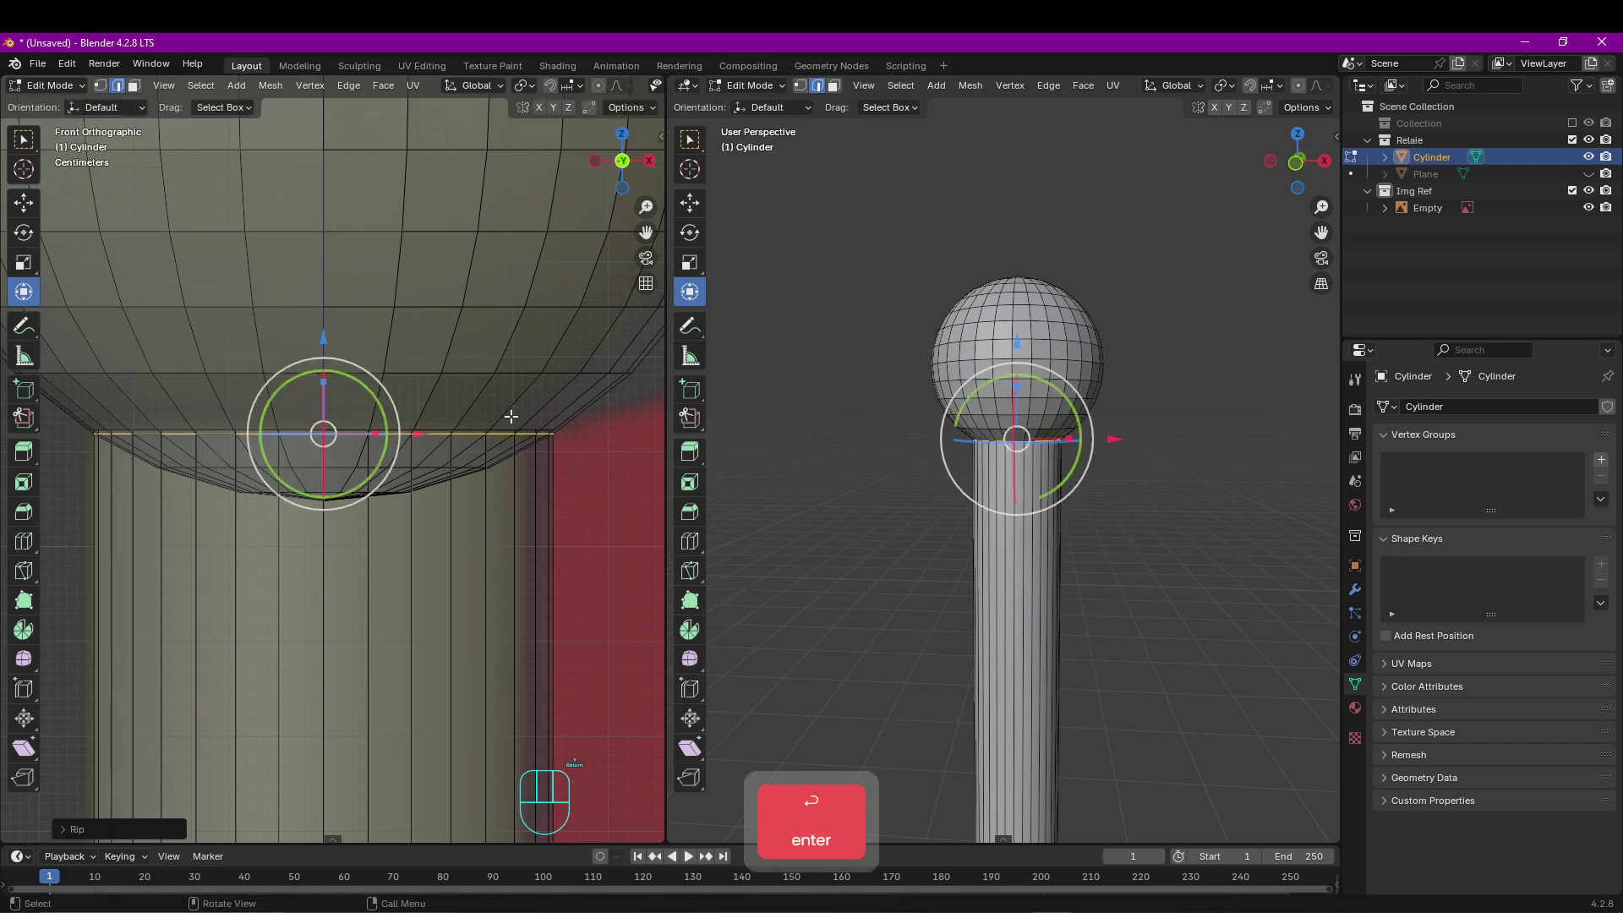
Select the linked upper part of the ball and raise it slightly along Z, leaving a small gap above the pole.
left_click(373, 370)
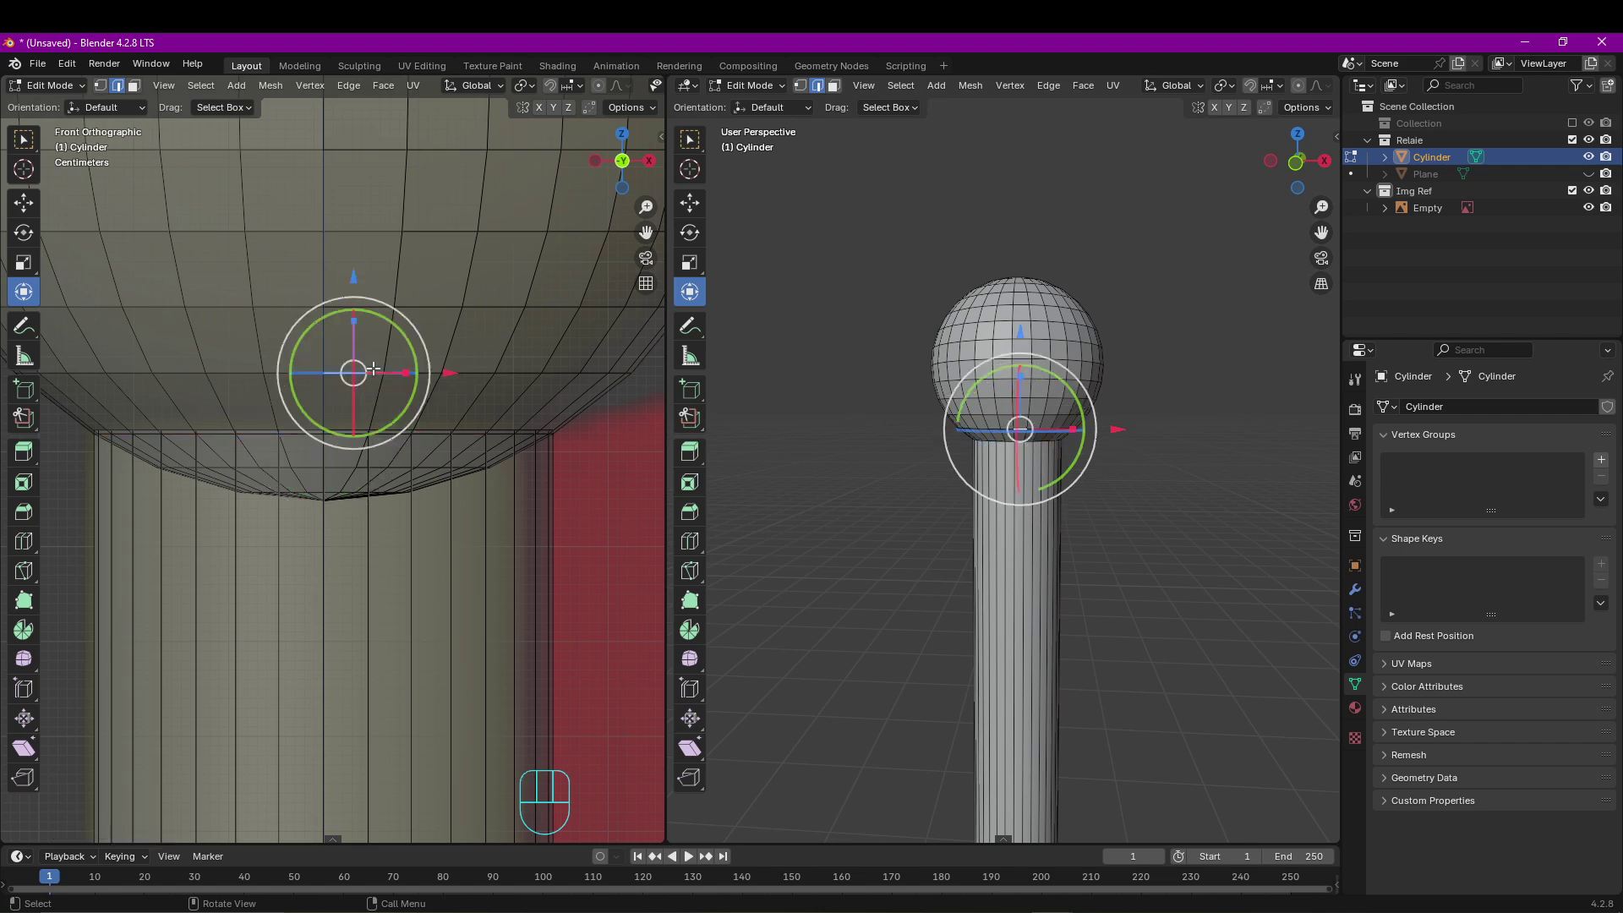
key("l")
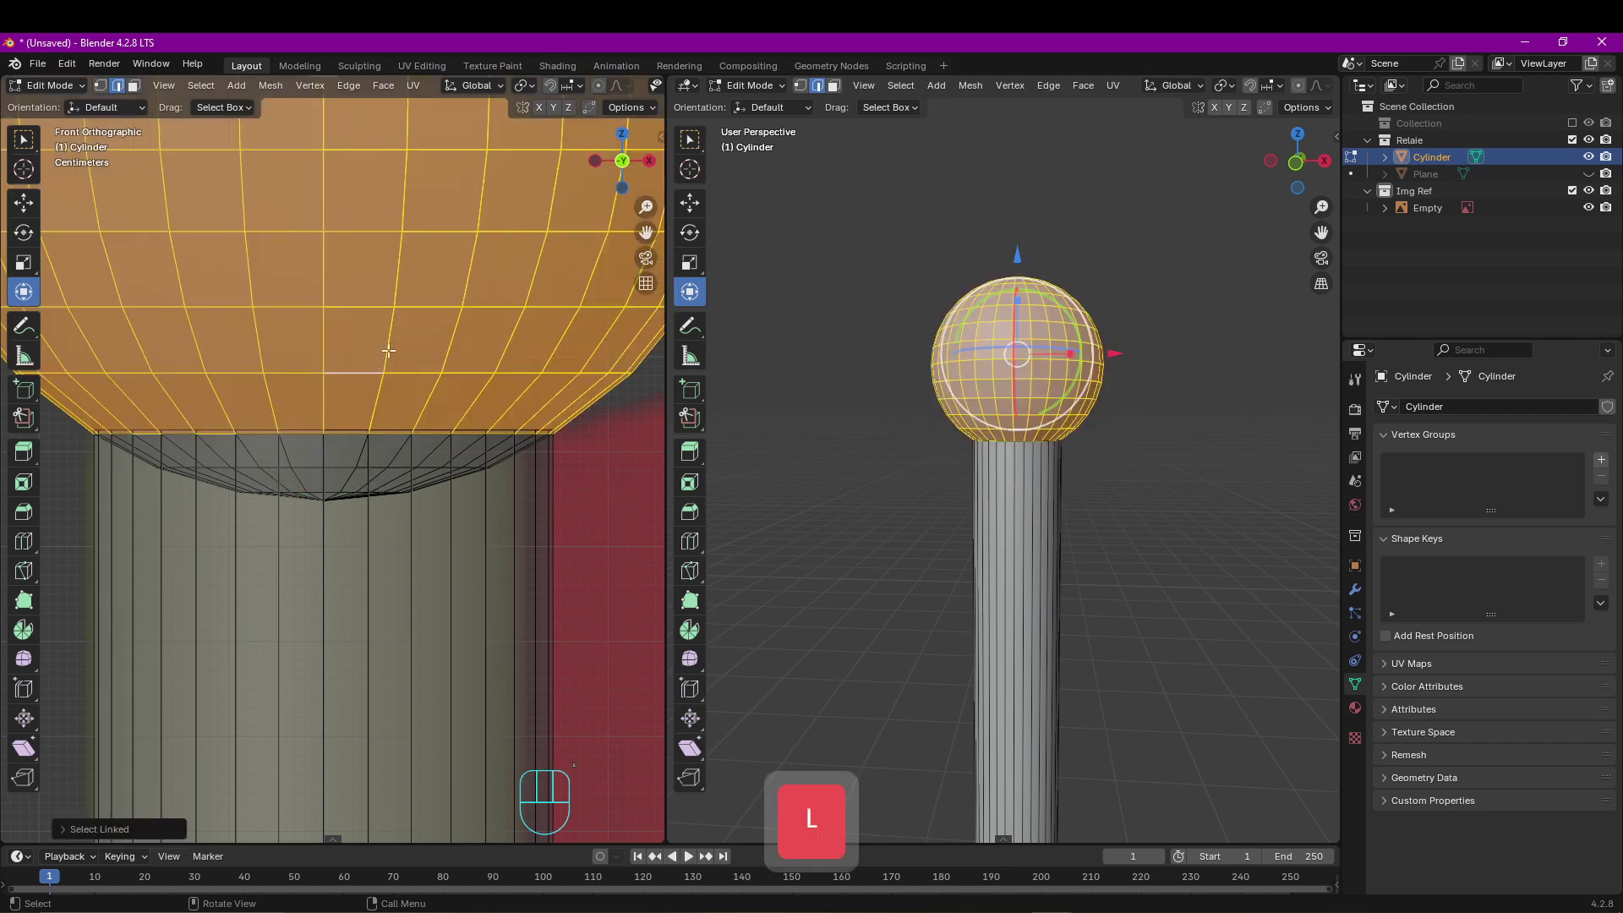
scroll(388, 351, "down", 2)
middle_click_drag(358, 378, 433, 482, "shift")
scroll(414, 472, "down", 1)
left_click_drag(365, 214, 364, 192)
Select the linked leftover sphere cap inside the pole's top and delete its faces.
scroll(1007, 457, "up", 7)
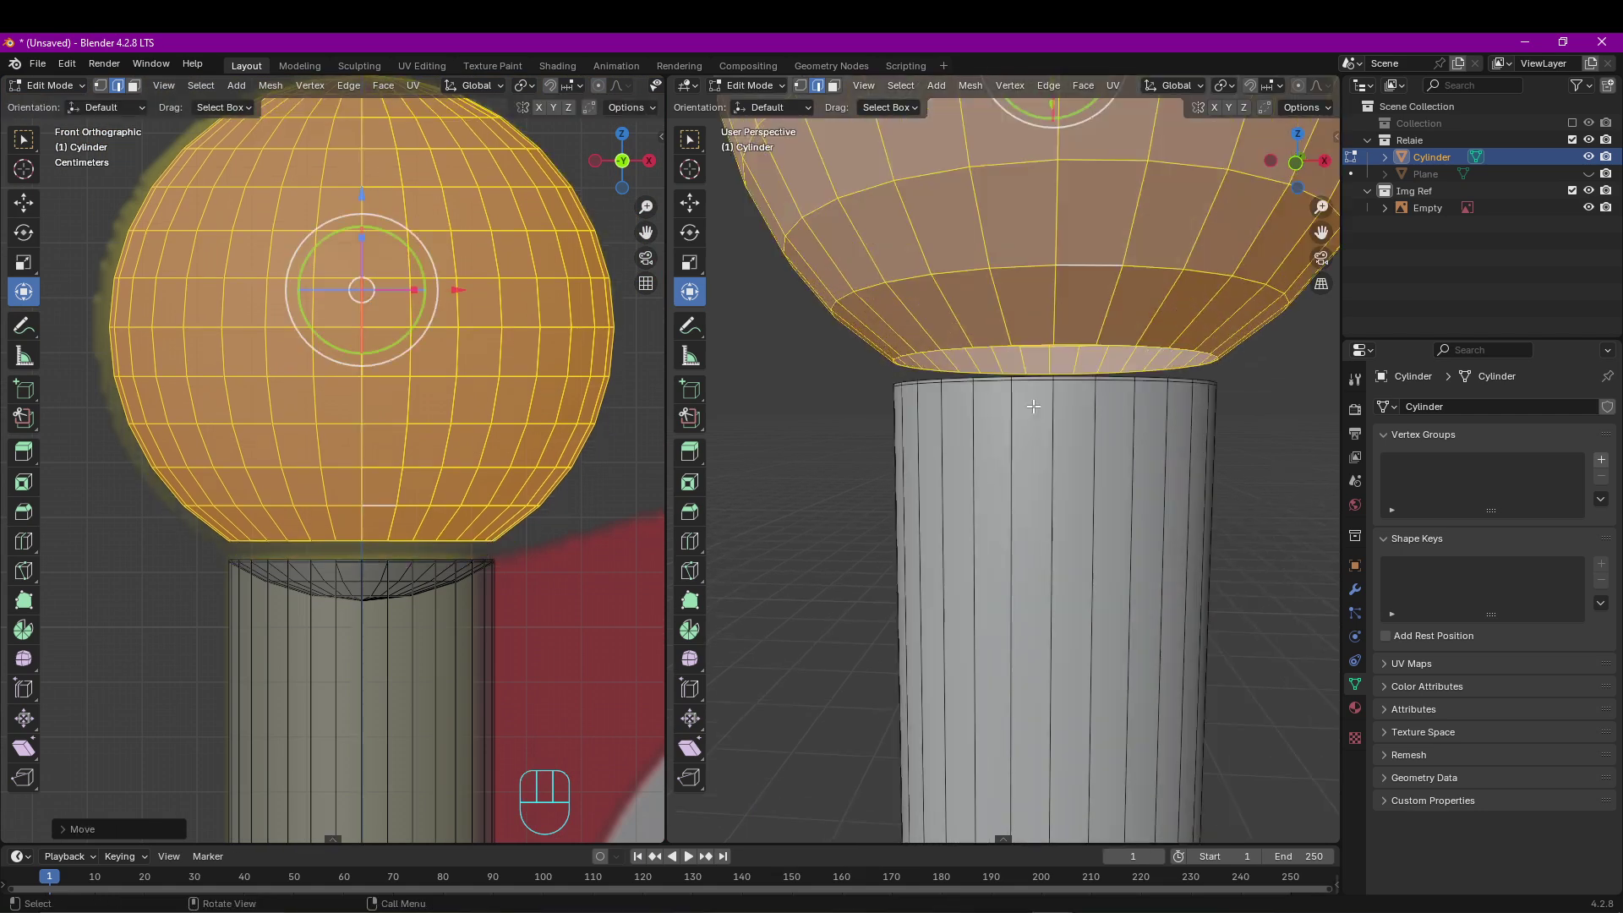
middle_click_drag(1033, 406, 1033, 480)
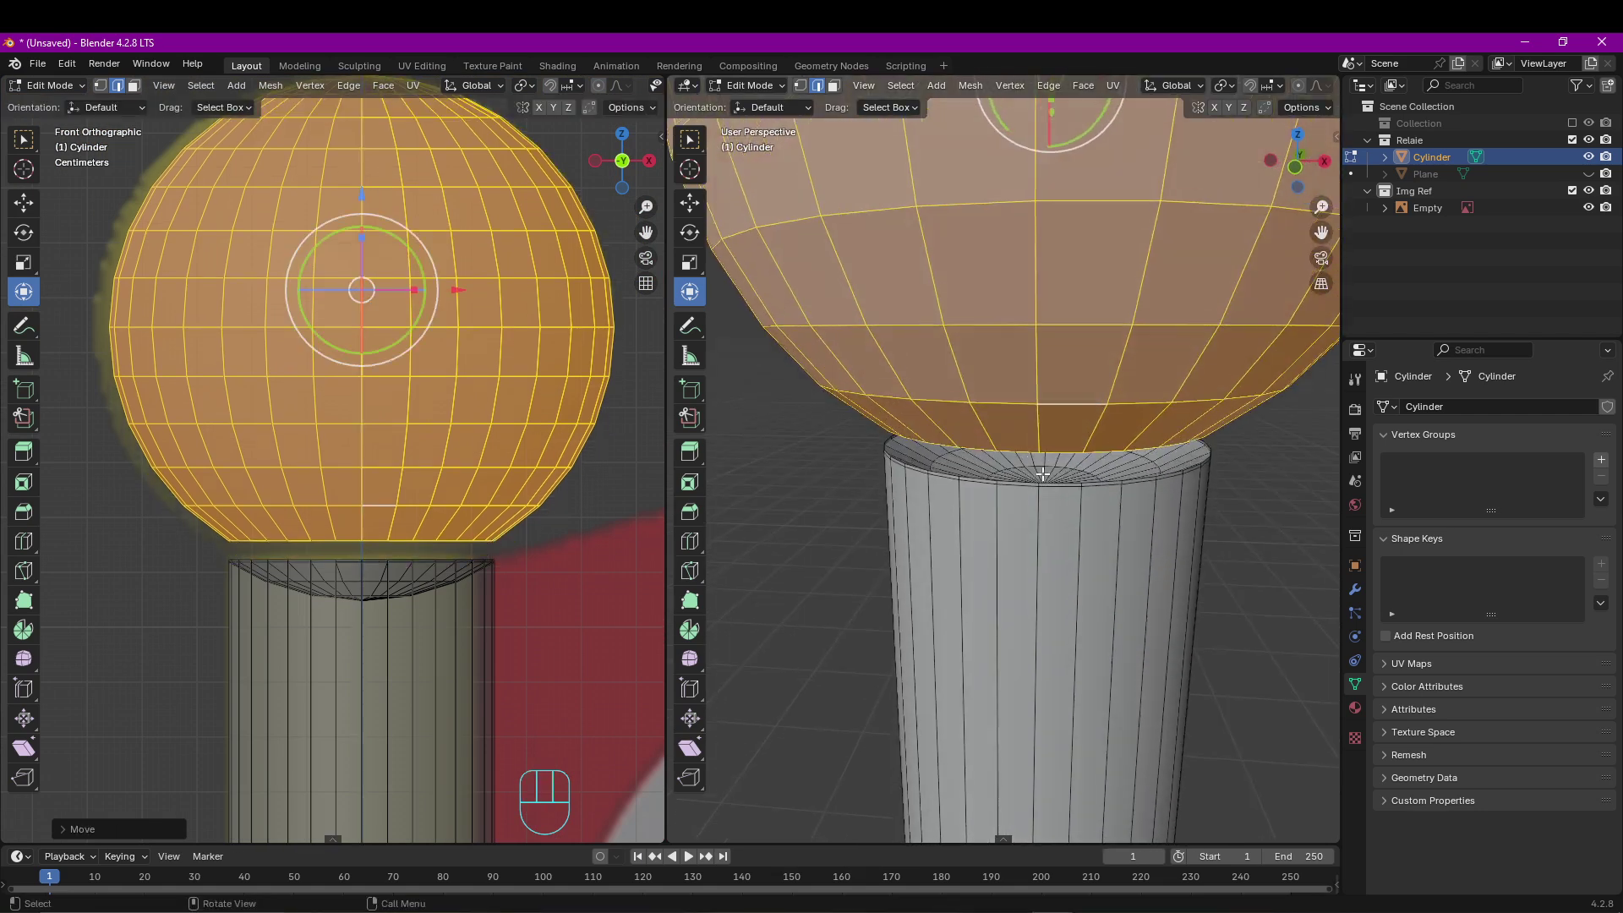
left_click(1042, 474)
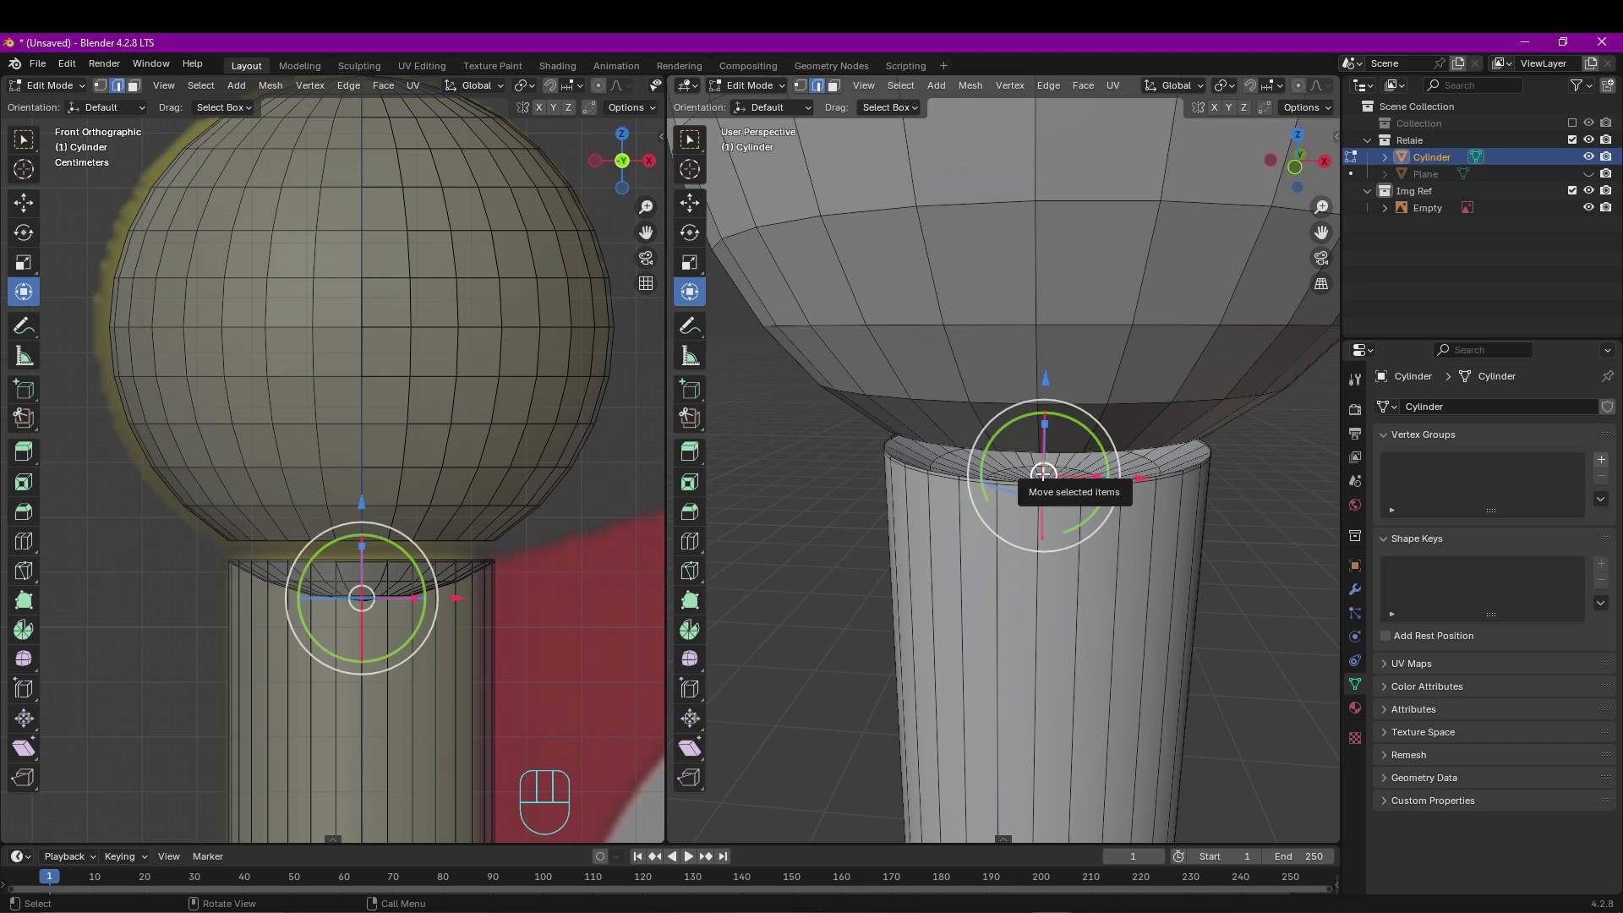
key("l")
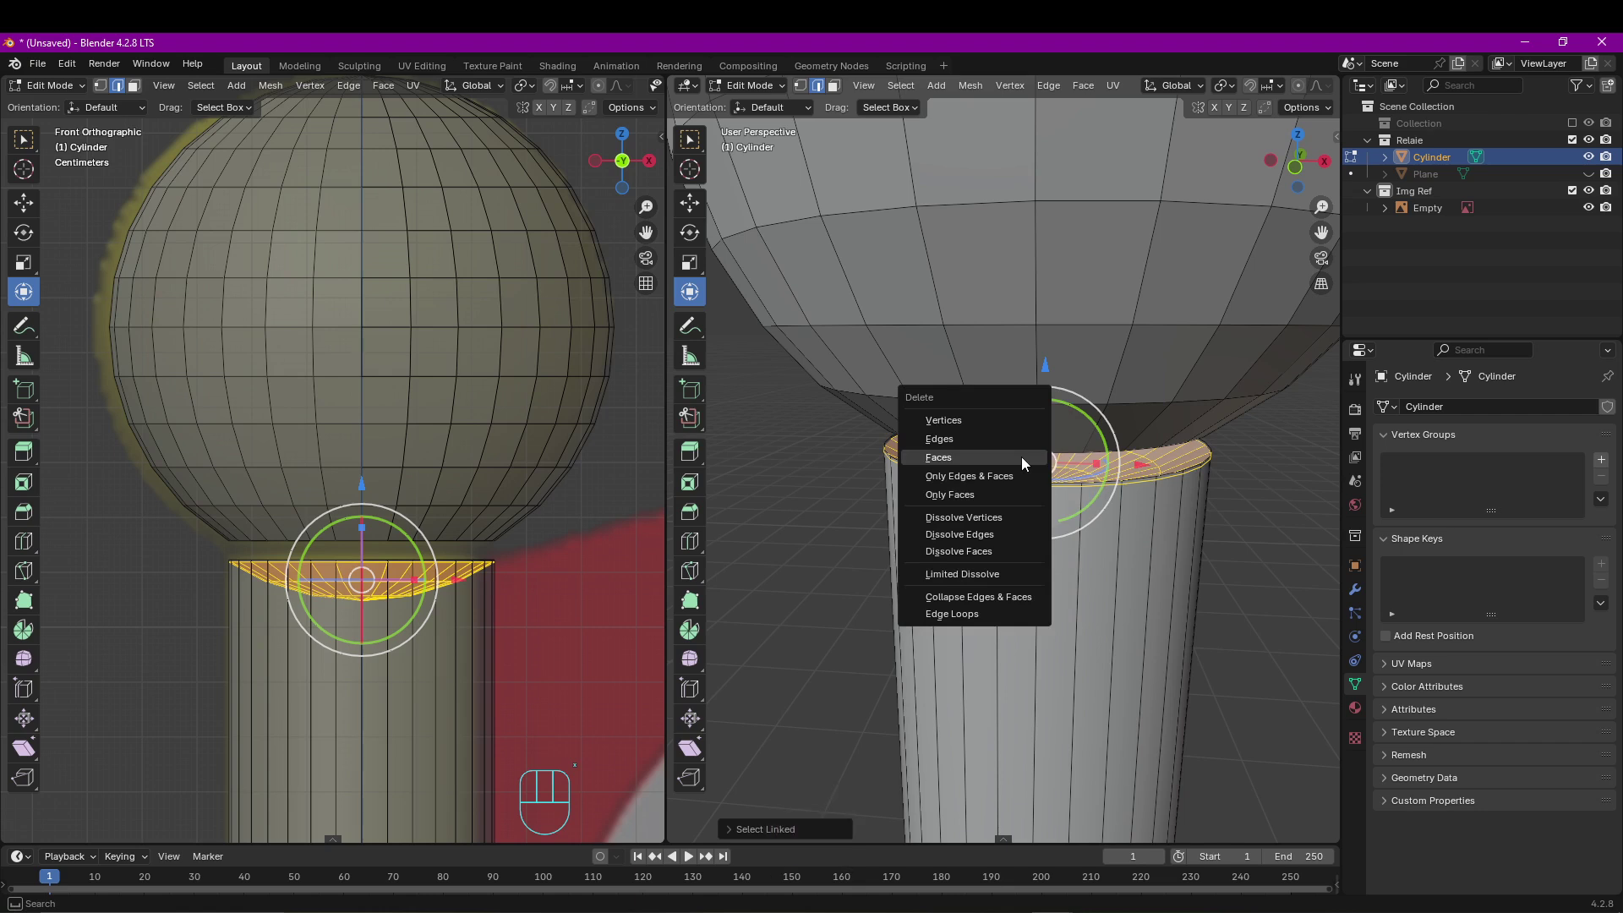
left_click(1021, 457)
Select all of the ball's linked faces in face mode and apply Shade Smooth to them.
scroll(1025, 345, "down", 5)
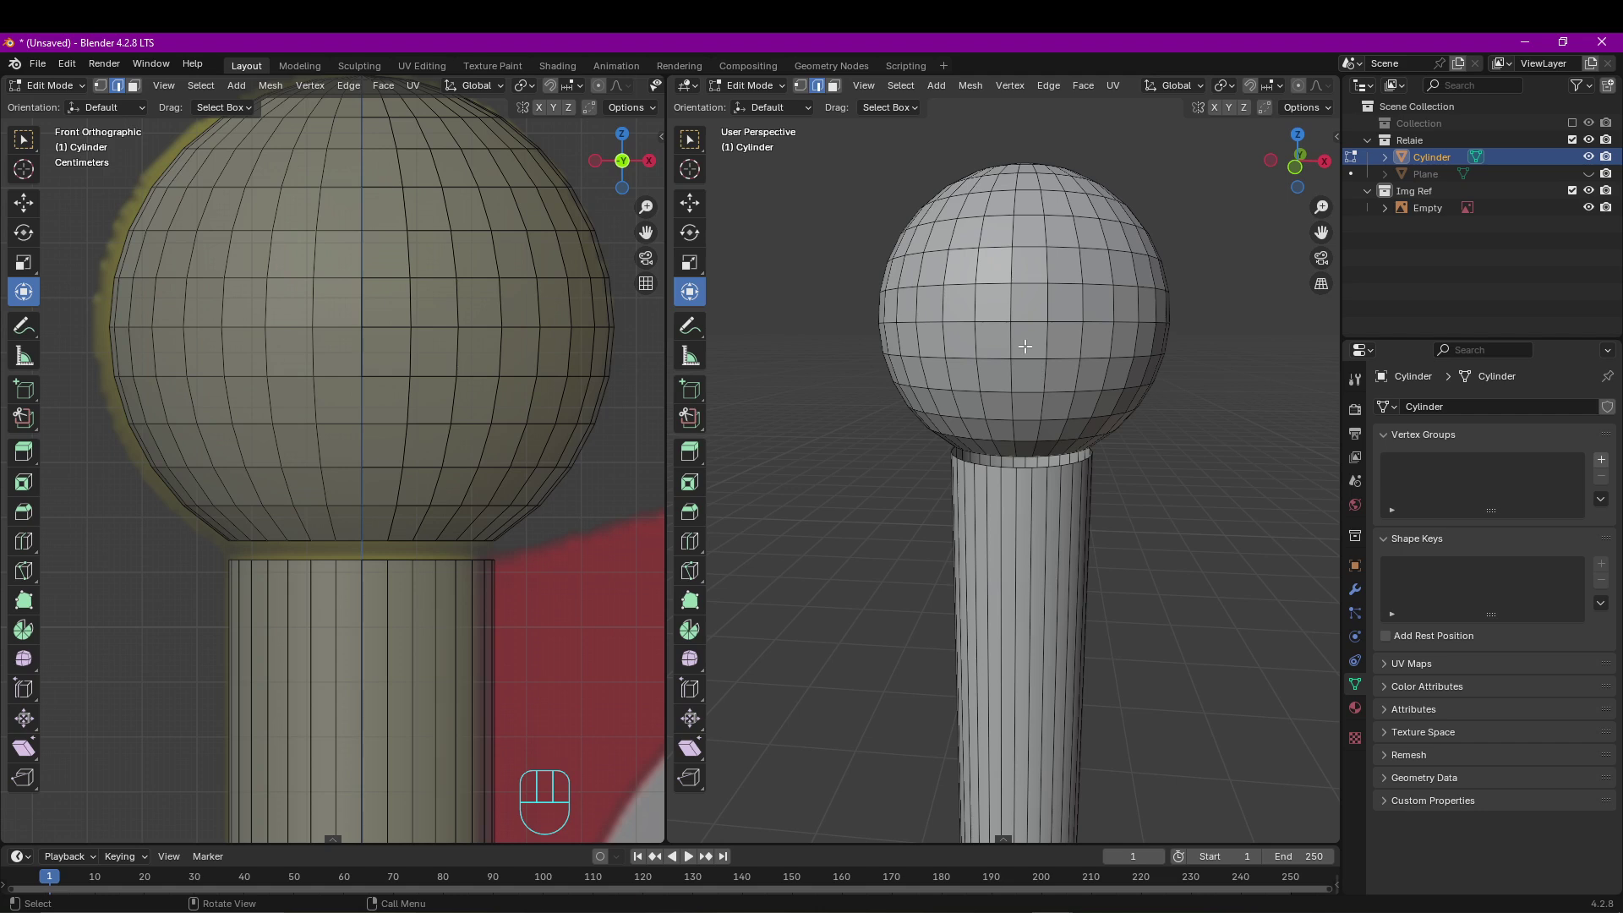
key("l")
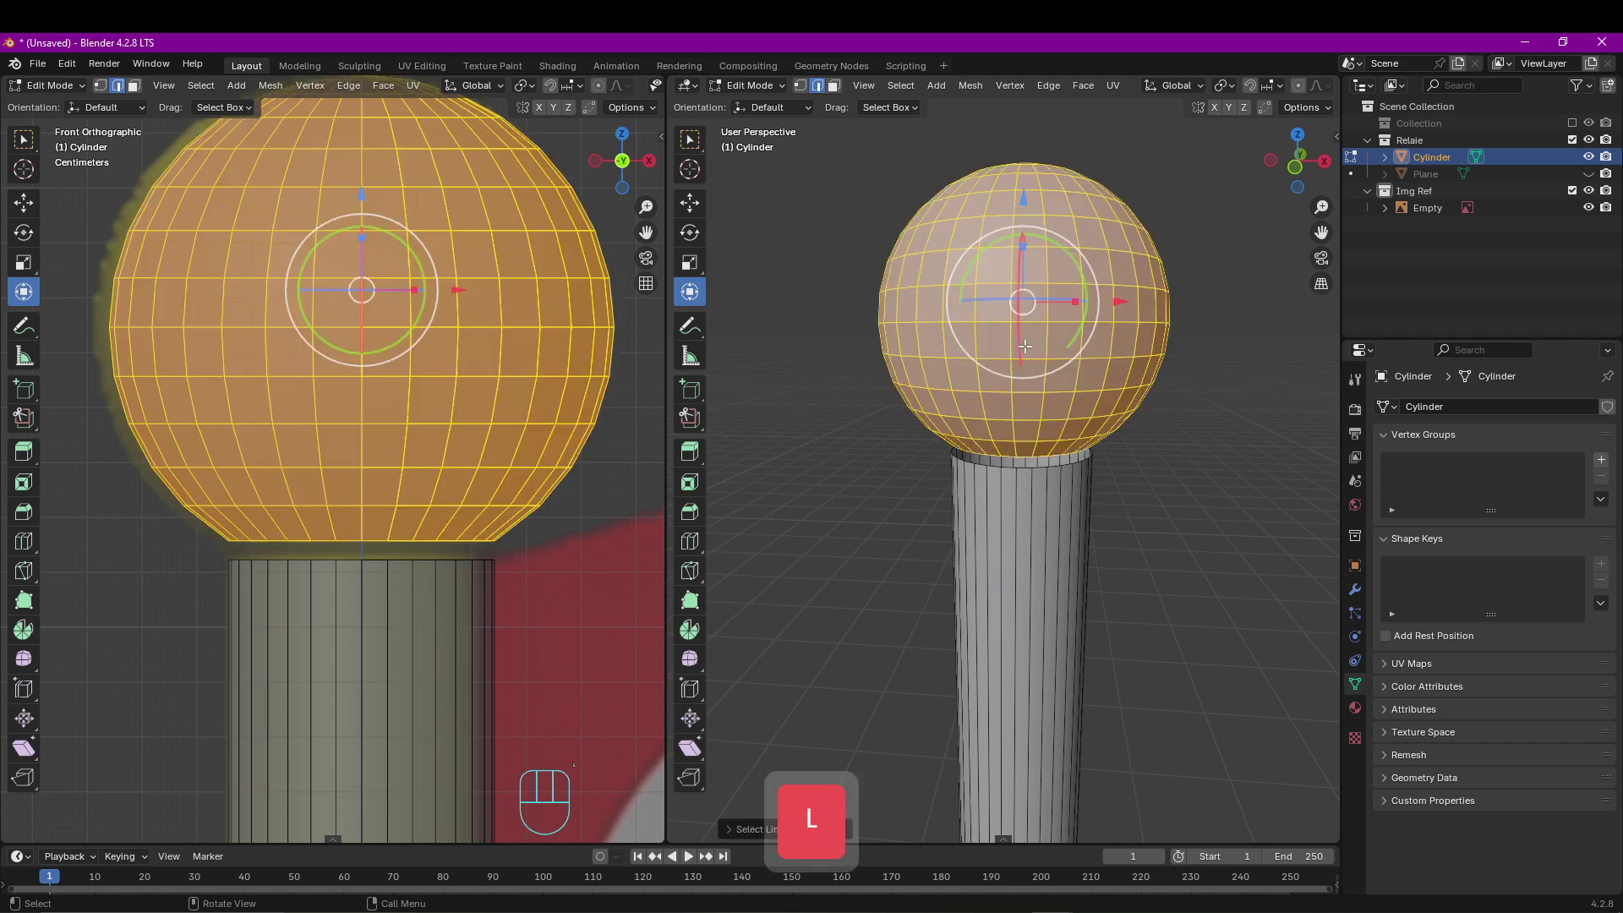
key("3")
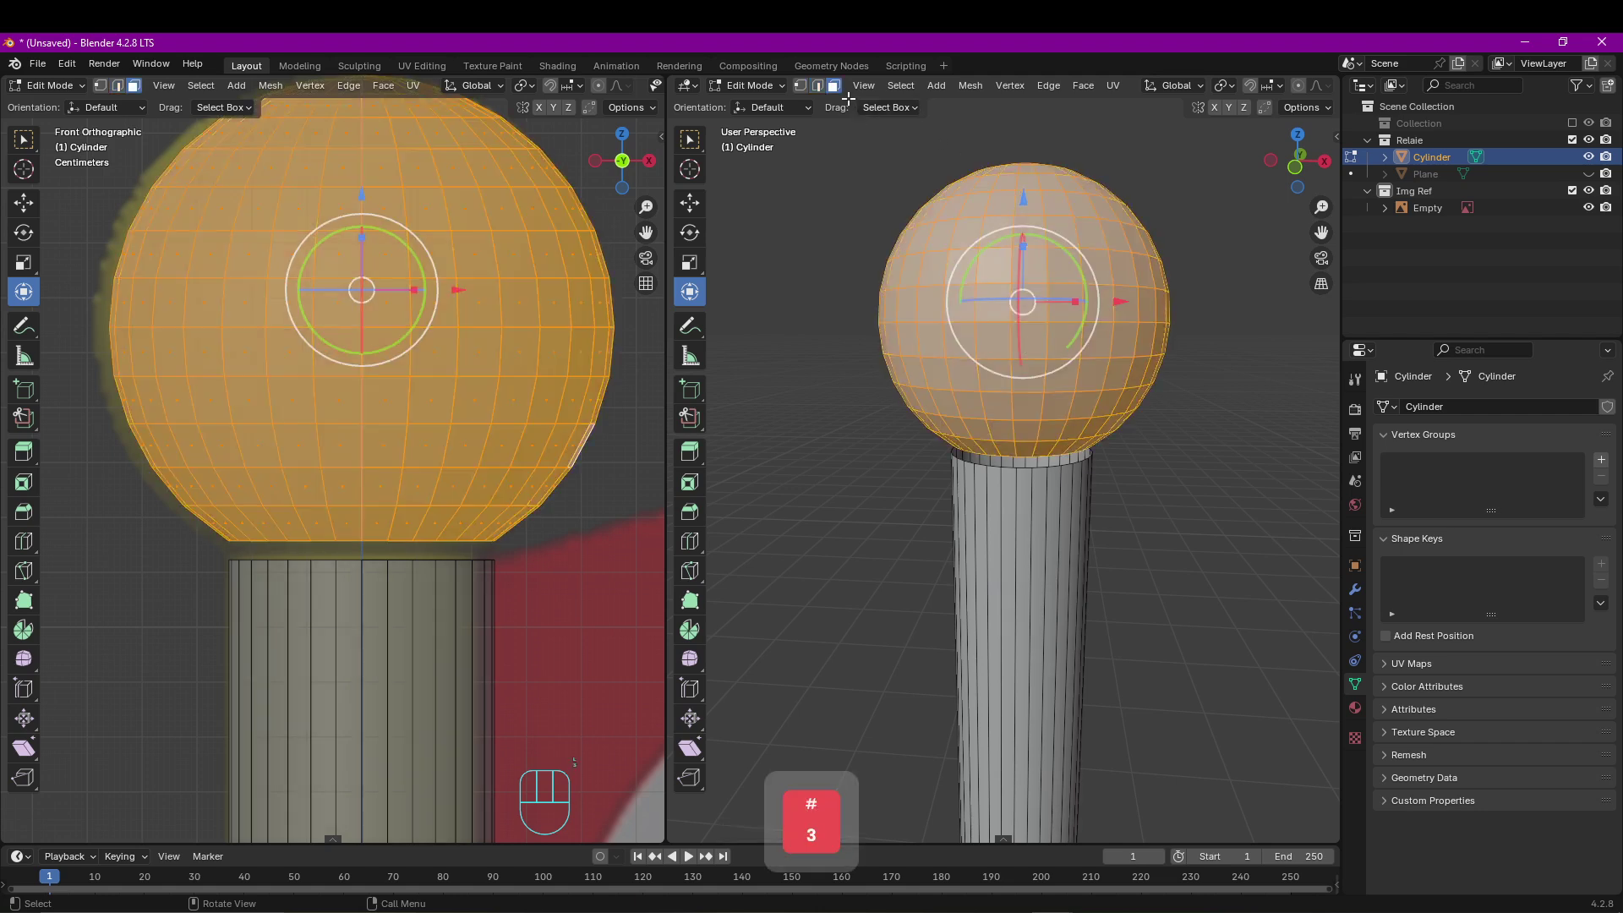
right_click(1035, 318)
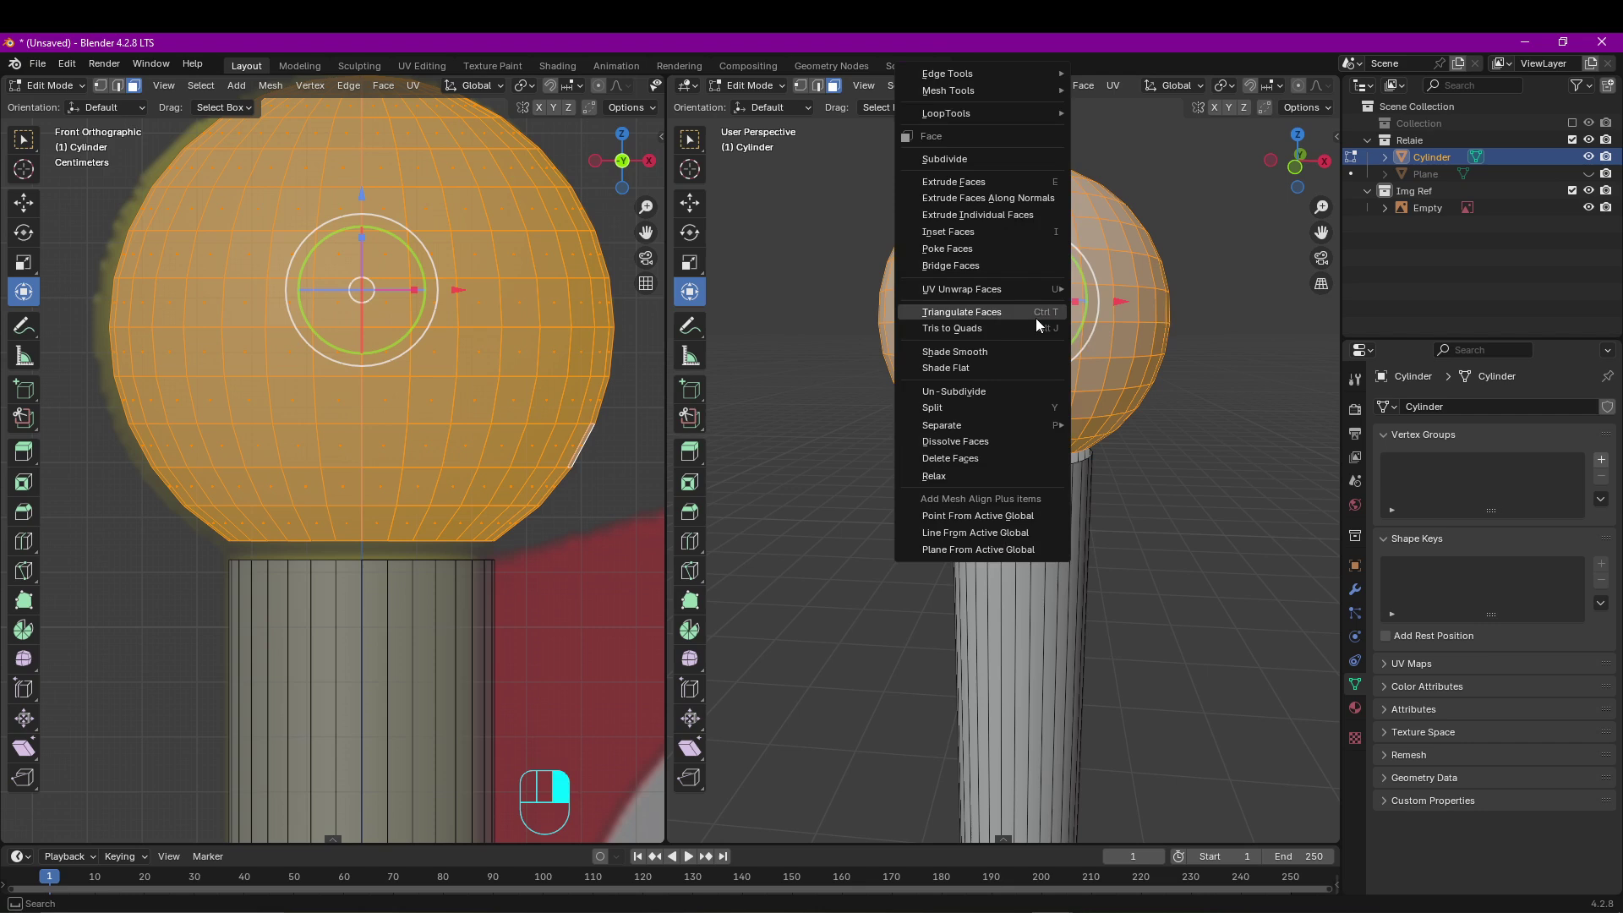
left_click(1008, 350)
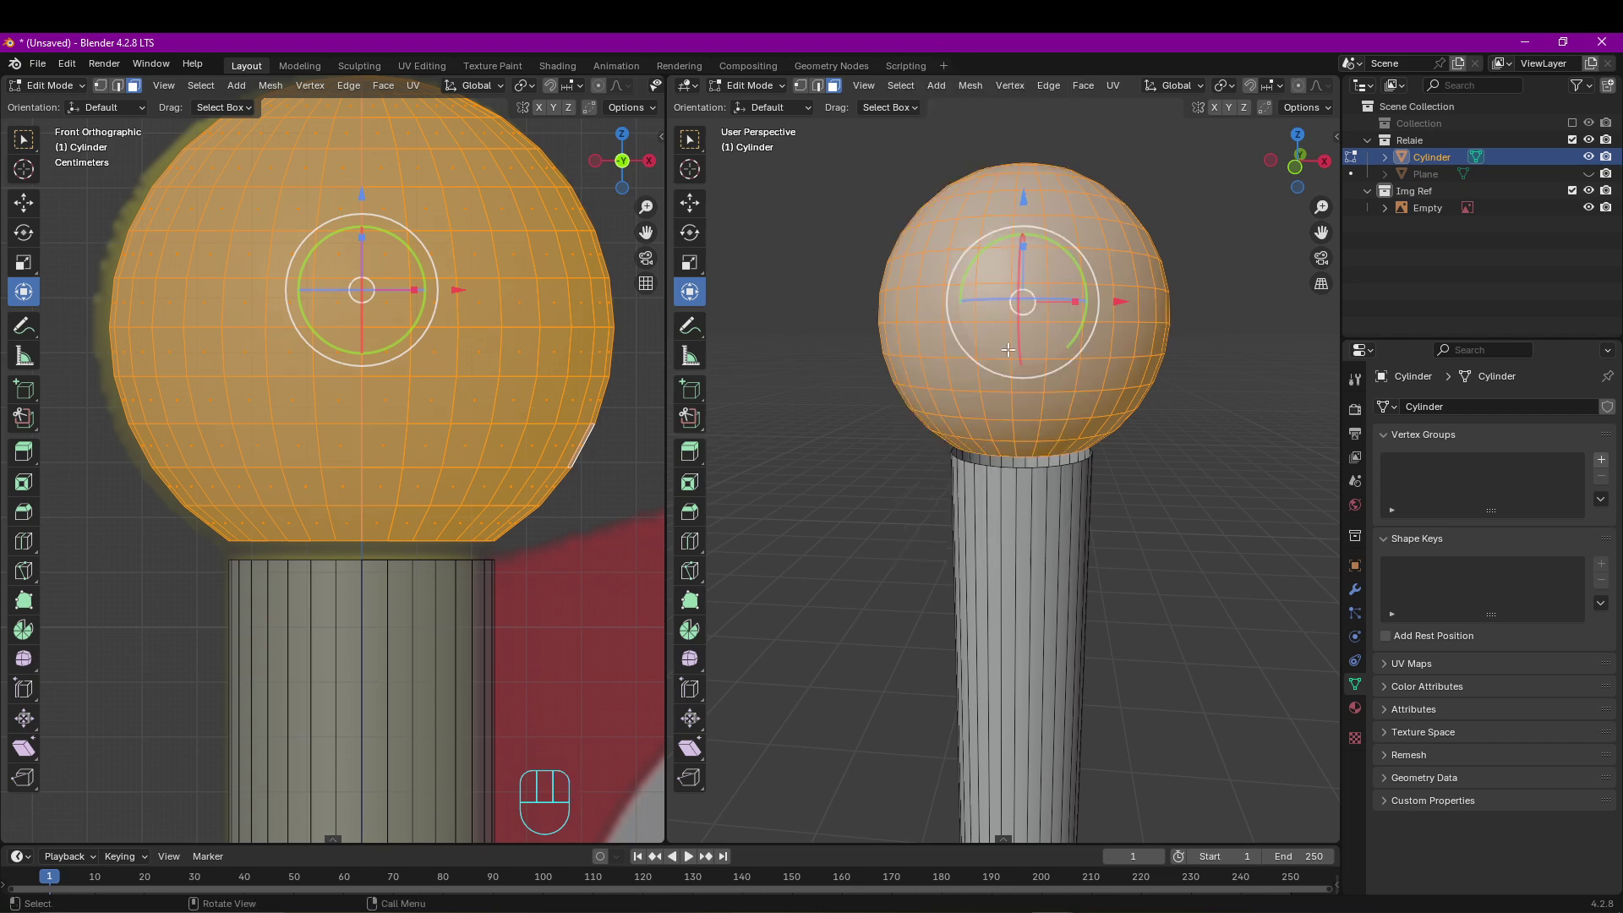
Select the ball's open bottom edge loop and the pole's top edge loop, and connect them with Bridge Edge Loops.
scroll(1042, 480, "up", 4)
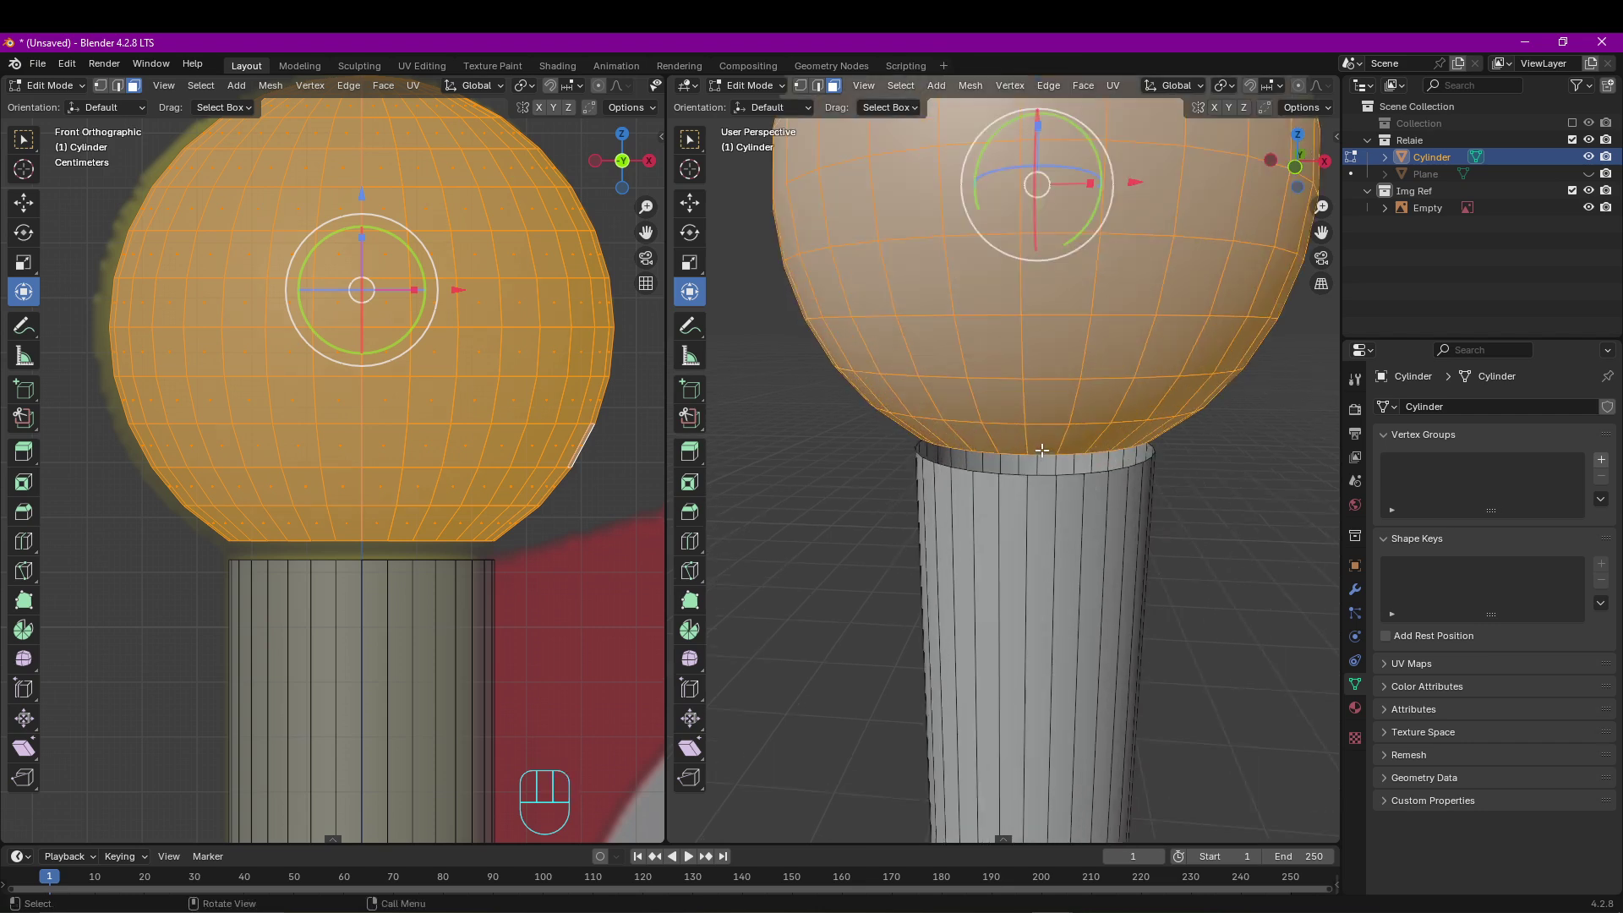
key("2")
left_click(1042, 450, "alt")
left_click(1072, 448, "alt")
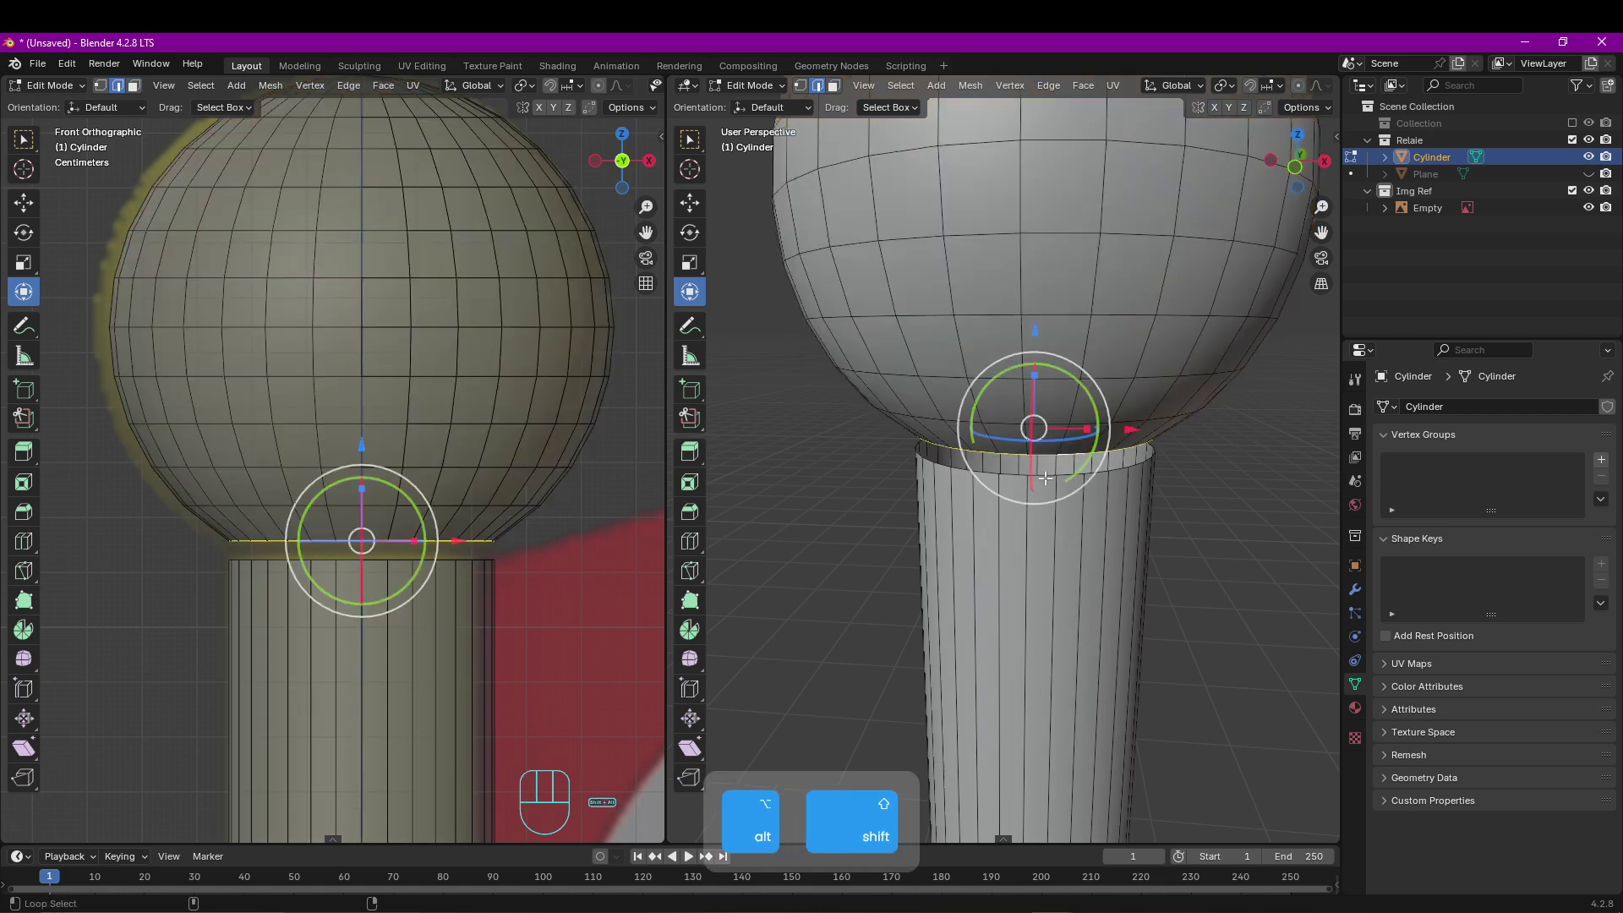
left_click(1044, 478, "alt+shift")
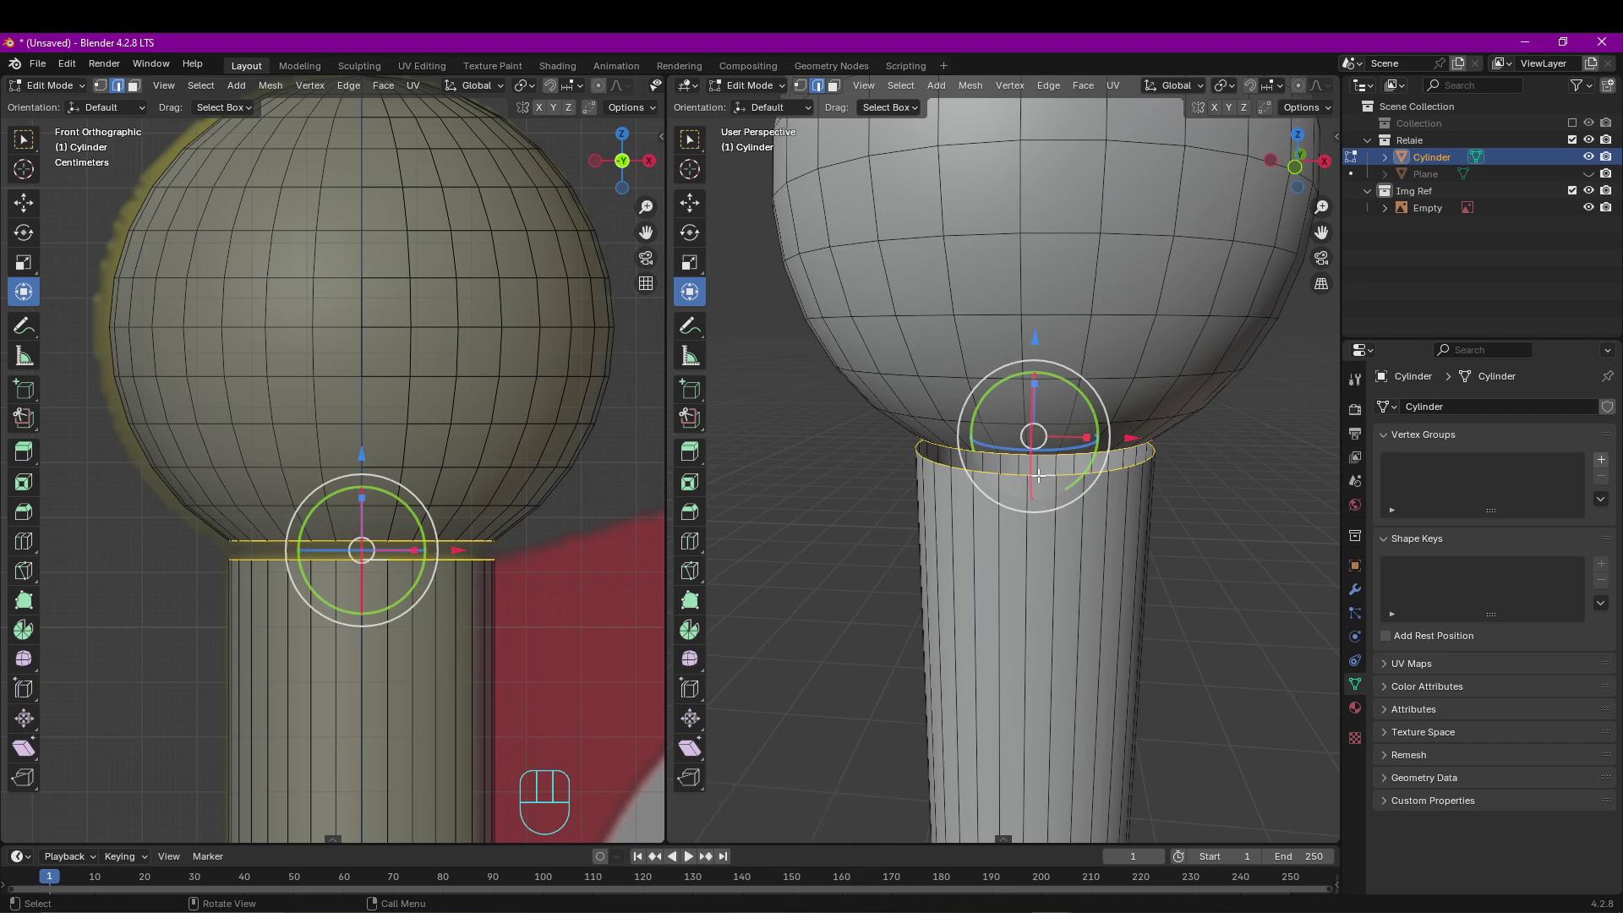
key("ctrl+e")
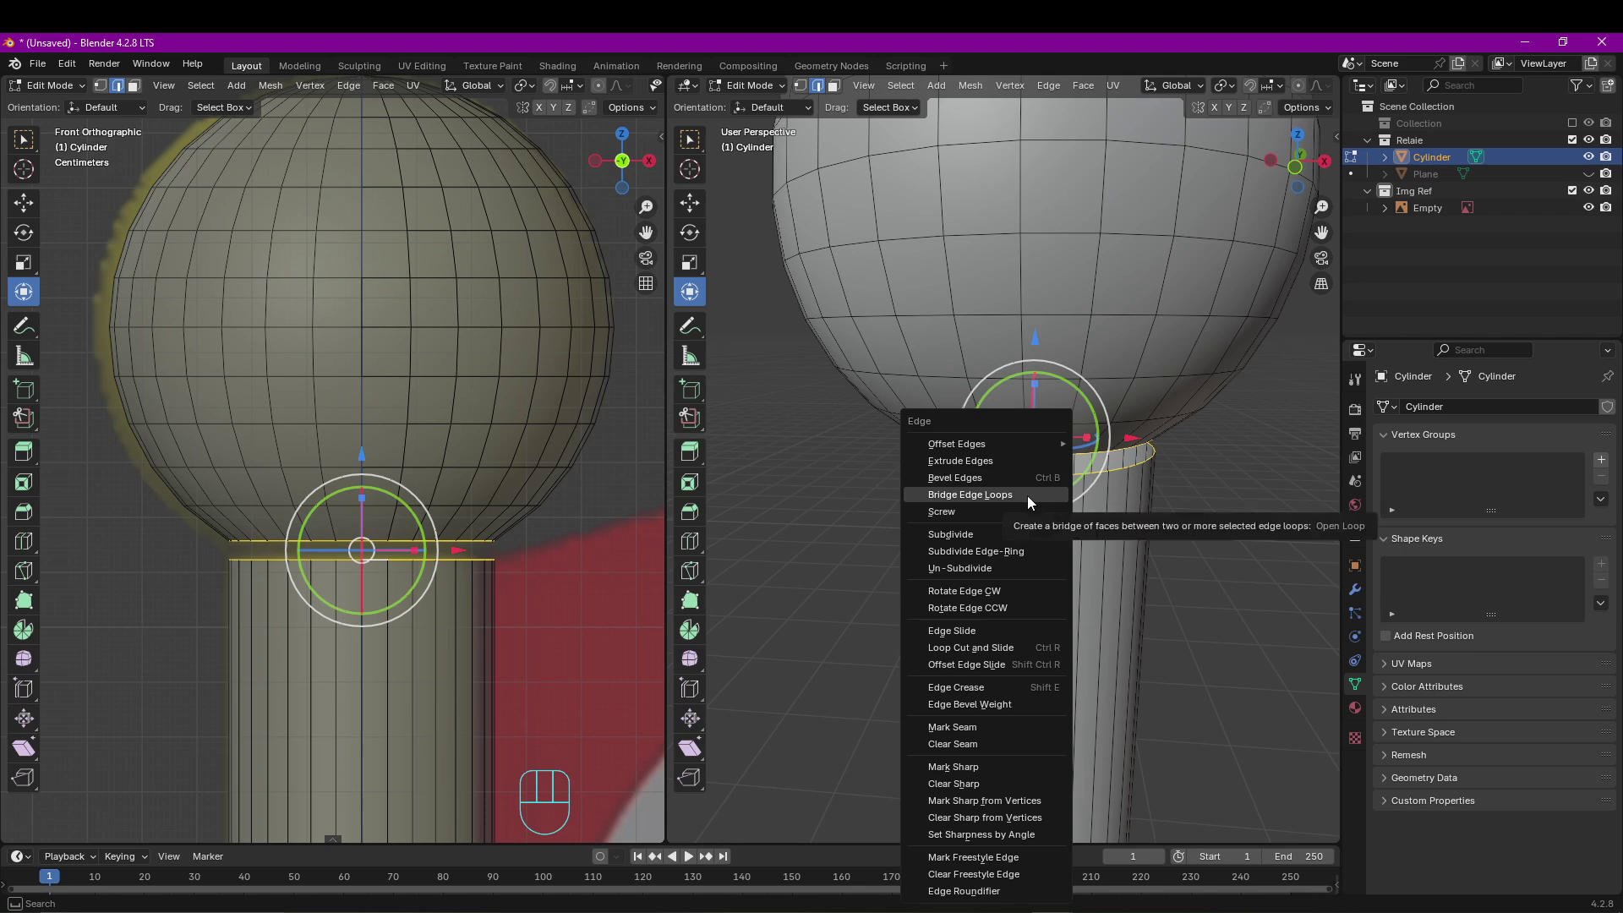
left_click(1027, 497)
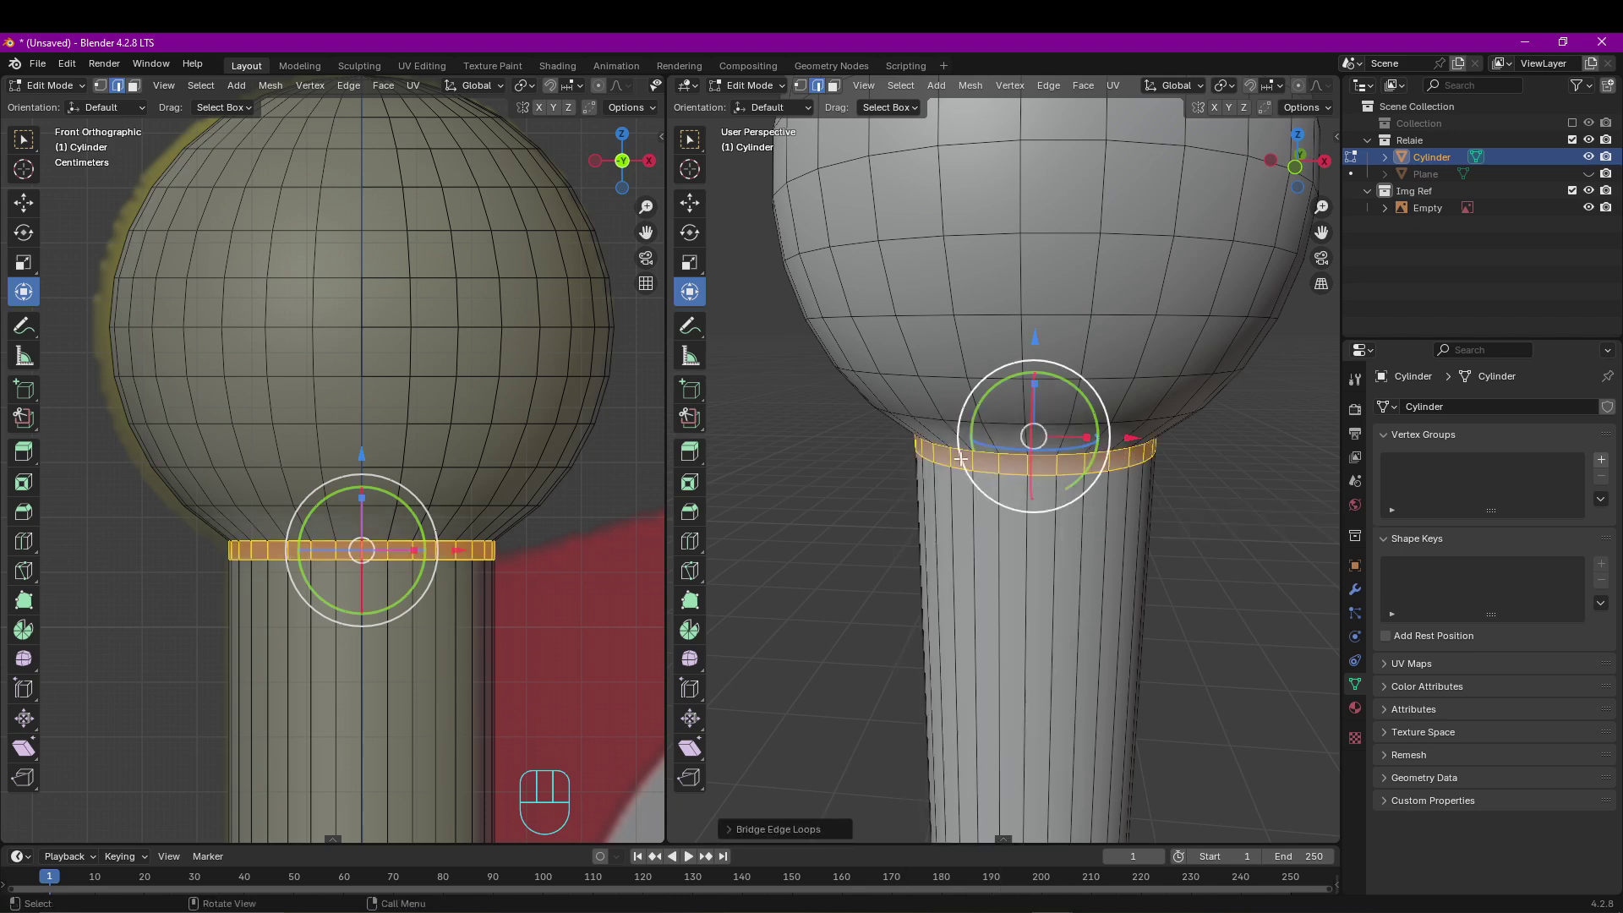
Return to Object Mode, deselect the model and inspect the joined ball and pole from another angle.
scroll(1067, 457, "down", 8)
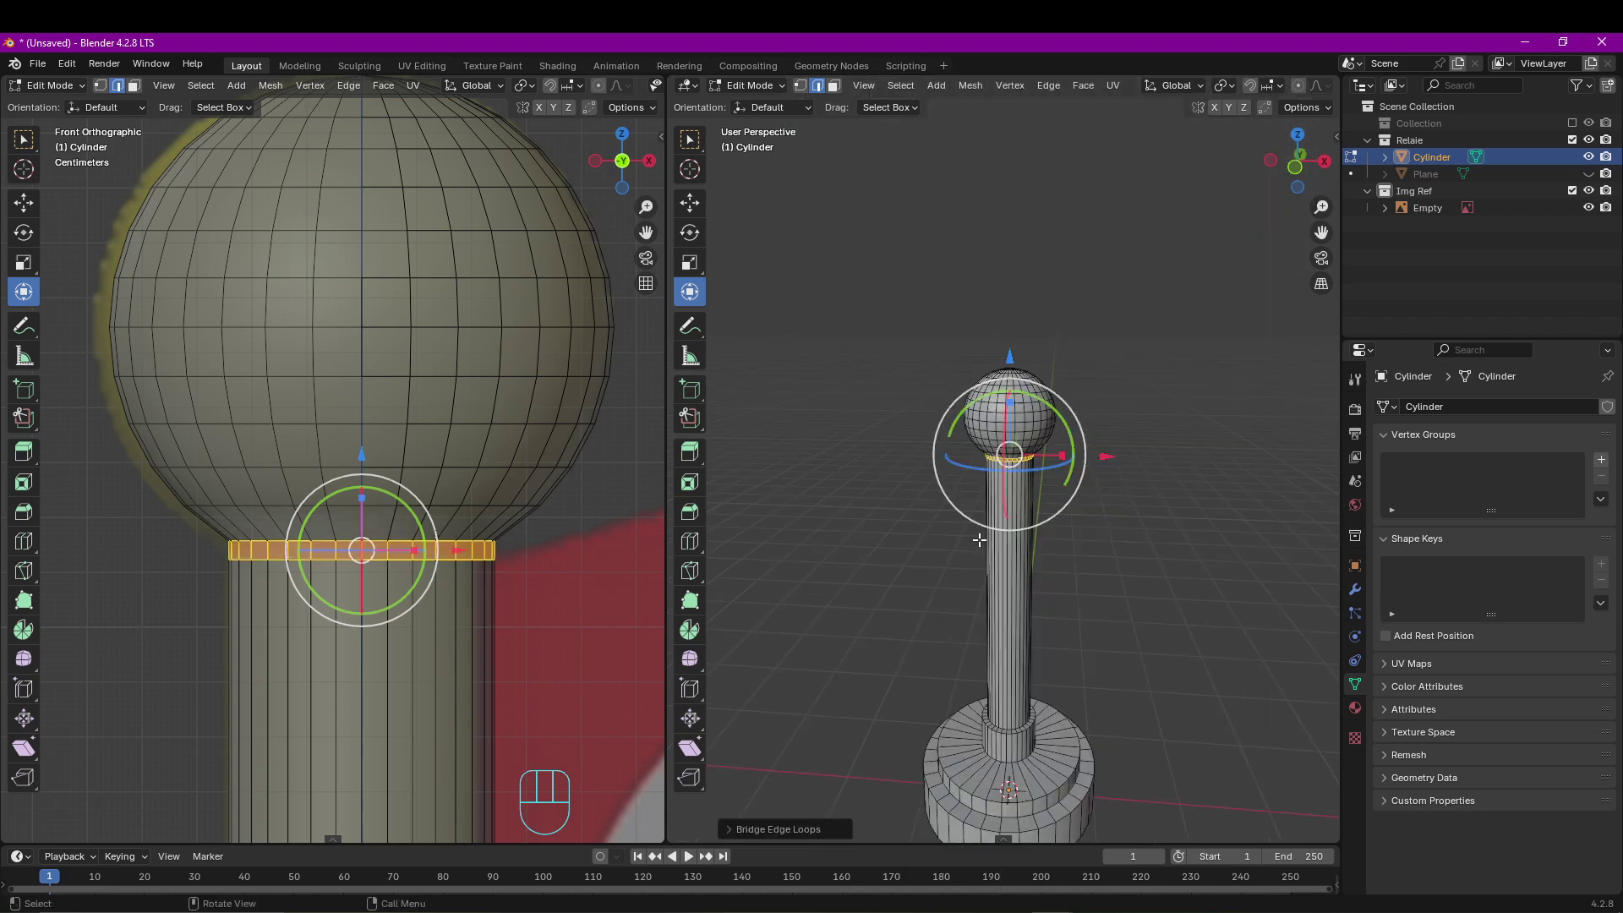
key("Tab")
left_click(930, 490)
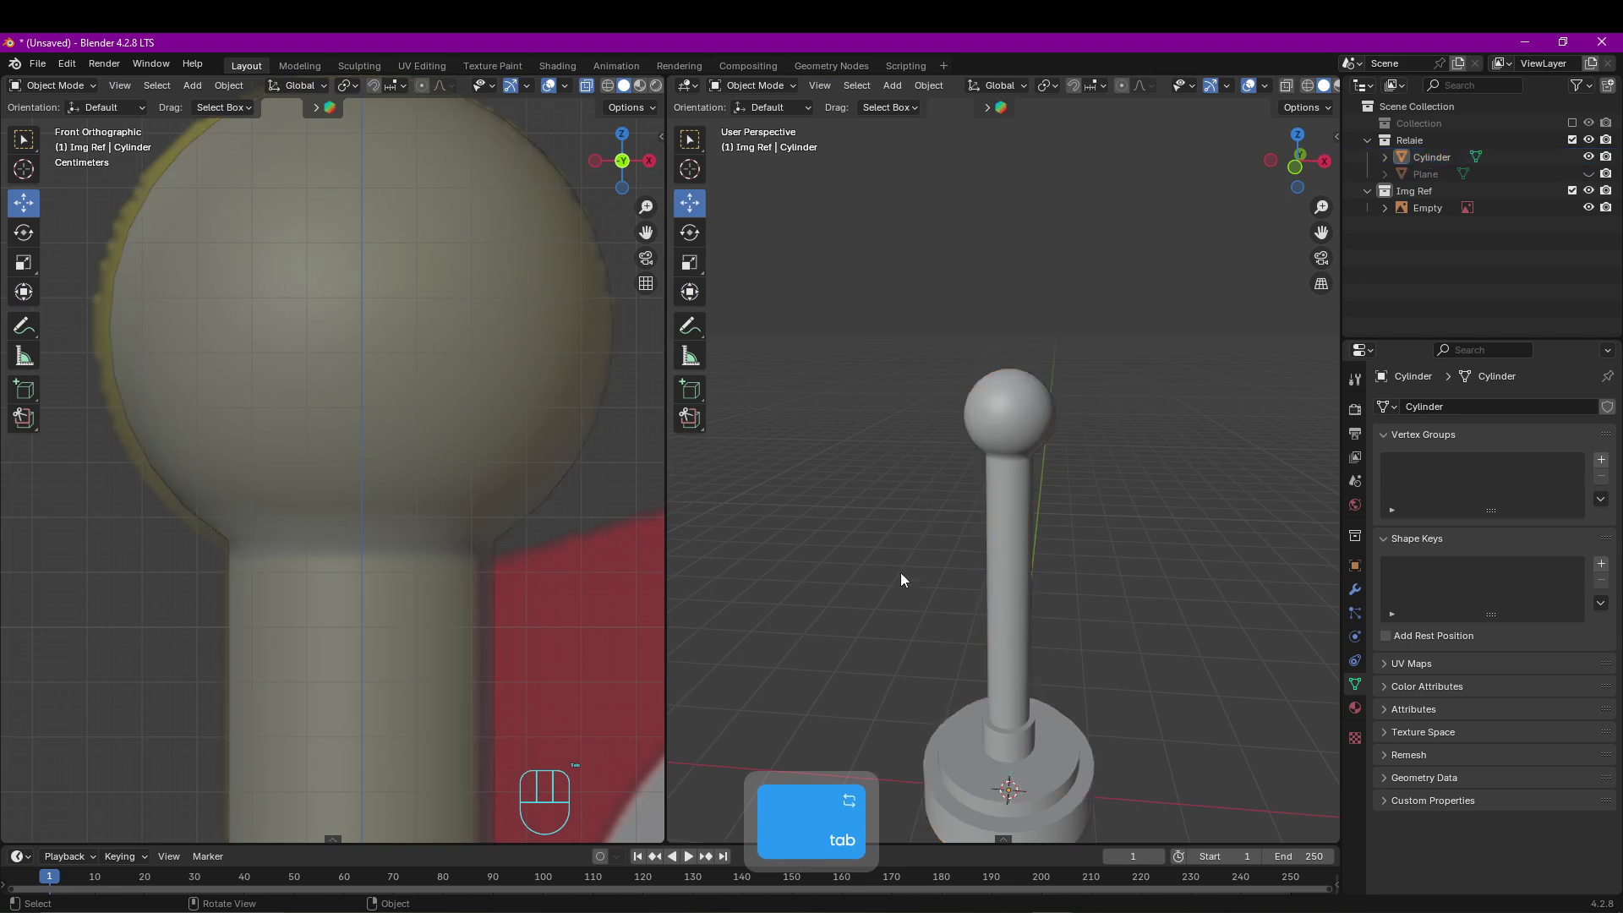
middle_click_drag(900, 571, 1174, 564)
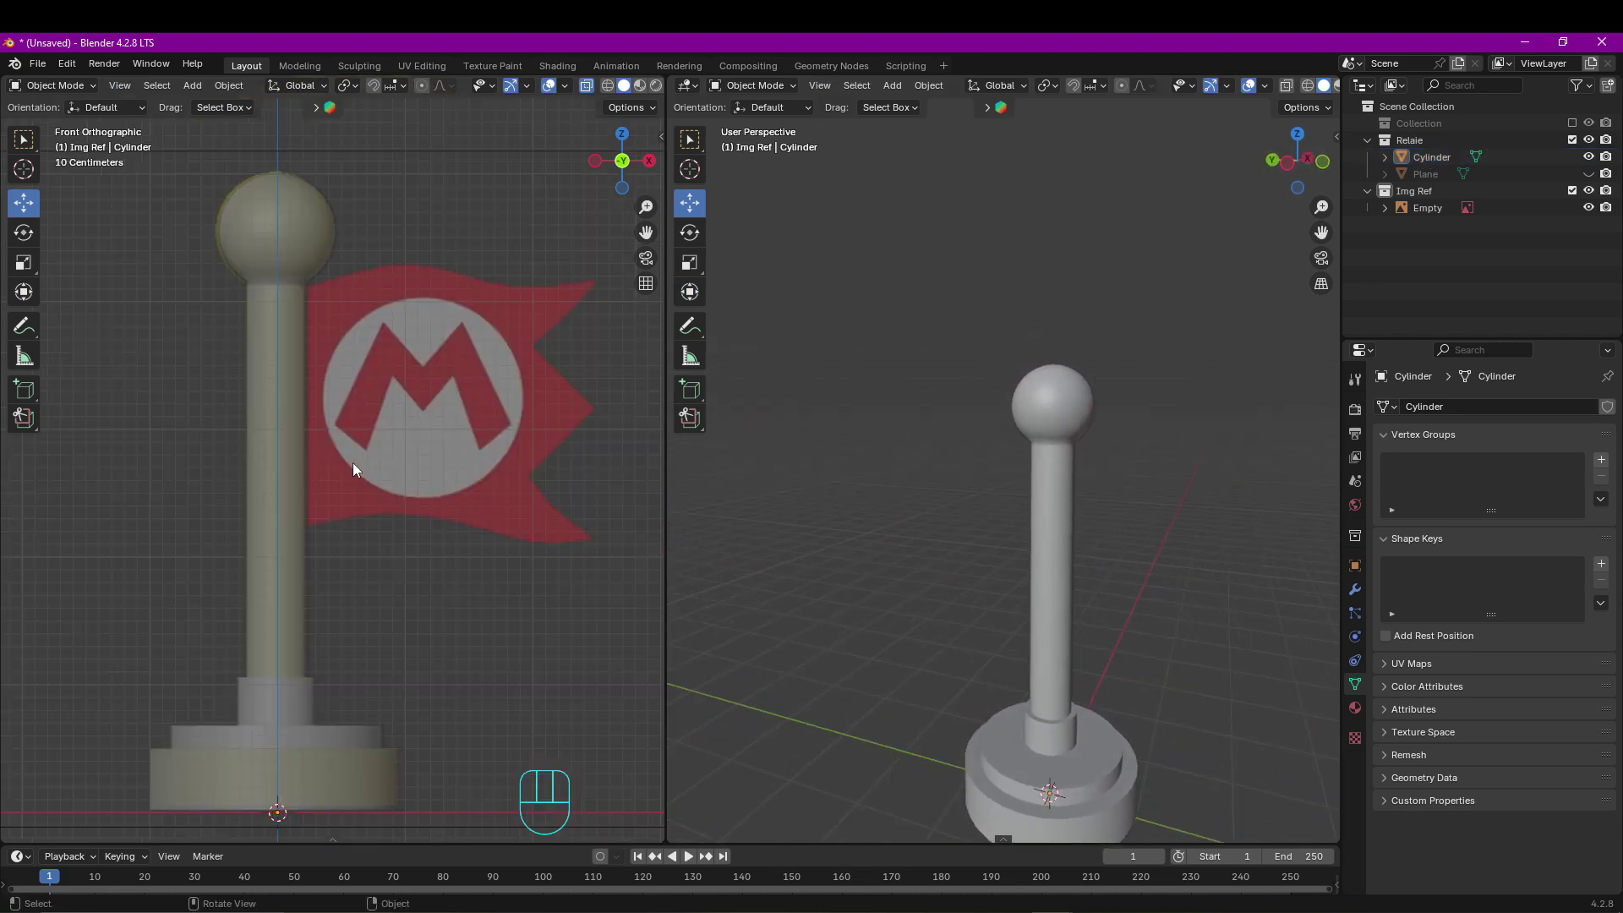
Unhide the plane object, select it and raise it along Z to about mid-height of the reference flag.
left_click(1589, 174)
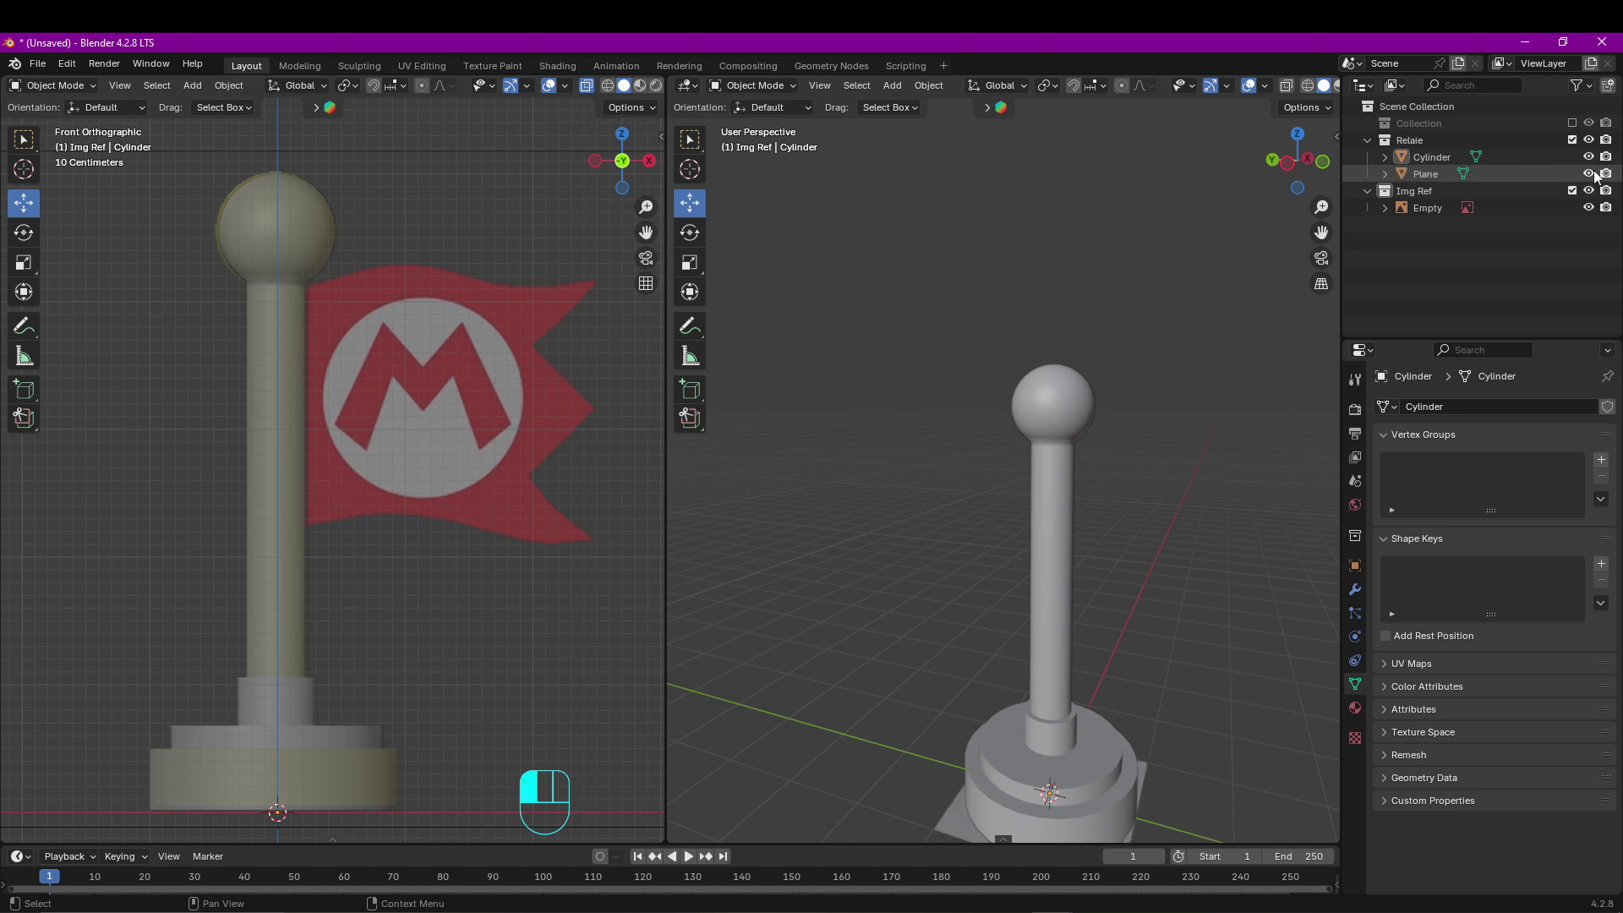
middle_click_drag(1044, 516, 1002, 321, "shift")
left_click(911, 610)
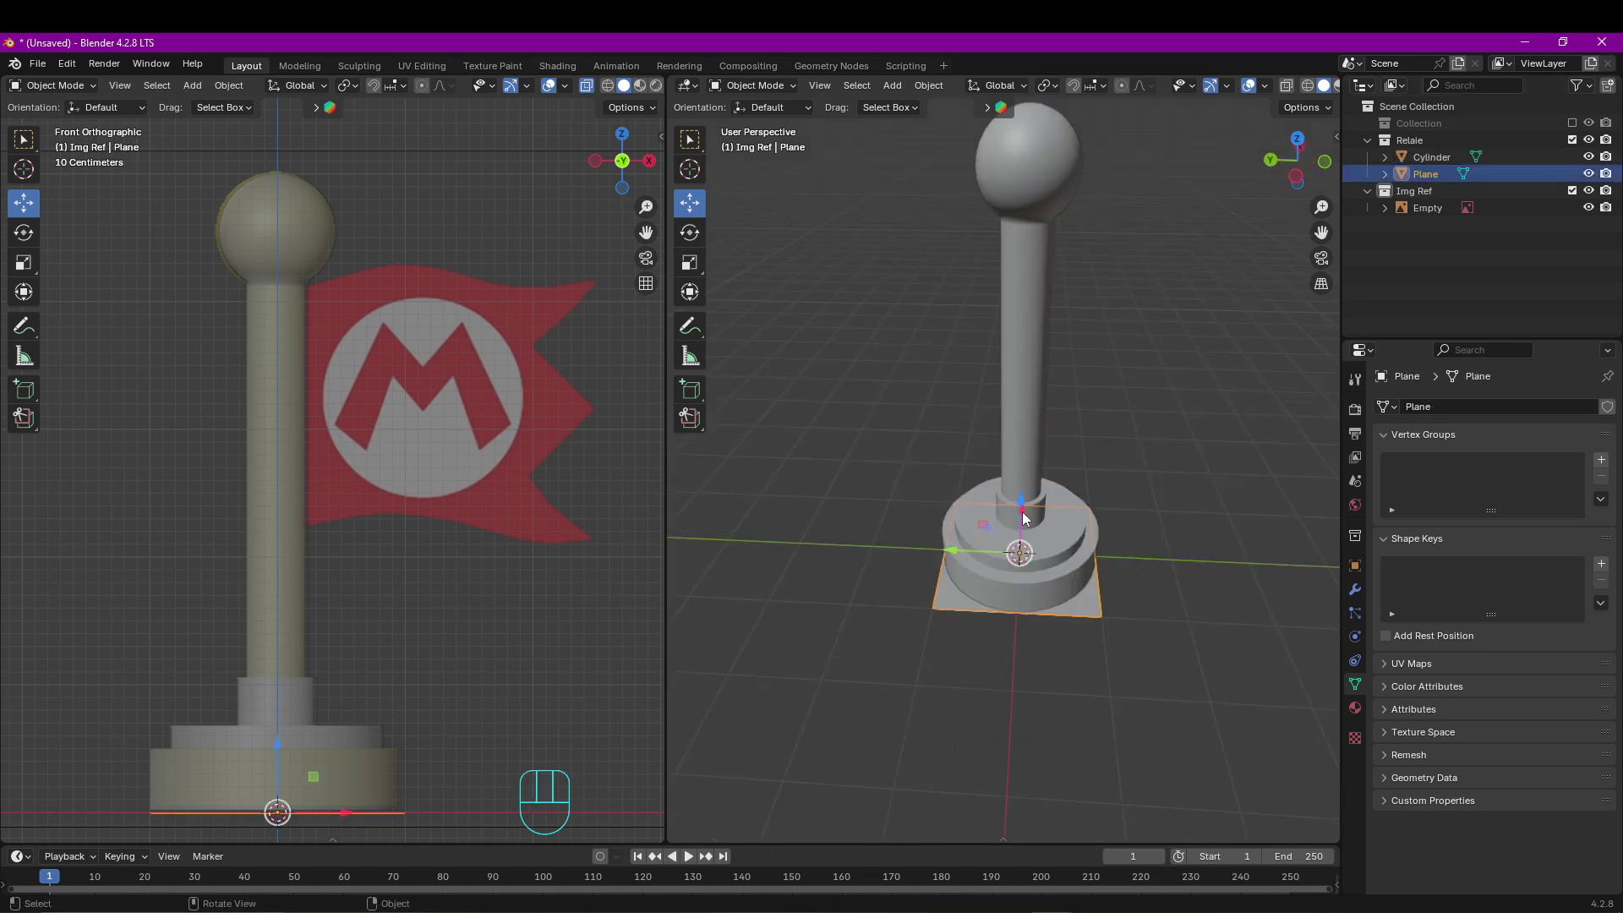
middle_click_drag(1066, 534, 1032, 519)
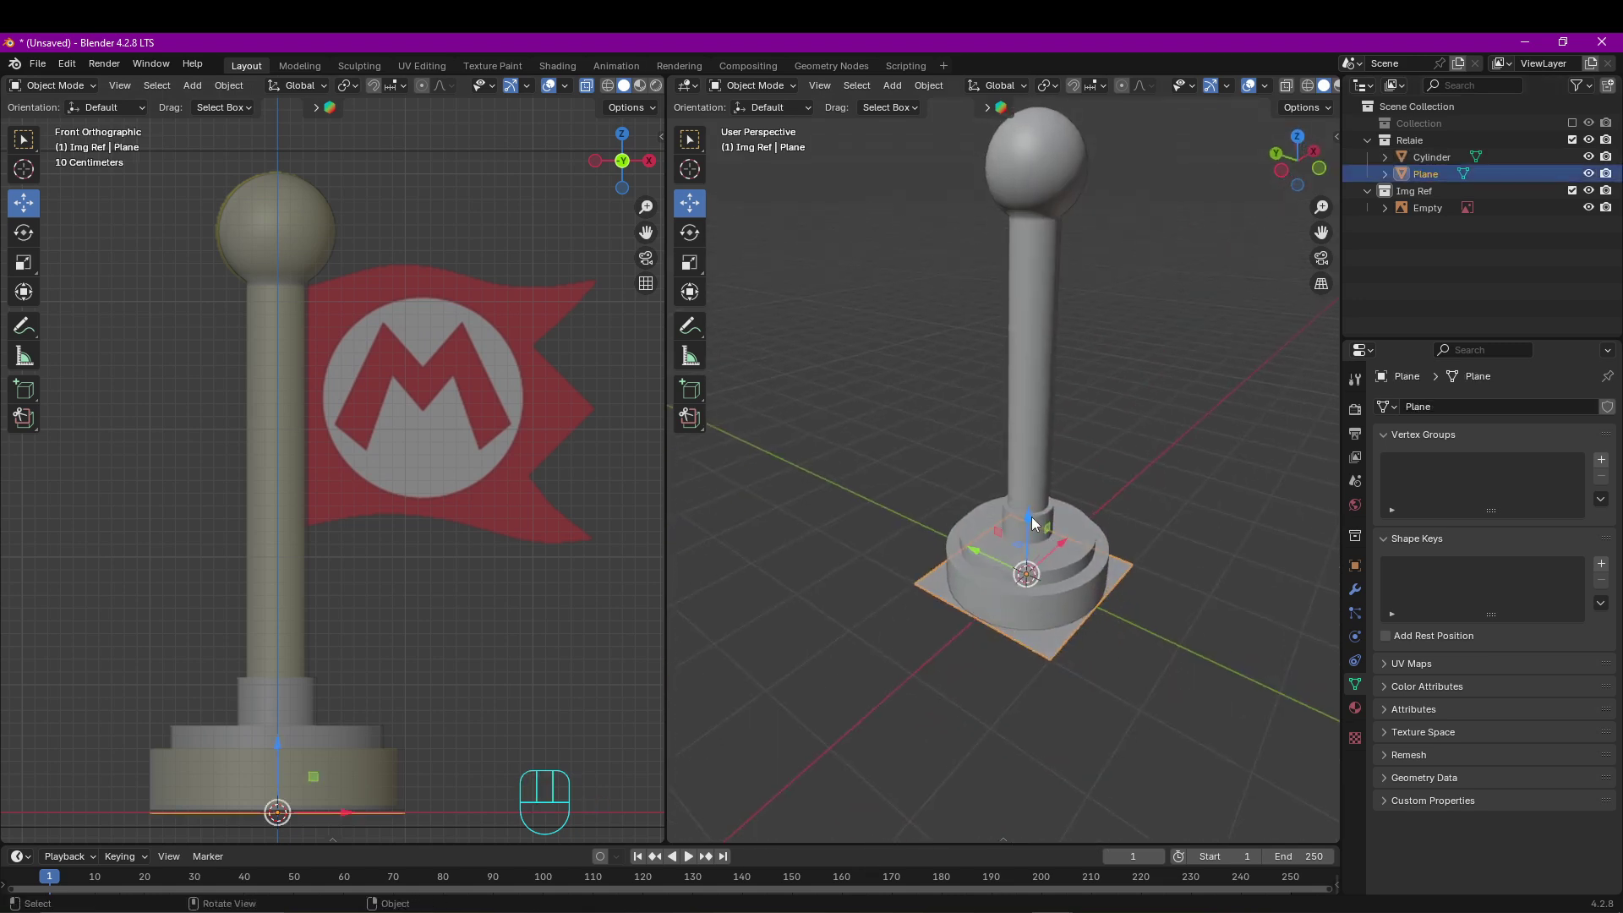
left_click_drag(1030, 528, 1017, 247)
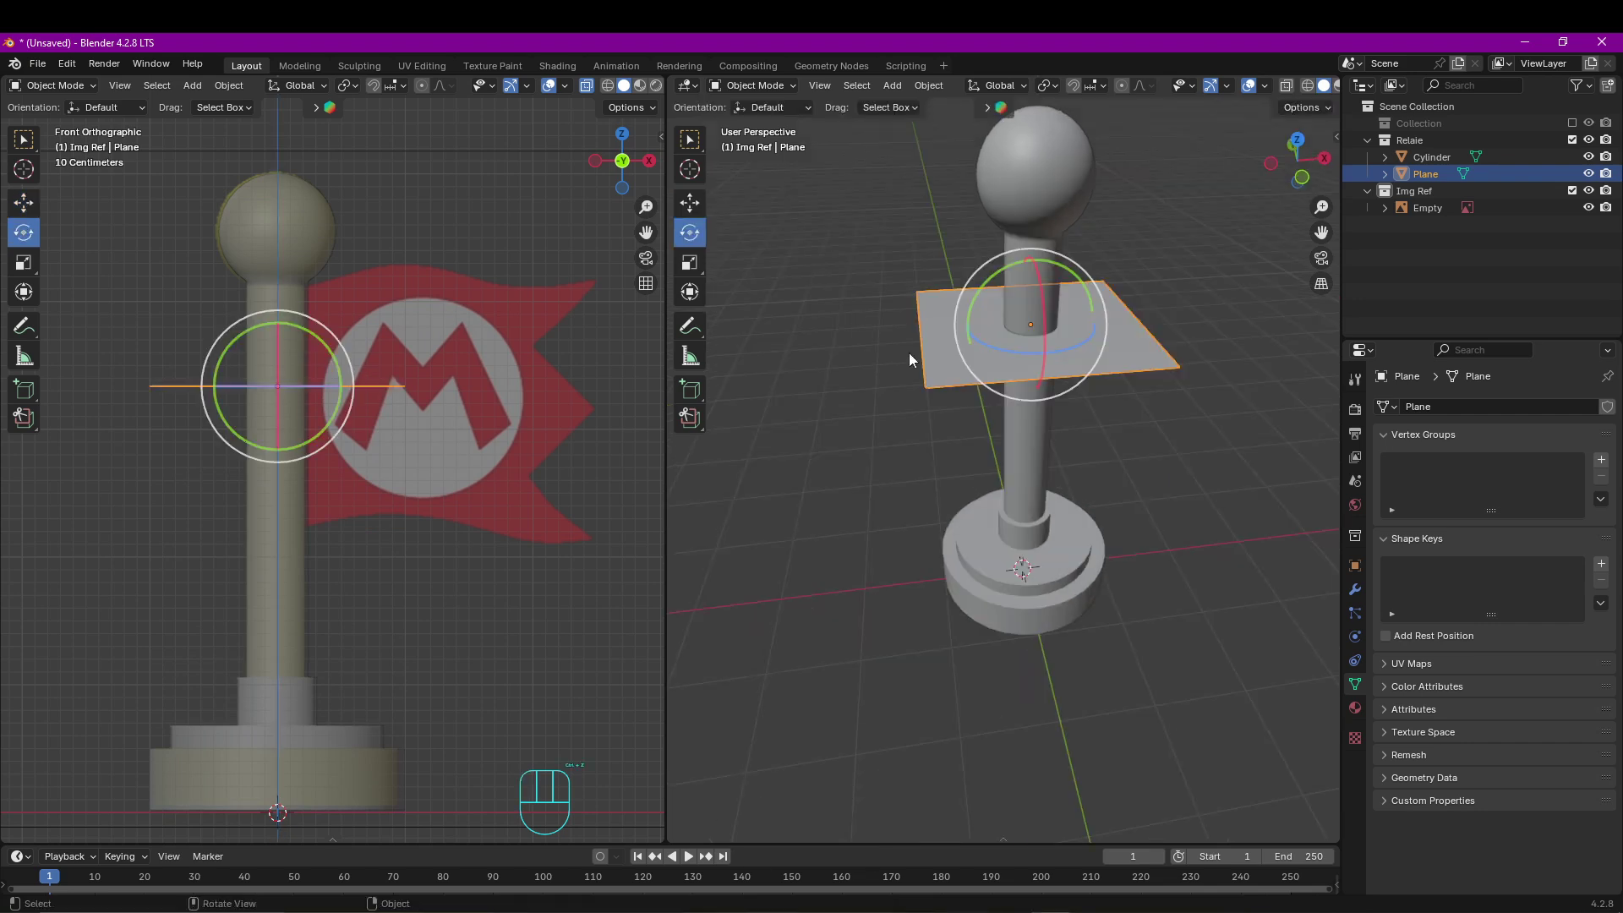
Rotate the plane 90 degrees around the global X axis so it stands upright.
middle_click_drag(1118, 409, 924, 430)
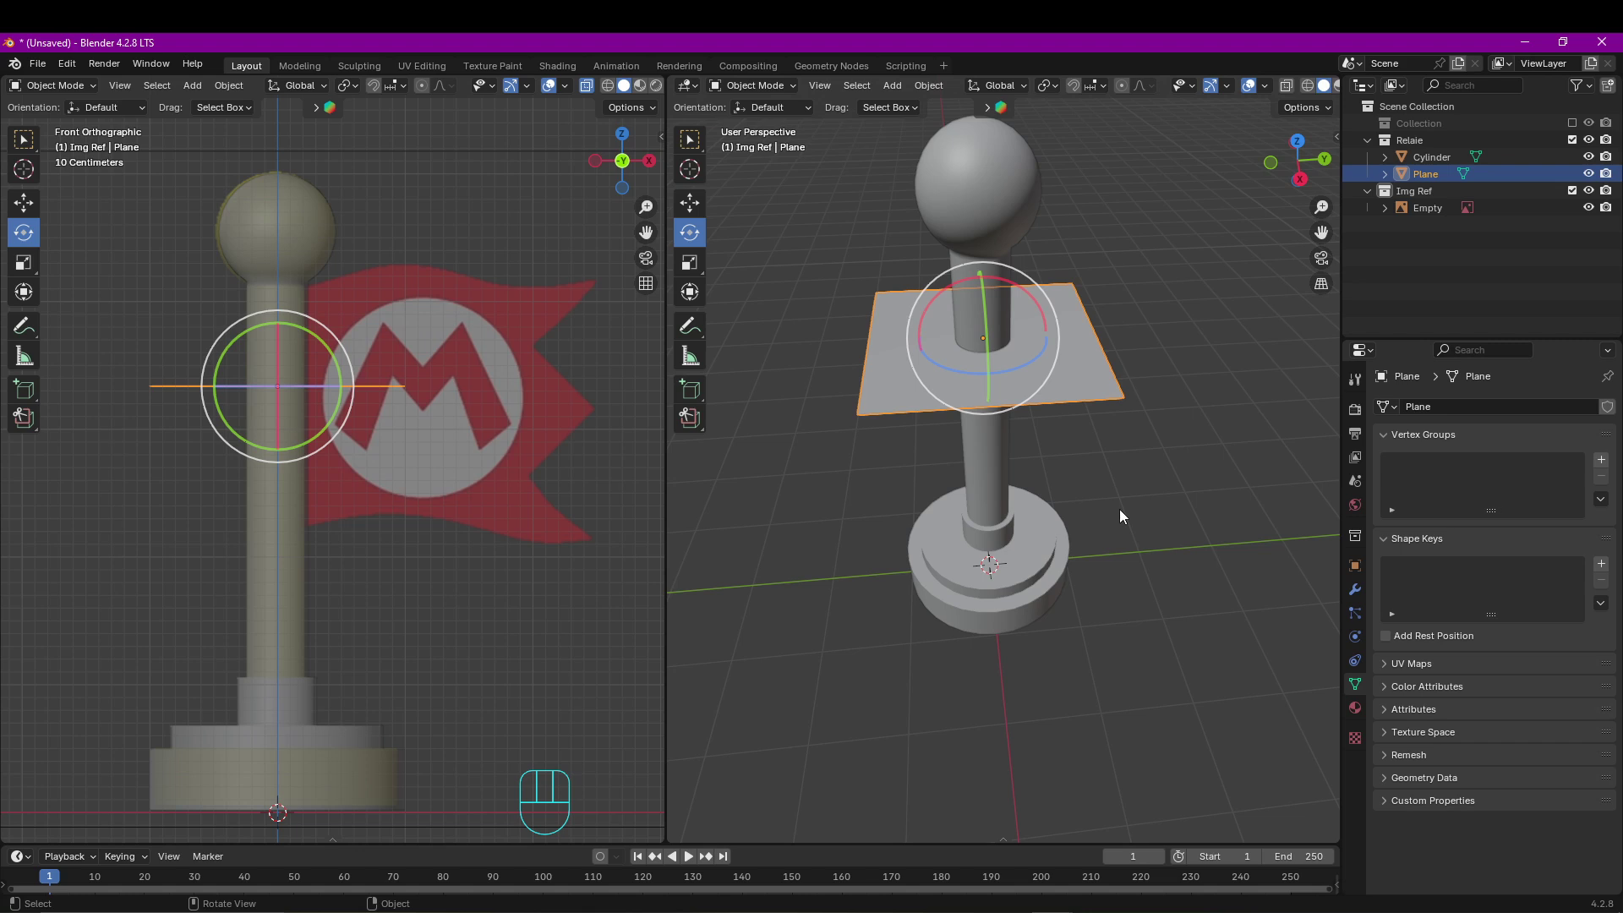
key("r")
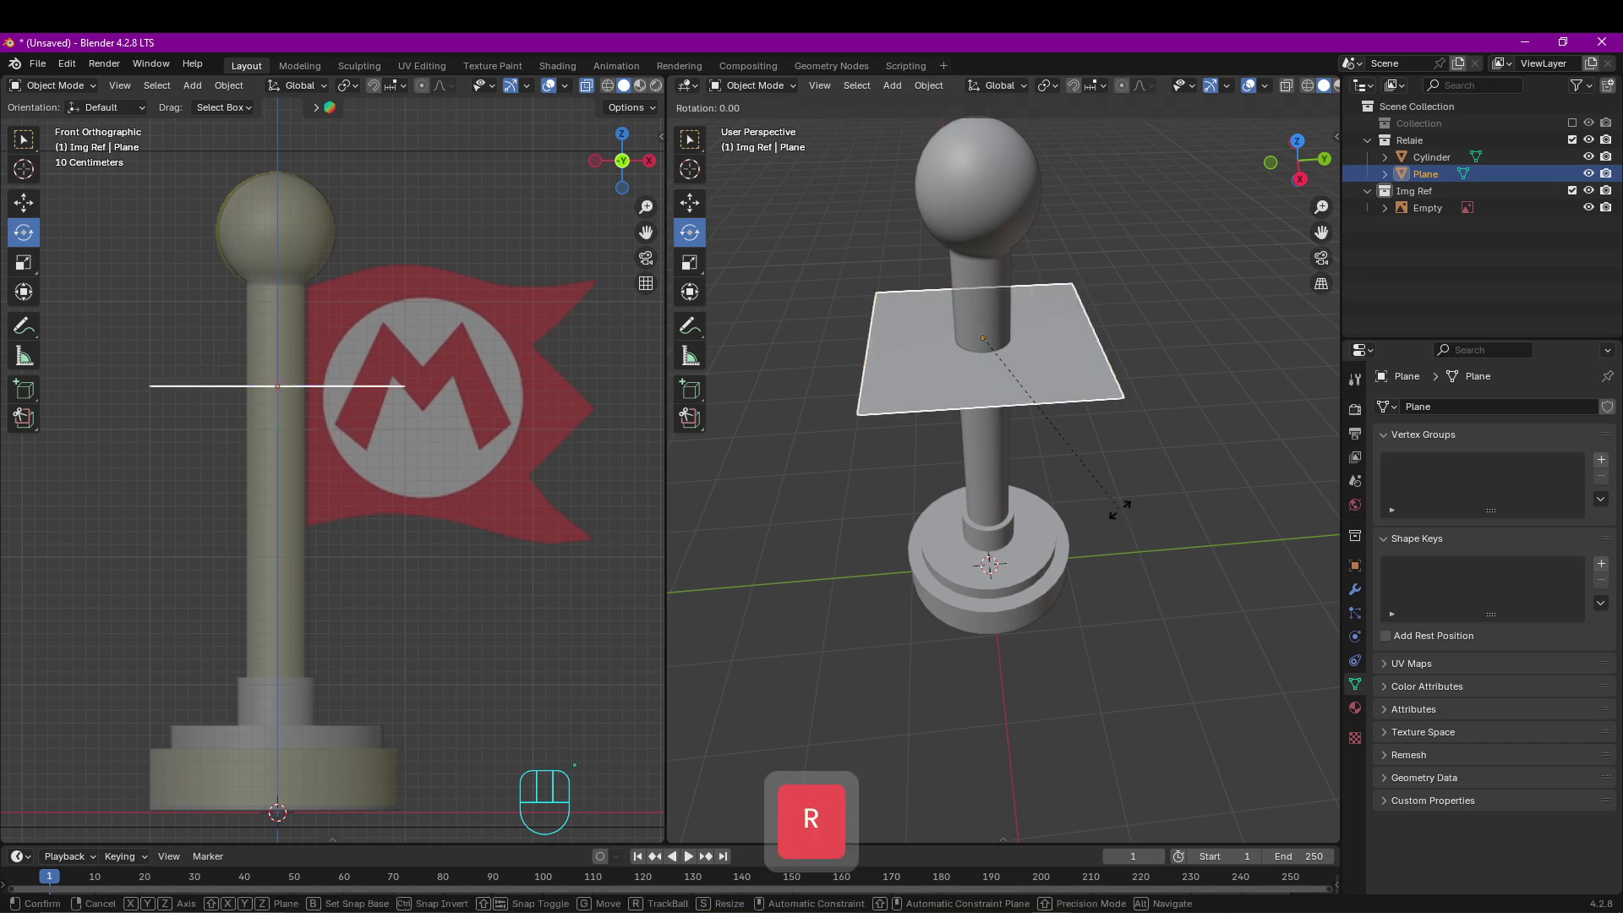
type("x")
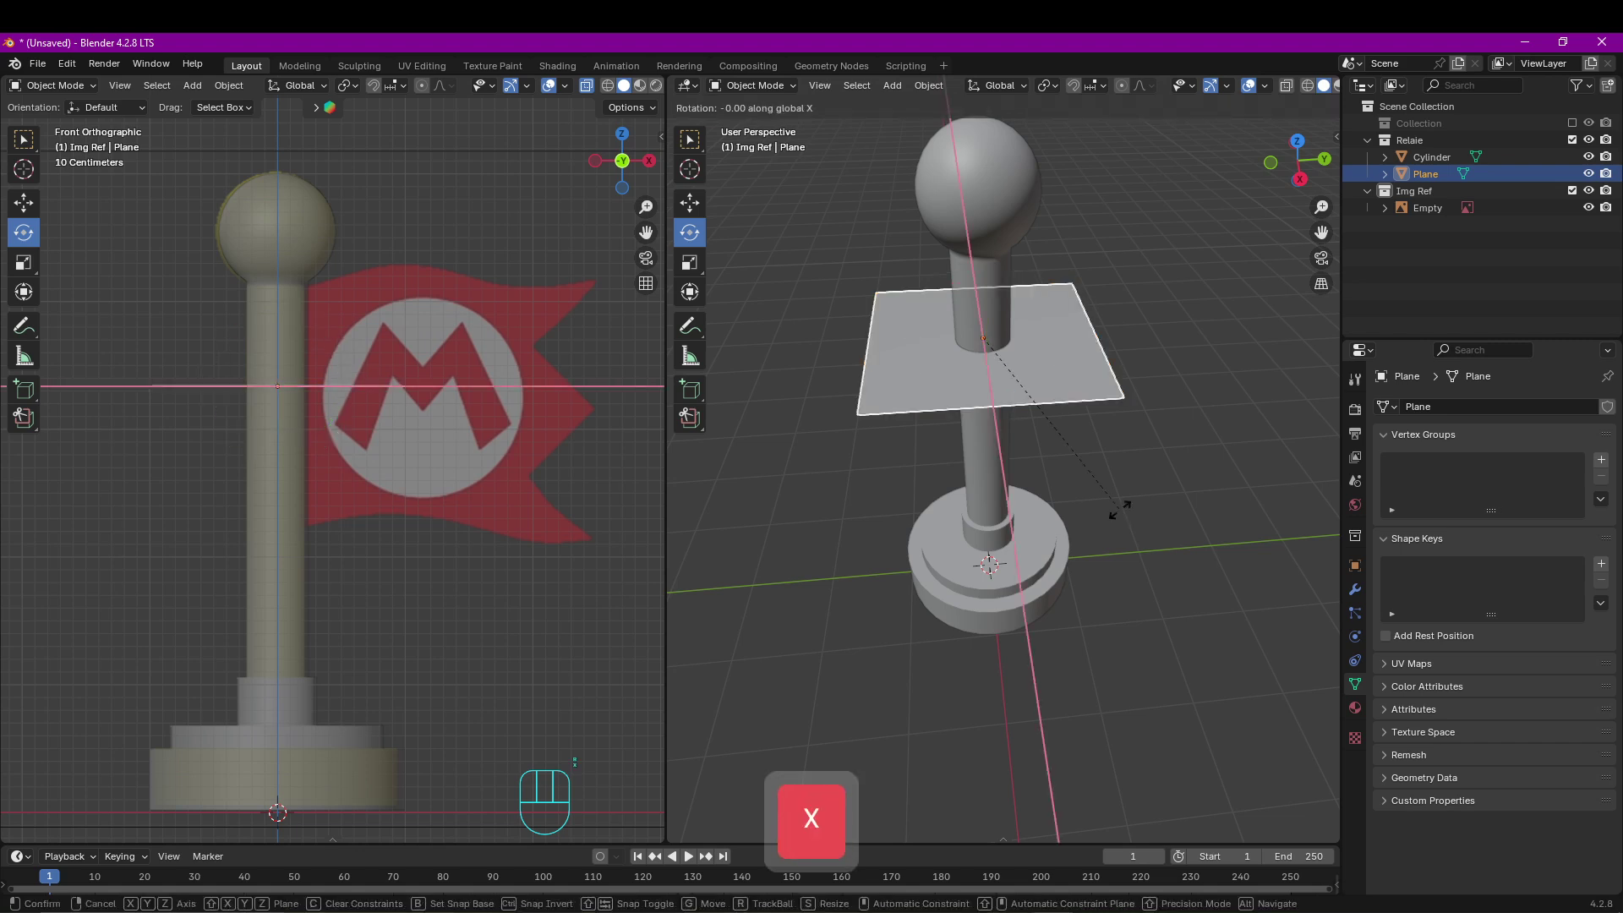
type("90")
key("Return")
Move the plane along X and slightly down over the reference flag, and move its side edges in Edit Mode to match the flag's width.
left_click(690, 291)
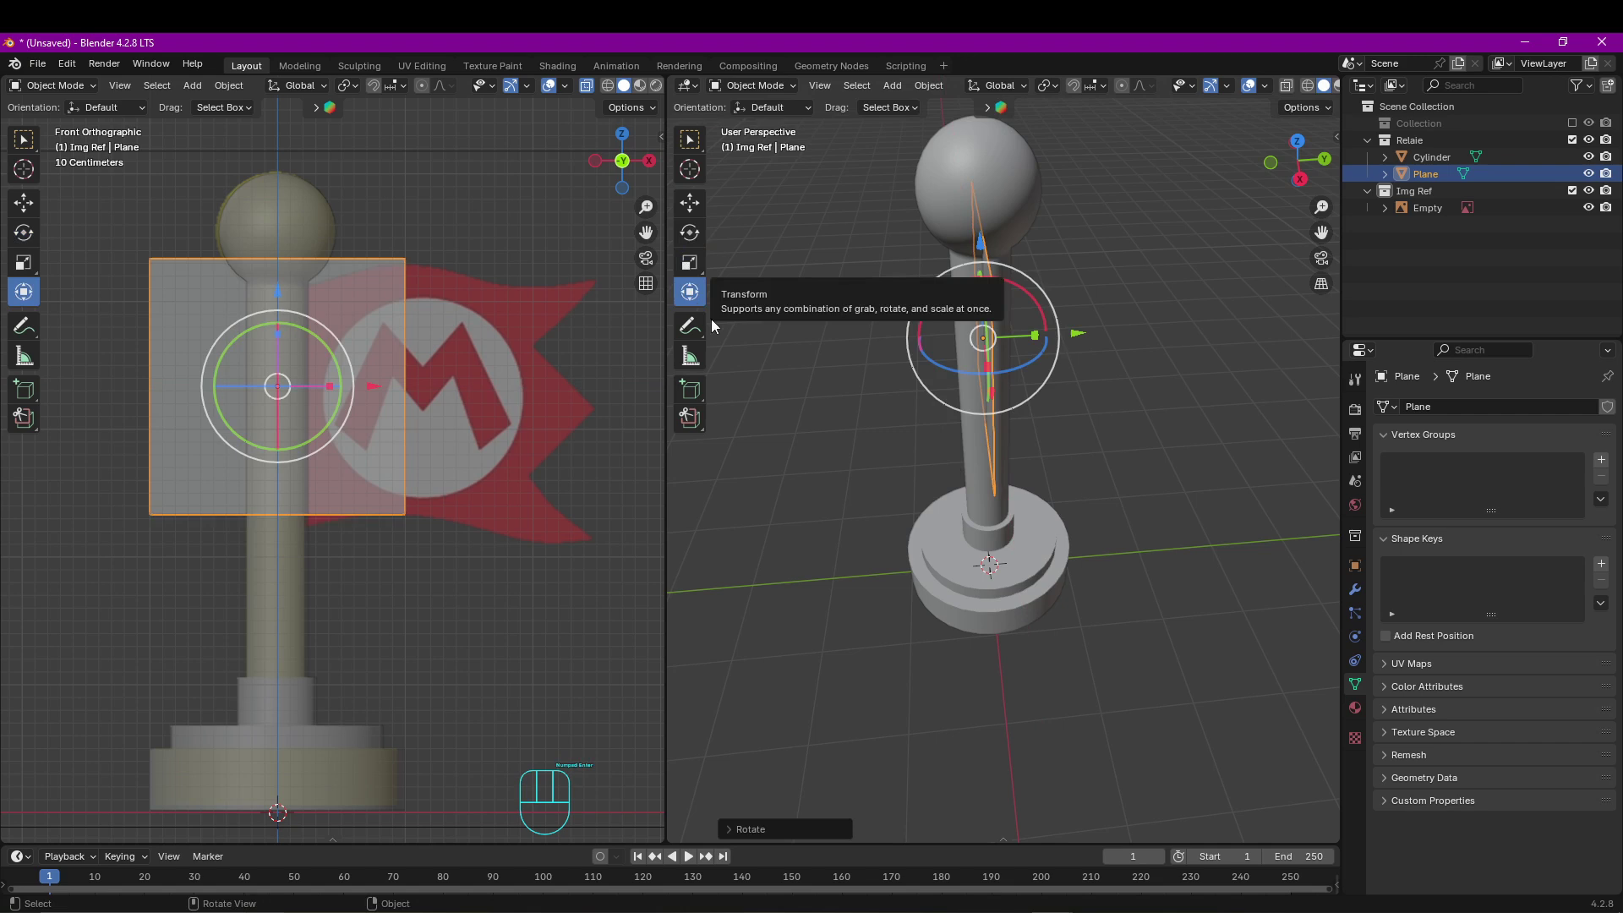
middle_click_drag(949, 483, 1129, 464)
left_click_drag(1123, 321, 1264, 319)
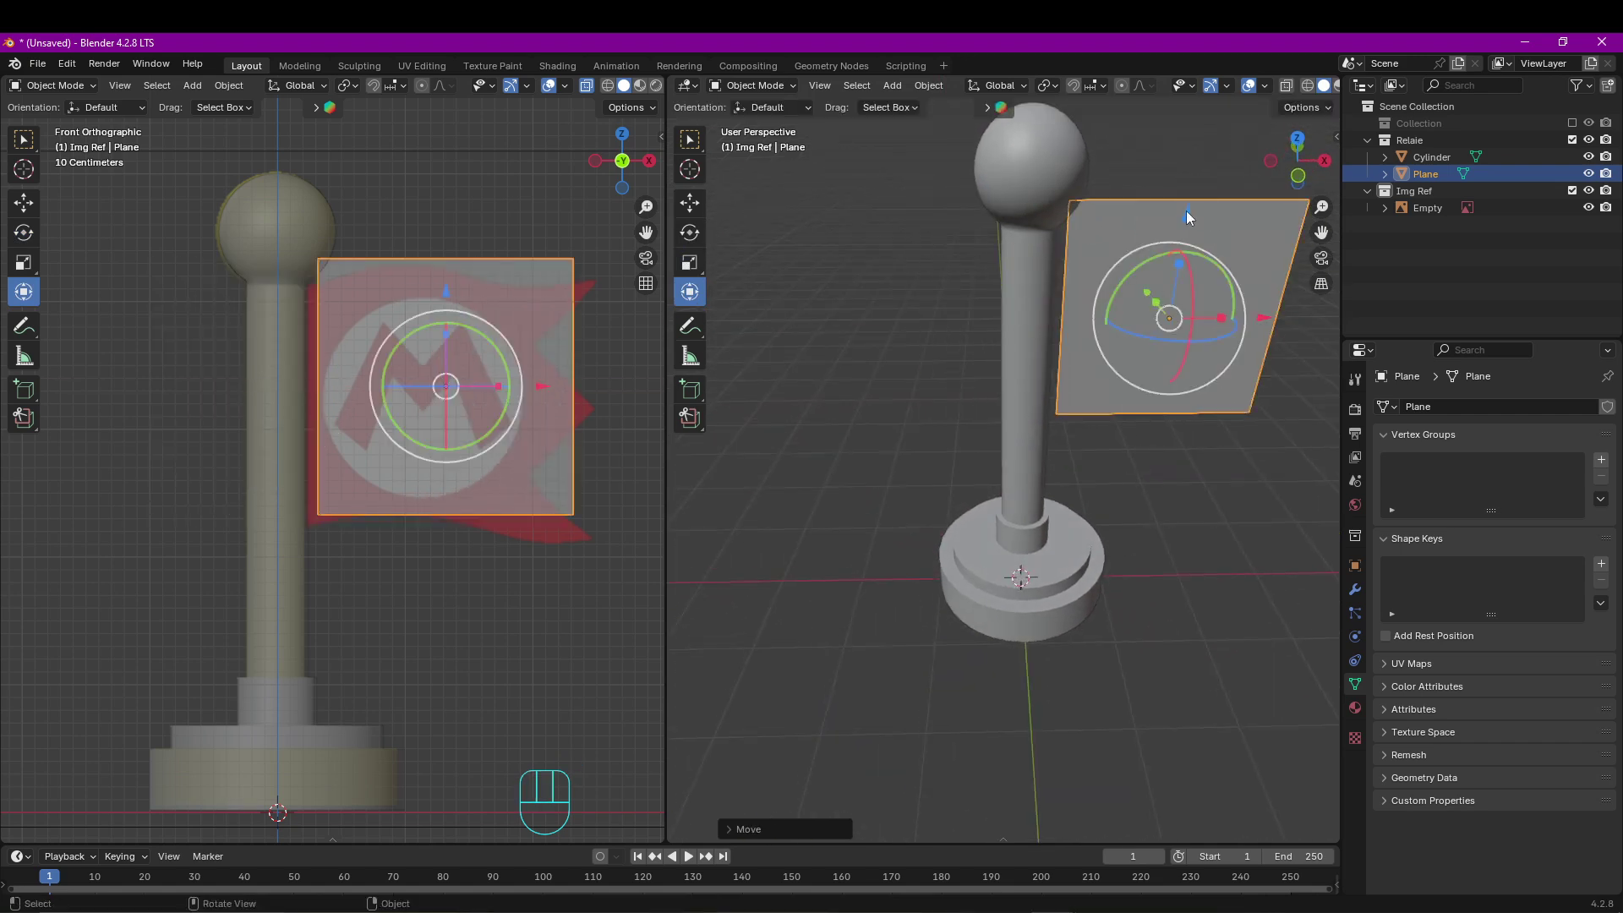
left_click_drag(1186, 211, 1186, 224)
key("Tab")
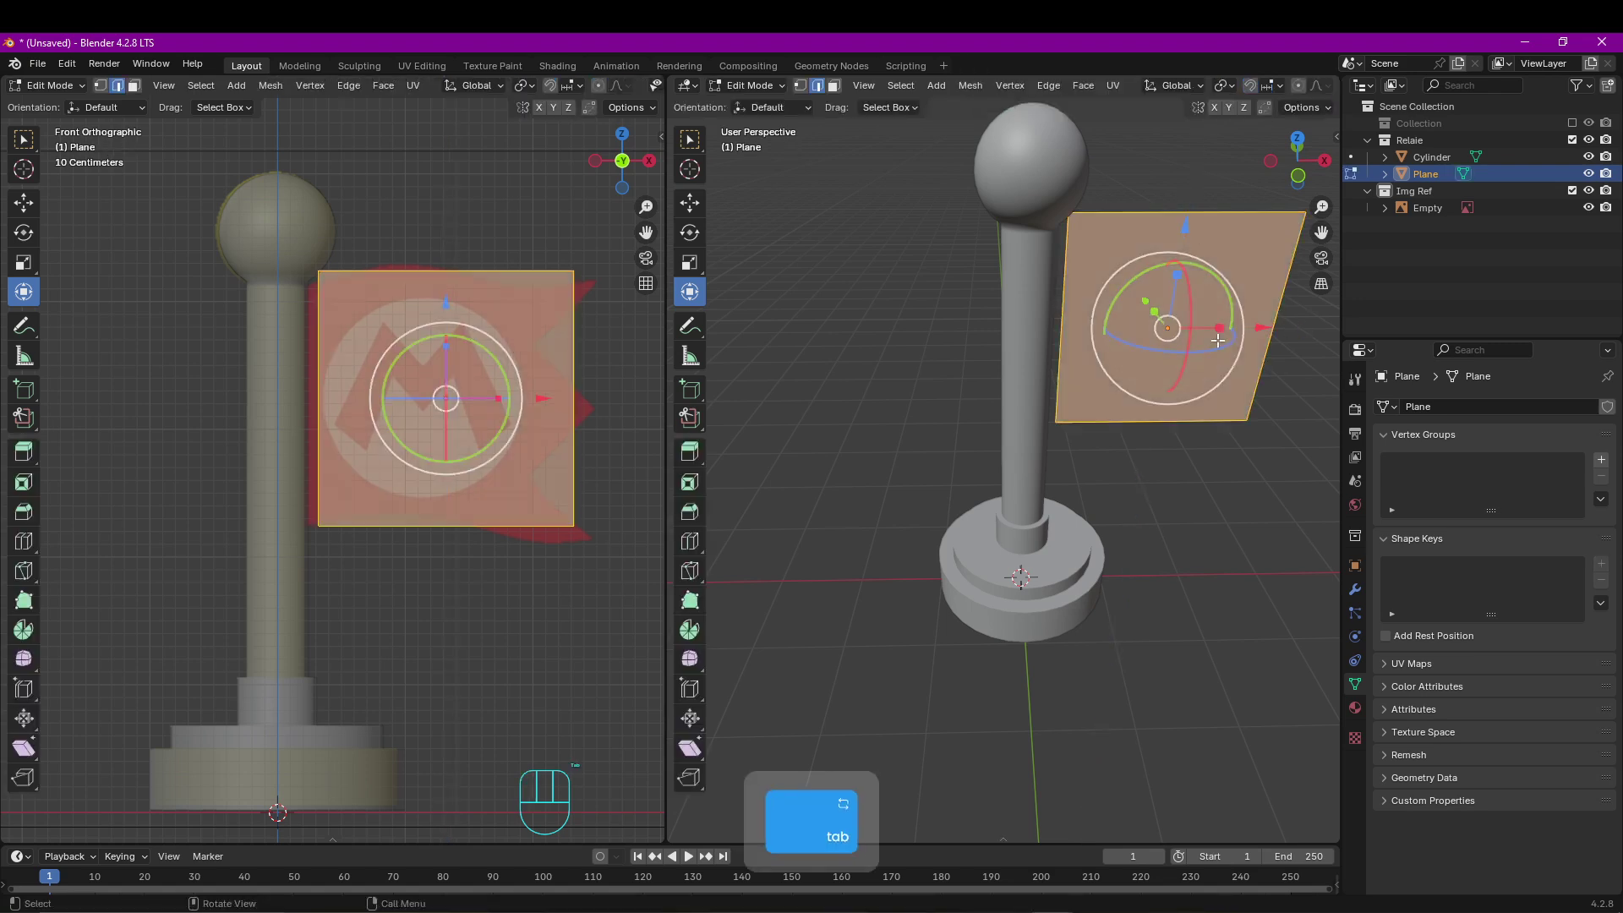
left_click_drag(1032, 330, 1046, 330)
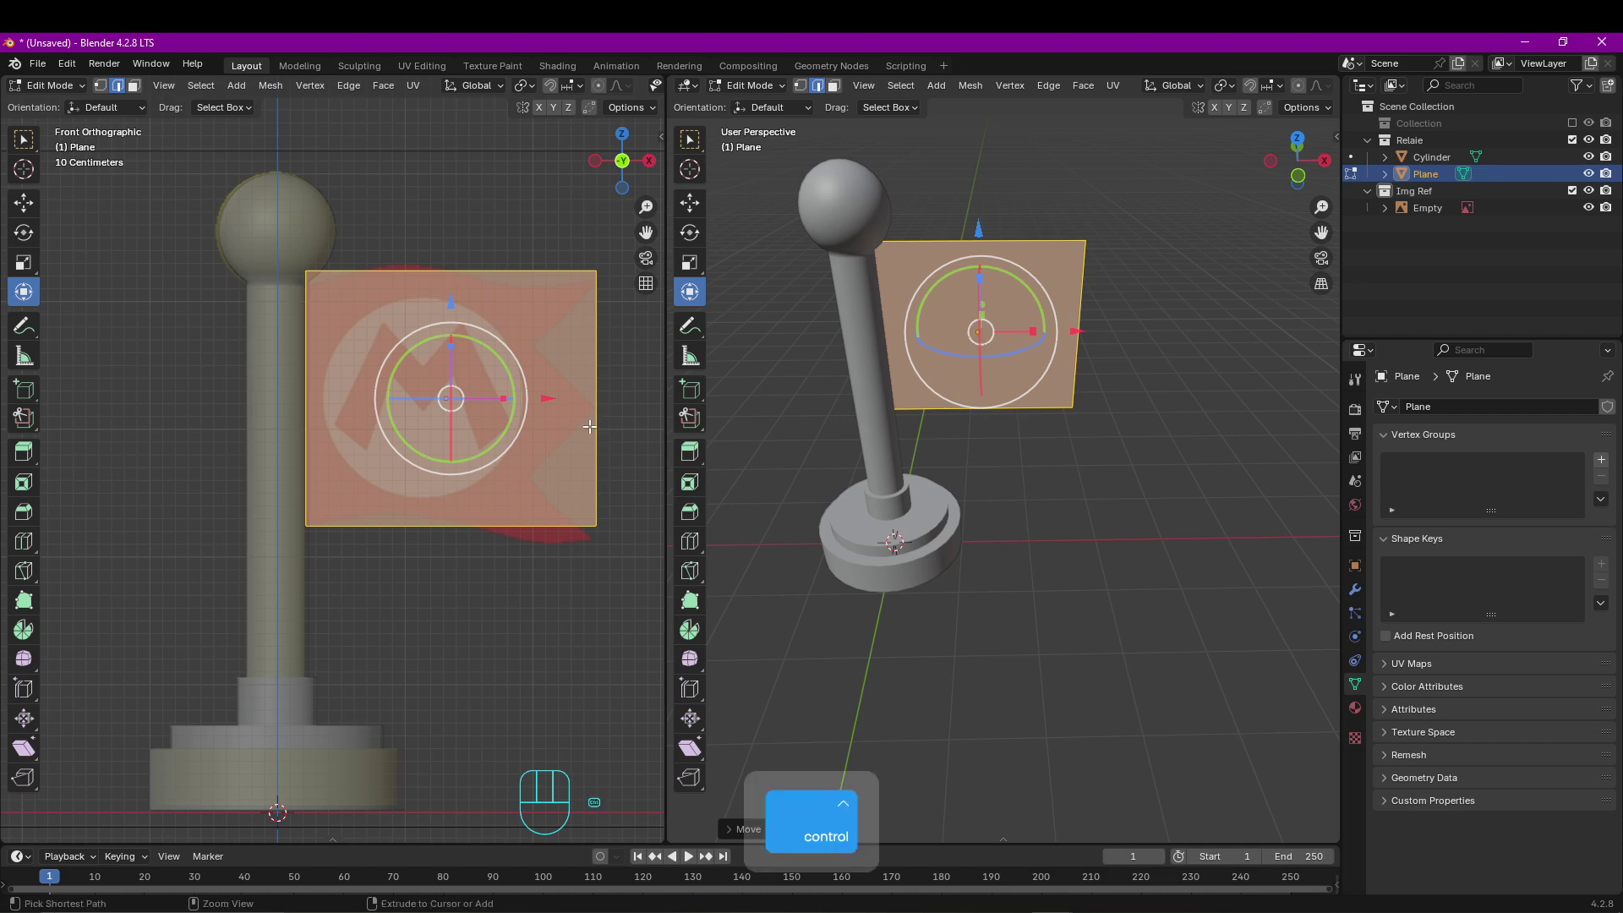
Add three evenly spaced horizontal loop cuts across the flag plane.
key("ctrl+r")
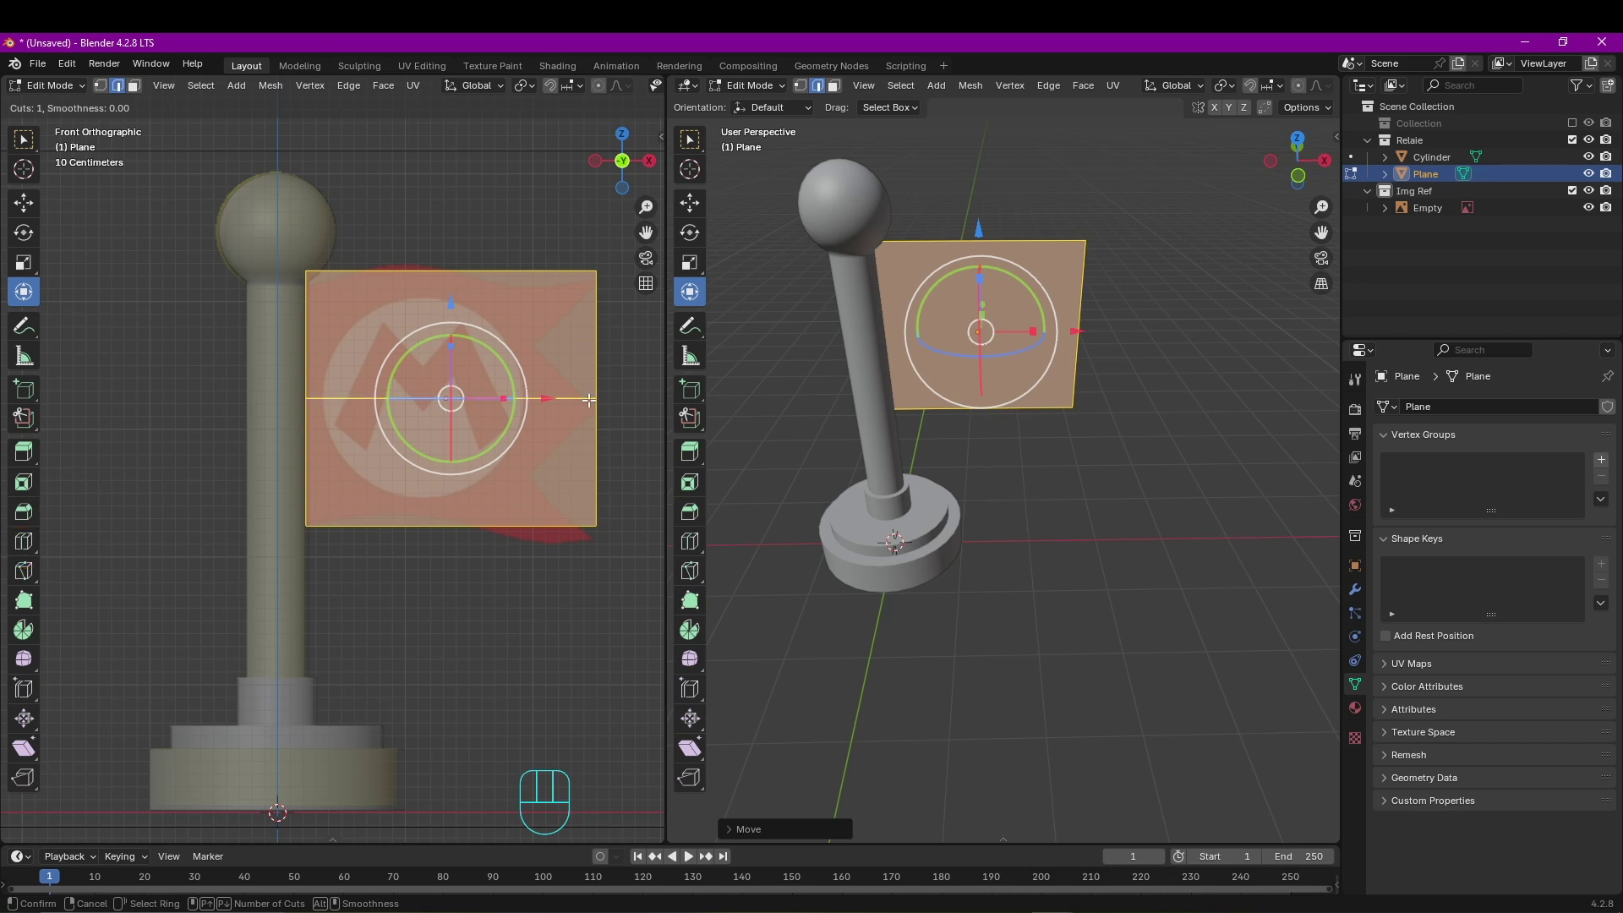
scroll(589, 400, "up", 1)
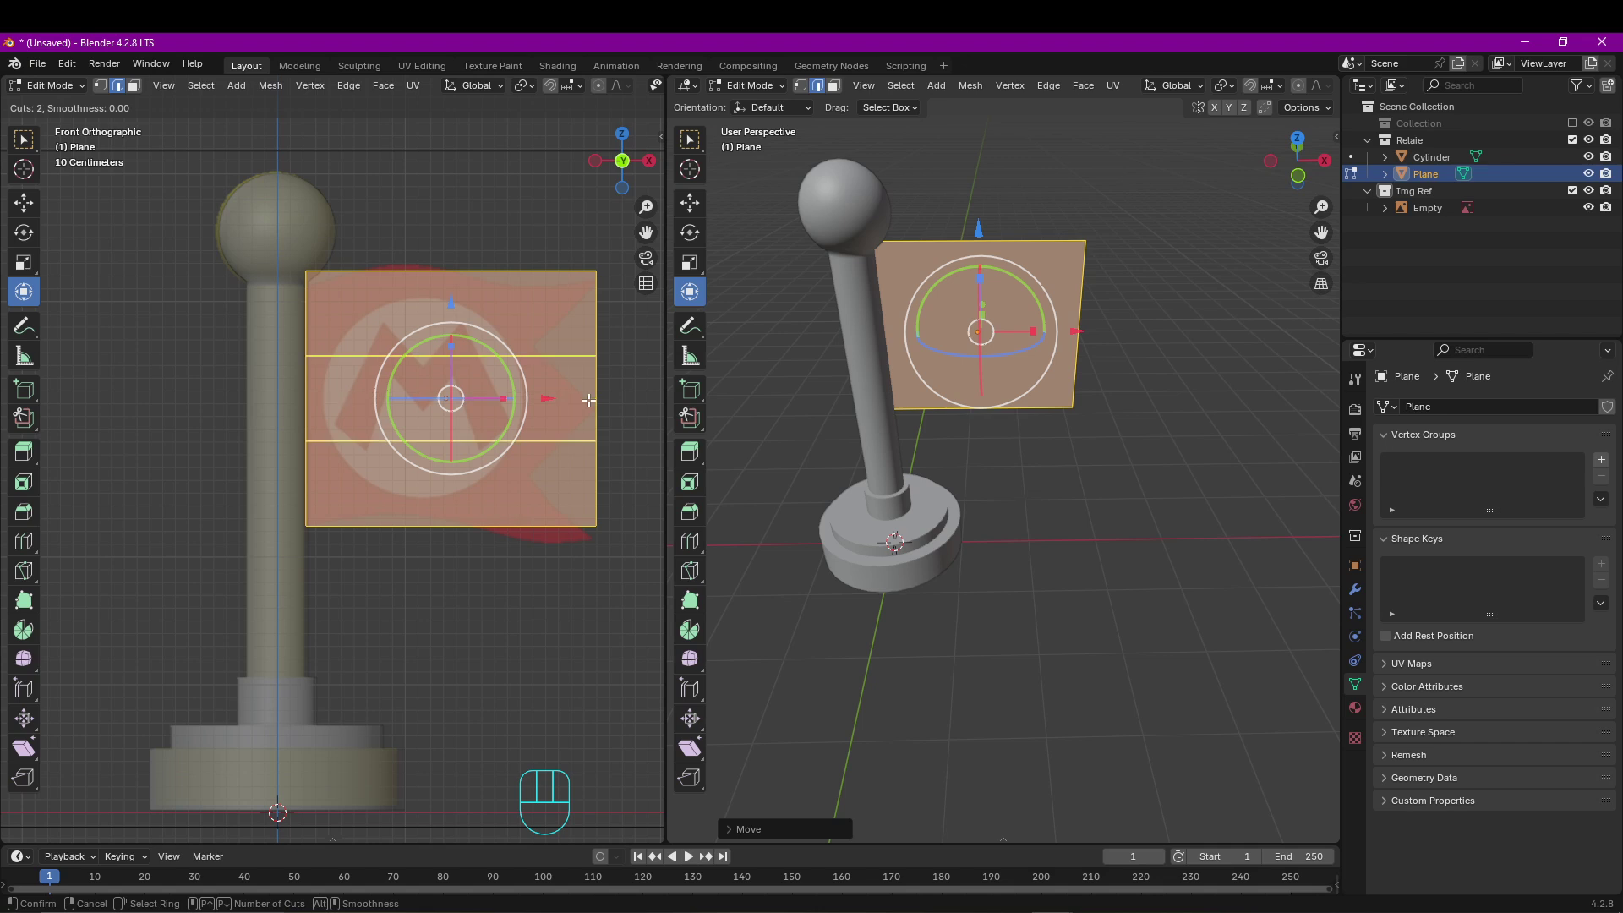
scroll(589, 399, "up", 1)
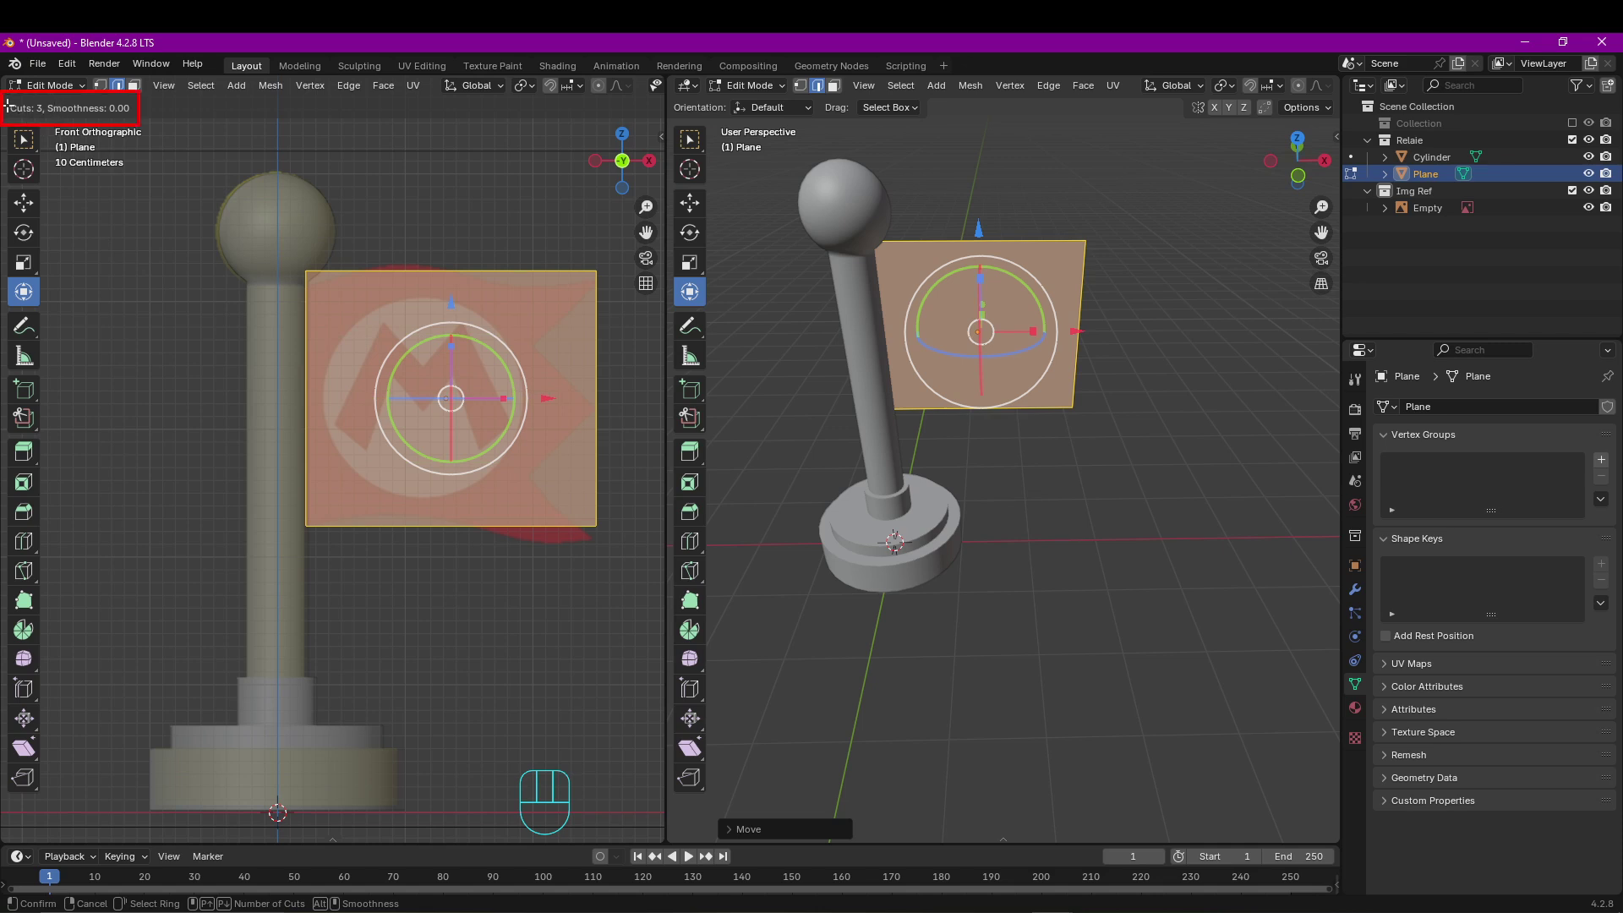
mouse_move(594, 379)
left_mouse_down()
mouse_move(598, 348)
mouse_move(602, 382)
left_mouse_up()
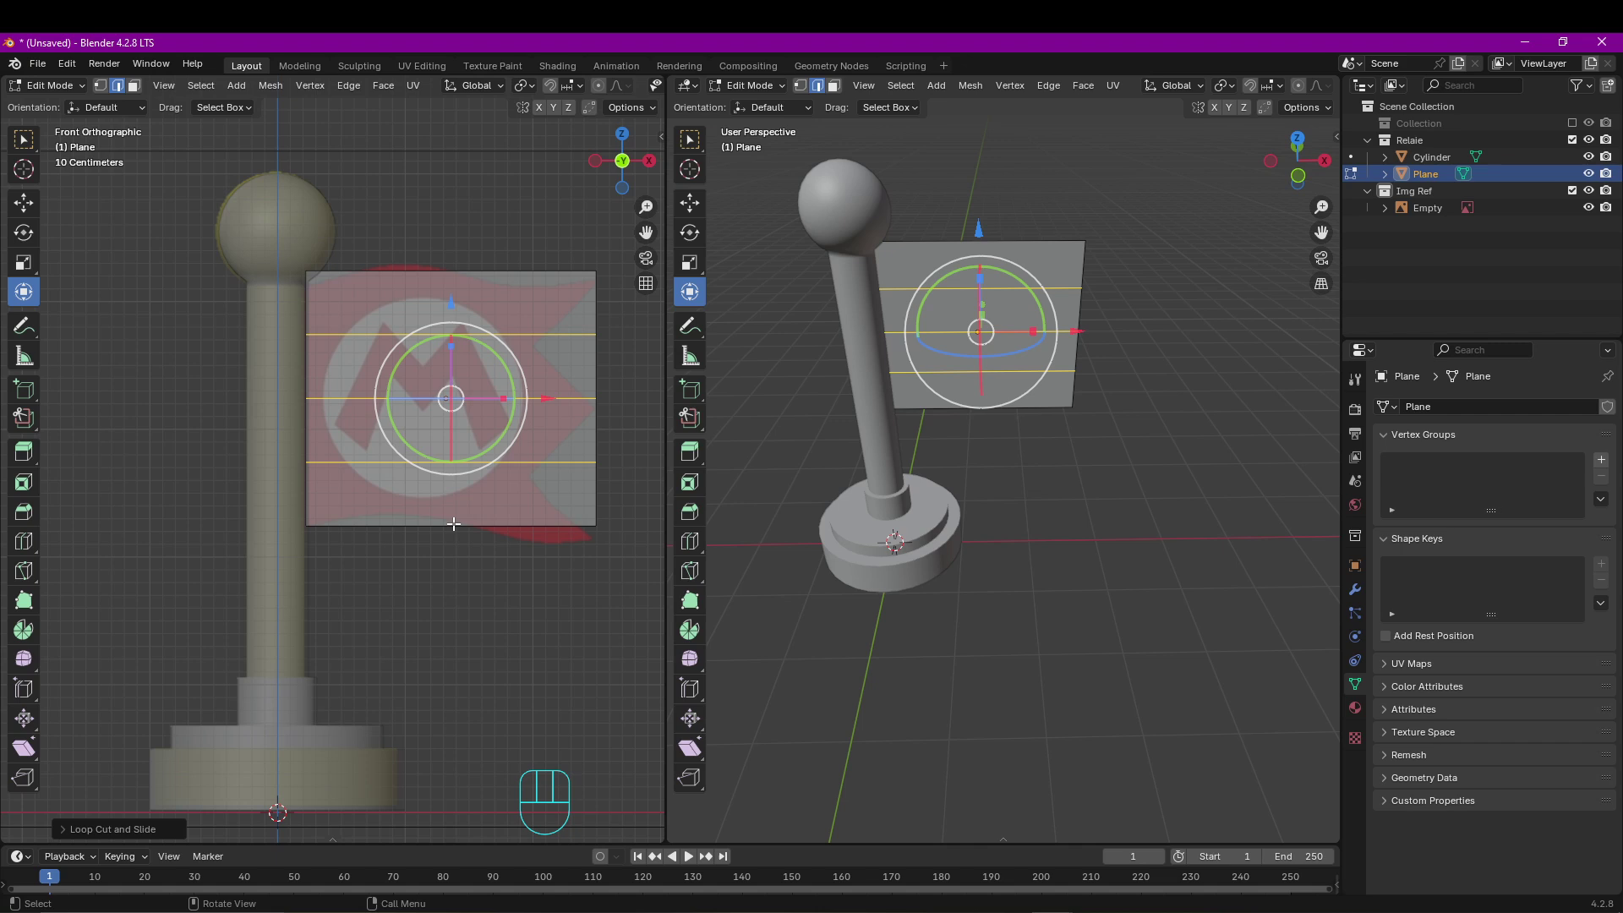
Add ten evenly spaced vertical loop cuts across the flag plane.
key("ctrl")
key("ctrl+r")
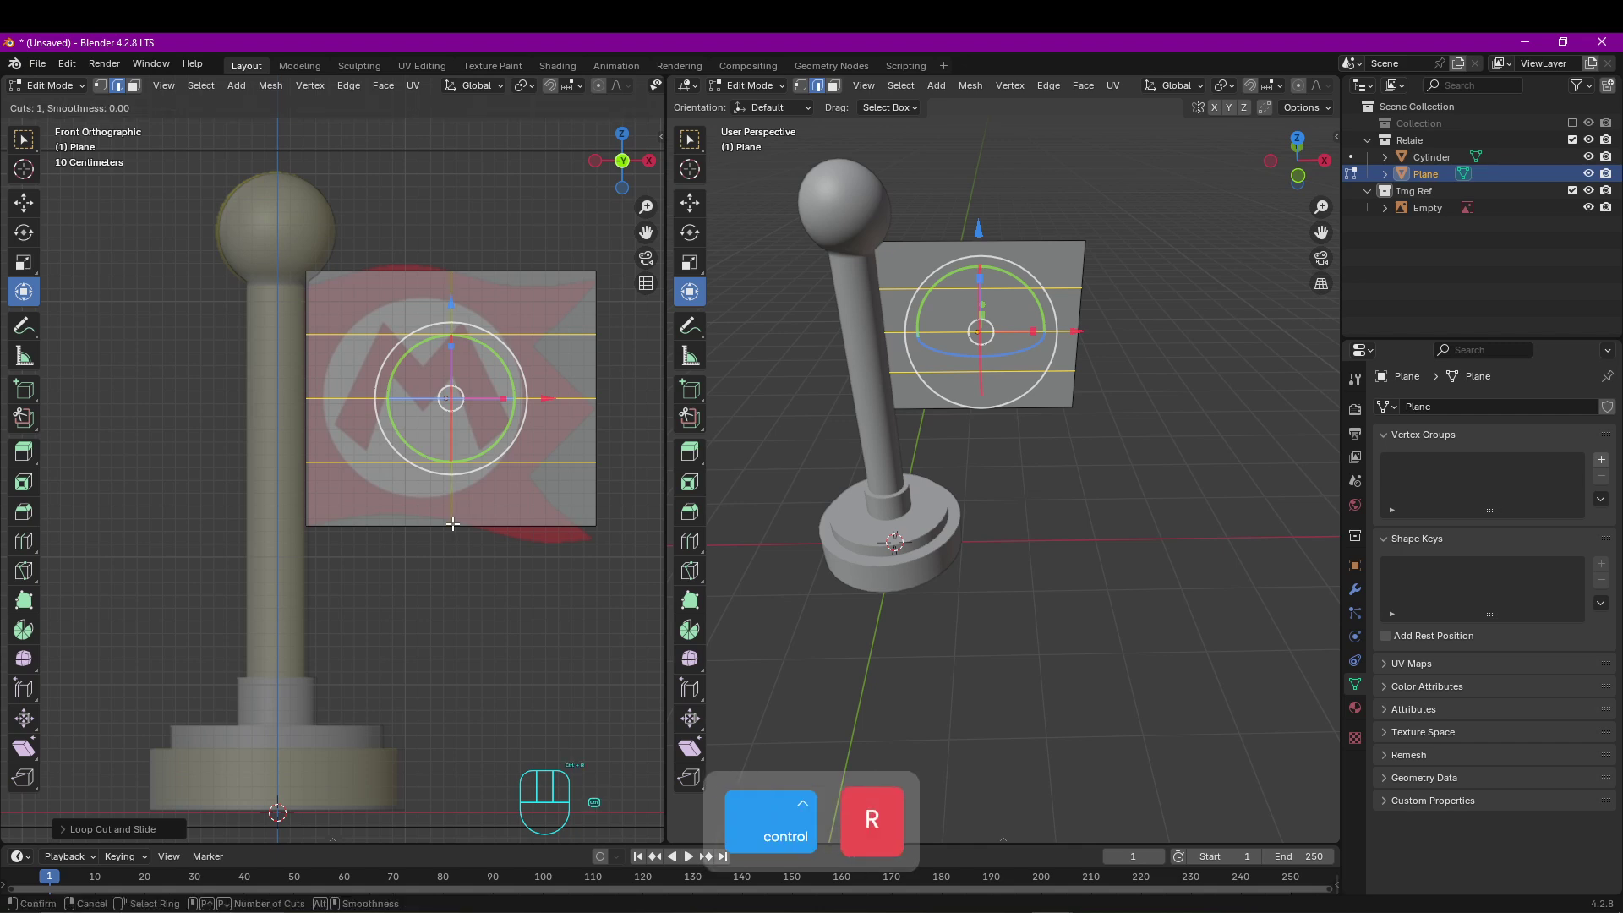
scroll(452, 524, "up", 4)
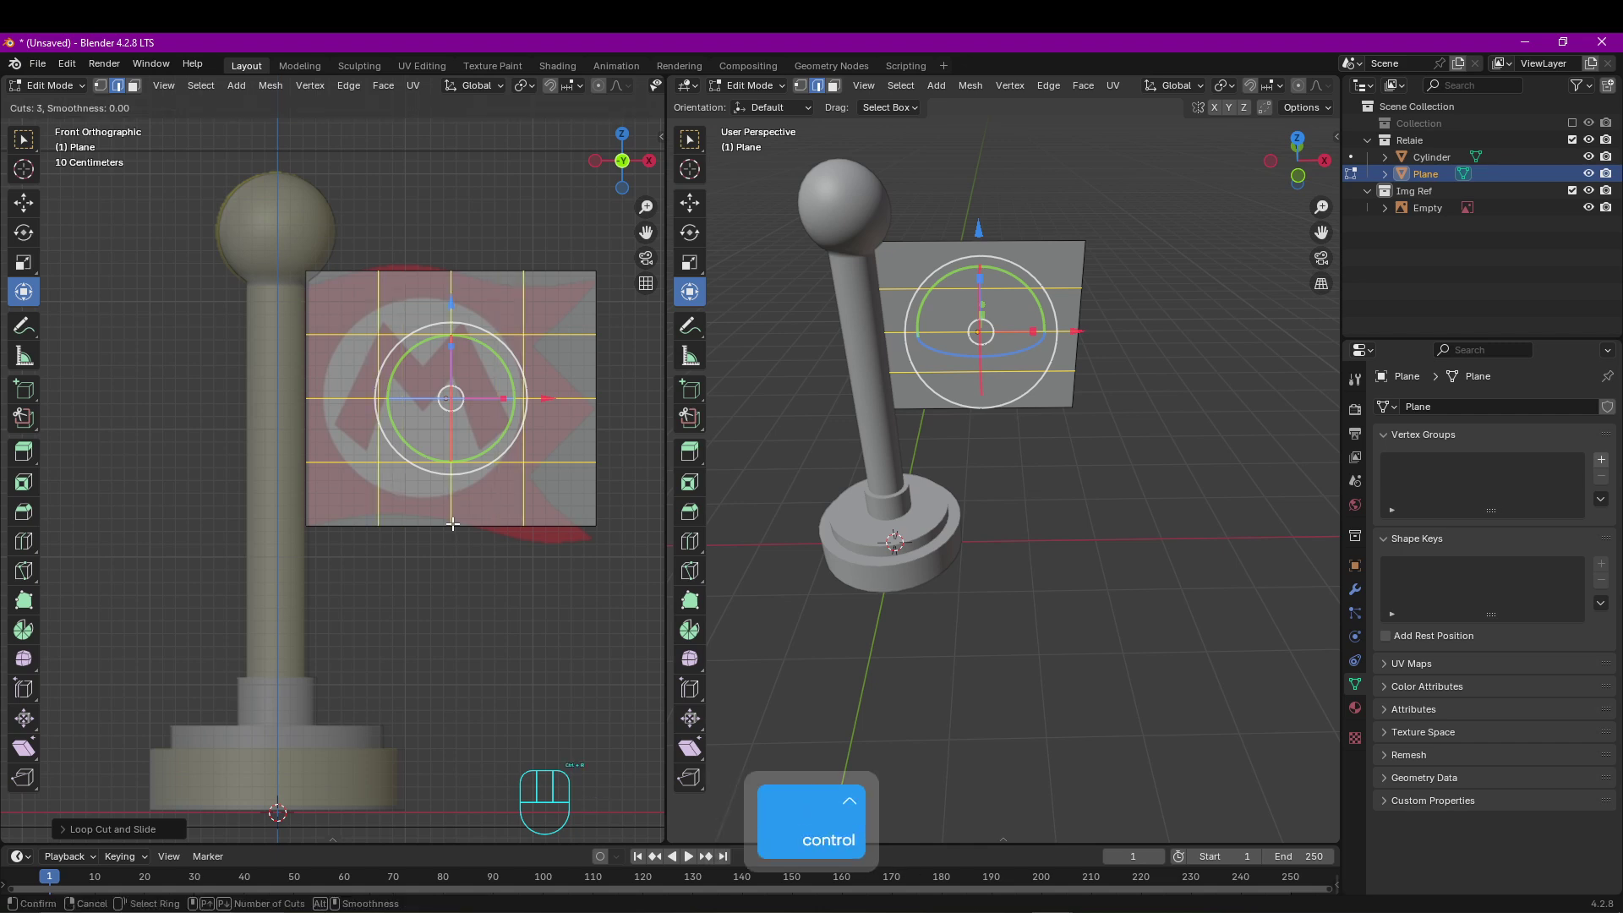
scroll(452, 524, "up", 5)
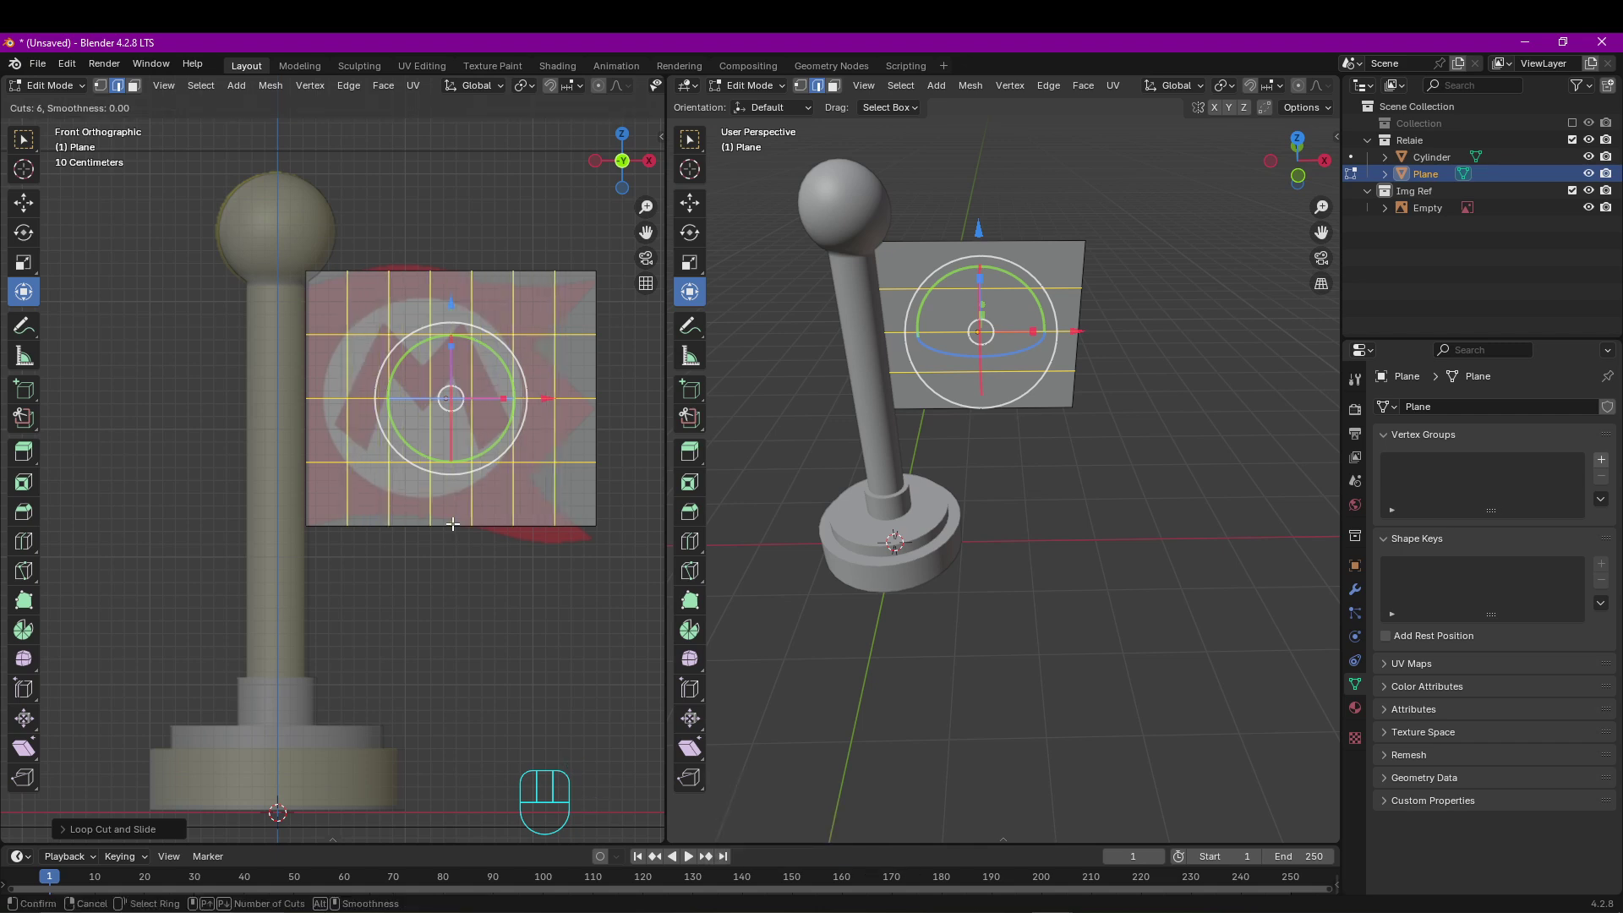
left_click(452, 524)
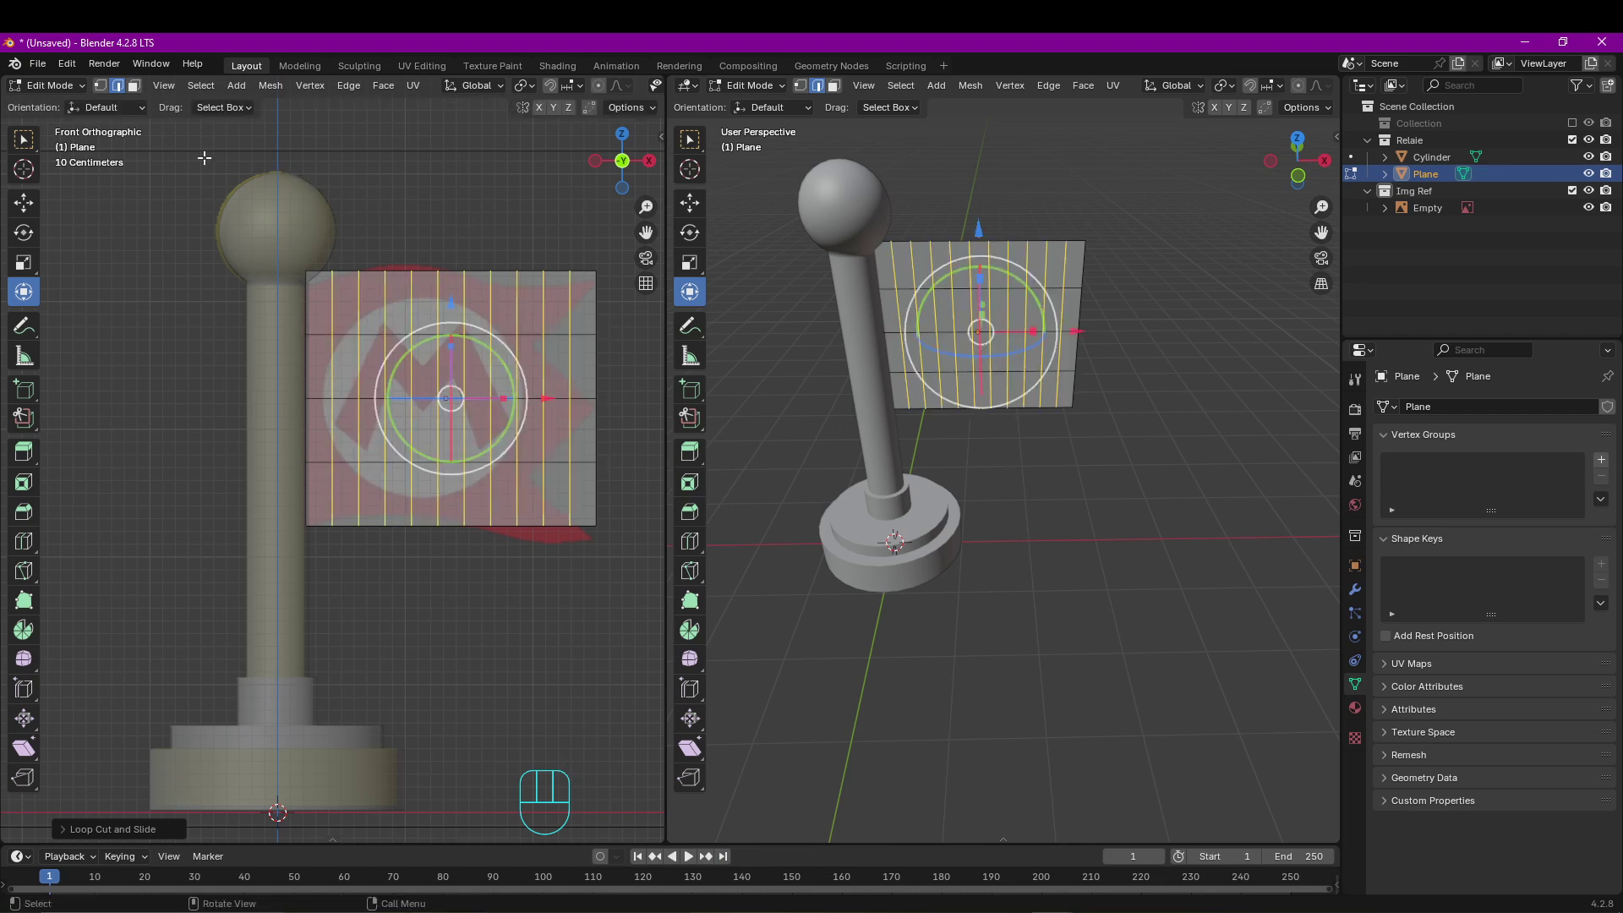
In vertex mode, knife-cut a zigzag between the free edge's corners, through its midpoint and two inner grid vertices, following the reference flag's notches.
left_click(101, 85)
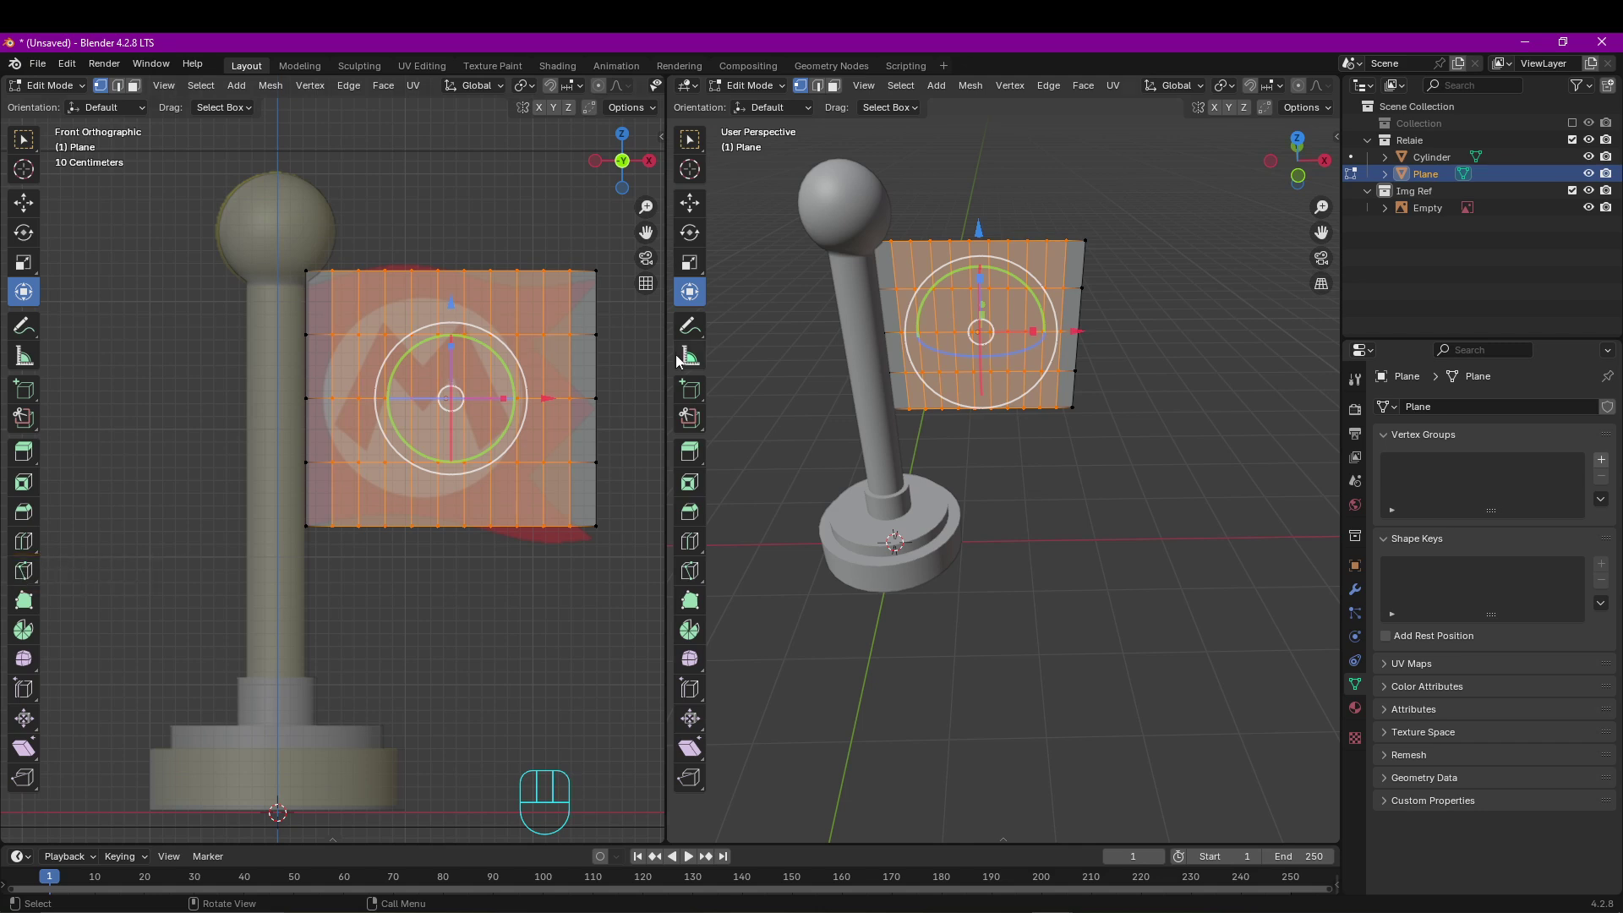
key("k")
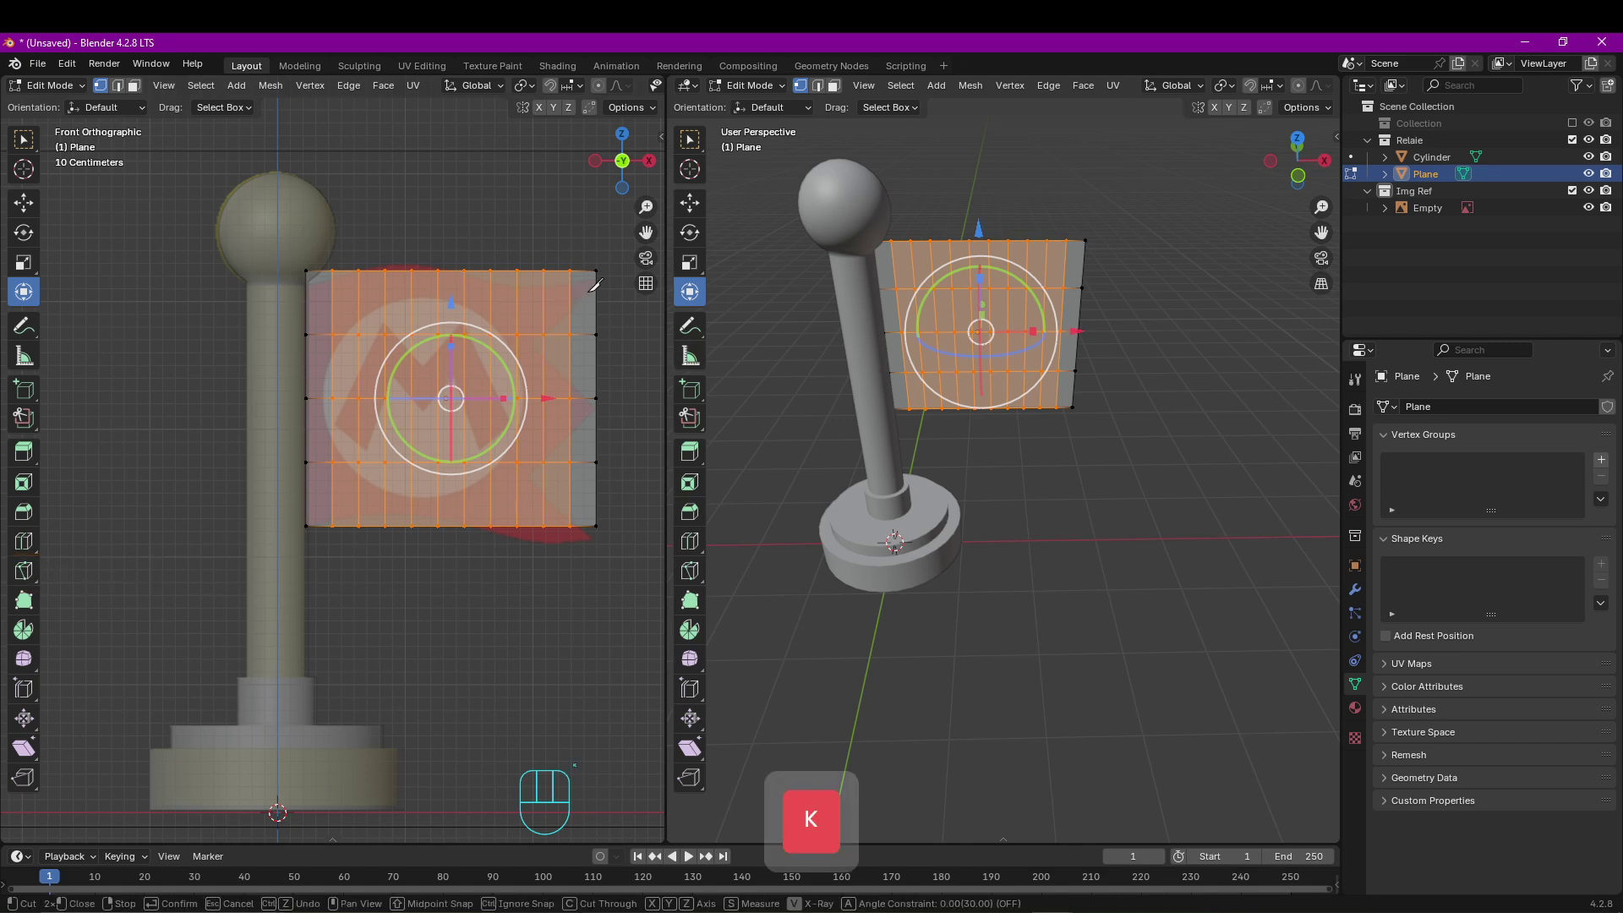
left_click(597, 270)
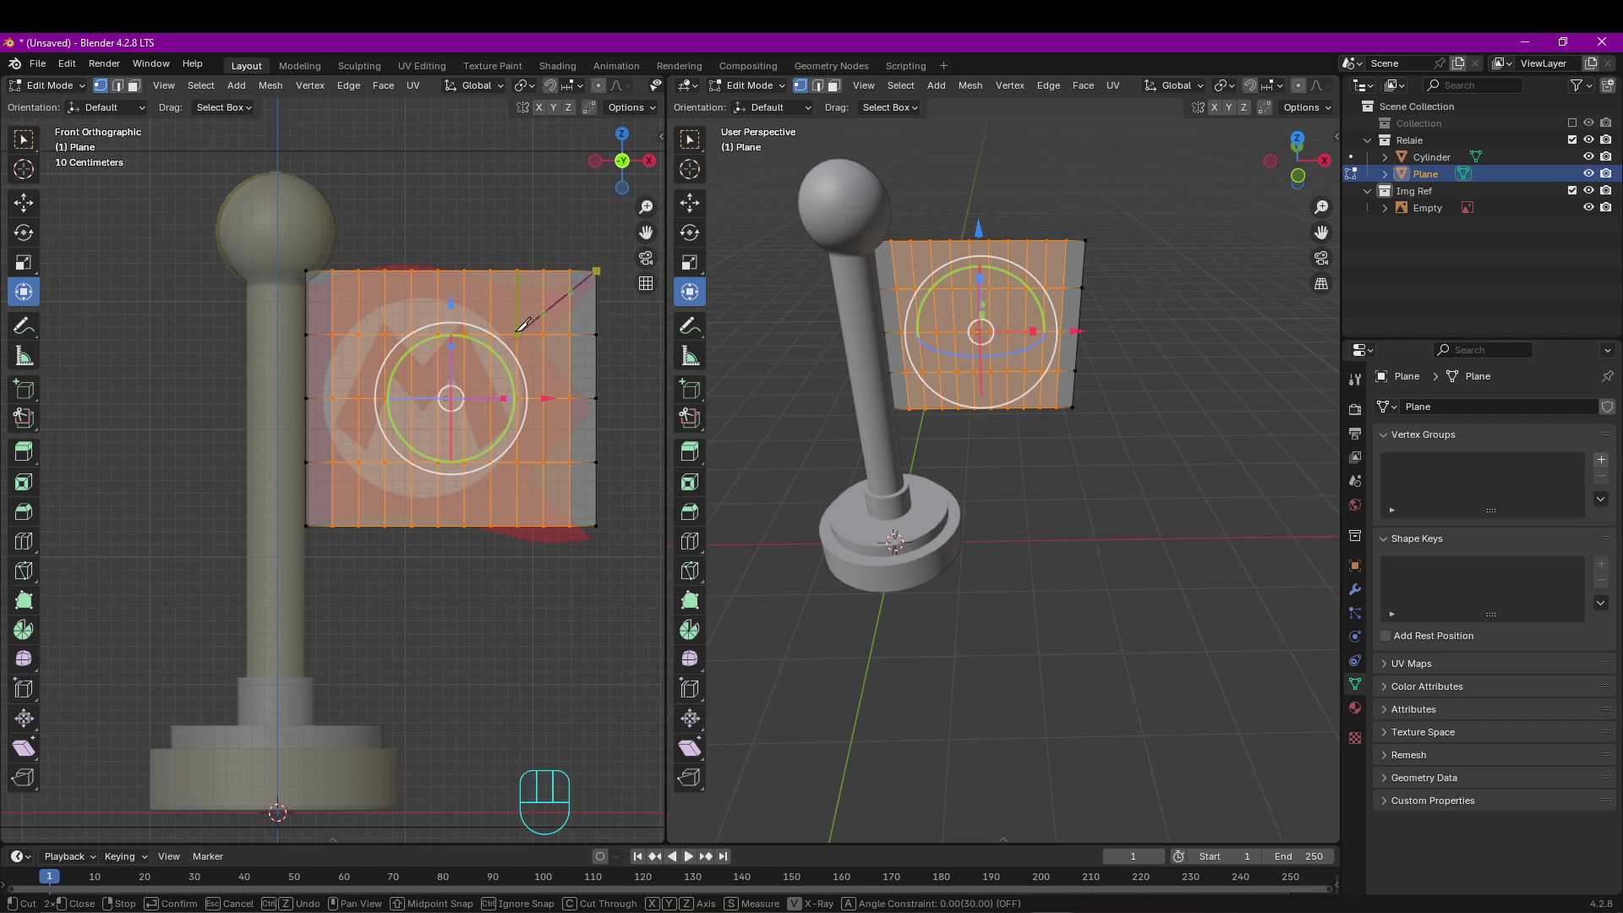
left_click(517, 333)
left_click(596, 398)
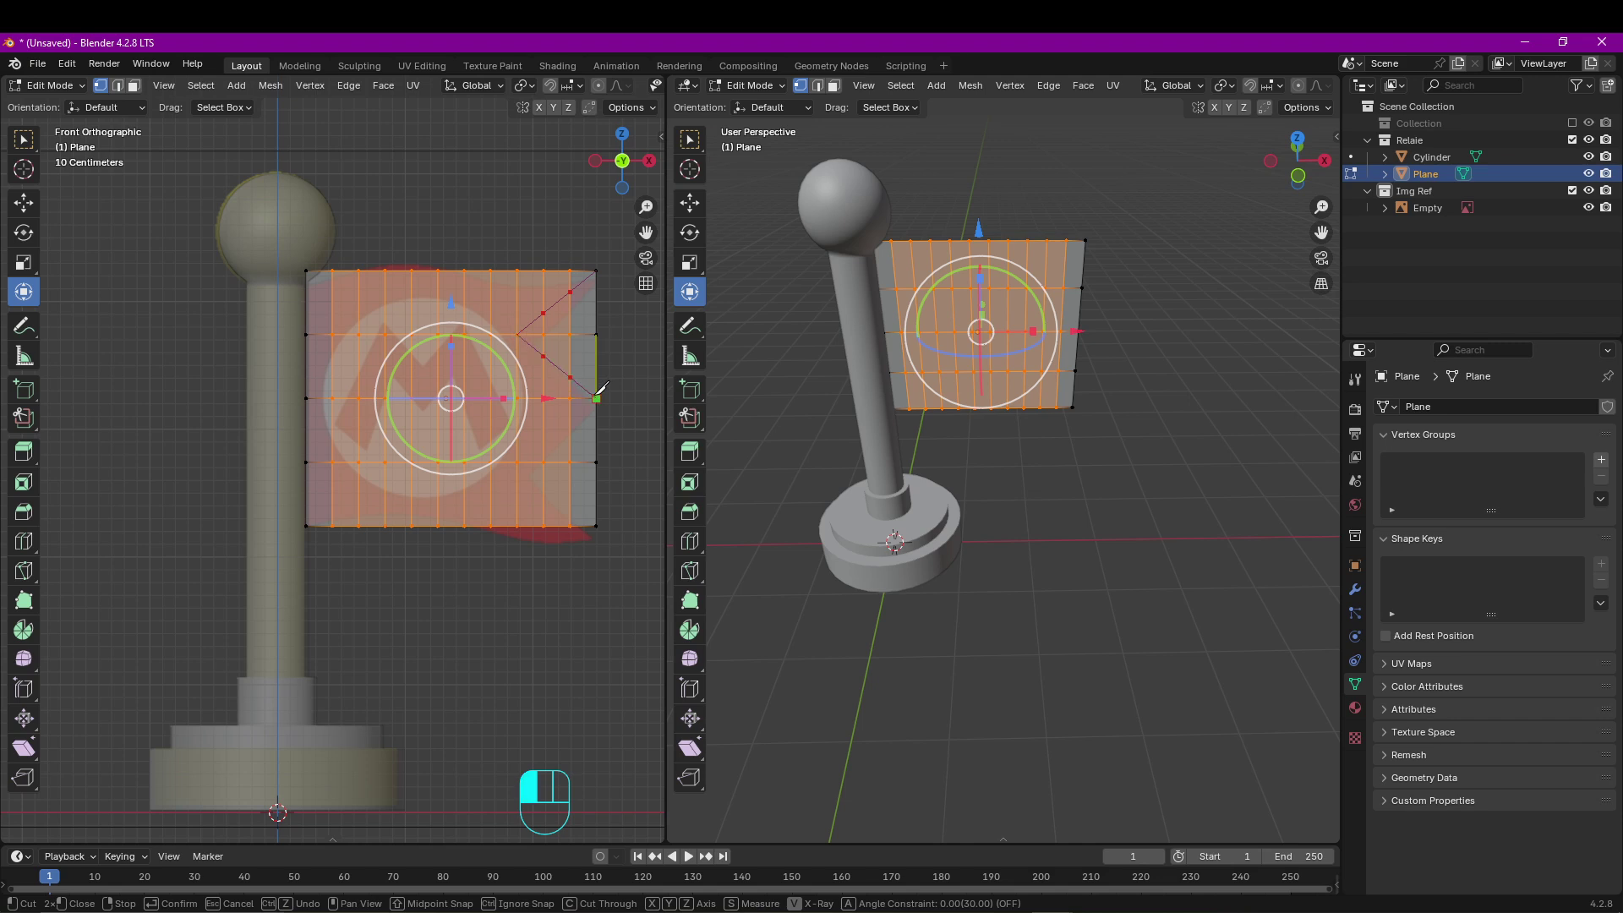
left_click(517, 462)
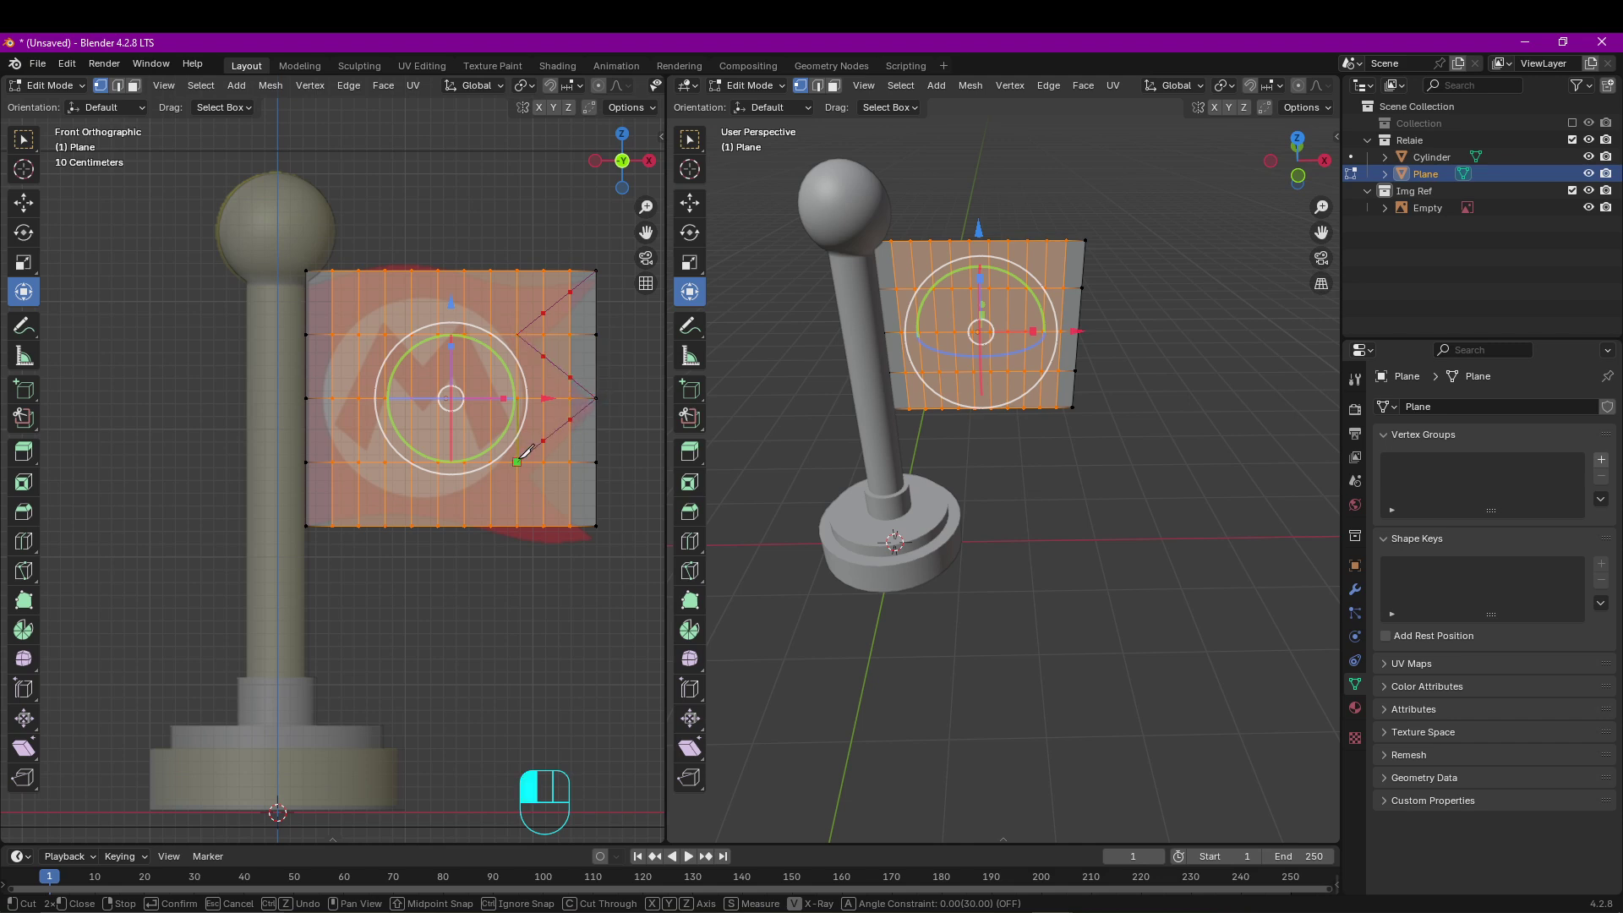
left_click(596, 525)
key("Return")
Select the whole zigzag vertex path from the flag's lower outer corner to its upper one and split it with Rip.
left_click(596, 525)
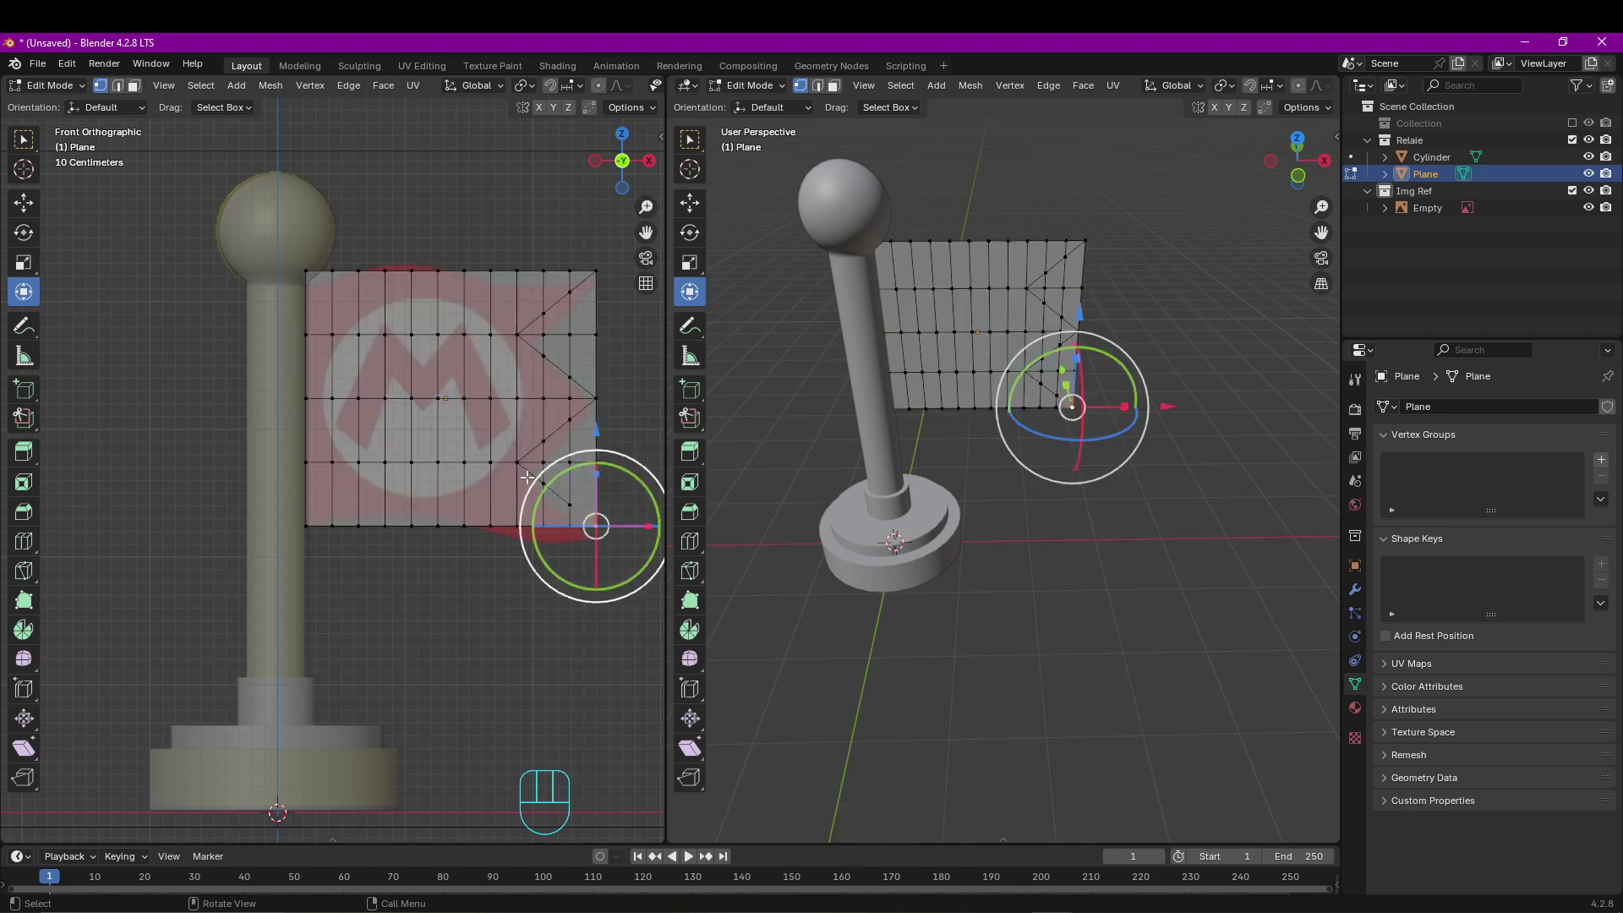
left_click(519, 462, "ctrl")
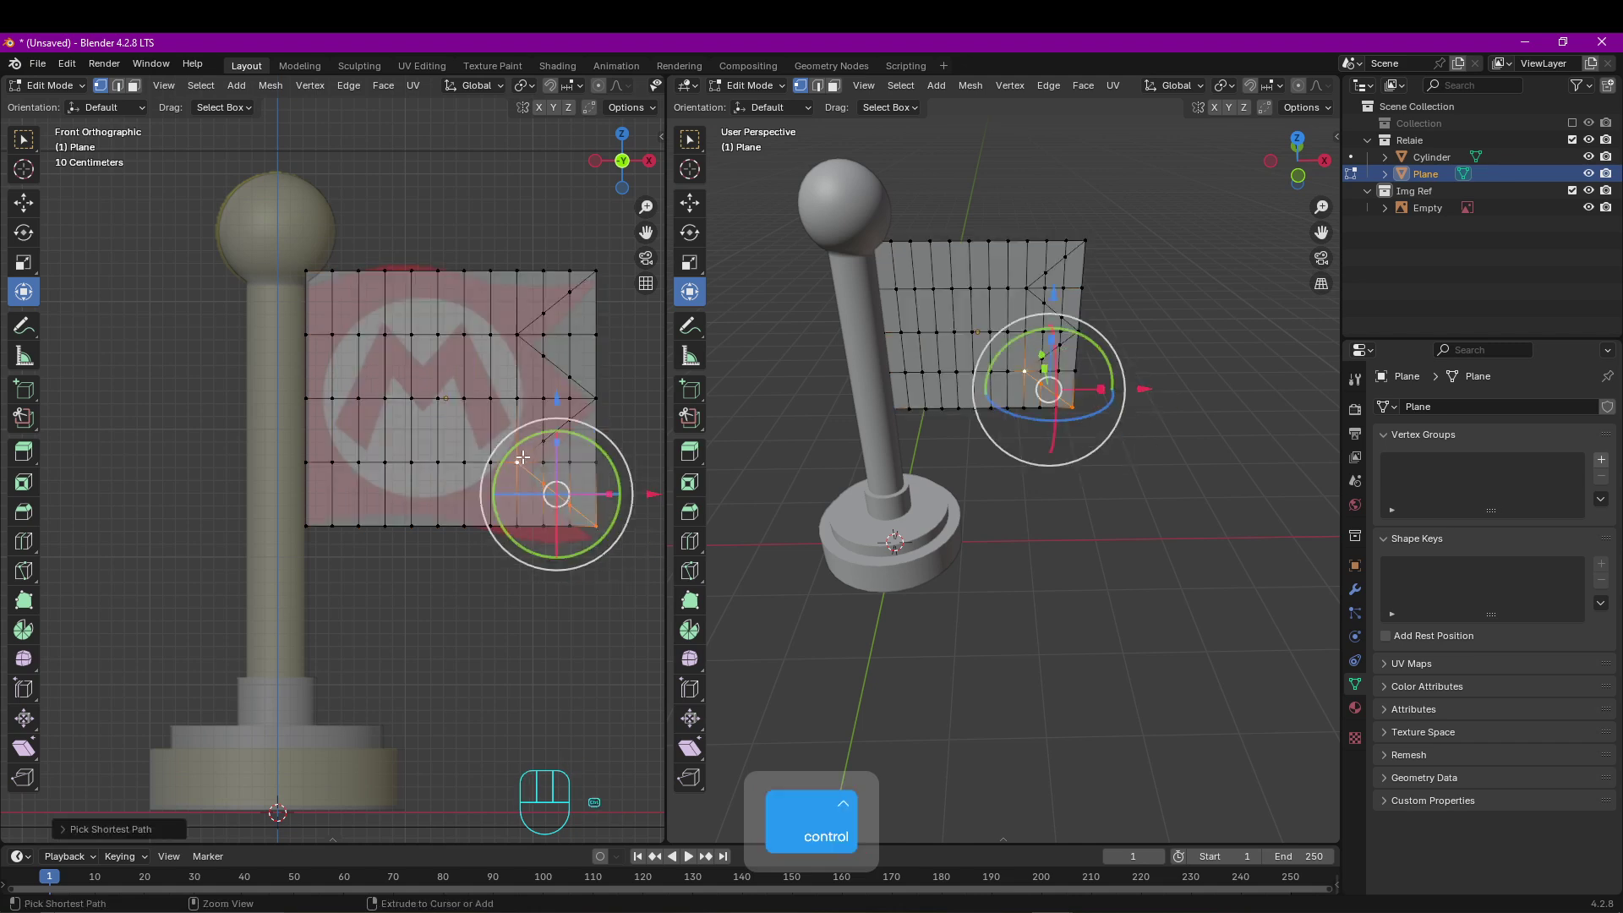
left_click(596, 524)
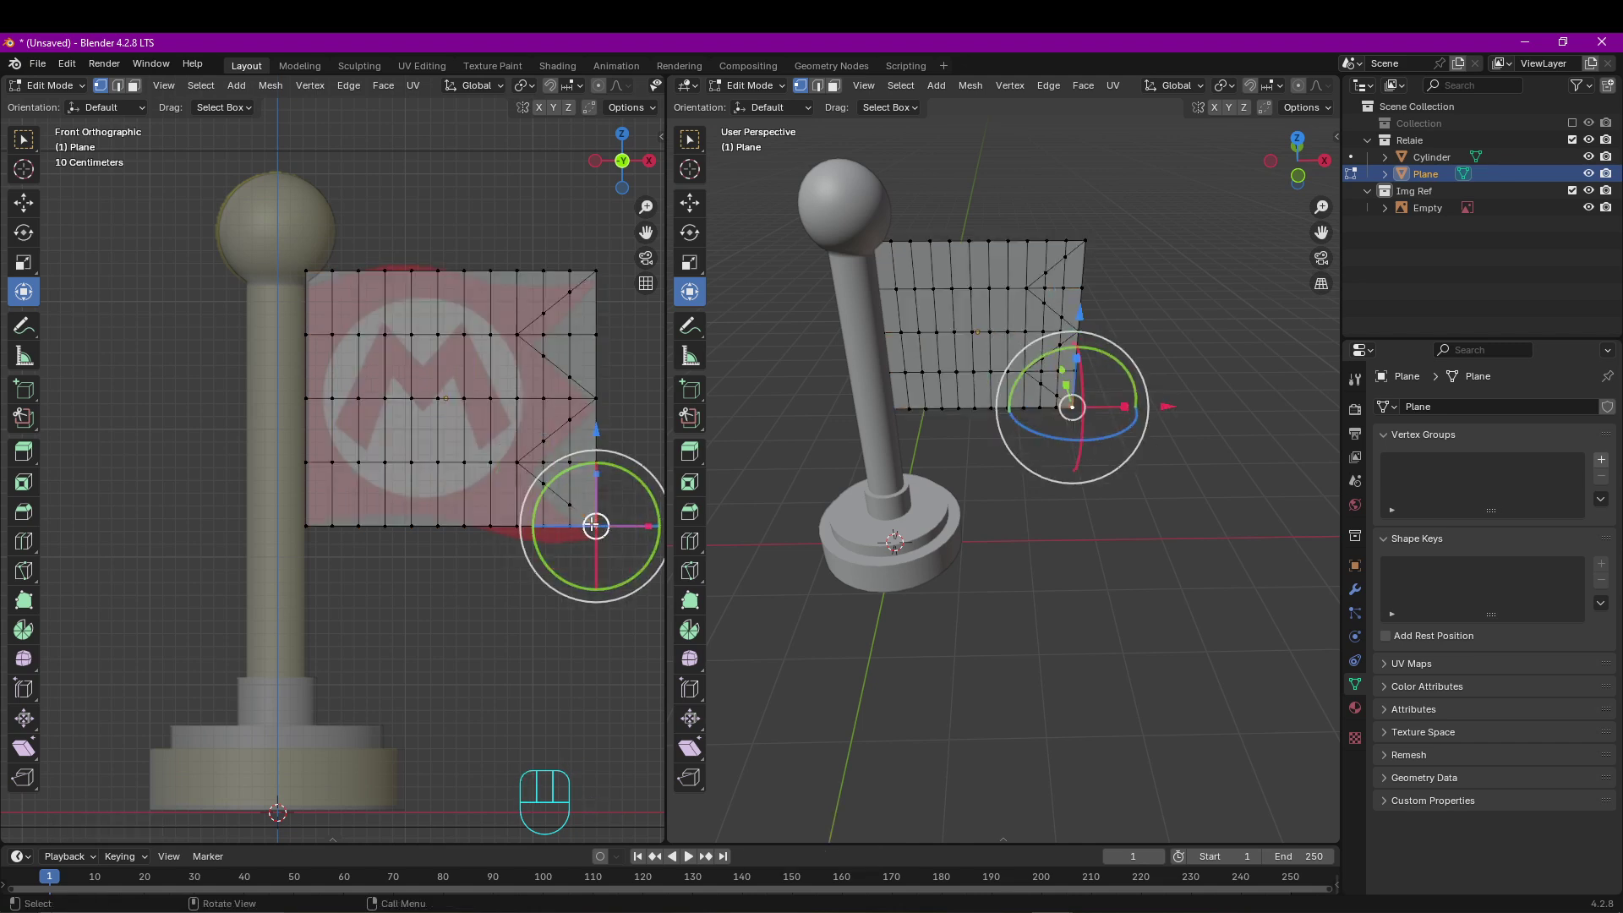
left_click(519, 463, "ctrl")
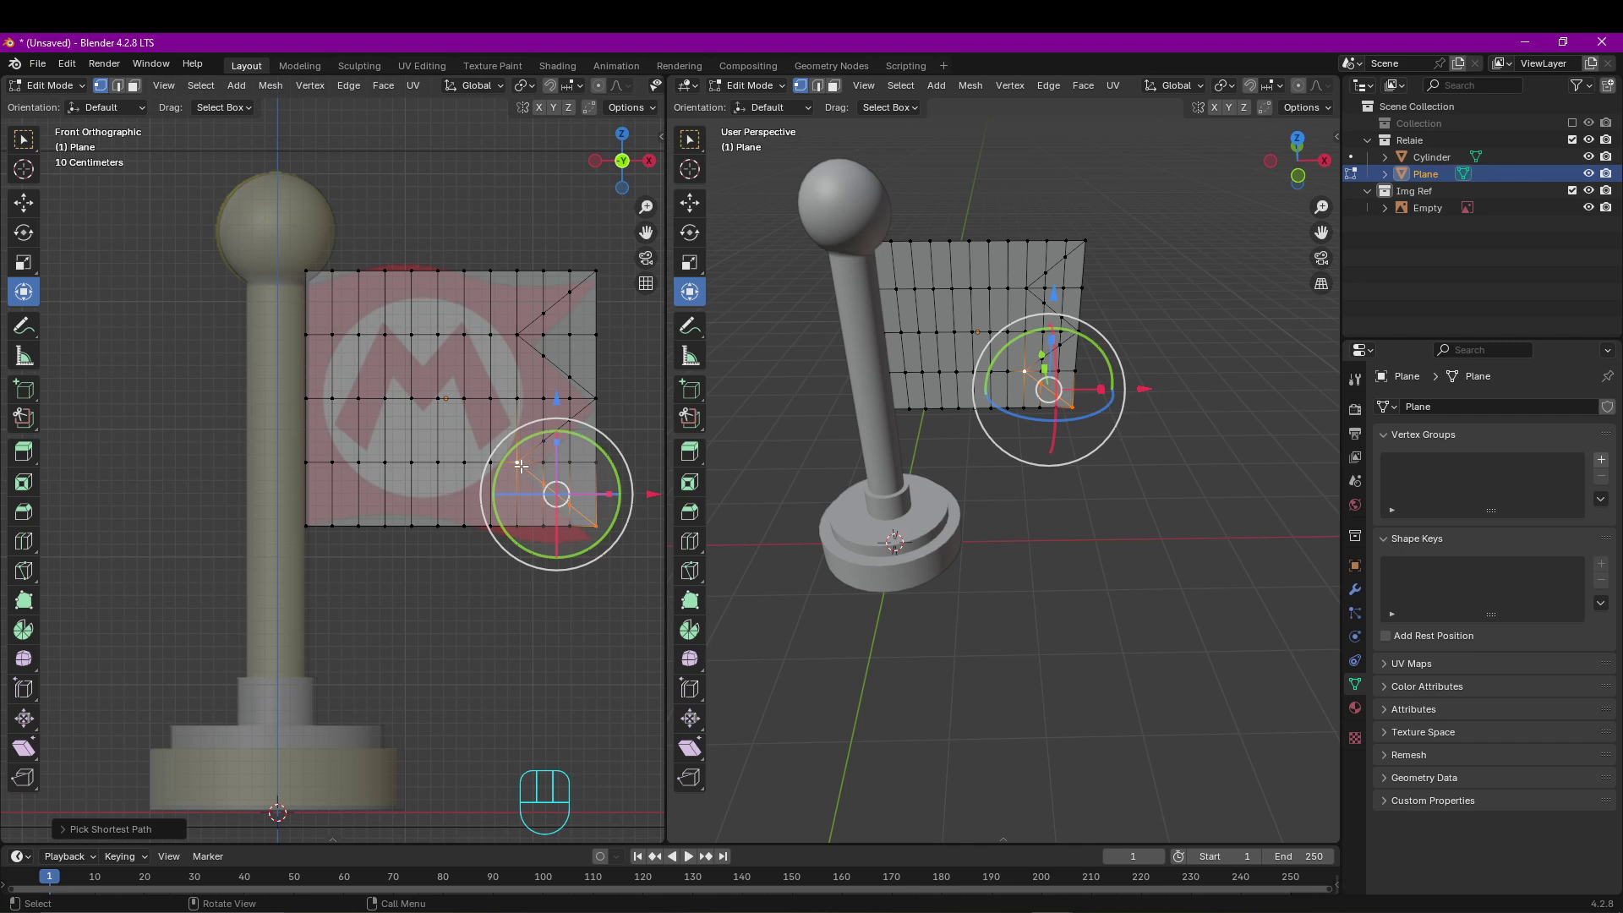
left_click(596, 406, "ctrl")
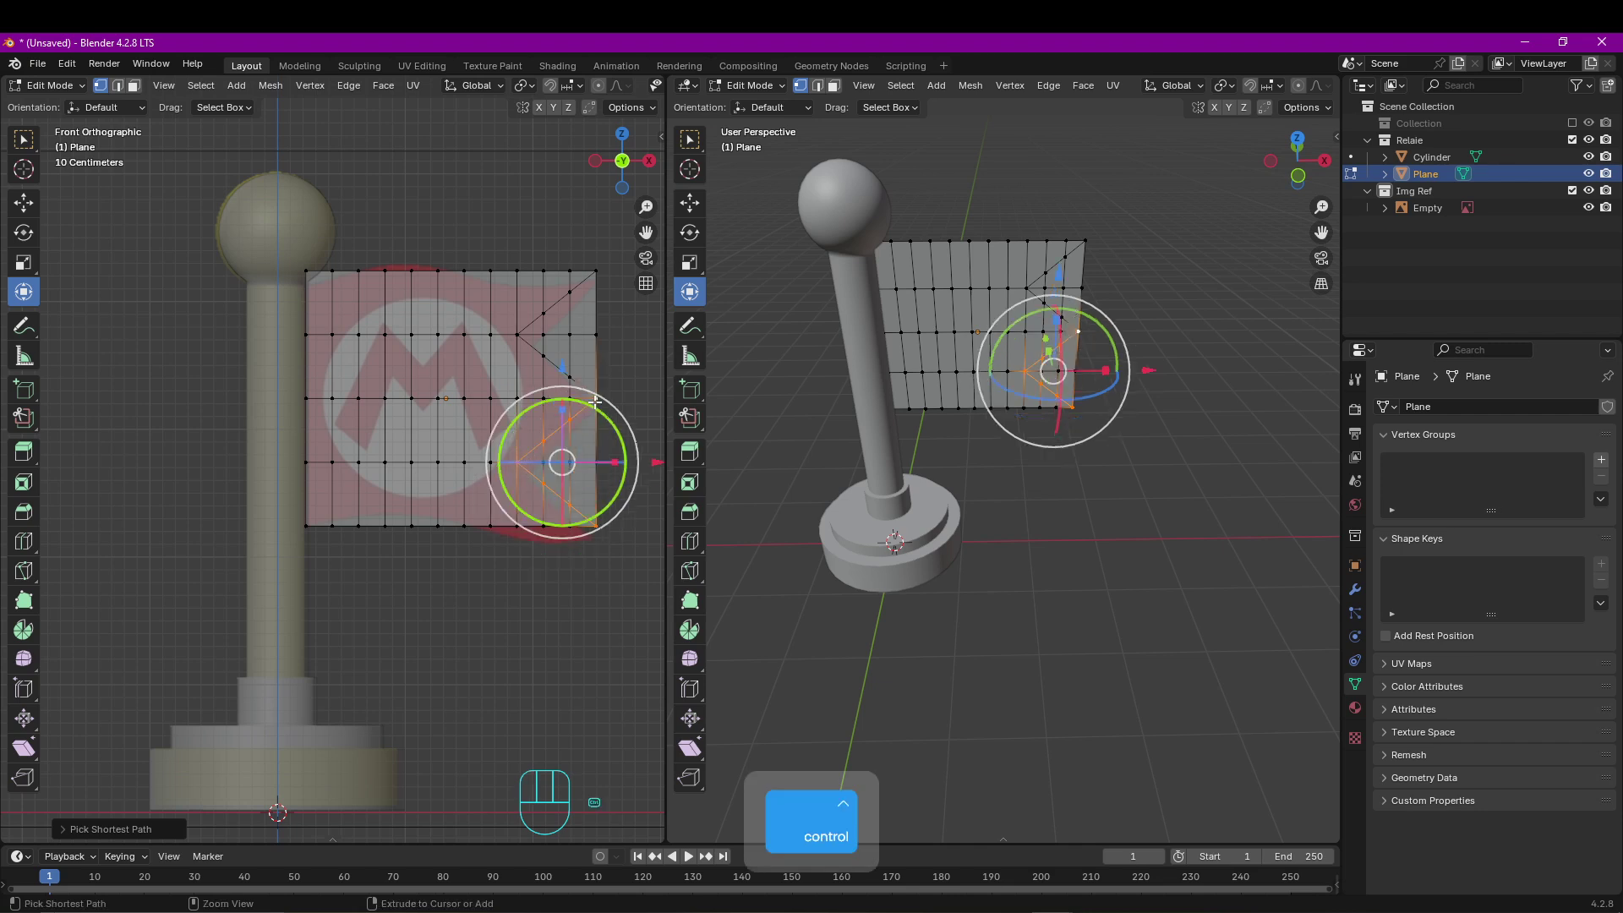
left_click(515, 335, "ctrl")
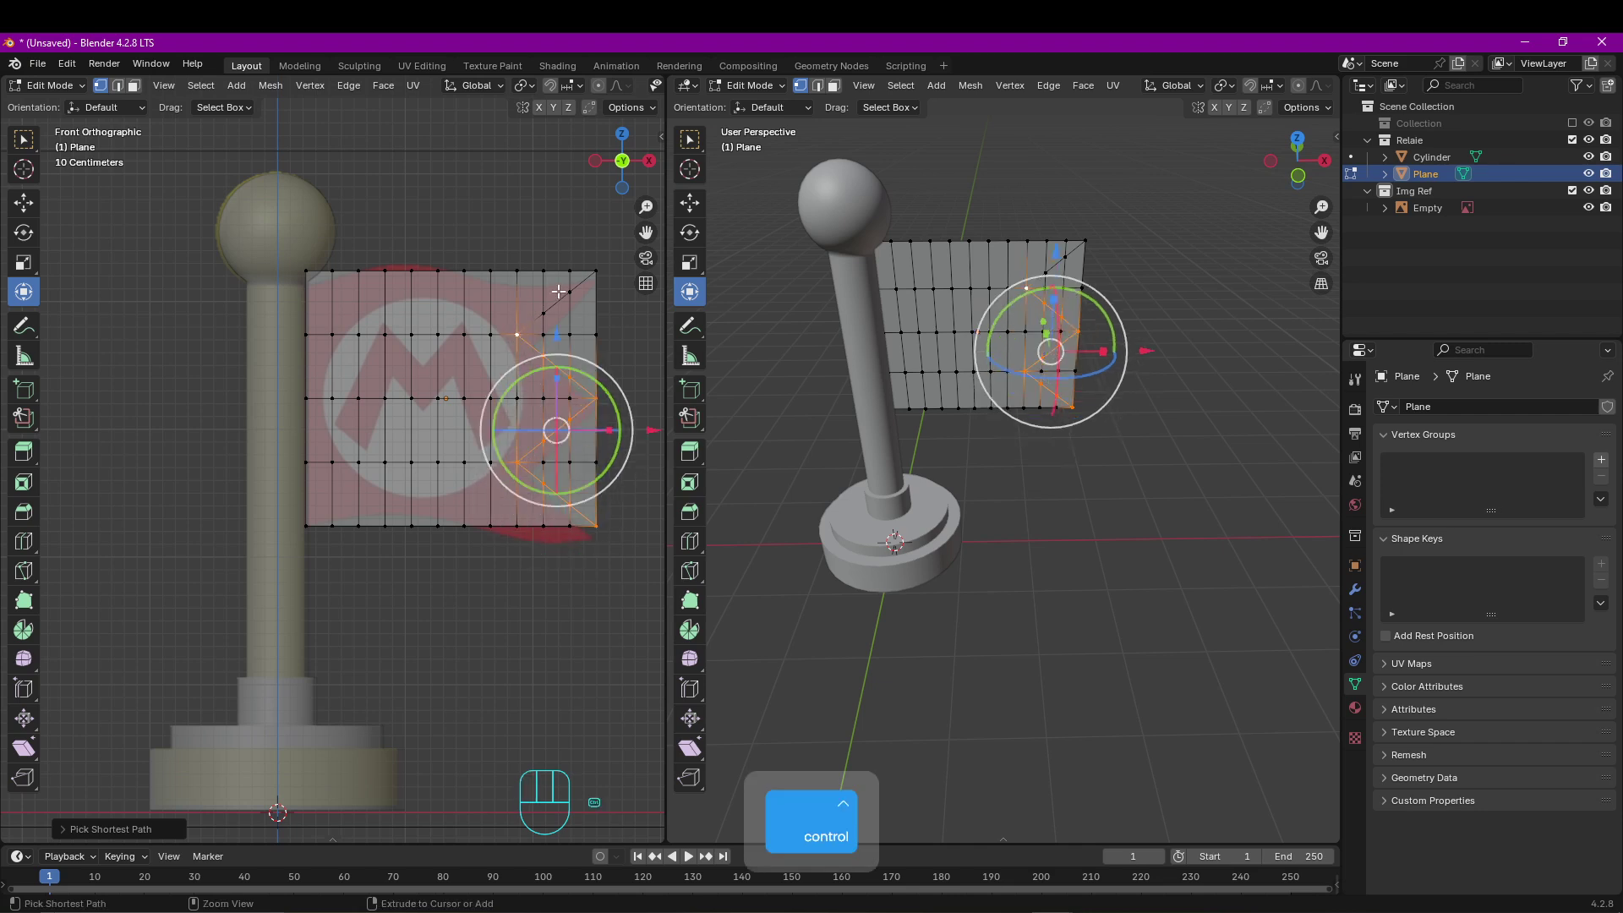
left_click(595, 271, "ctrl")
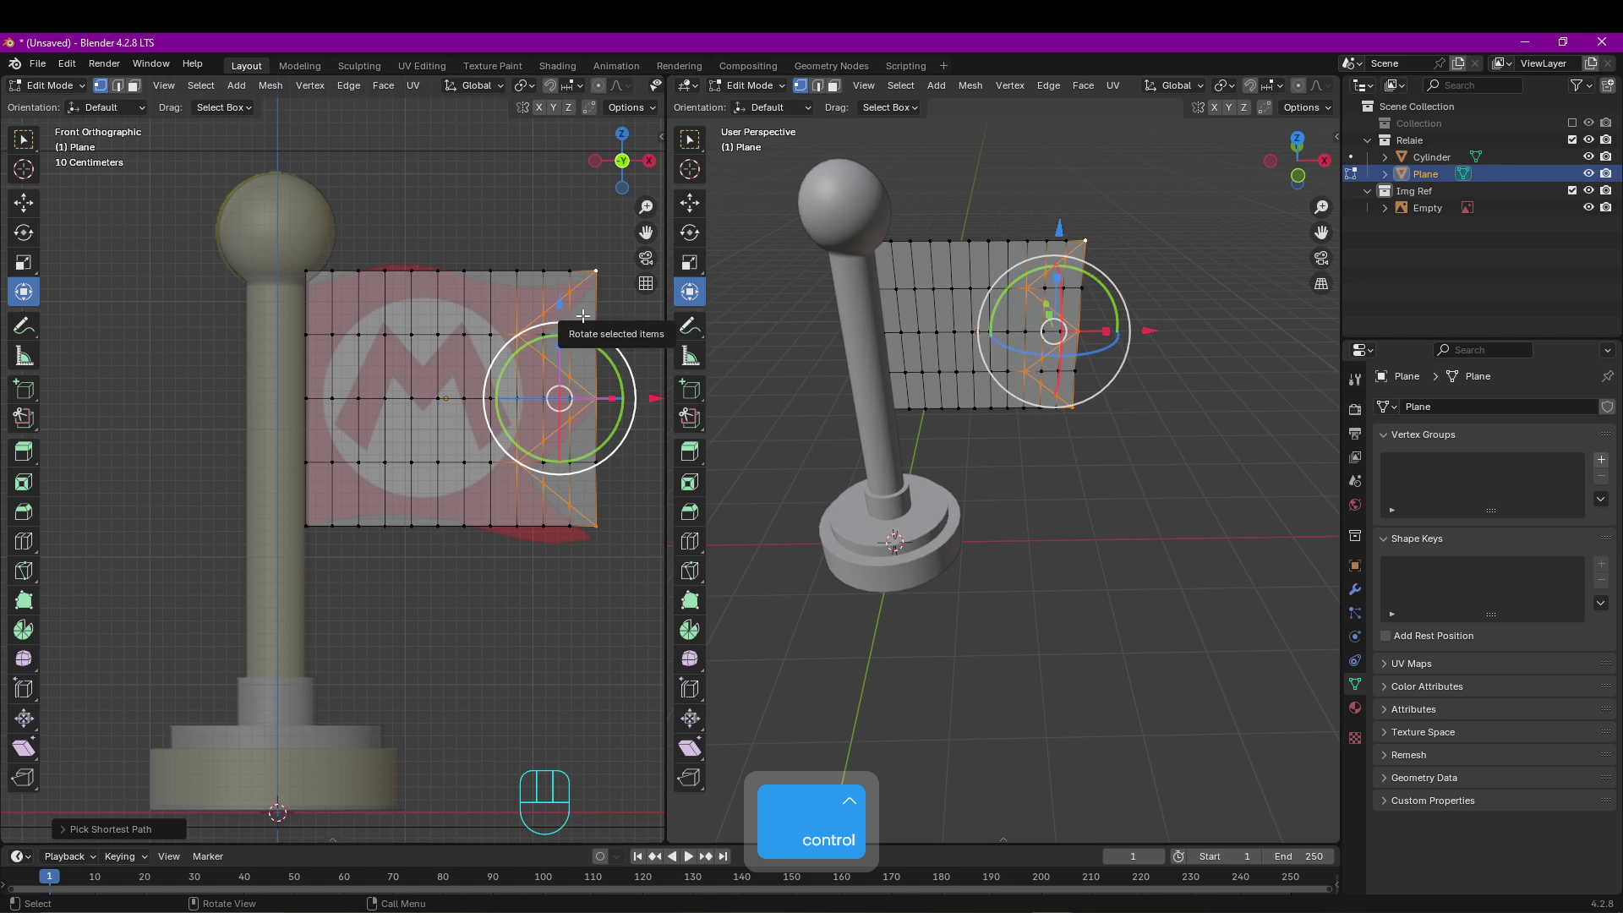
key("v")
key("Return")
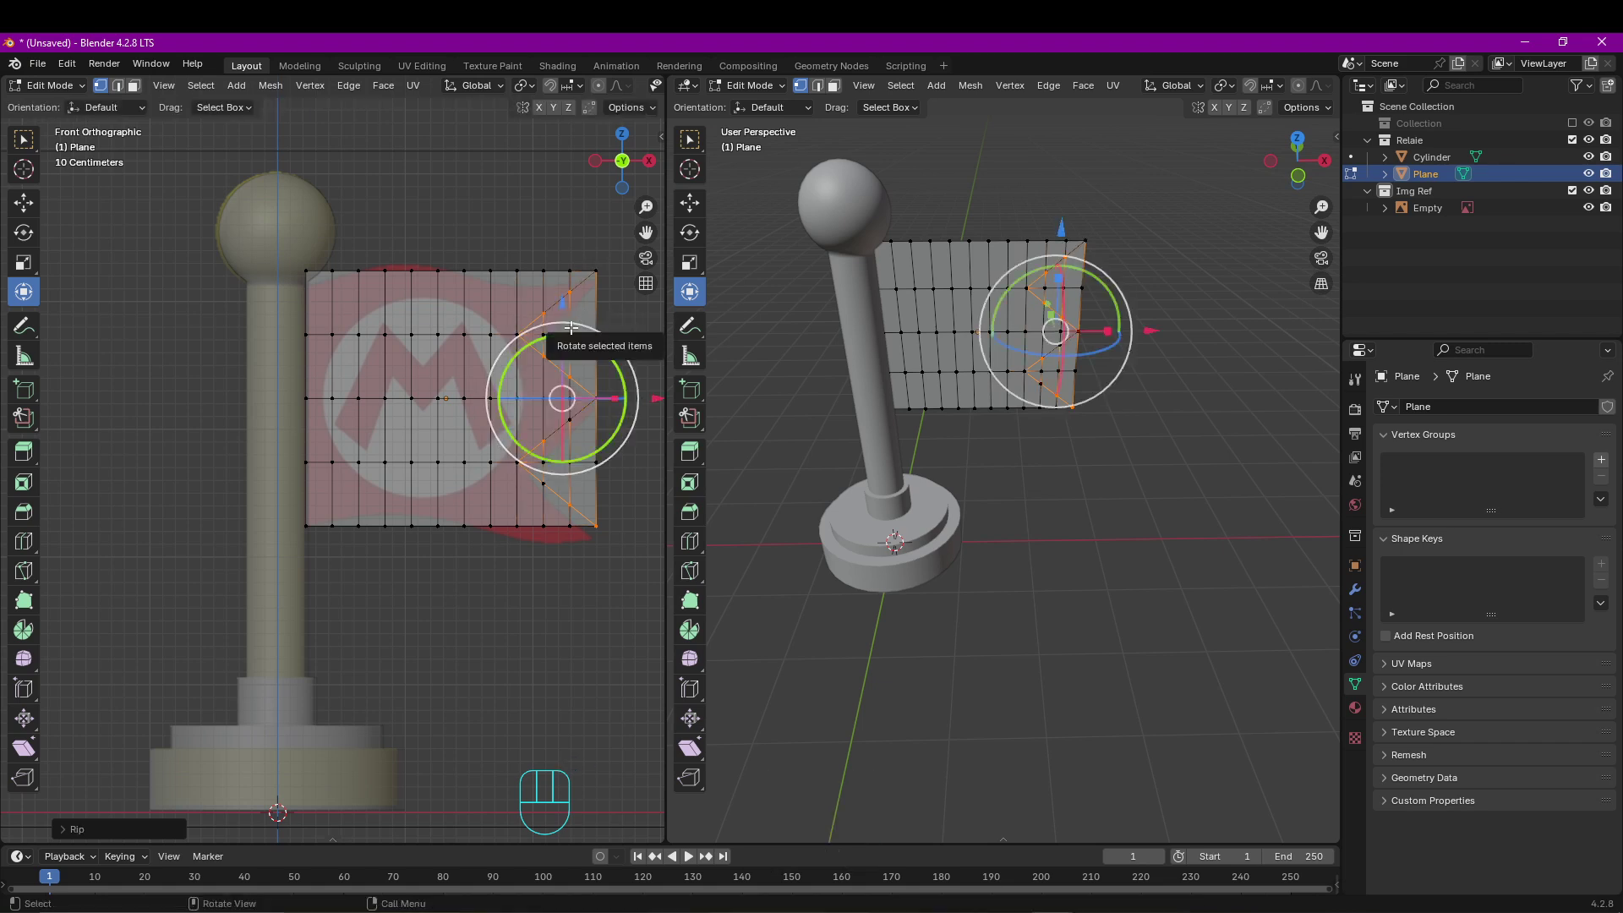
key("ctrl+z")
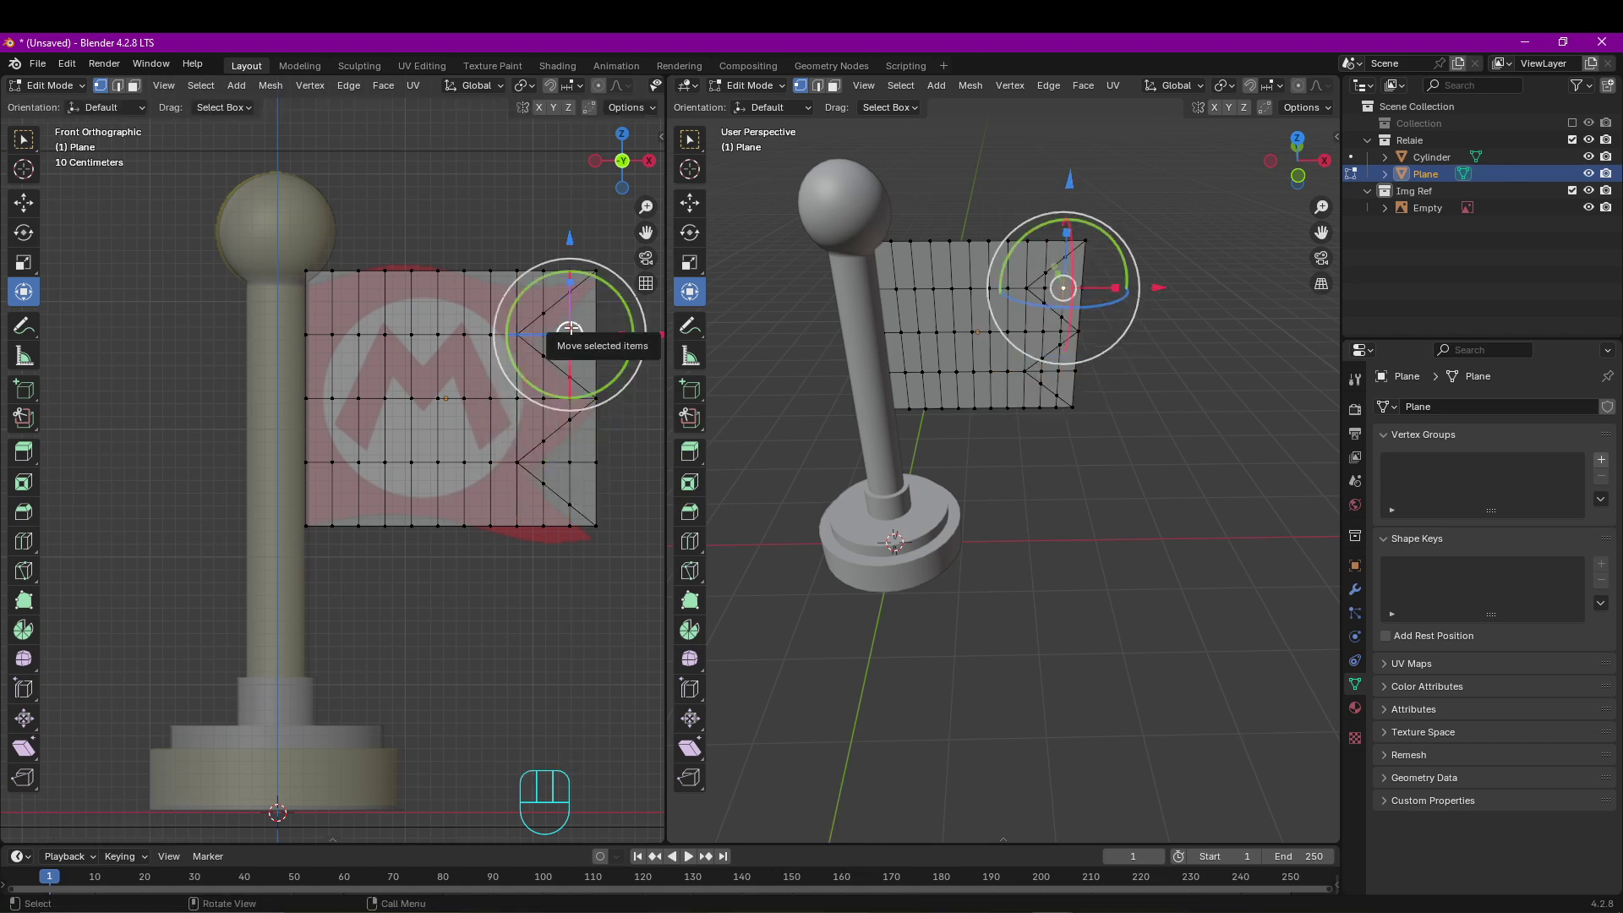
Select the linked geometry of the two ripped-off notch pieces and delete its faces.
key("l")
key("l")
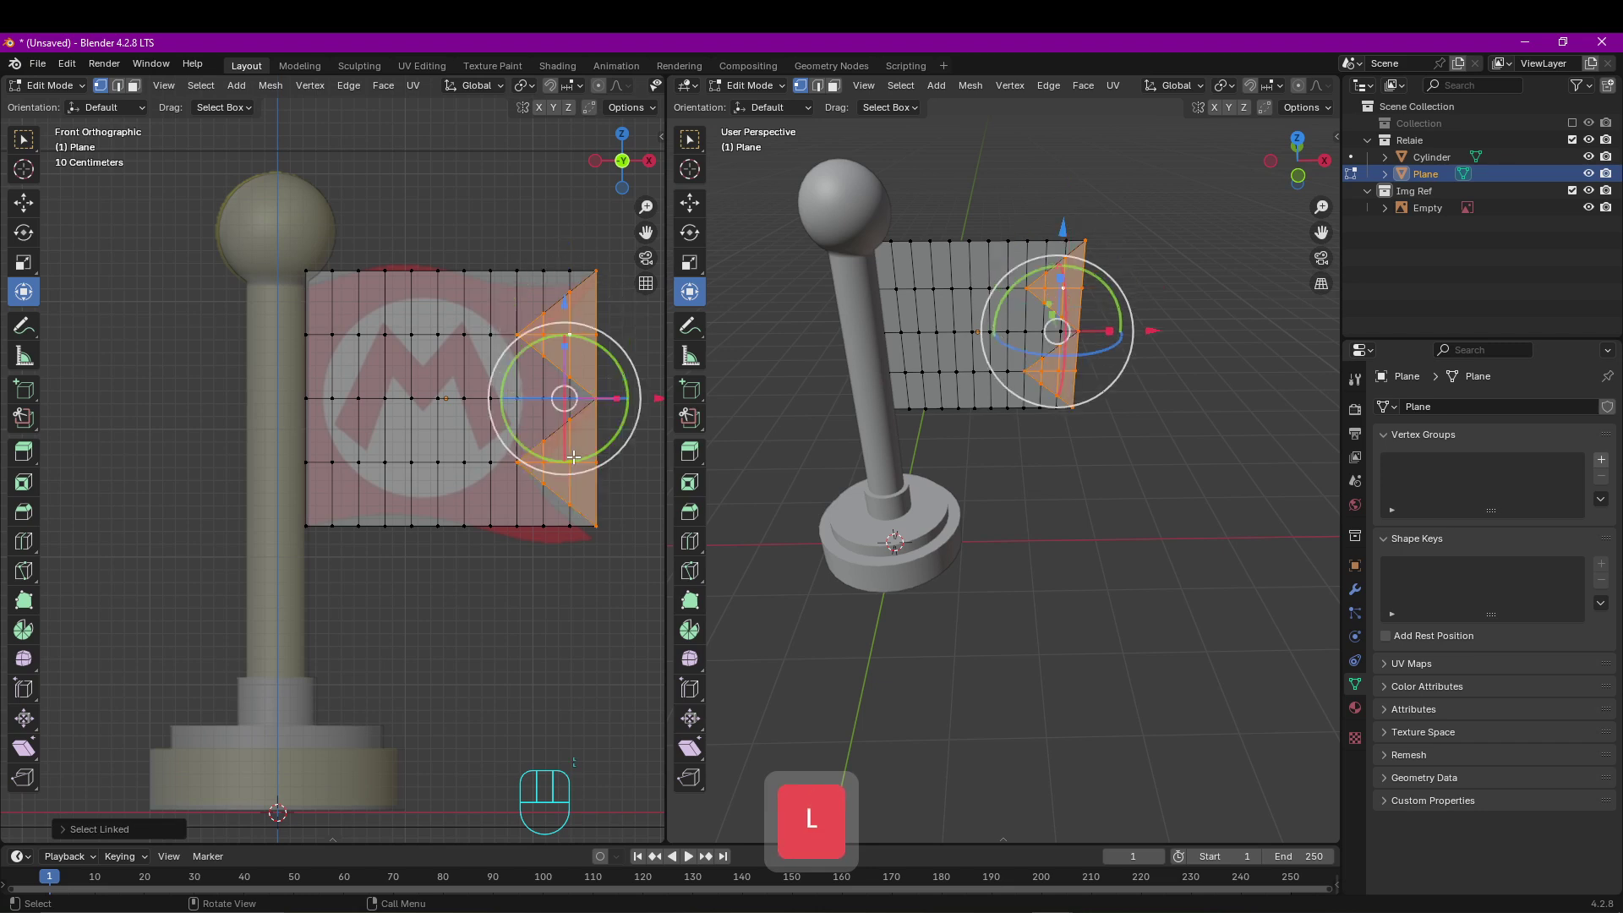
key("x")
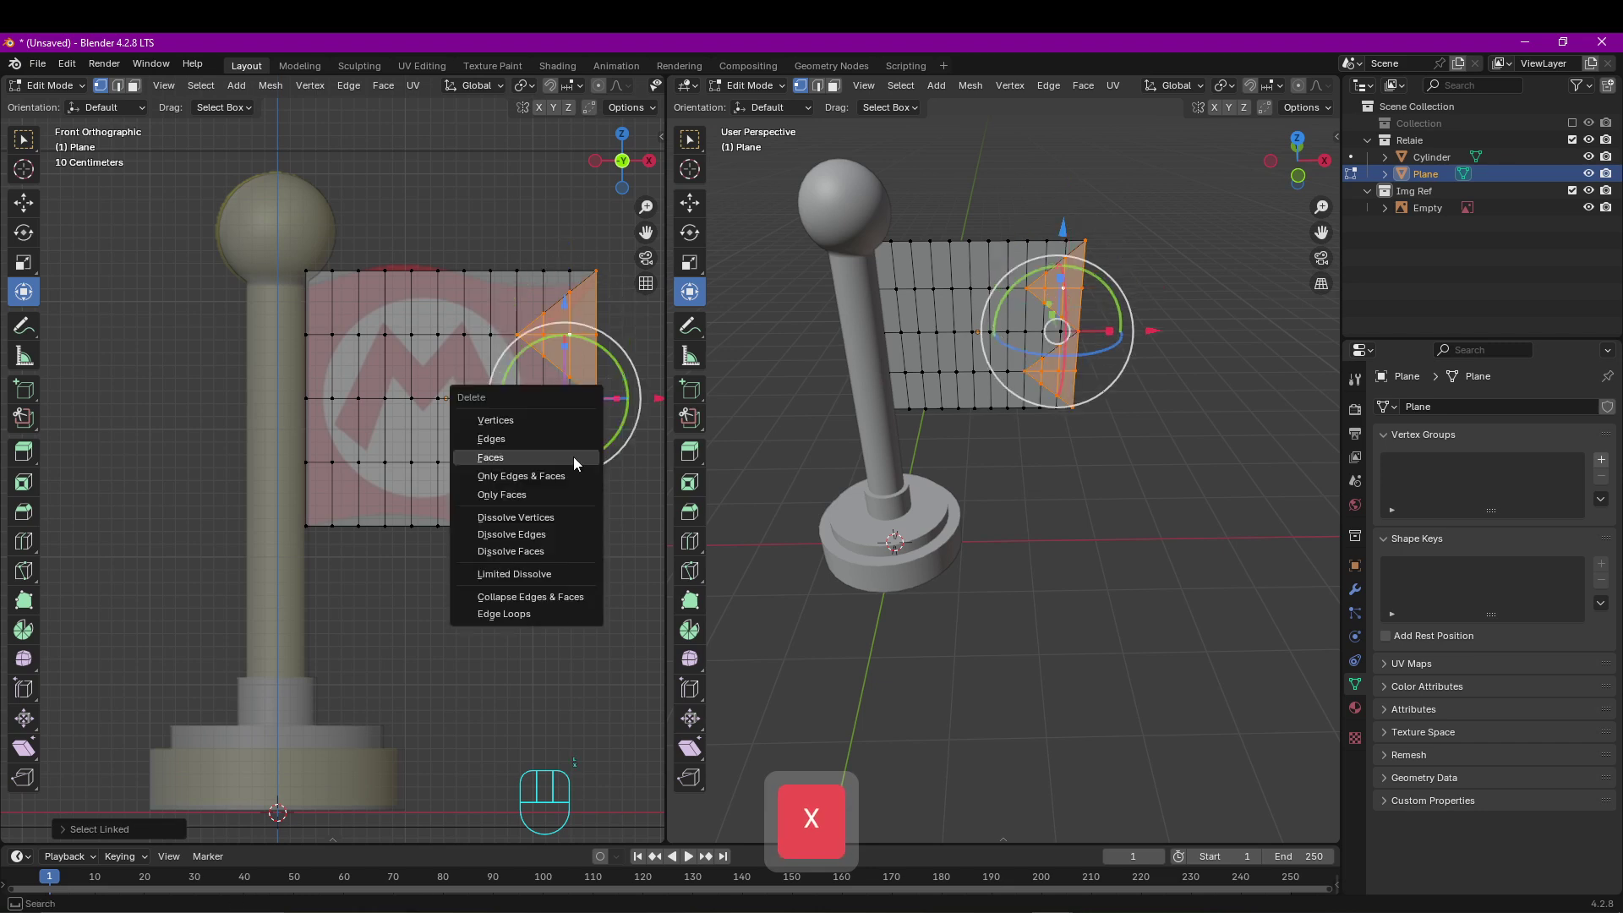
left_click(573, 456)
middle_click_drag(946, 469, 979, 456)
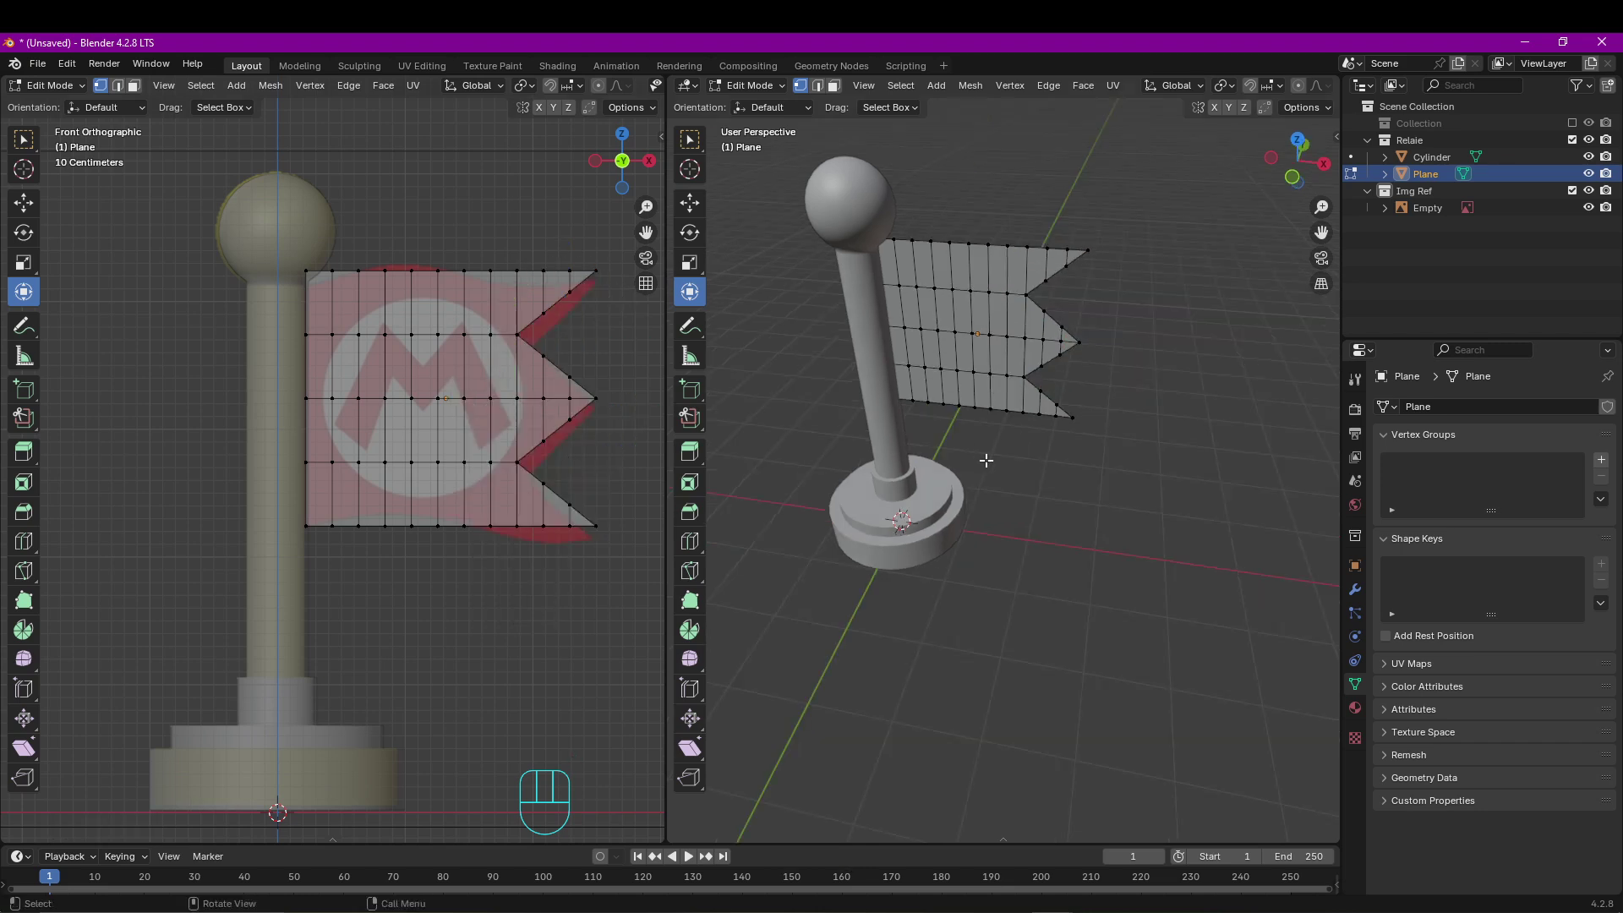
Add a Subdivision Surface modifier to the flag plane with the viewport level set to 2.
left_click(1355, 596)
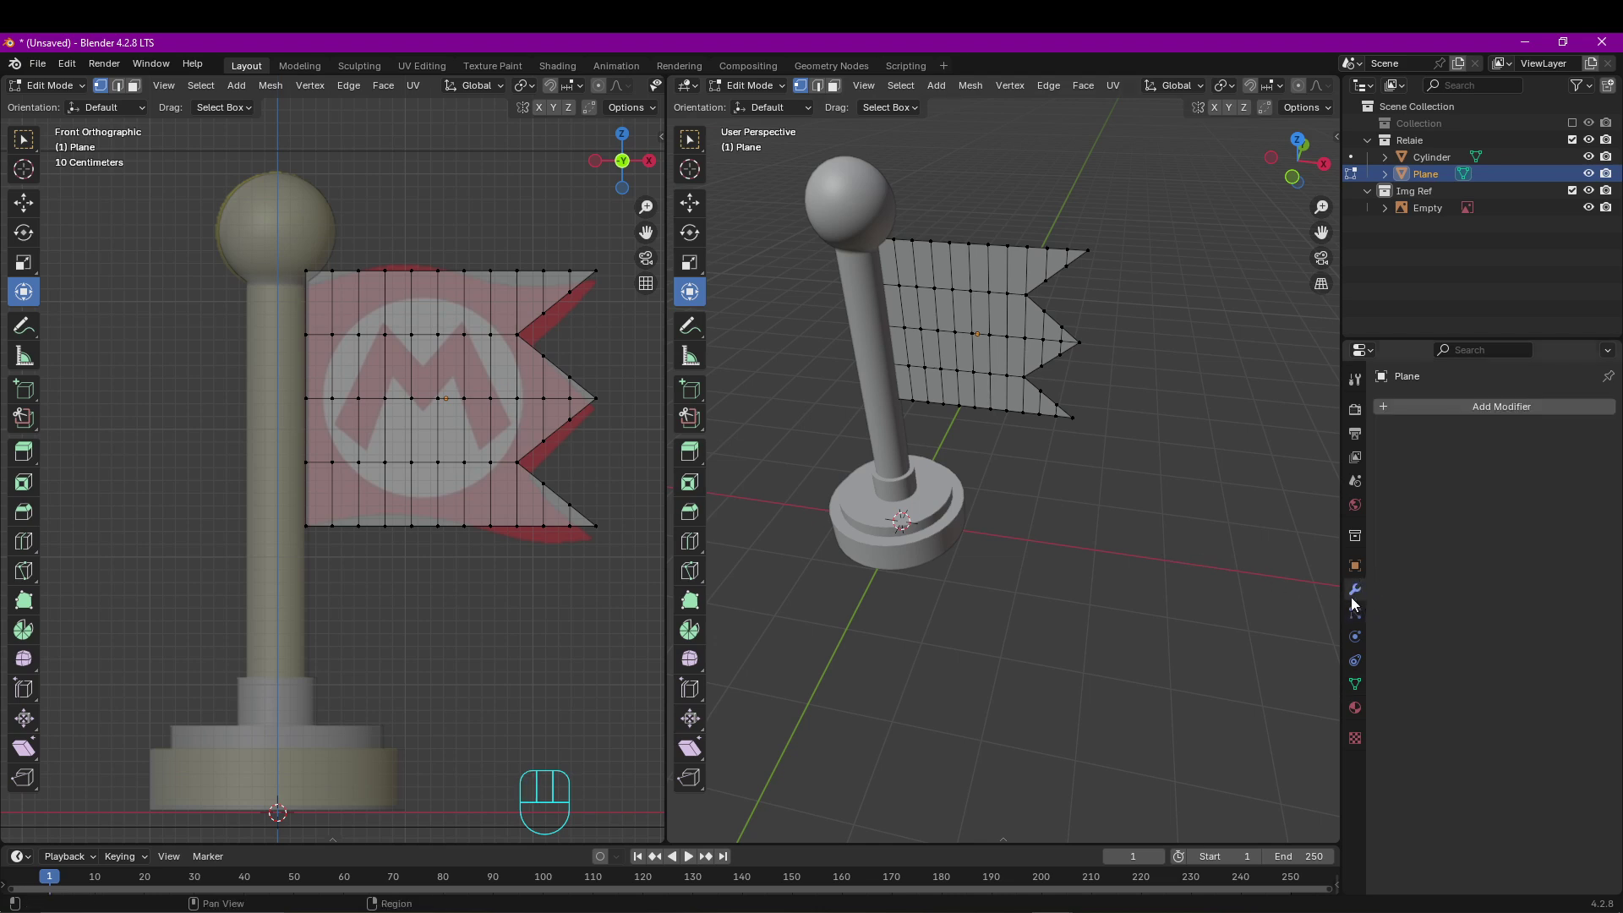
left_click(1489, 405)
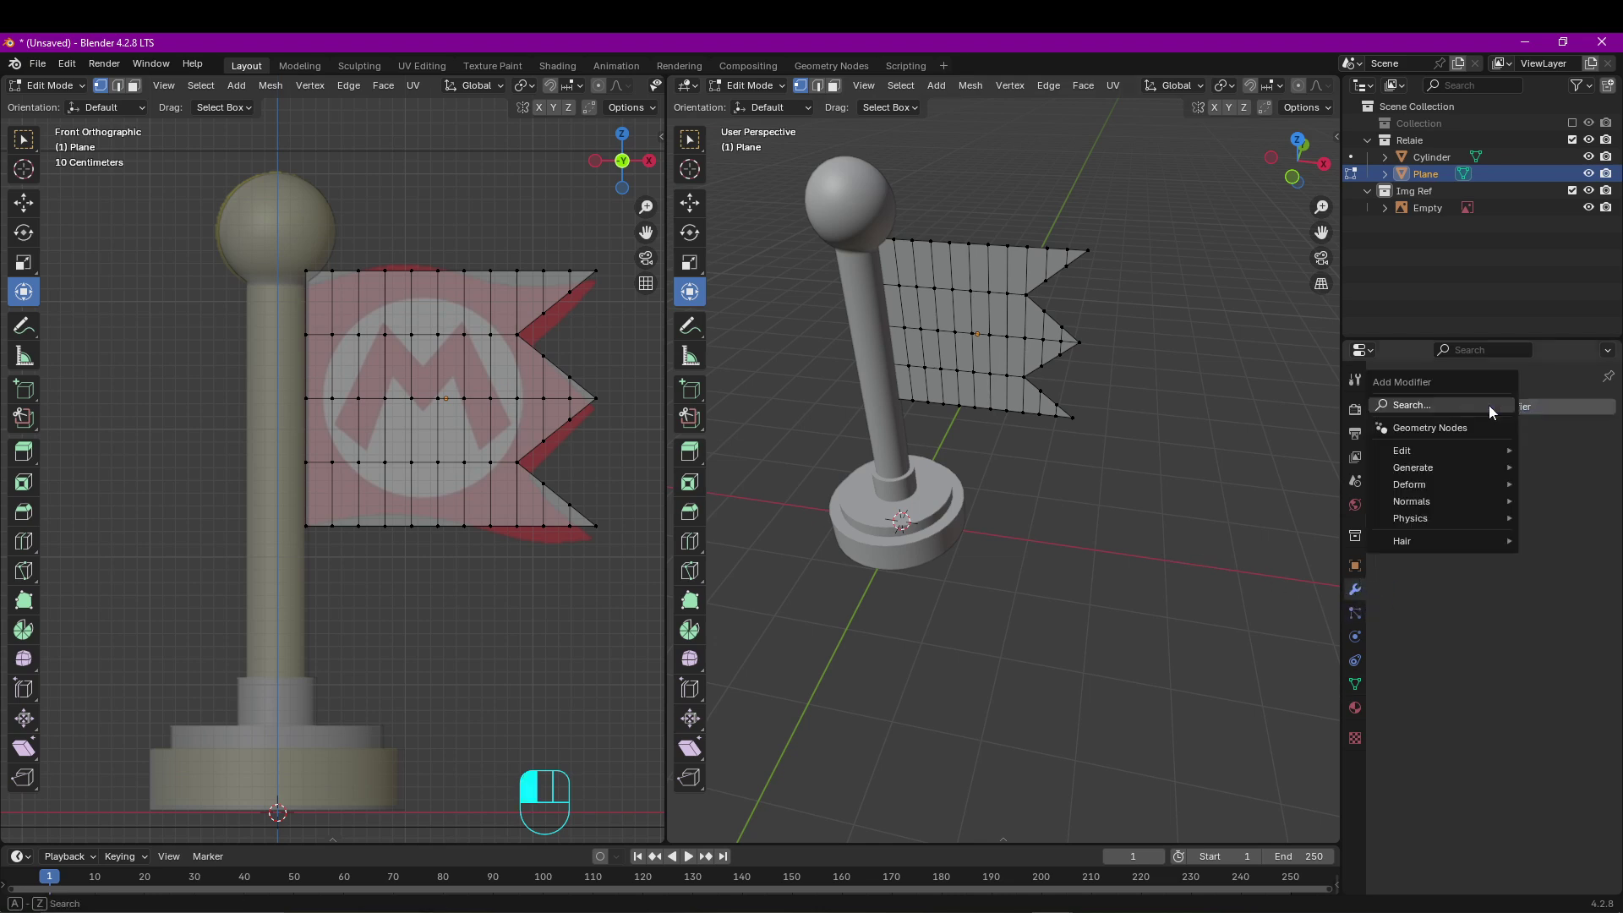
mouse_move(1465, 457)
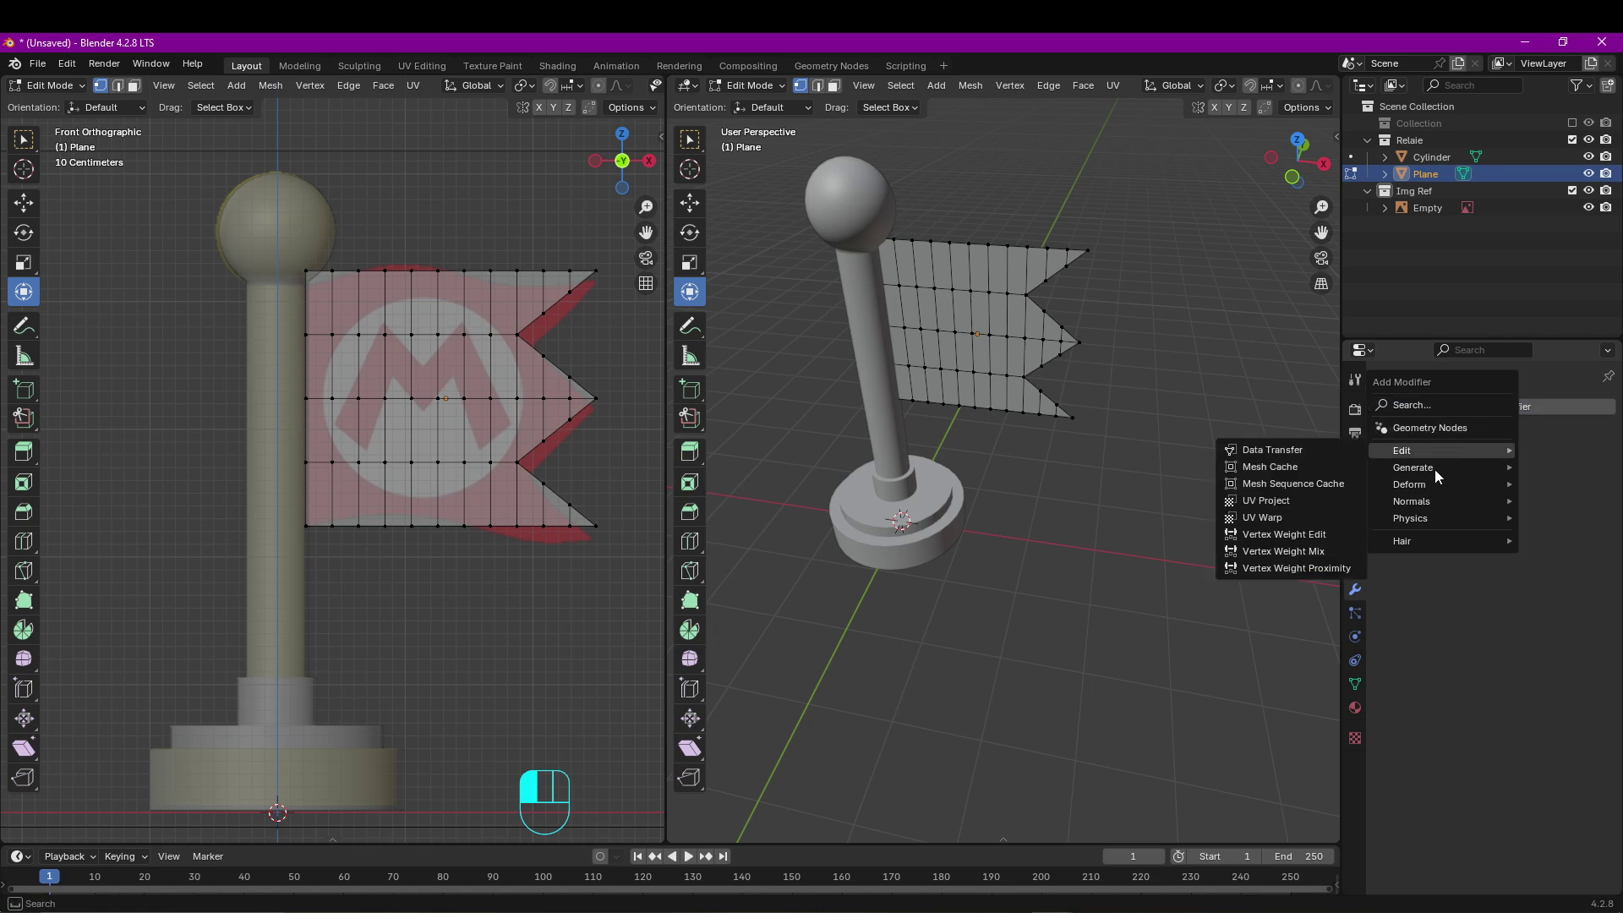
left_click(1302, 687)
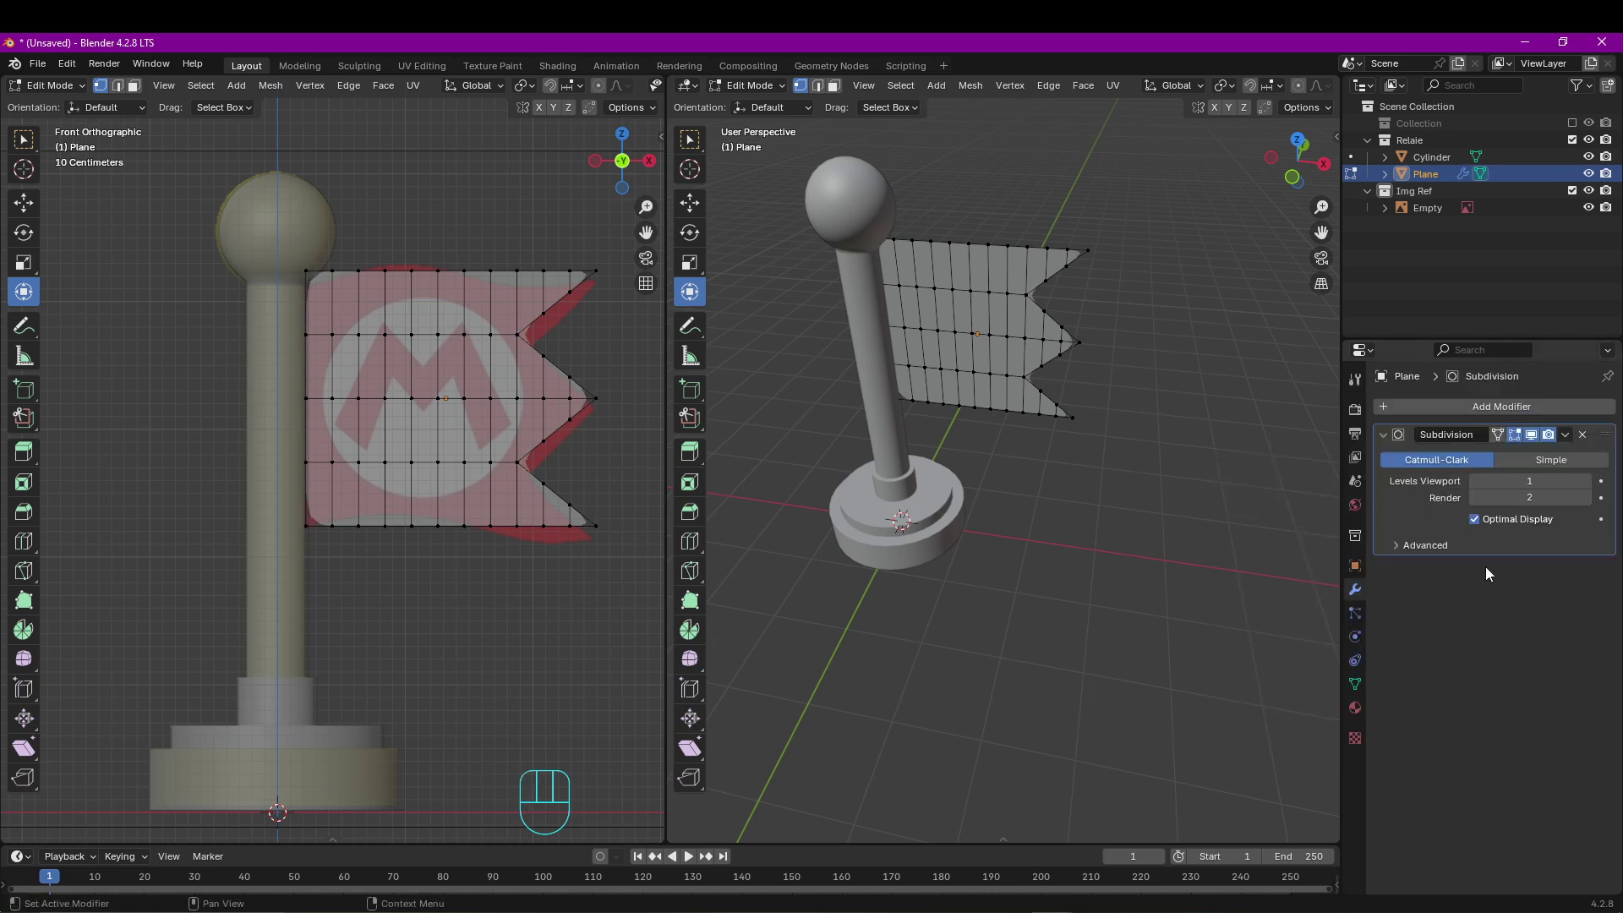
left_click(1585, 481)
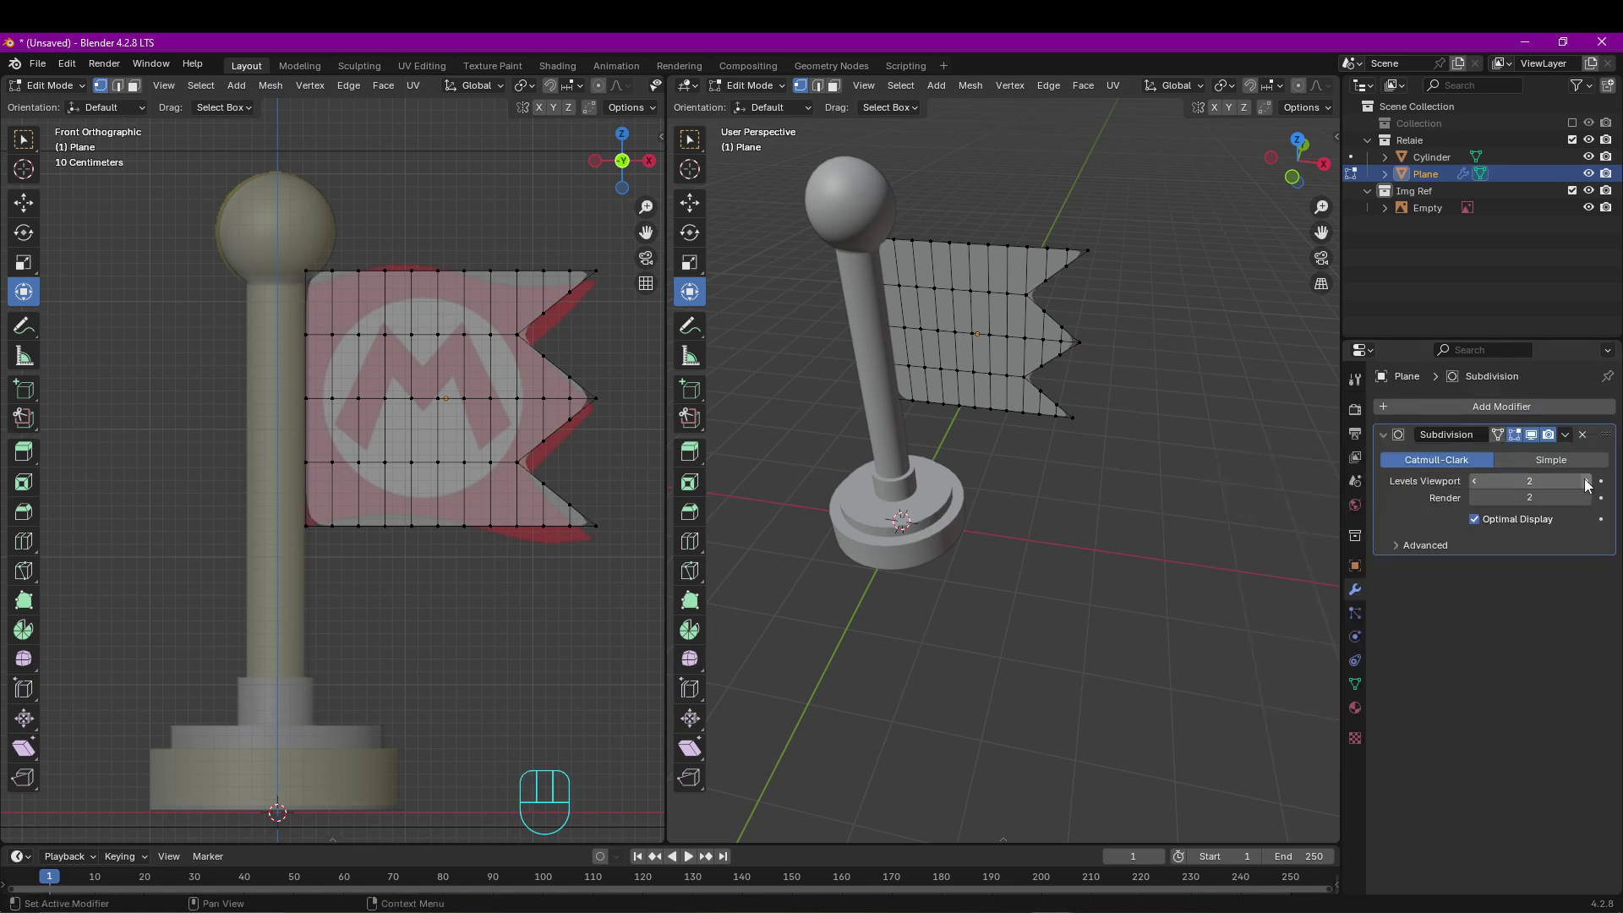
middle_click_drag(928, 397, 936, 397)
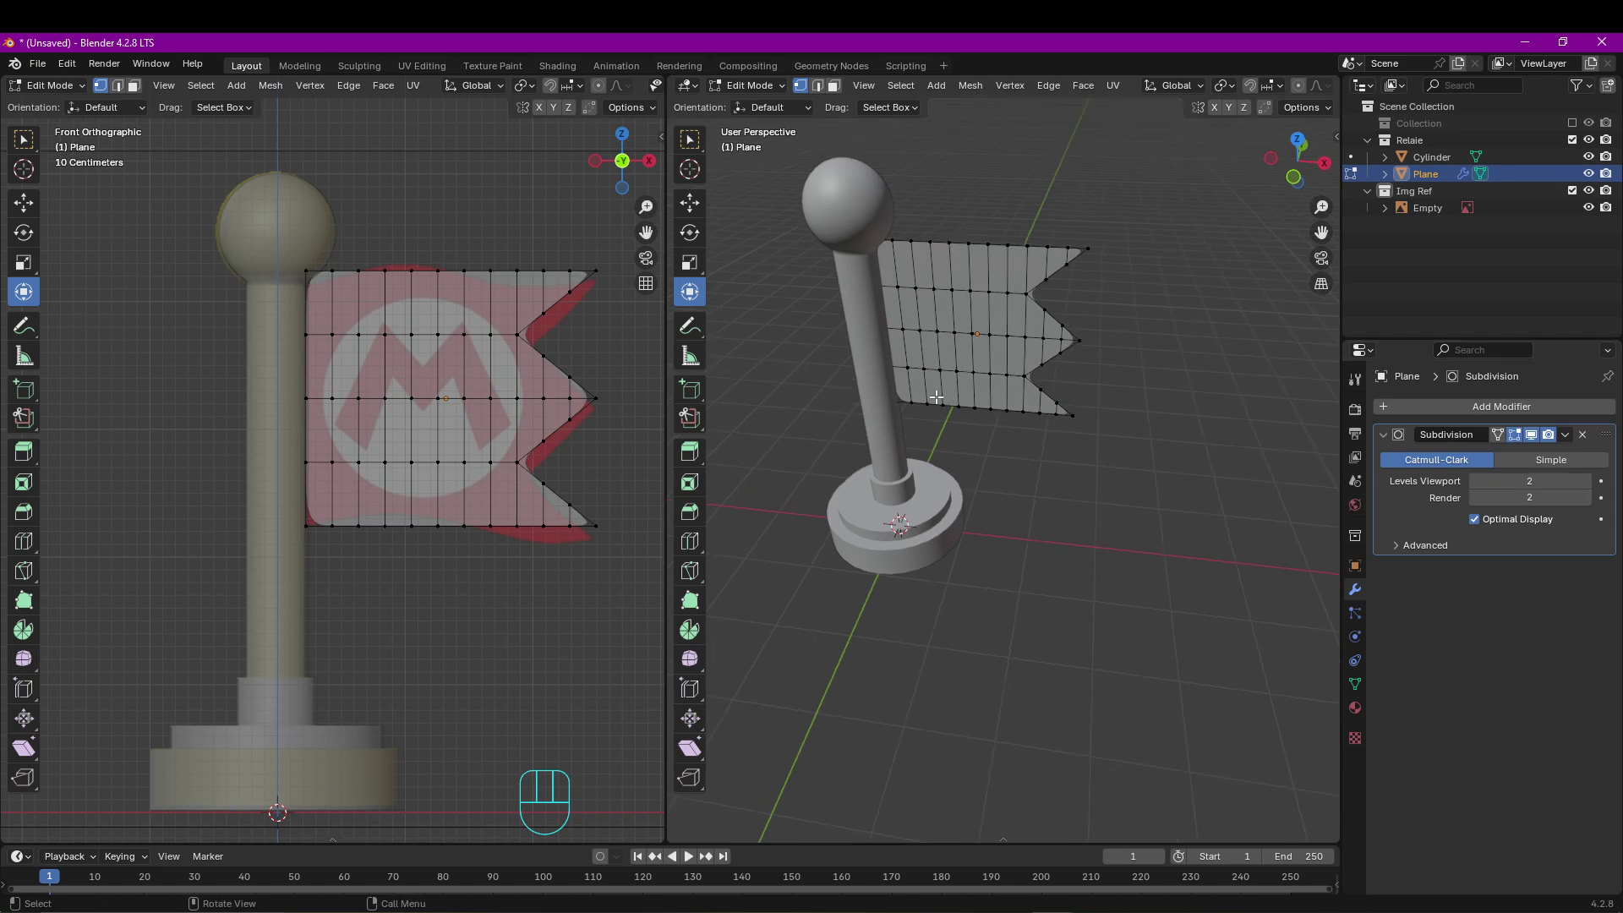
In Object Mode, fit the flag to the pole and reference by widening it slightly, shifting it along X and scaling Z to about 0.97.
left_click(1354, 685)
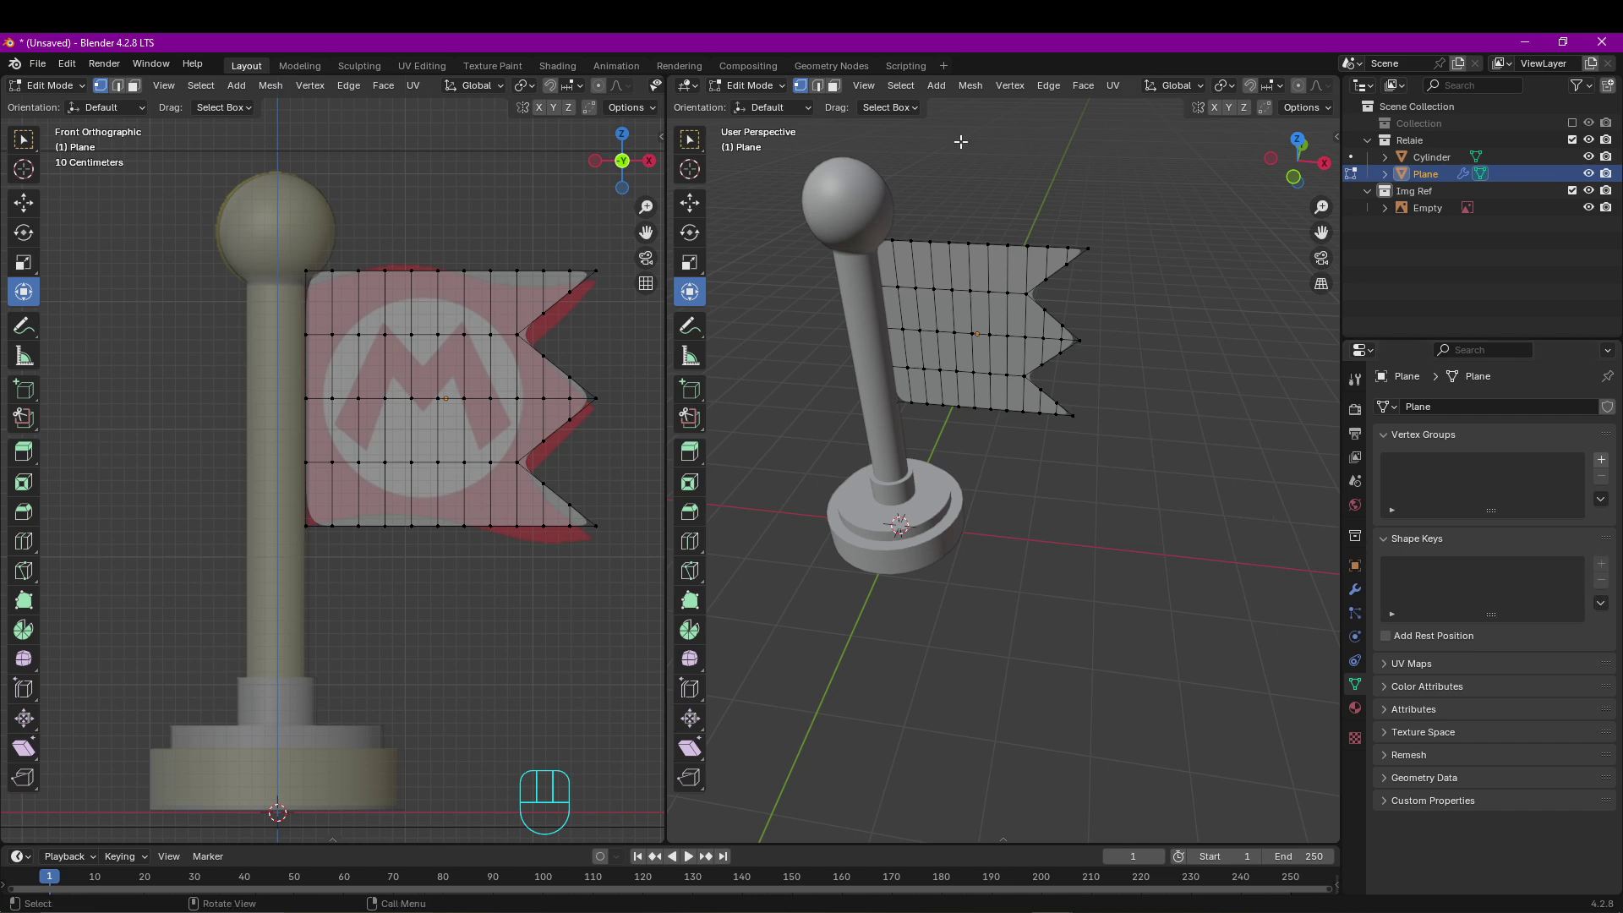
key("Tab")
middle_click_drag(1019, 295, 1040, 270)
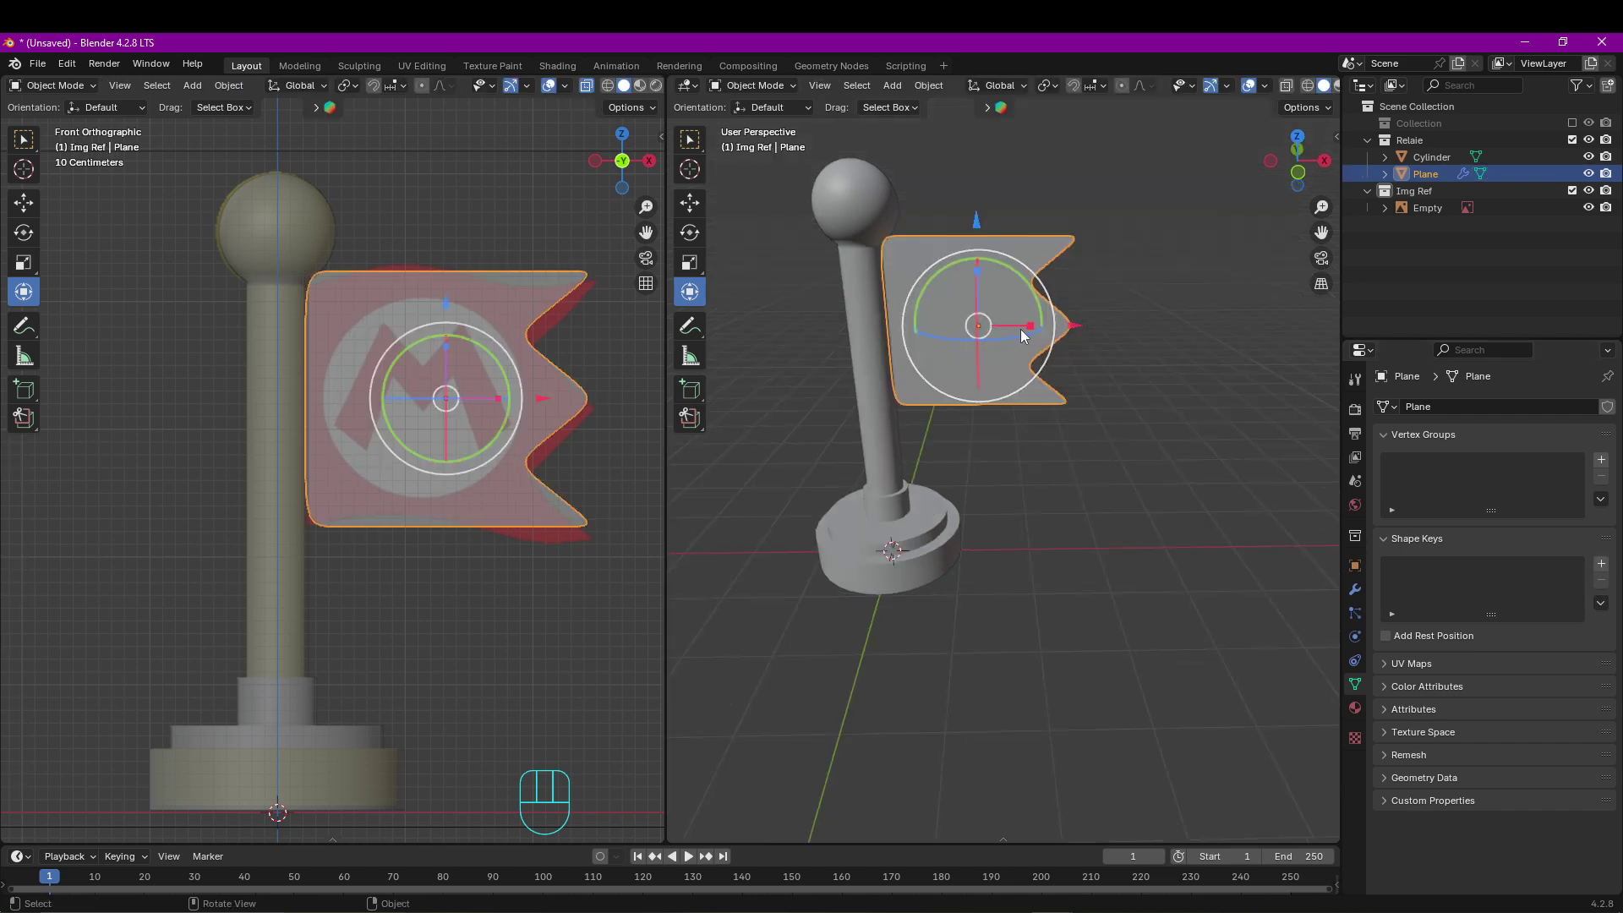
mouse_move(1065, 327)
left_mouse_down()
mouse_move(1031, 324)
mouse_move(1073, 328)
left_mouse_up()
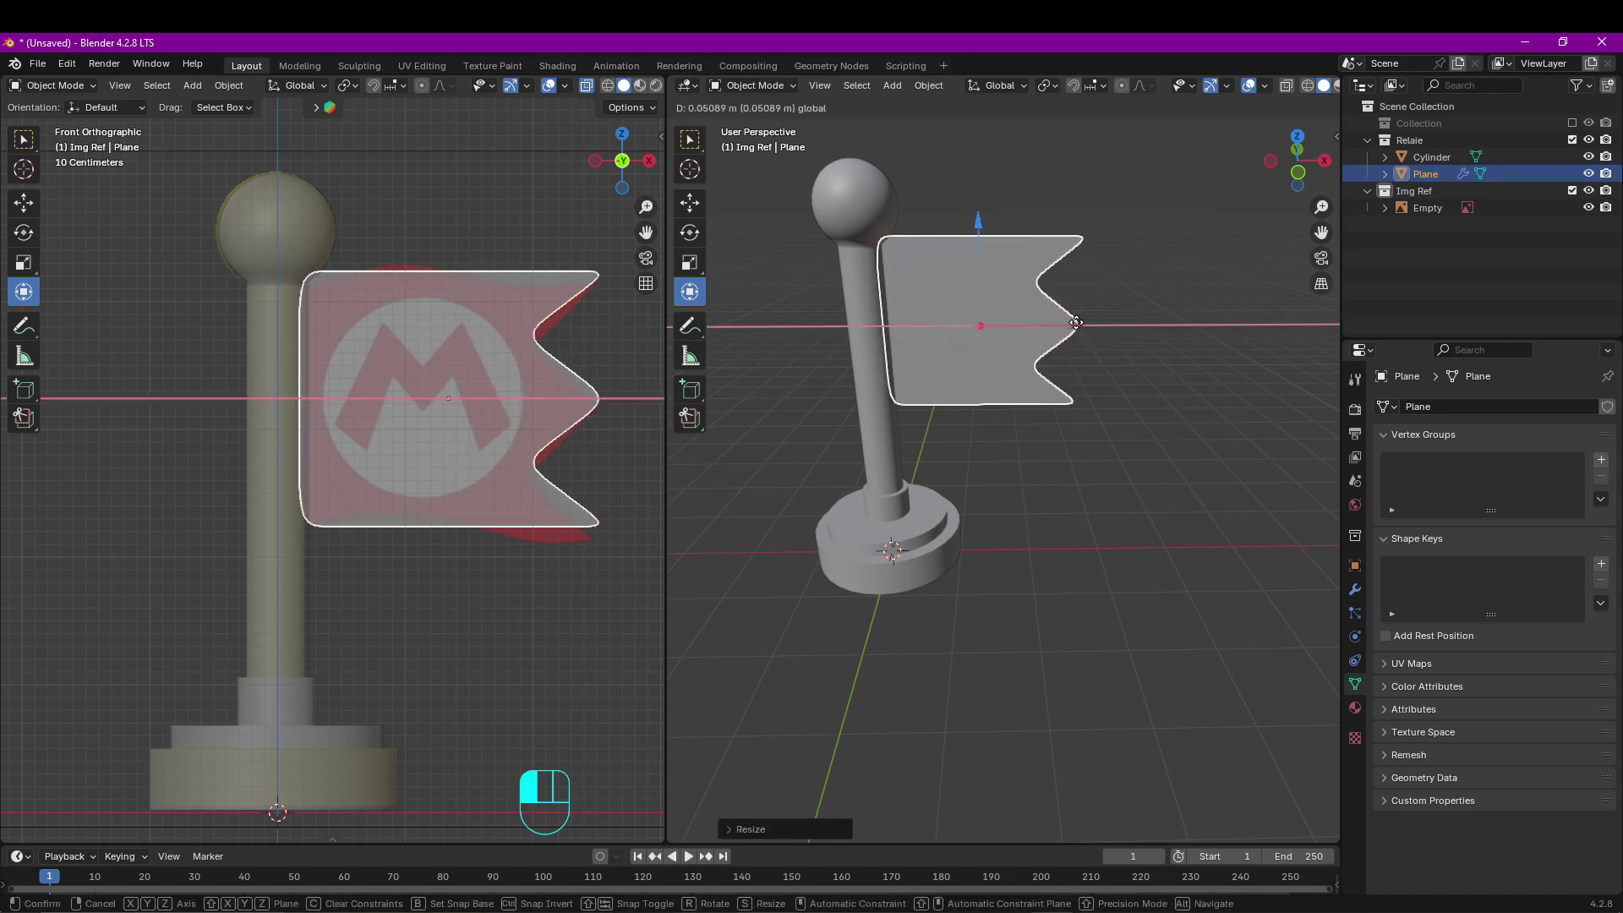
key("s")
key("z")
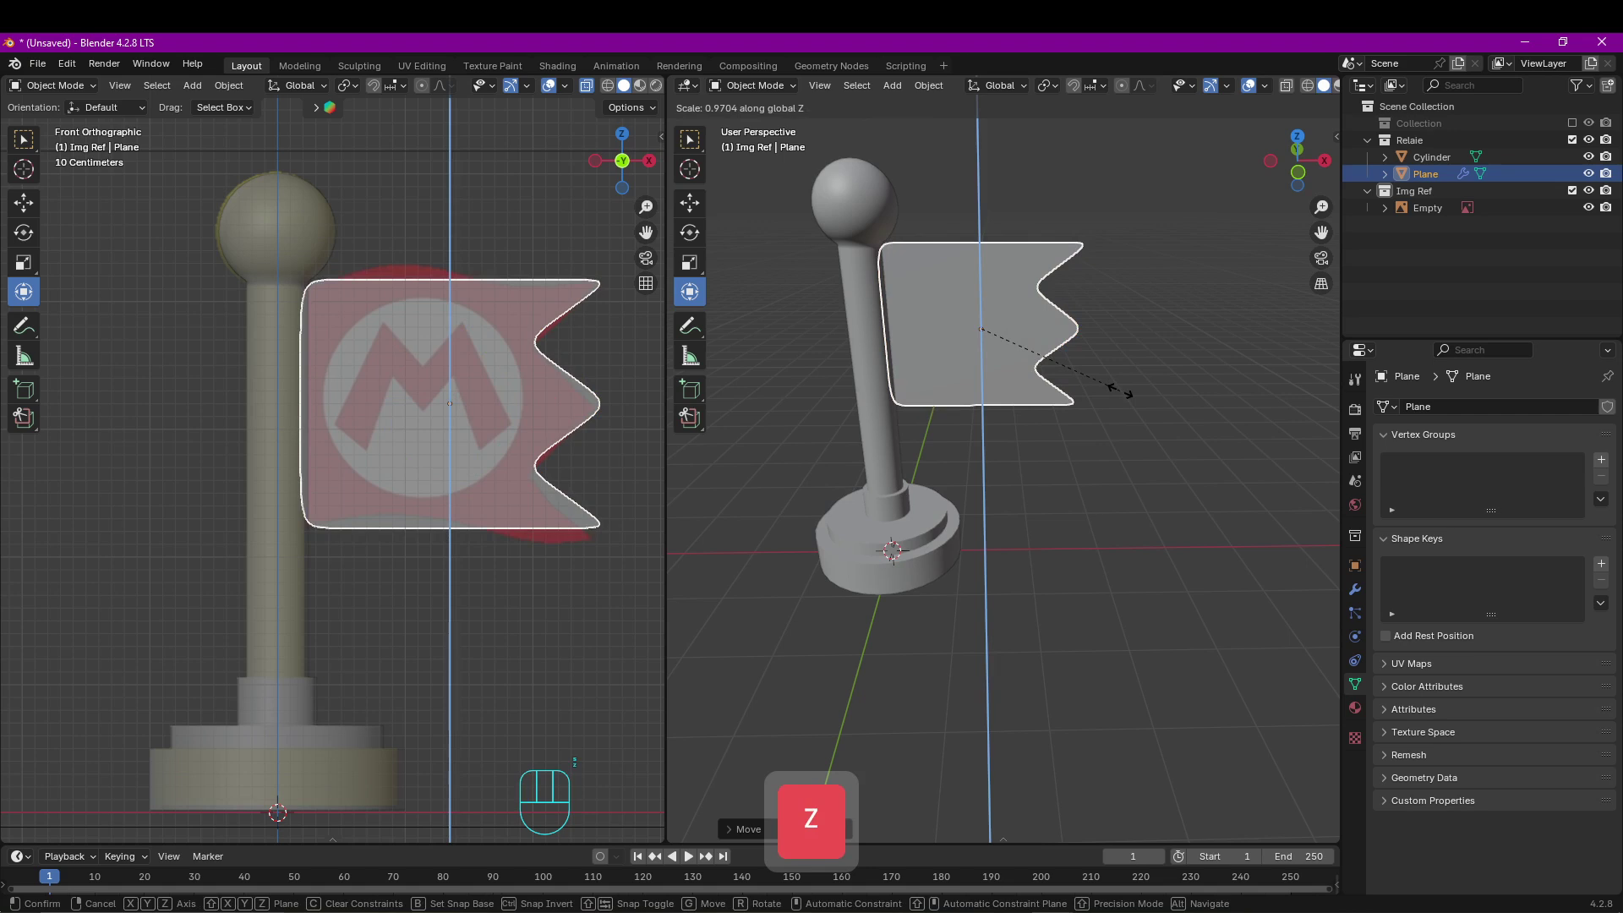
left_click(1116, 389)
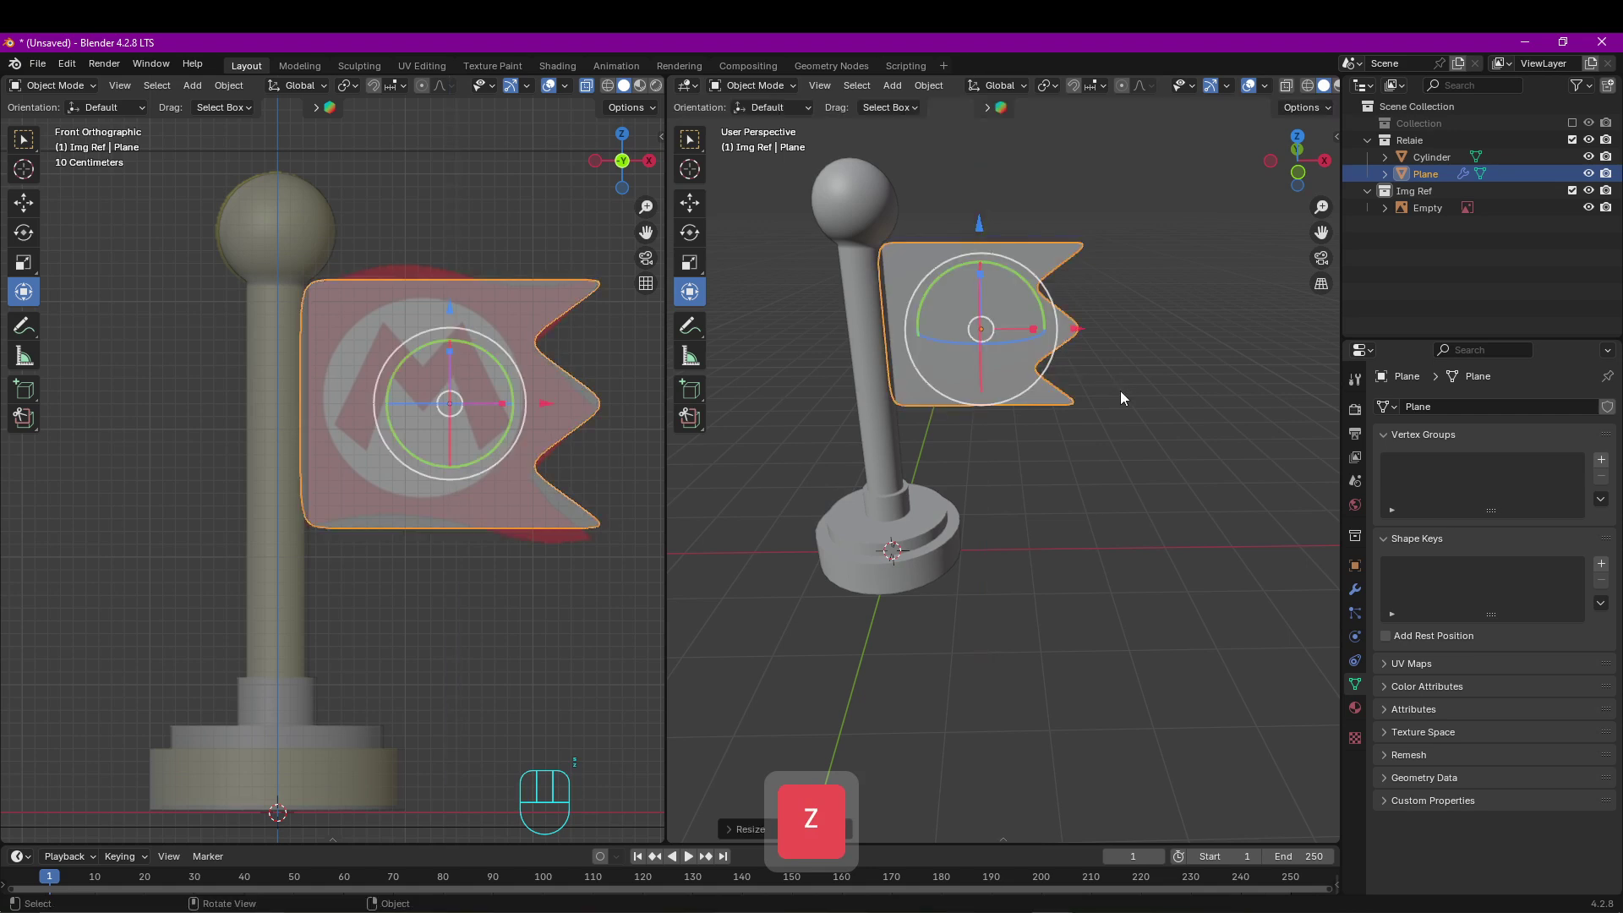
Add a Basis shape key and a second shape key to the flag, and enter Edit Mode on the second key.
left_click(1600, 563)
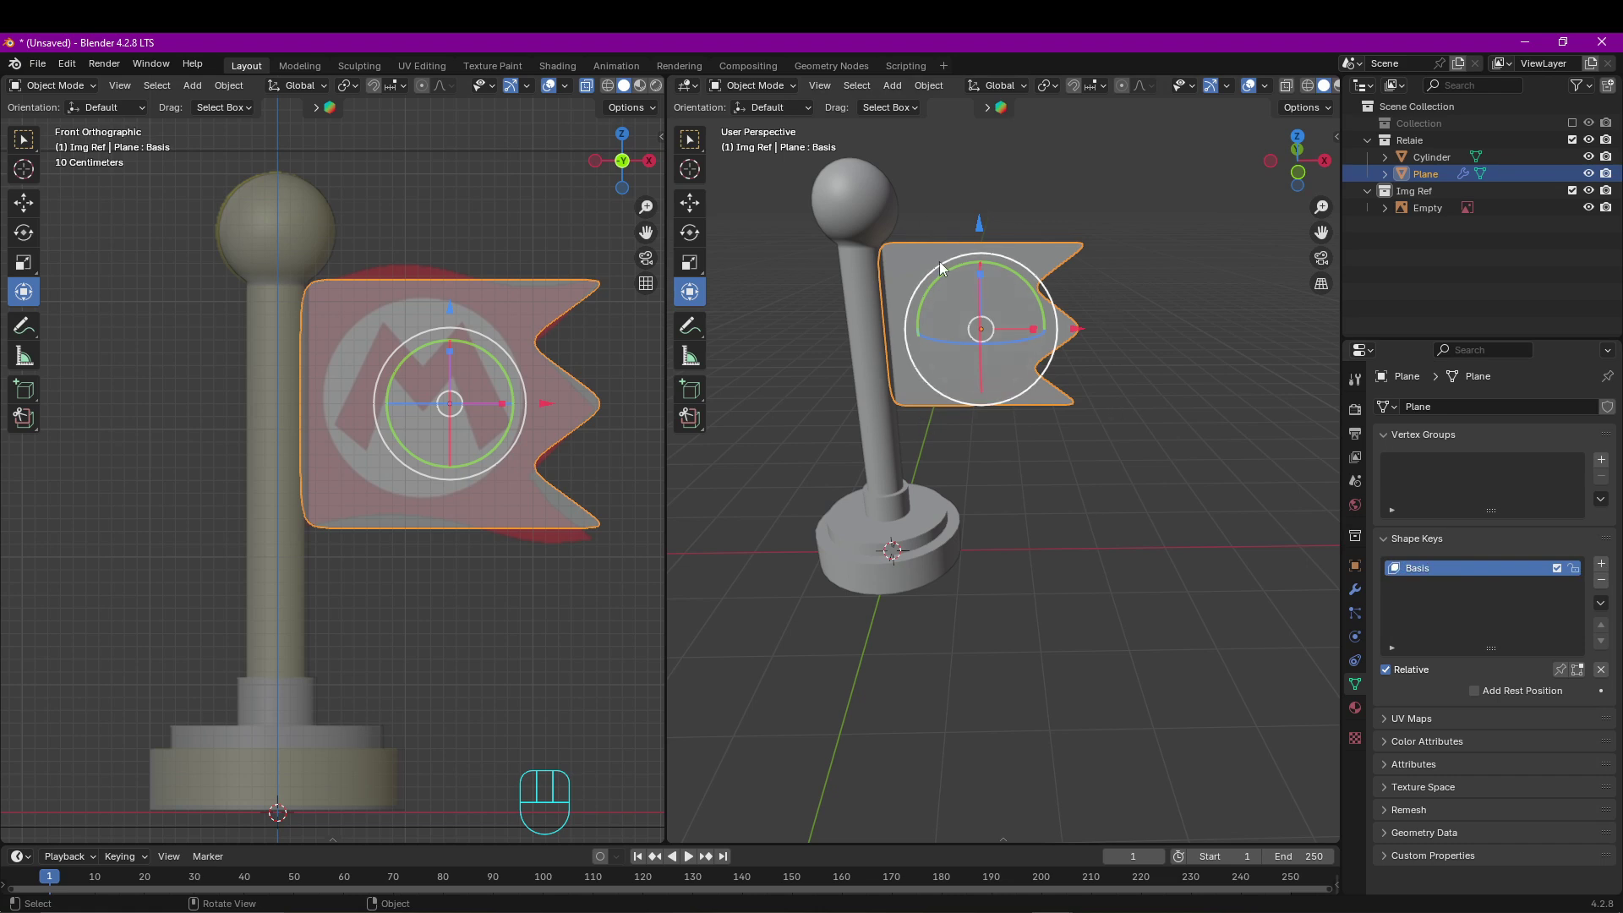
left_click(1602, 564)
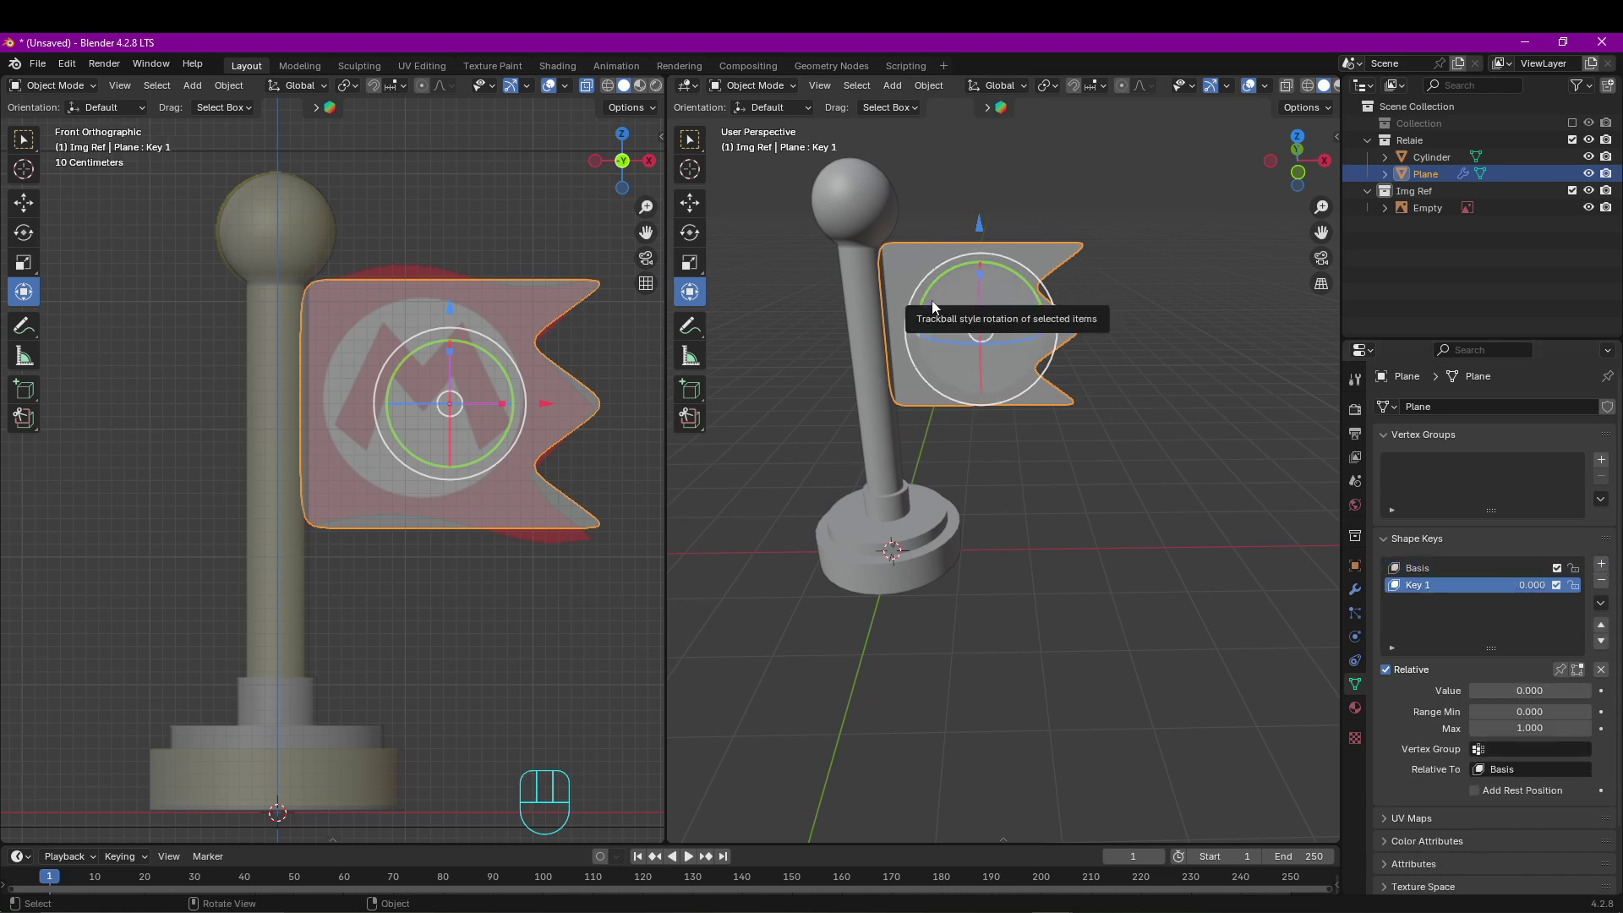
key("Tab")
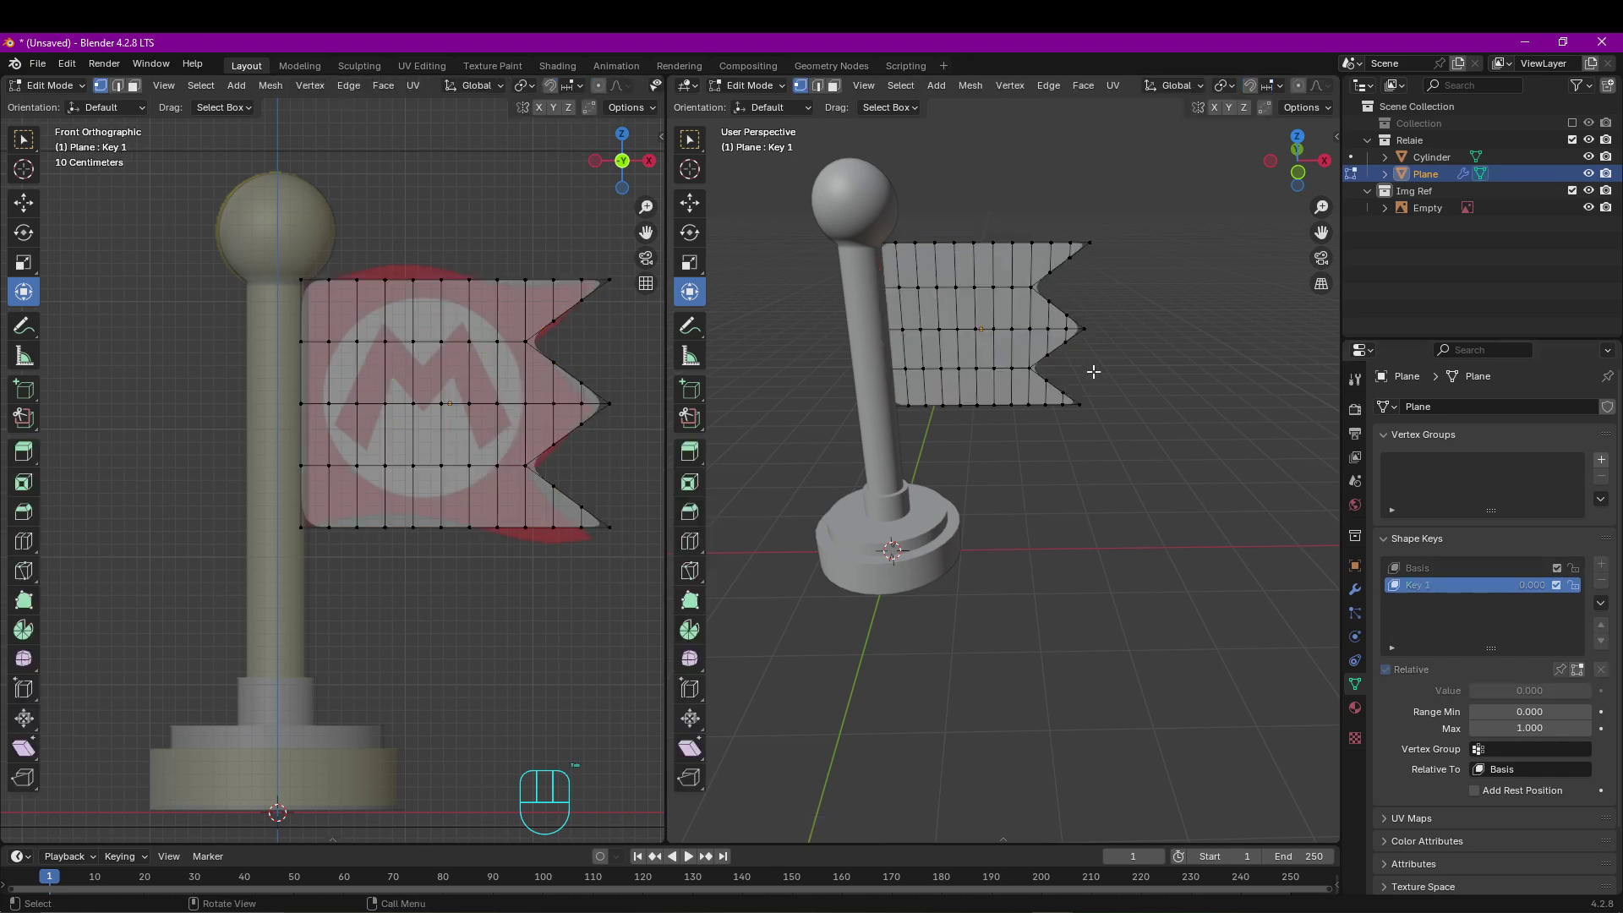
With proportional editing on, bulge the third vertical edge loop from the pole along positive Y, adjusting the influence radius.
middle_click_drag(1094, 372, 1088, 388)
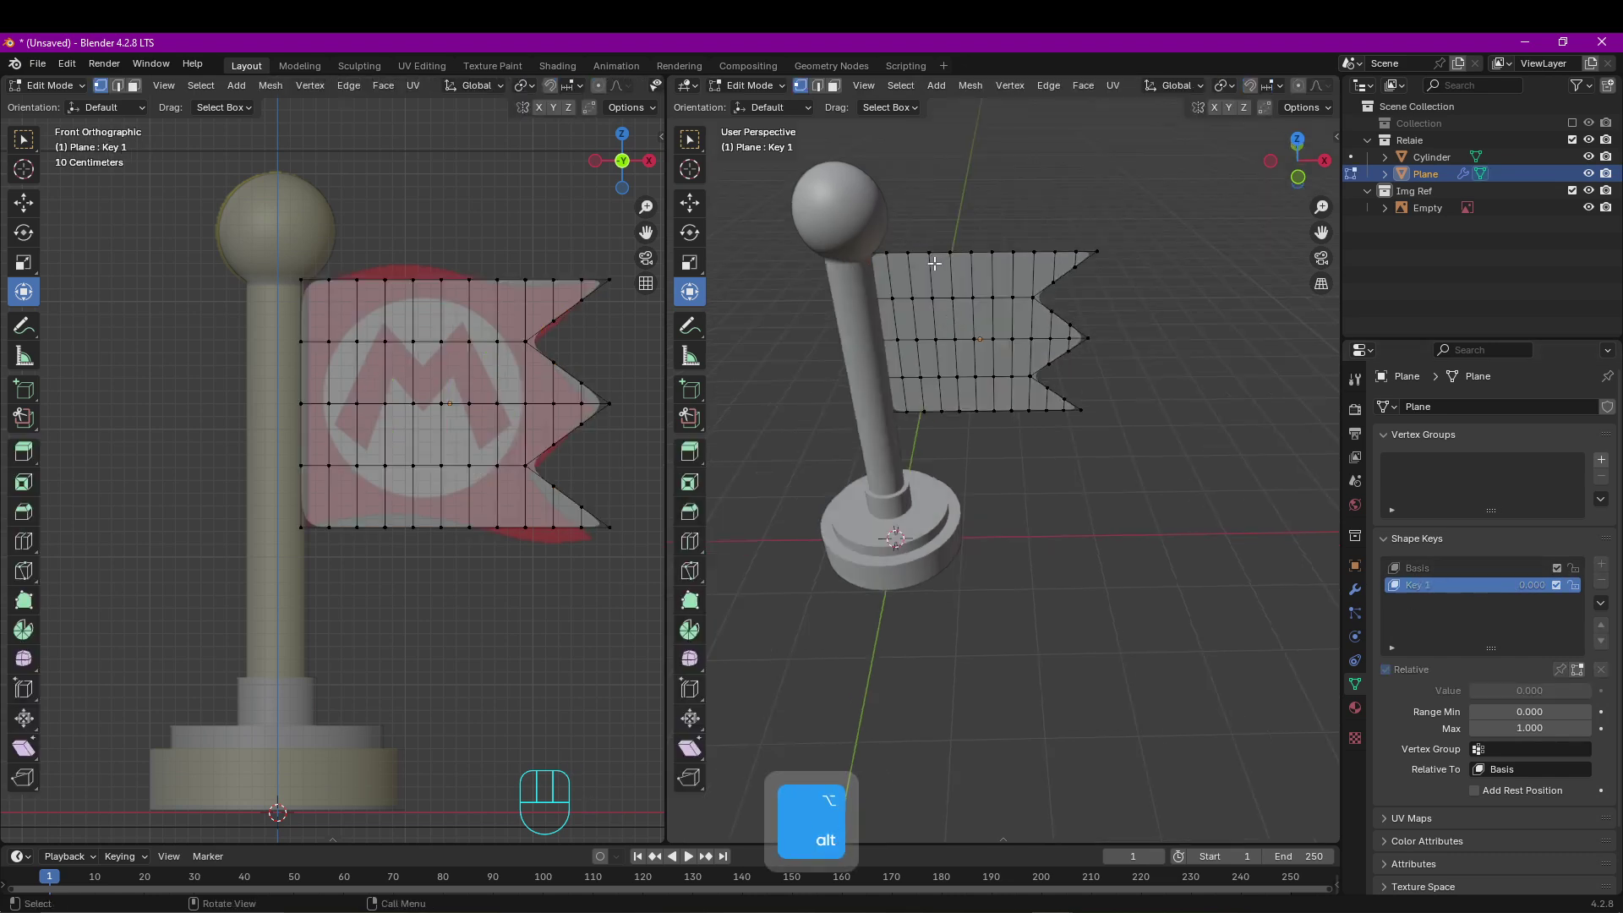
left_click(936, 357, "alt")
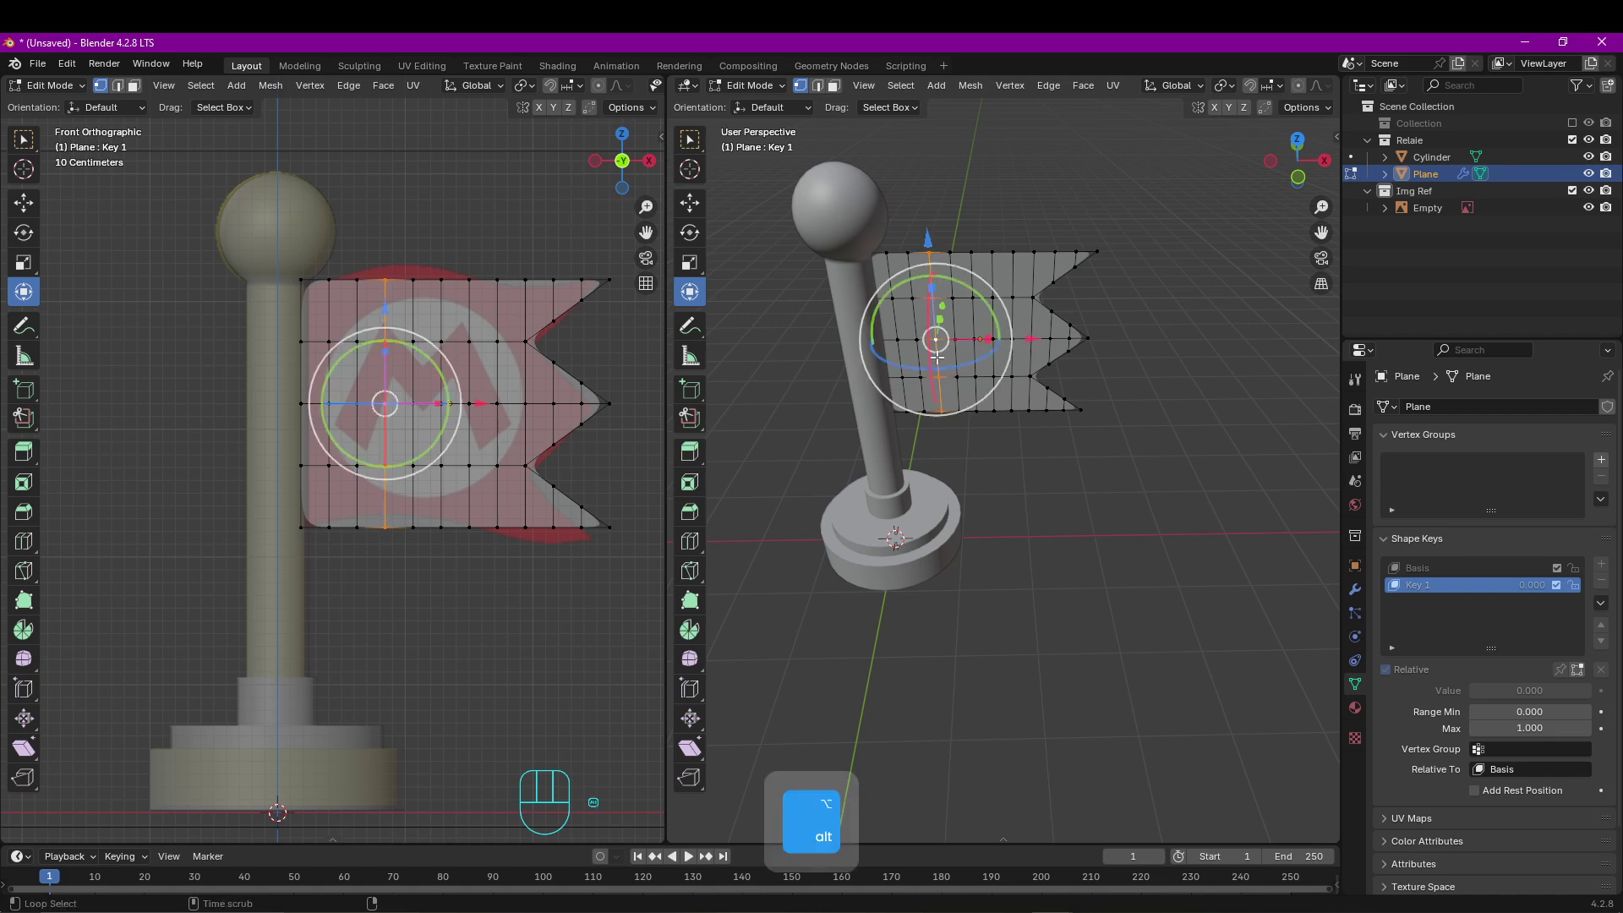
scroll(1184, 90, "down", 5)
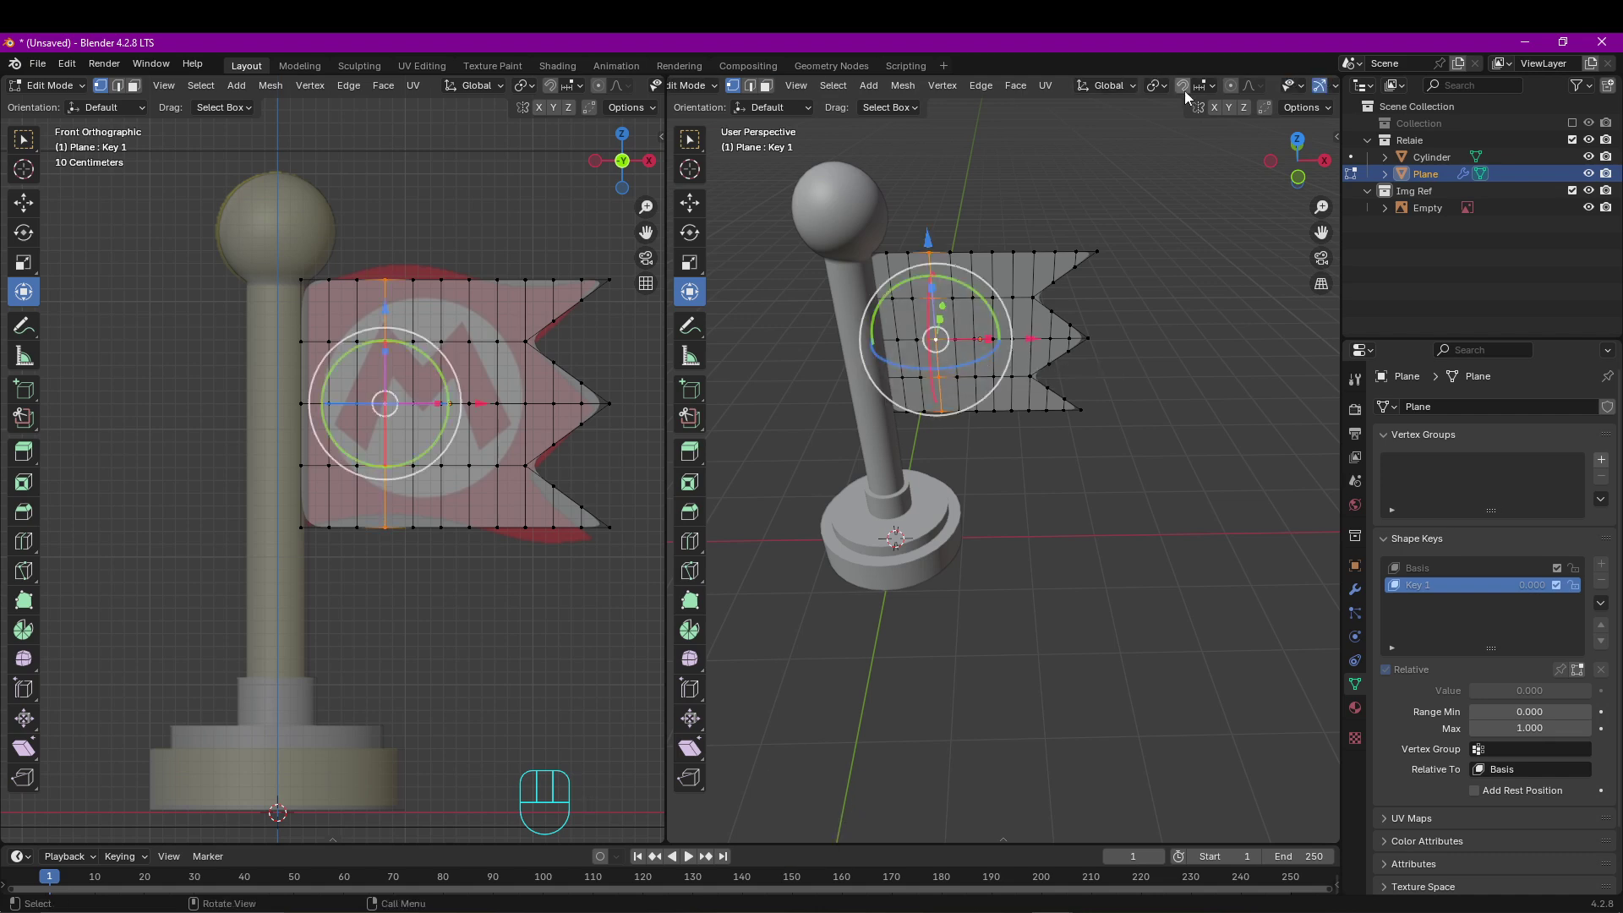
scroll(1132, 90, "up", 2)
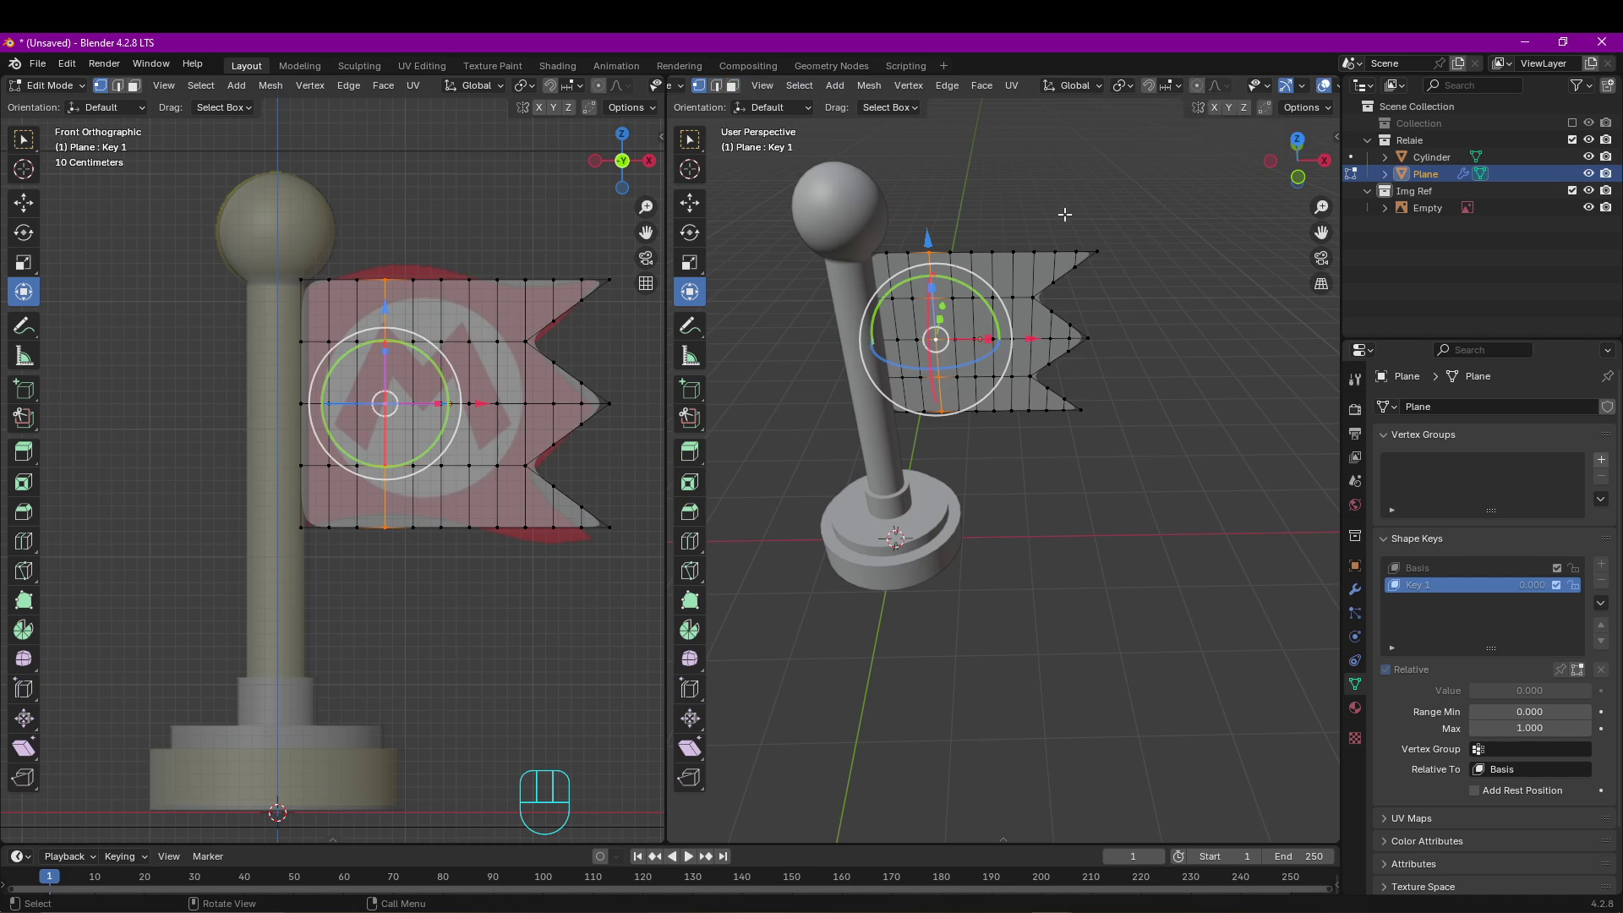
key("o")
middle_click_drag(1037, 244, 955, 291)
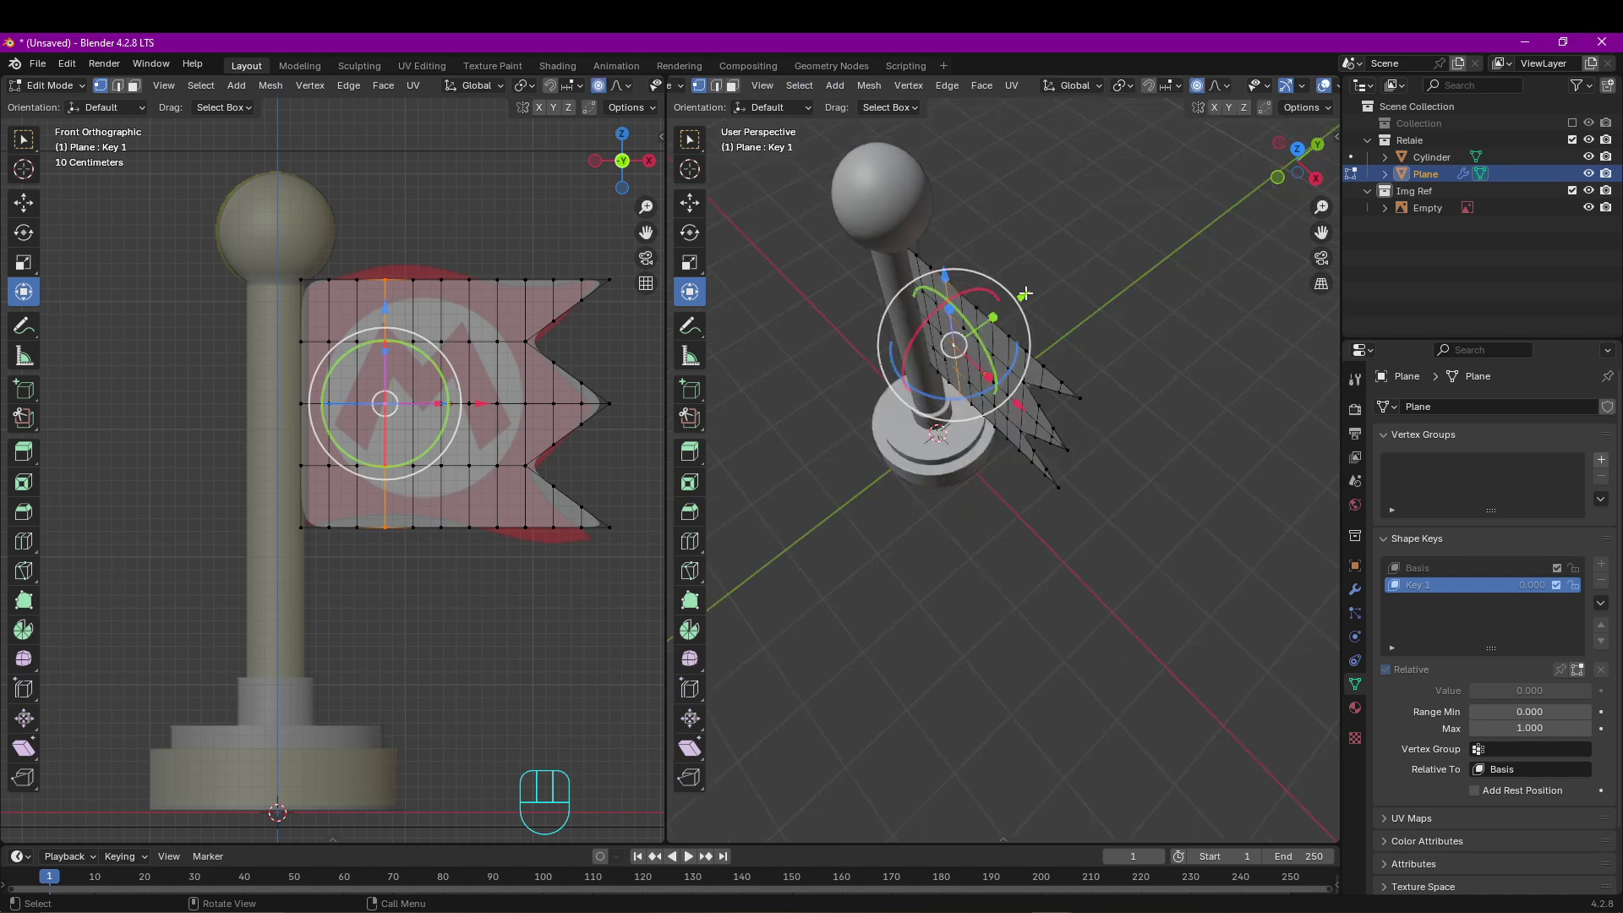
left_click_drag(1026, 294, 1047, 291)
scroll(1045, 291, "up", 6)
scroll(1047, 290, "down", 4)
scroll(1048, 291, "up", 4)
scroll(1047, 290, "down", 4)
scroll(1047, 291, "up", 4)
scroll(1048, 291, "down", 4)
scroll(1047, 291, "up", 1)
scroll(1048, 291, "down", 1)
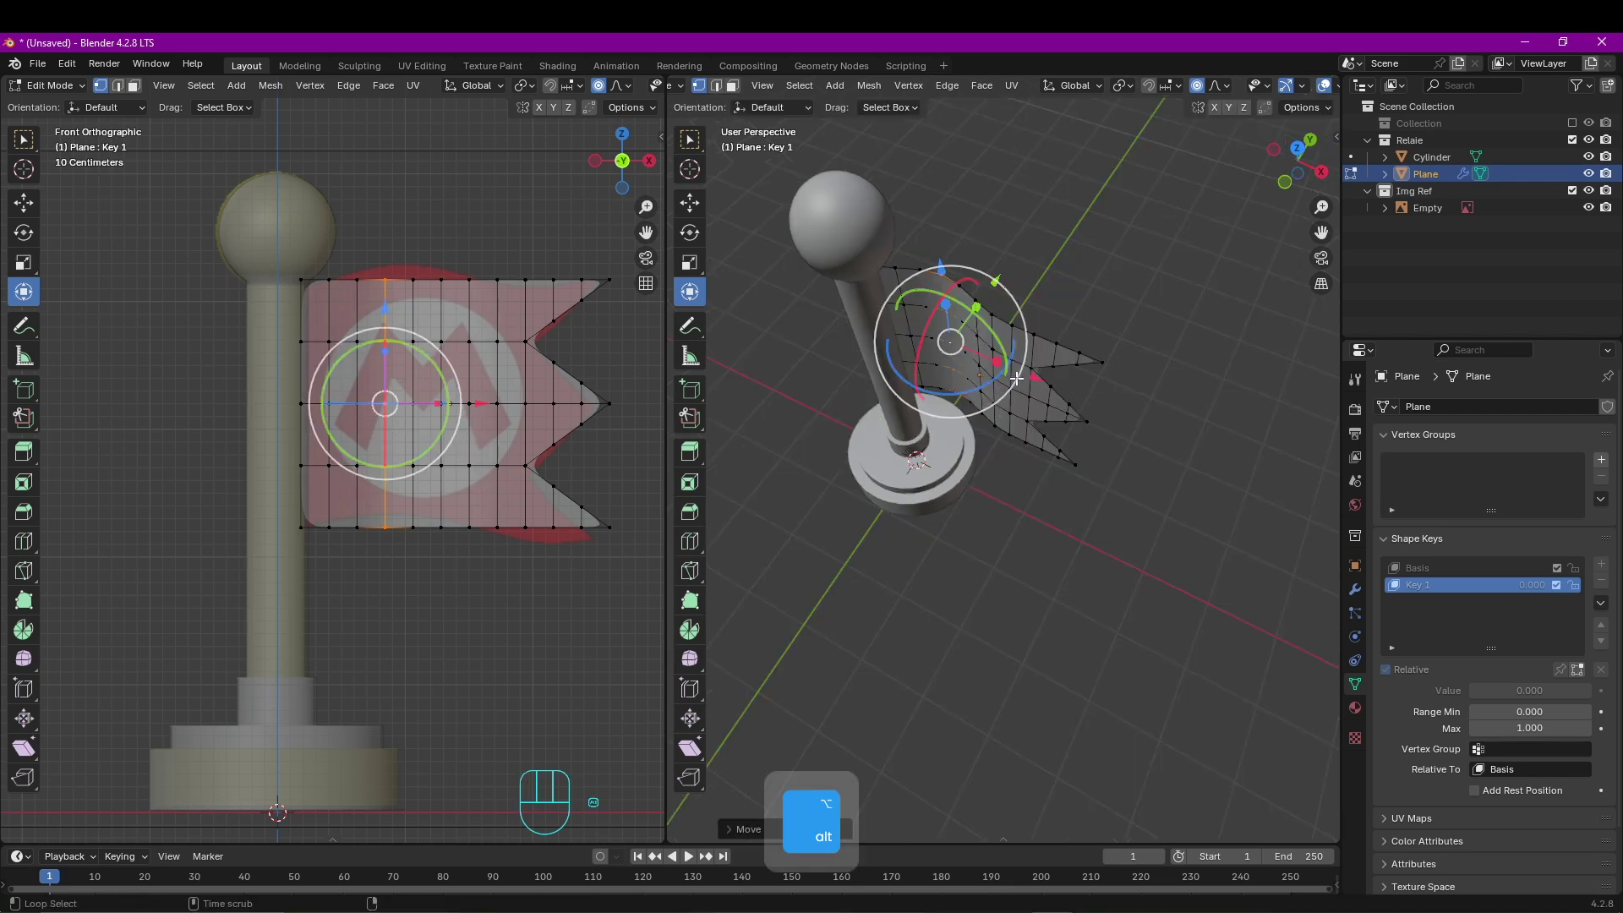
Move the vertical edge loop just before the notches along negative Y to complete the flag's wave, and return to Object Mode.
left_click(1017, 377, "alt")
middle_click_drag(1014, 382, 1023, 382)
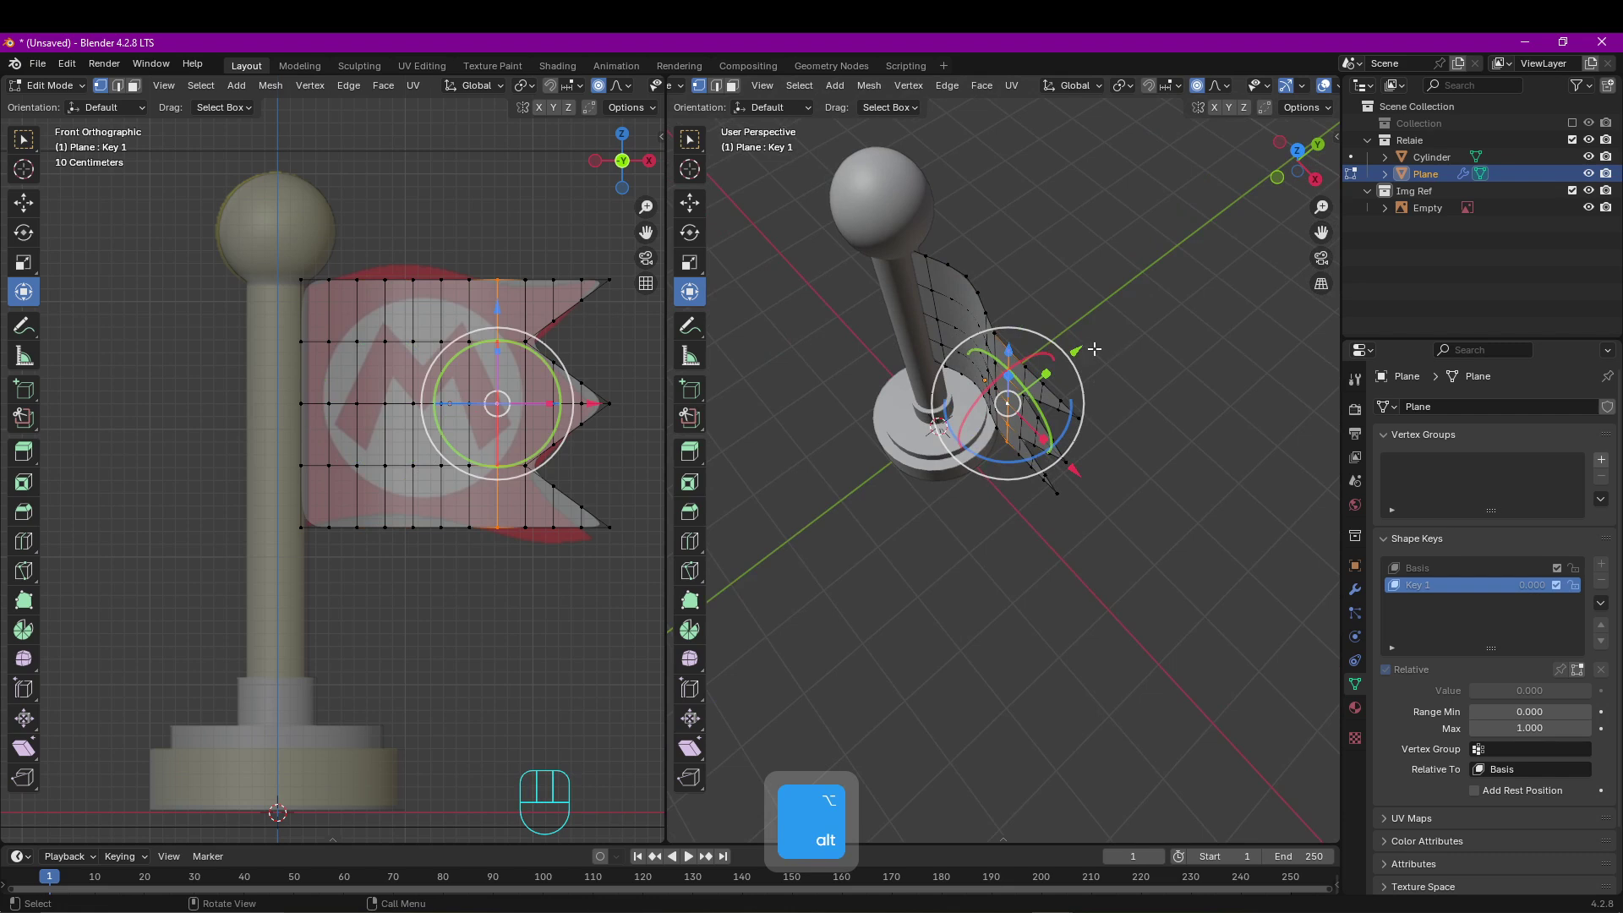
left_click_drag(1075, 350, 1062, 363)
middle_click_drag(1019, 418, 1090, 391)
scroll(1061, 424, "down", 2)
key("Tab")
key("Tab")
key("Tab")
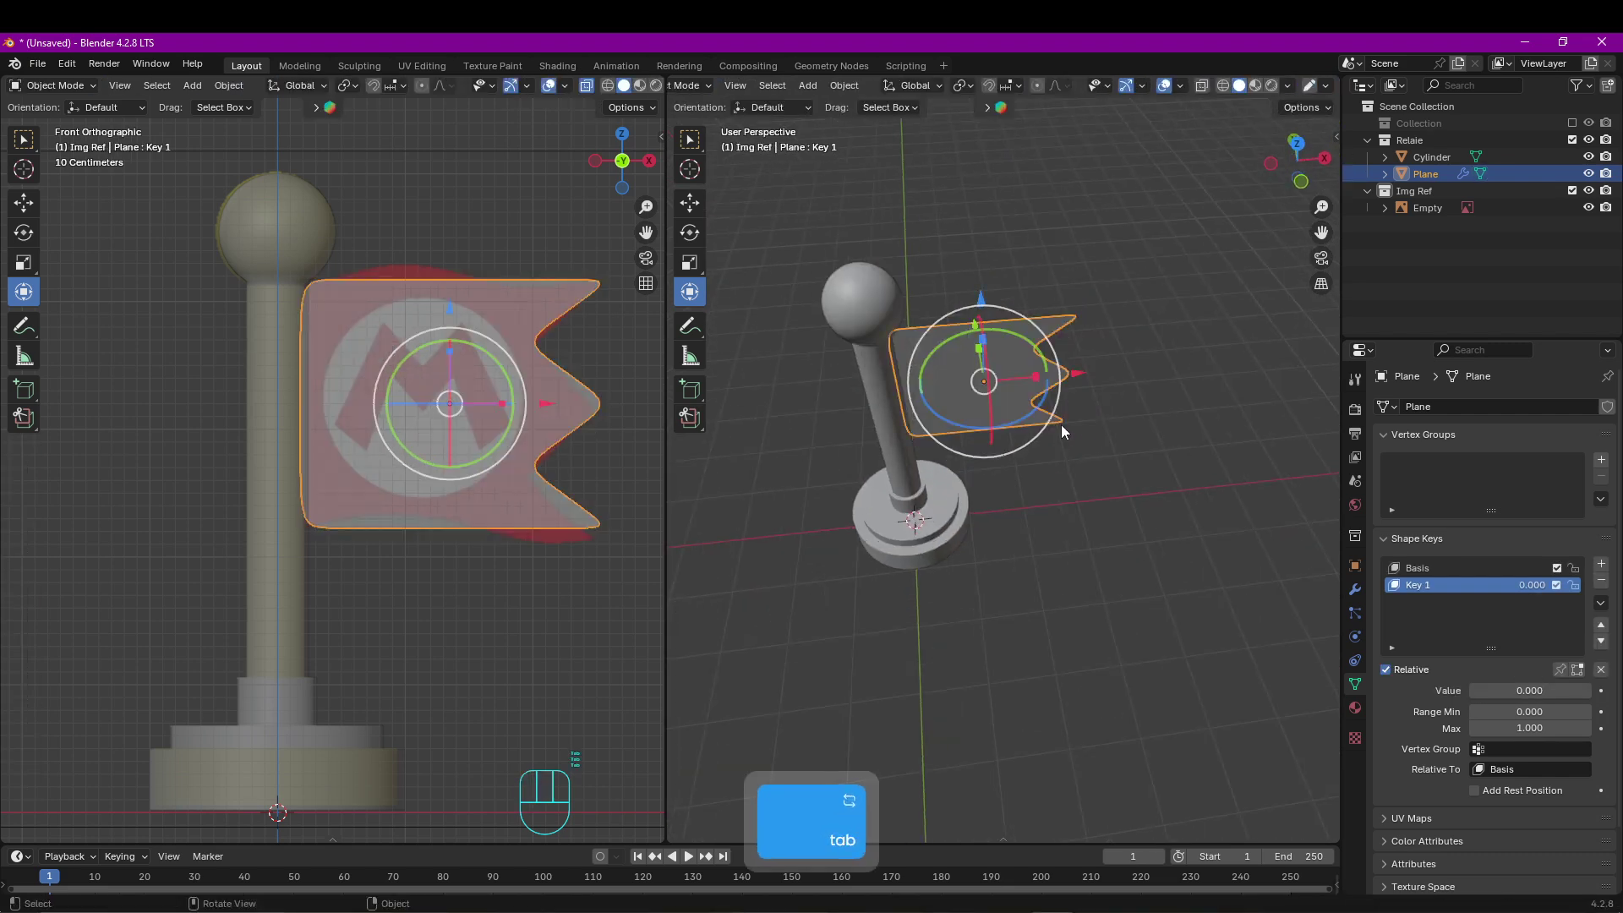
Raise the Key 1 shape key's value to 1.000 and inspect the flag's wave.
middle_click_drag(1062, 425, 1090, 306)
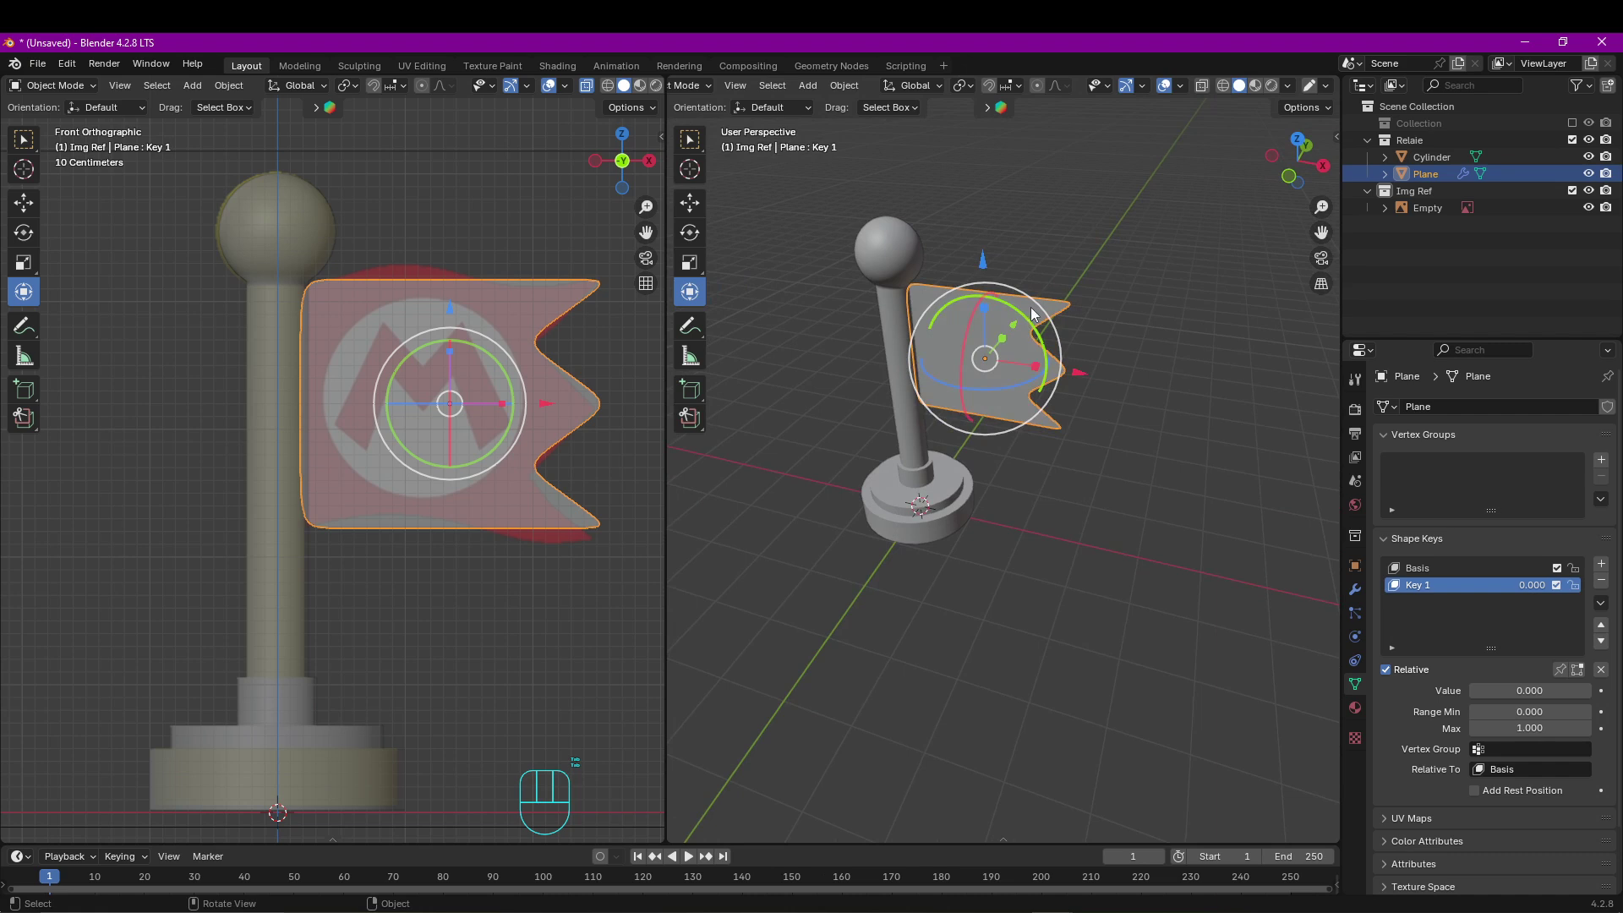
left_click_drag(1526, 584, 1610, 584)
scroll(1124, 357, "up", 3)
middle_click_drag(1124, 357, 1139, 393)
mouse_move(1532, 584)
left_mouse_down()
mouse_move(1447, 584)
mouse_move(1533, 584)
left_mouse_up()
middle_click_drag(835, 215, 950, 337)
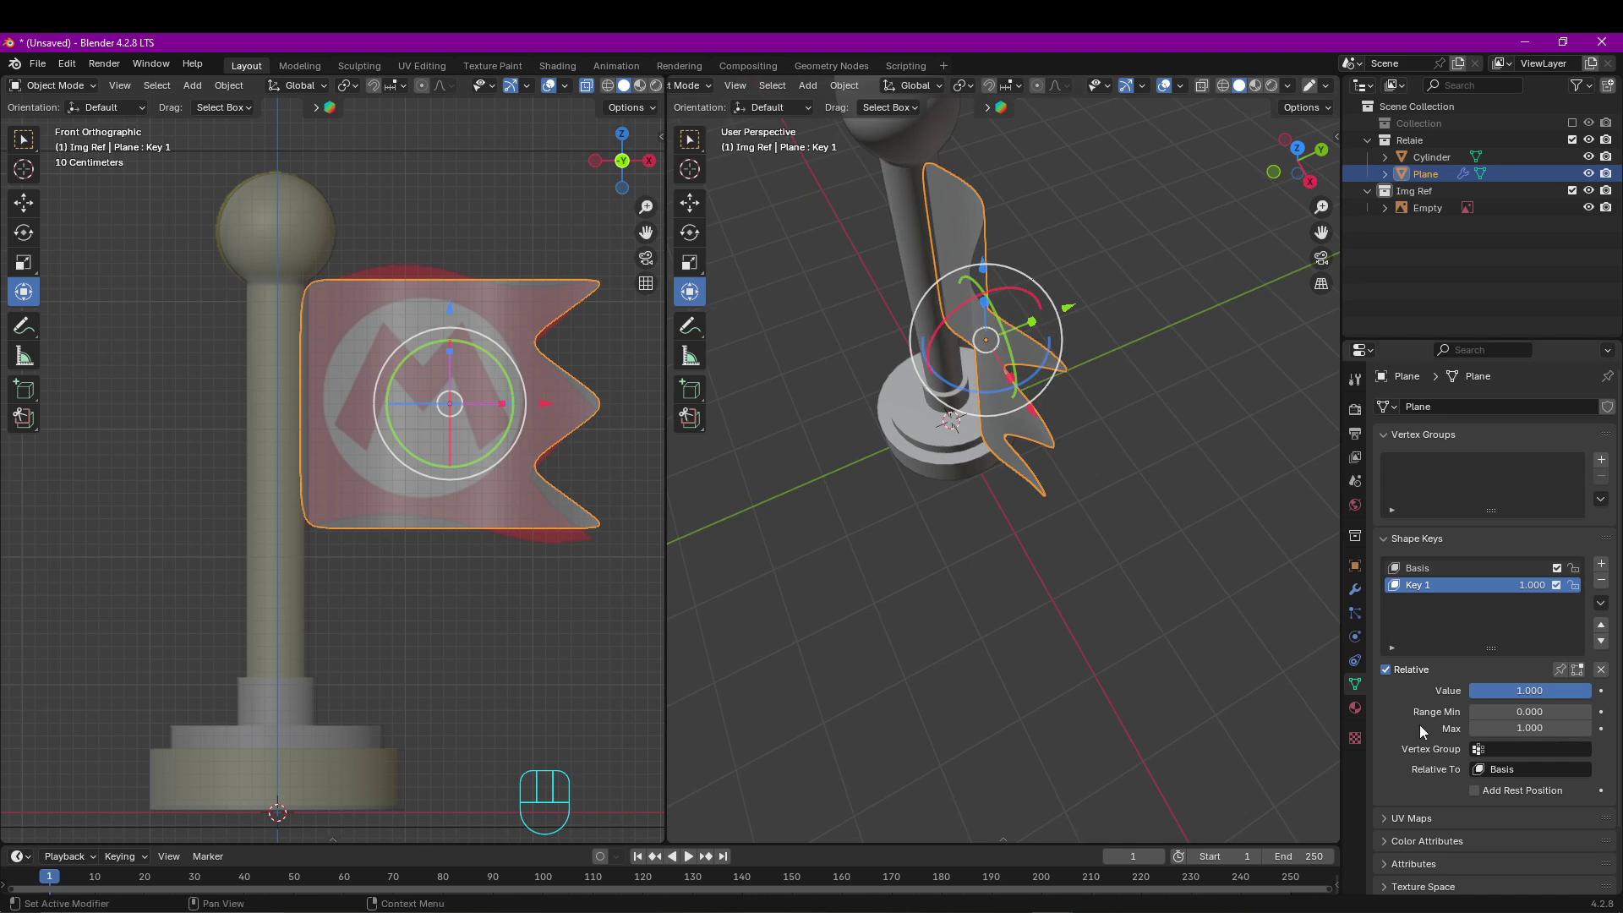
Set Key 1's range minimum to -1 and lower its value to -1.000 to reverse the wave.
left_click(1518, 712)
type("-1")
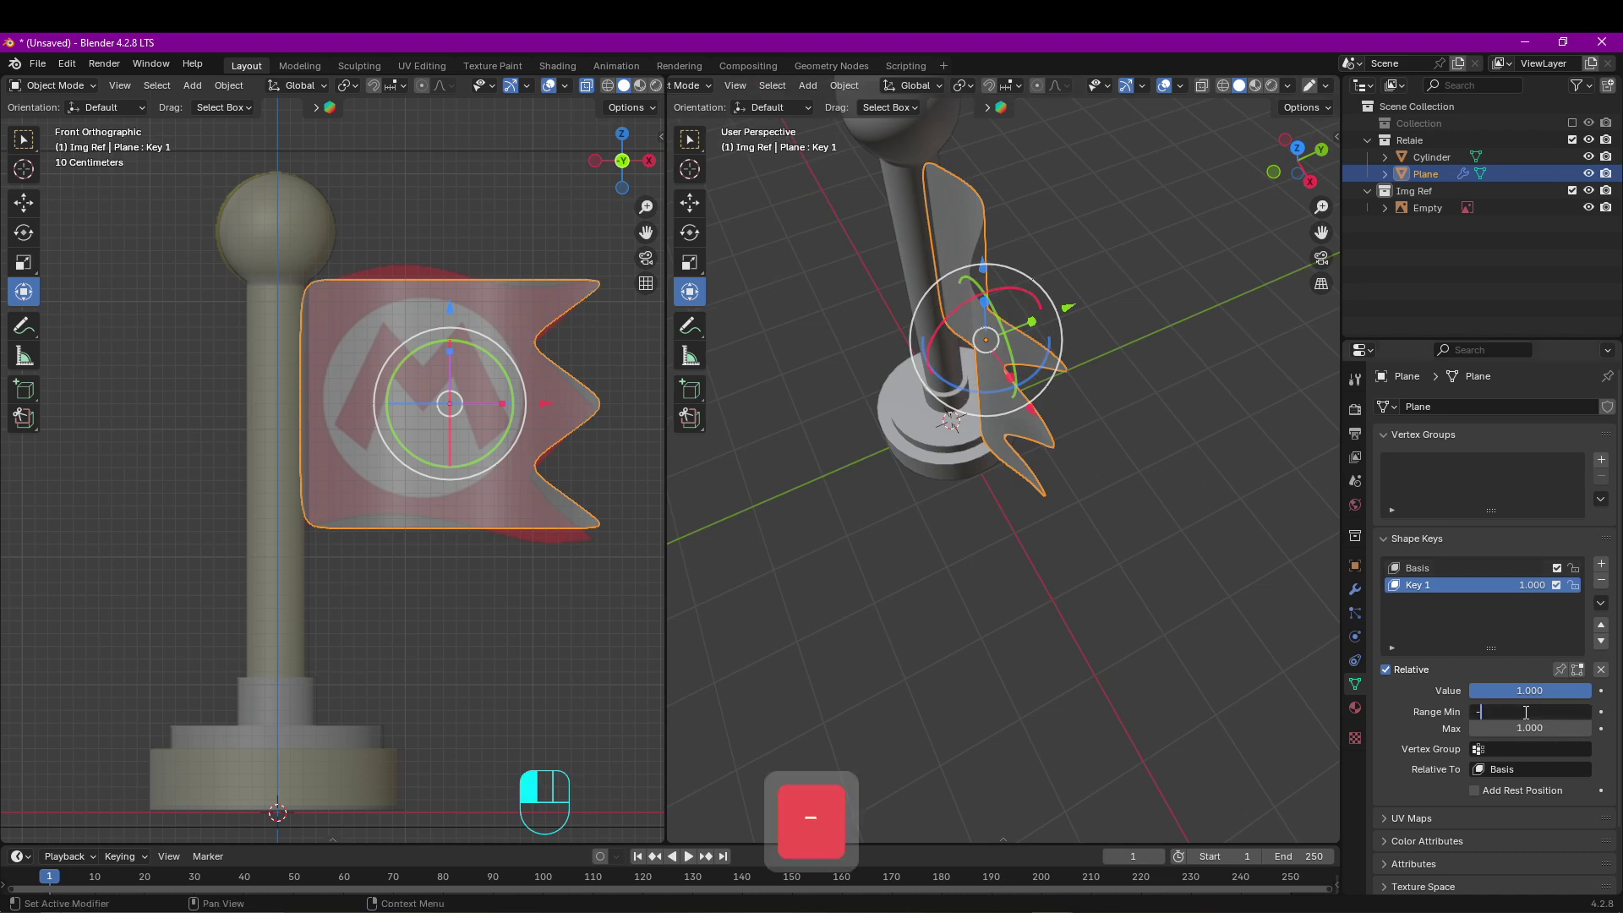
key("Return")
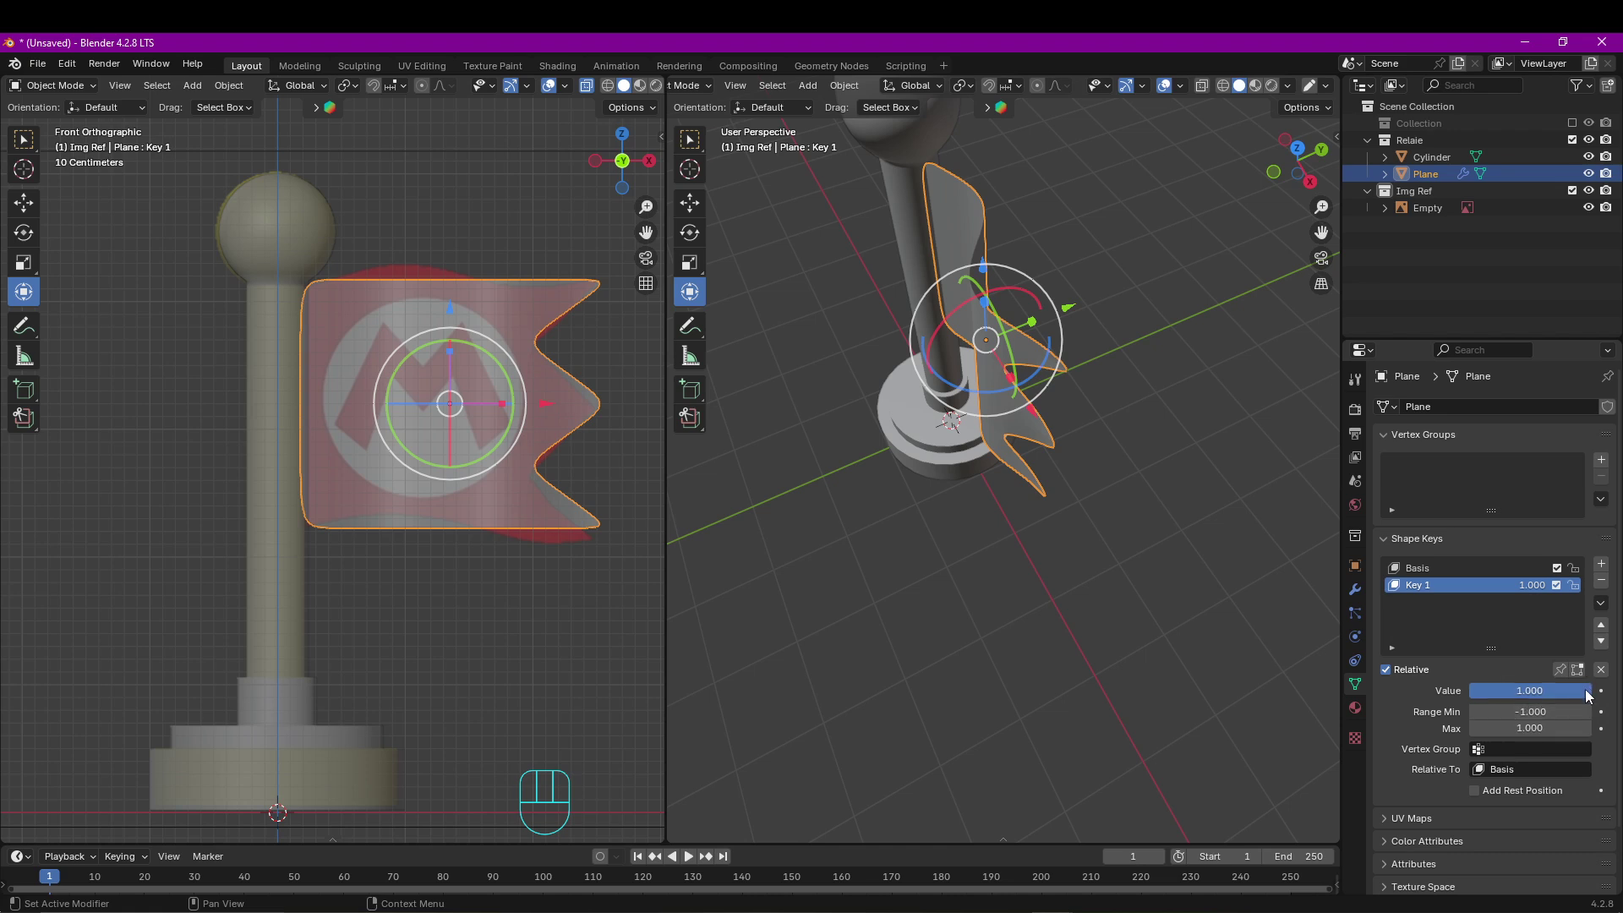
left_click_drag(1587, 691, 1469, 691)
middle_click_drag(1033, 489, 1069, 470)
scroll(982, 337, "up", 4)
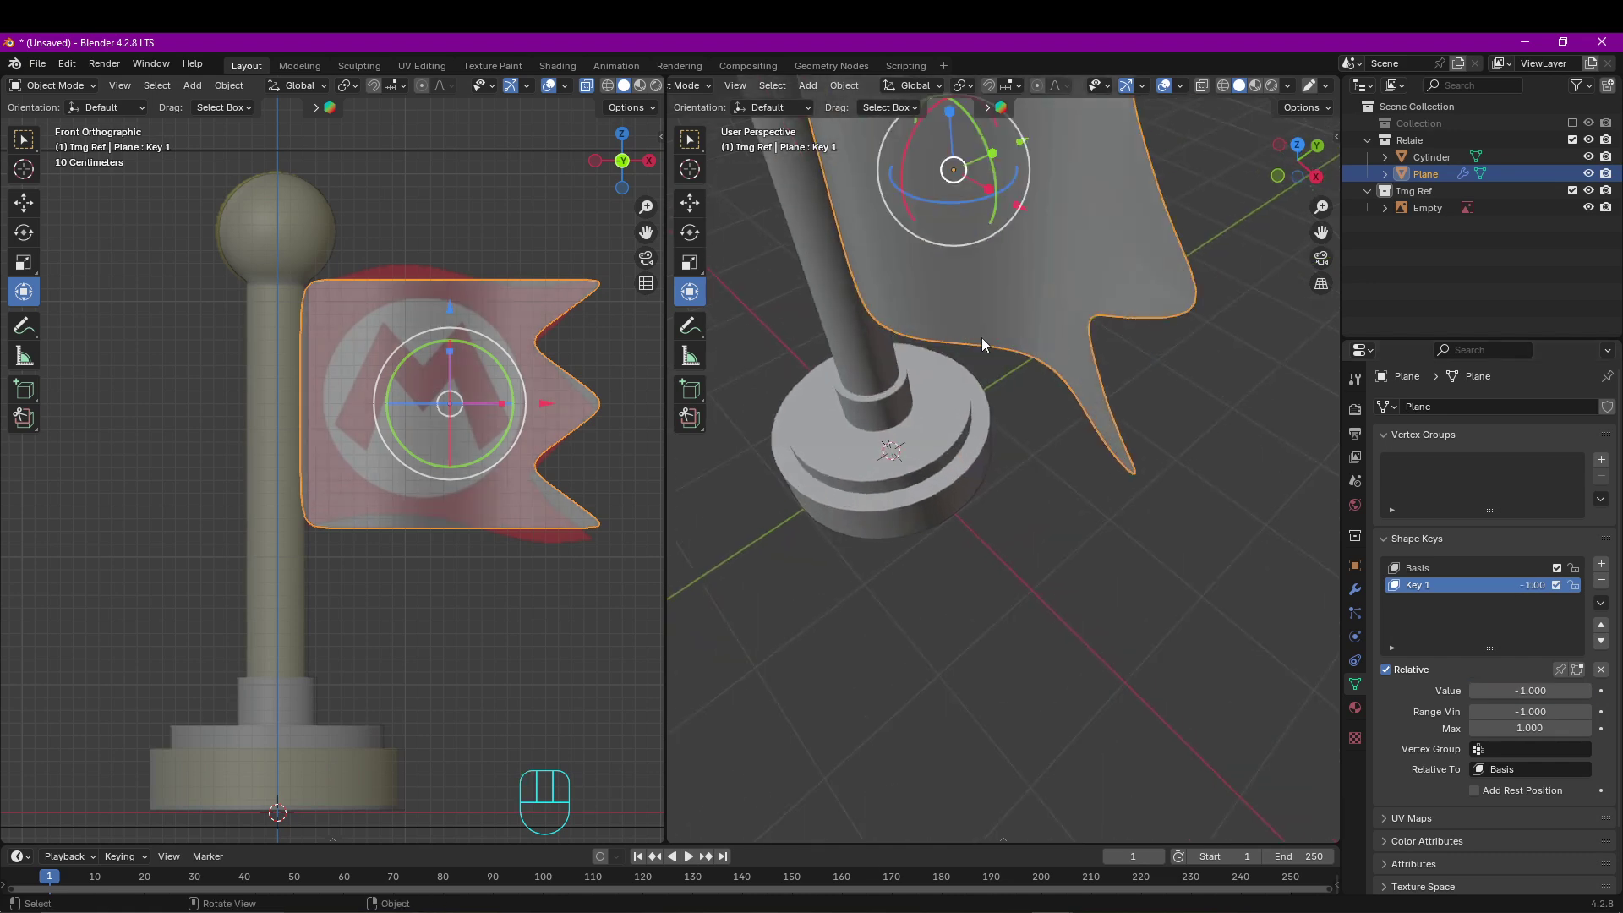
Apply Shade Smooth to the flag and view it from the front.
middle_click_drag(981, 337, 1010, 500, "shift")
right_click(974, 340)
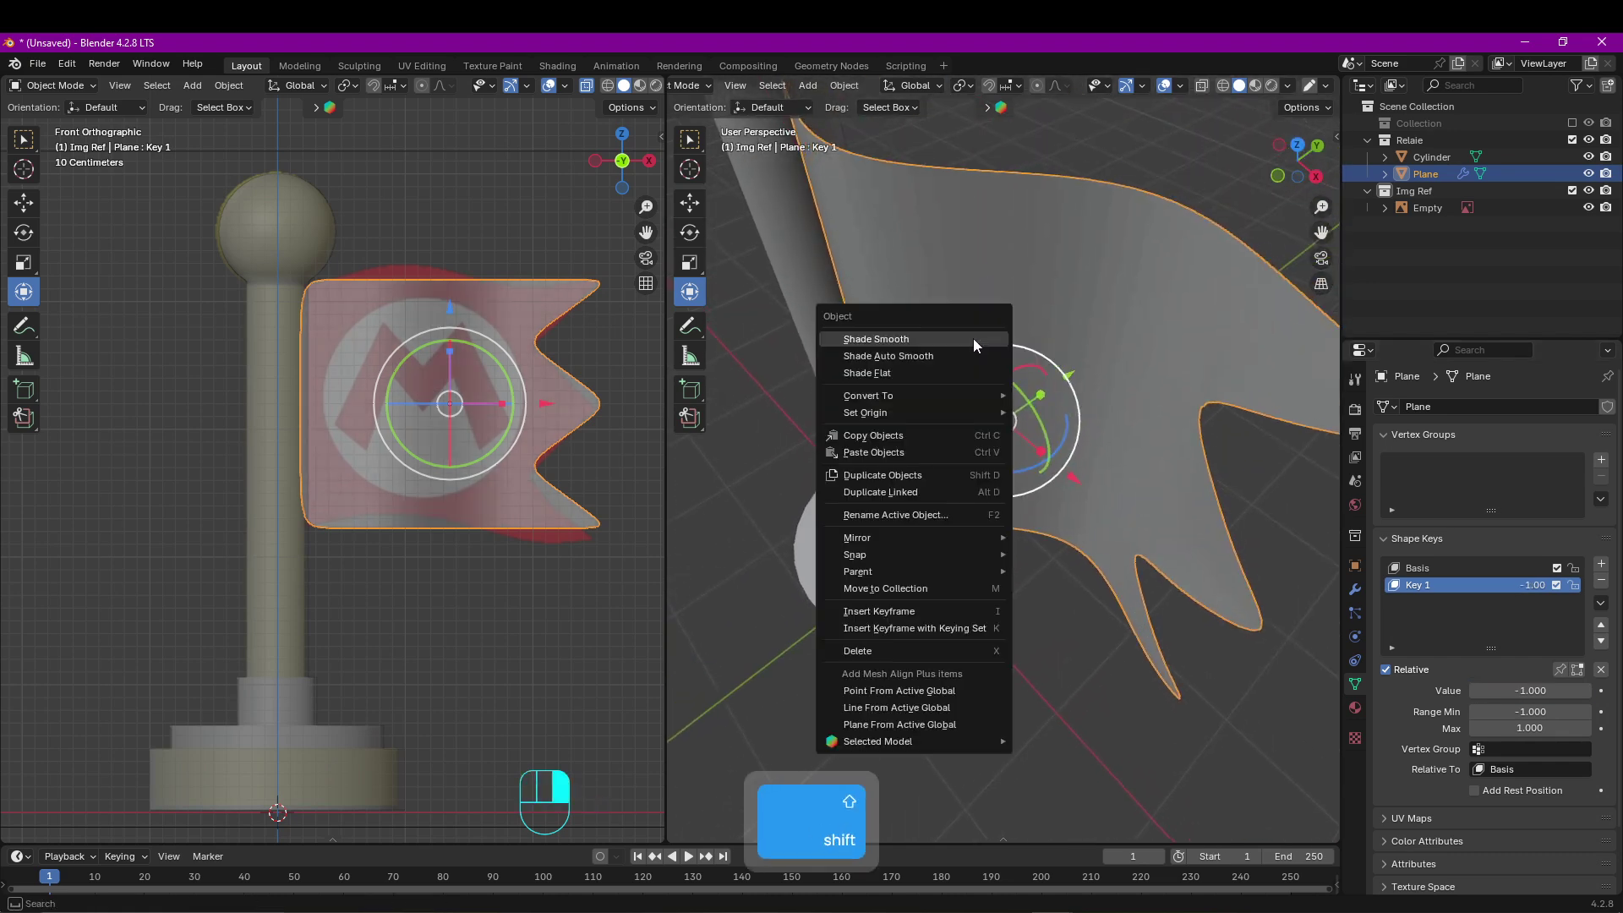
left_click(973, 339)
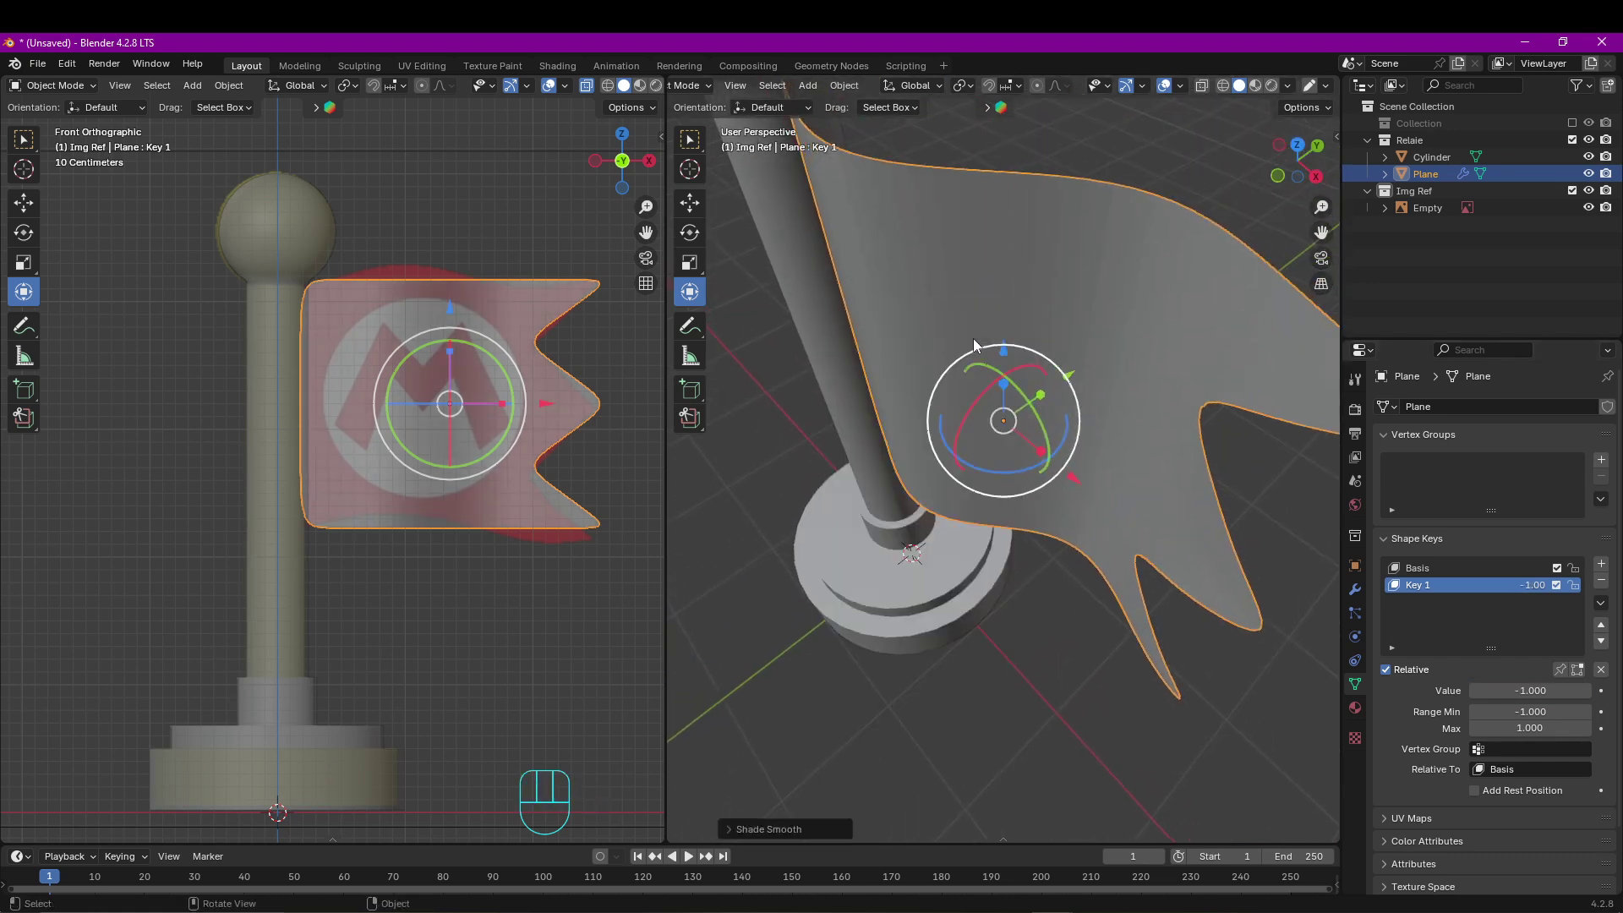
scroll(981, 480, "down", 1)
scroll(960, 409, "up", 1)
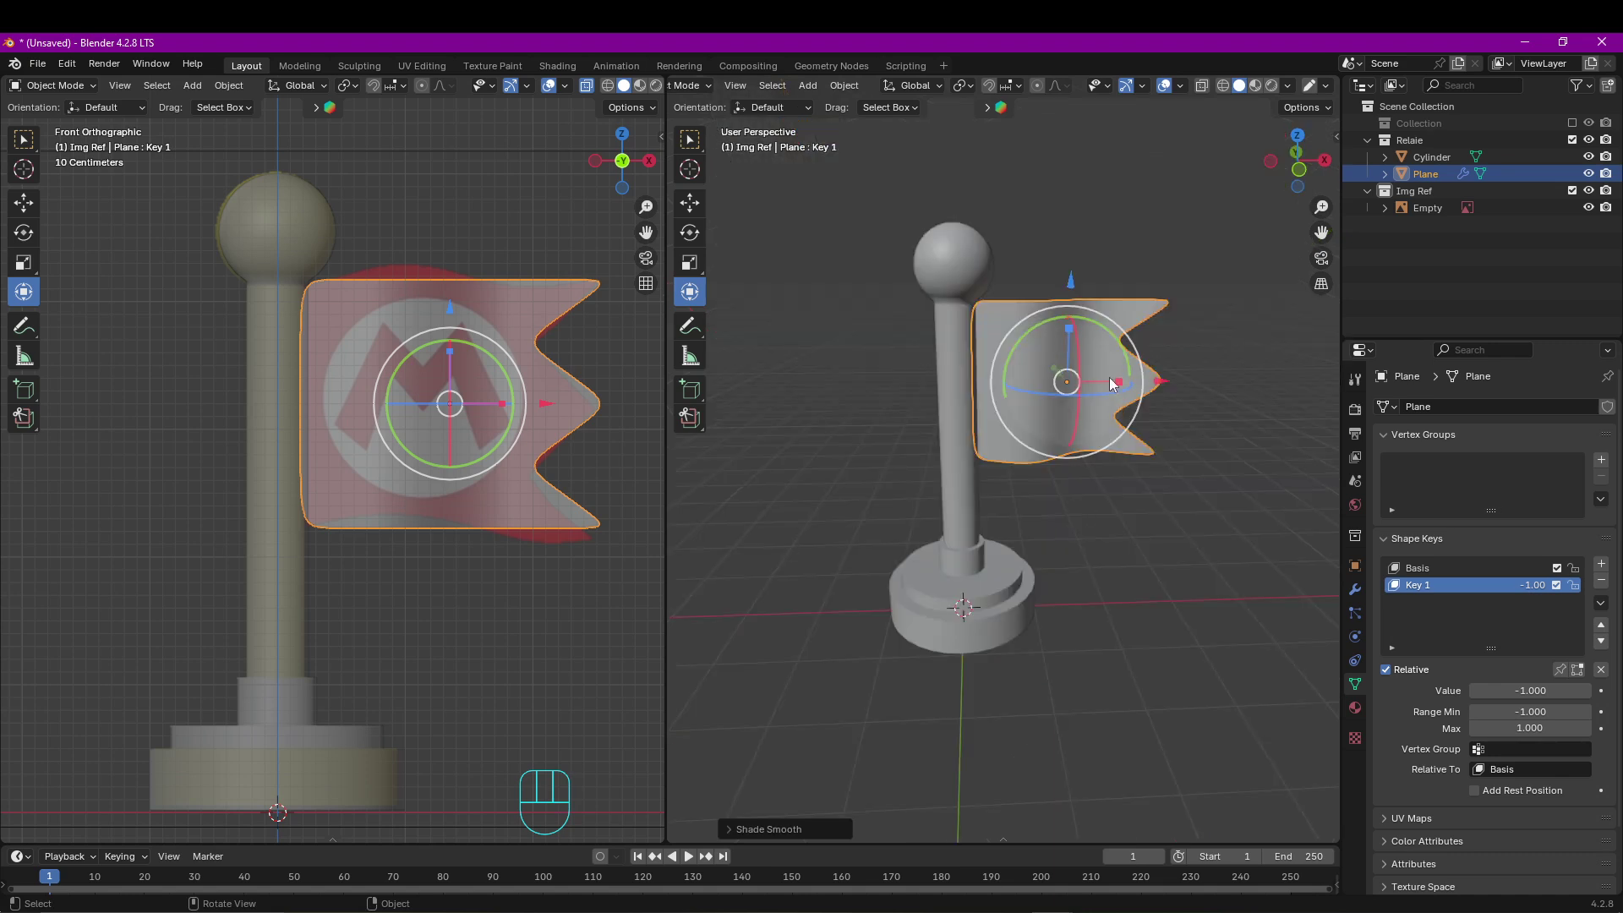
mouse_move(1054, 425)
middle_mouse_down()
mouse_move(1016, 439)
mouse_move(1060, 416)
middle_mouse_up()
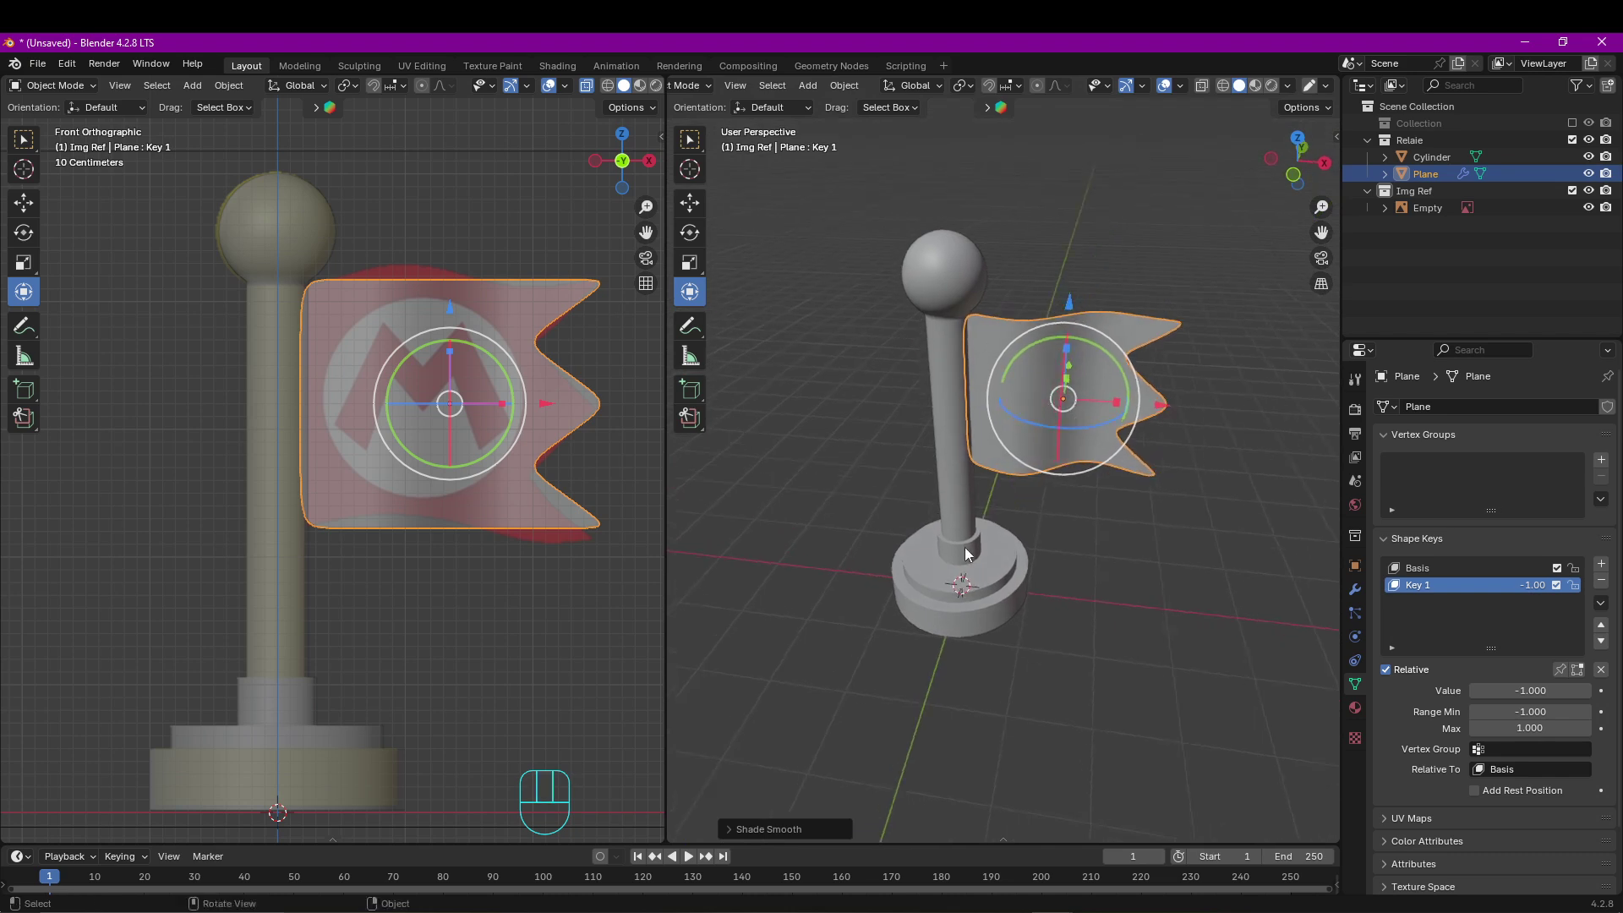
left_click(965, 551)
middle_click_drag(971, 552, 1024, 539)
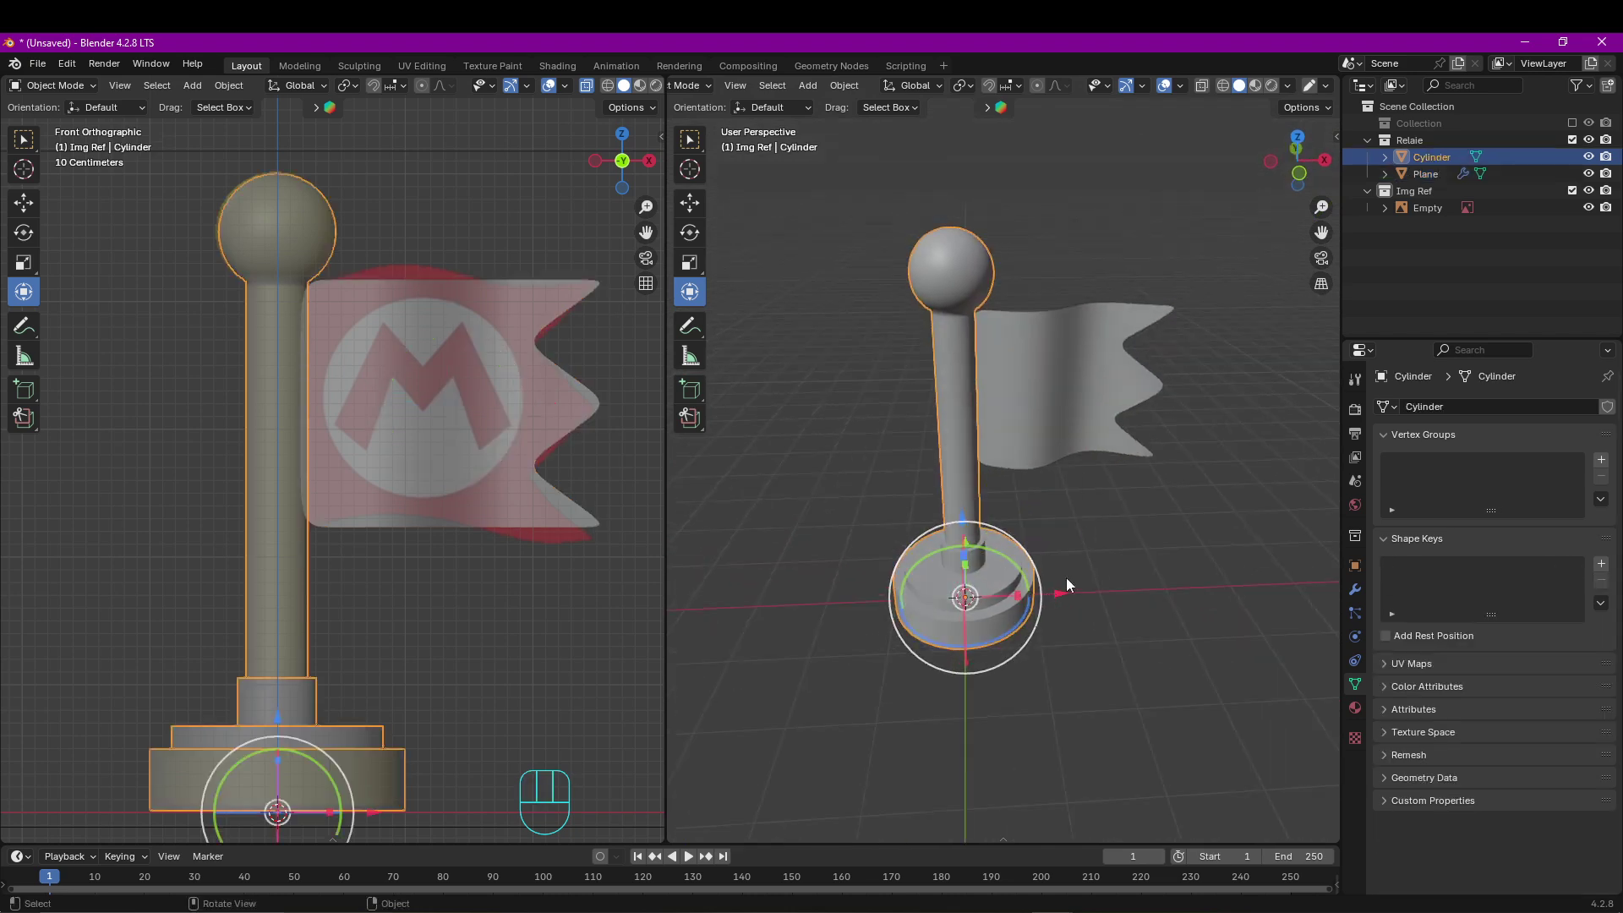
left_click_drag(1061, 592, 991, 597)
right_click(991, 596)
middle_click_drag(1065, 512, 1074, 496)
scroll(1074, 496, "down", 1)
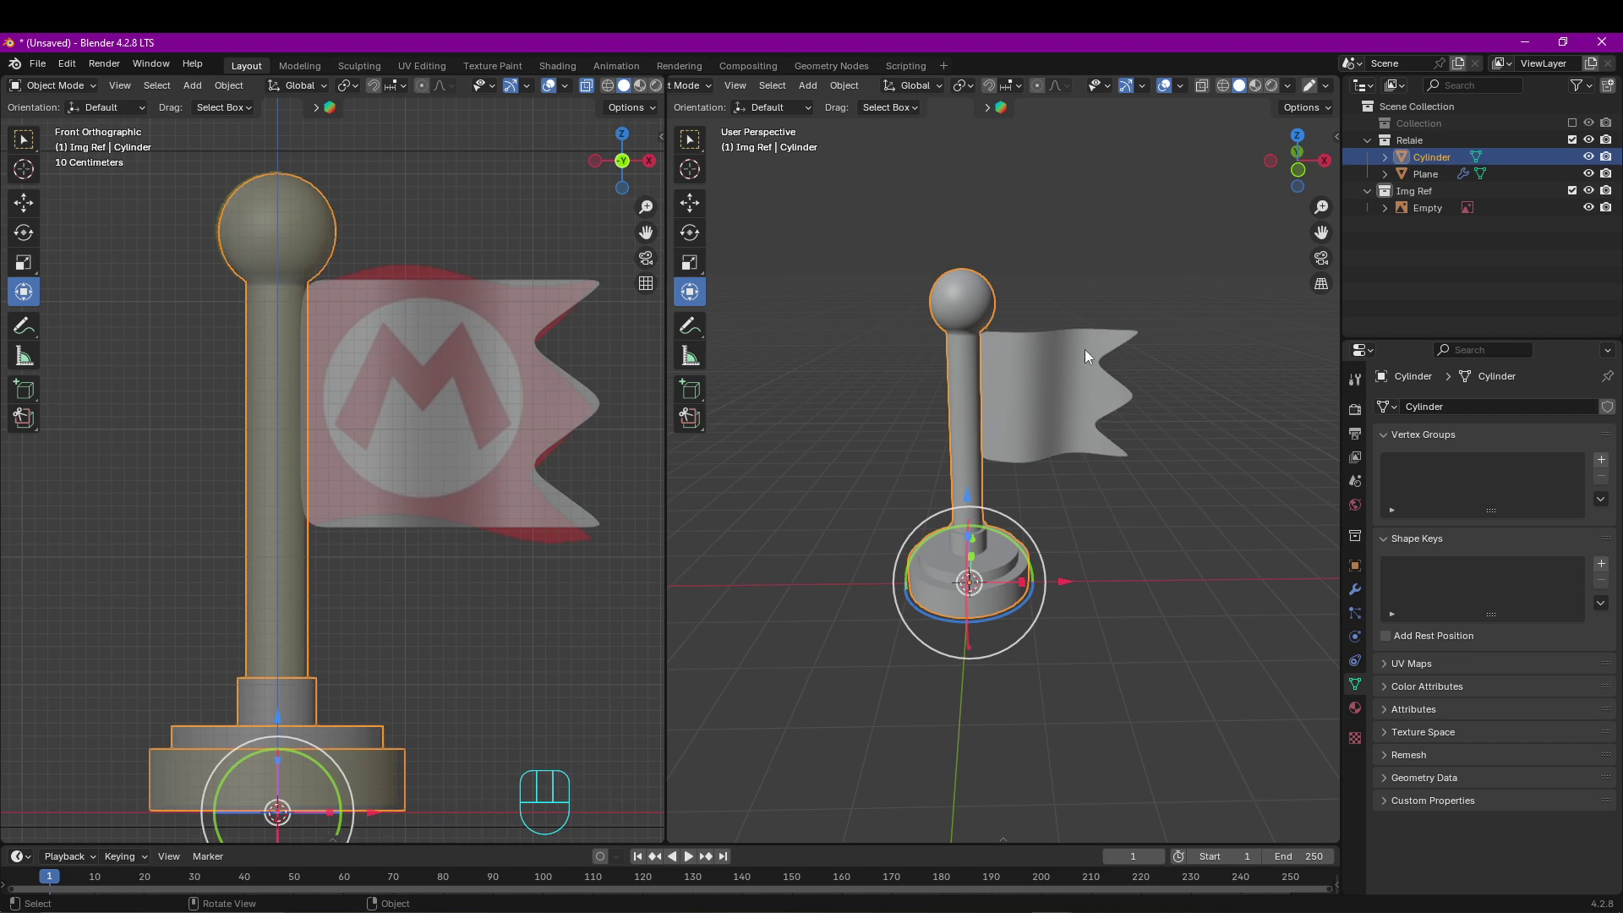
Parent the flag to its pole with the Object option, keeping the pole as the active parent.
left_click(1092, 404)
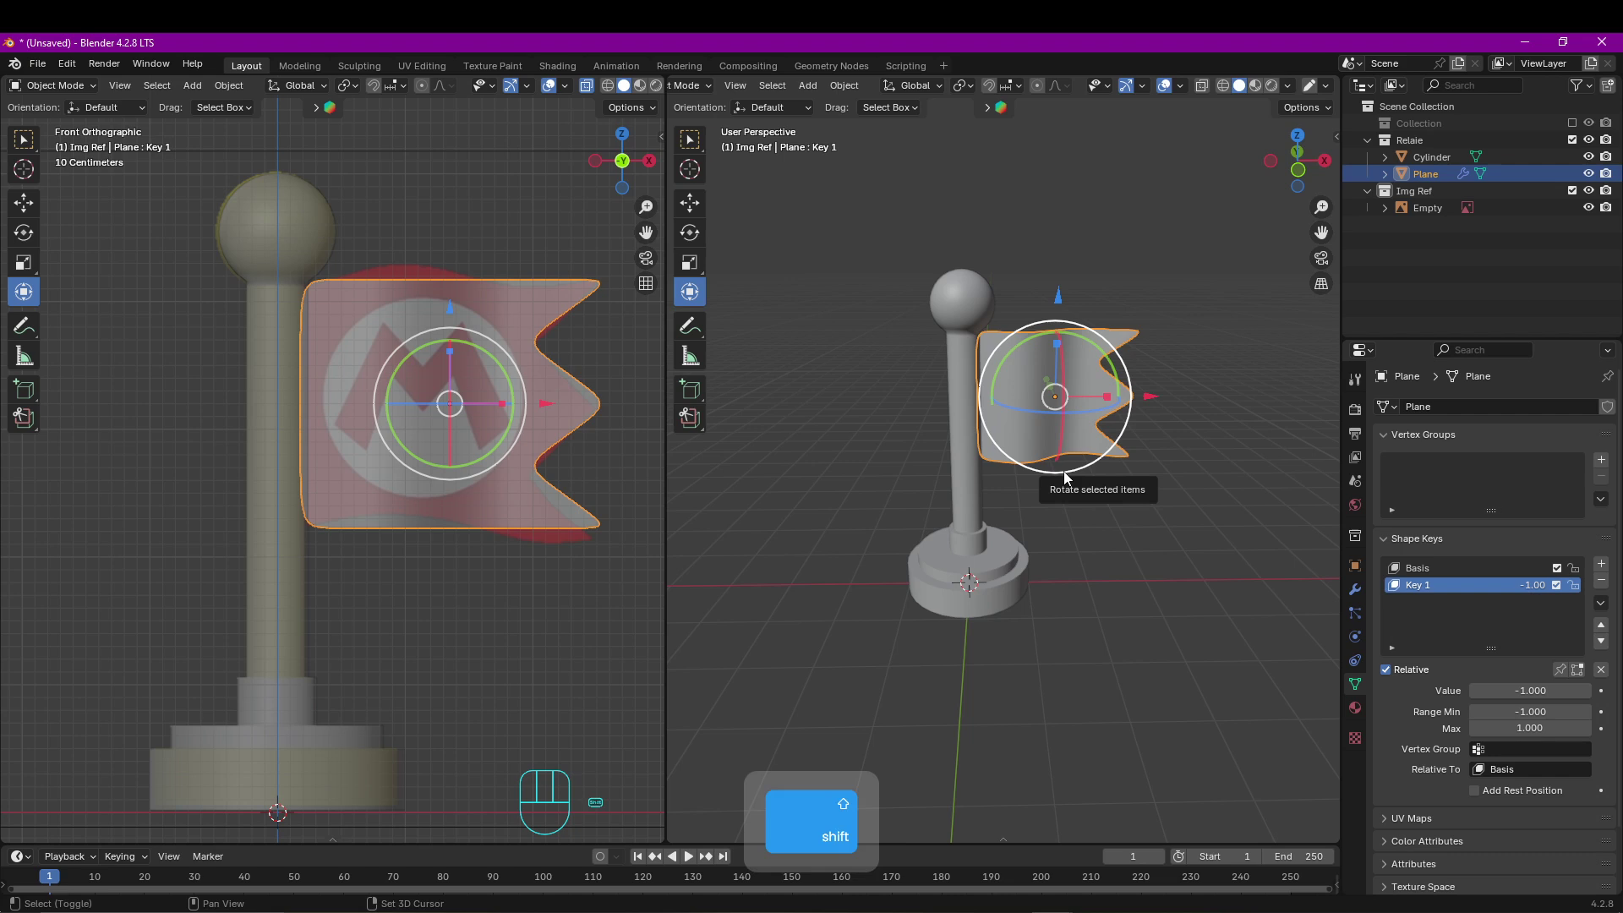
left_click(967, 312, "shift")
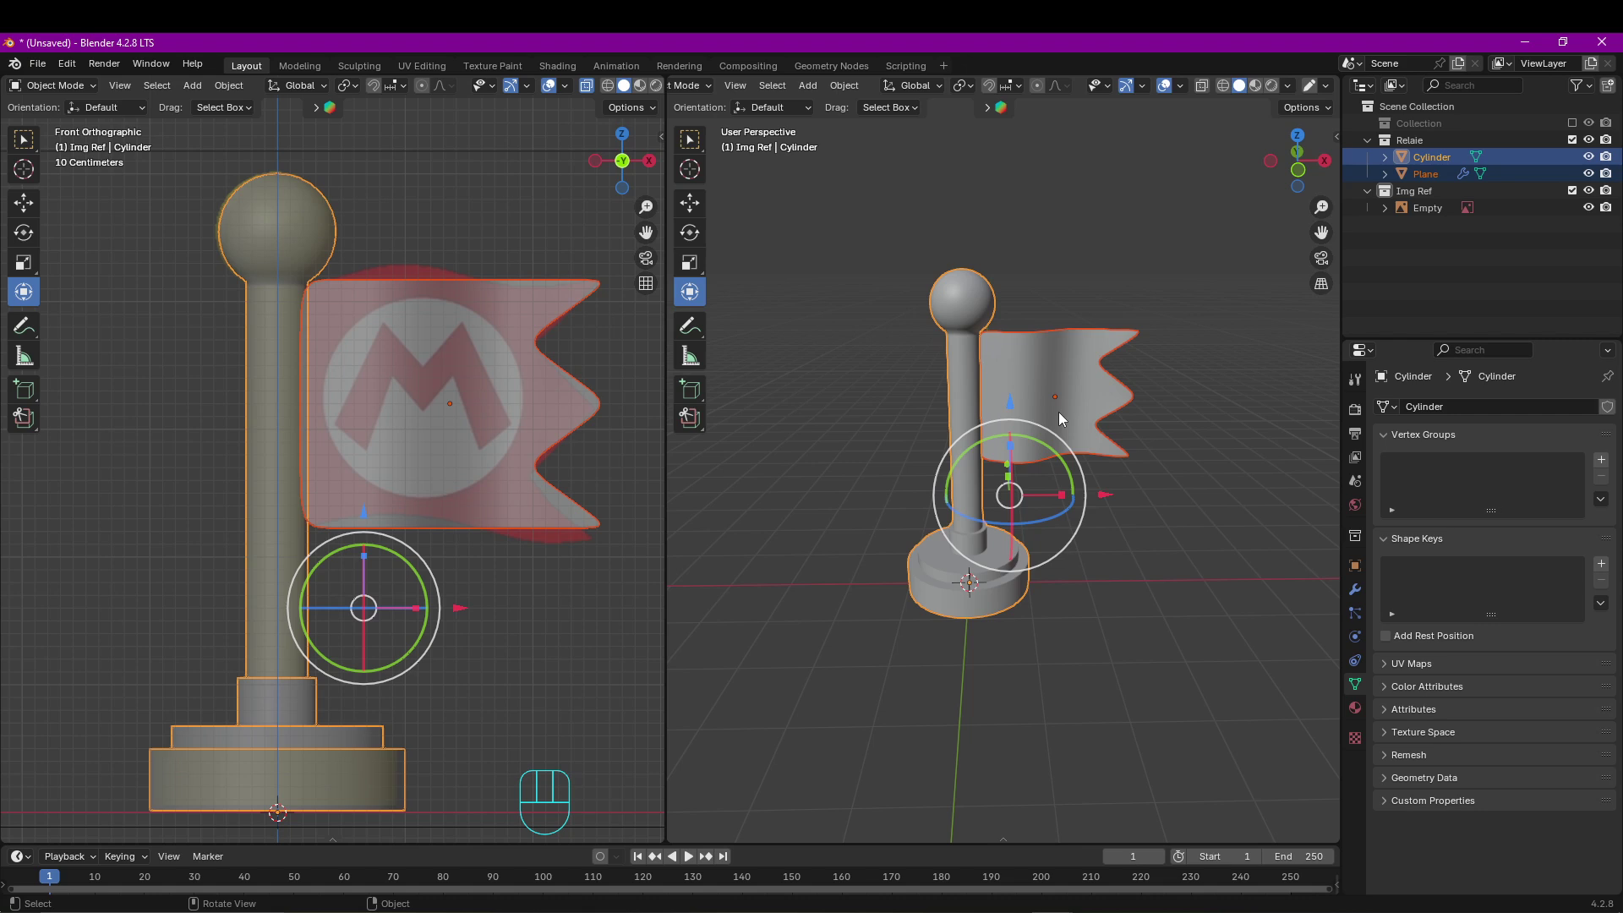
key("ctrl+p")
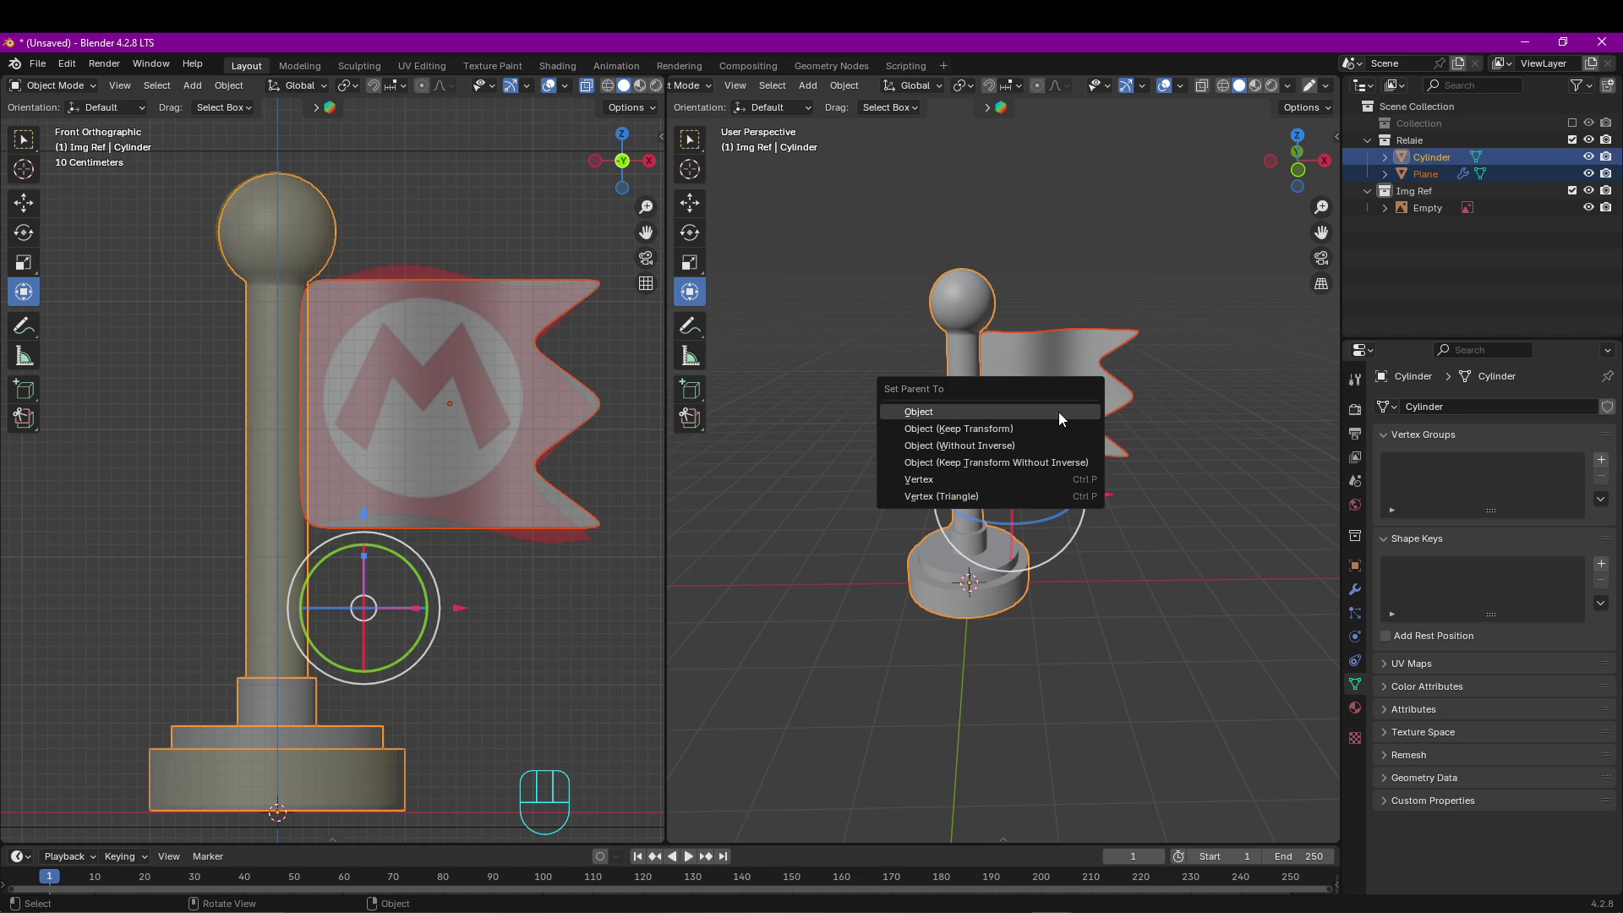
left_click(1059, 413)
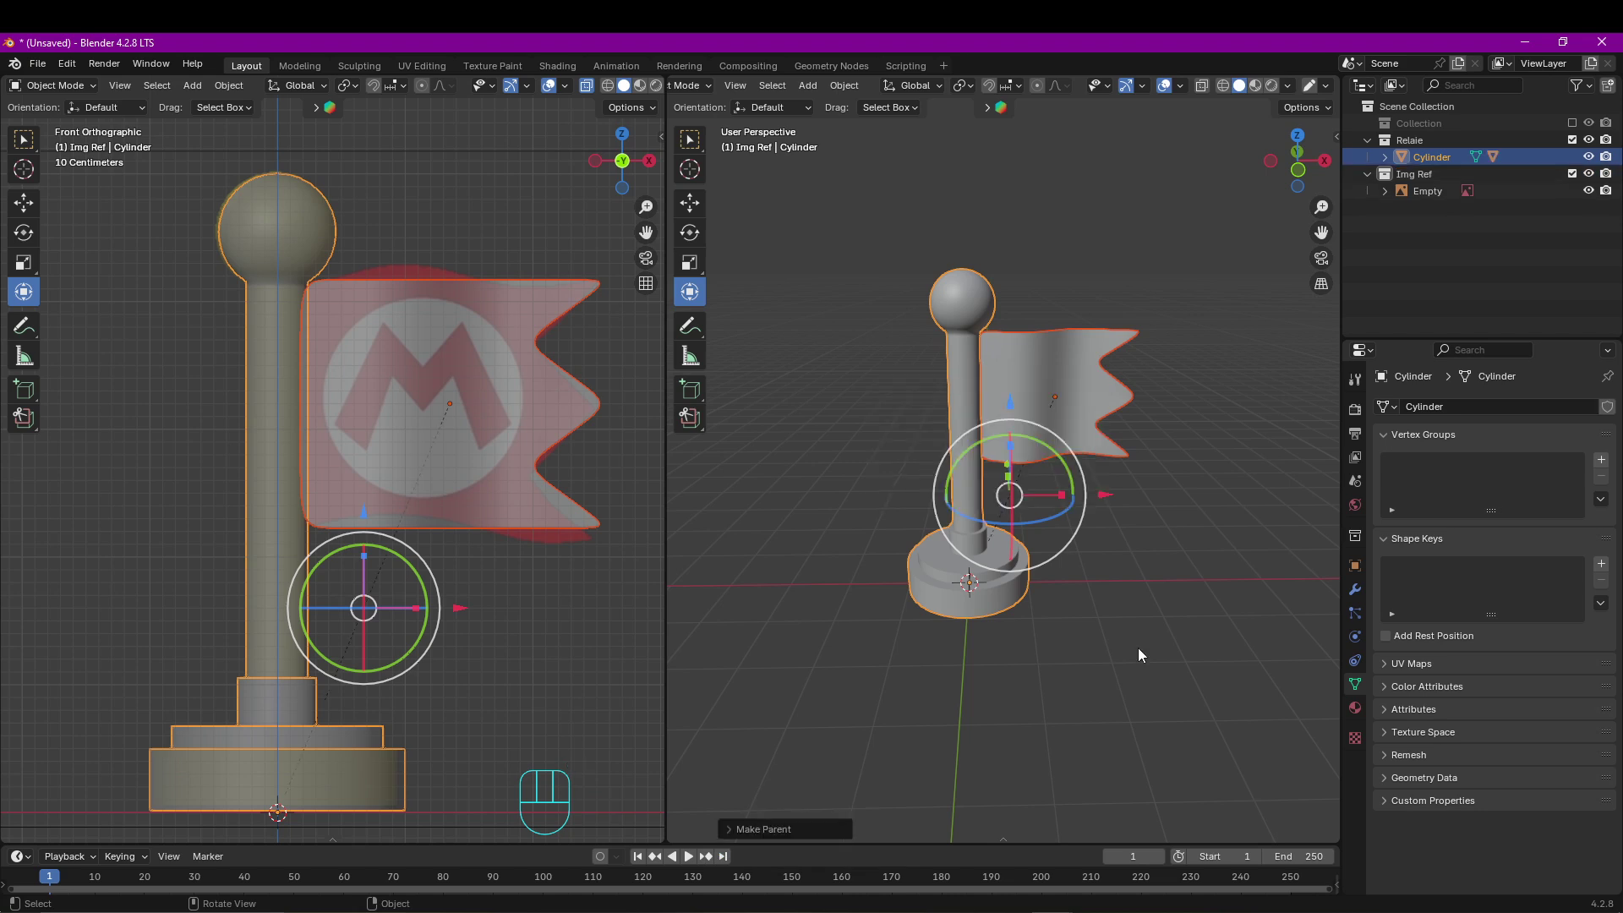
Try moving the pole on its own to check that the parented flag follows it.
scroll(1158, 639, "up", 4)
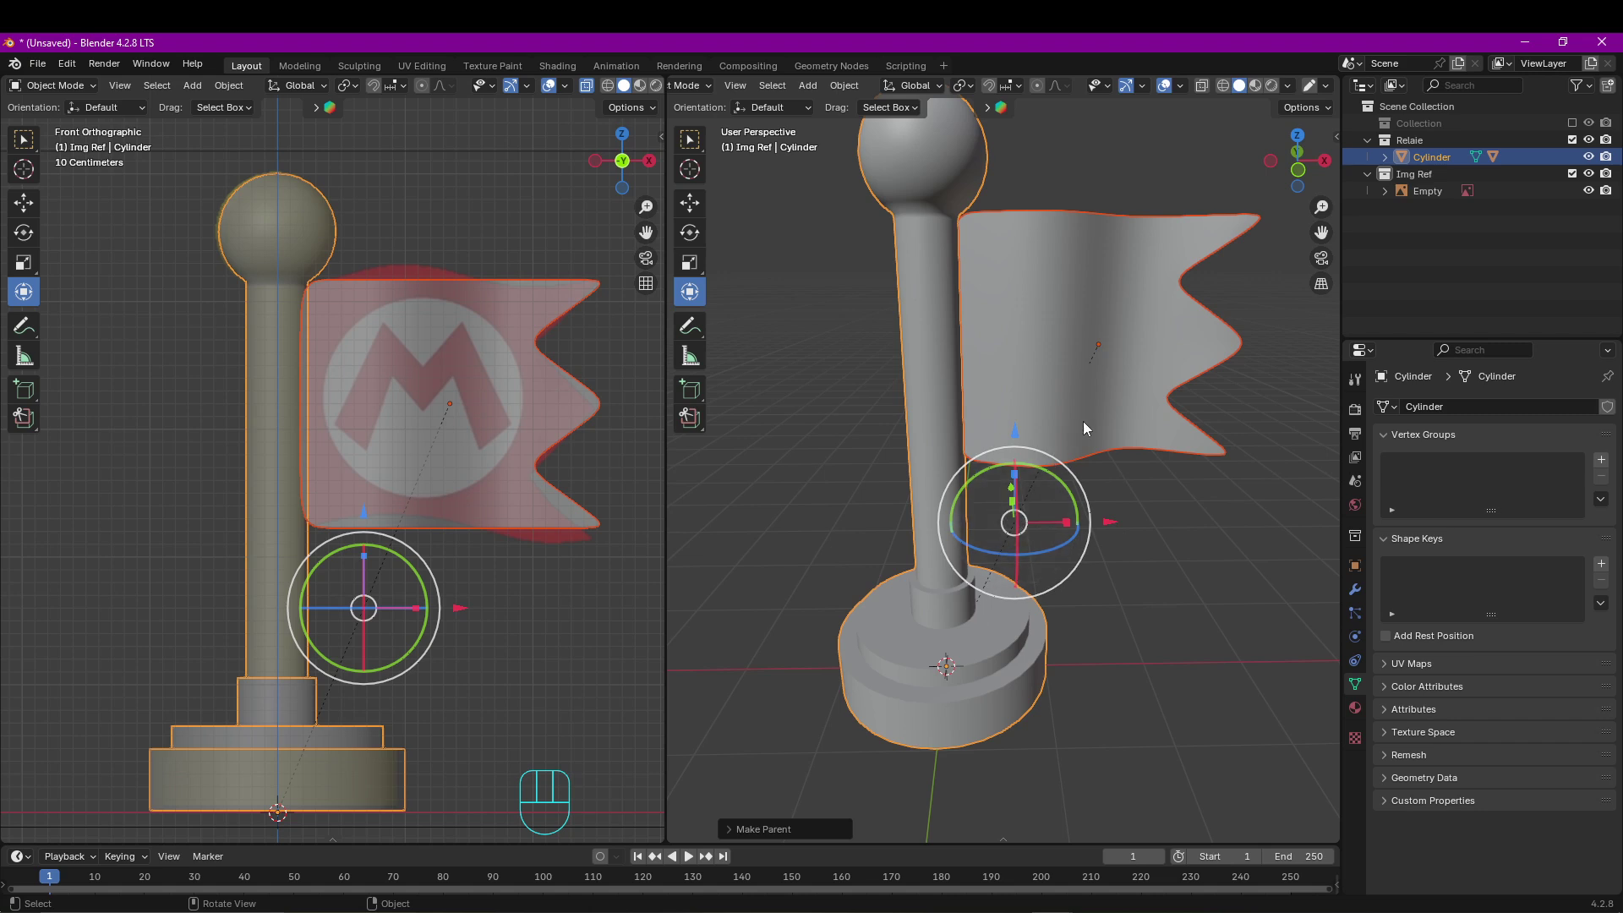
left_click(982, 692)
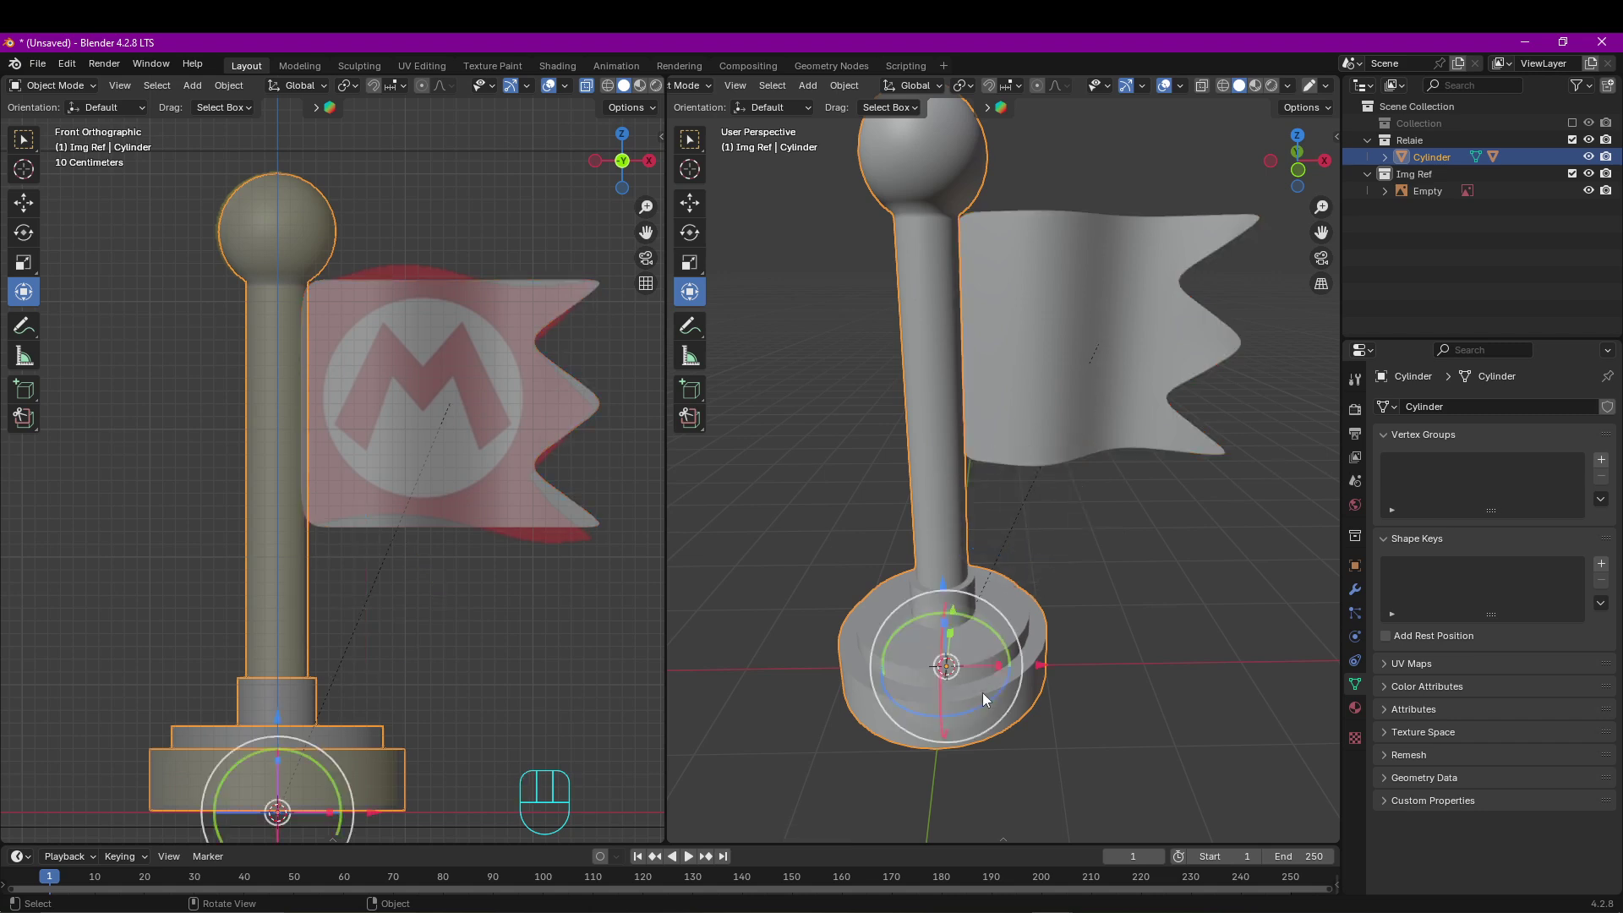
scroll(982, 693, "down", 5)
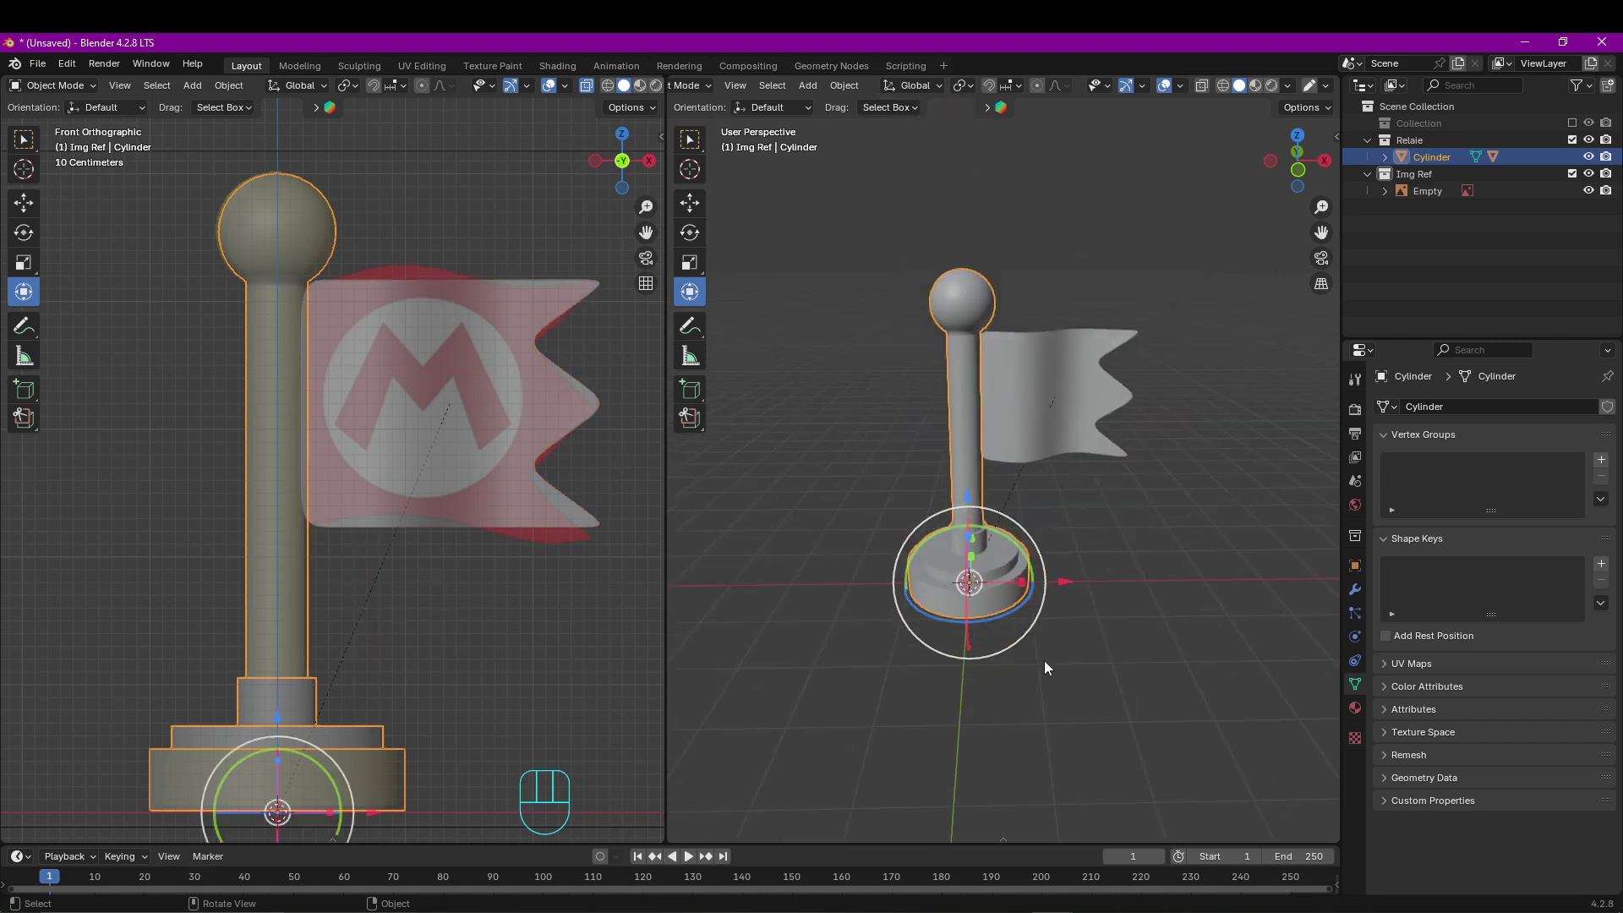
key("g")
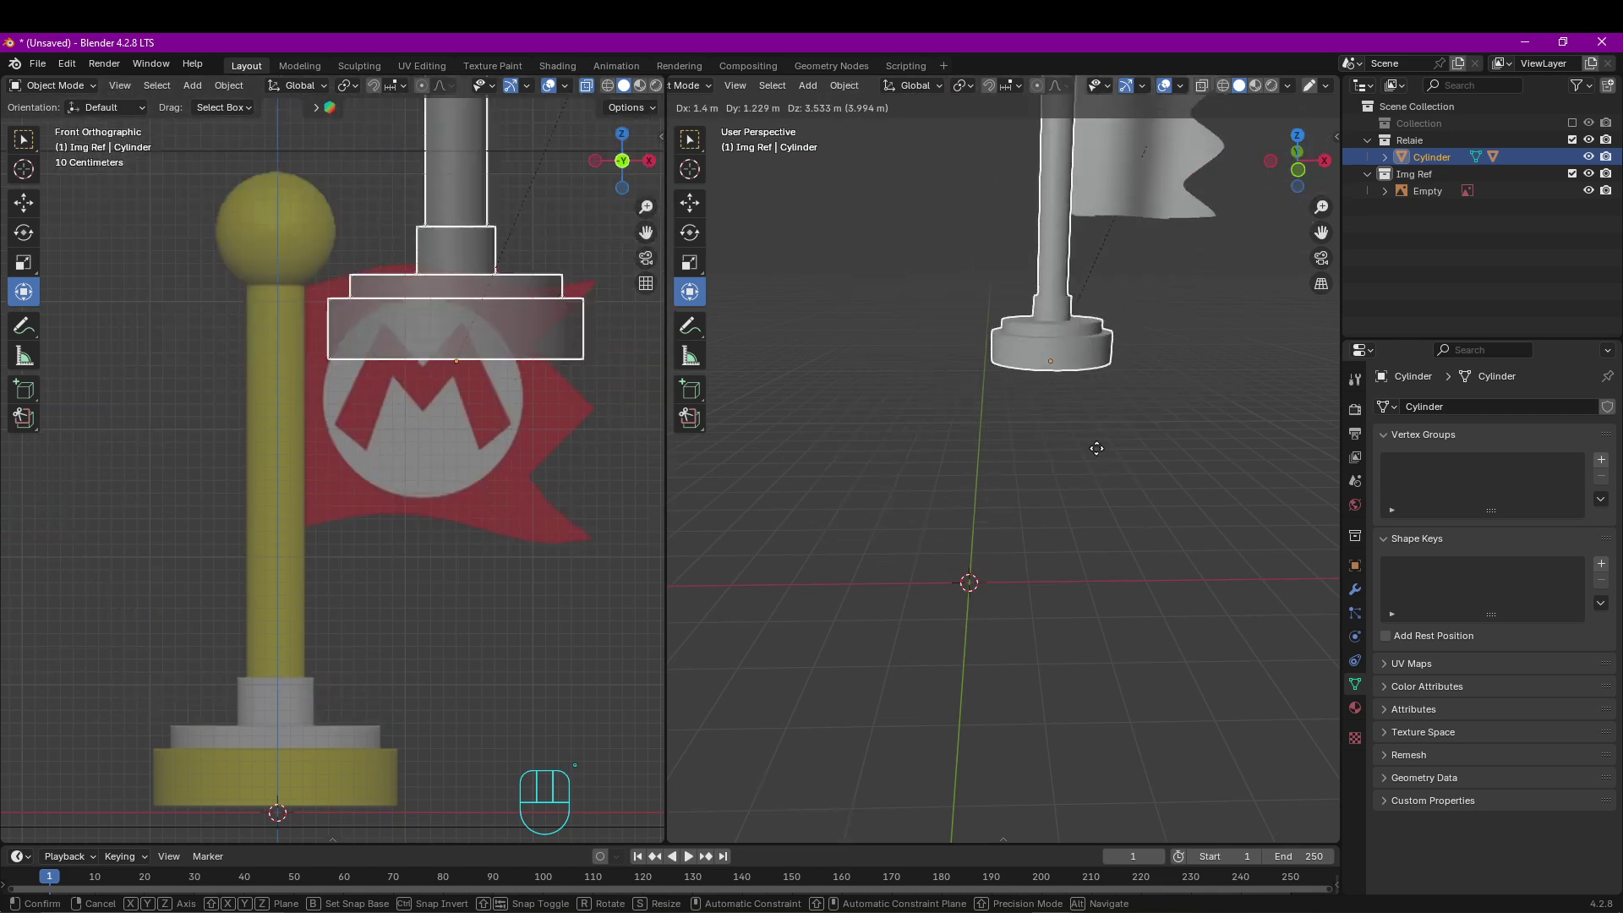
right_click(1088, 486)
scroll(1087, 486, "down", 2)
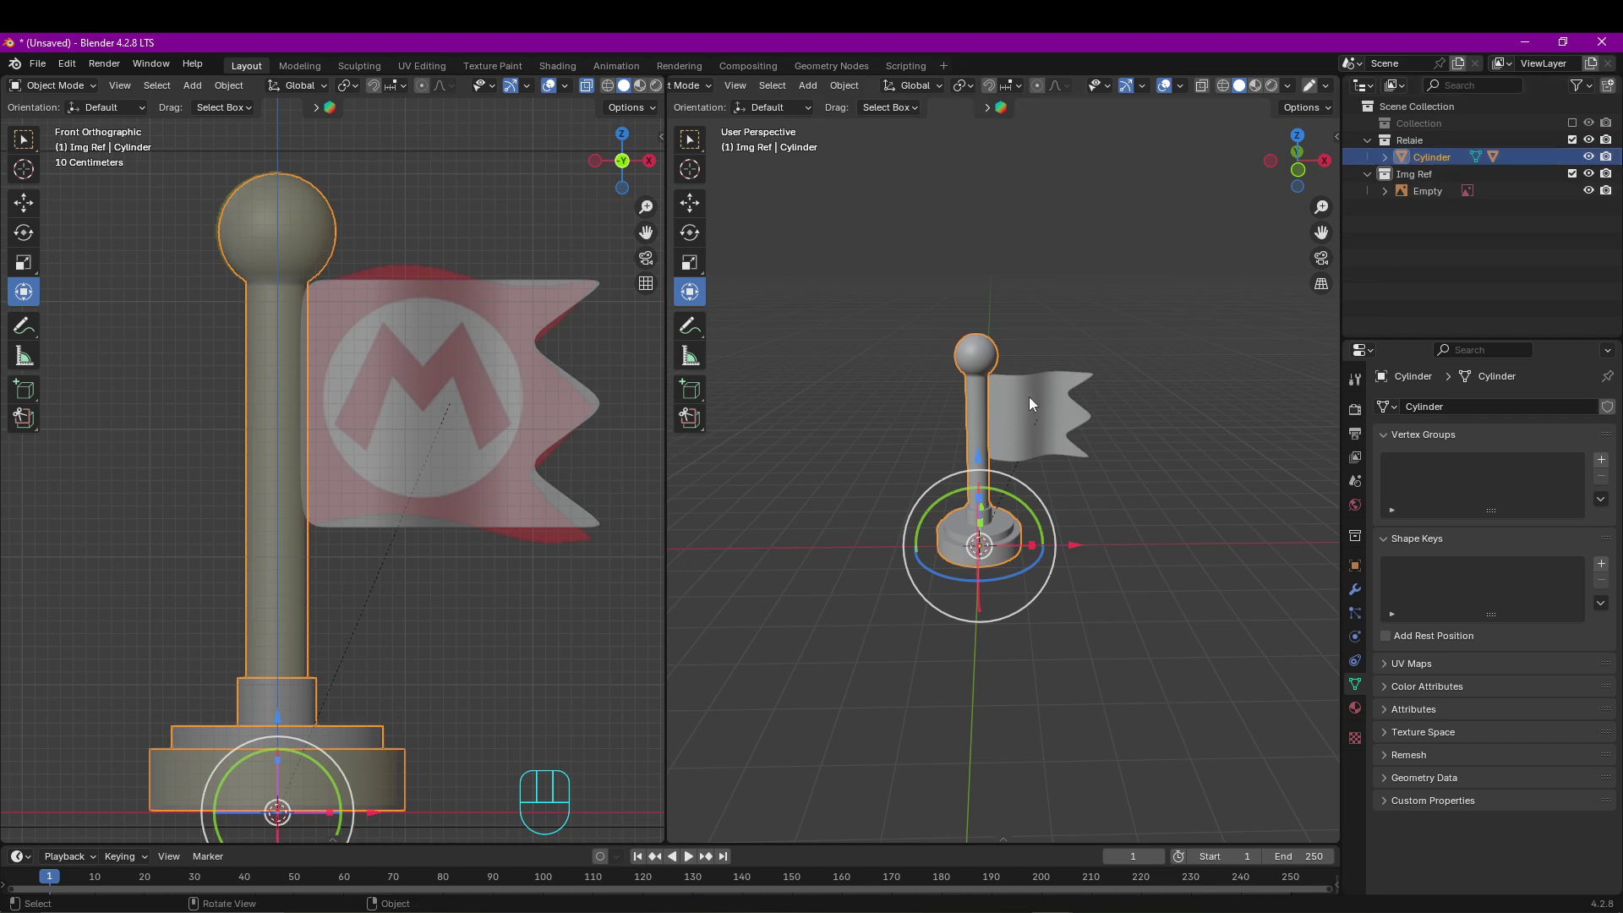
Rename the flag object Drapeau.R and the pole object Pilier.R.
left_click(1386, 158)
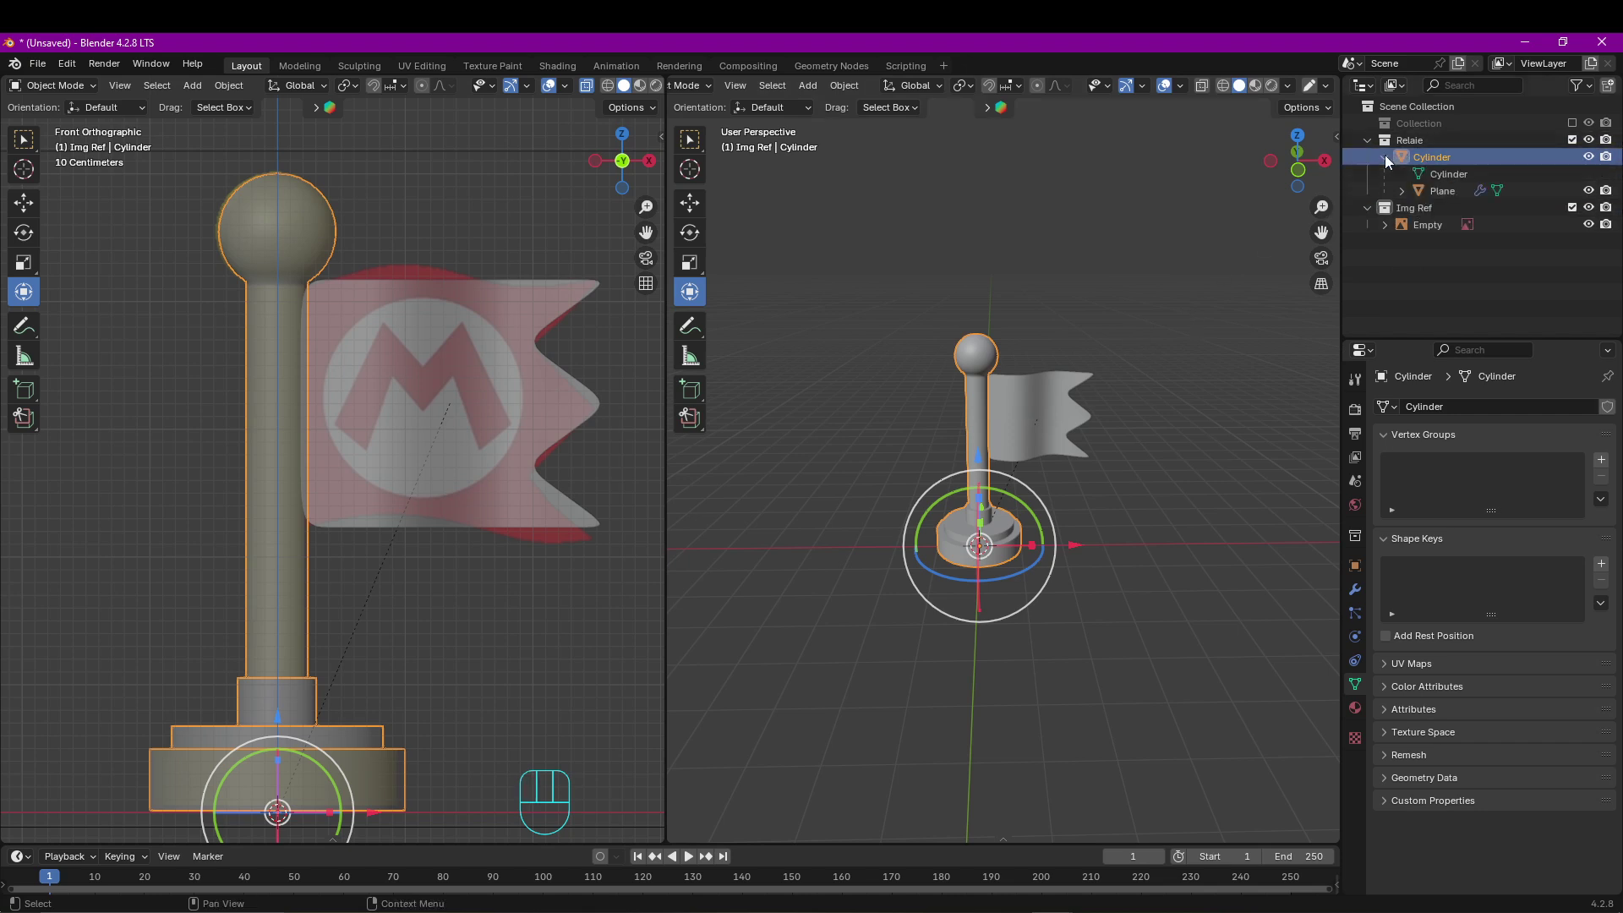
double_click(1445, 190)
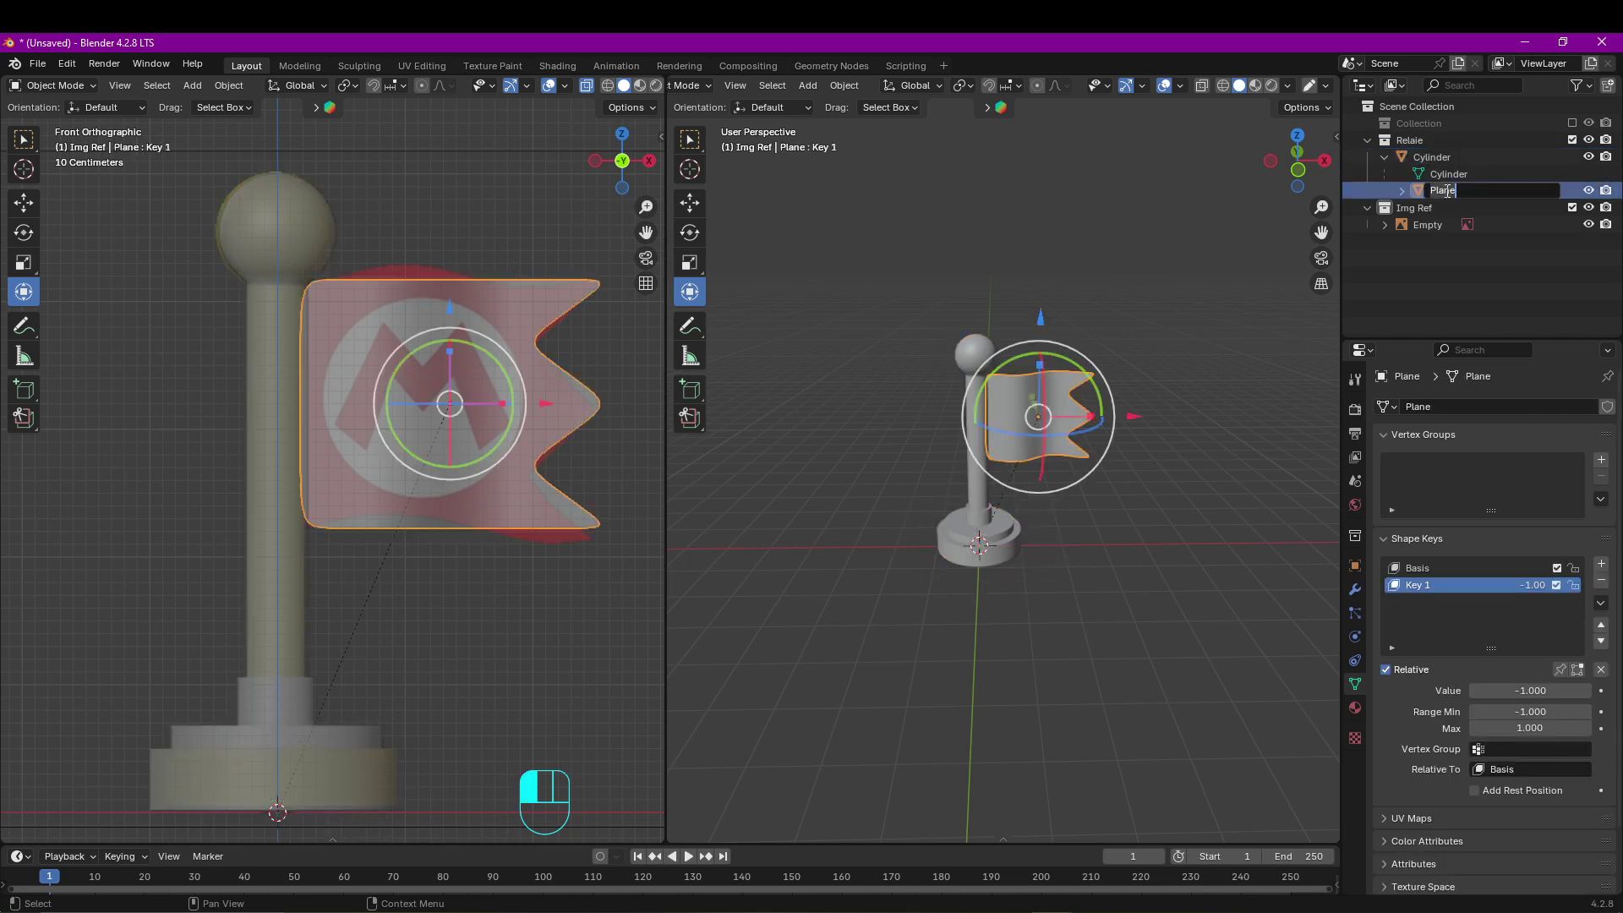
type("Drapeau")
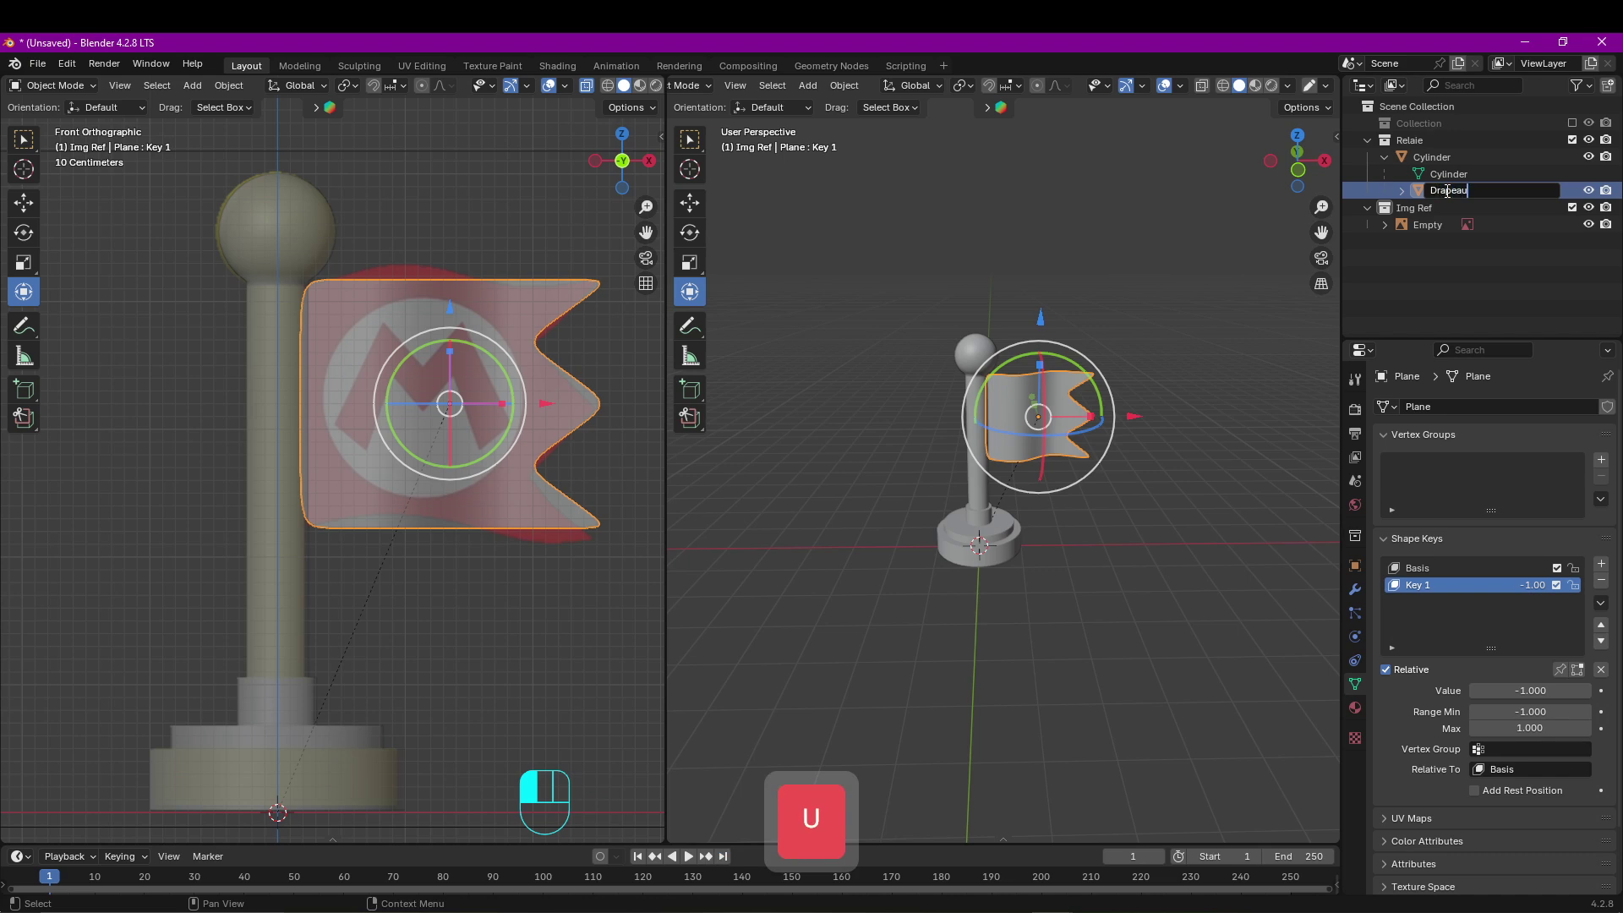
key("Return")
double_click(1447, 159)
type("Pilier.R")
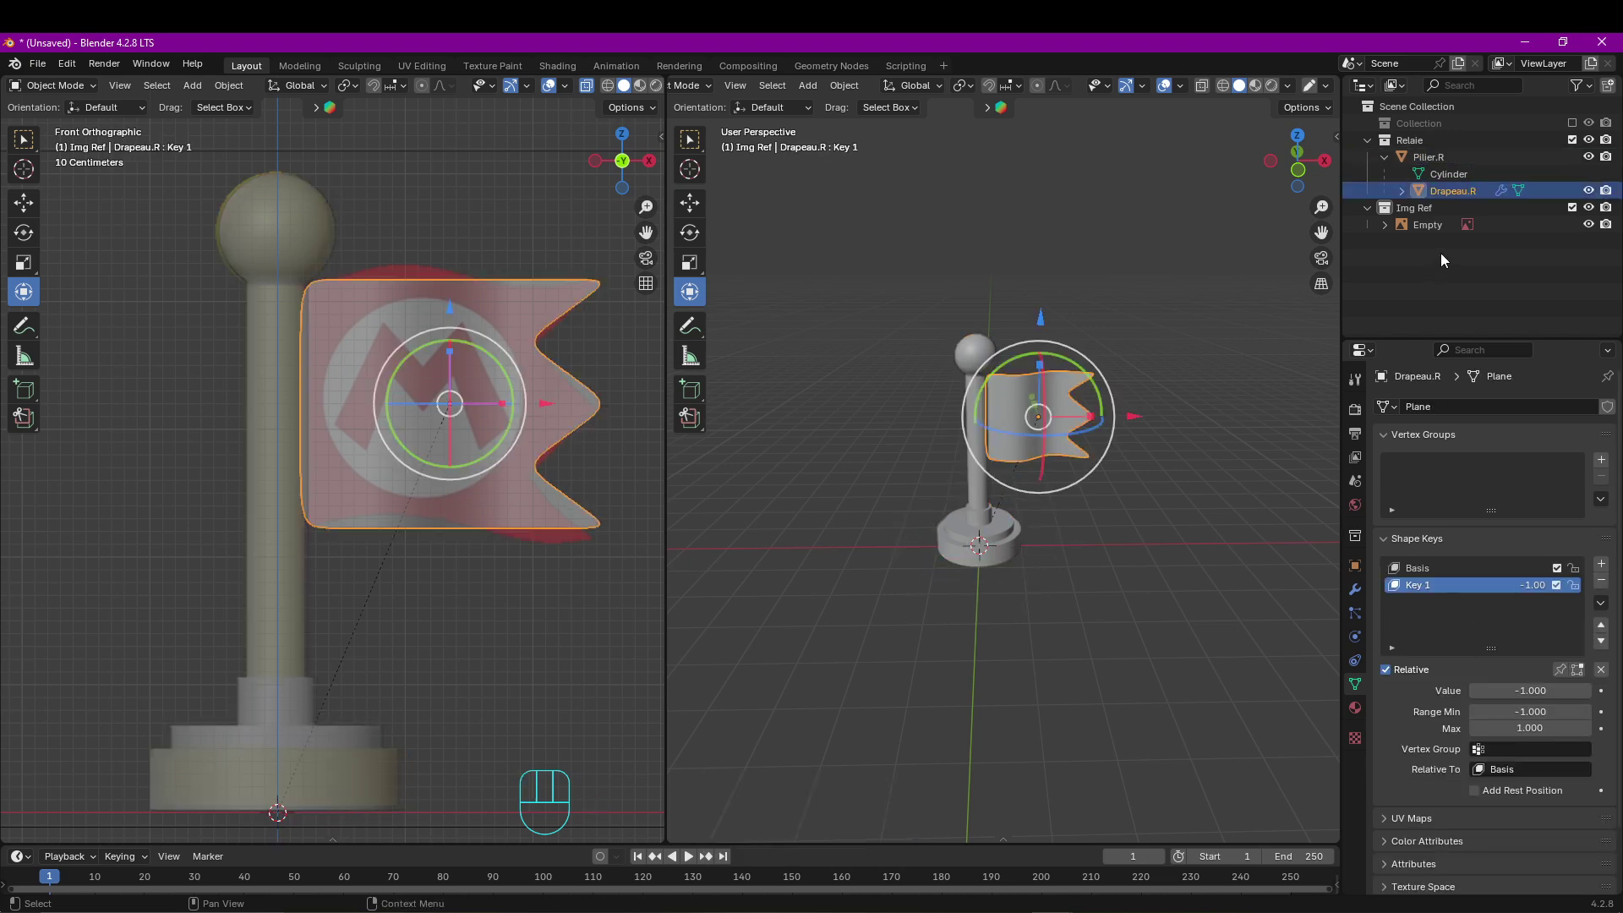
Hide the Relaie collection and its reference image, and bring Full Flag.png into the front view as the new reference.
left_click(1572, 141)
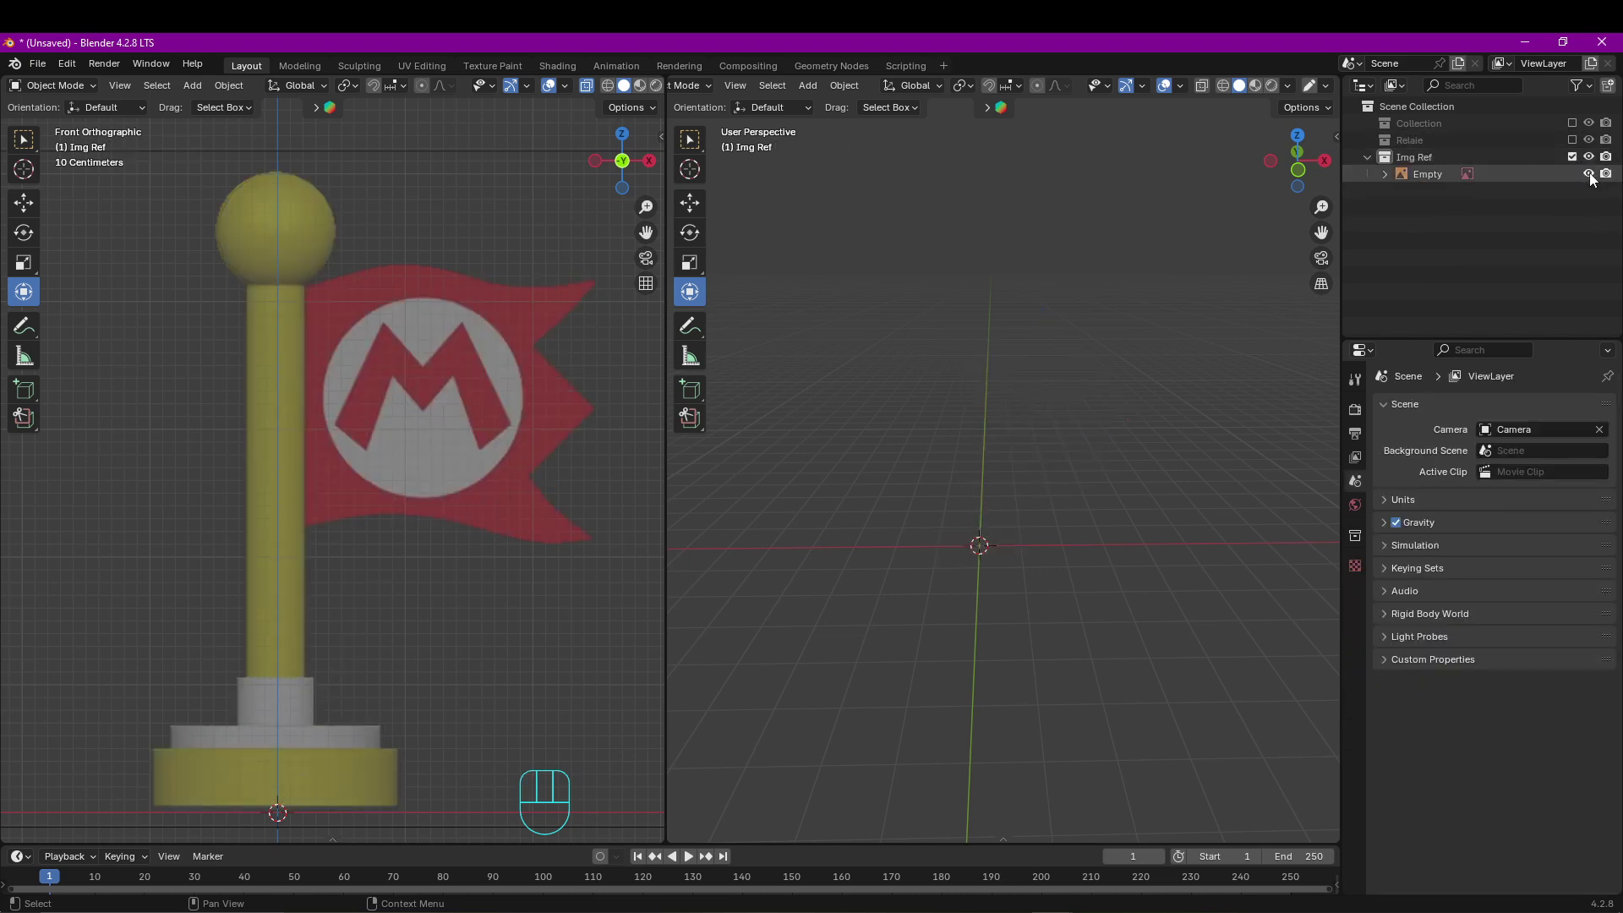
left_click(1589, 174)
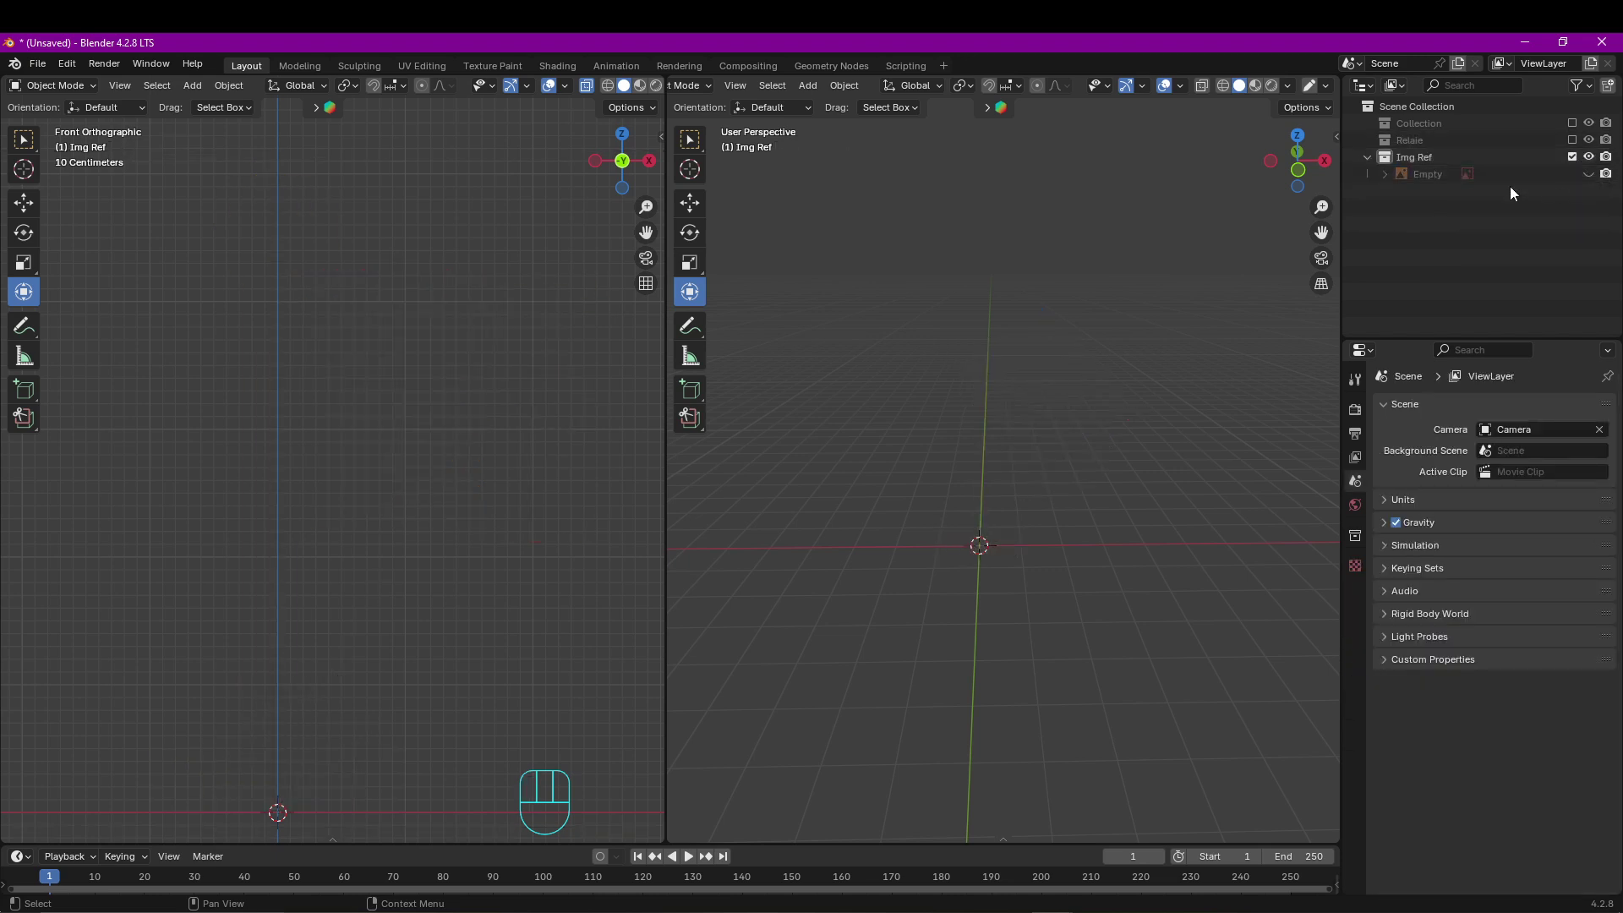
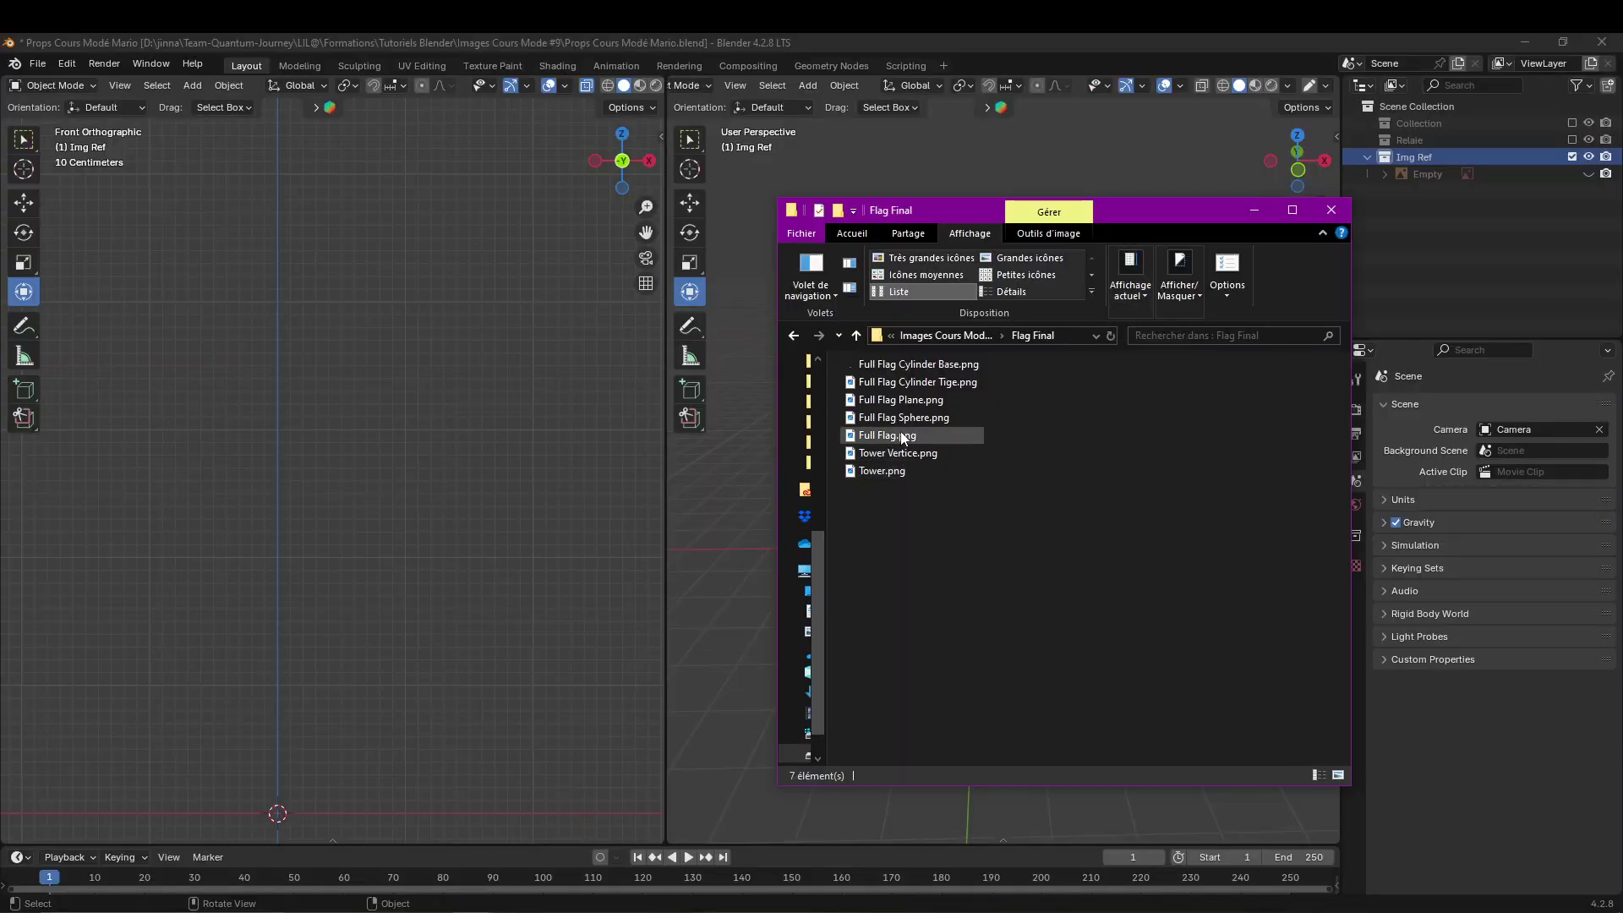
left_click_drag(894, 438, 267, 530)
left_click(303, 624)
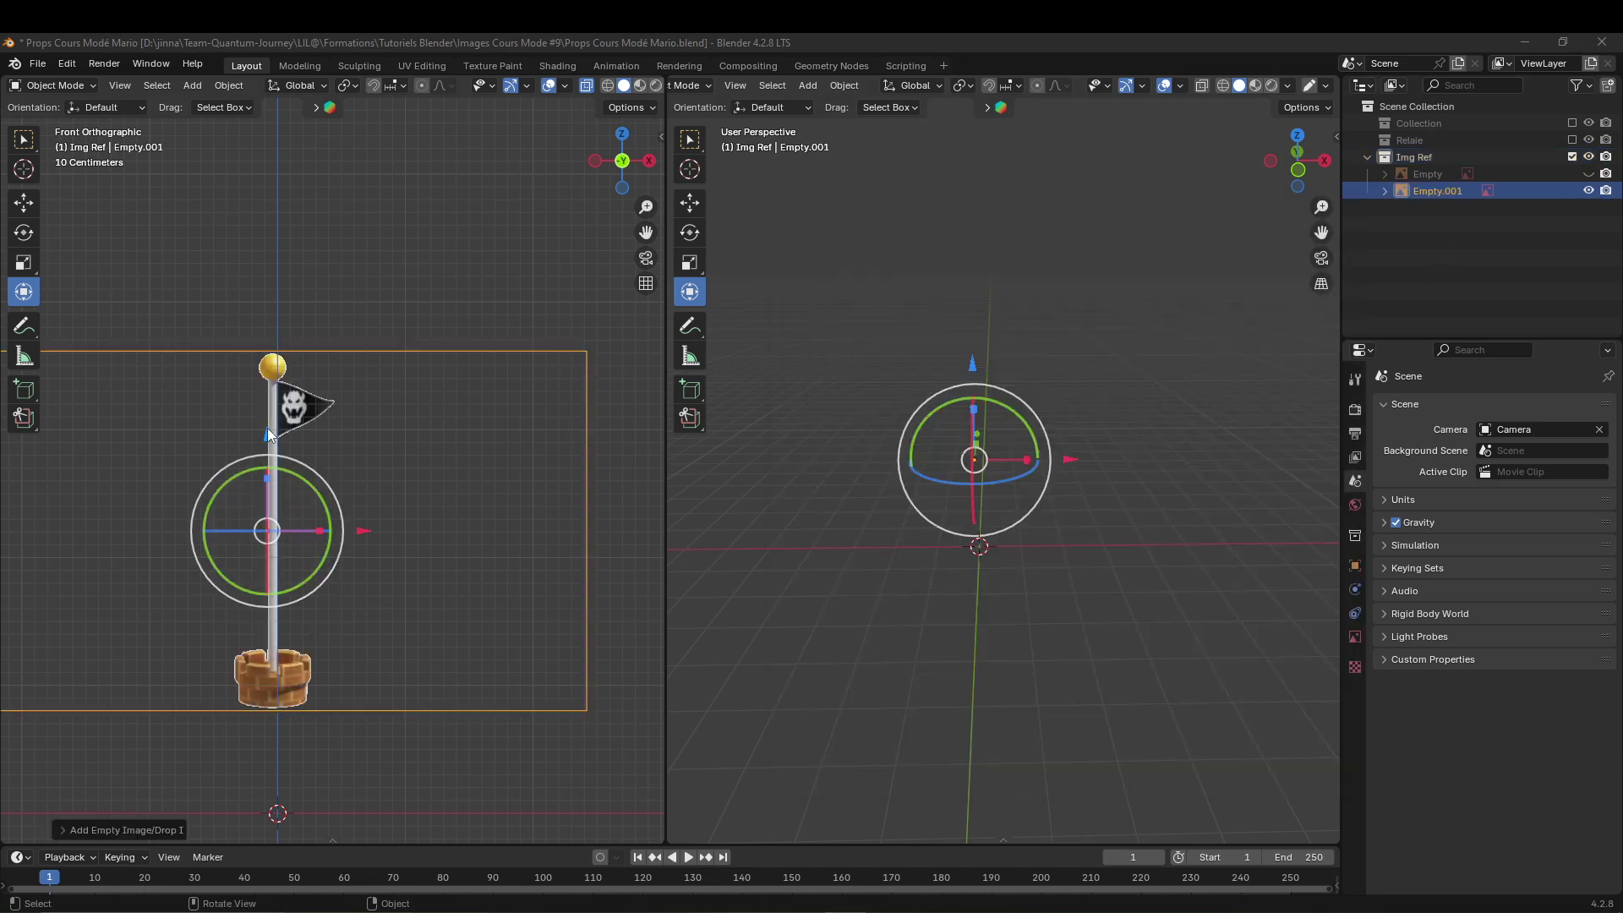
Move the Full Flag reference so the tower base rests on the X axis and the pole is centred on the Z axis.
left_click_drag(266, 430, 267, 534)
left_click_drag(363, 633, 367, 634)
scroll(254, 714, "up", 9)
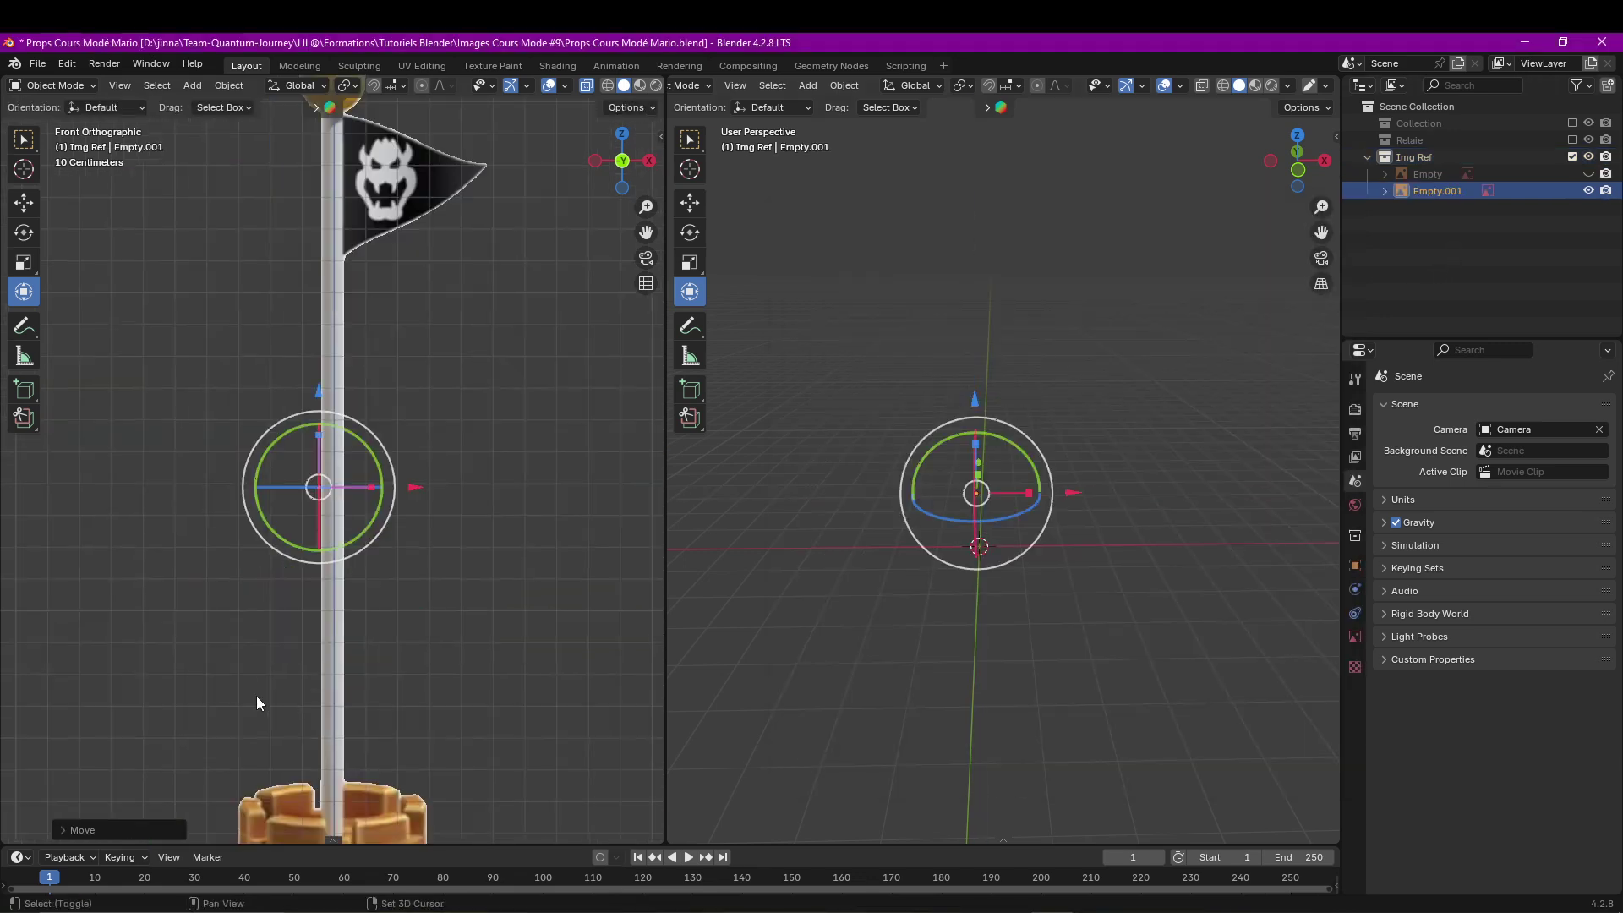
middle_click_drag(352, 790, 360, 433, "shift")
middle_click_drag(474, 126, 524, 554, "shift")
key("g")
key("x")
left_click(346, 202)
scroll(346, 203, "down", 6)
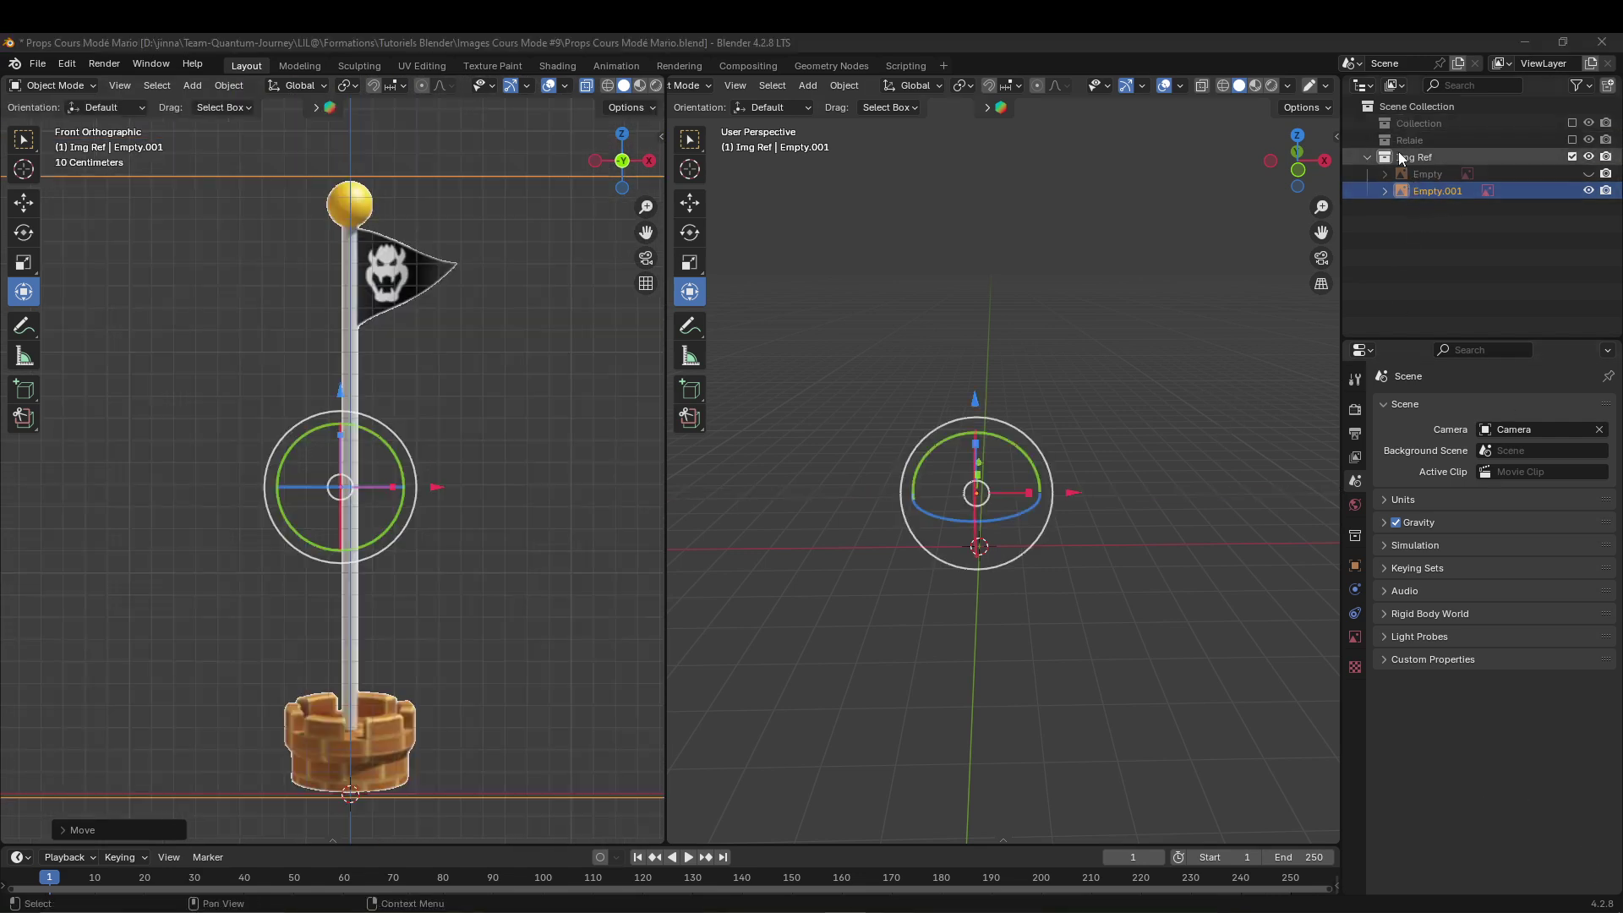
Enable perspective display for the Full Flag reference and move it back along positive Y, behind the origin.
left_click_drag(1429, 191, 1432, 156)
left_click(1354, 637)
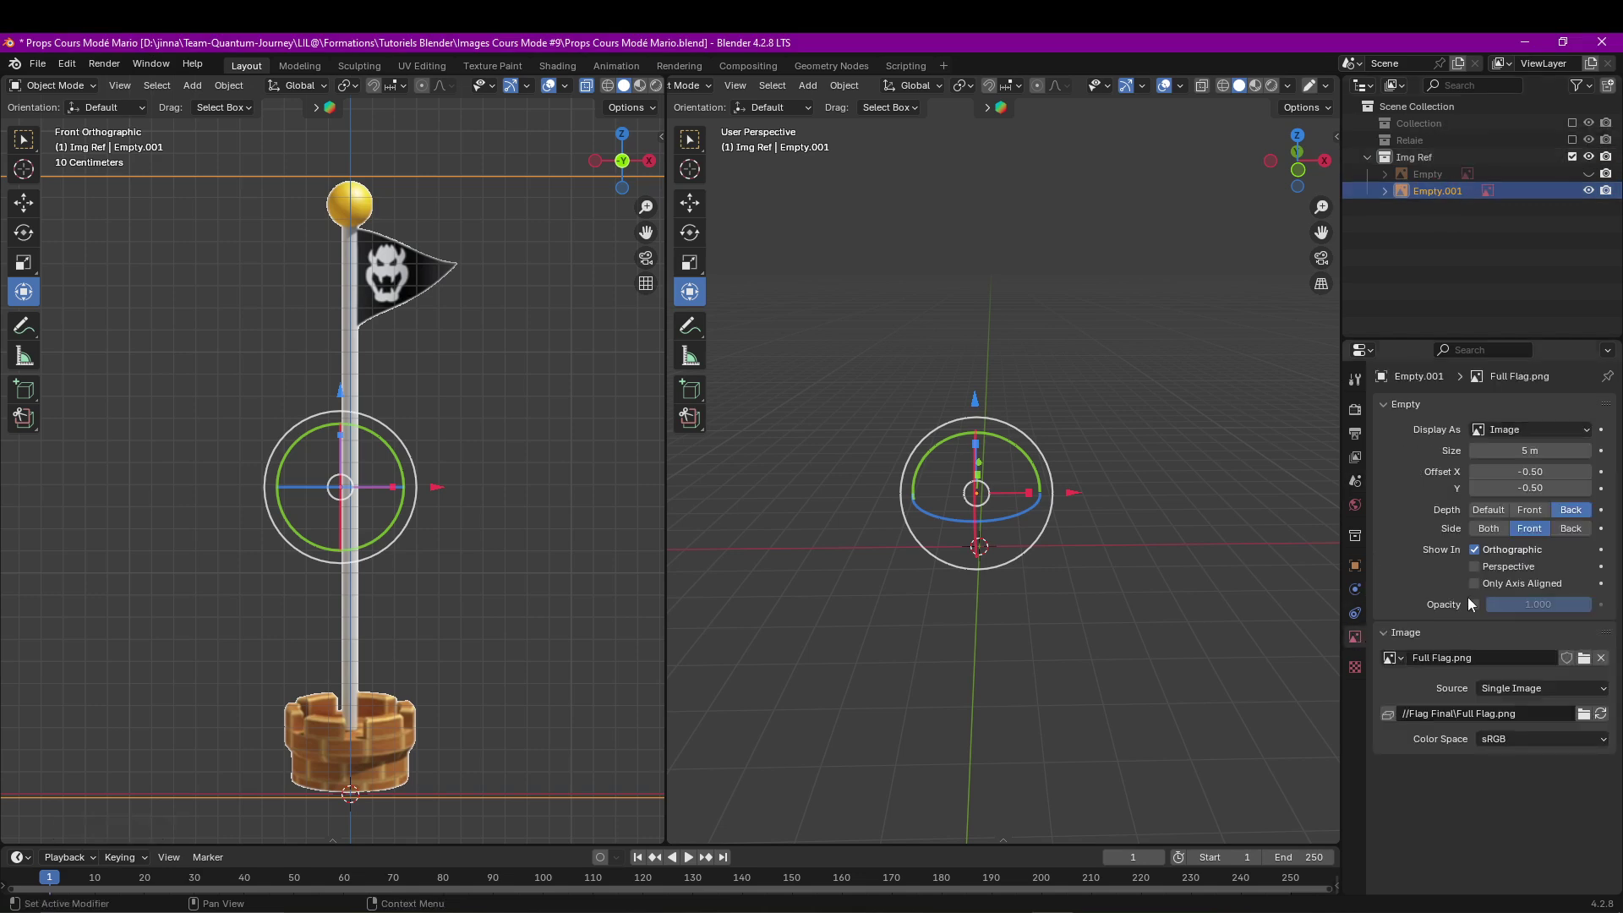
left_click(1476, 567)
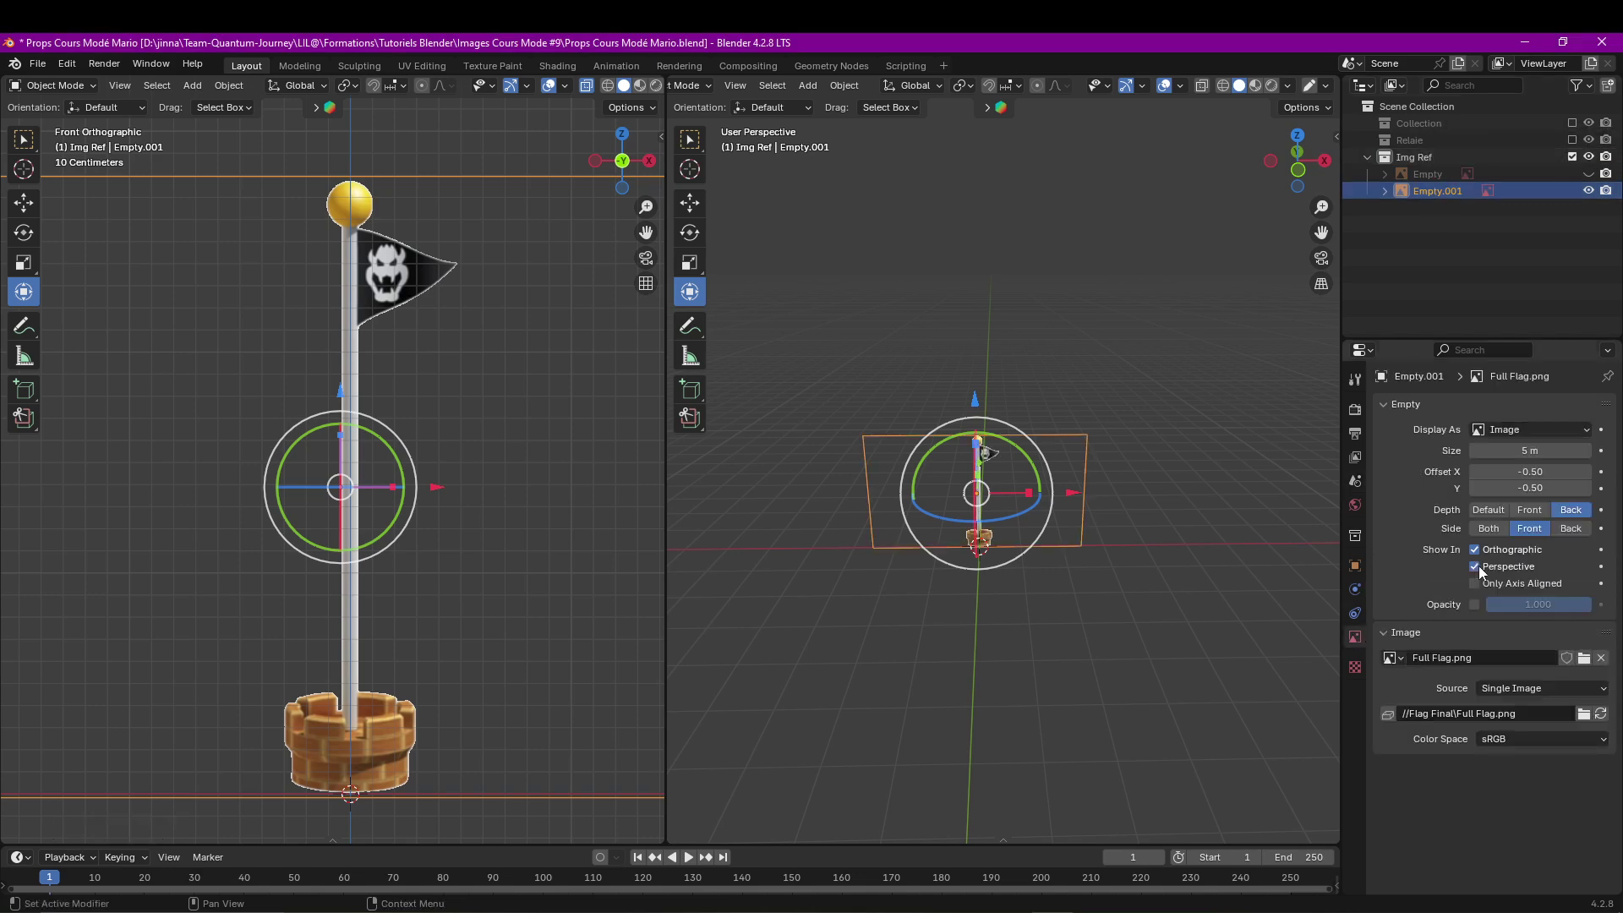
middle_click_drag(1170, 464, 1046, 457)
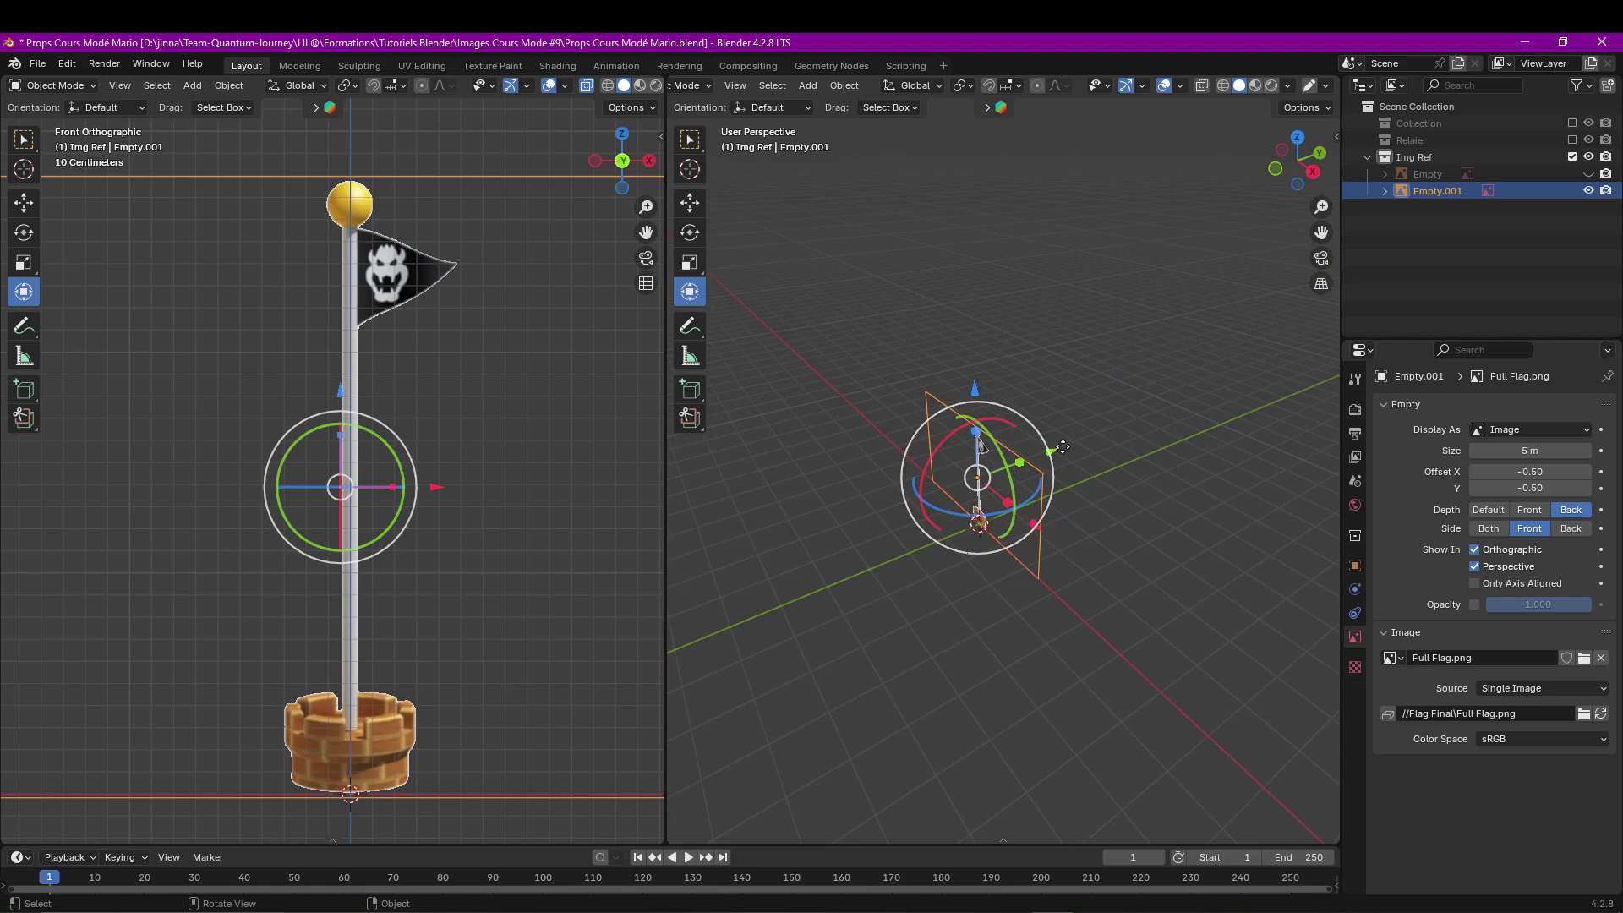
left_click_drag(1065, 446, 1122, 427)
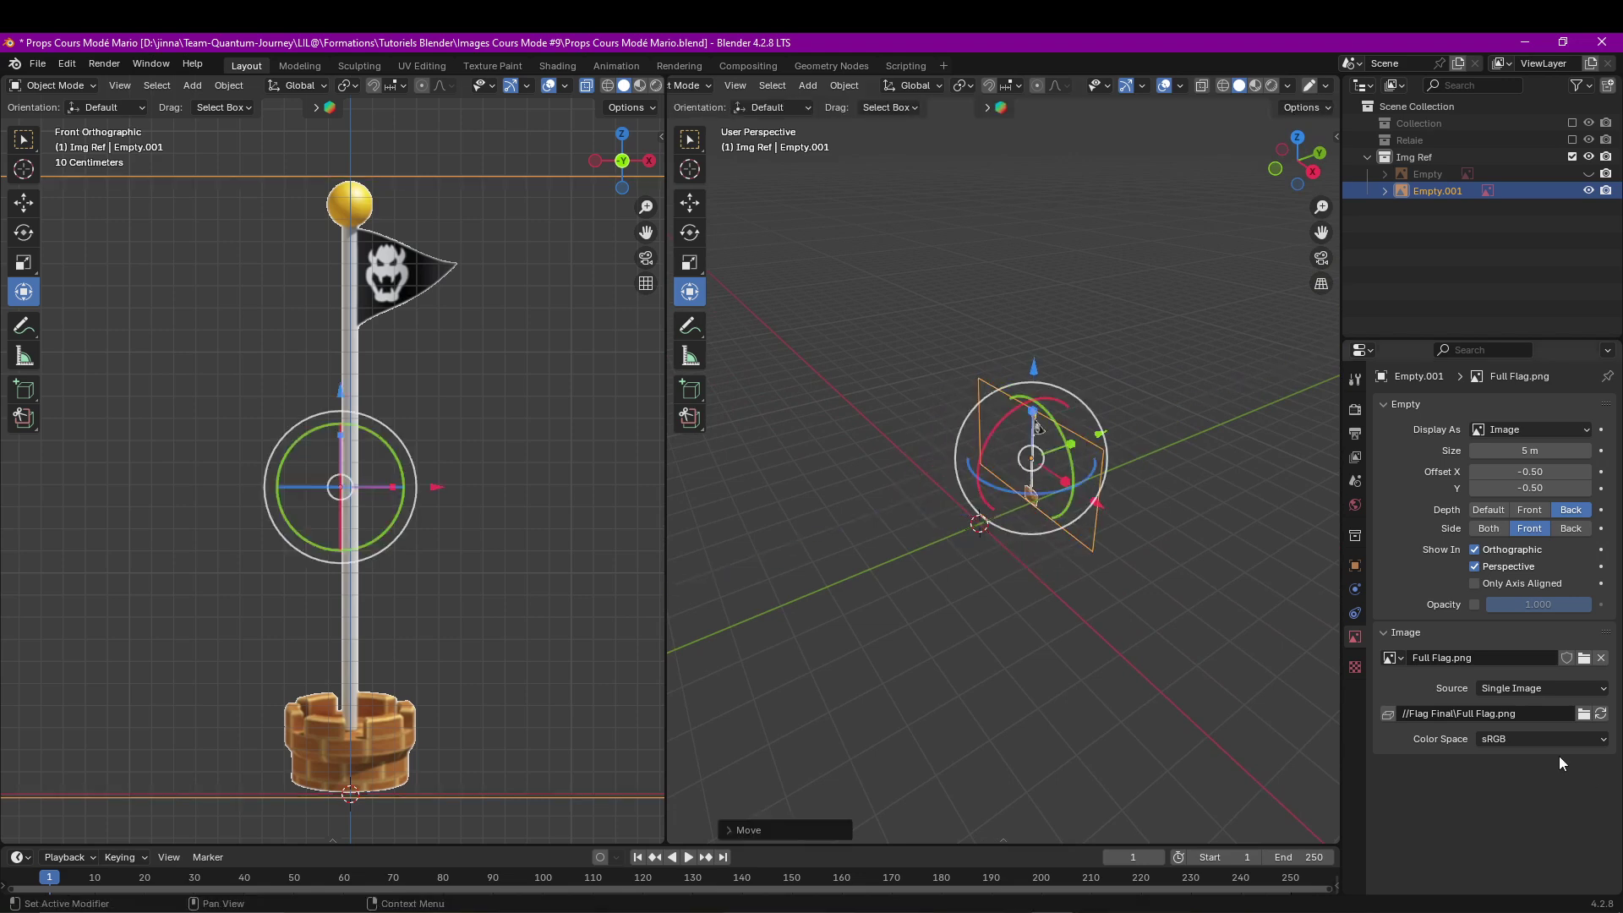
Lower the Full Flag reference's opacity to 0.299, disable its perspective display and deselect it.
left_click(1474, 605)
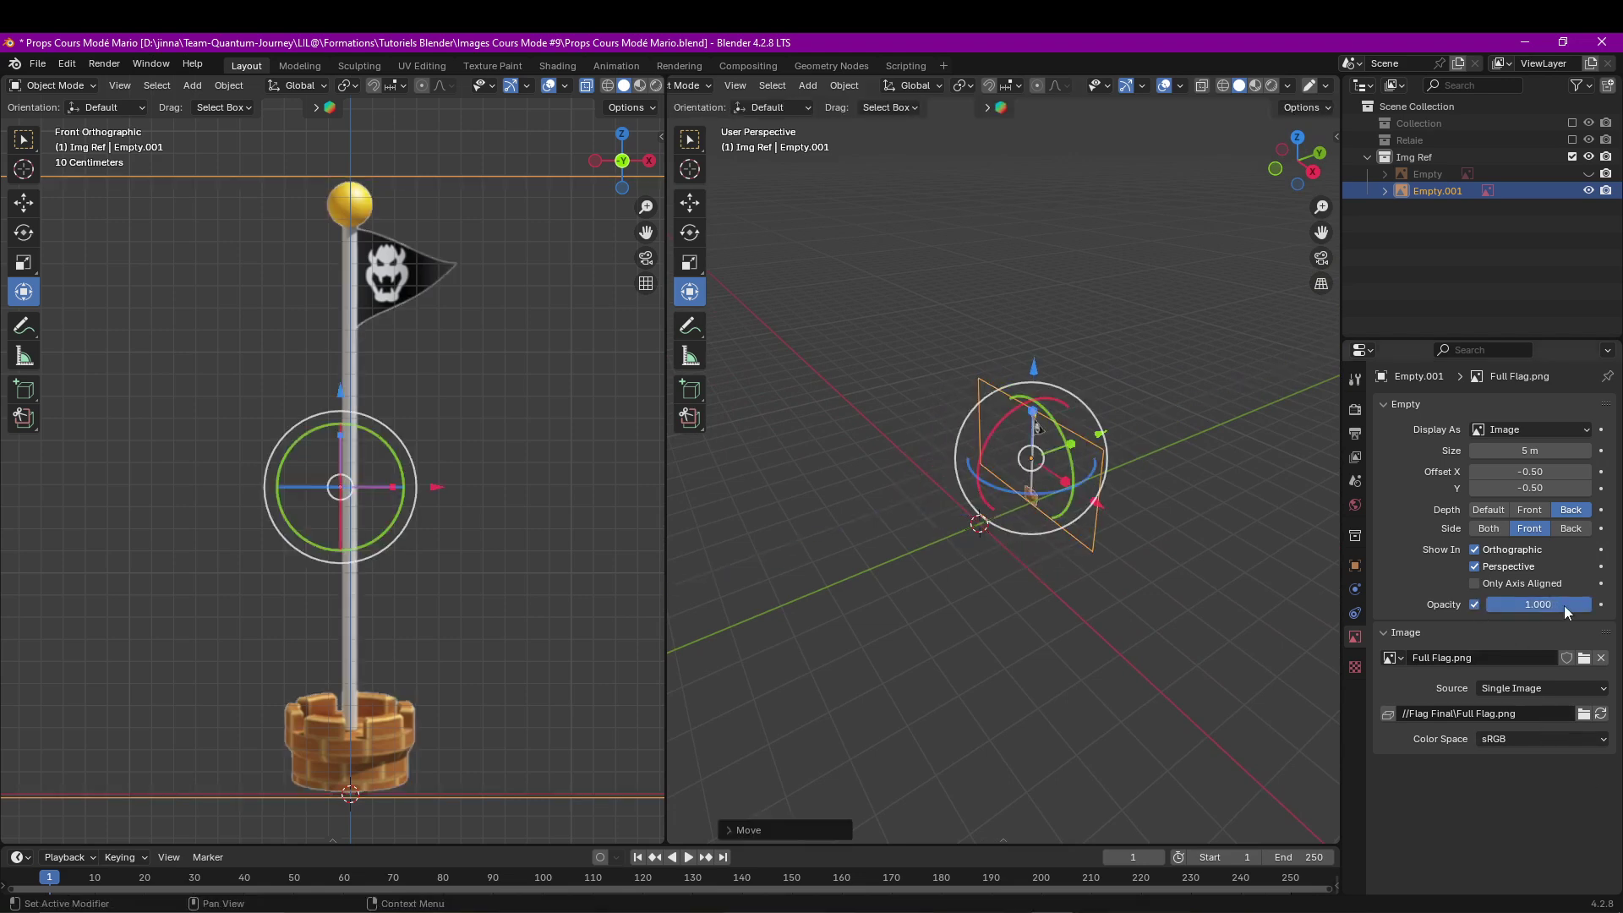
left_click_drag(1564, 605, 1485, 563)
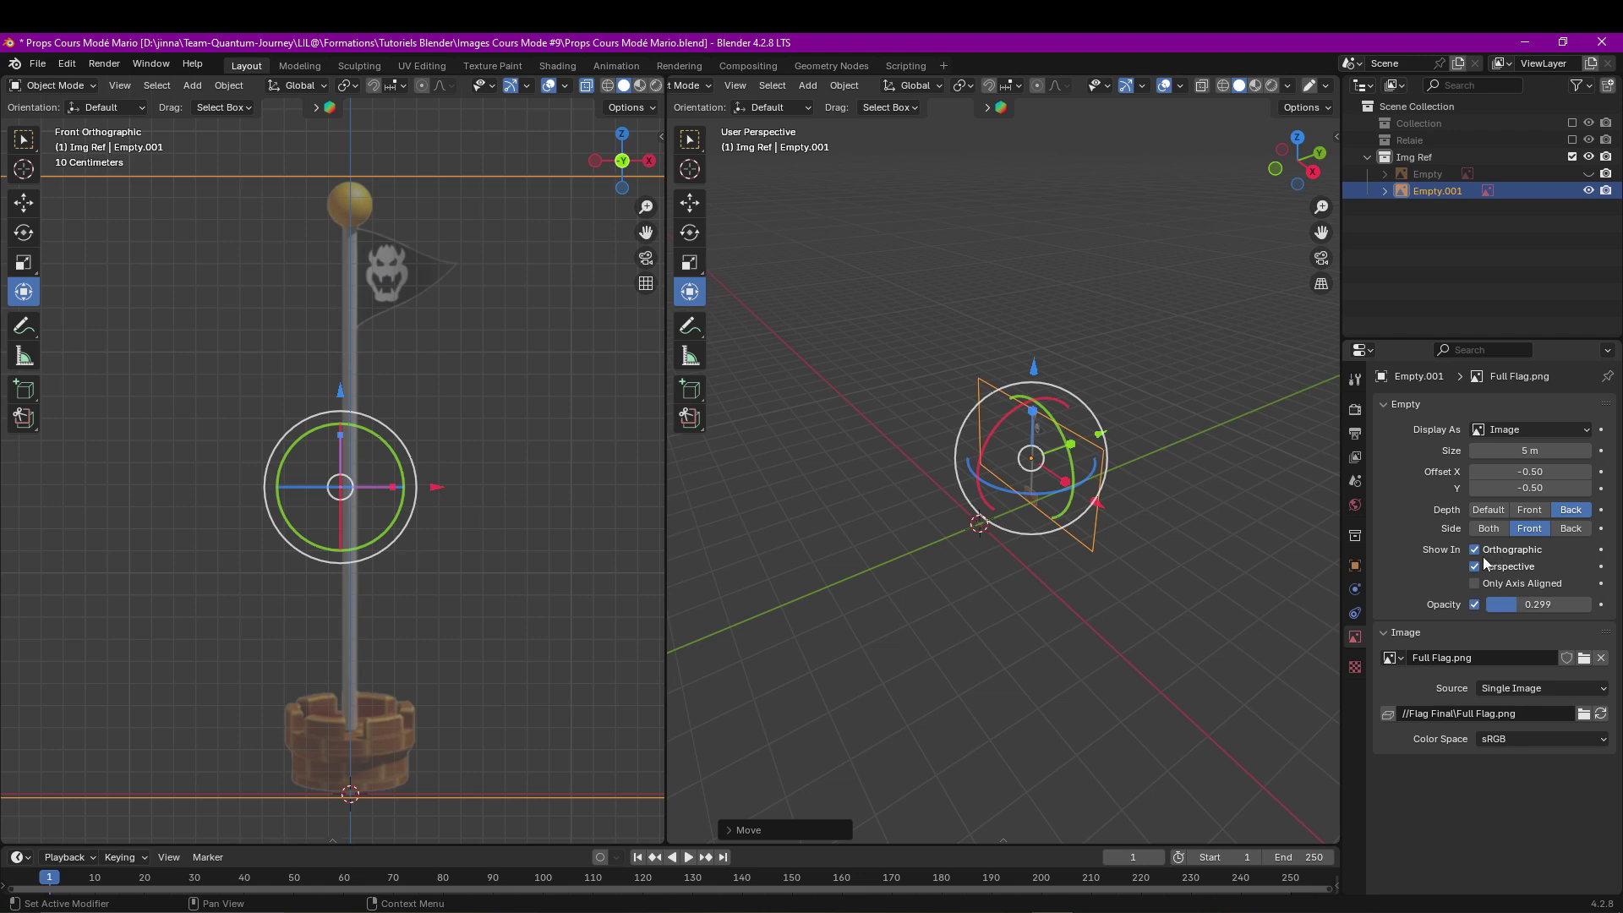
left_click(1476, 565)
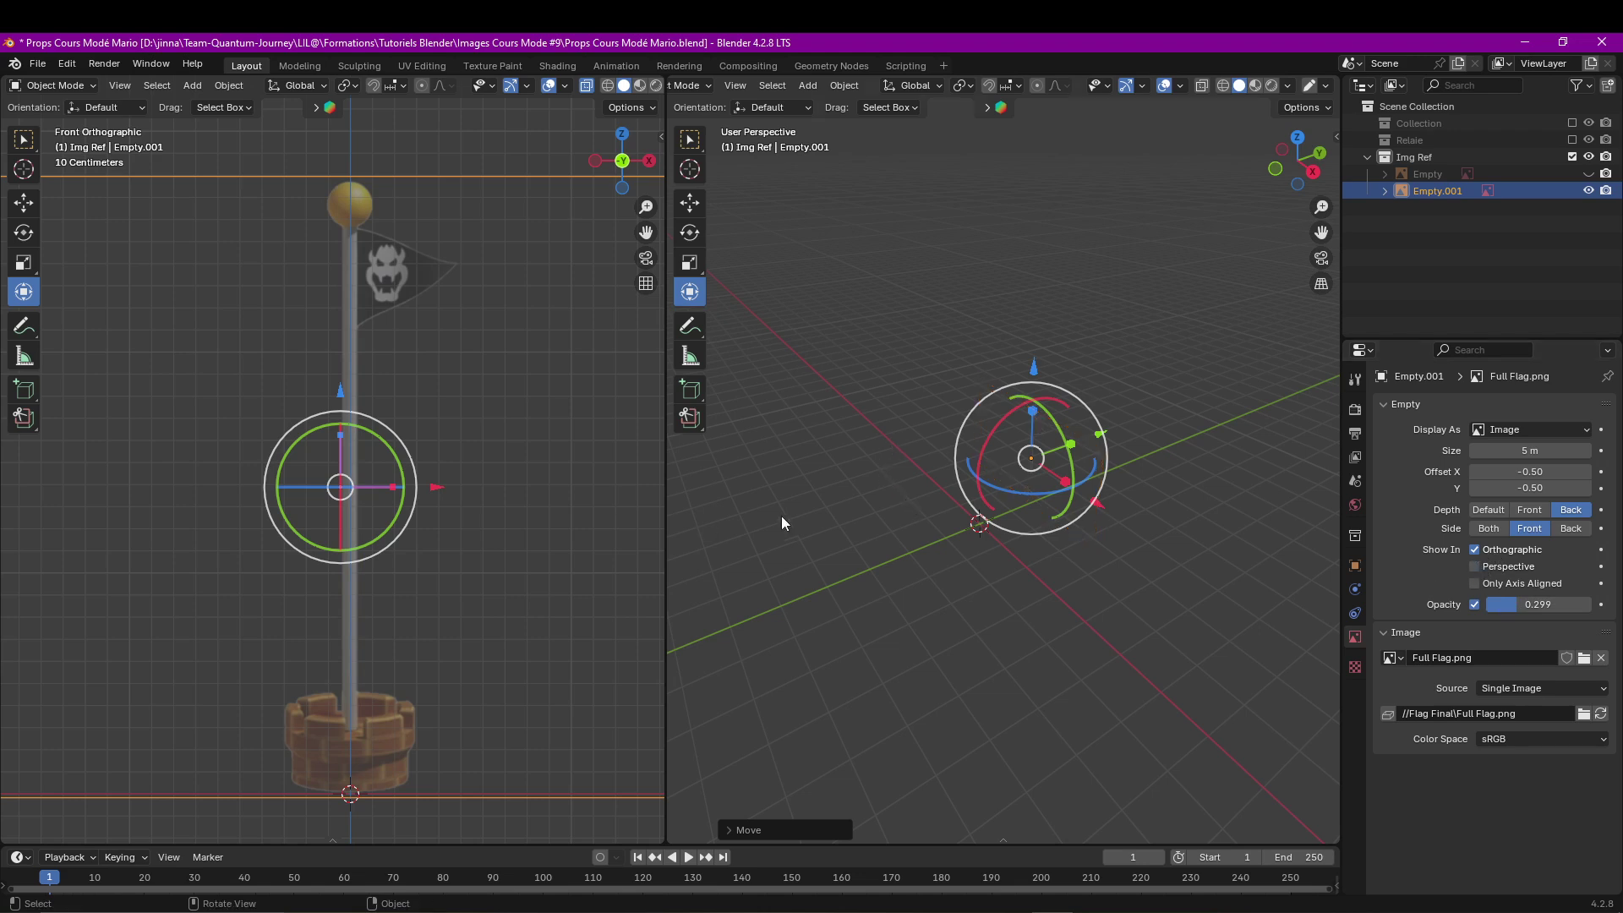
left_click(1014, 553)
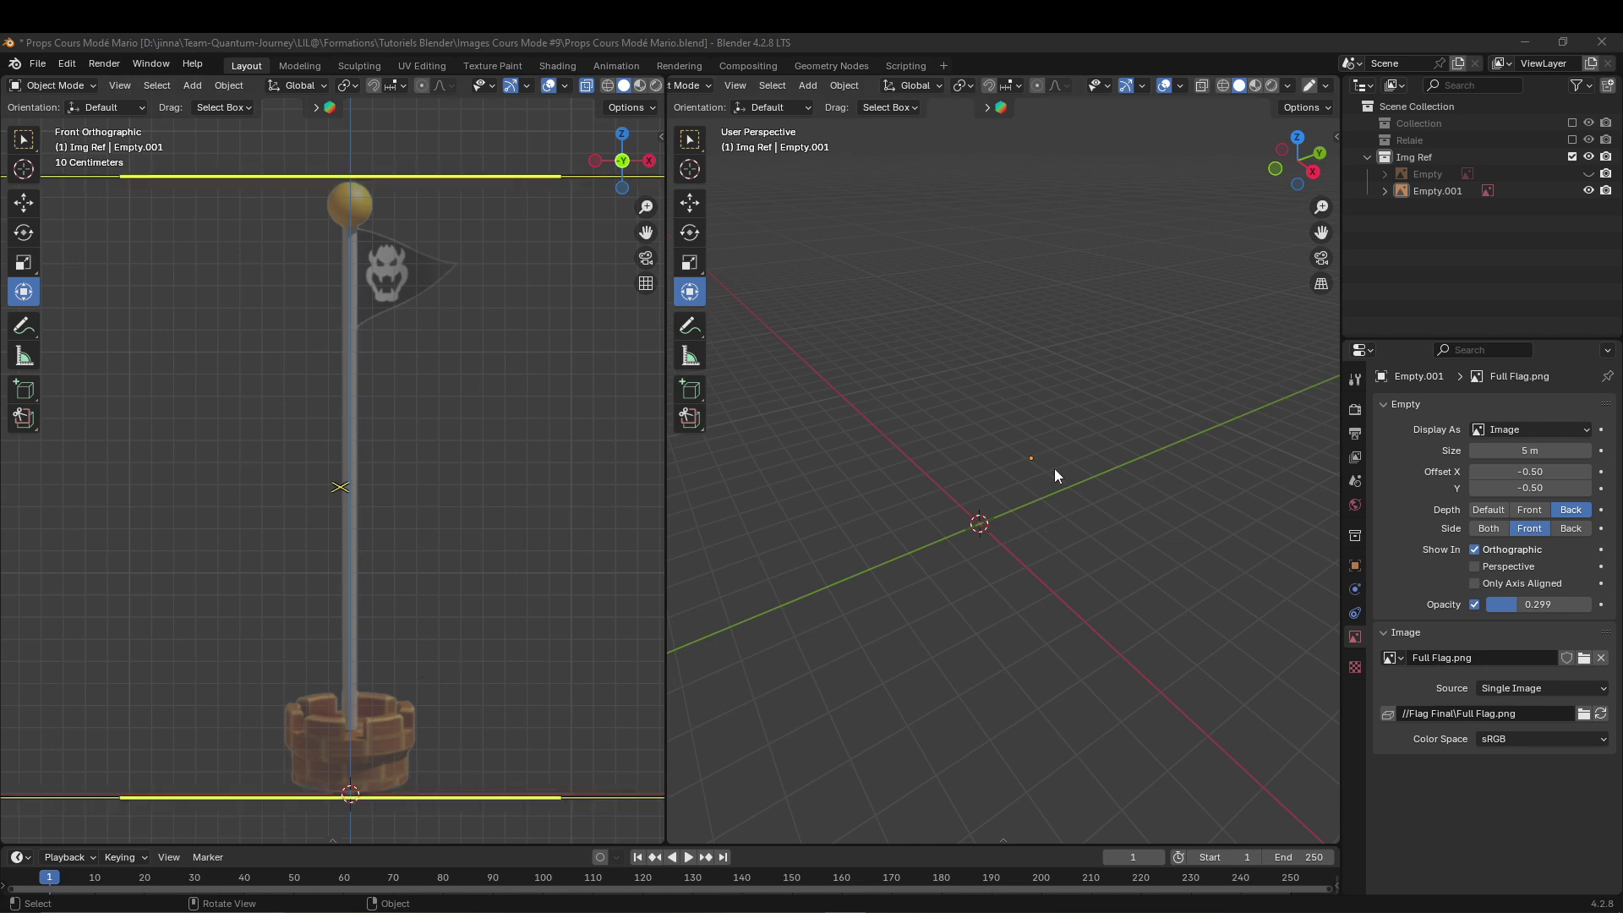
Add a cylinder at the origin with 18 vertices and its cap fill type set to Nothing.
key("shift")
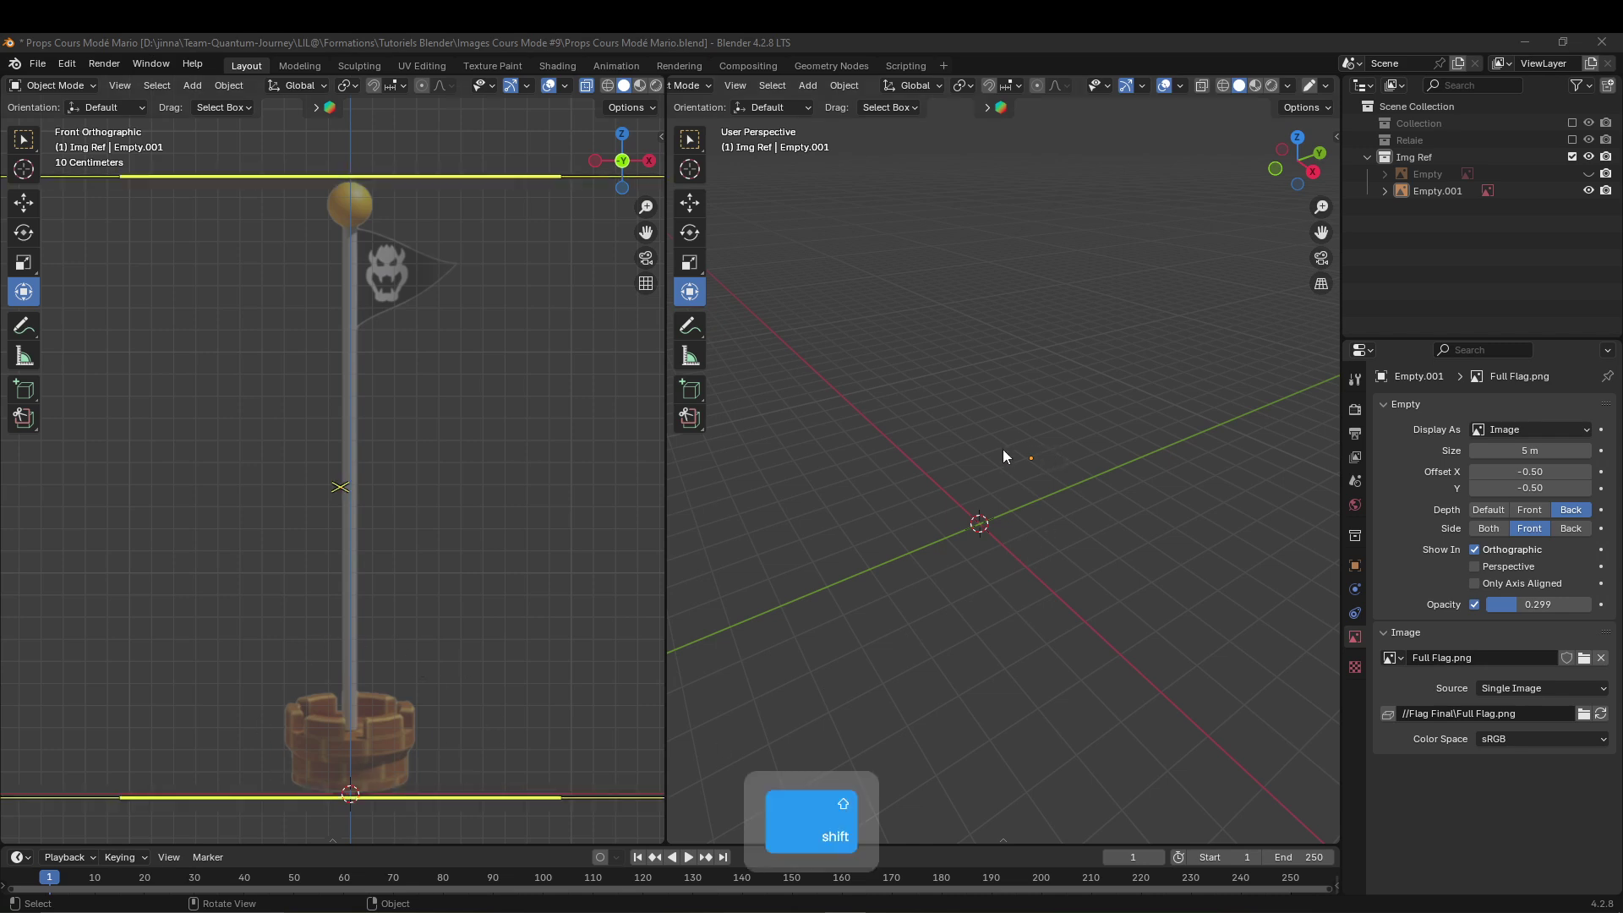
key("shift+a")
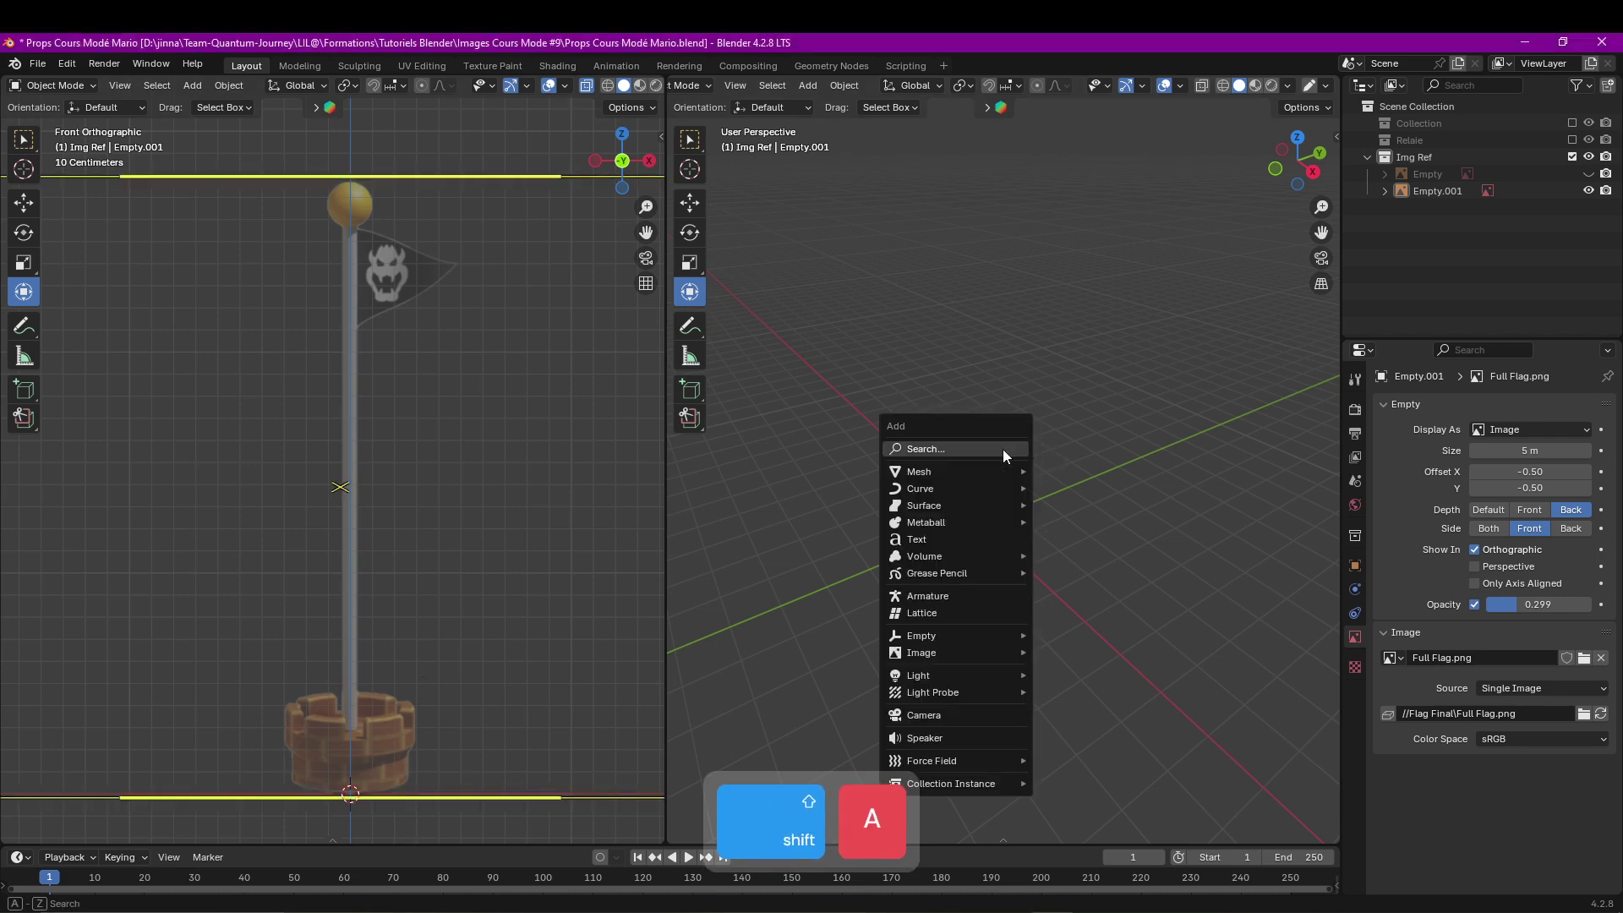
mouse_move(996, 465)
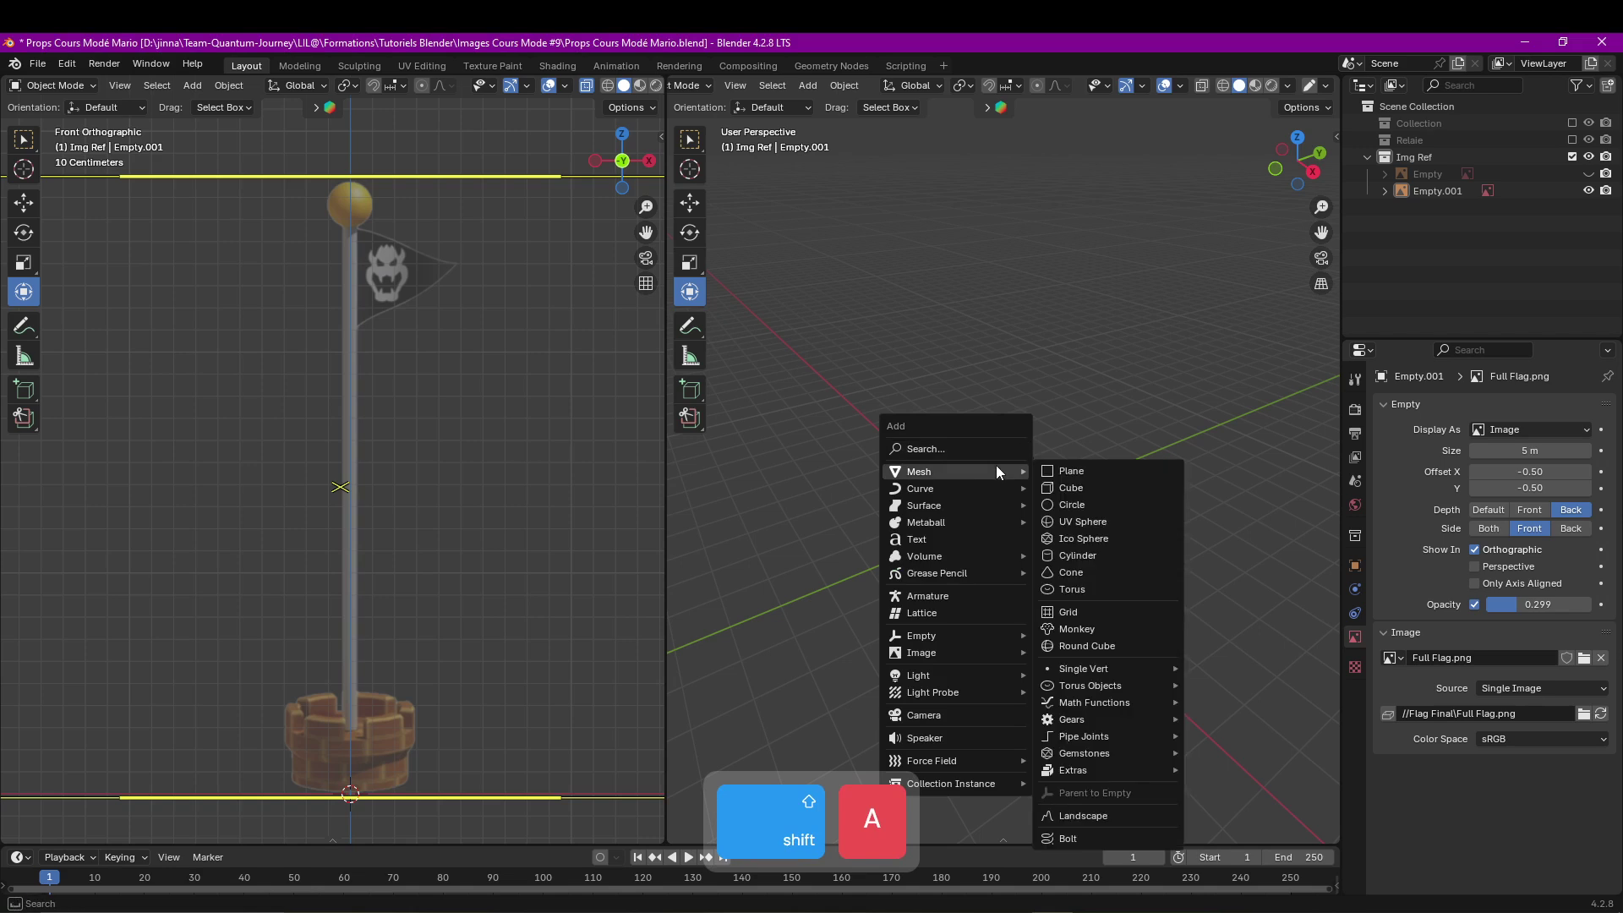
left_click(1103, 554)
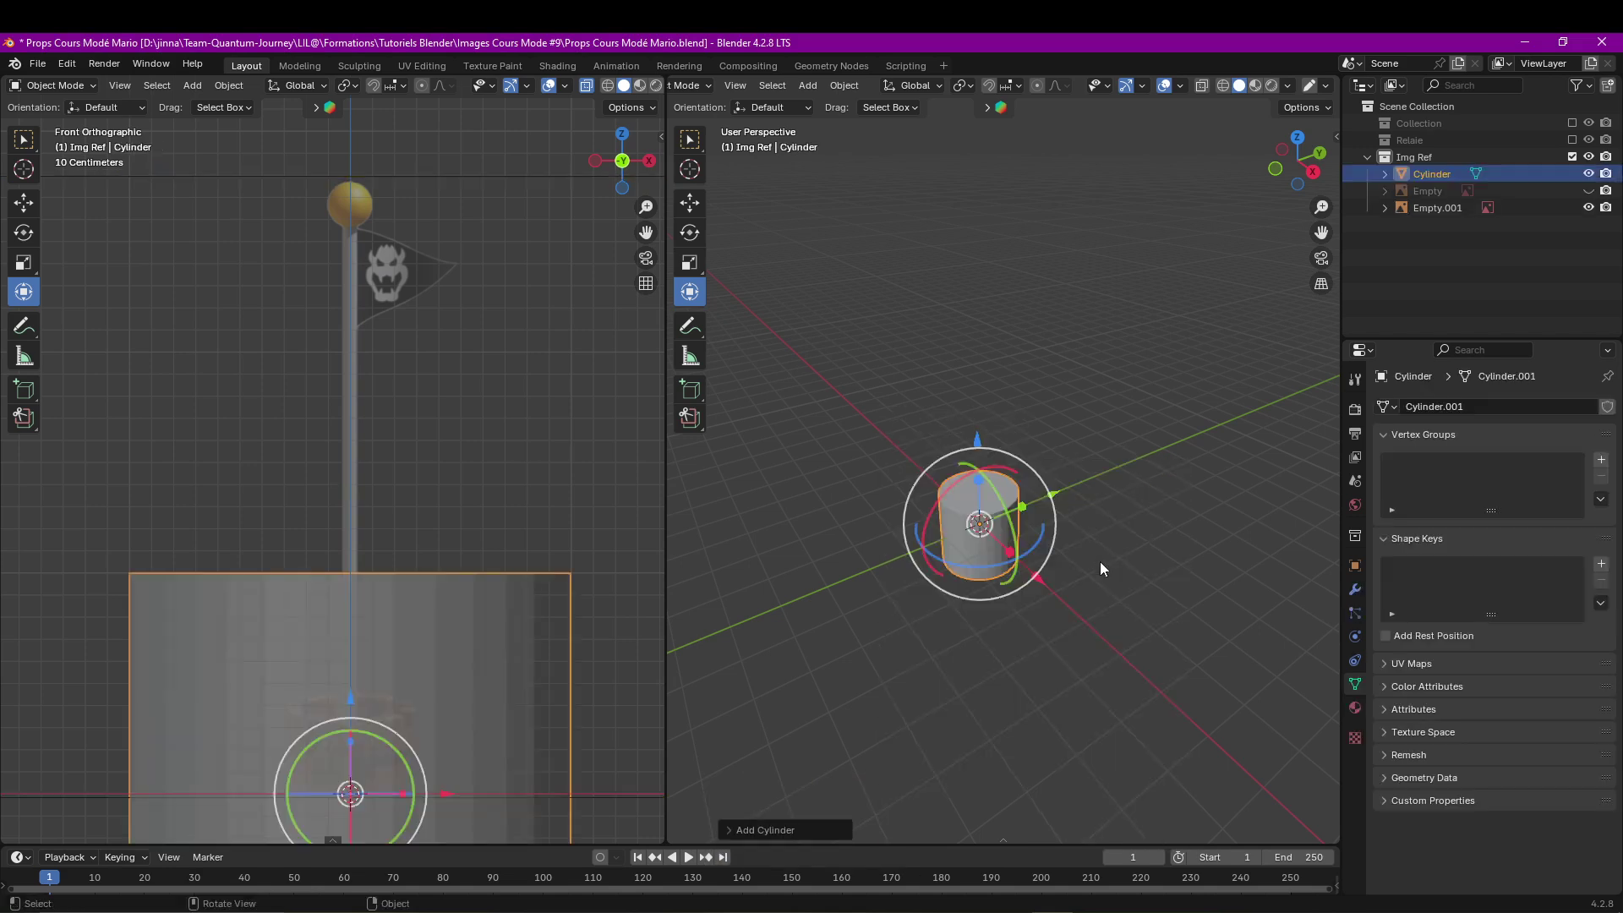
left_click(763, 832)
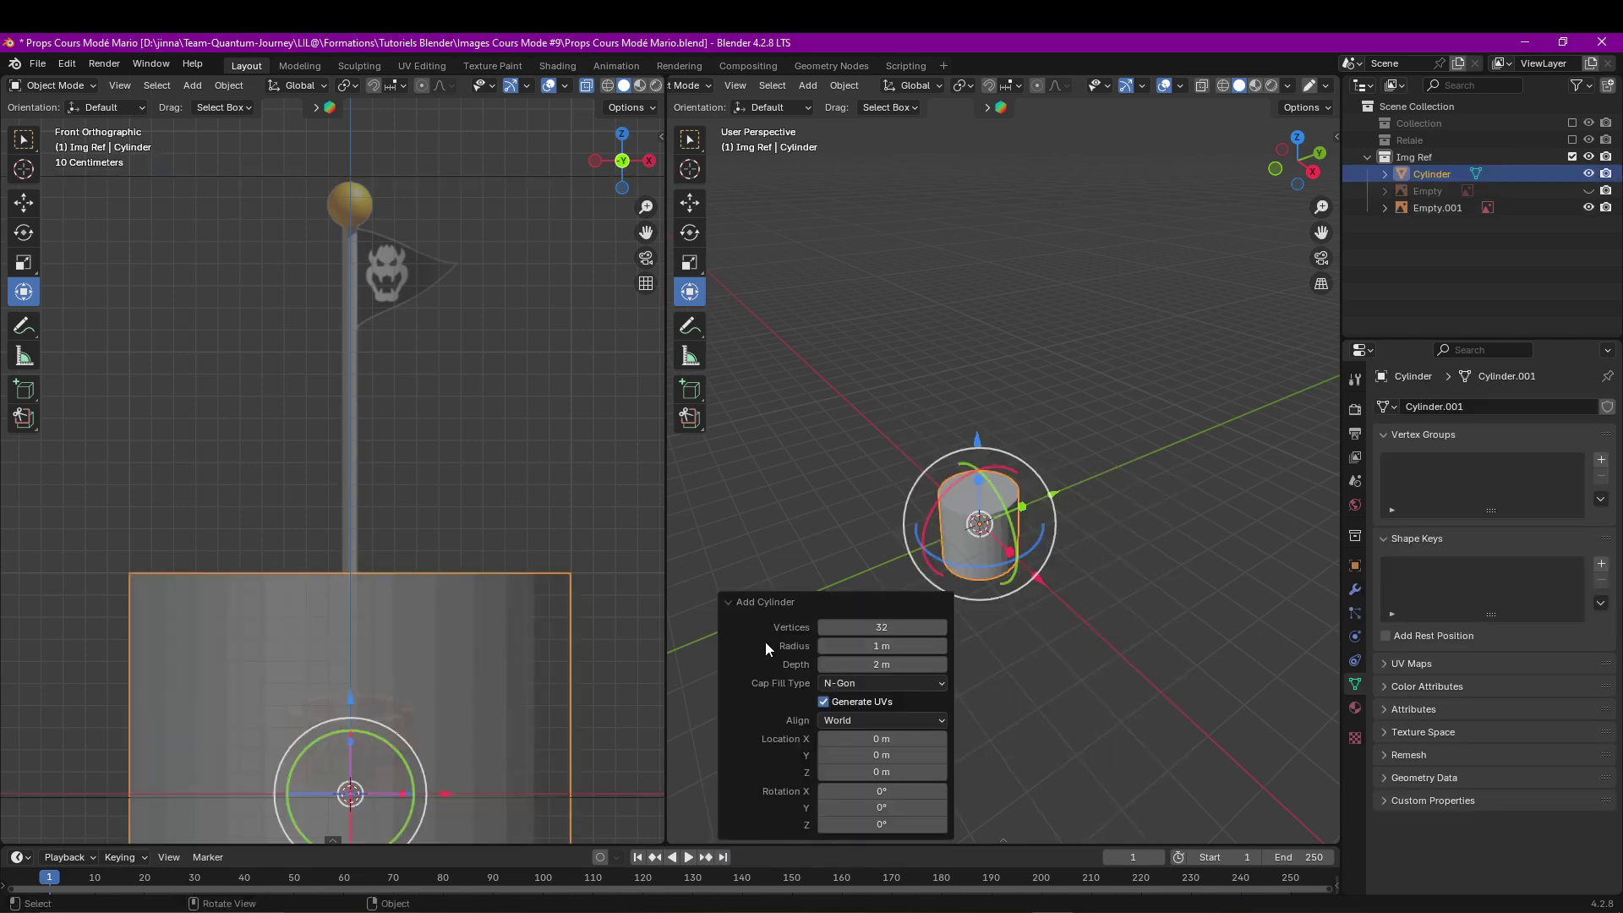
left_click(874, 628)
type("18")
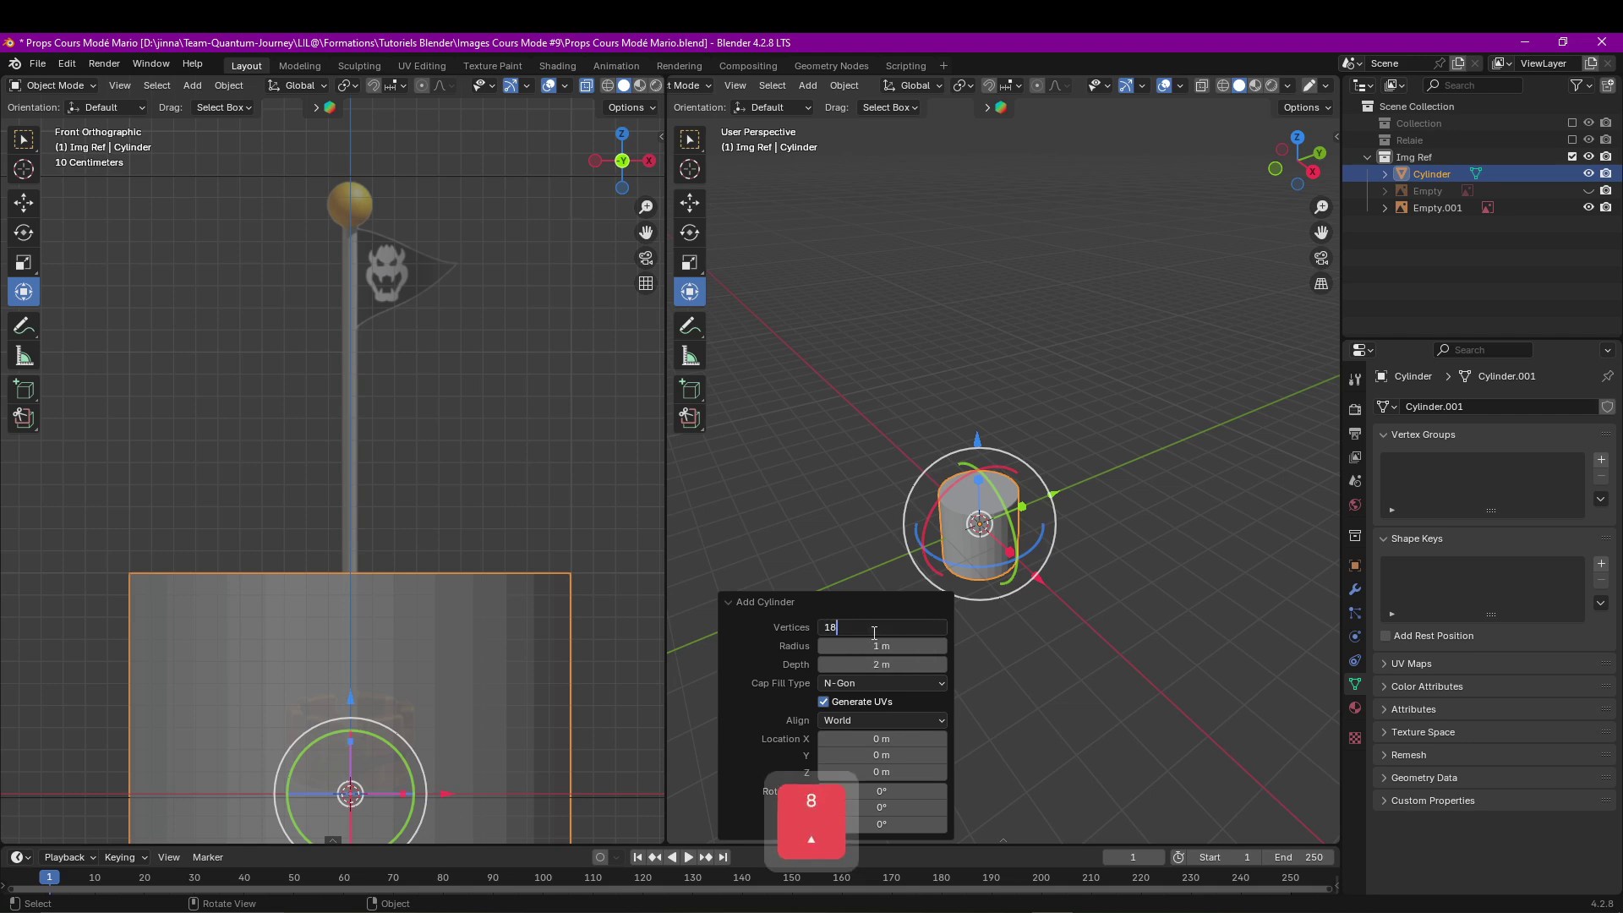
left_click(862, 682)
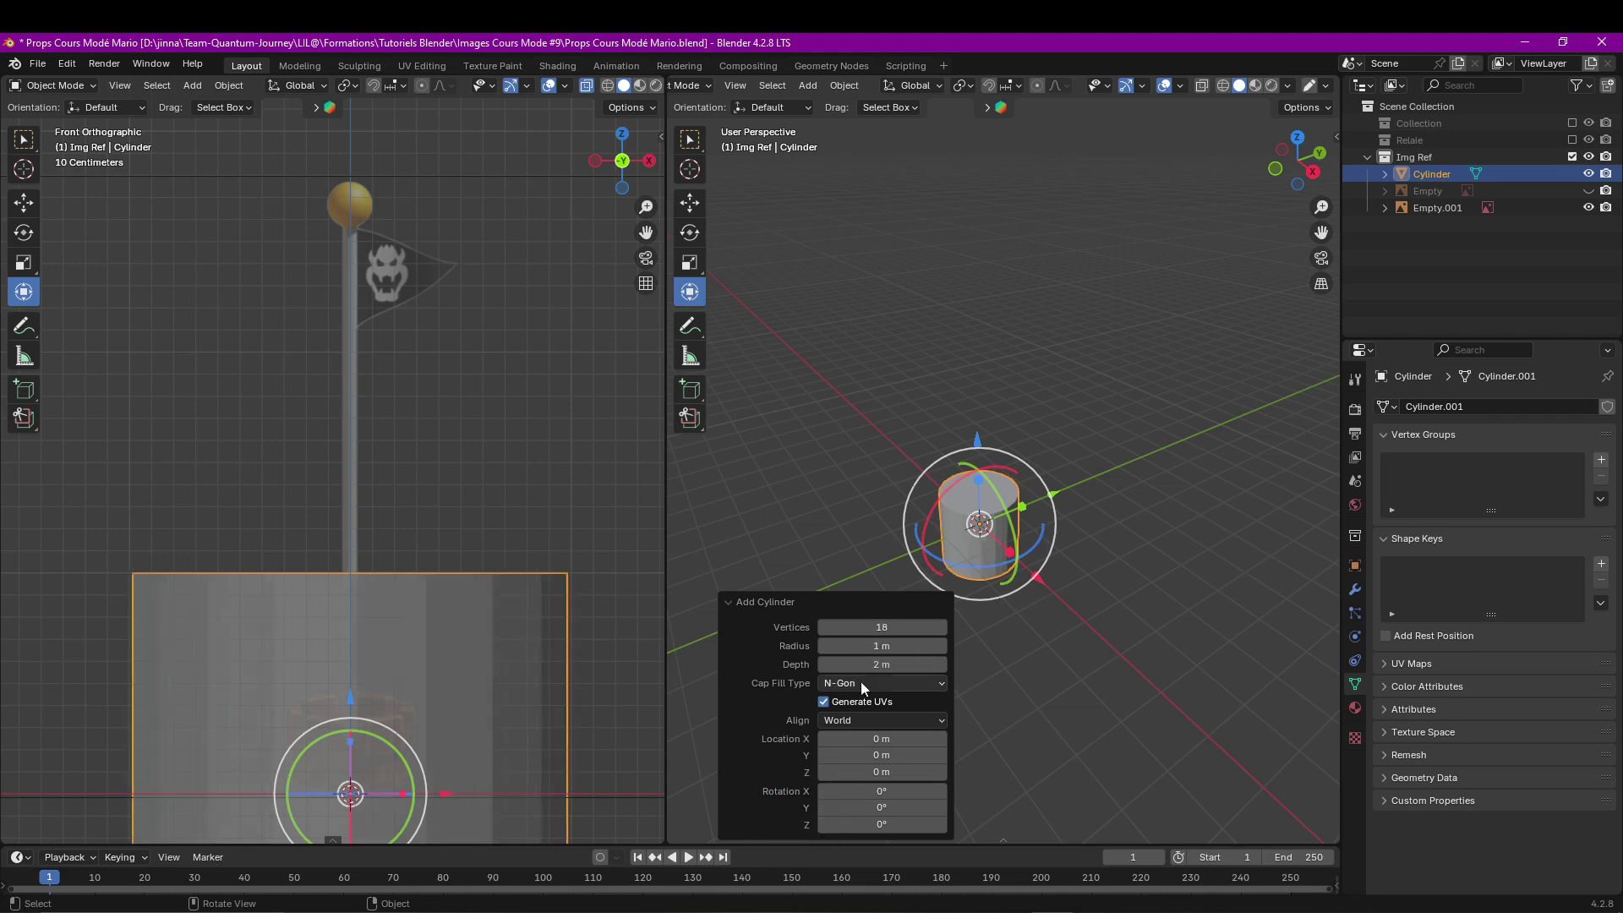
left_click(861, 683)
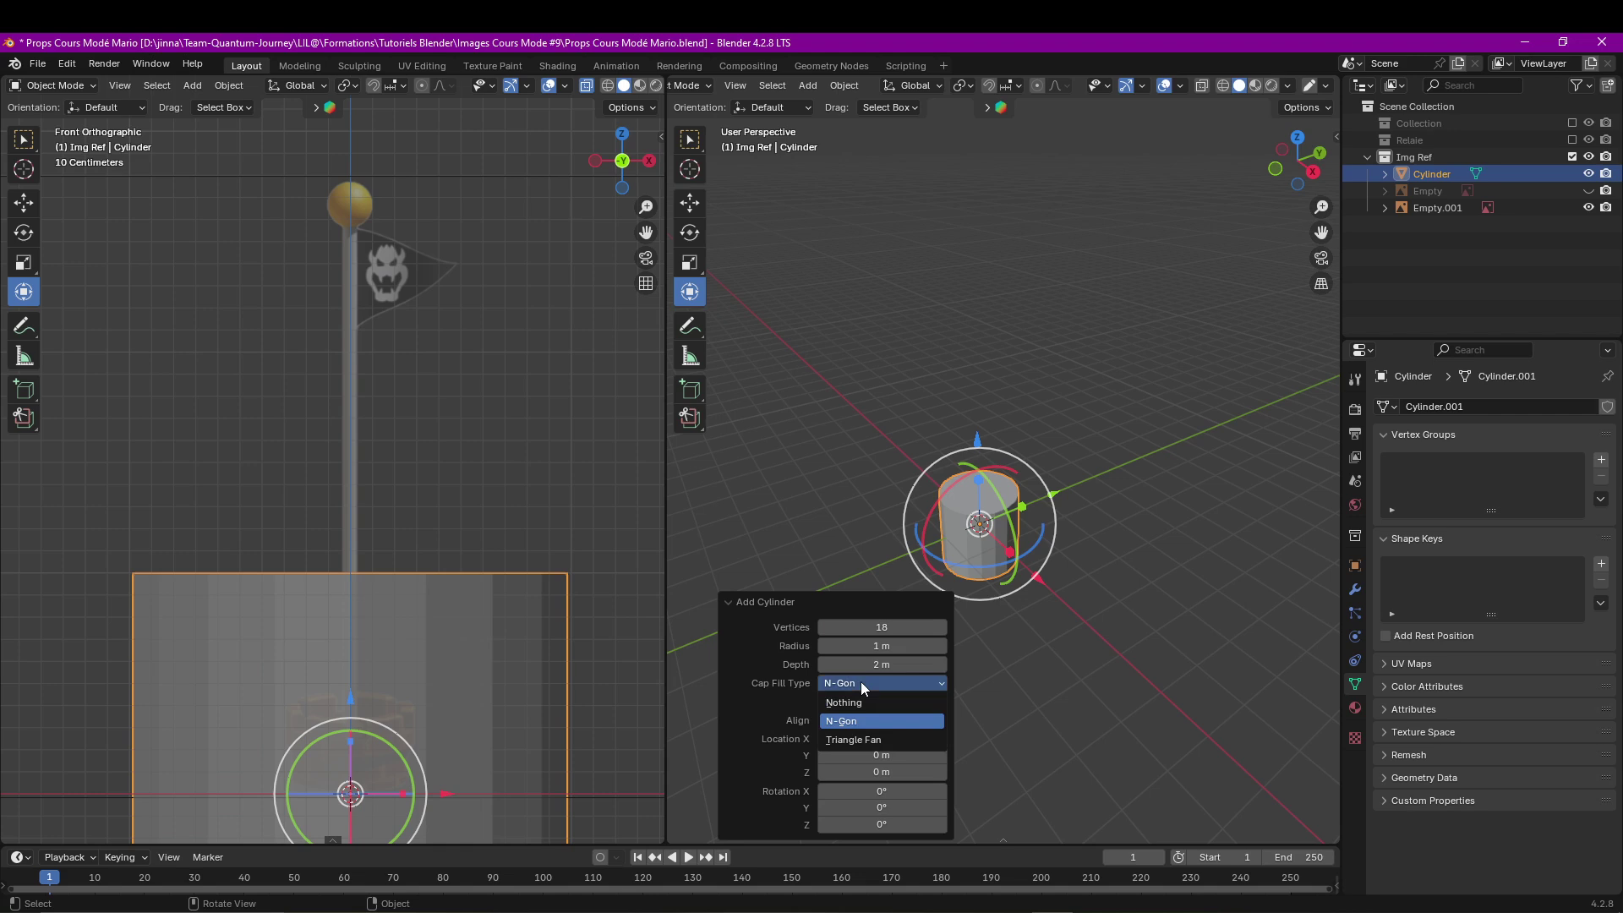
left_click(861, 705)
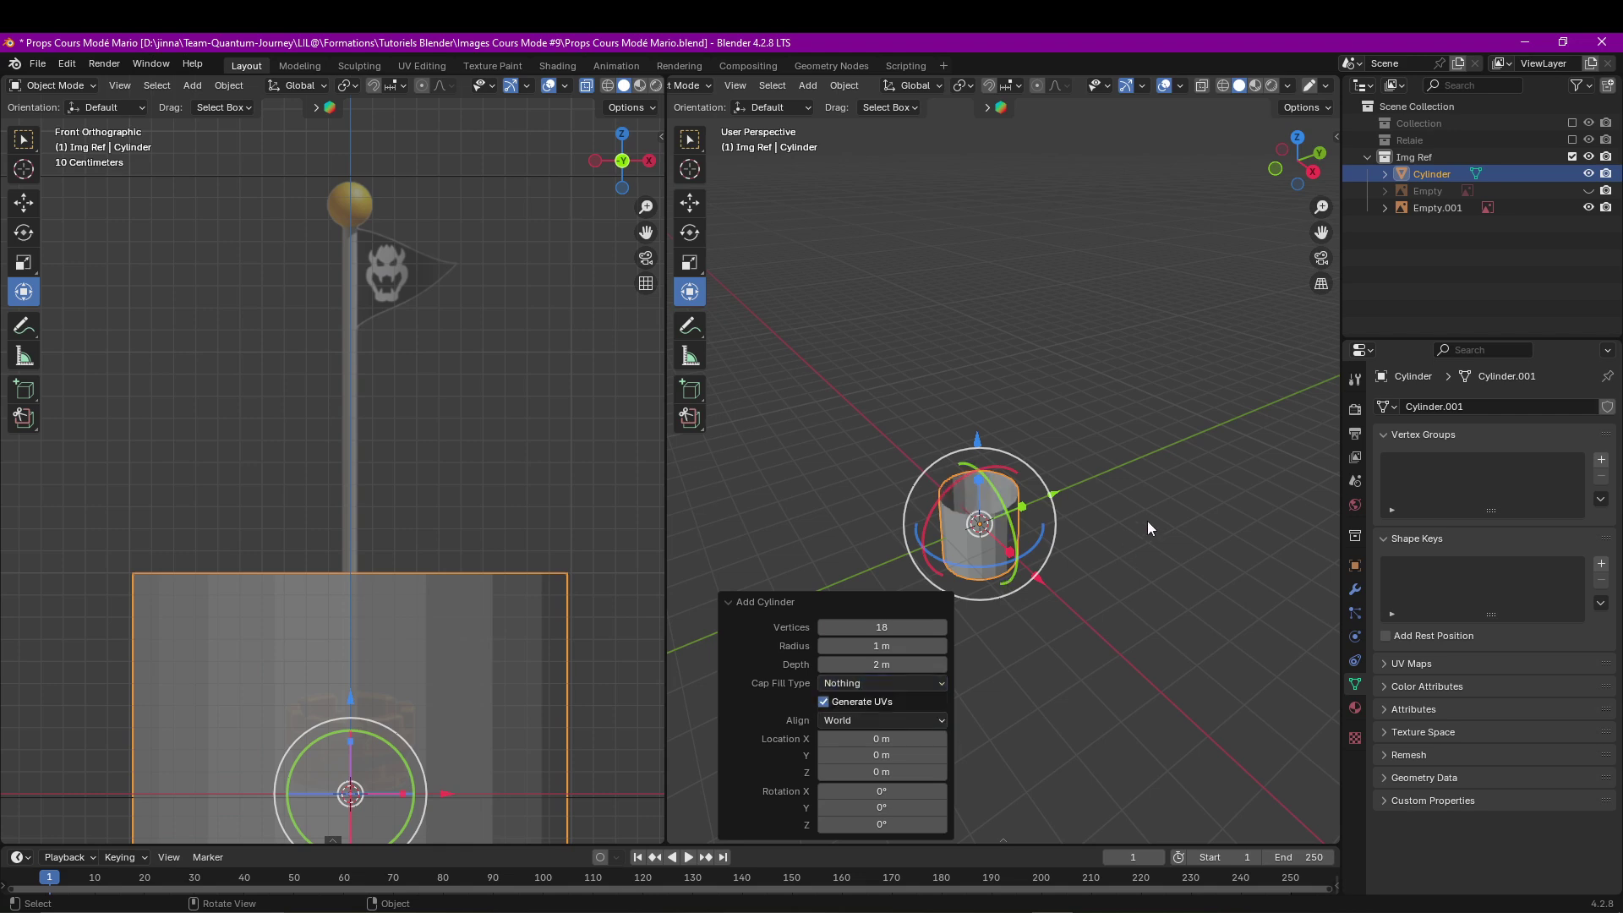
Scale the cylinder's mesh down to the width of the tower's lower section and raise it so its base rests on the X axis.
scroll(1001, 515, "up", 1)
middle_click_drag(975, 481, 978, 556)
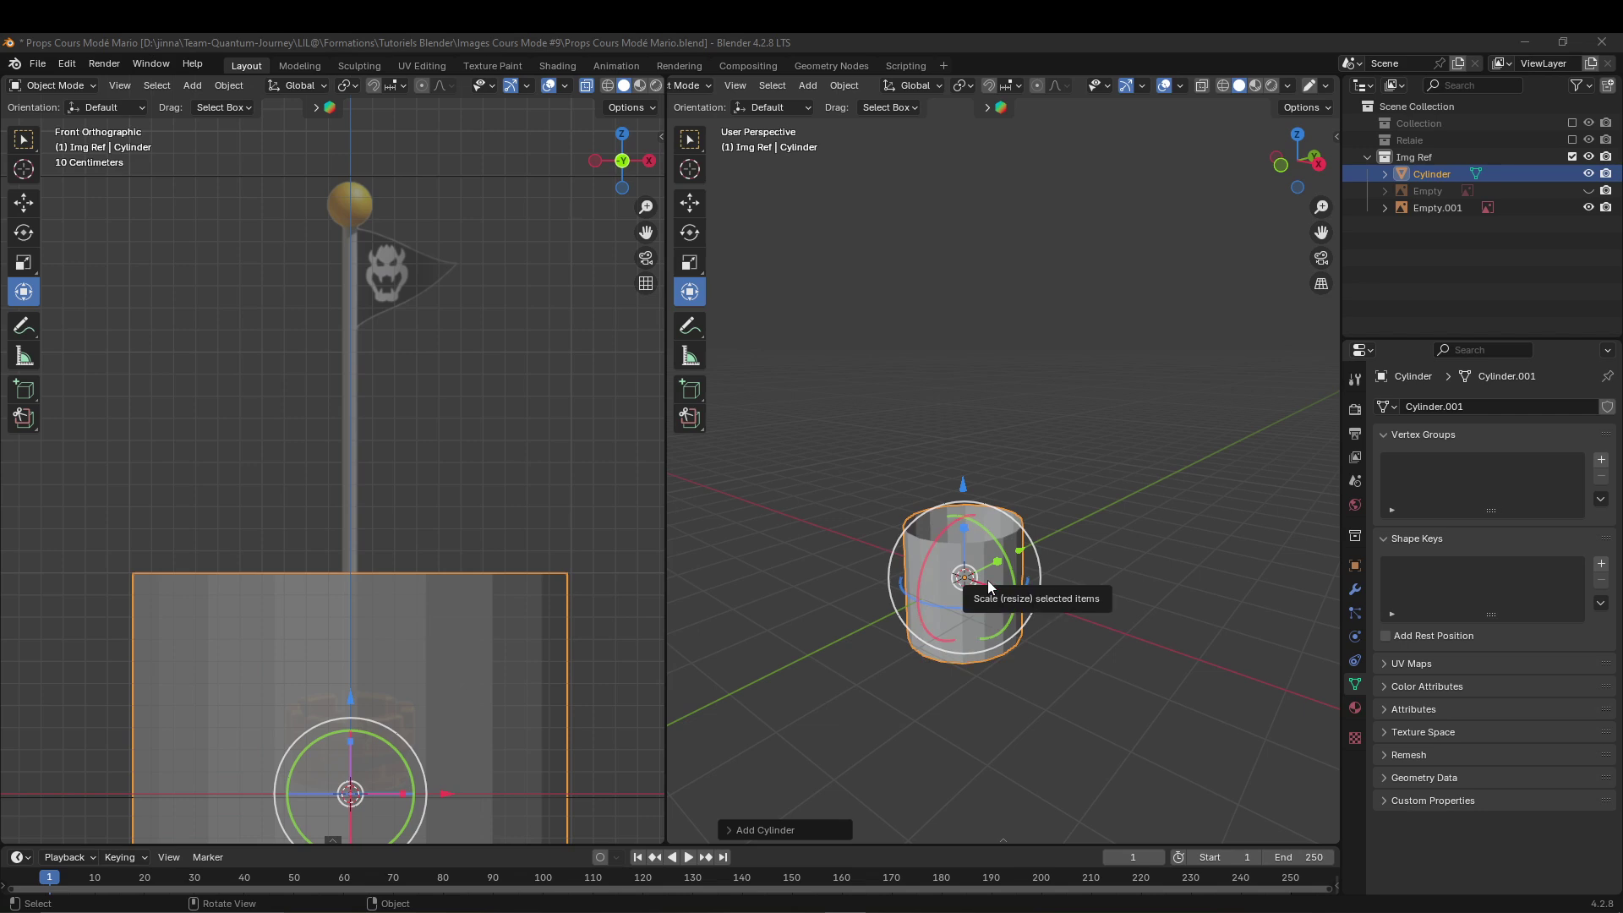
key("Tab")
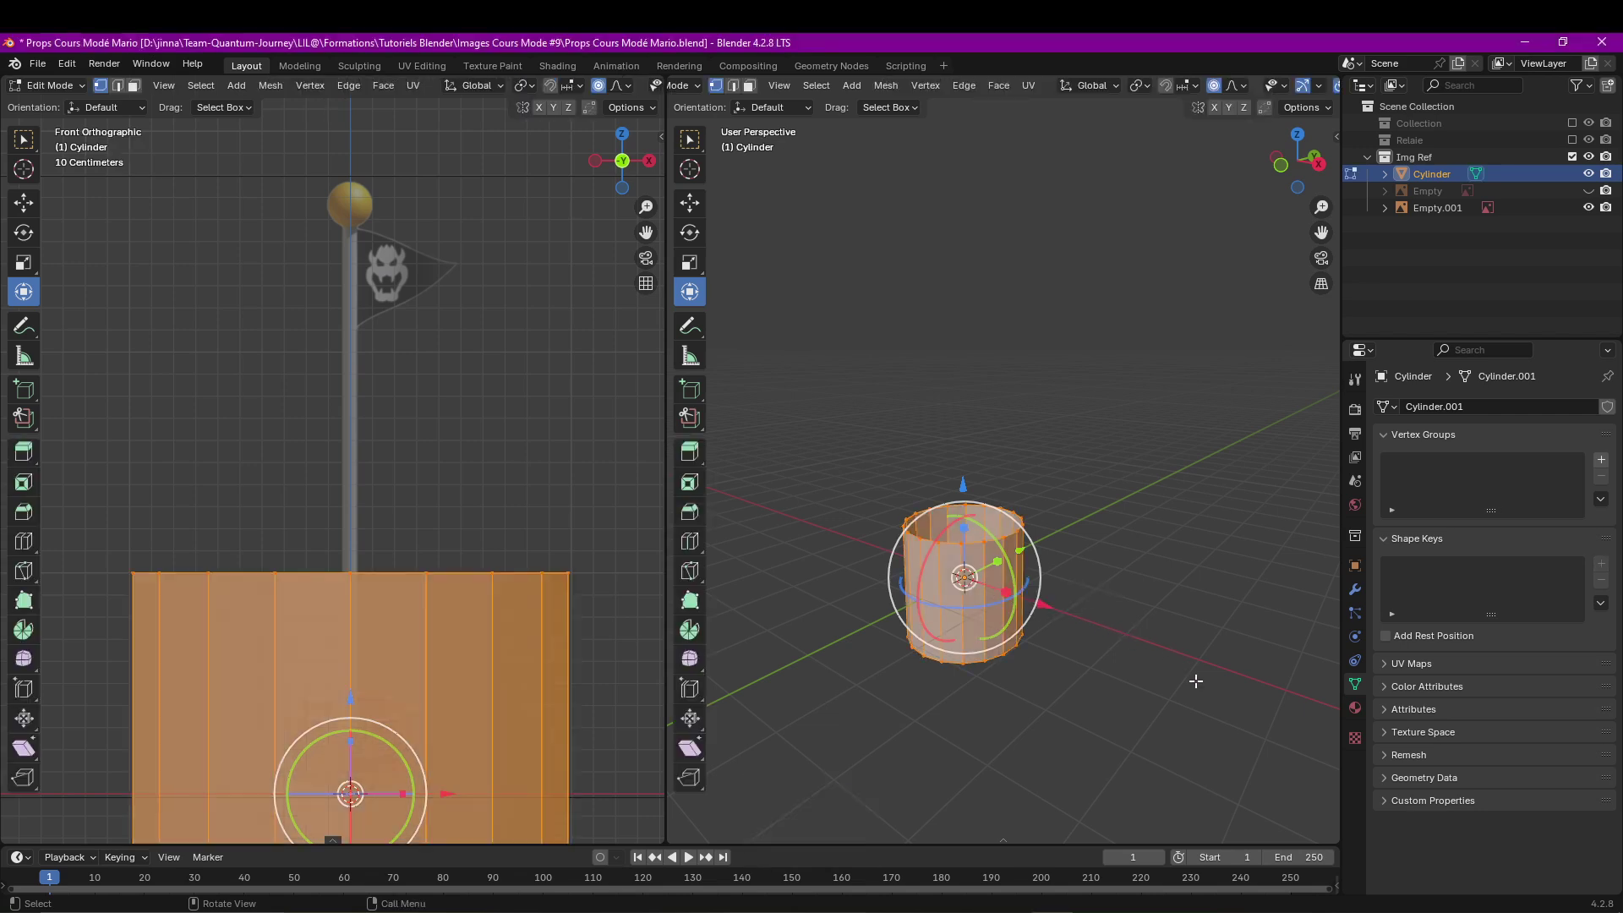
key("s")
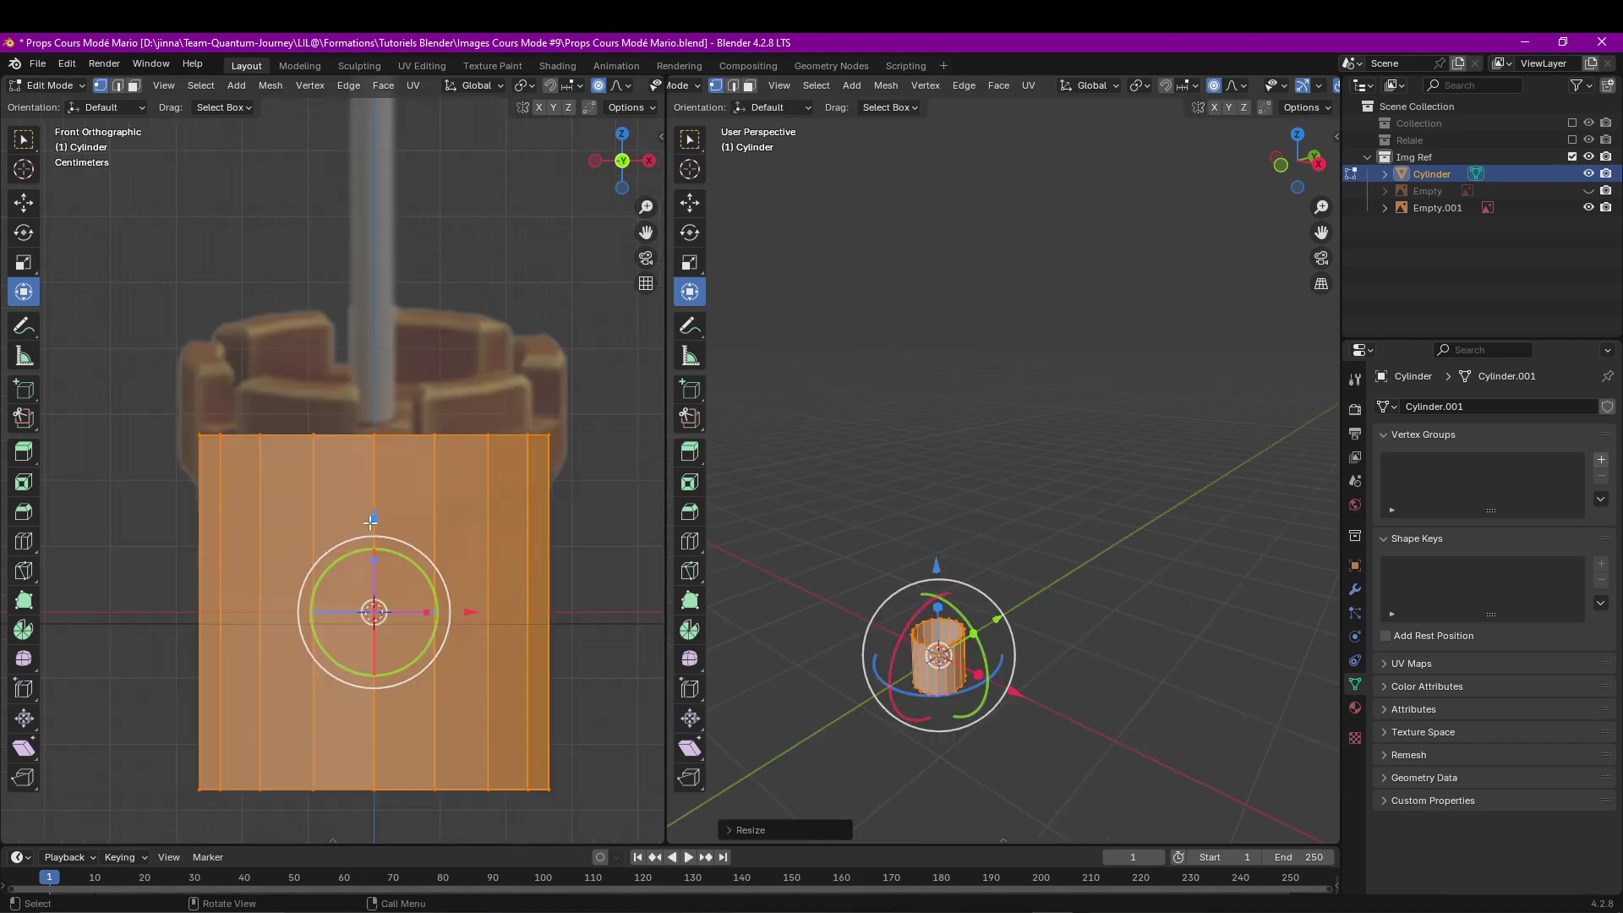
left_click_drag(372, 505, 372, 324)
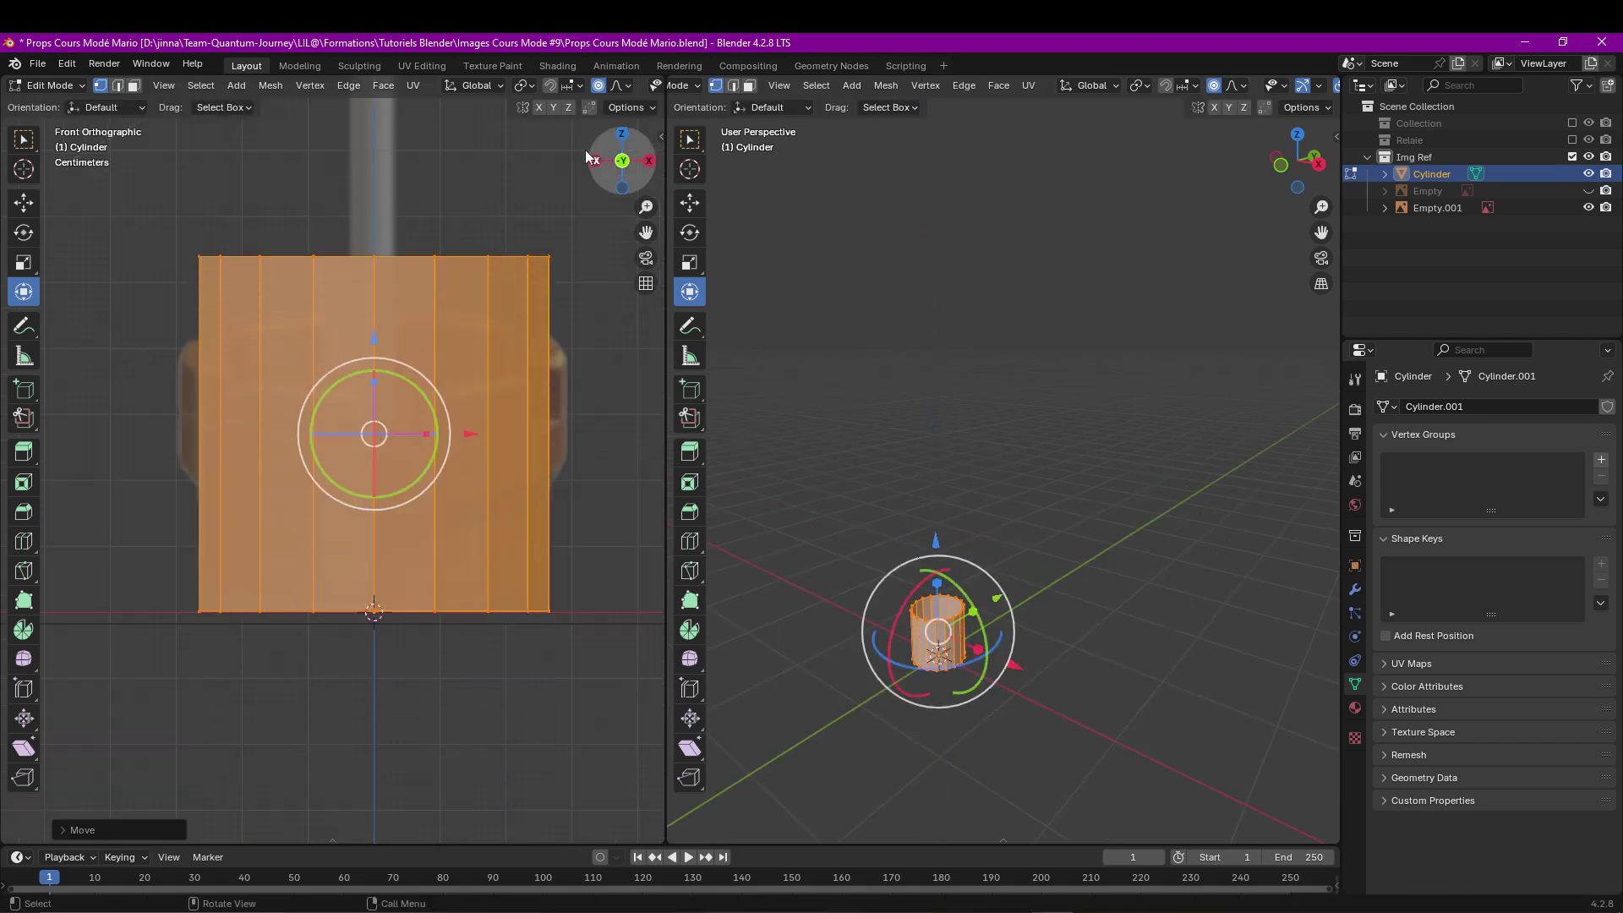
Turn off proportional editing and lower the cylinder's top ring to the upper end of the tower's narrow lower section.
left_click_drag(121, 220, 618, 320)
left_click_drag(378, 158, 356, 260)
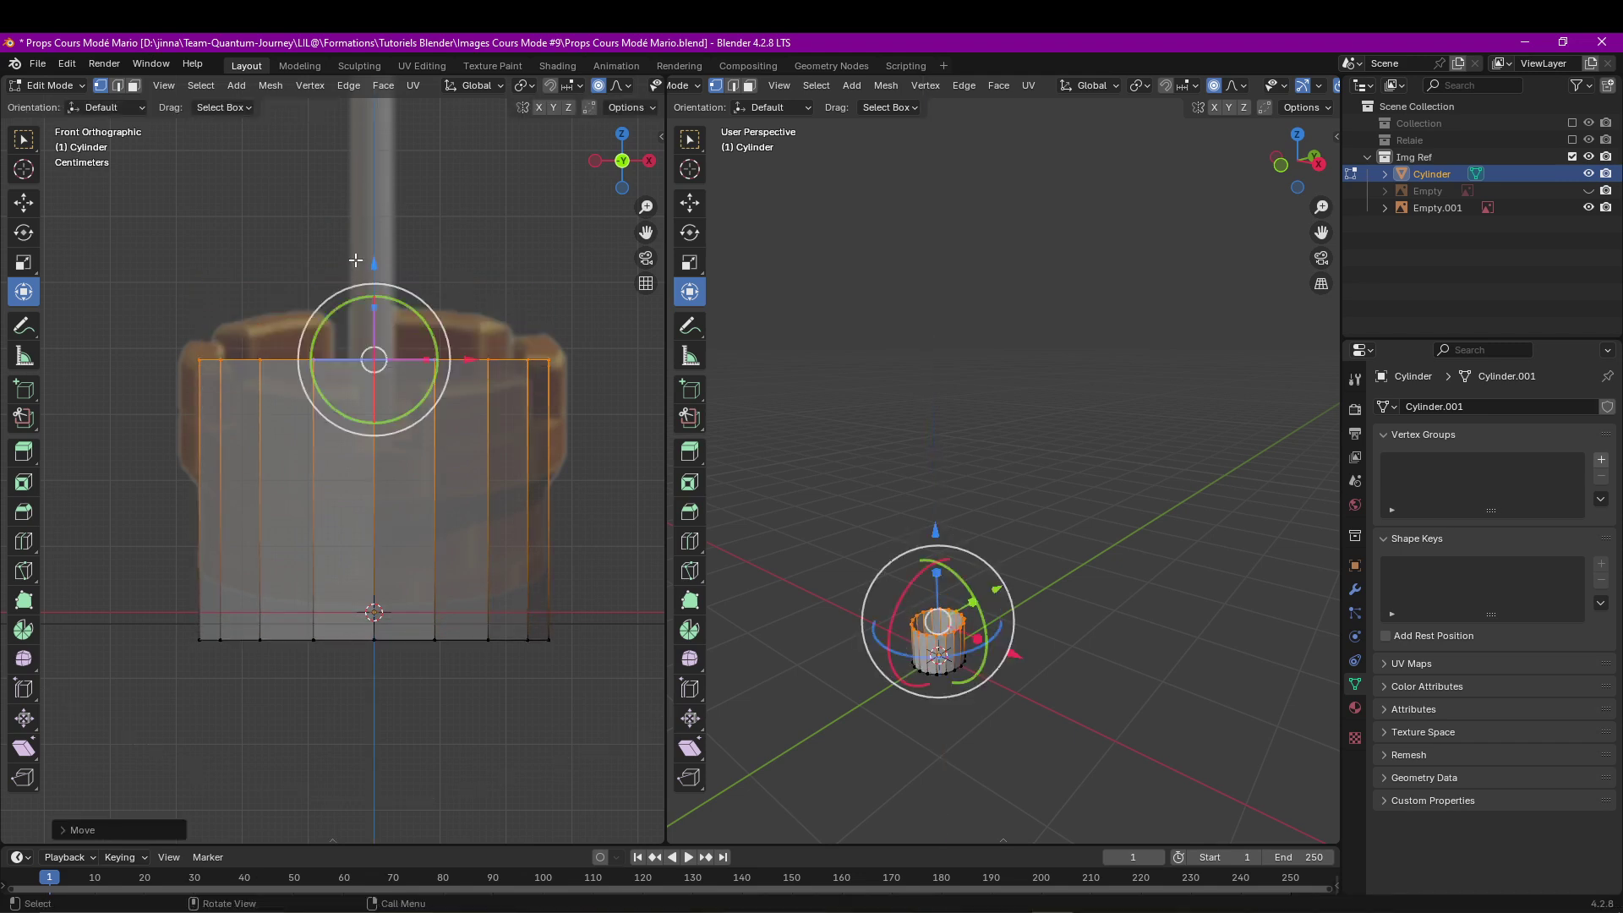
key("ctrl+z")
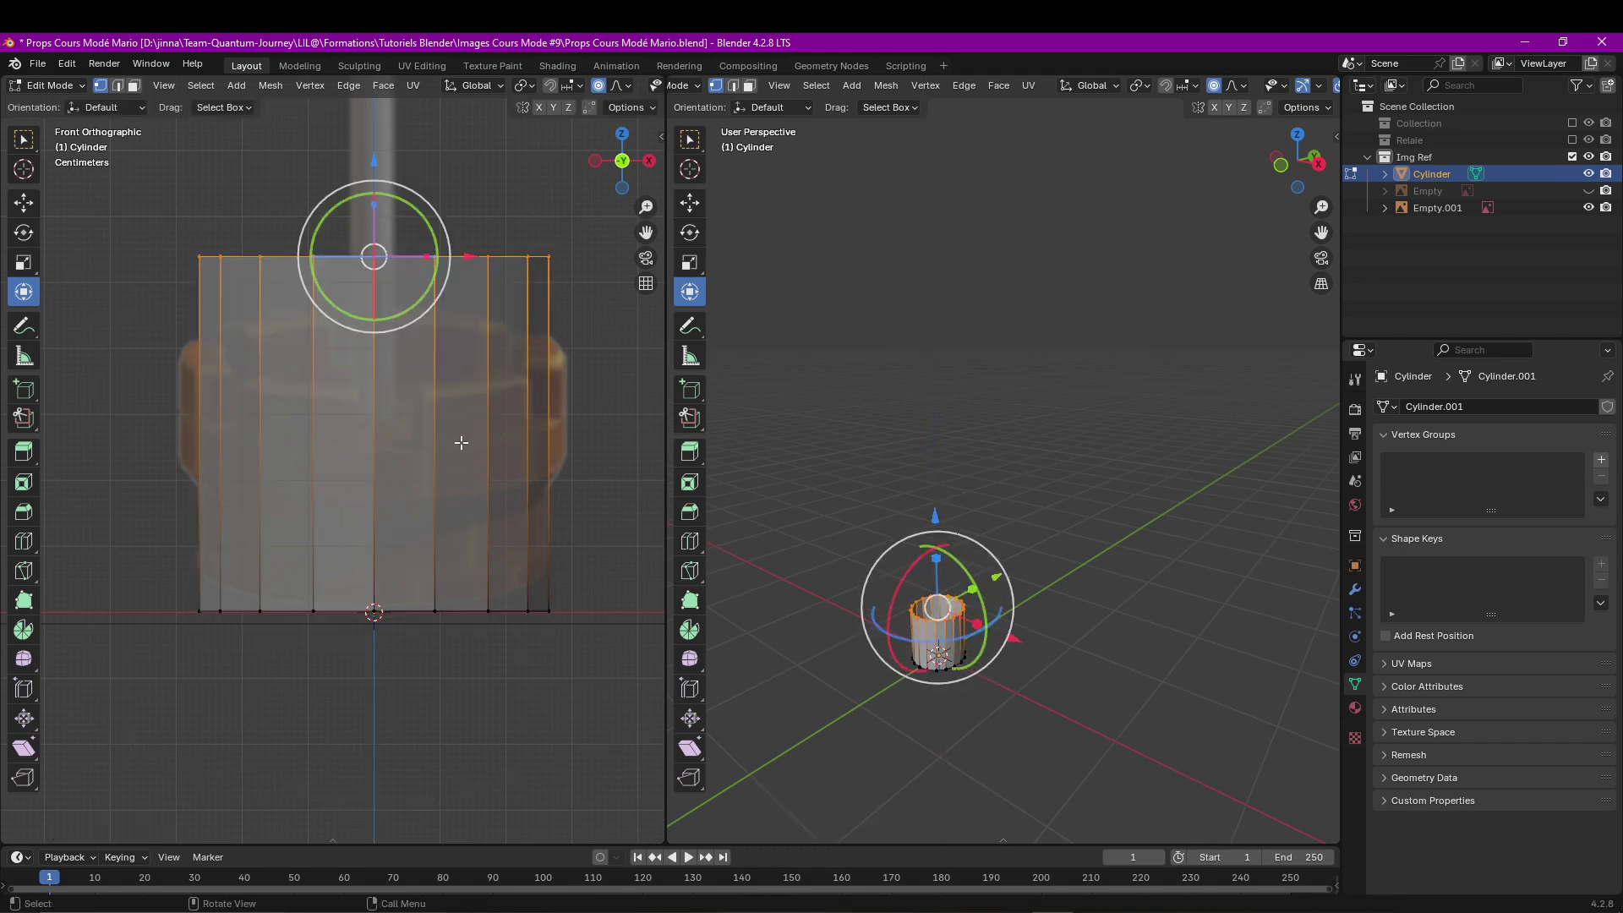
key("o")
left_click_drag(374, 162, 378, 412)
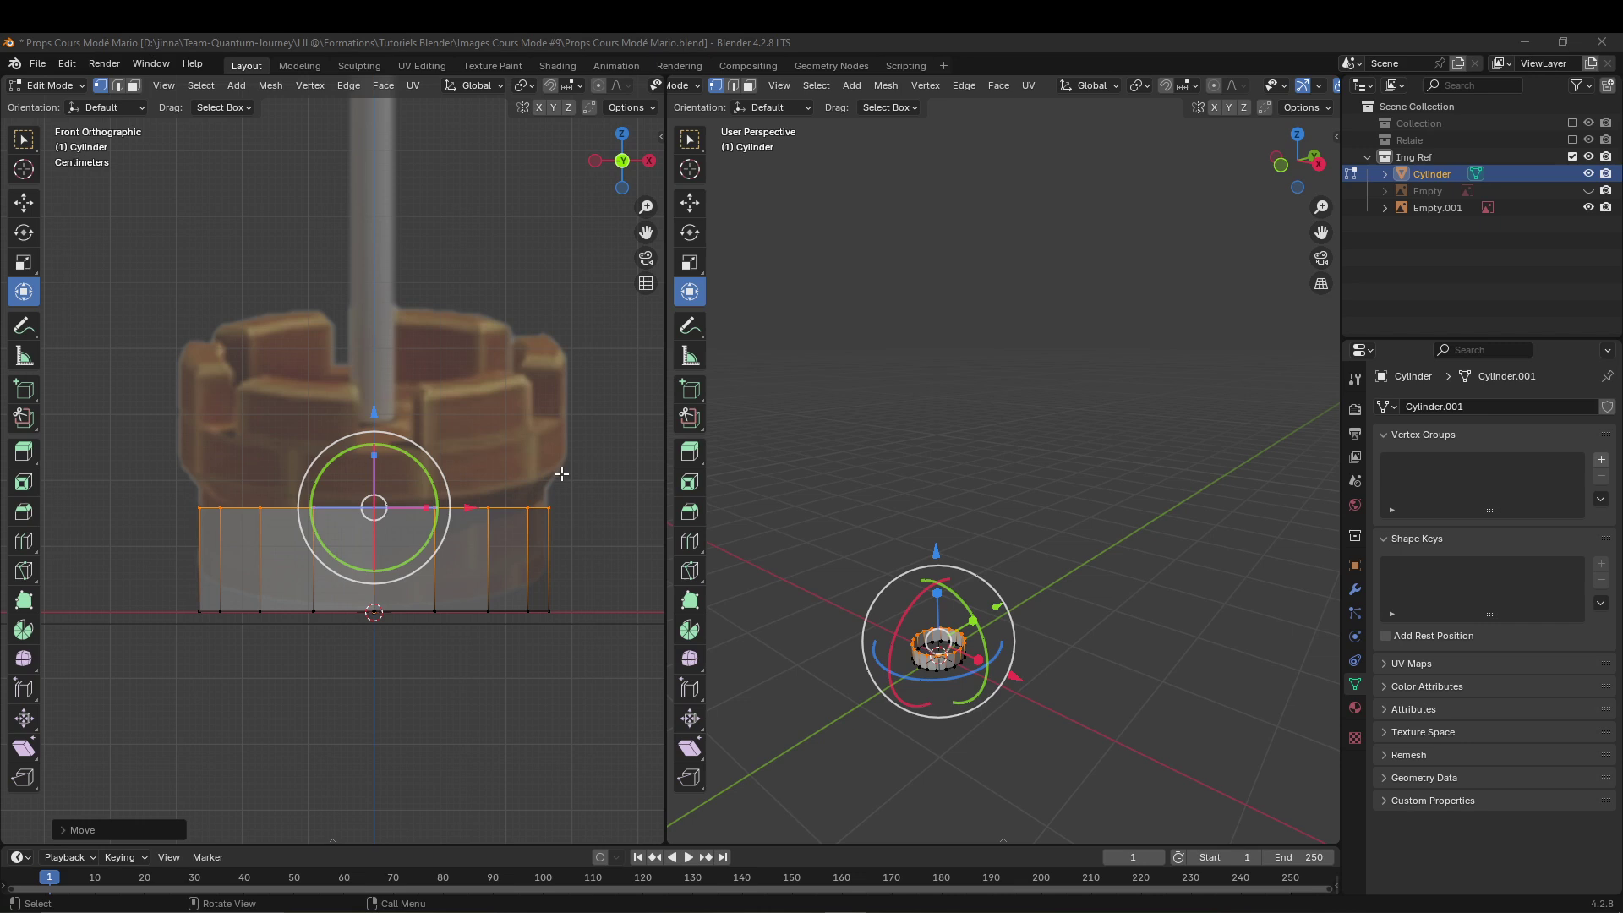
Extrude the top ring upward along Z and scale it out by about 1.09 to match the tower's flare.
key("e")
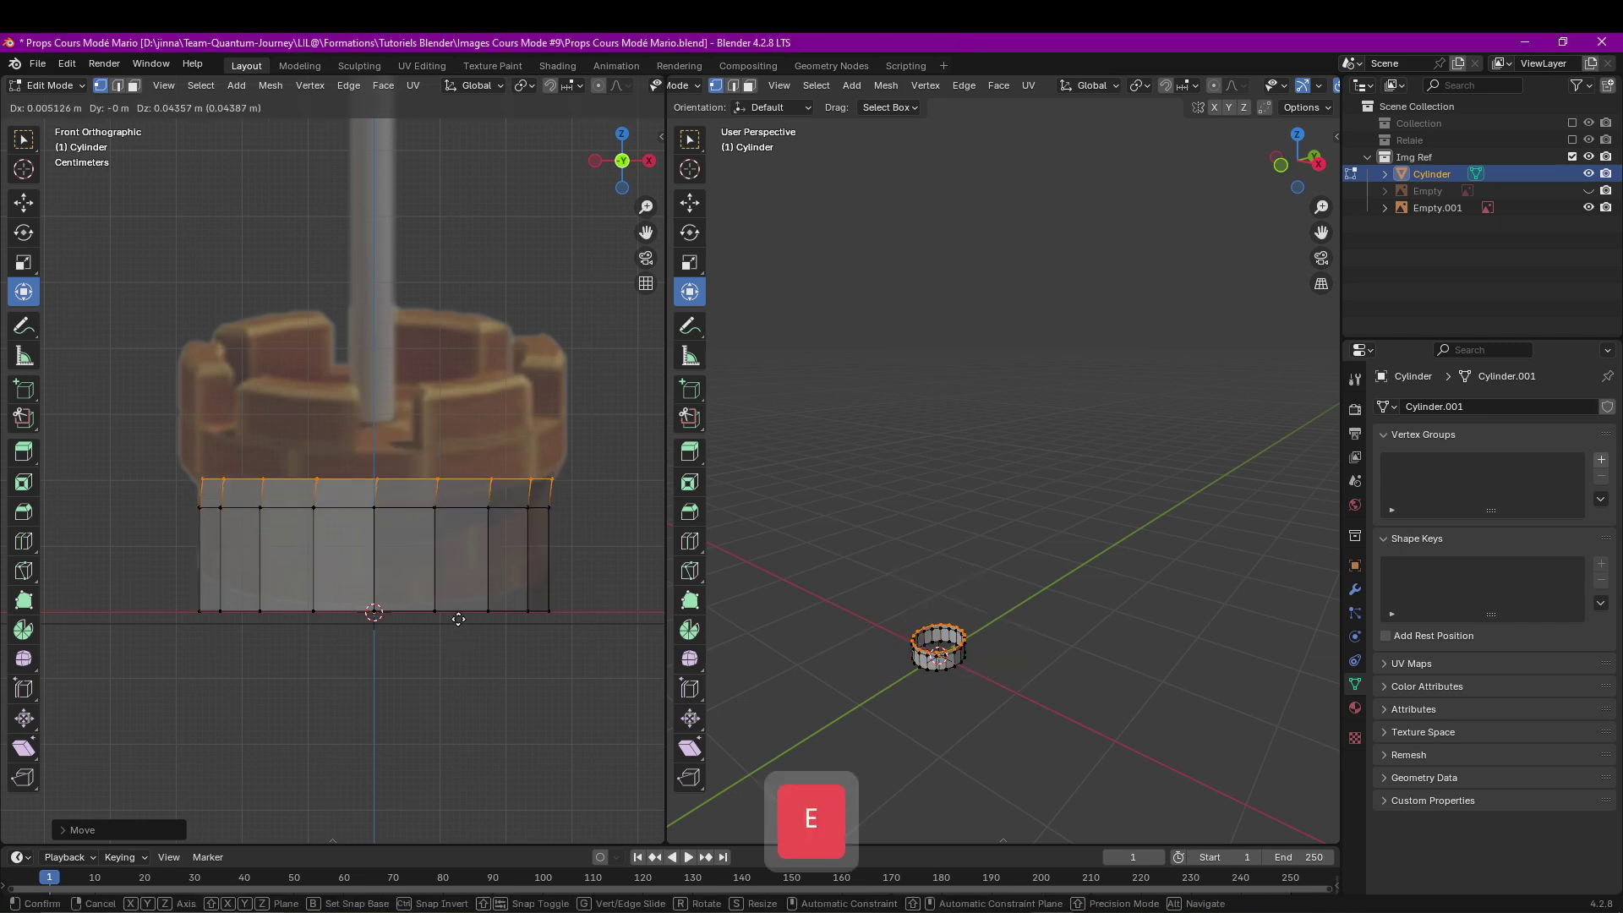
key("z")
left_click(458, 618)
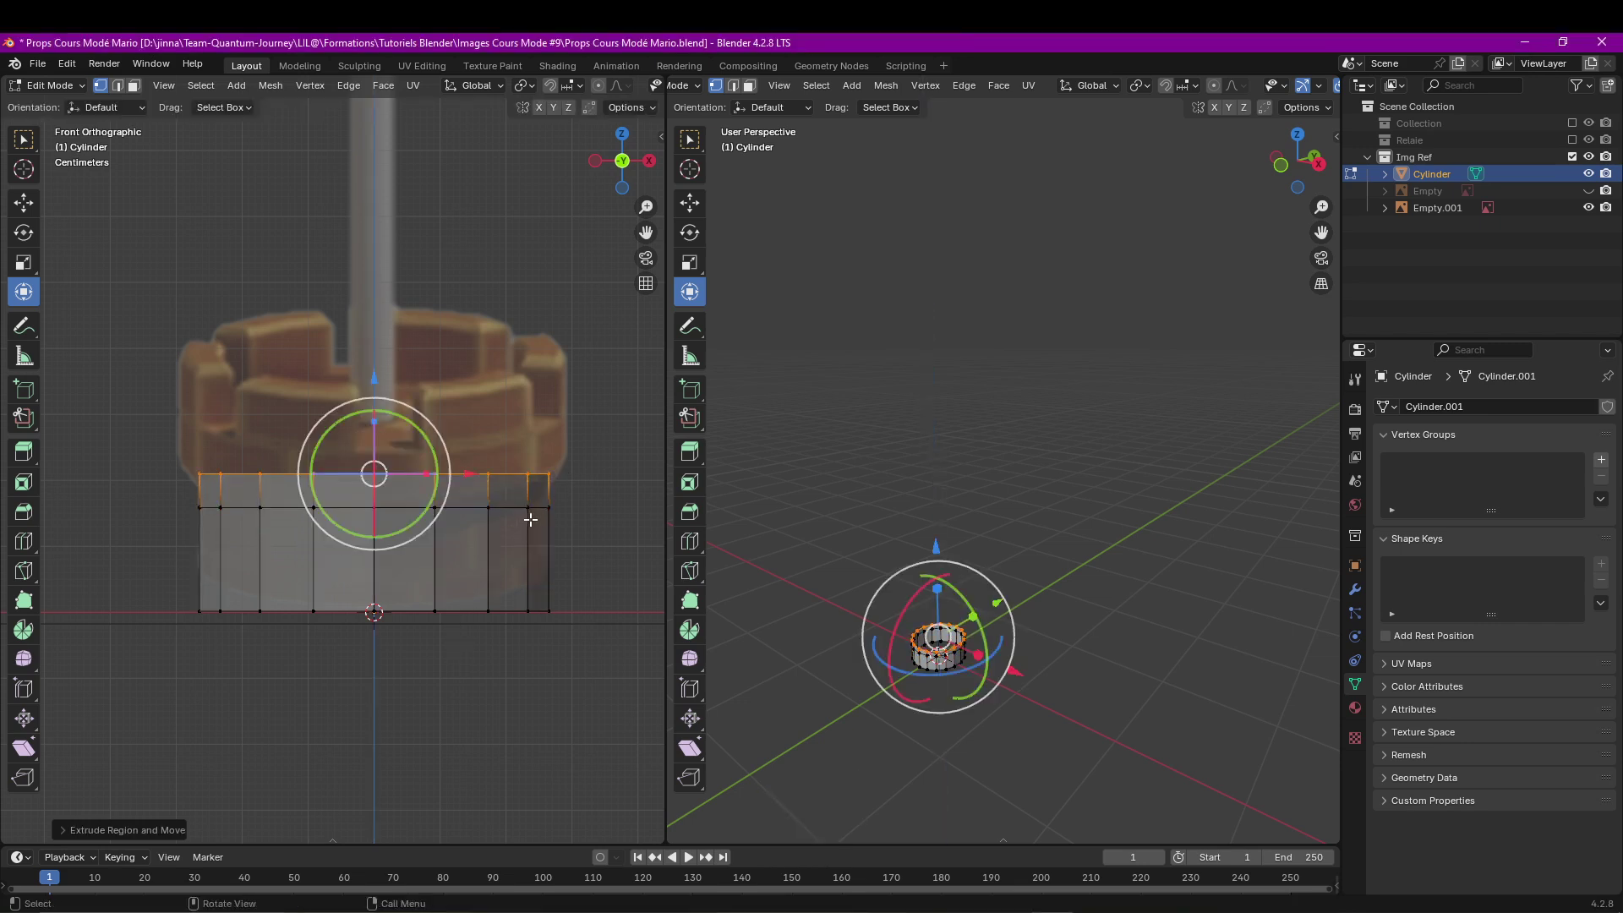
key("s")
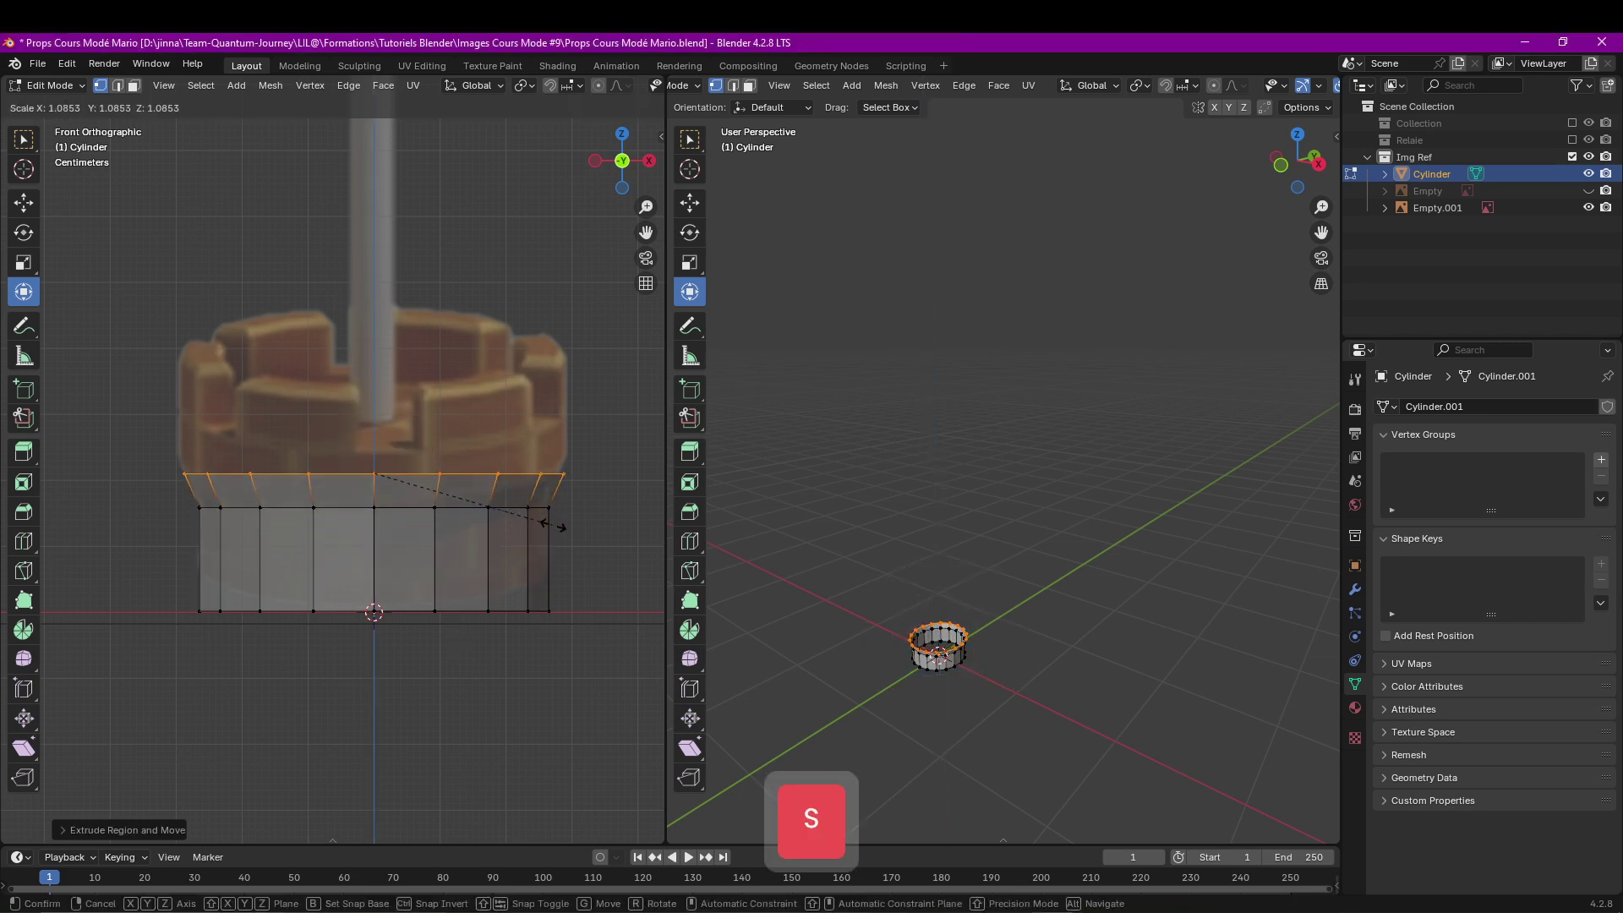
left_click(550, 592)
Extrude the flared ring straight up along Z to the base of the battlements in the reference.
key("e")
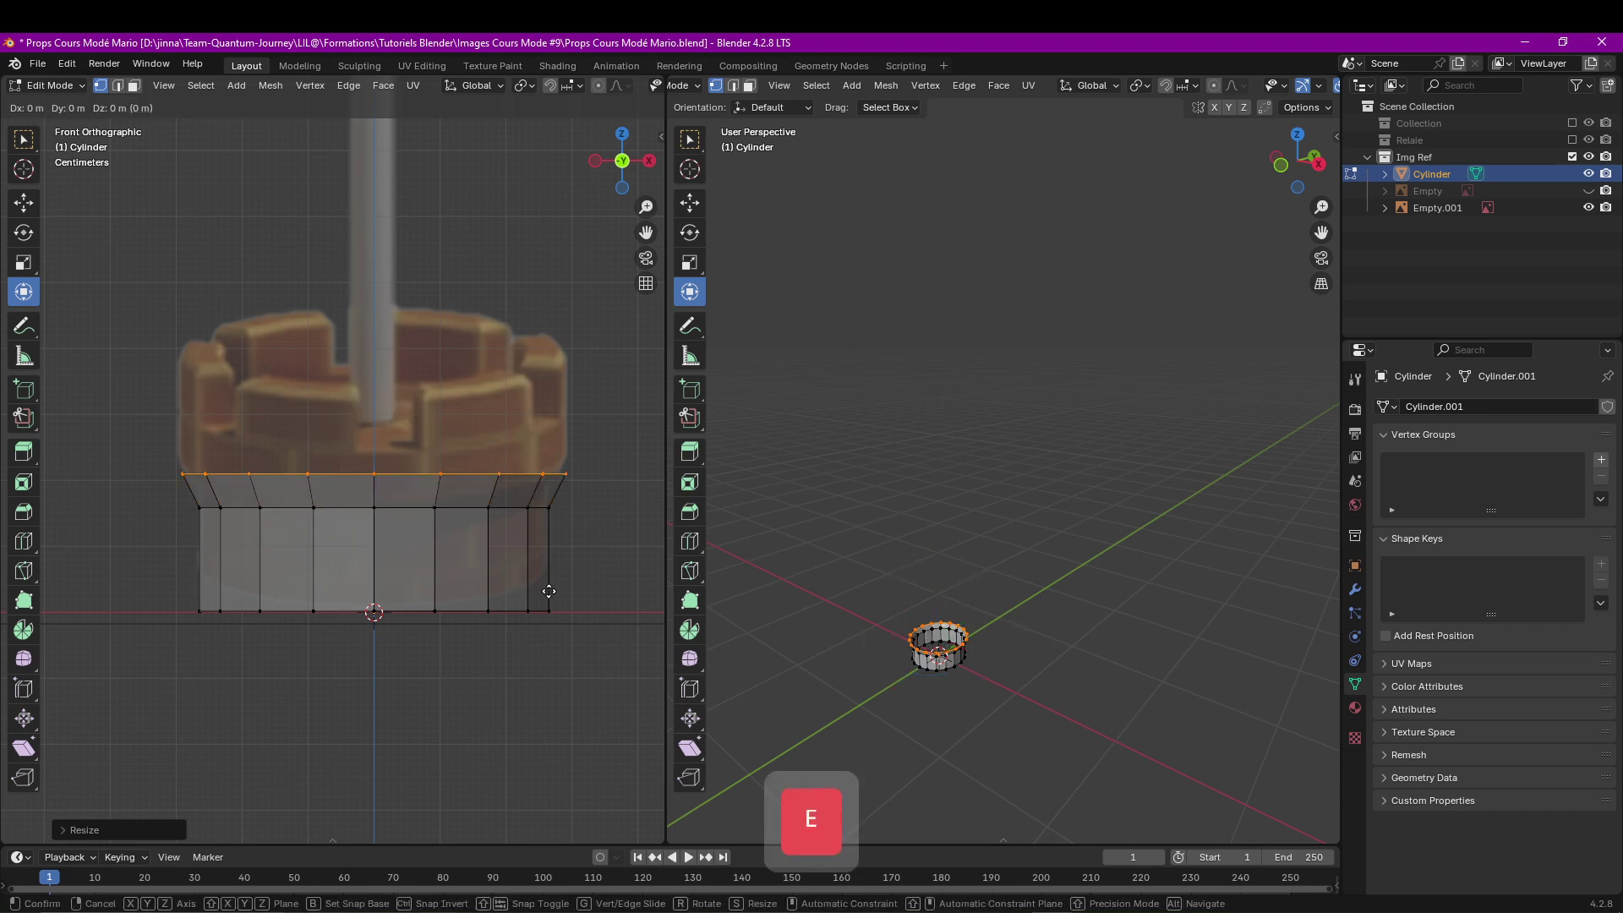
key("z")
left_click(549, 541)
Extrude the top ring inward to form a flat rim for the battlements.
scroll(1069, 627, "up", 4)
middle_click_drag(1069, 626, 1113, 639)
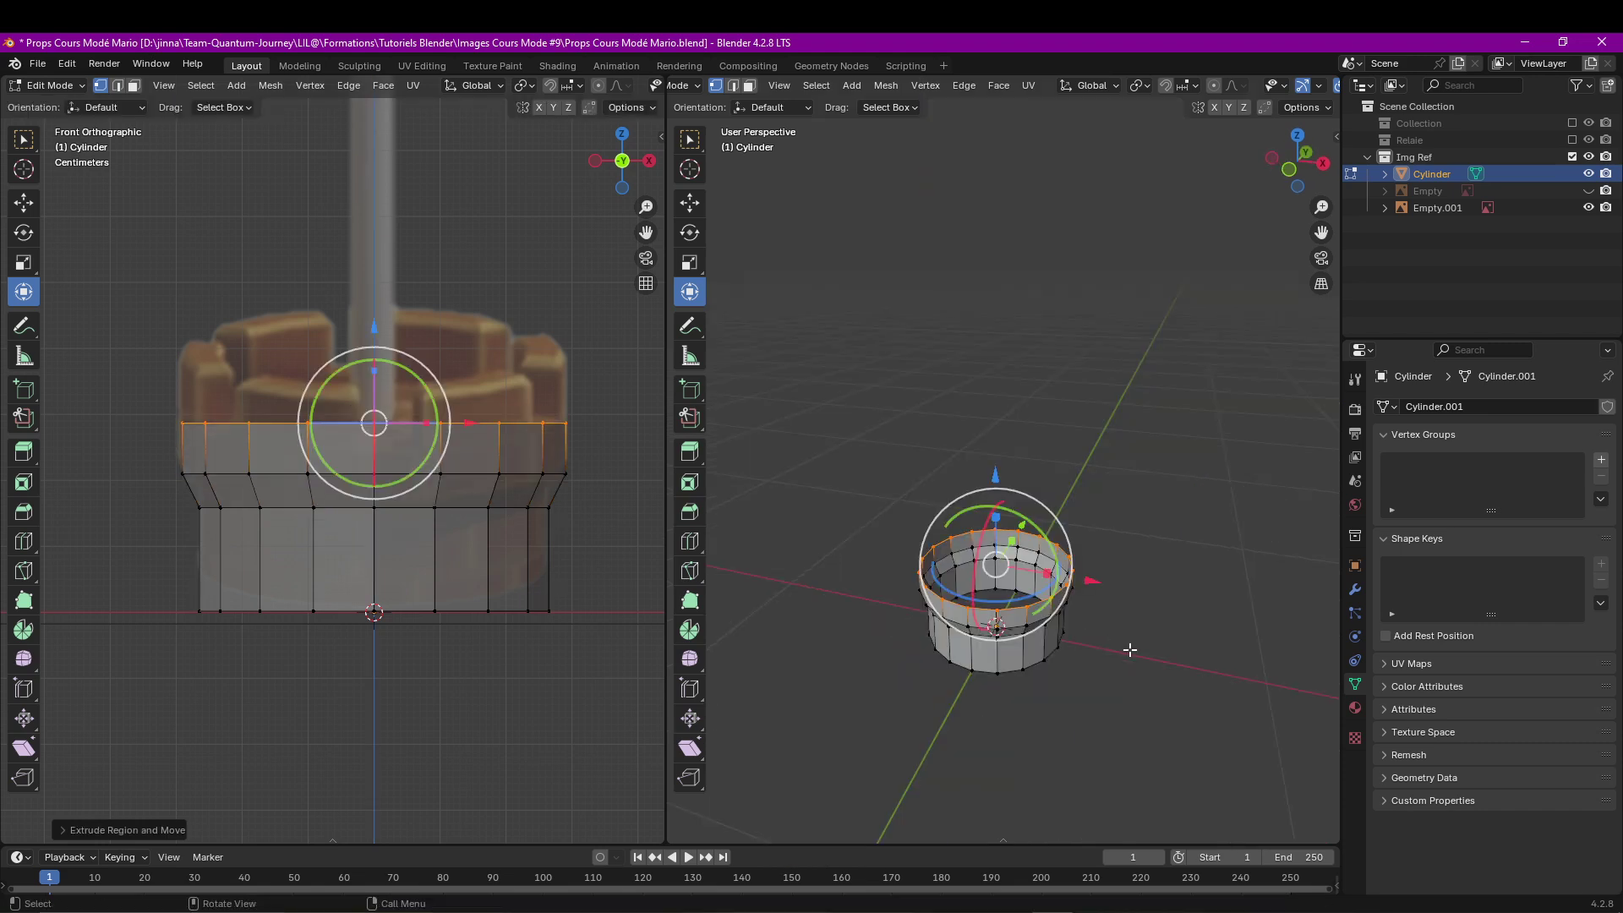
key("e")
key("s")
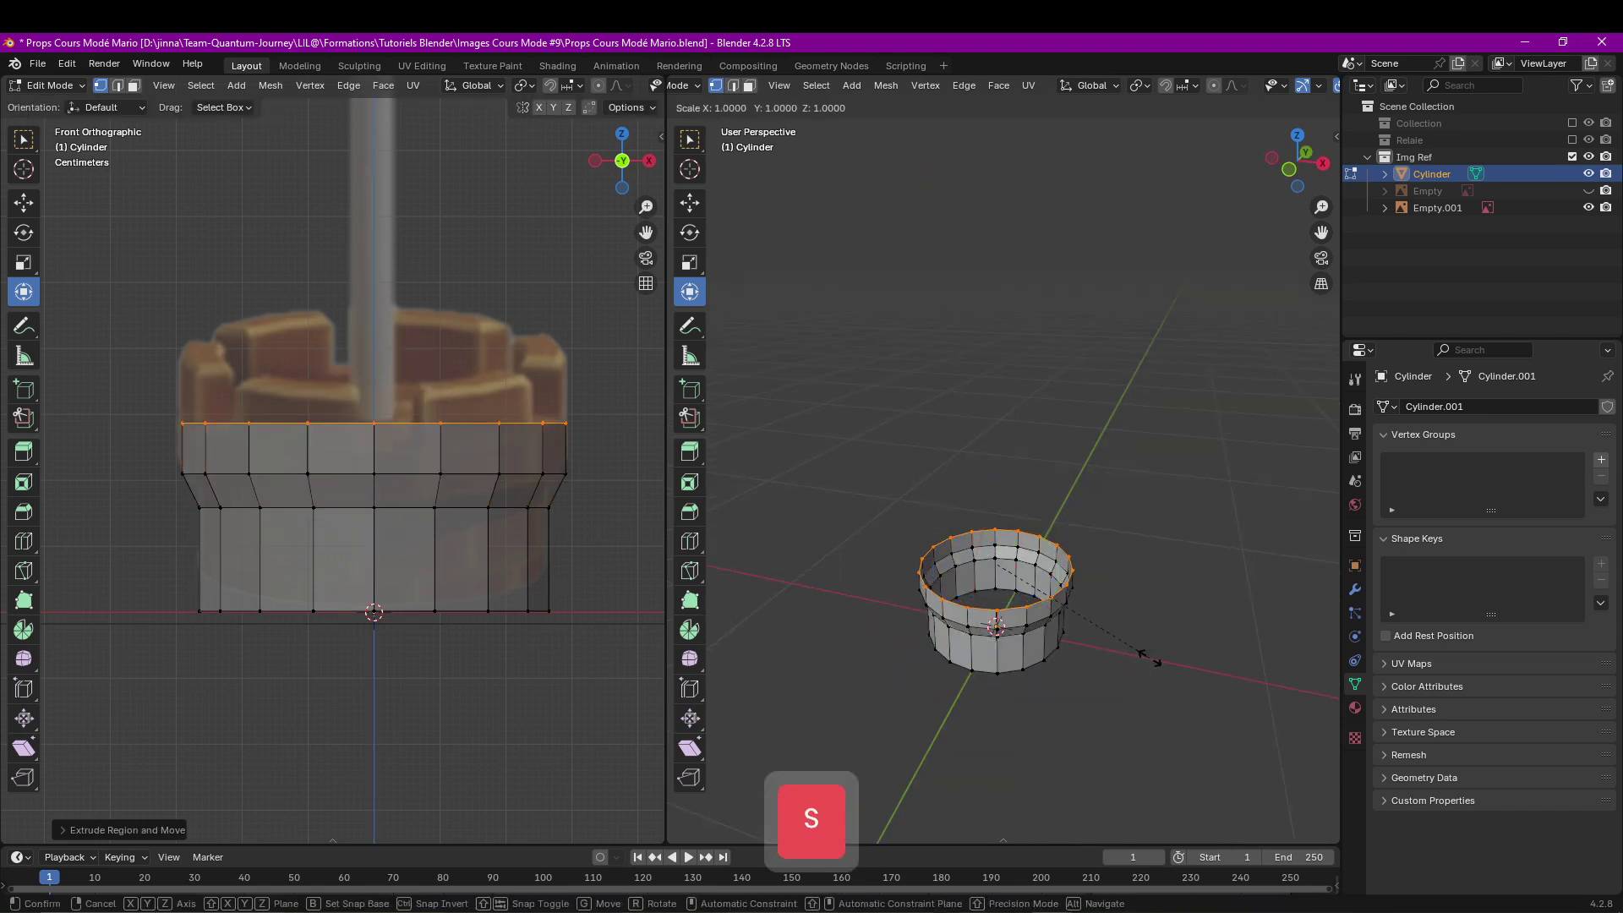
left_click(1102, 620)
Extrude the rim's inner ring inward at a scale of about 0.38 and fill the remaining centre hole with a face.
scroll(1063, 580, "up", 2)
middle_click_drag(1027, 621, 1142, 608, "shift")
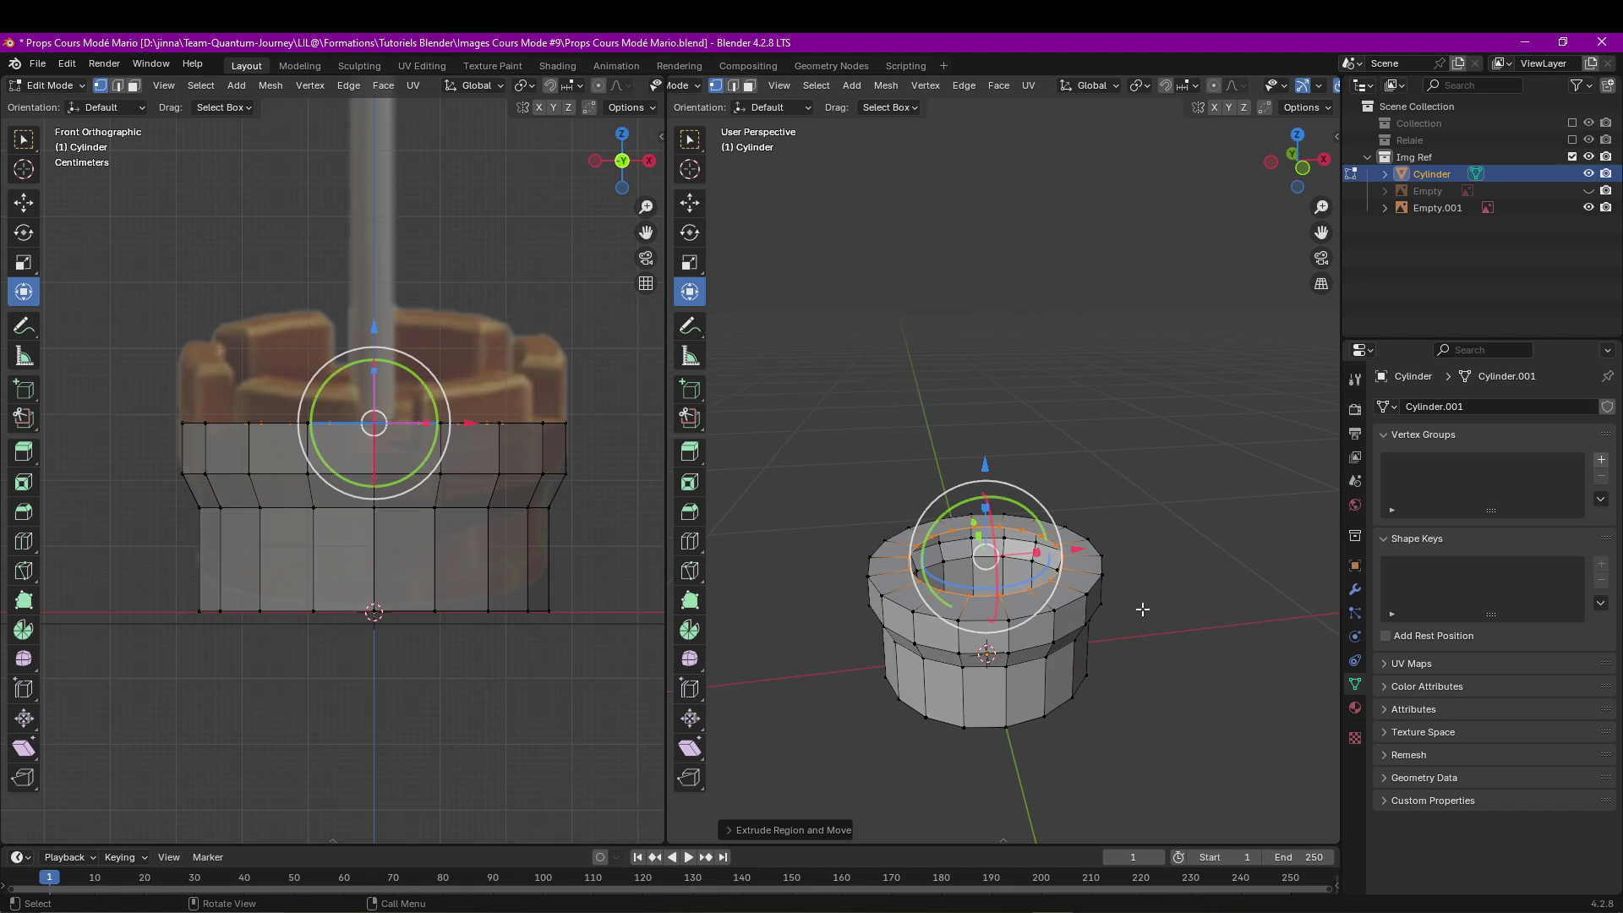
key("e")
key("s")
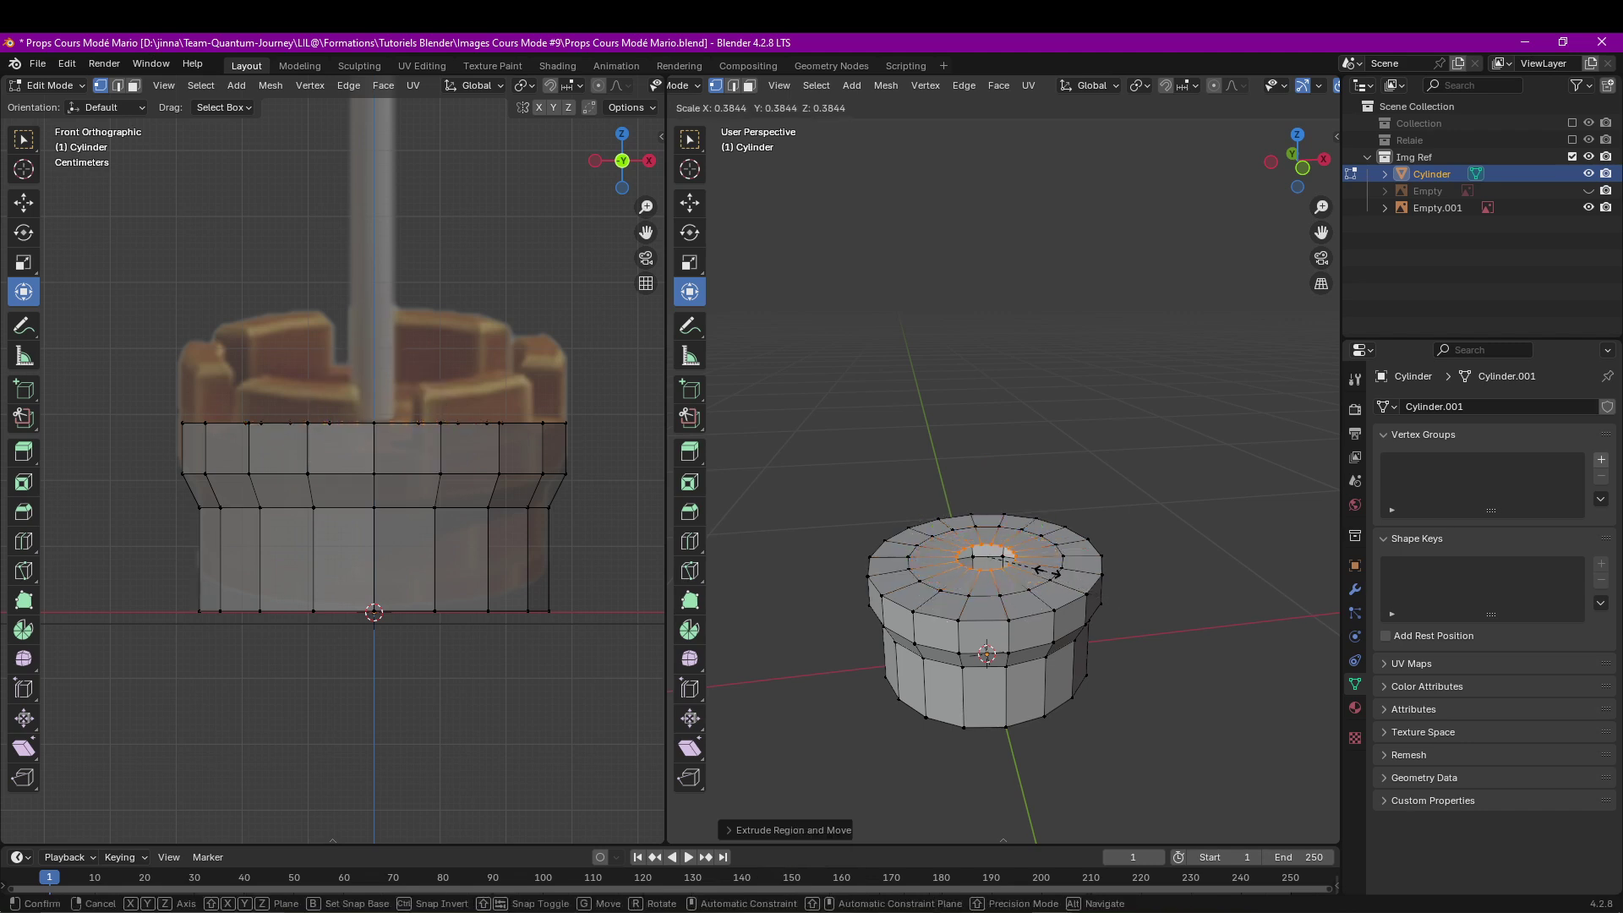
left_click(1048, 572)
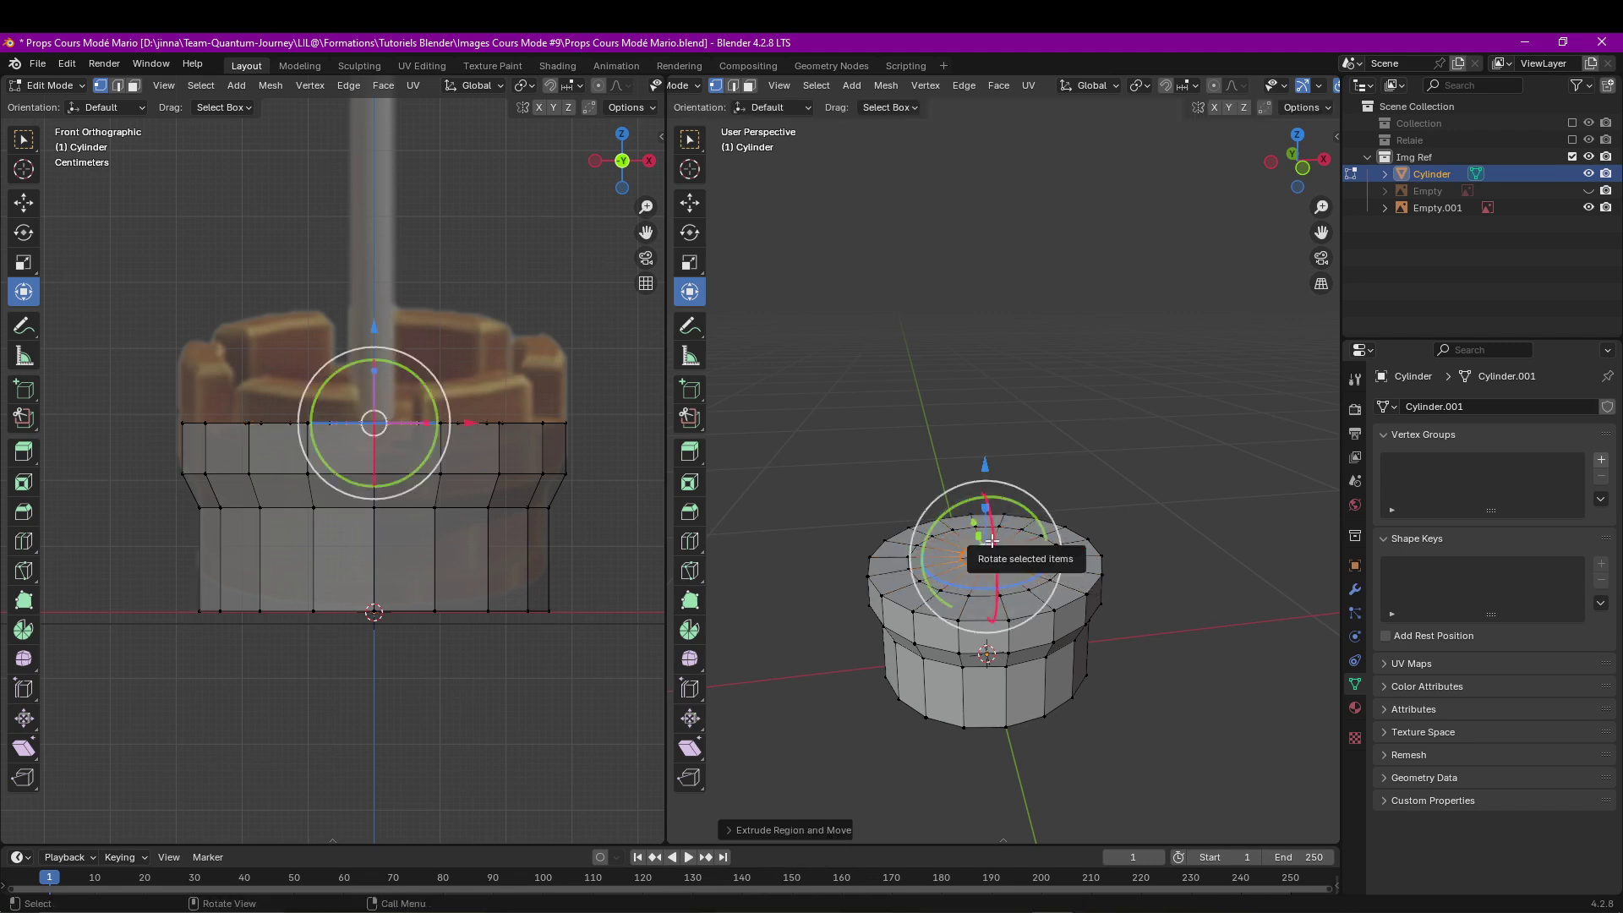
key("f")
key("f")
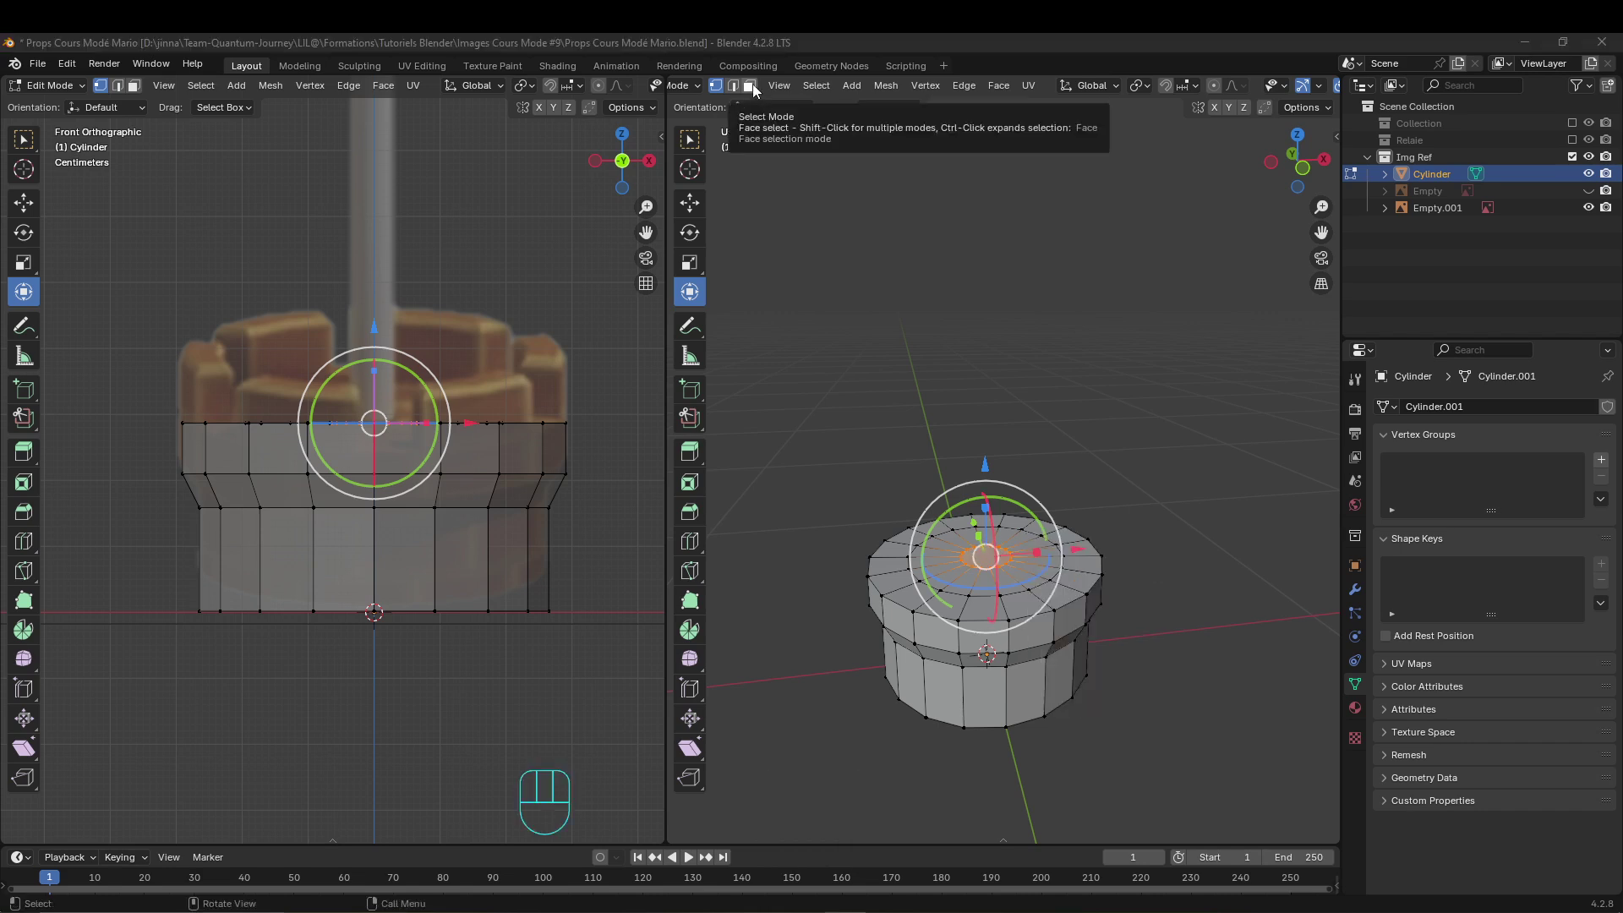
Extrude pairs of adjacent outer rim faces upward, leaving one face between each pair, to form the tower's battlements, and return to Object Mode.
left_click(749, 85)
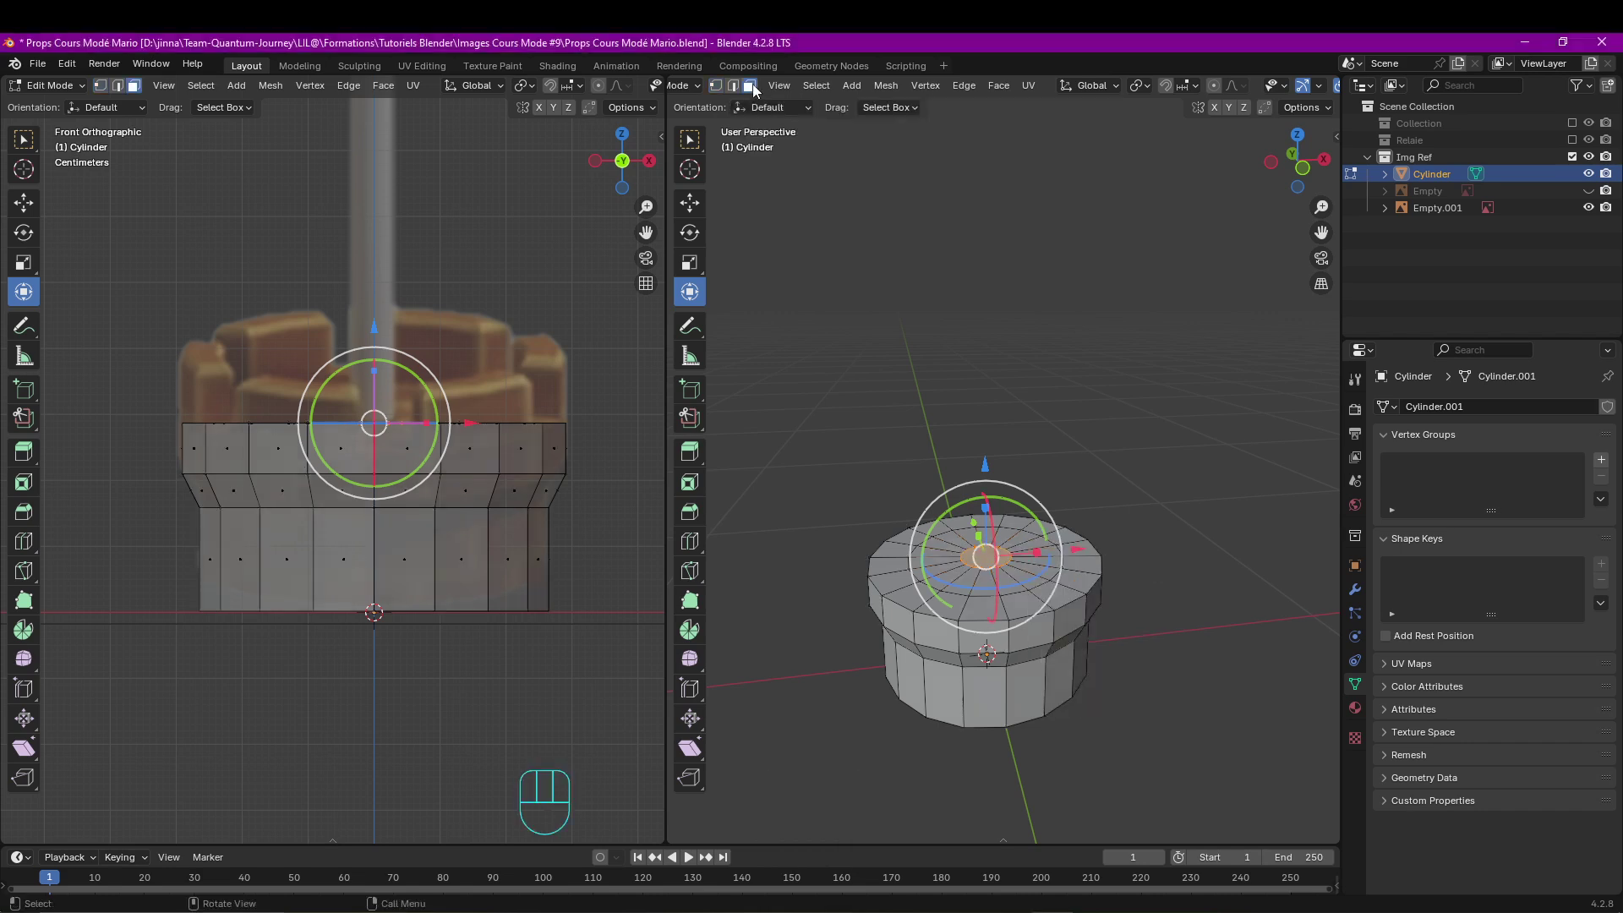
left_click(930, 599)
left_click(1024, 603, "shift")
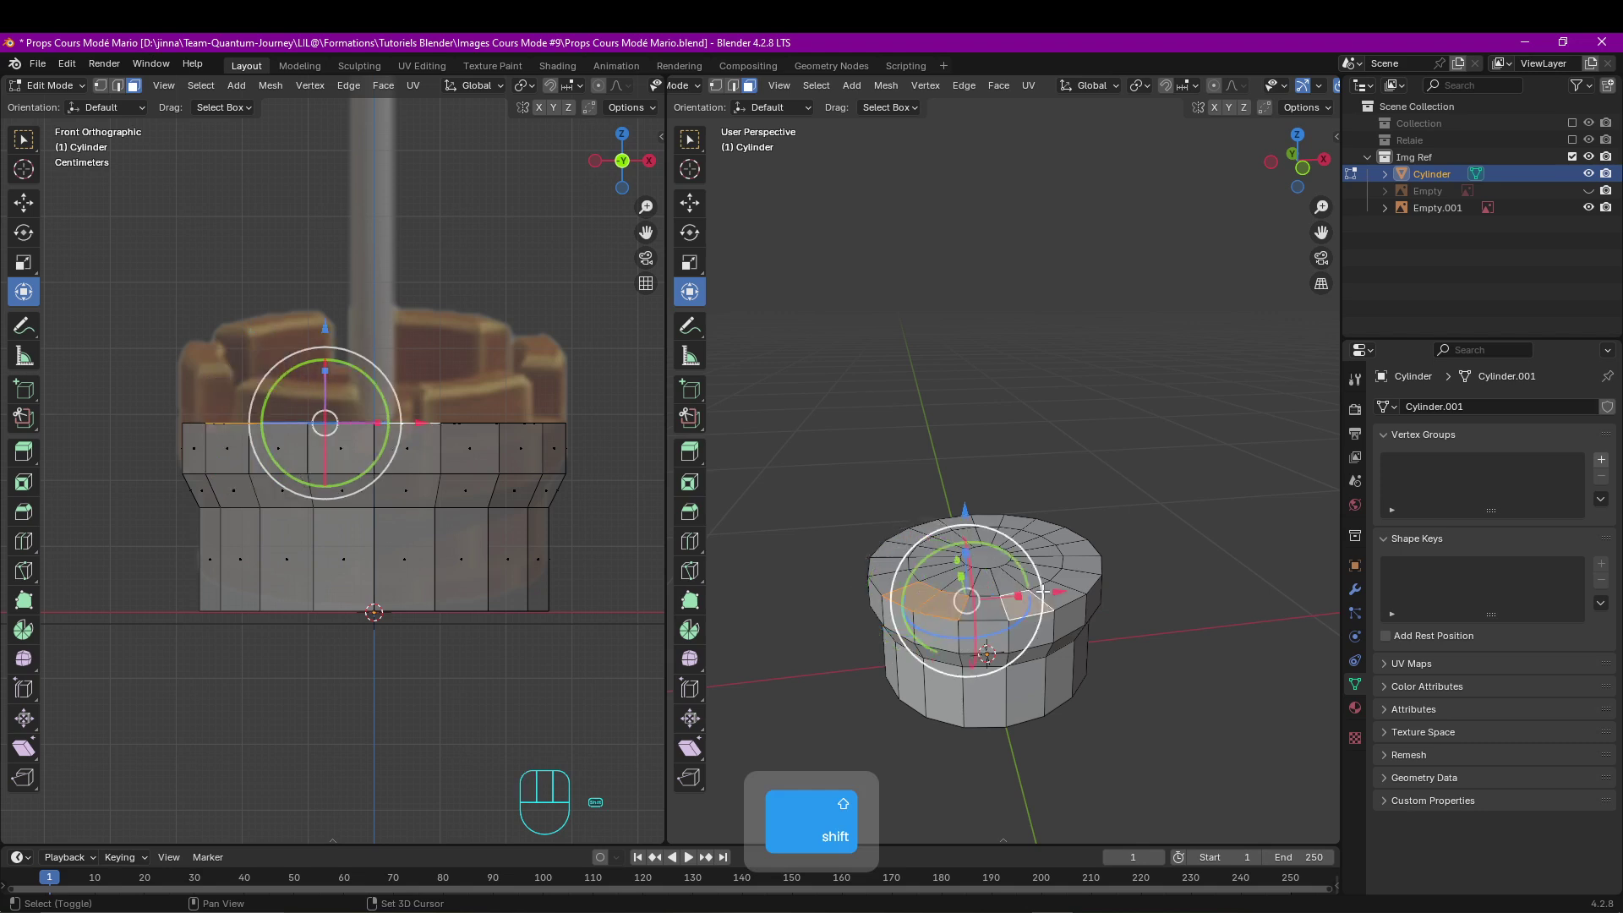
left_click(1050, 597, "shift")
left_click(1076, 560, "shift")
left_click(1079, 547, "shift")
left_click(1048, 528, "shift")
left_click(1018, 521, "shift")
left_click(951, 523, "shift")
left_click(921, 529, "shift")
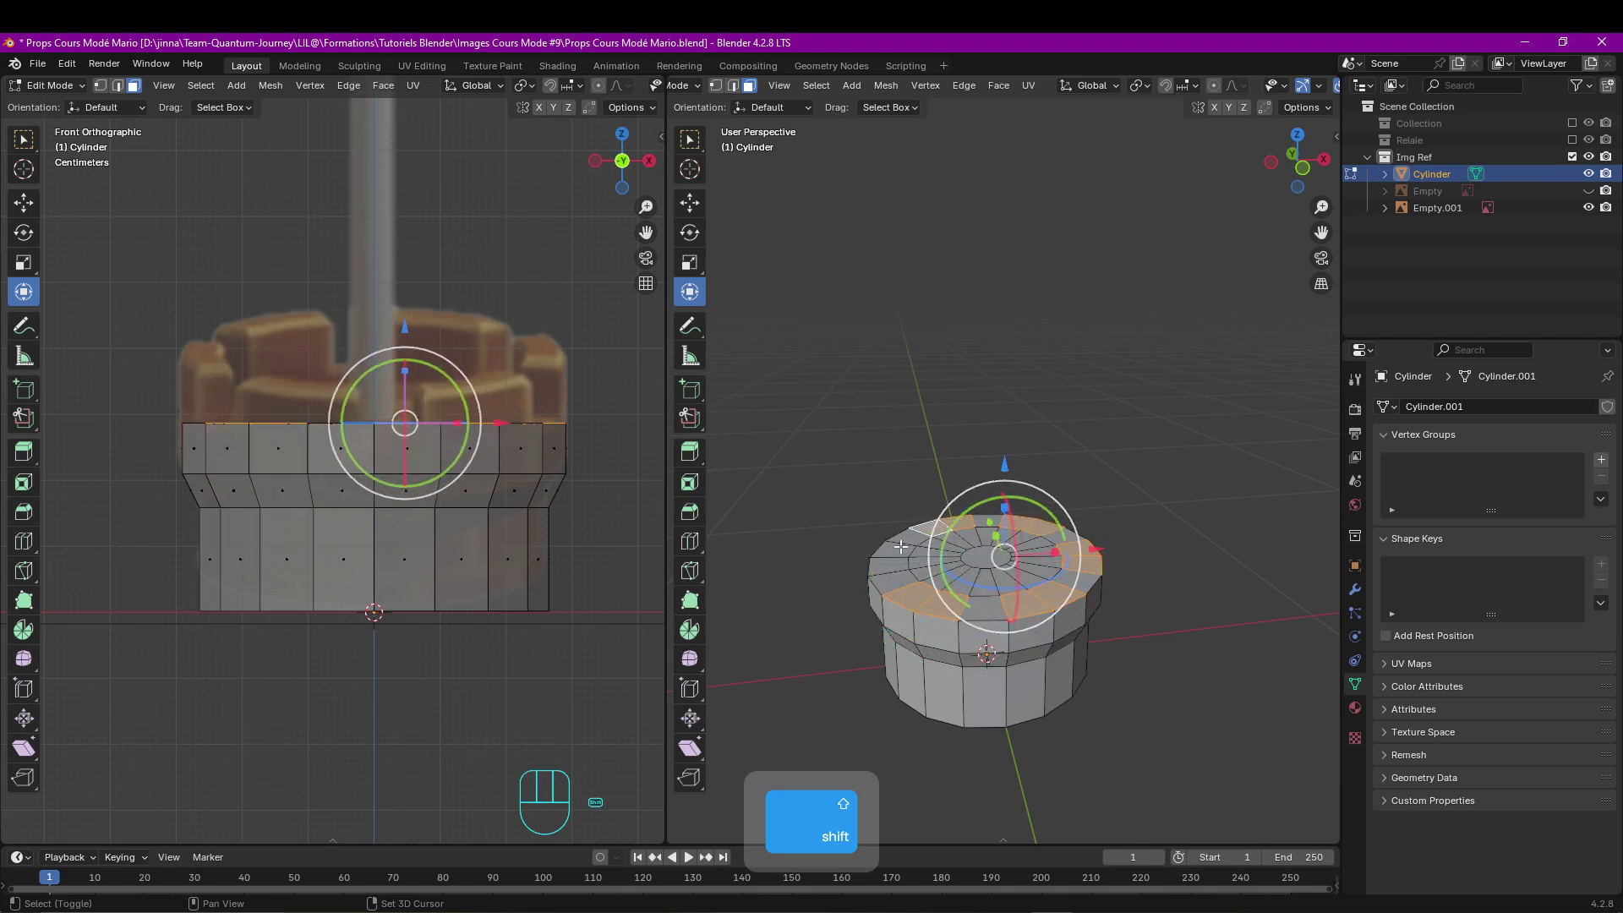
left_click(890, 550, "shift")
left_click(887, 566, "shift")
middle_click_drag(1001, 644, 1133, 615)
key("e")
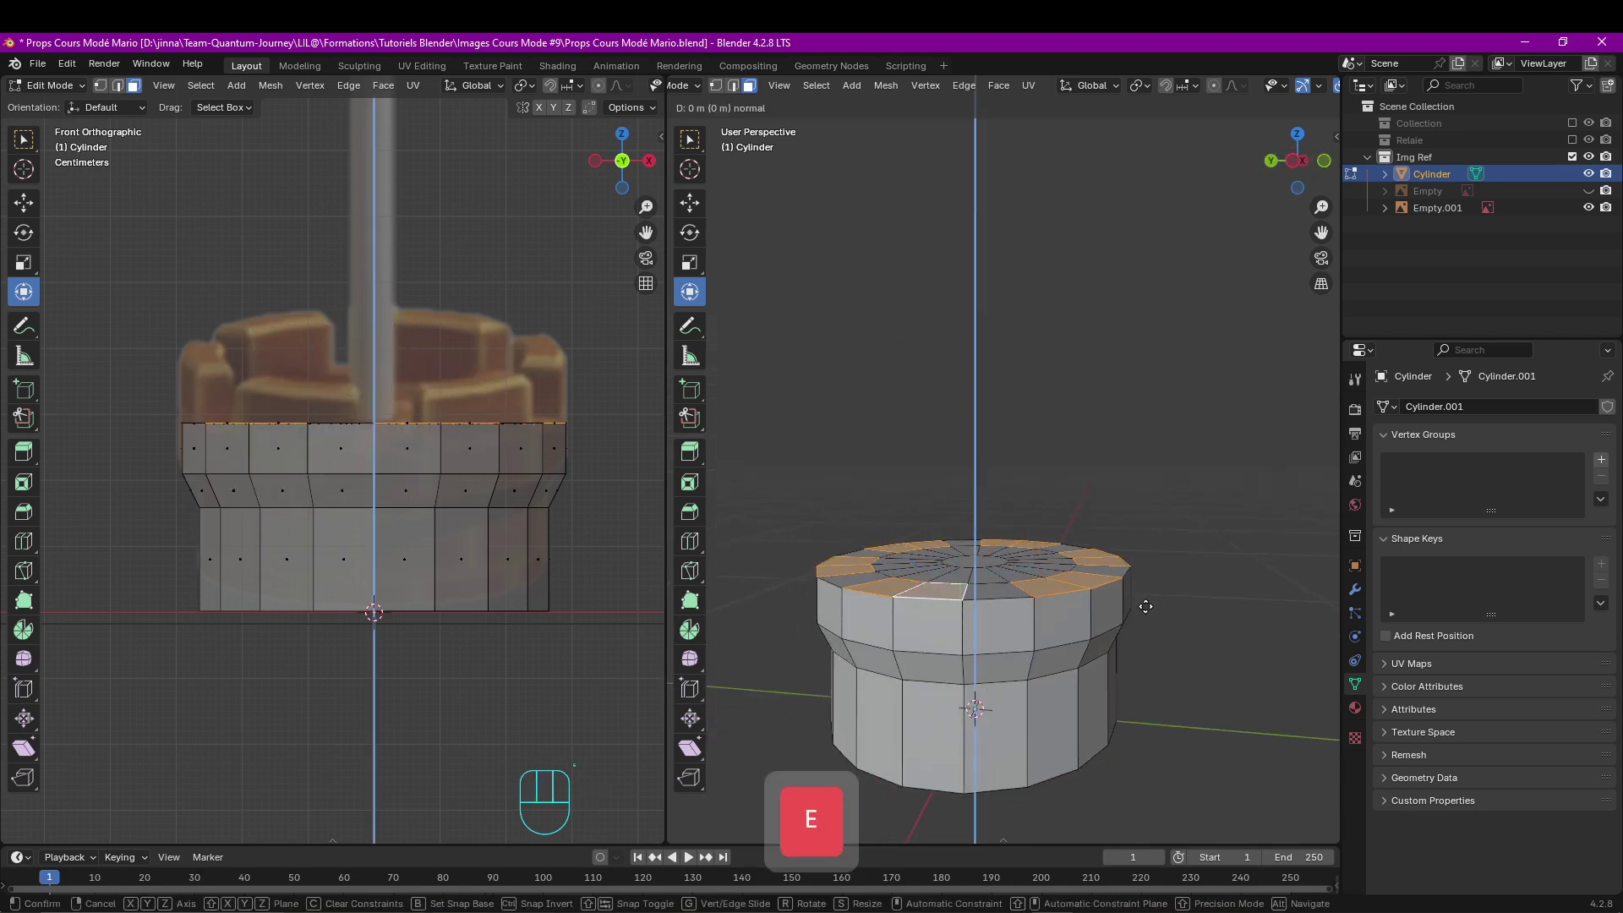
left_click(1153, 557)
key("Tab")
Apply Shade Smooth to the tower base.
scroll(1133, 562, "down", 2)
middle_click_drag(1057, 560, 1098, 585)
scroll(1094, 625, "down", 1)
middle_click_drag(1093, 641, 941, 590)
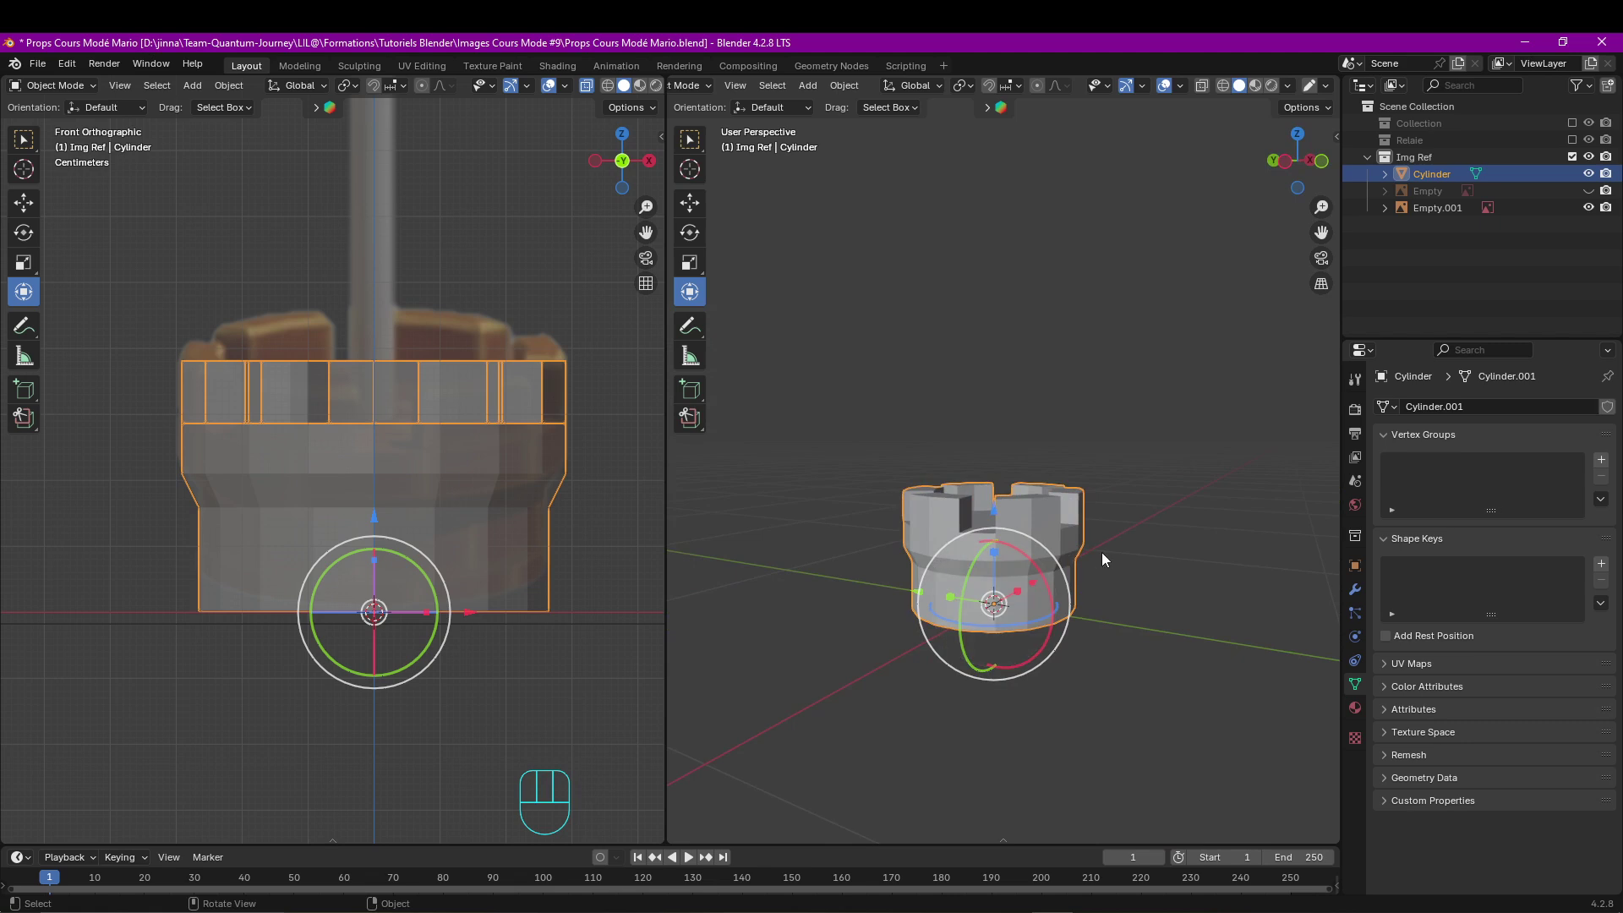
scroll(1038, 573, "up", 1)
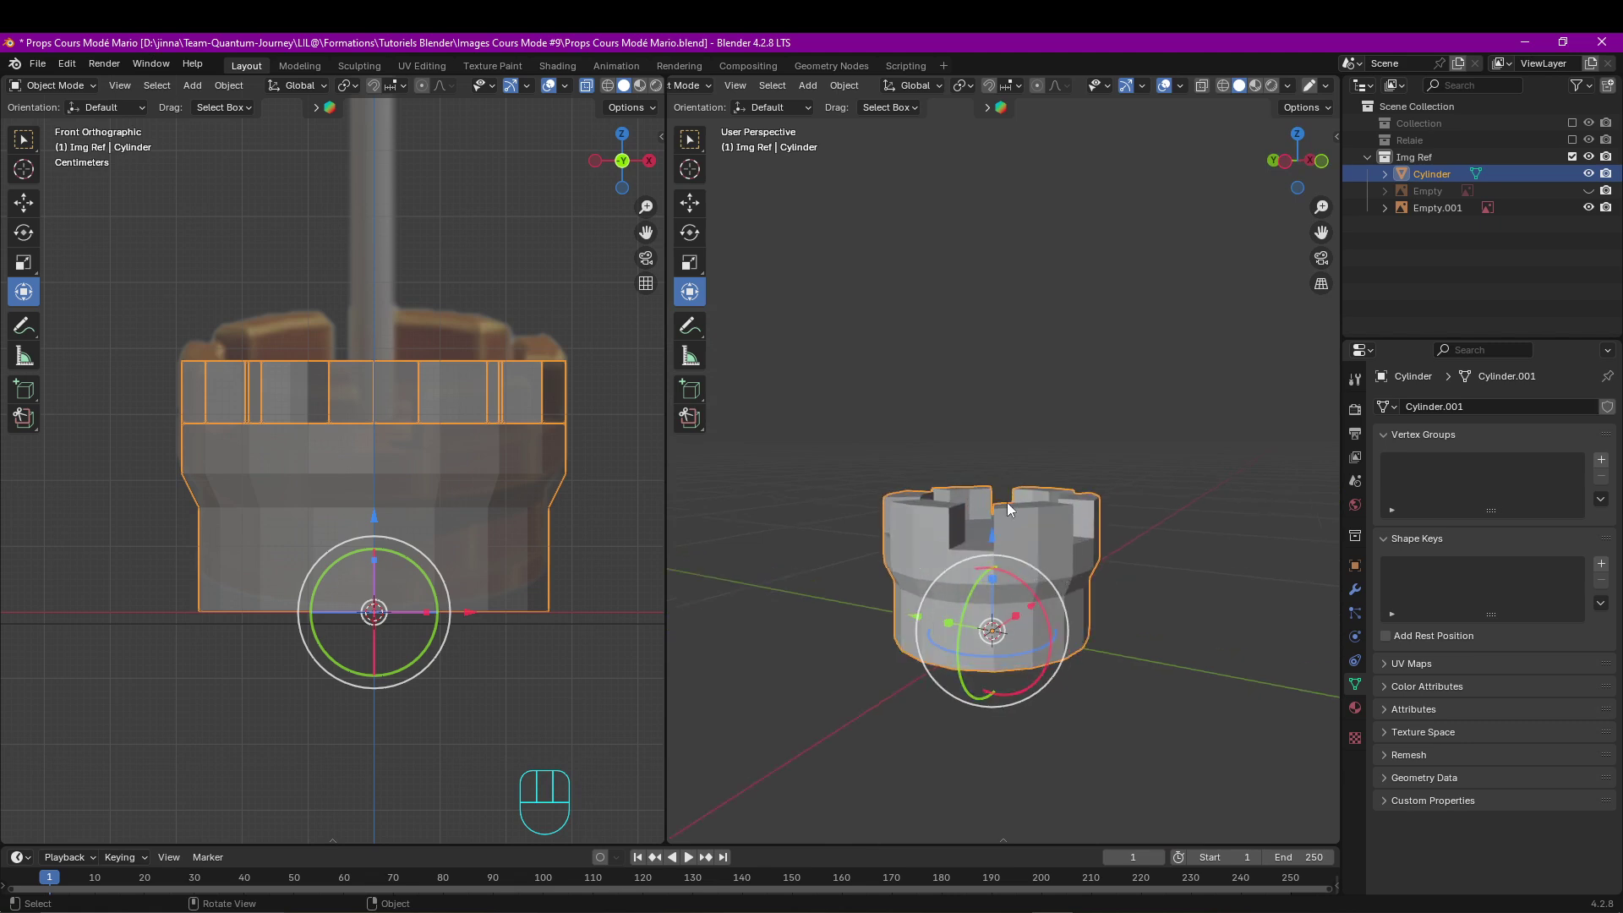
middle_click_drag(1053, 539, 996, 614)
scroll(1027, 634, "up", 2)
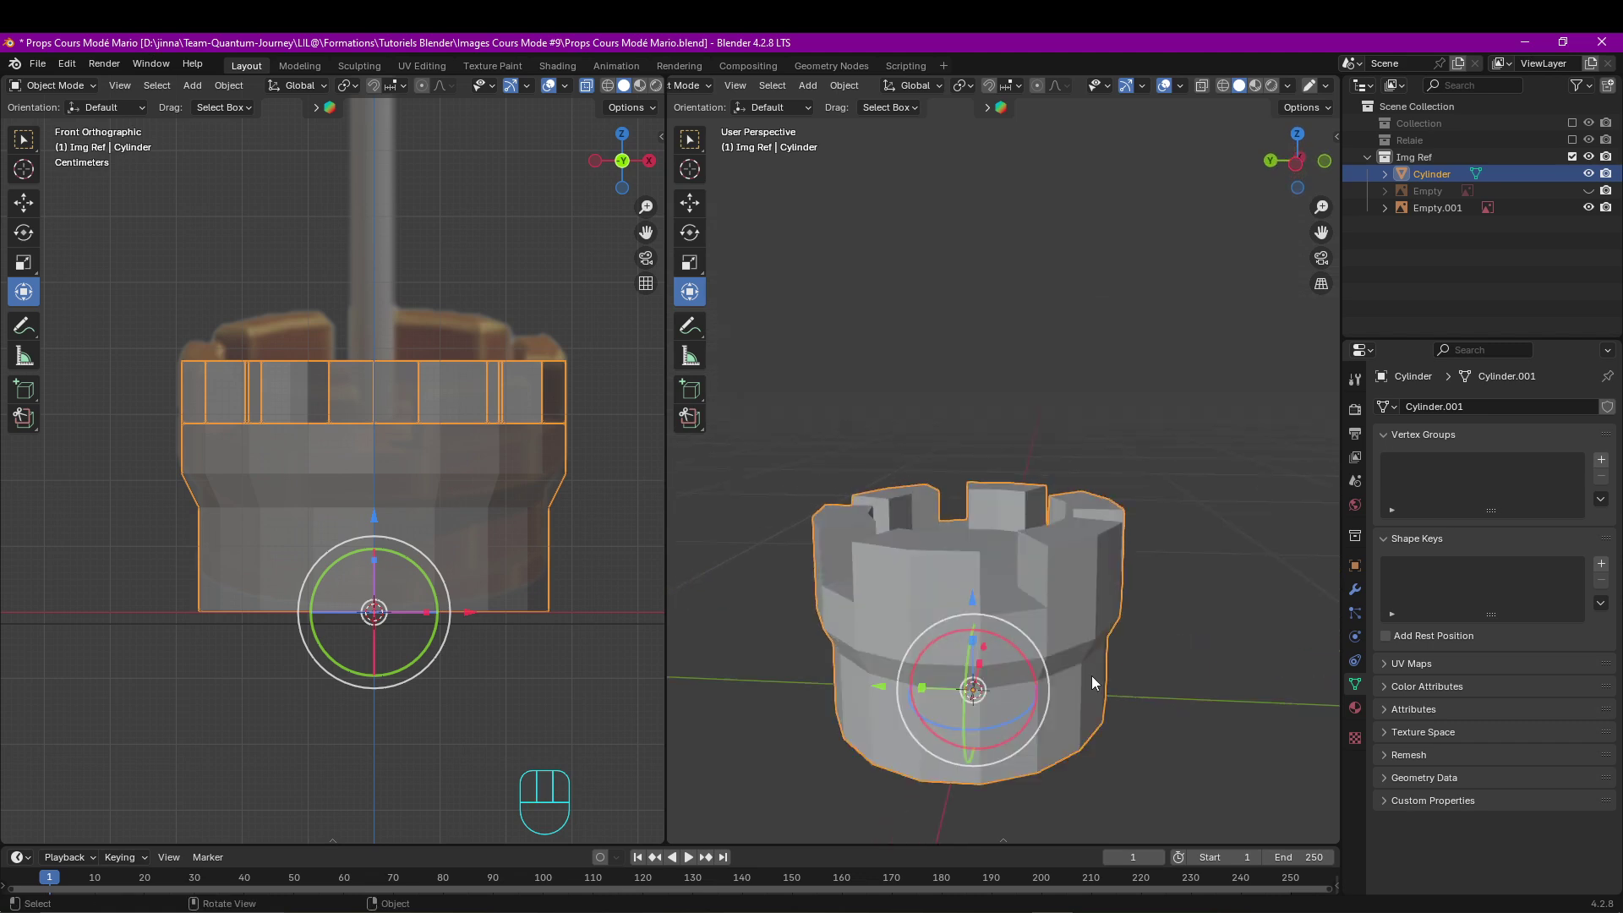
right_click(1060, 638)
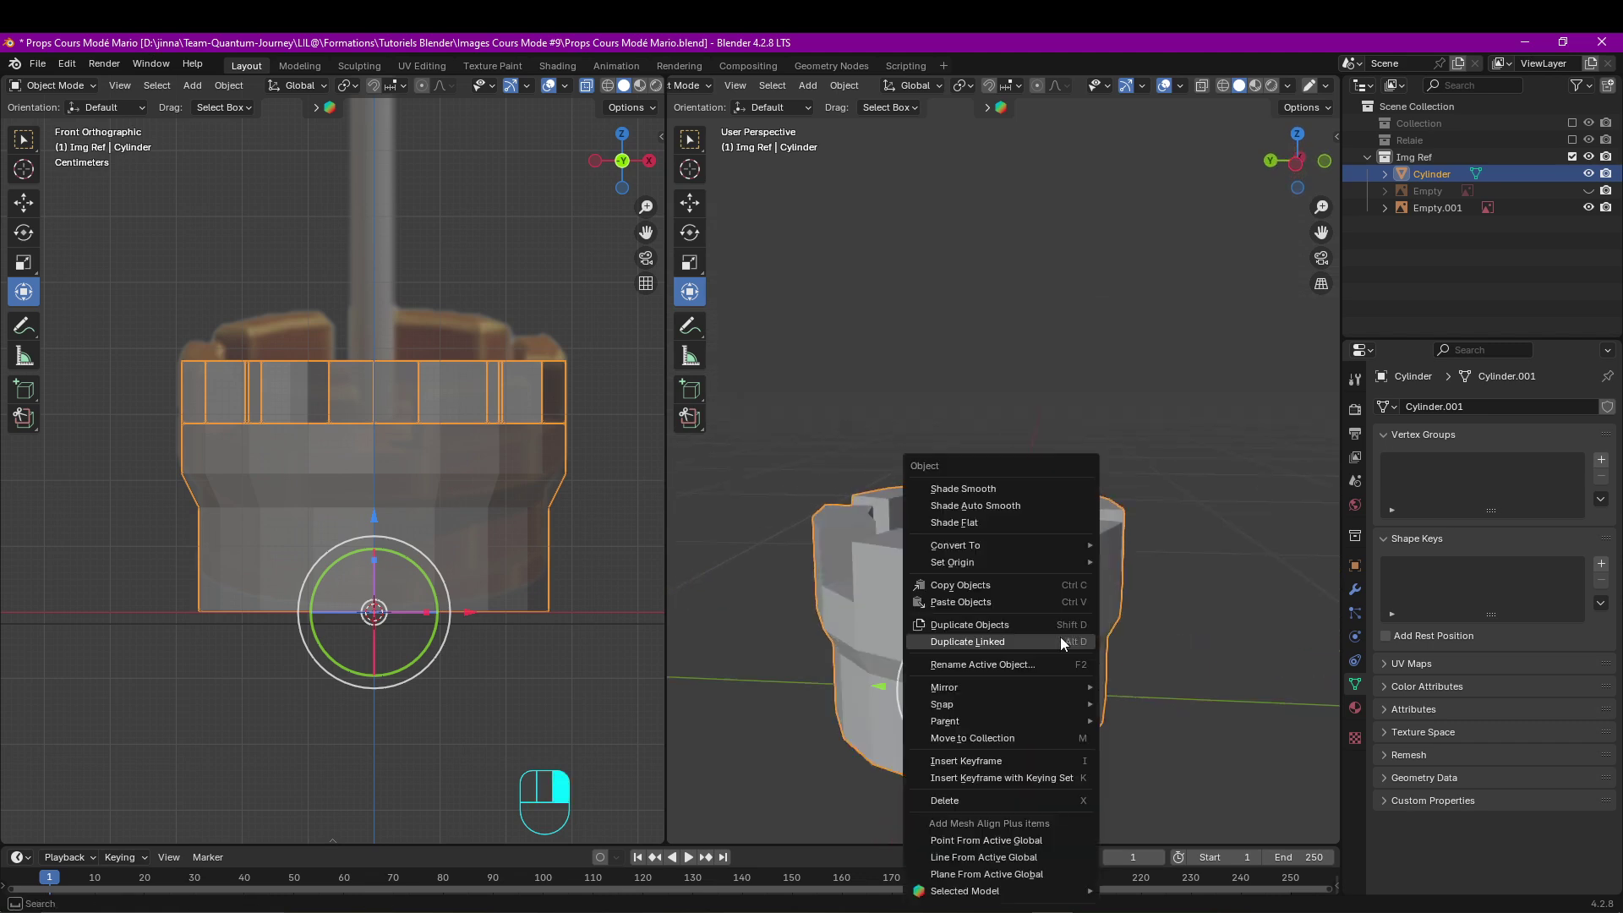
left_click(1017, 490)
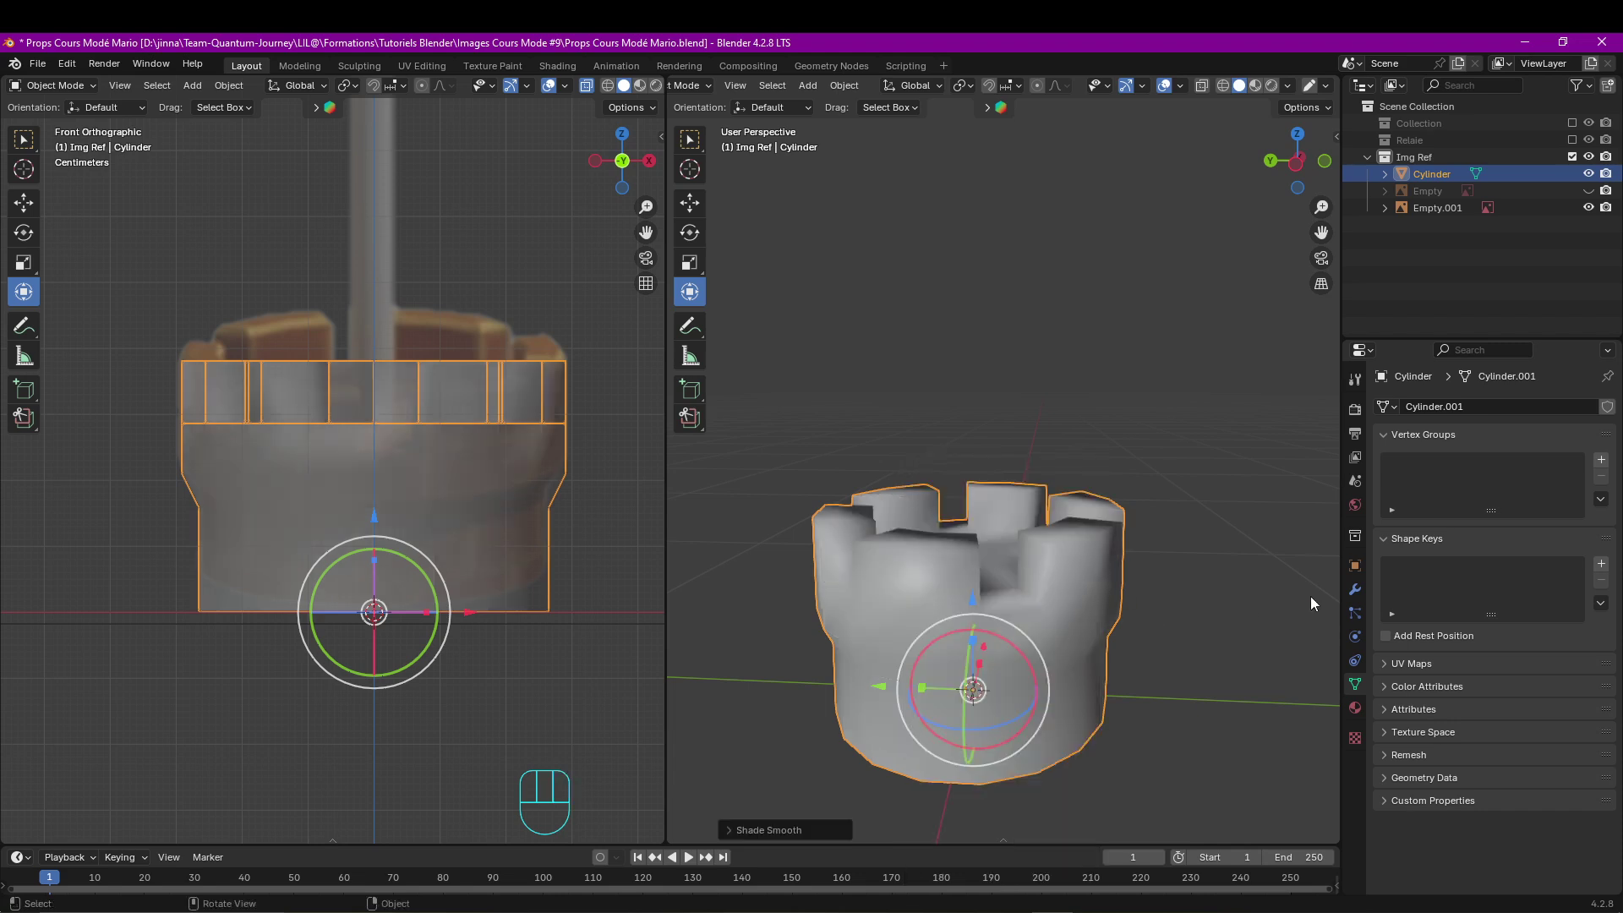
Add a Bevel modifier to the tower base with Percent as the width type and a width of 10.30%.
left_click(1353, 590)
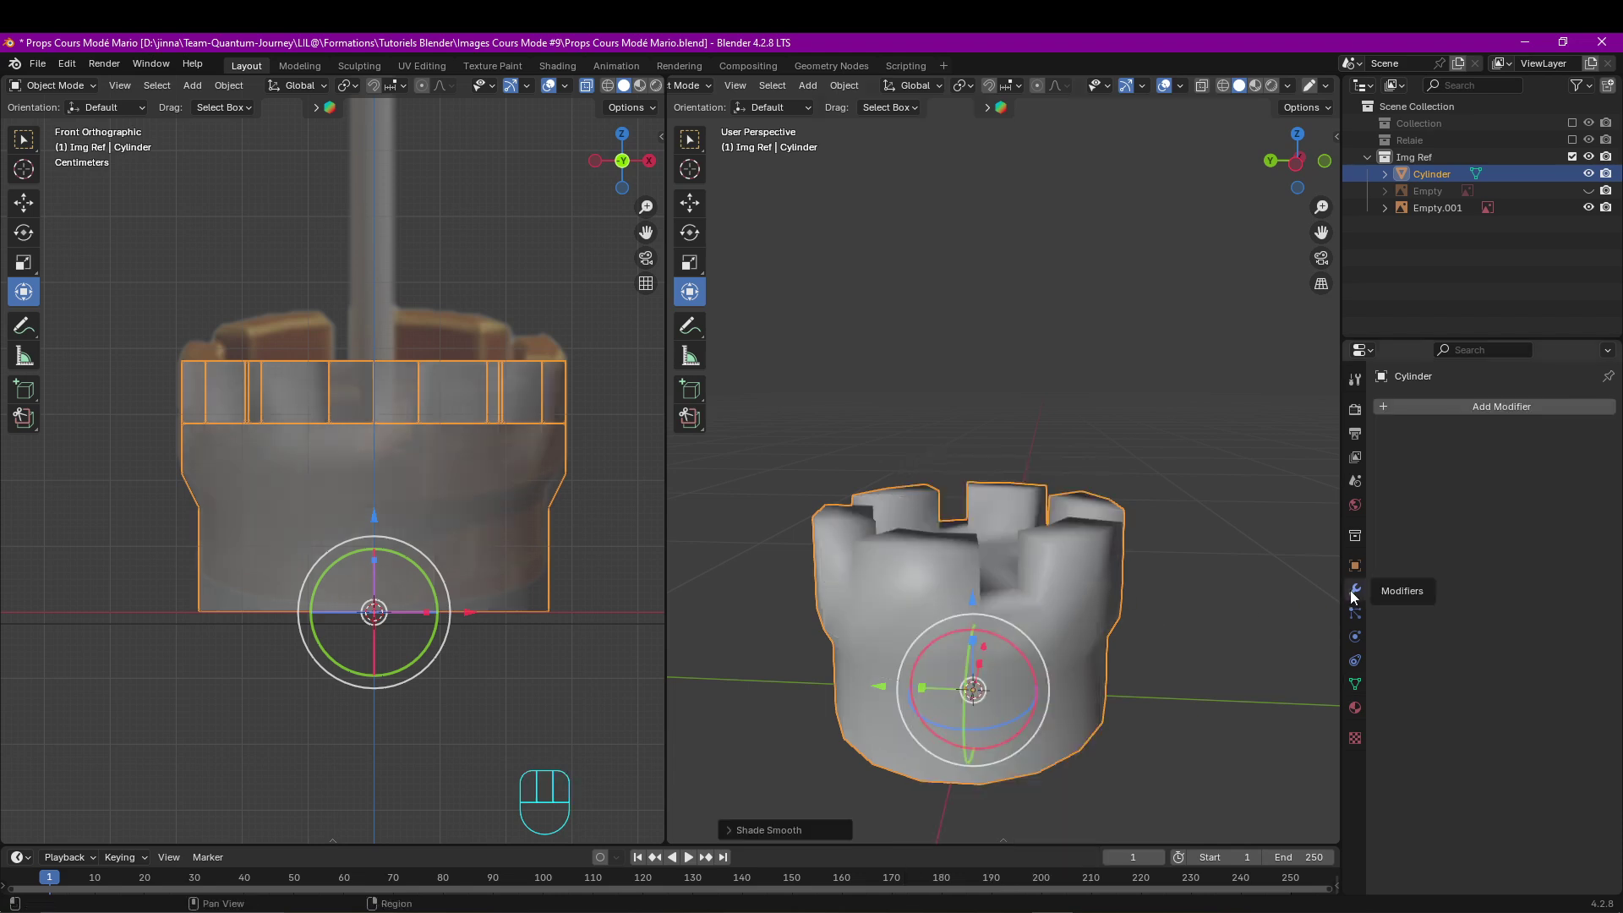
left_click(1452, 406)
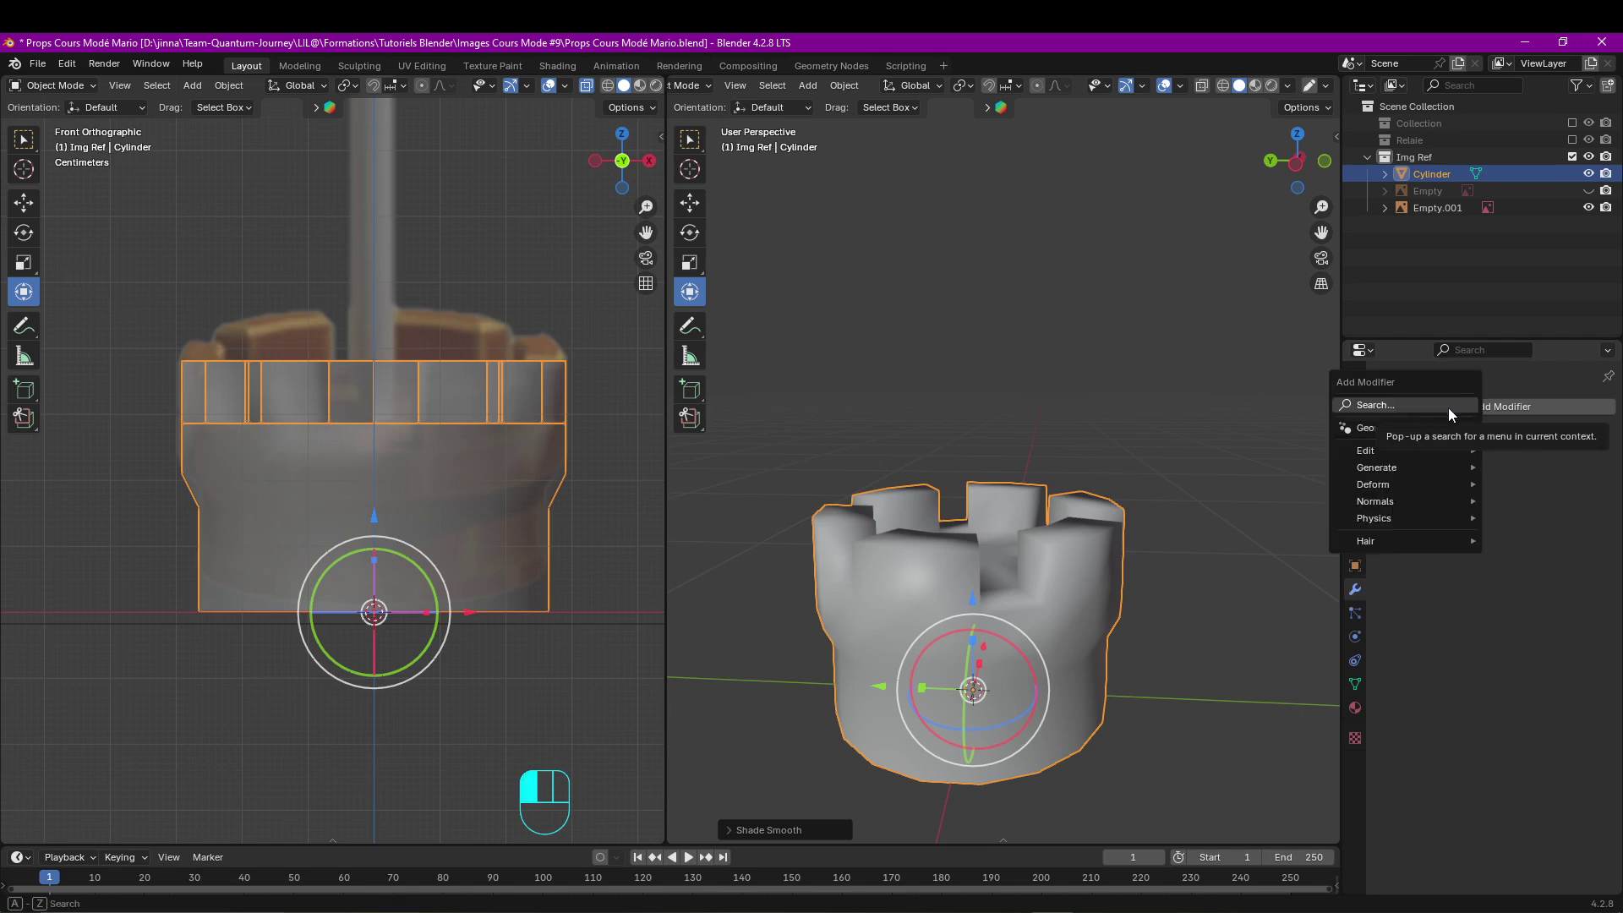
mouse_move(1416, 467)
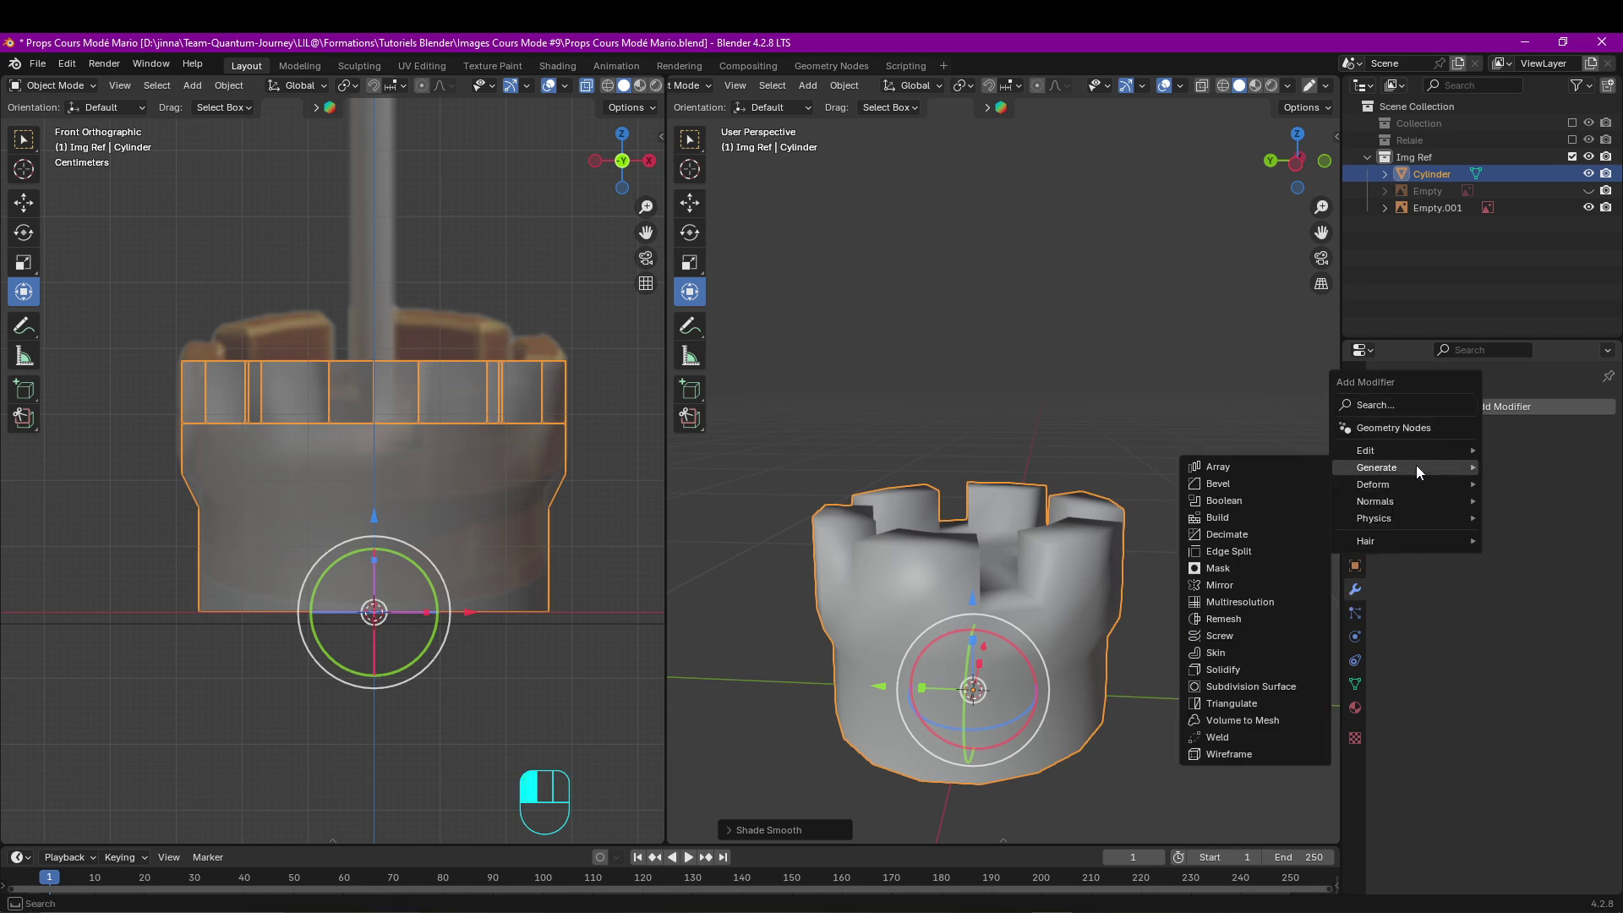
left_click(1279, 489)
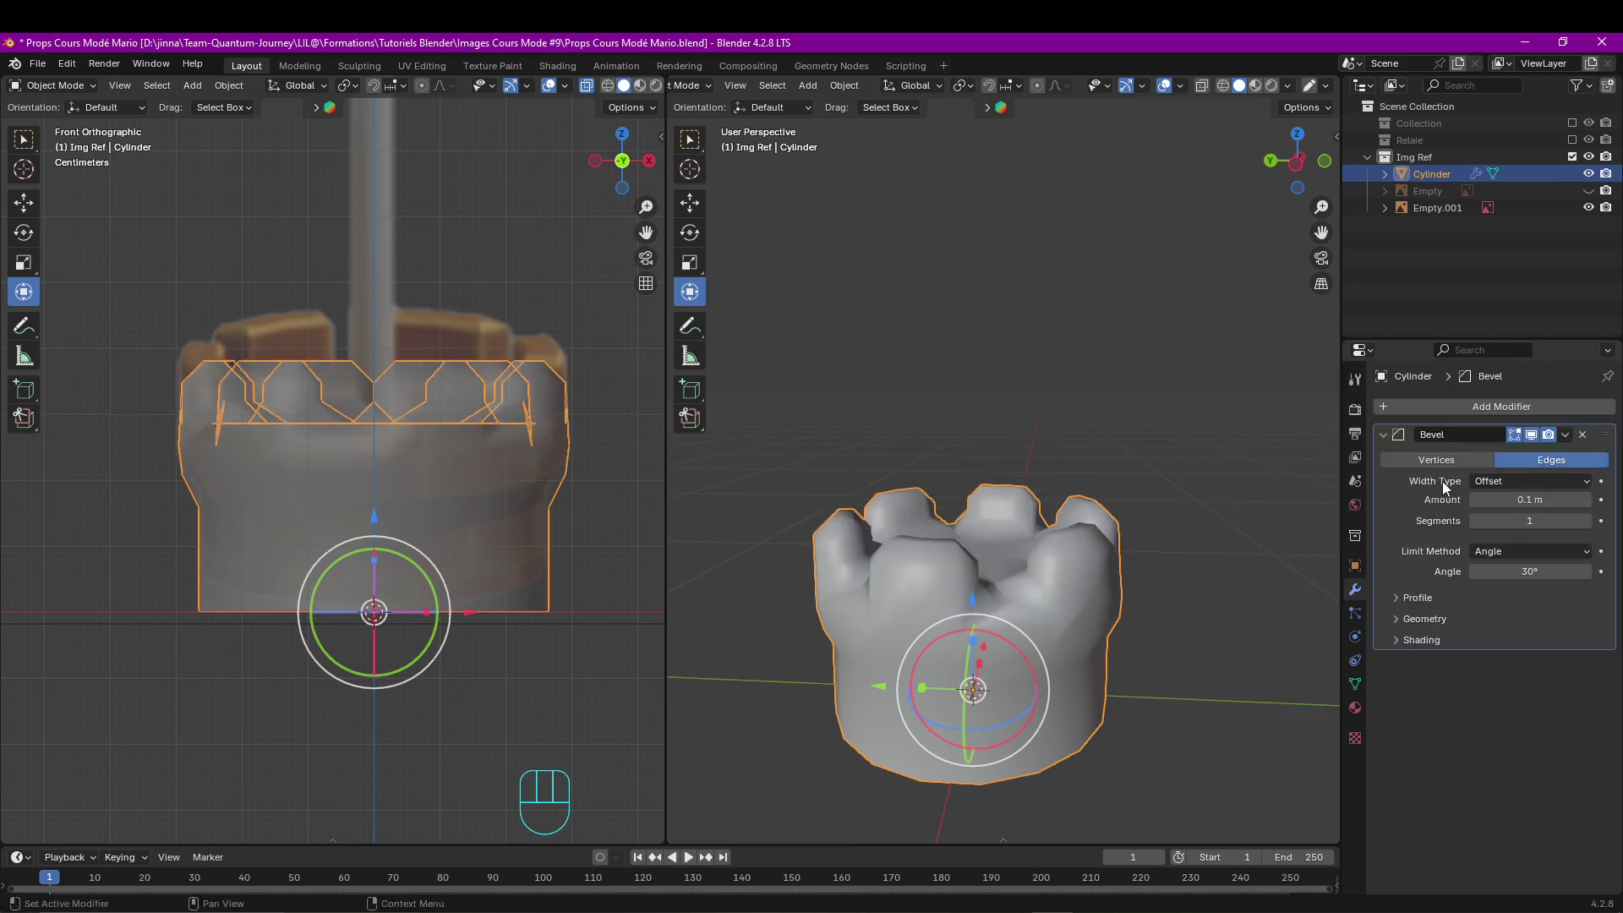
left_click(1502, 480)
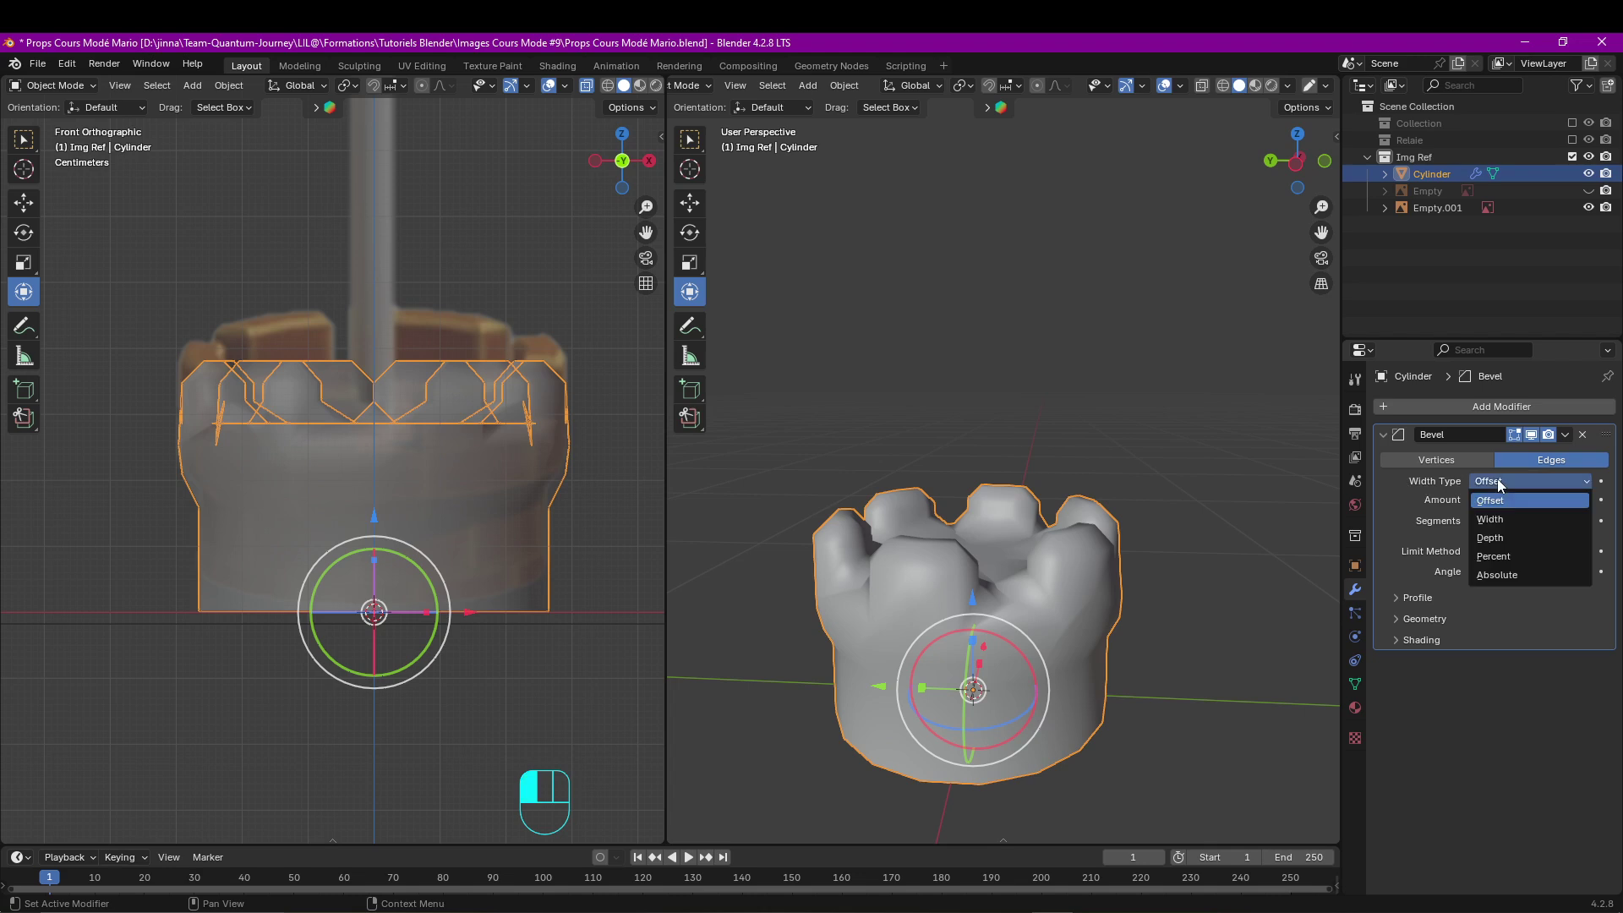
left_click(1513, 553)
left_click_drag(1530, 500, 1529, 499)
Try 4 segments for the tower base's bevel and settle on 2.
left_click(1584, 522)
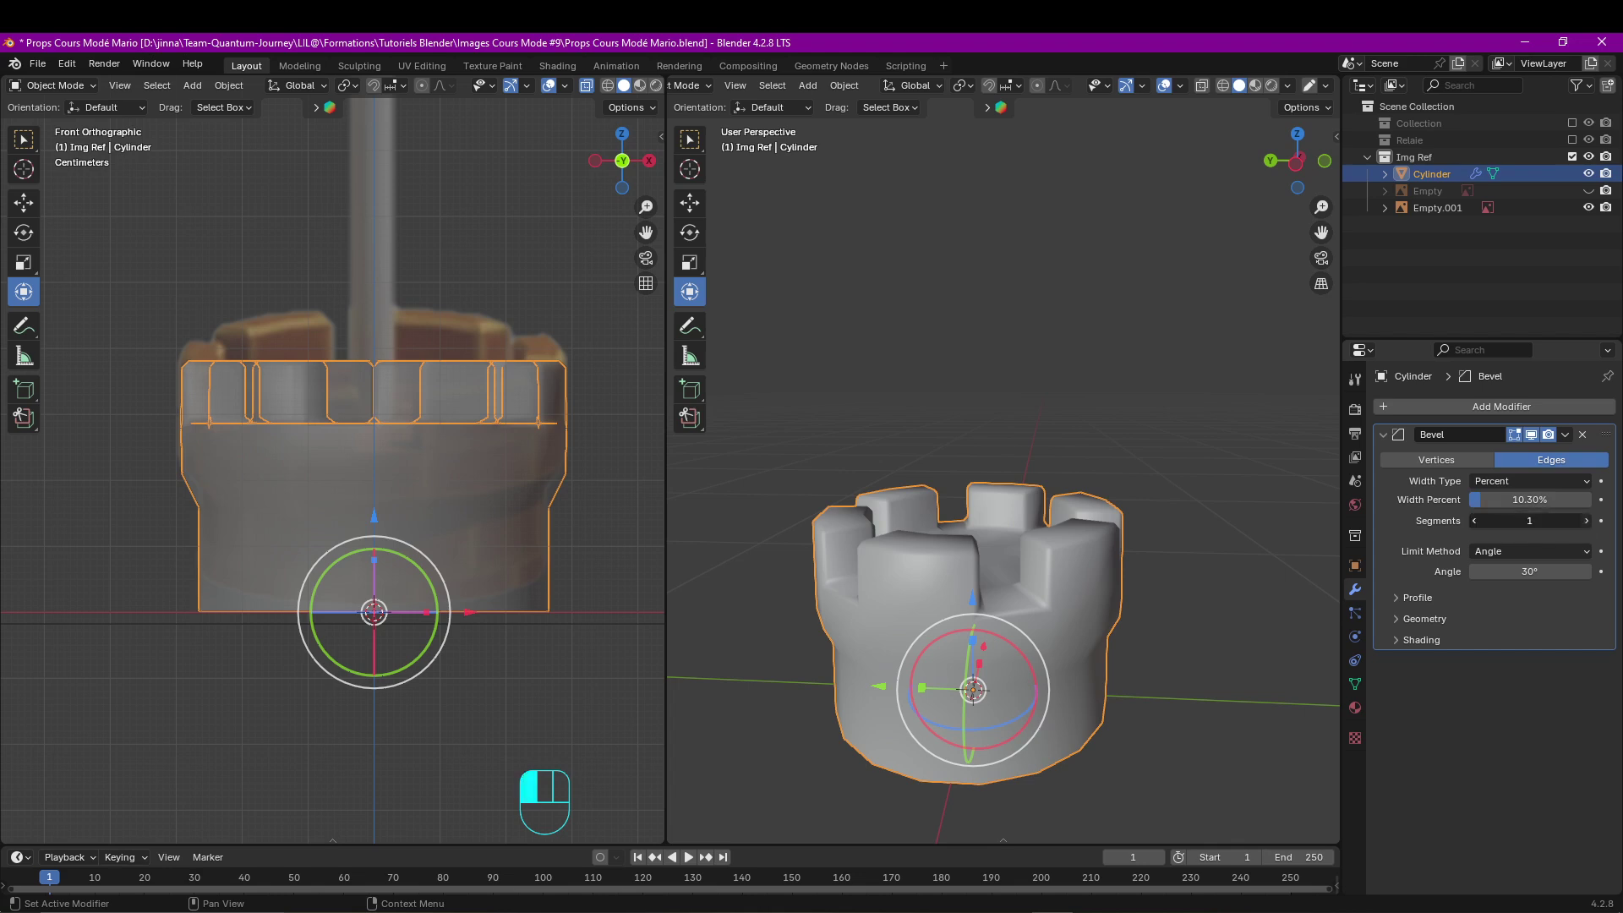
left_click(1584, 522)
left_click(1584, 521)
scroll(1035, 545, "up", 2)
scroll(1033, 535, "up", 2)
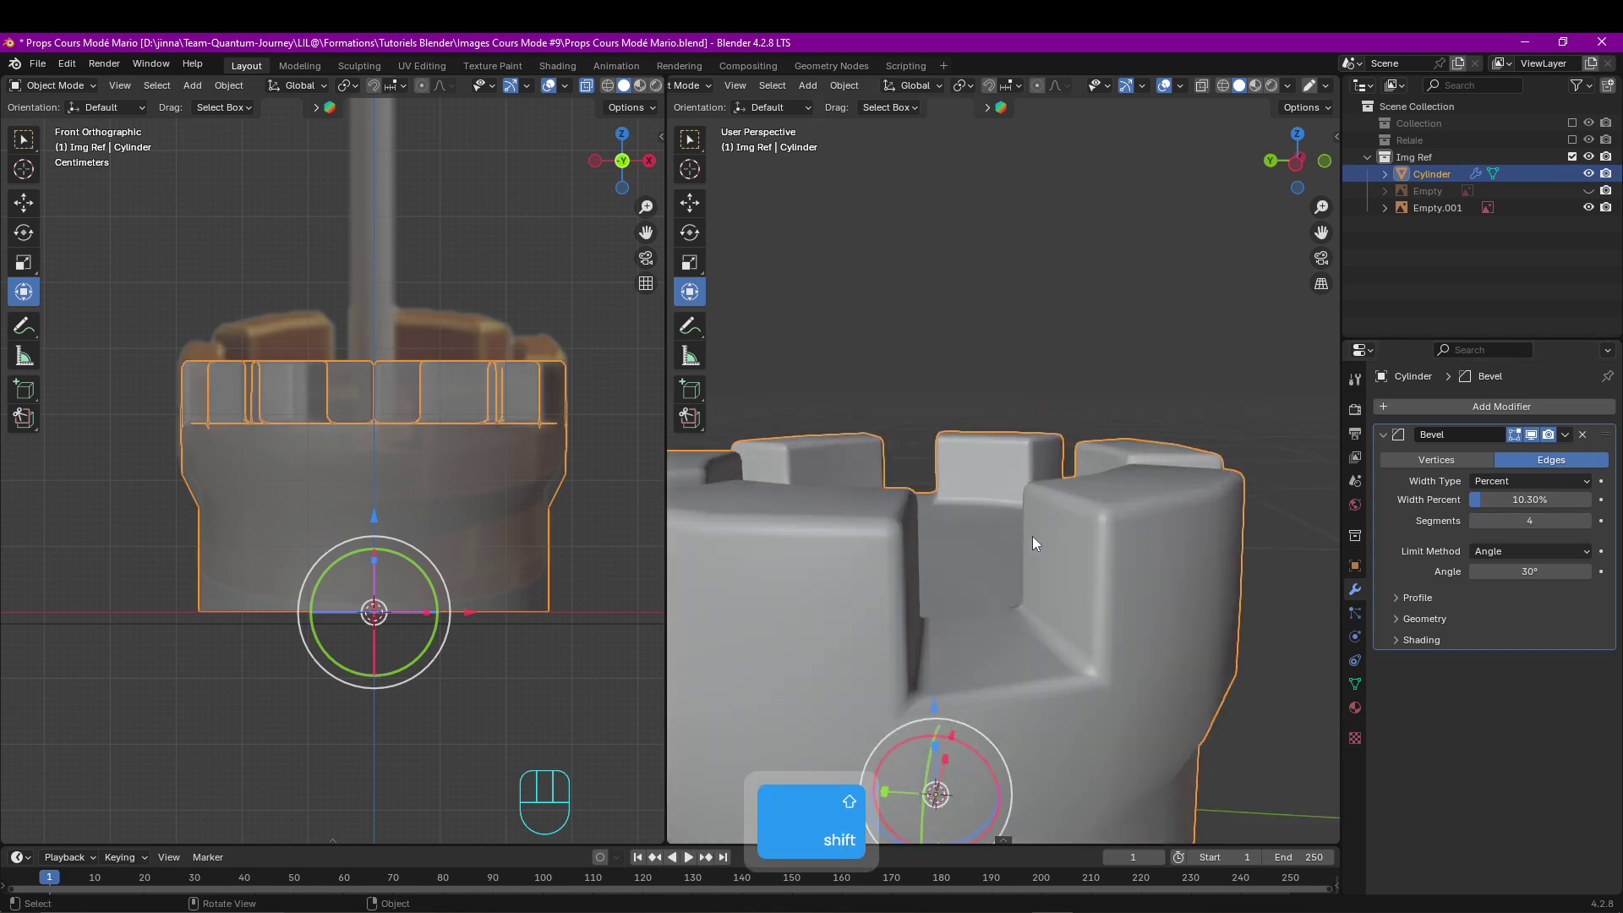
middle_click_drag(1032, 536, 991, 533)
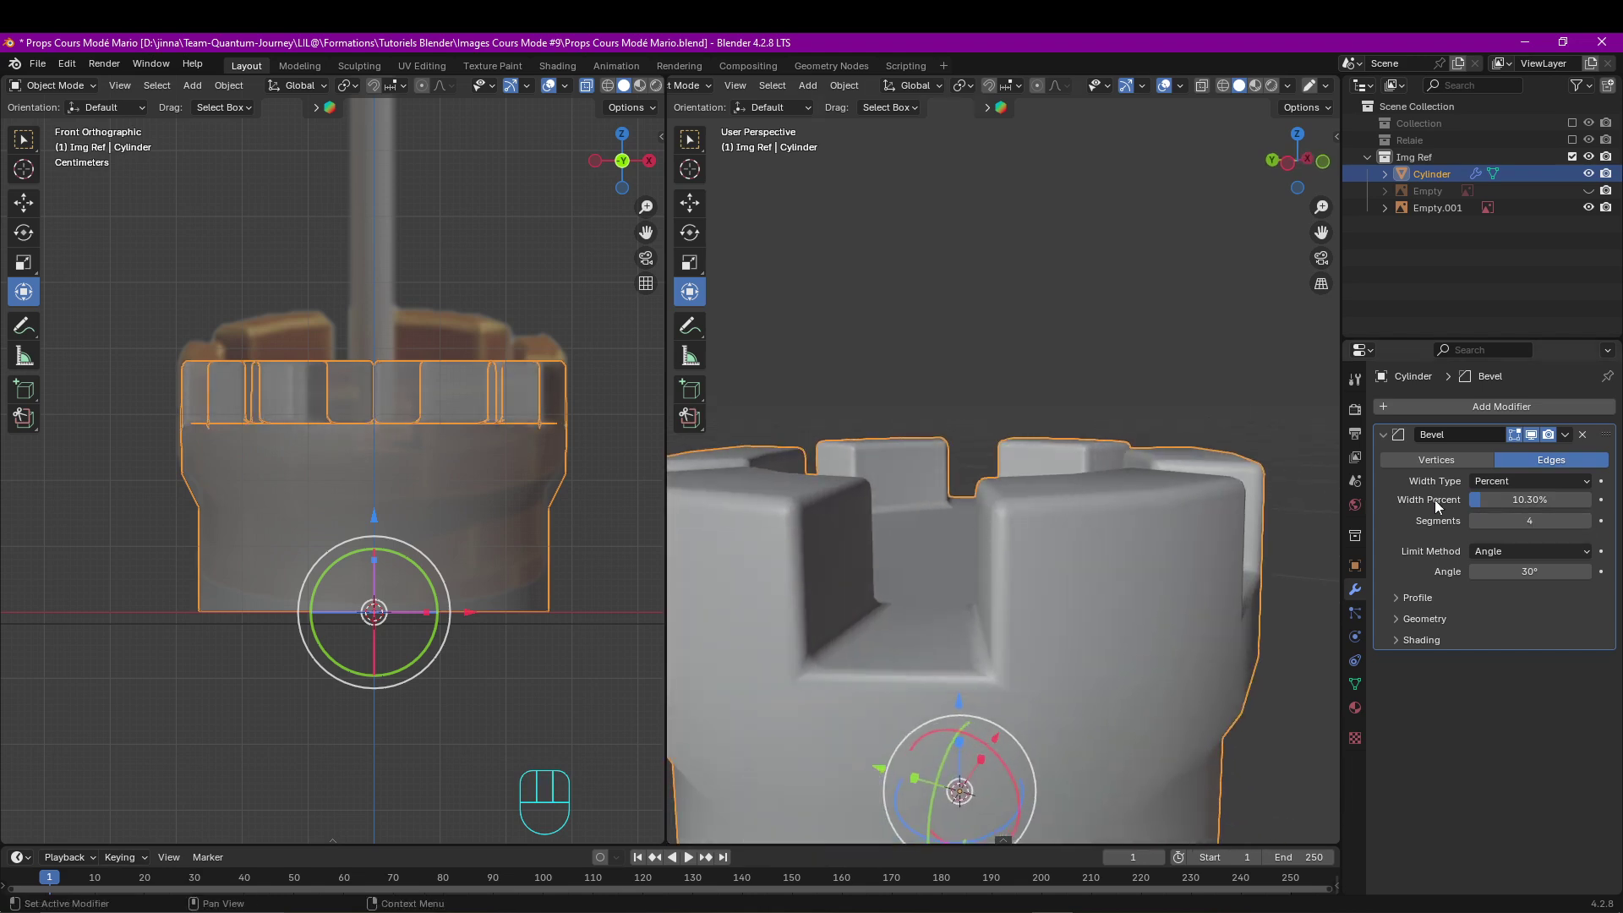
left_click(1473, 519)
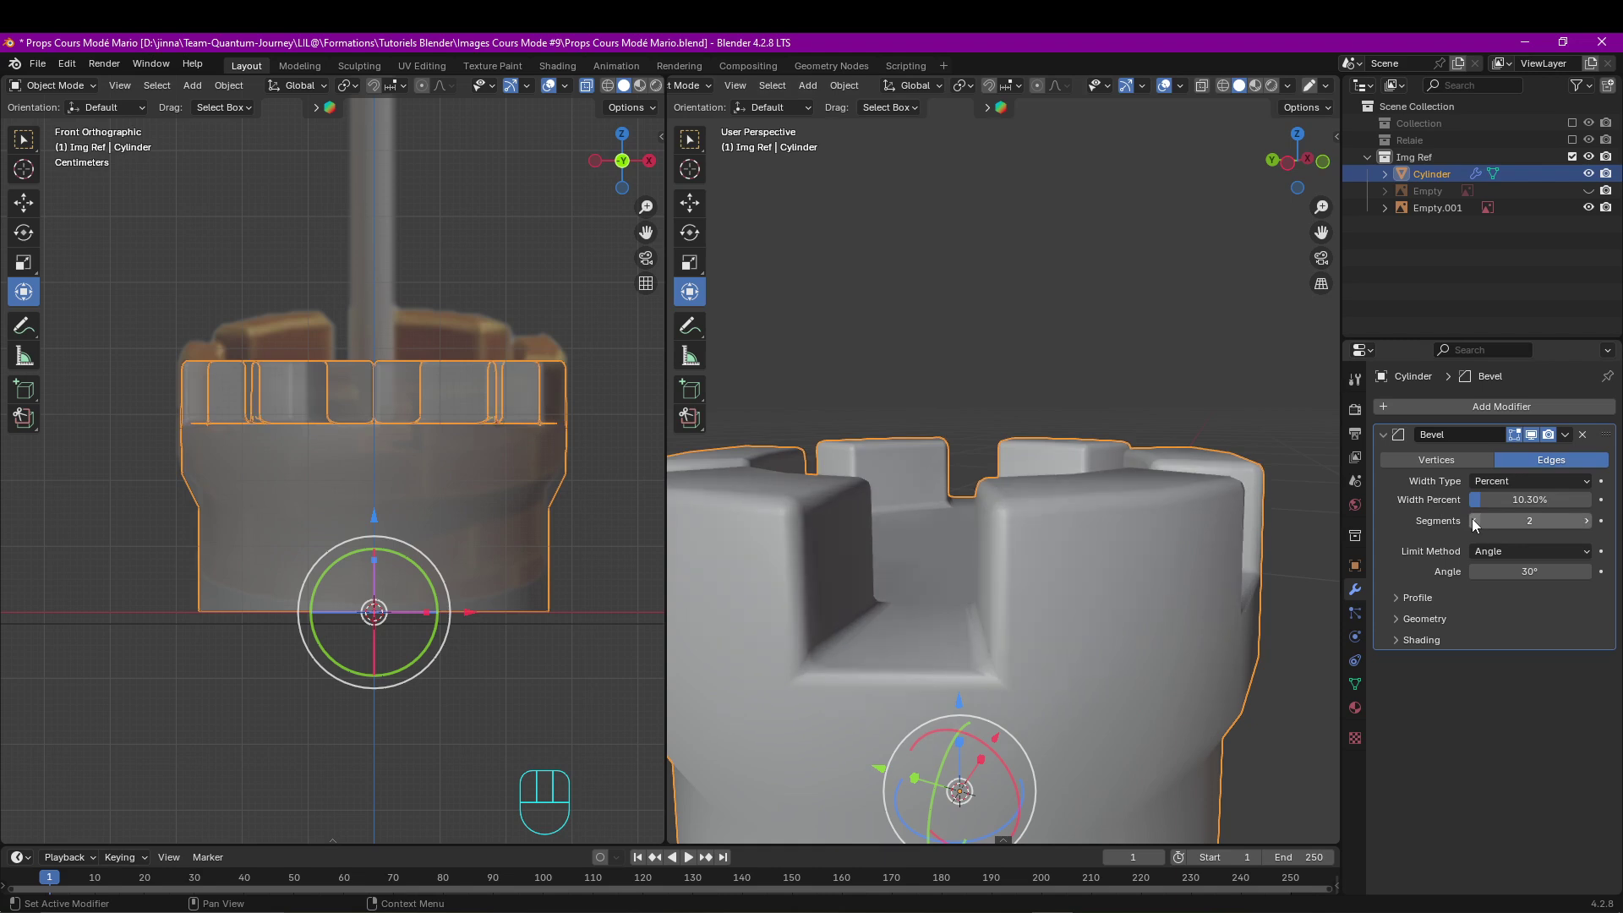
left_click(1473, 519)
Add a Subdivision Surface modifier after the tower base's bevel and set its viewport level to 2.
left_click(1437, 408)
mouse_move(1437, 413)
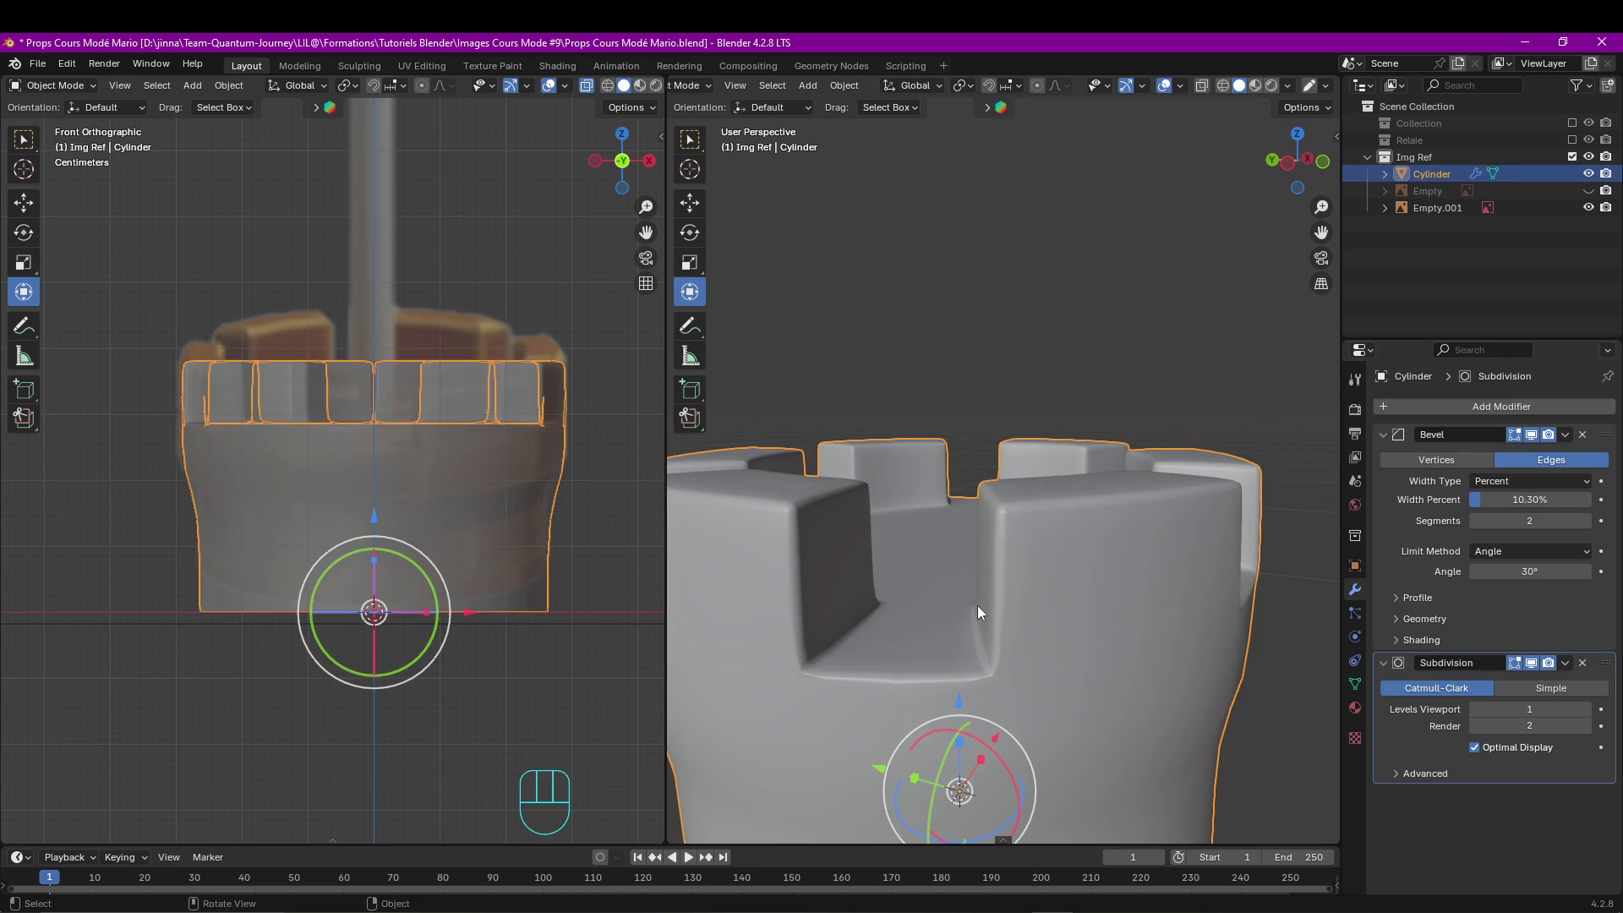
scroll(977, 605, "down", 2)
middle_click_drag(978, 605, 979, 486, "shift")
middle_click_drag(979, 486, 1068, 499)
scroll(1067, 500, "down", 1)
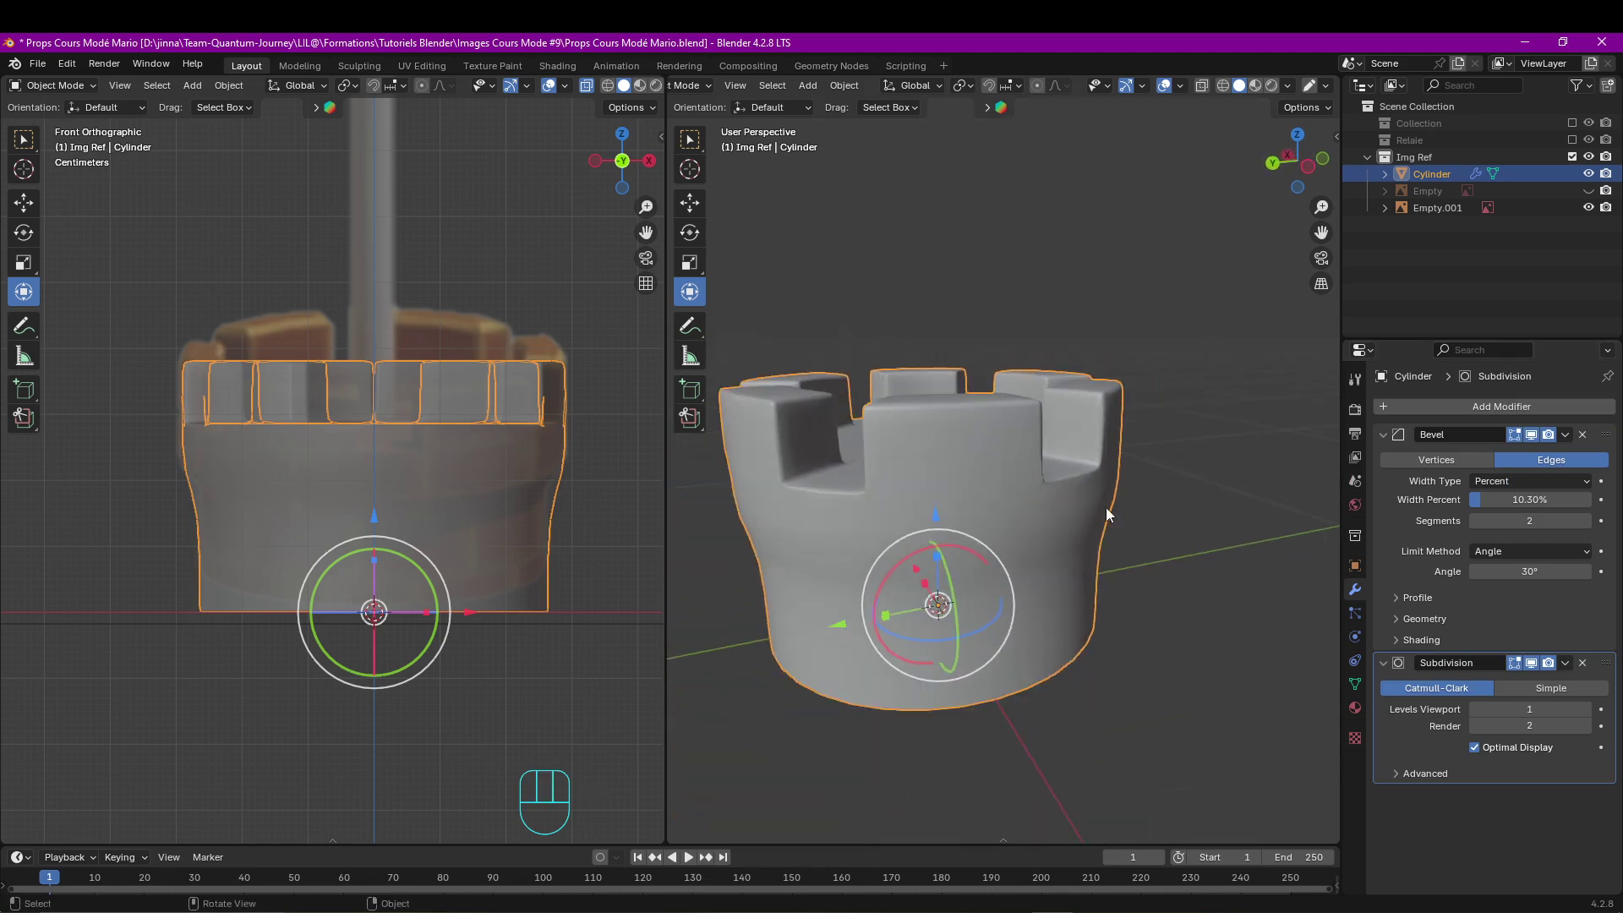
left_click(1586, 713)
middle_click_drag(1219, 573, 1137, 549)
key("Tab")
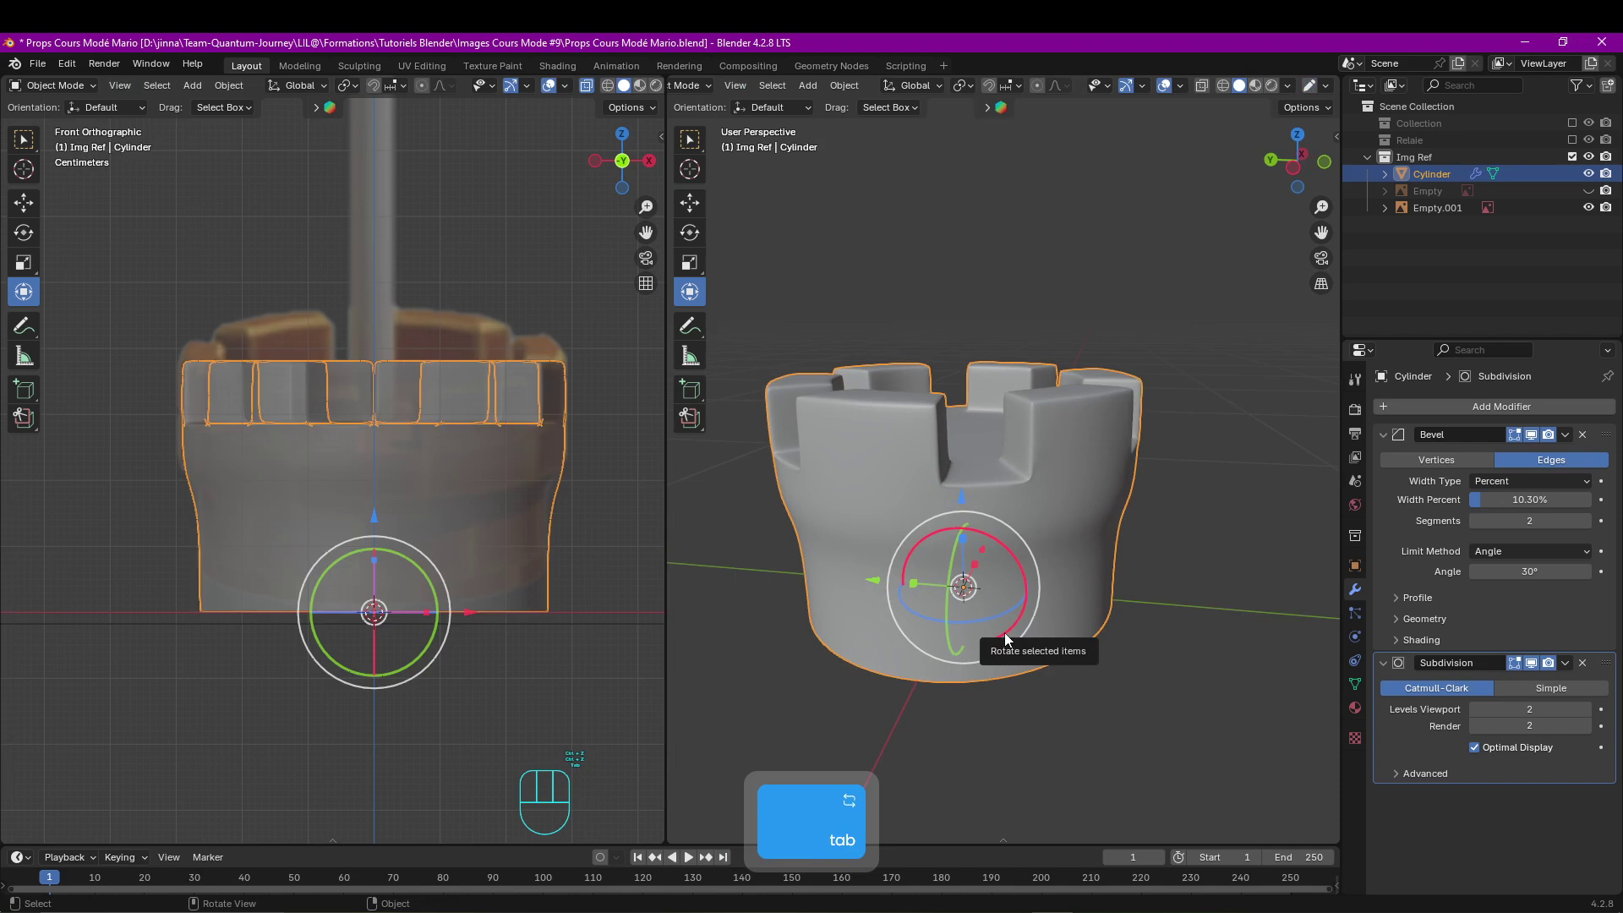
middle_click_drag(953, 607, 901, 554)
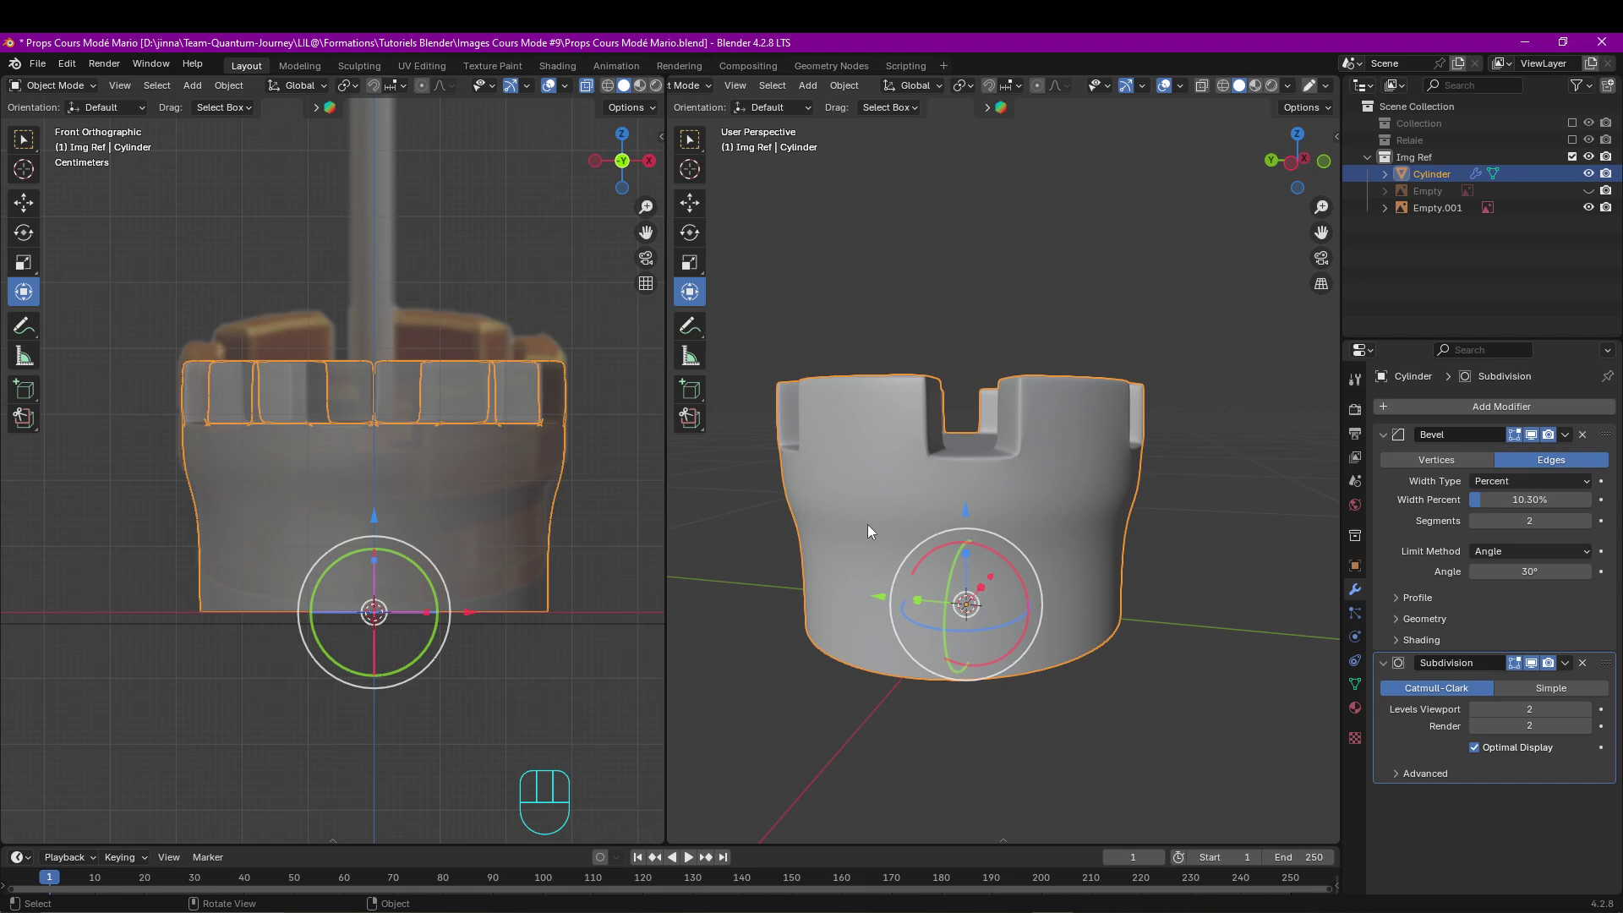
Add three supporting edge loops around the tower's flare: just above it, near its lower edge, and just below it, and return to Object Mode.
key("Tab")
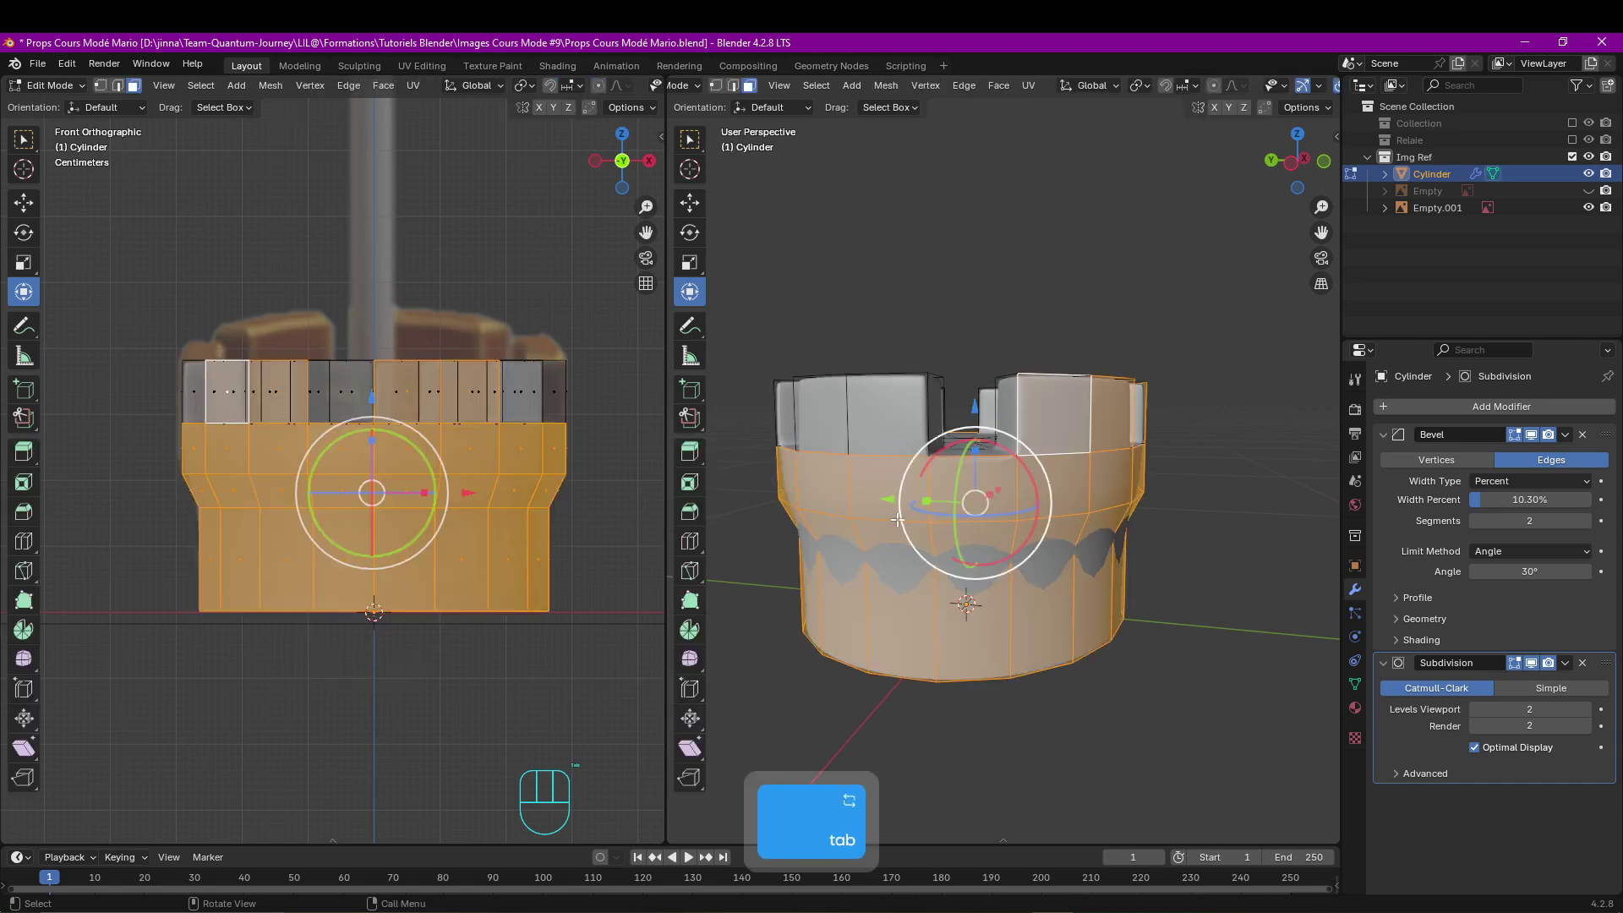
key("ctrl+r")
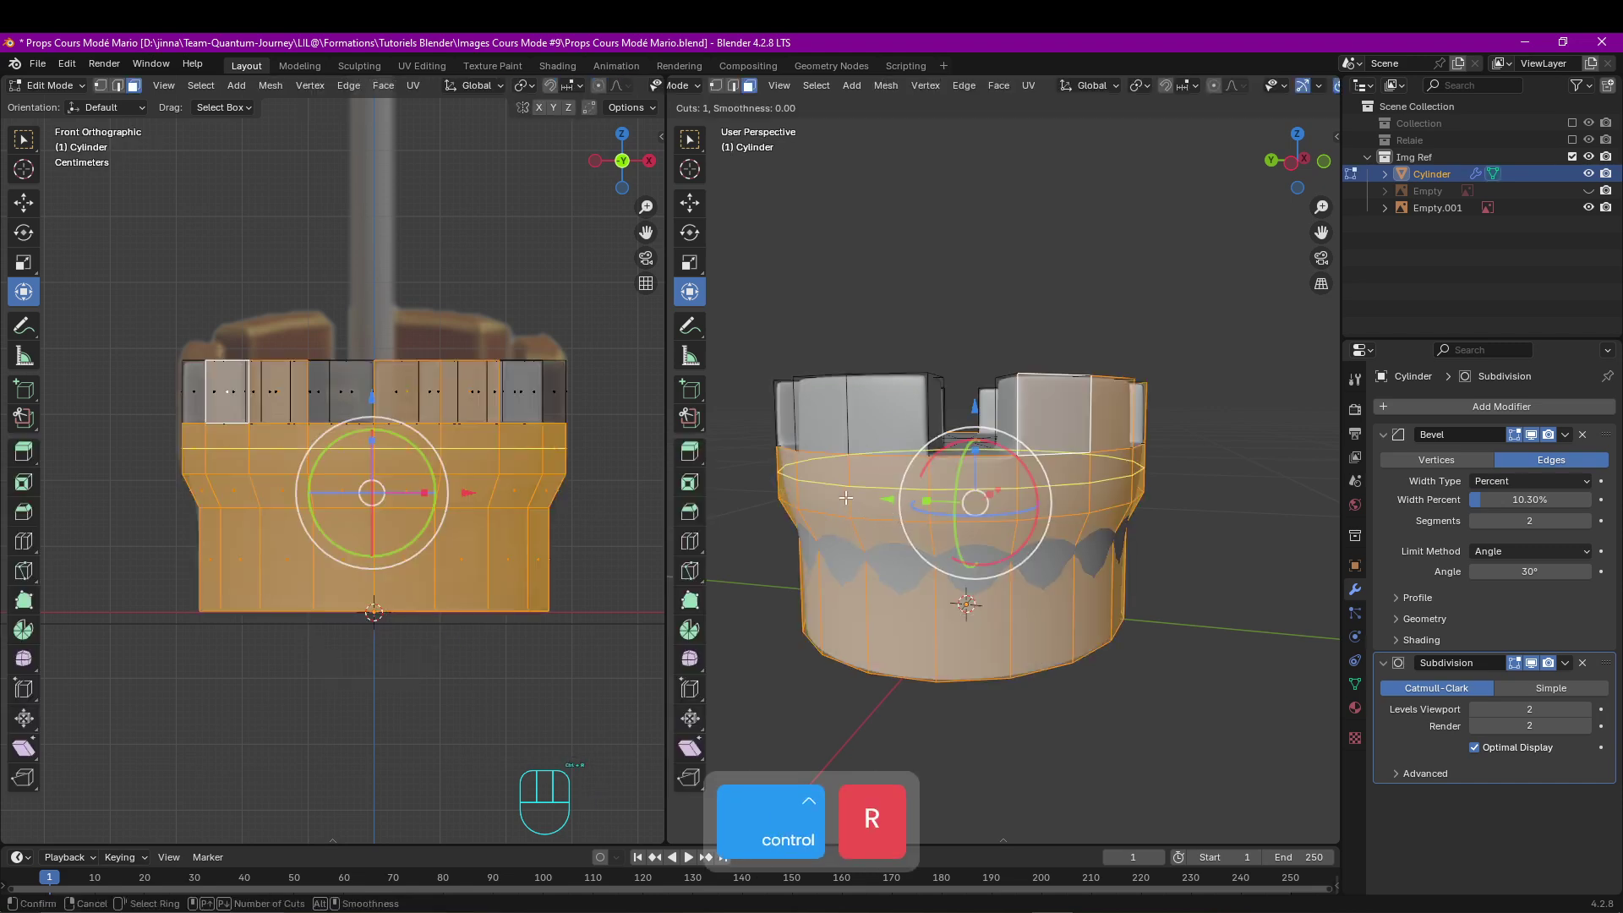
left_click(846, 498)
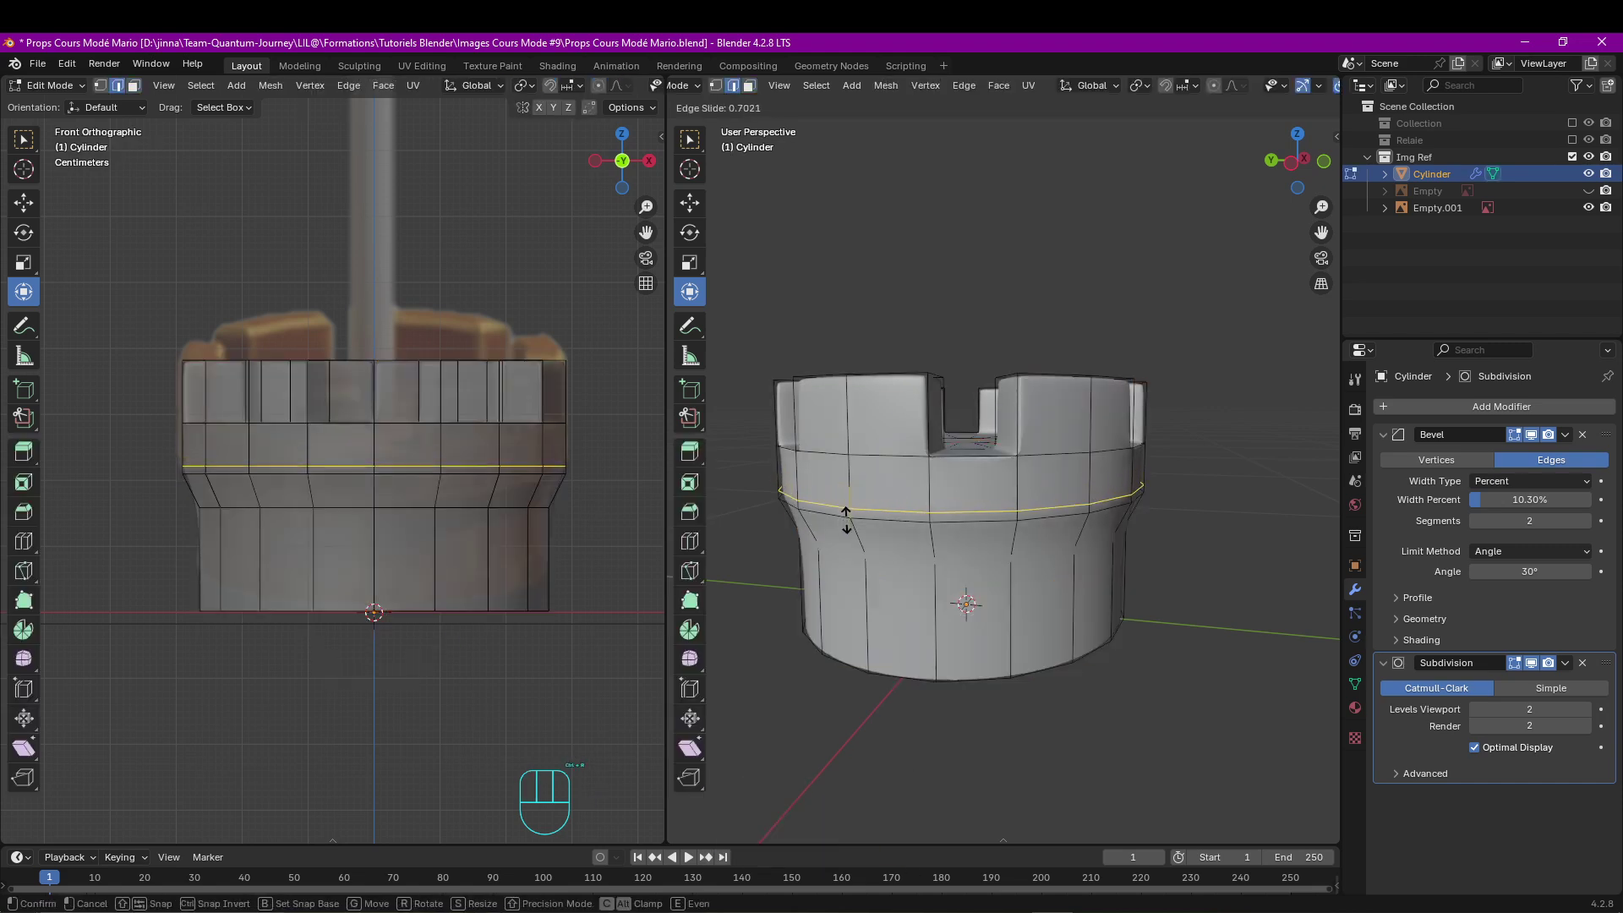
left_click(846, 517)
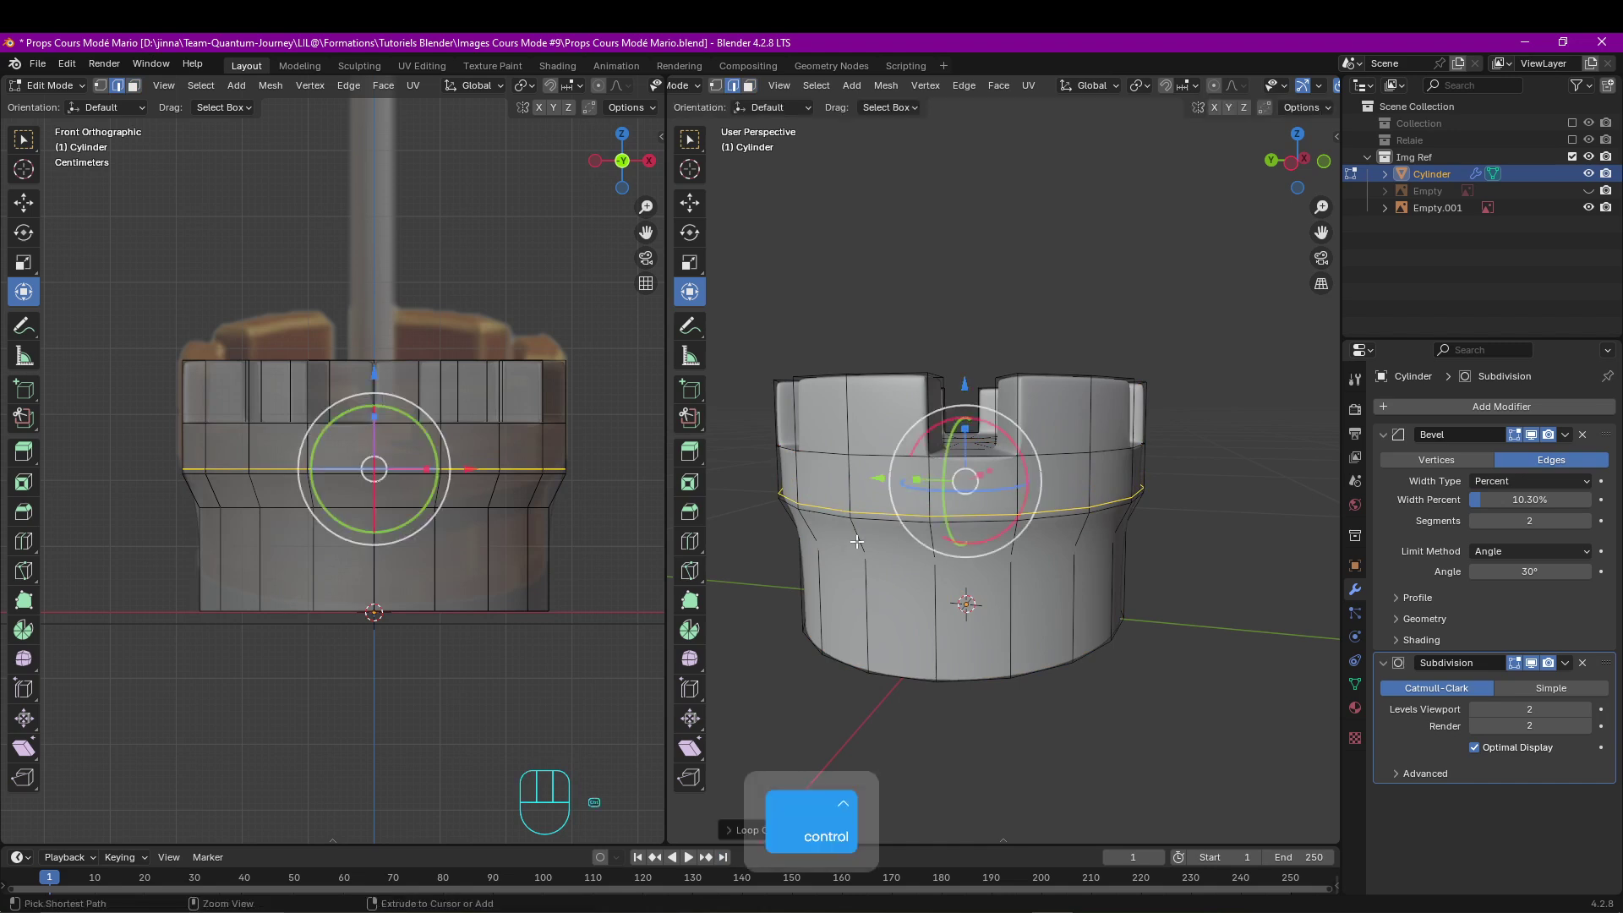
key("ctrl+r")
left_click(856, 543)
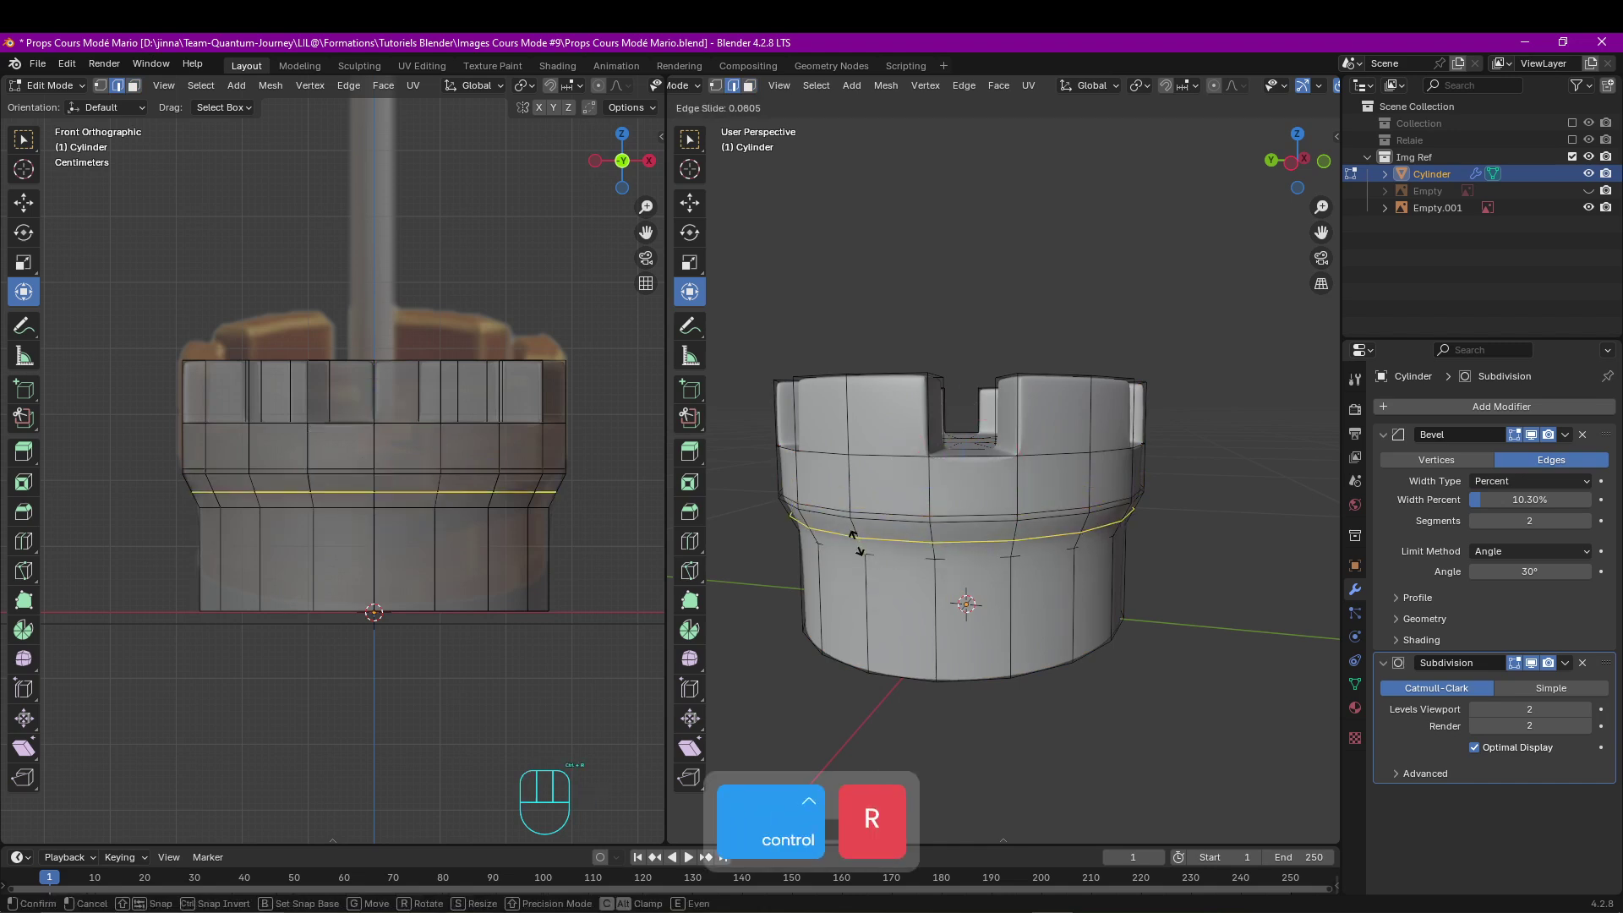
left_click(854, 554)
key("ctrl+r")
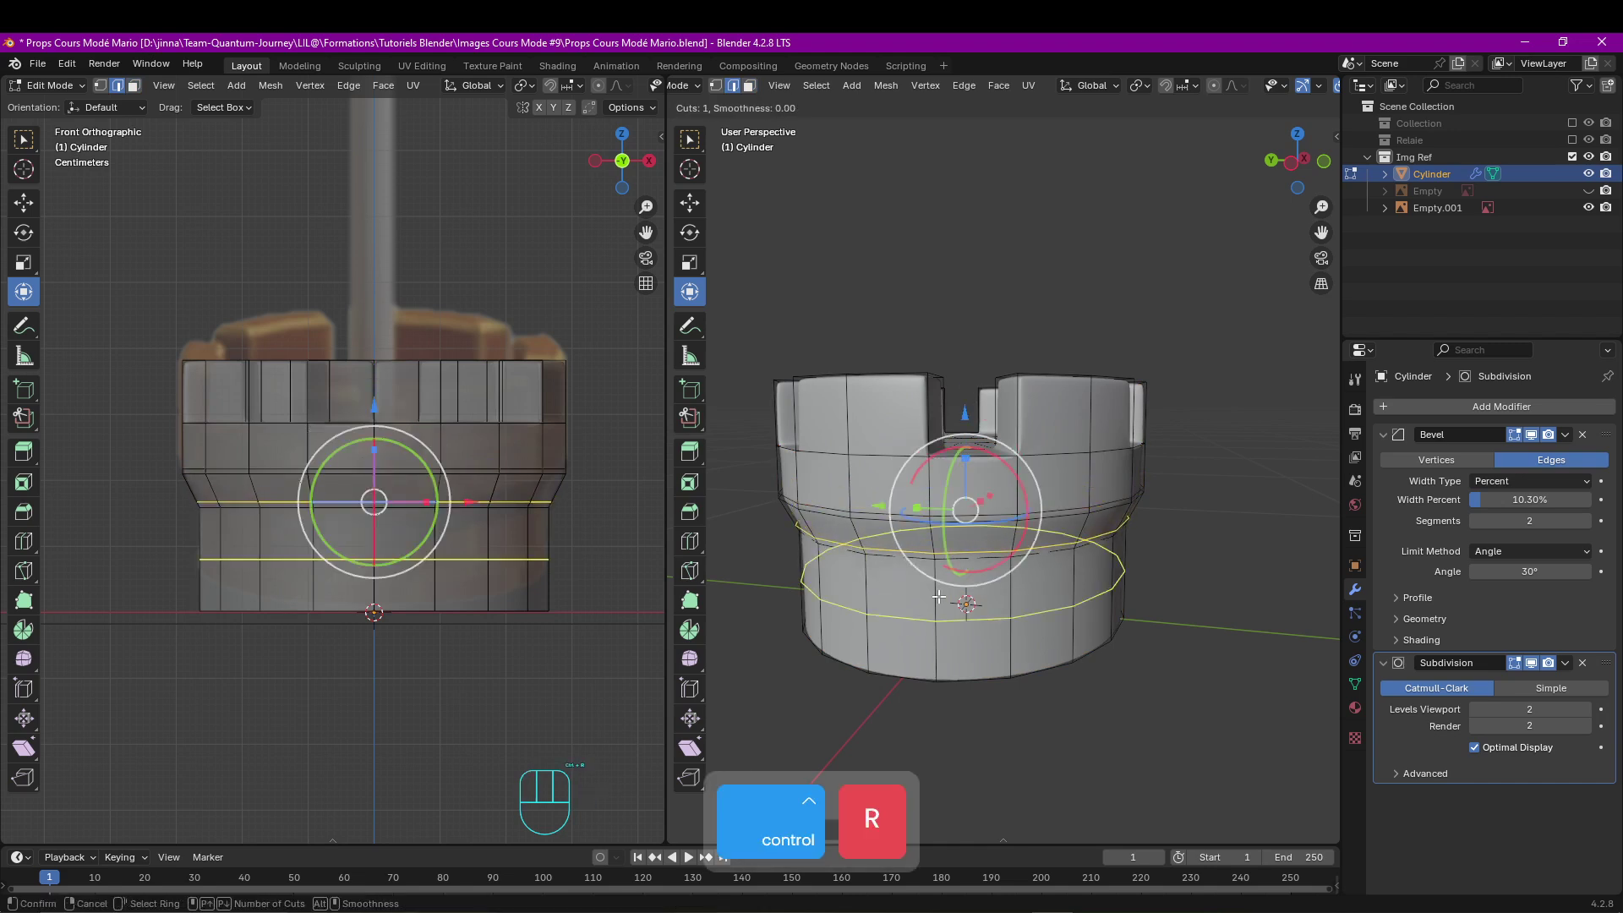
left_click(938, 597)
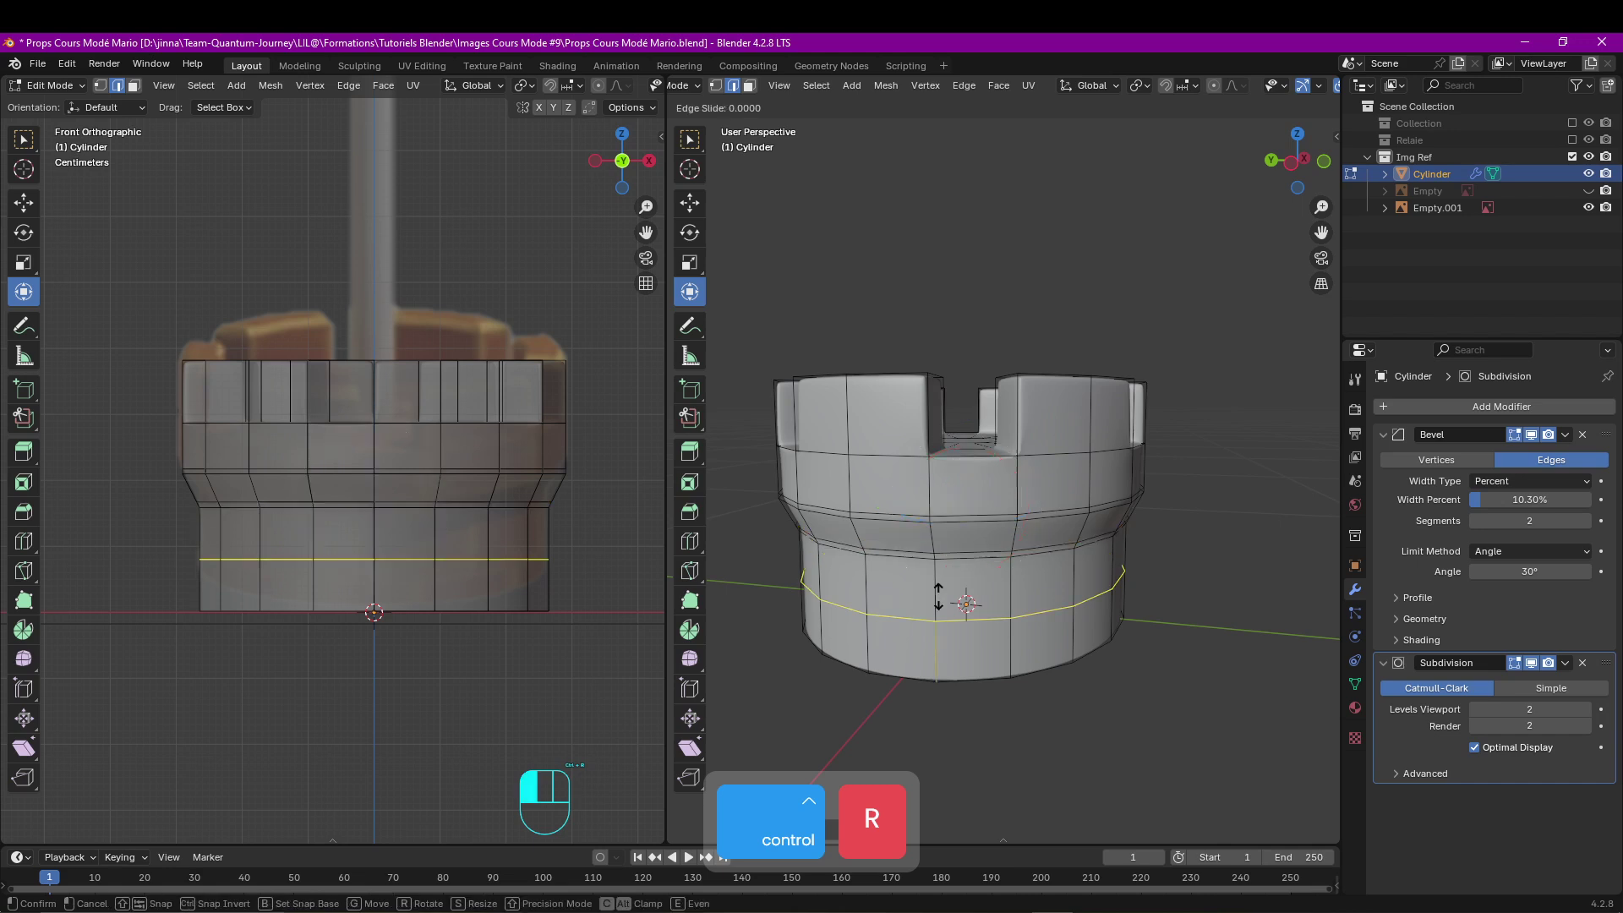
left_click(949, 550)
key("Tab")
middle_click_drag(792, 572, 1053, 580)
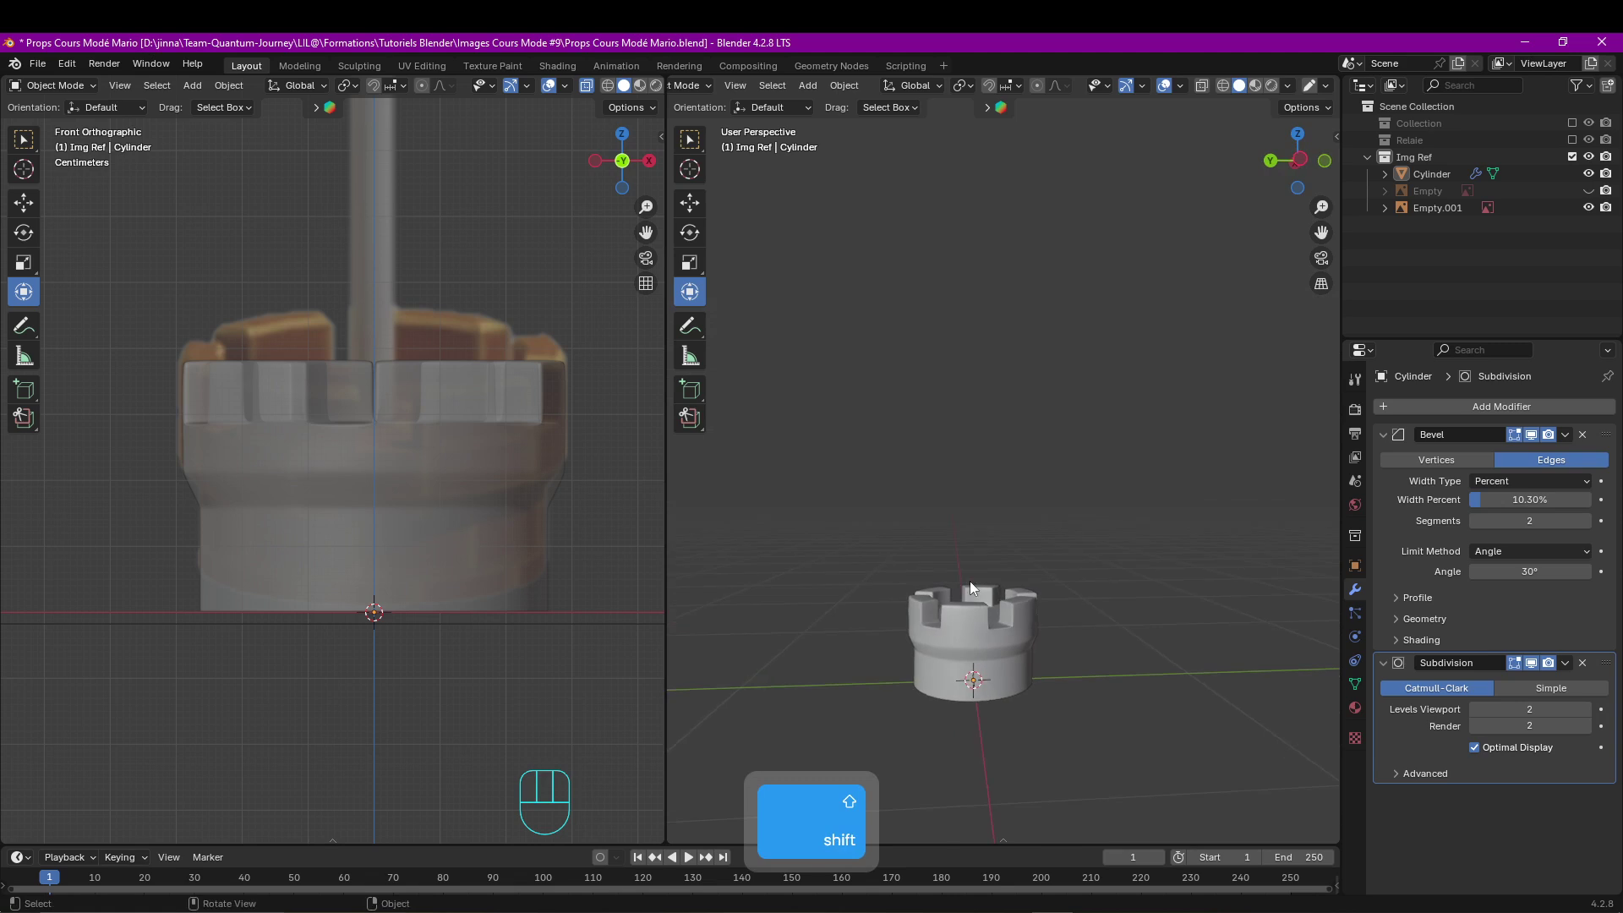
Add a mesh cylinder with 32 vertices for the flagpole, keeping its ends unfilled.
scroll(332, 317, "down", 3)
middle_click_drag(333, 317, 334, 521, "shift")
middle_click_drag(399, 348, 415, 532, "shift")
scroll(427, 418, "down", 2)
middle_click_drag(427, 417, 432, 439, "shift")
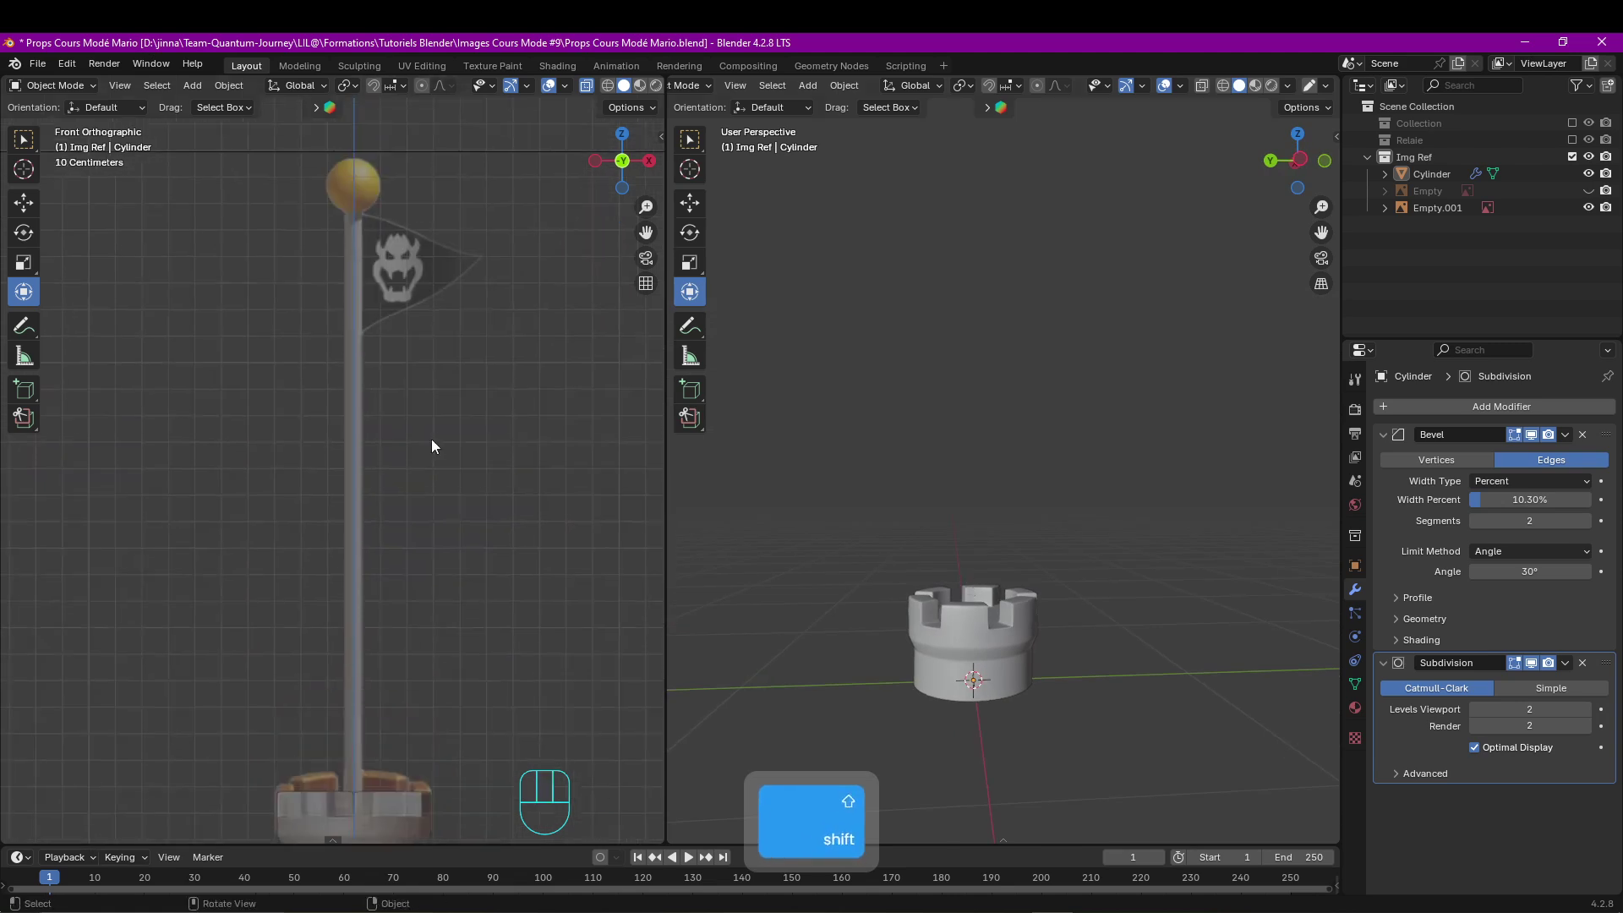
key("shift+a")
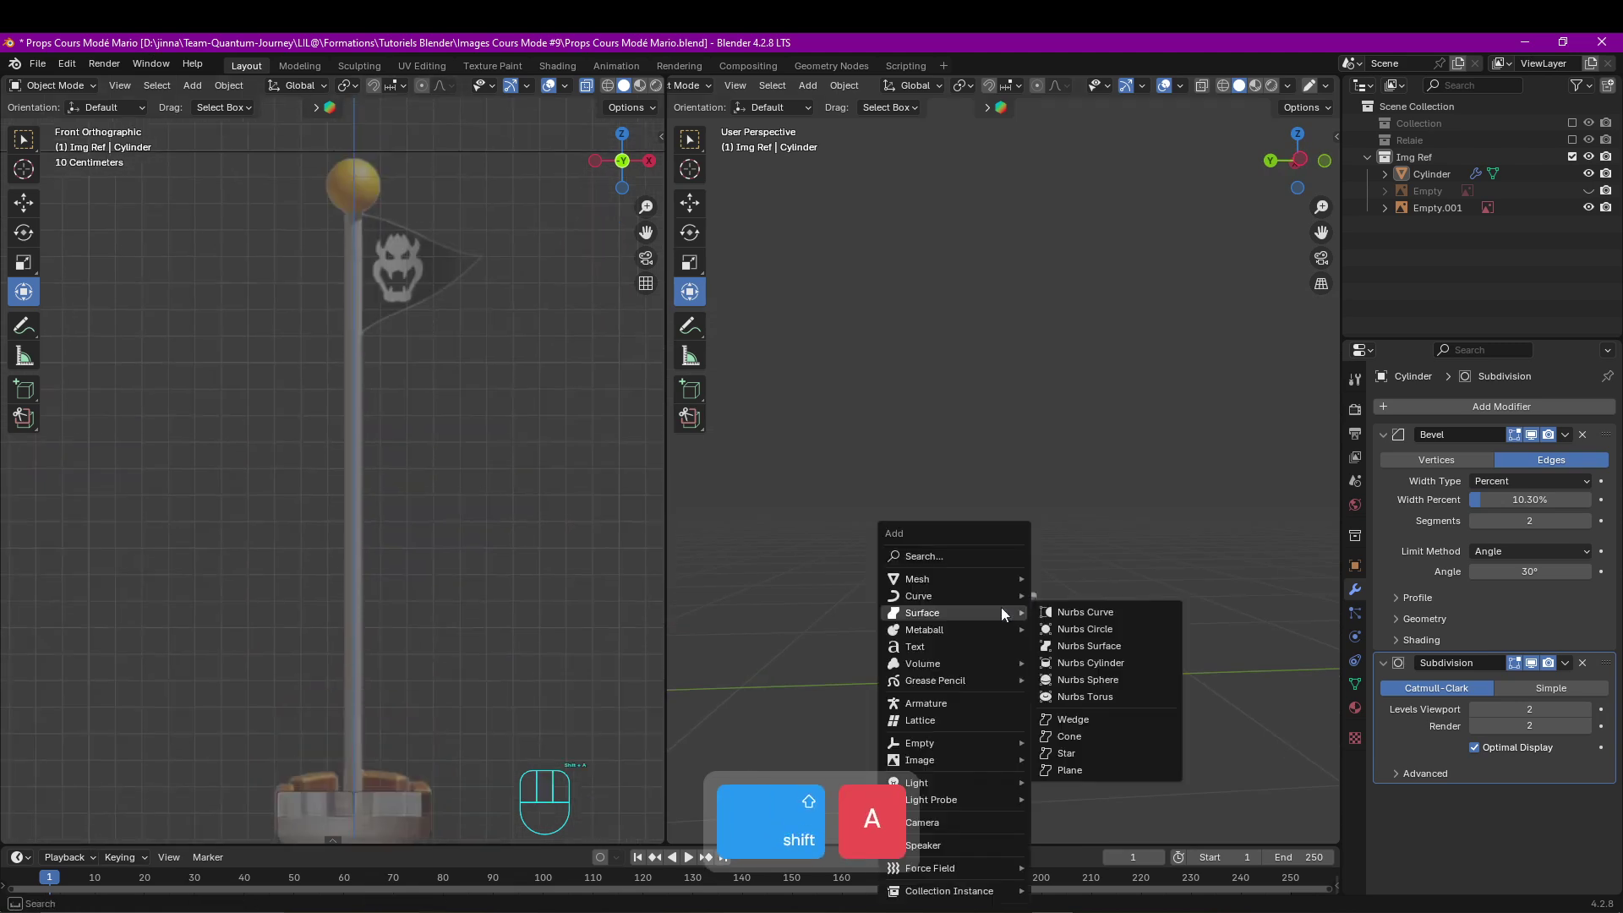
mouse_move(992, 571)
left_click(1090, 296)
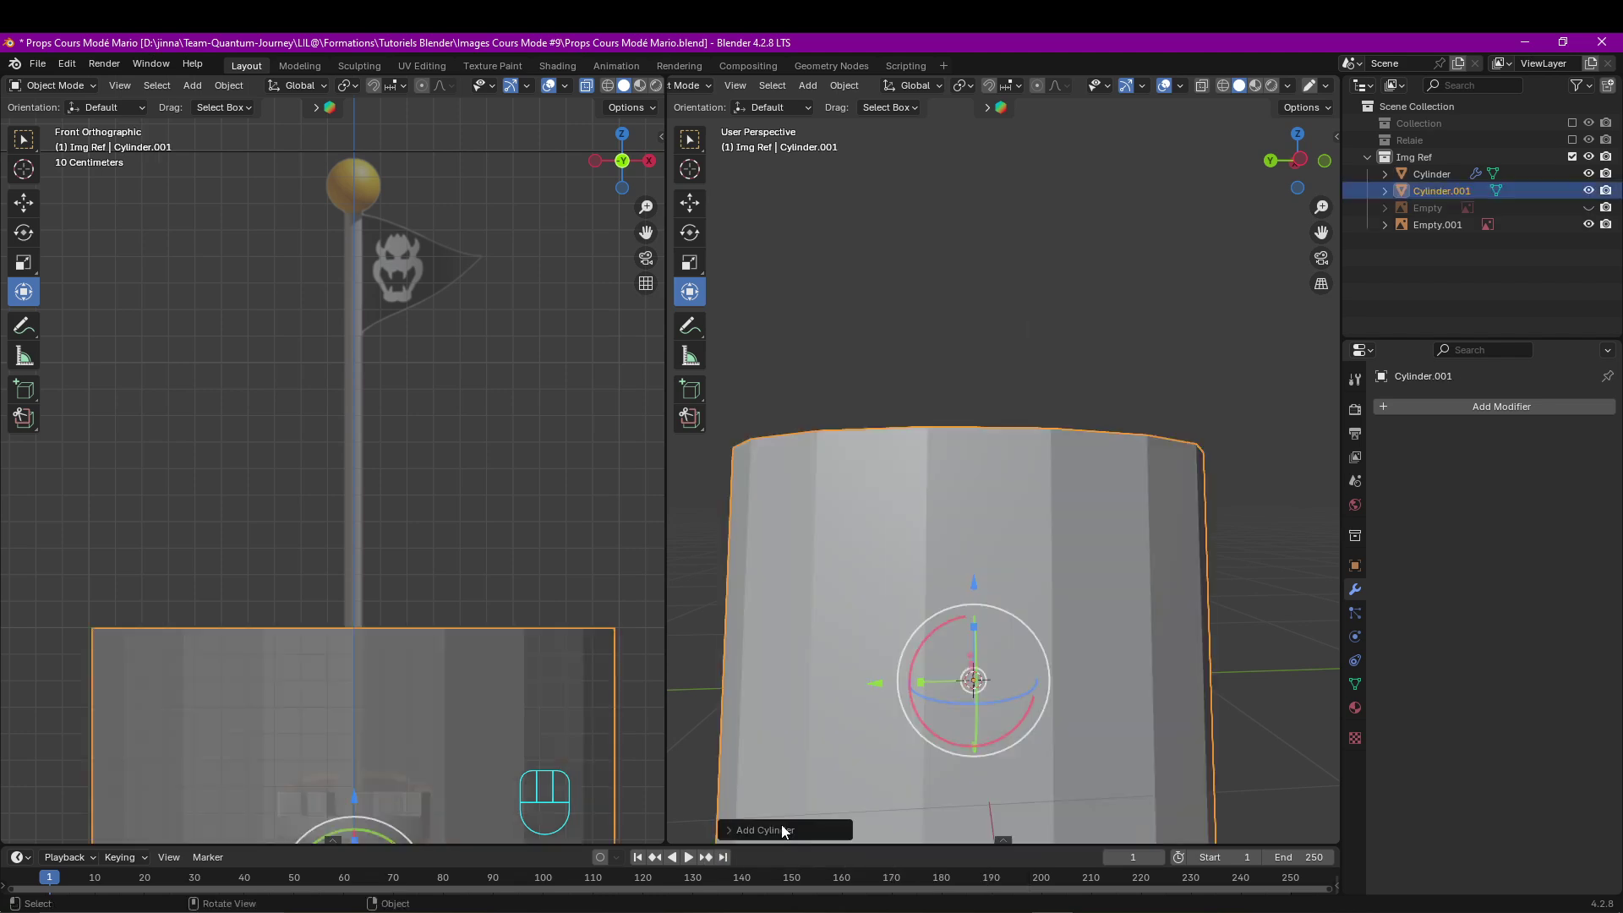
left_click(779, 829)
left_click(882, 628)
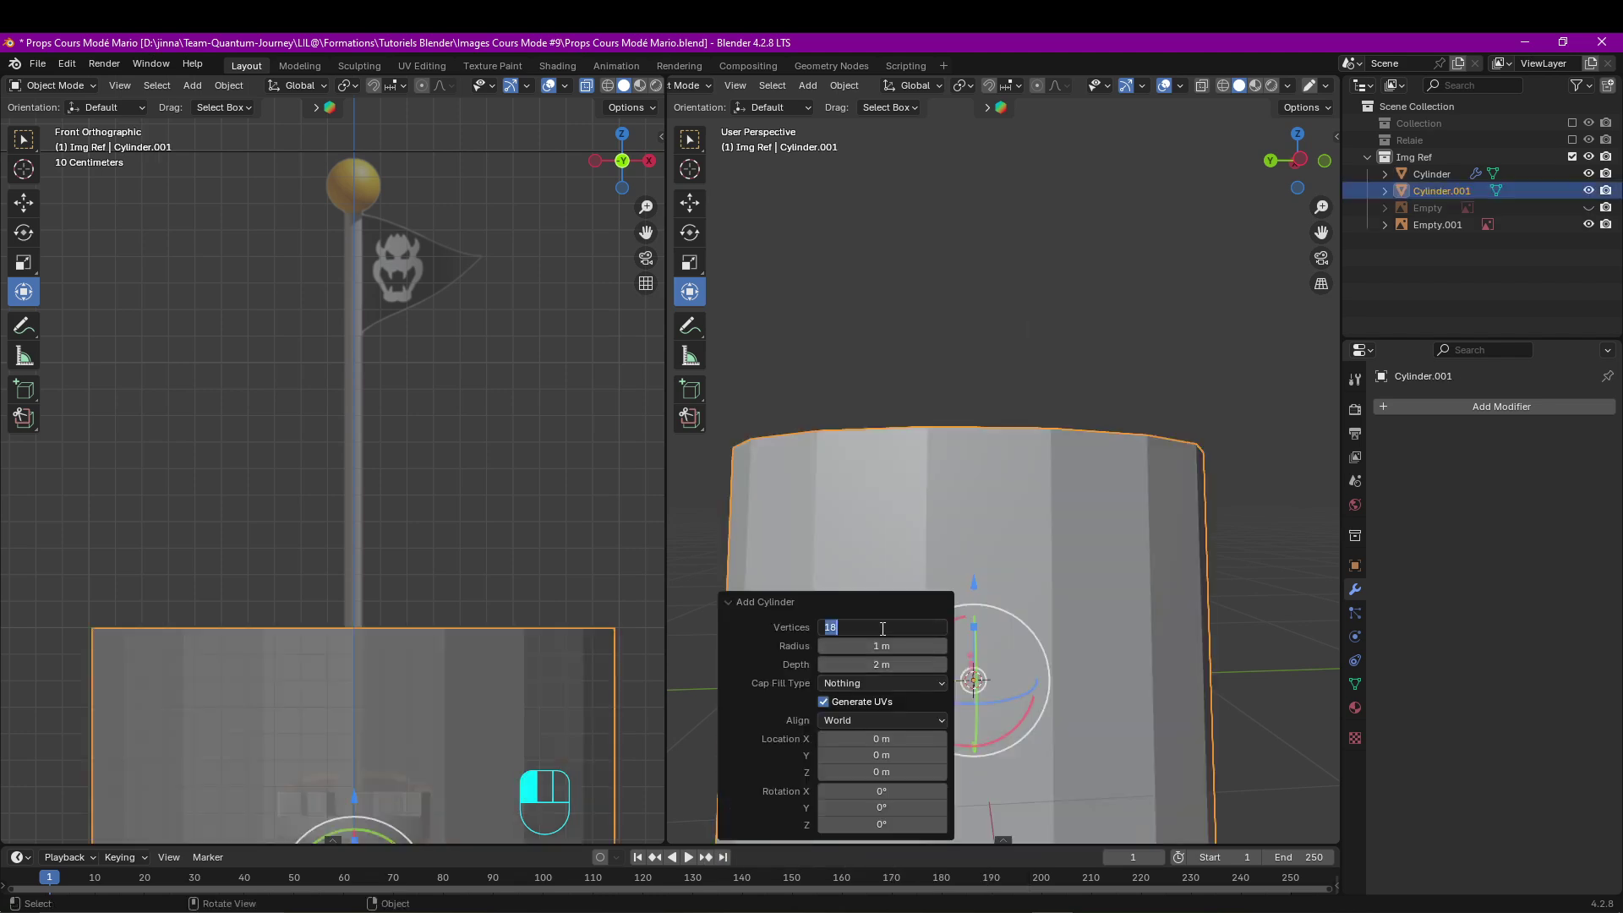
type("32")
key("Return")
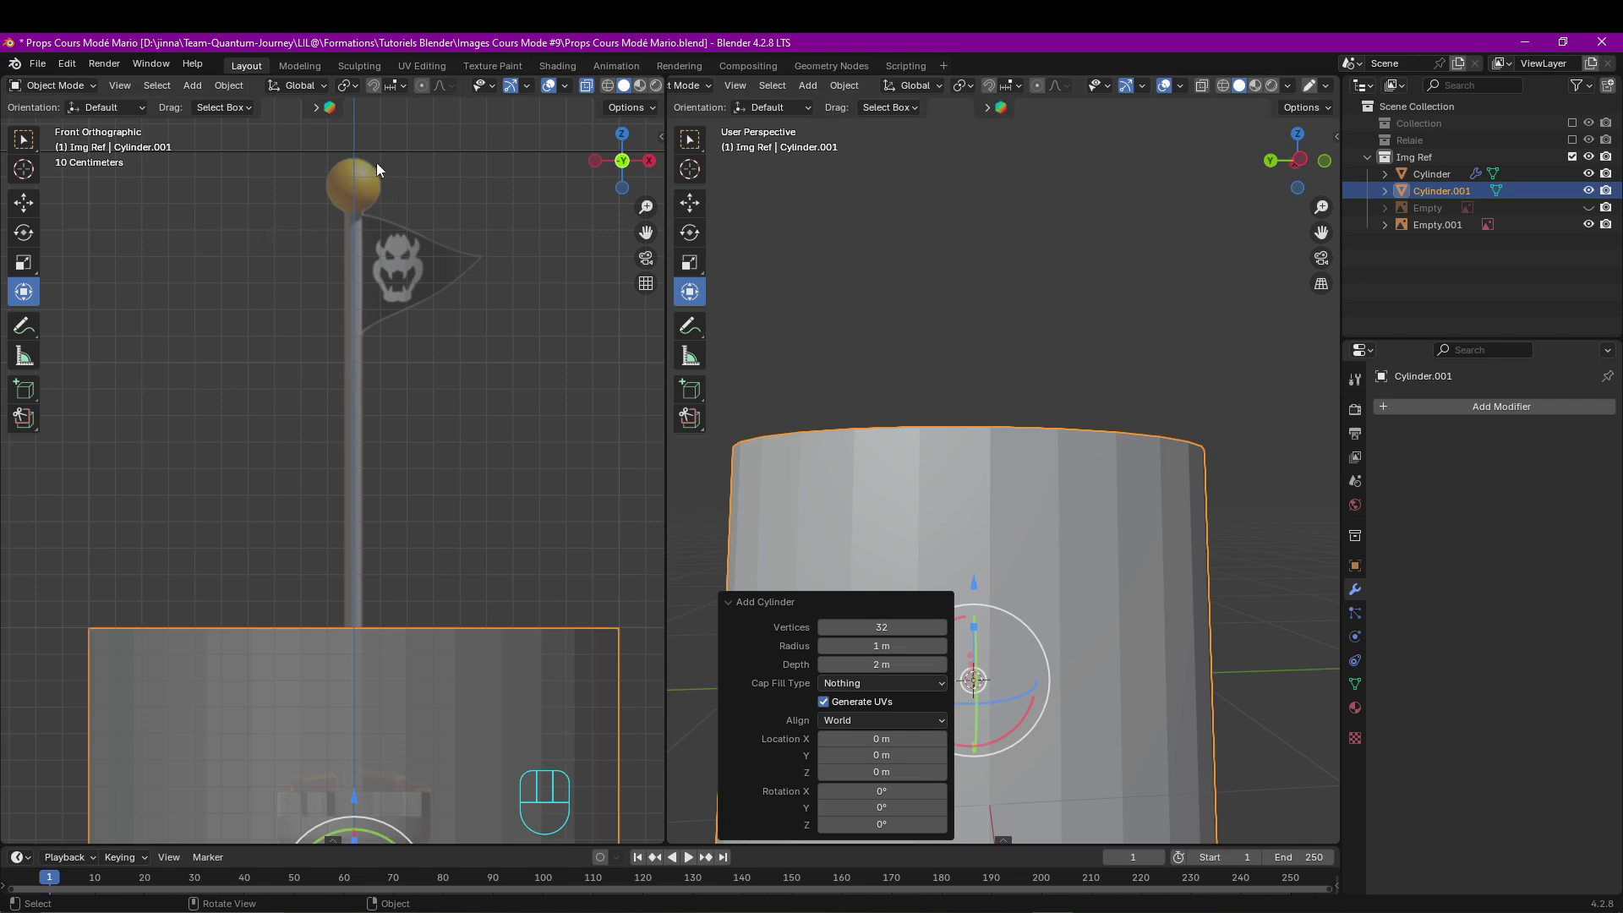
Scale the cylinder's mesh down in Edit Mode until it is narrower than the tower base, and return to Object Mode.
scroll(967, 537, "down", 4)
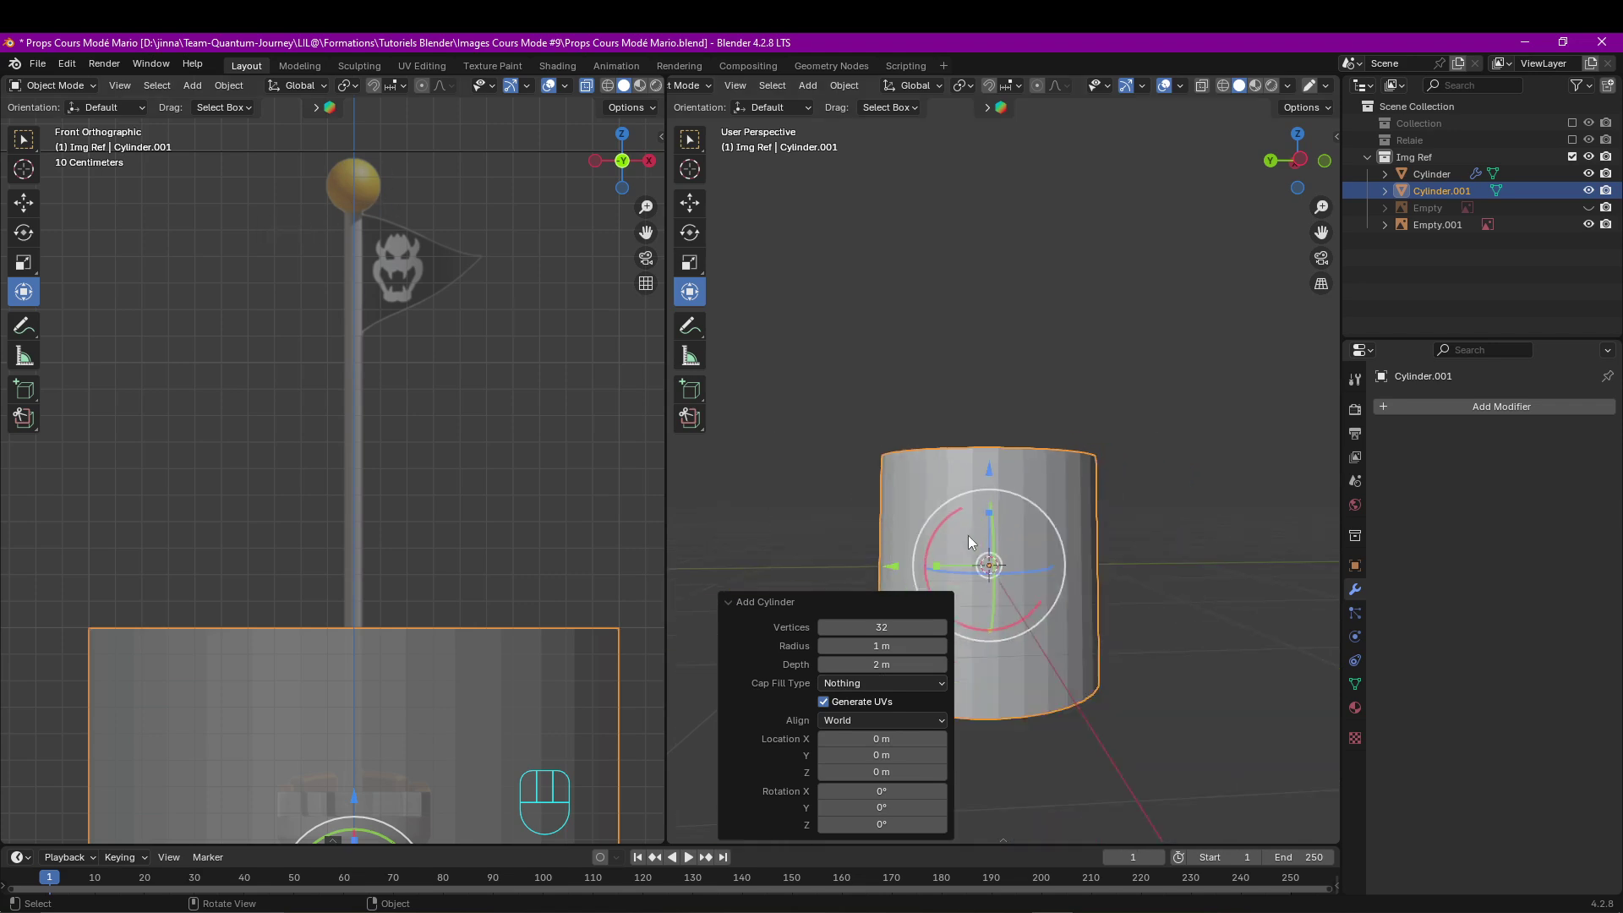
middle_click_drag(967, 537, 955, 444, "shift")
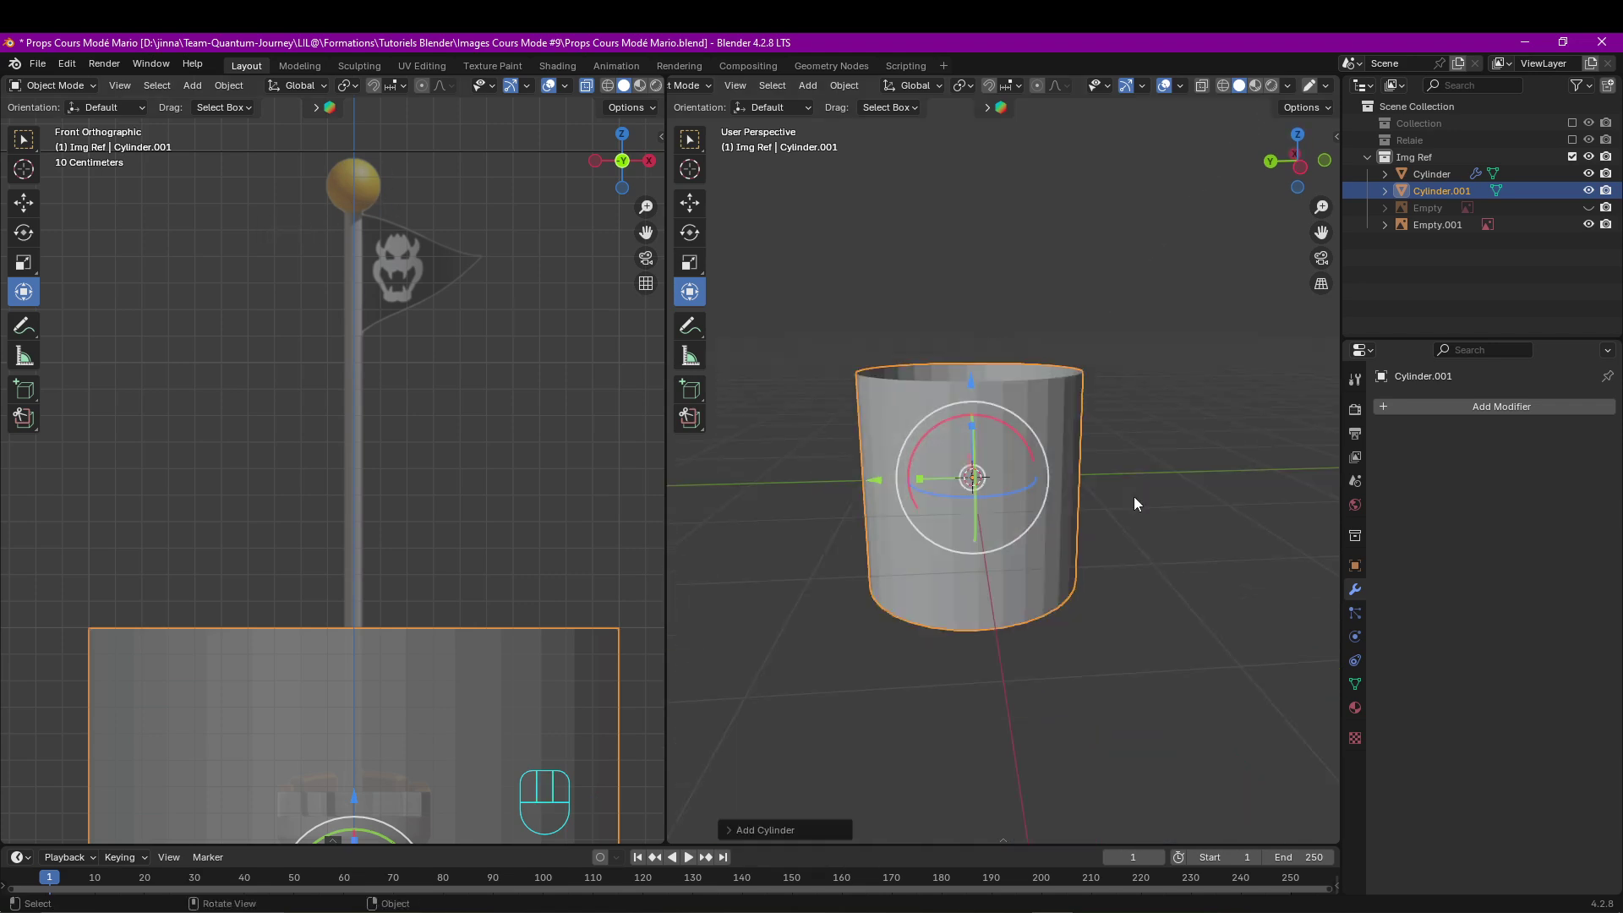
key("Tab")
key("s")
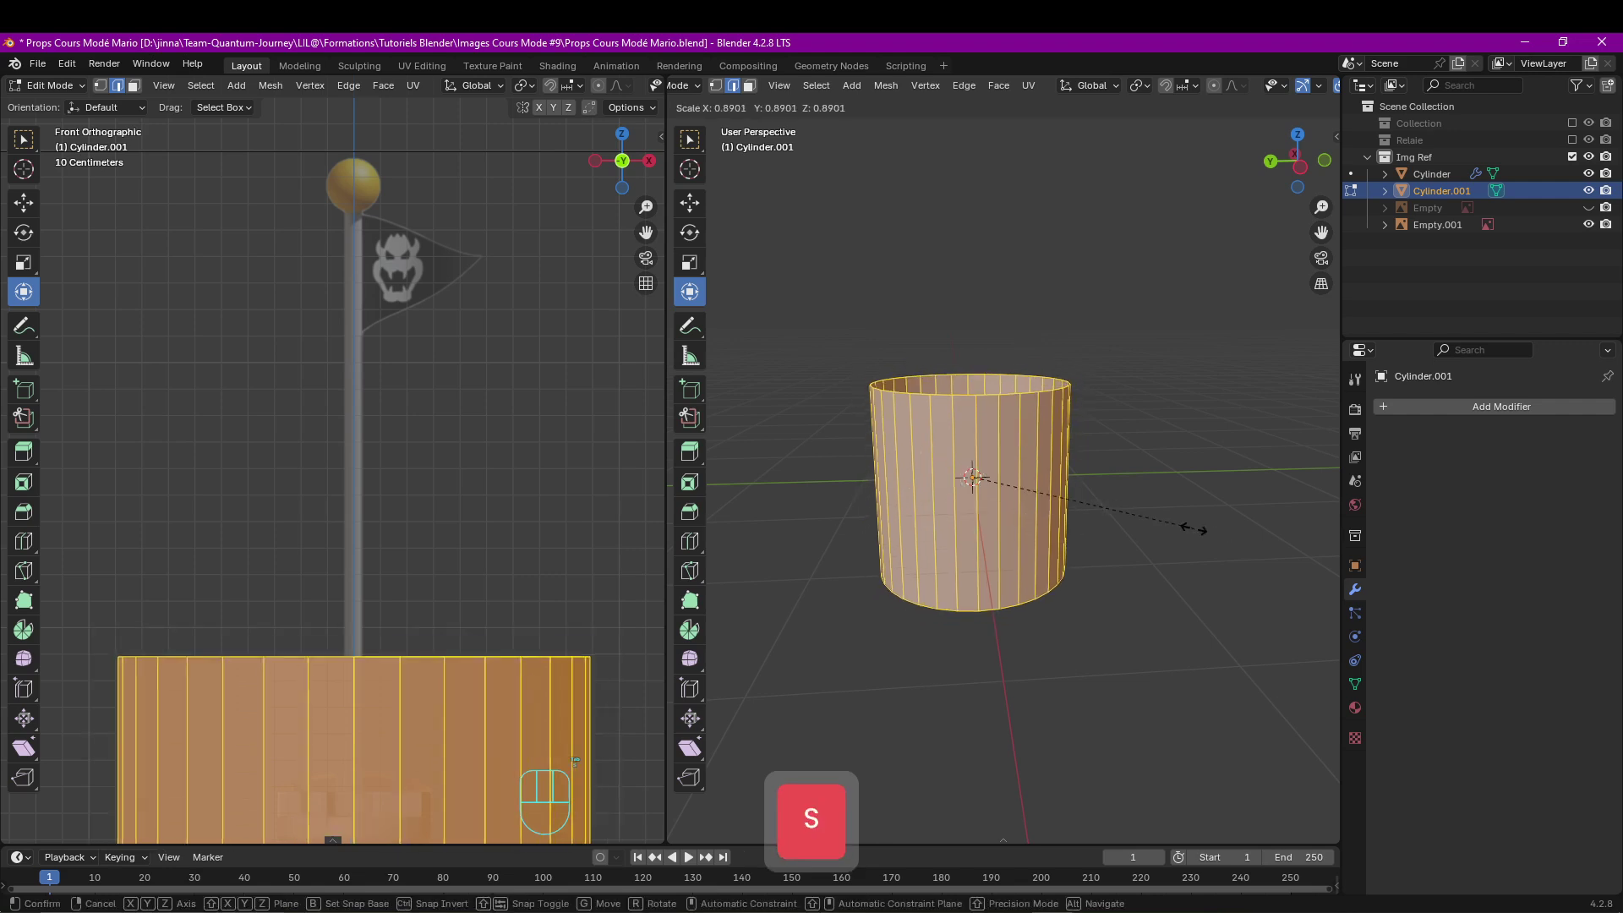
left_click(978, 442)
key("Tab")
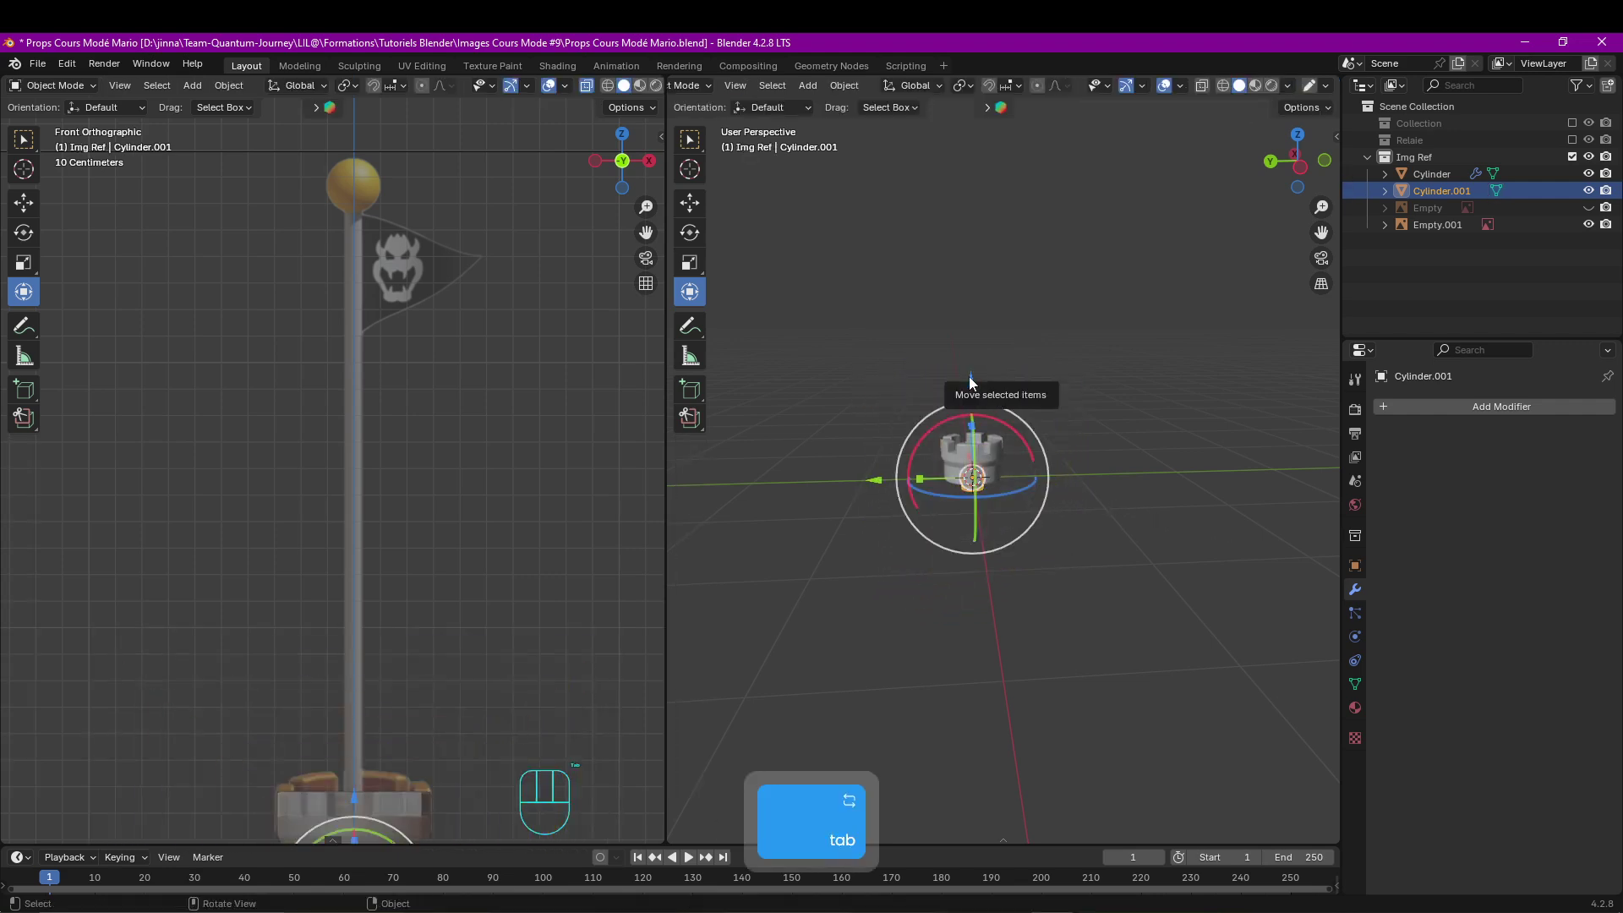
Move the small cylinder up along Z so it sits in the middle of the battlements.
left_click_drag(971, 377, 972, 347)
scroll(947, 372, "up", 8)
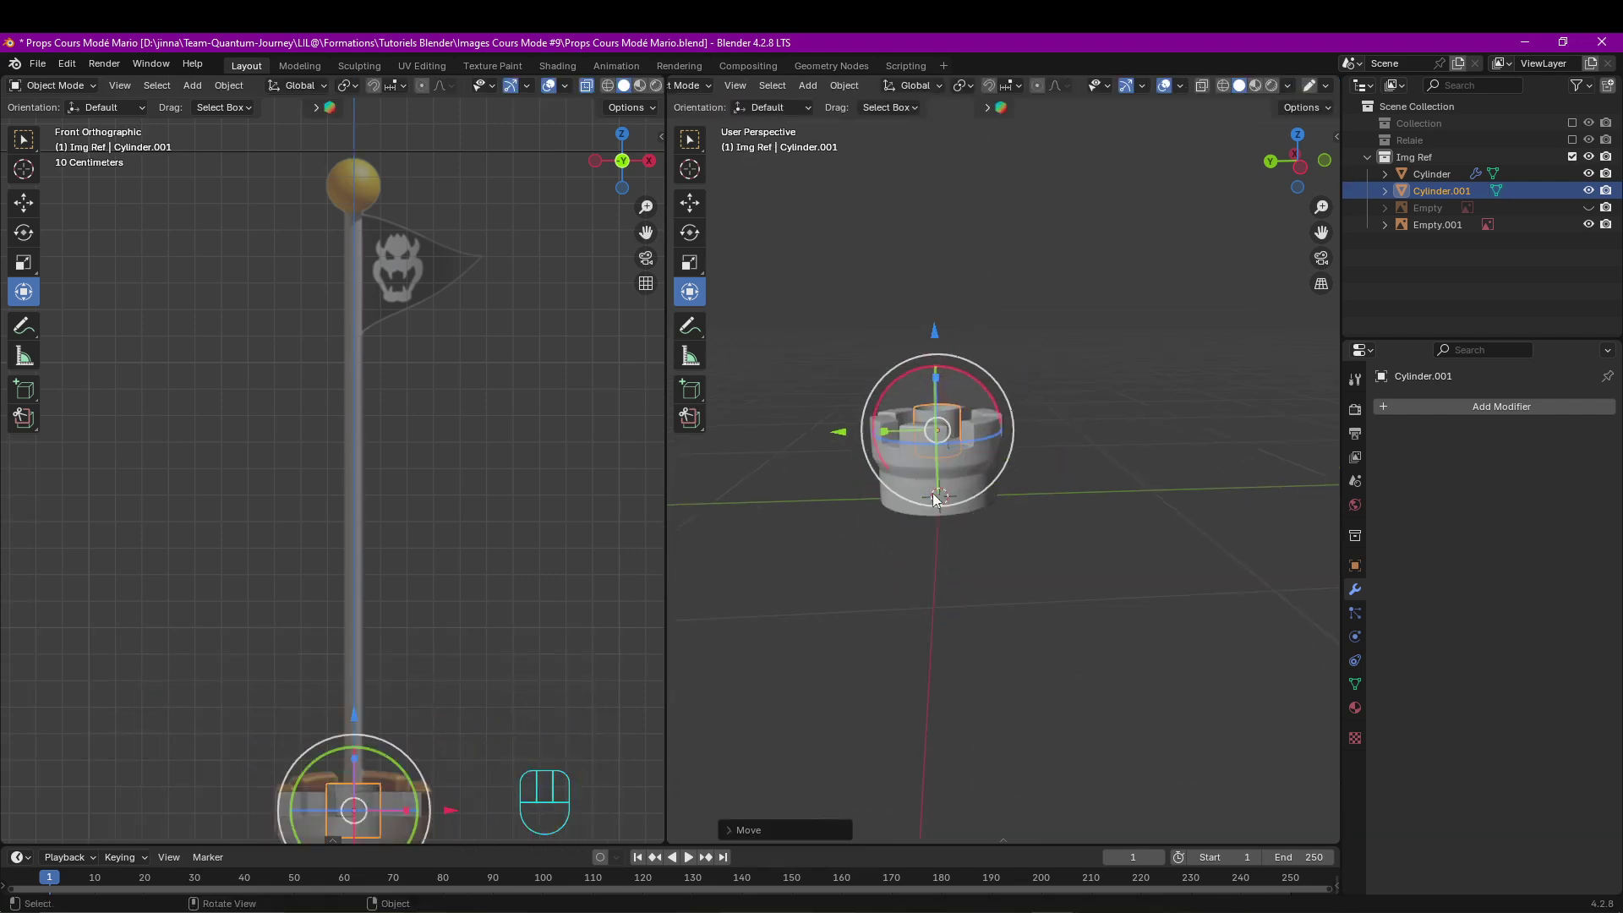
middle_click_drag(929, 385, 1022, 461, "shift")
scroll(980, 487, "up", 4)
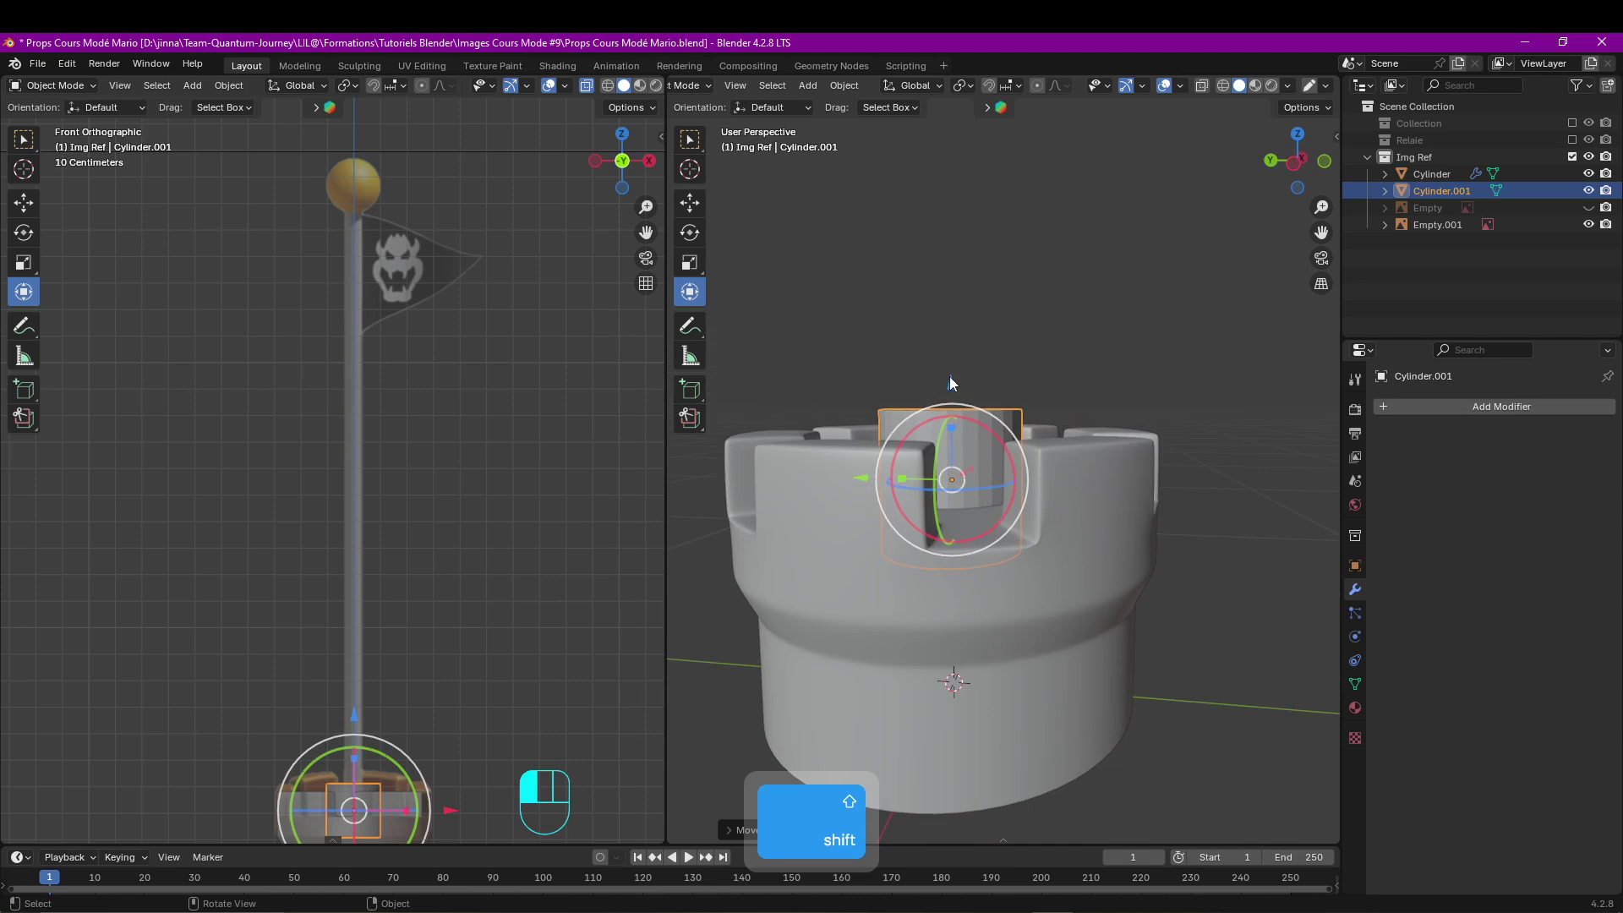
left_click_drag(950, 377, 948, 403)
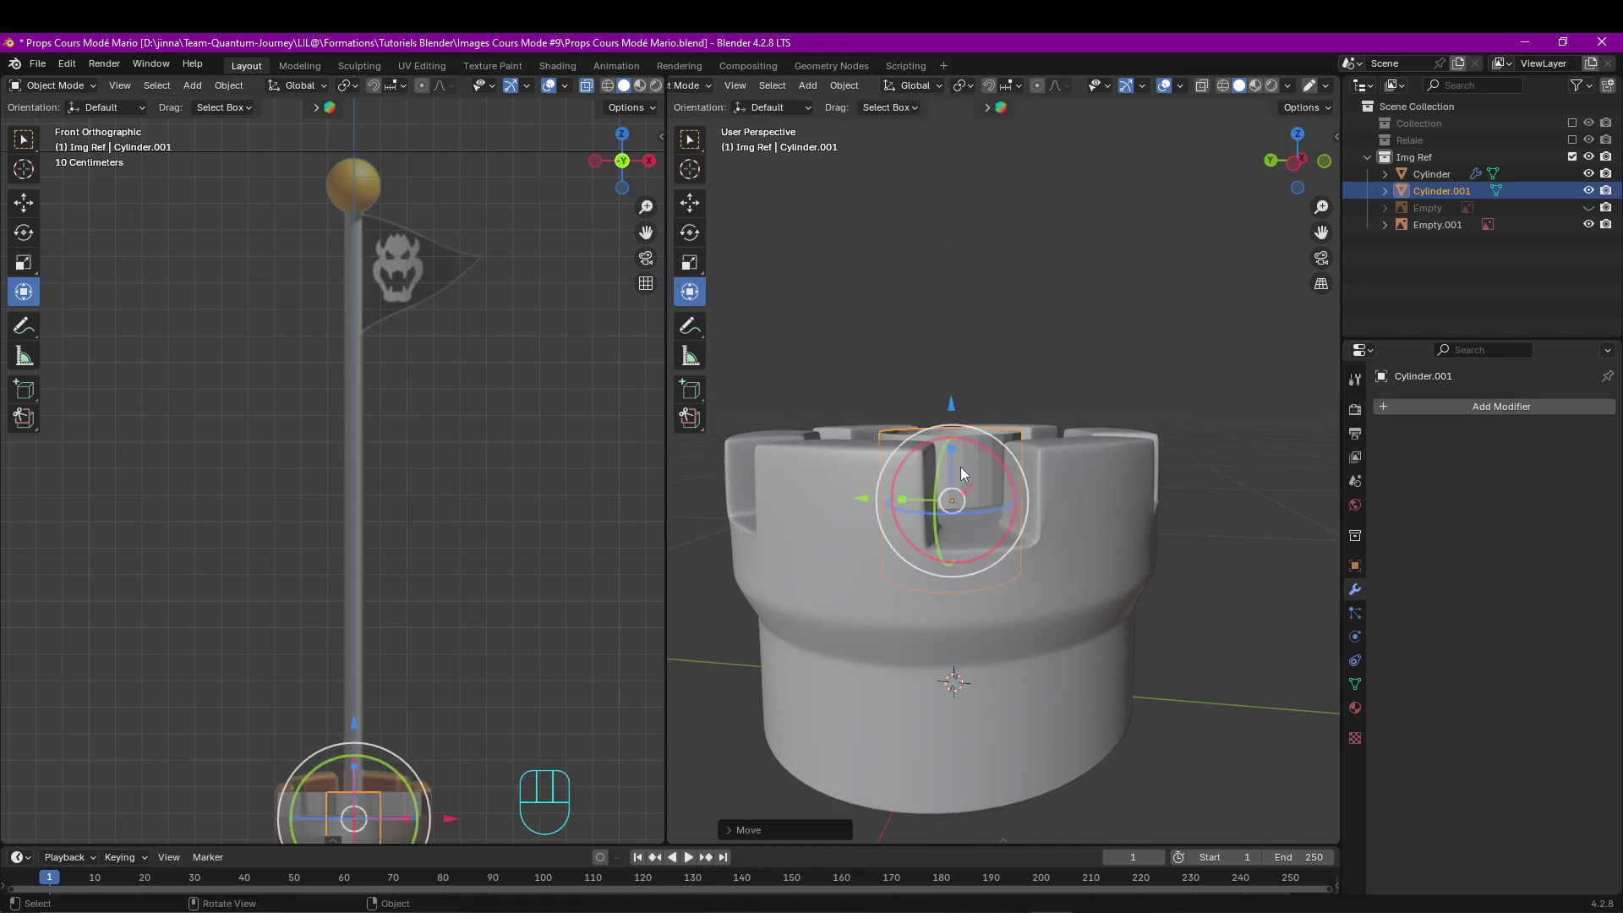
Raise the small cylinder's mesh along Z and scale it in X and Y only to match the reference pole's width.
key("Tab")
scroll(972, 461, "down", 3)
middle_click_drag(1012, 438, 989, 504, "shift")
left_click_drag(977, 505, 969, 467)
middle_click_drag(972, 641, 974, 527, "shift")
scroll(974, 527, "up", 4)
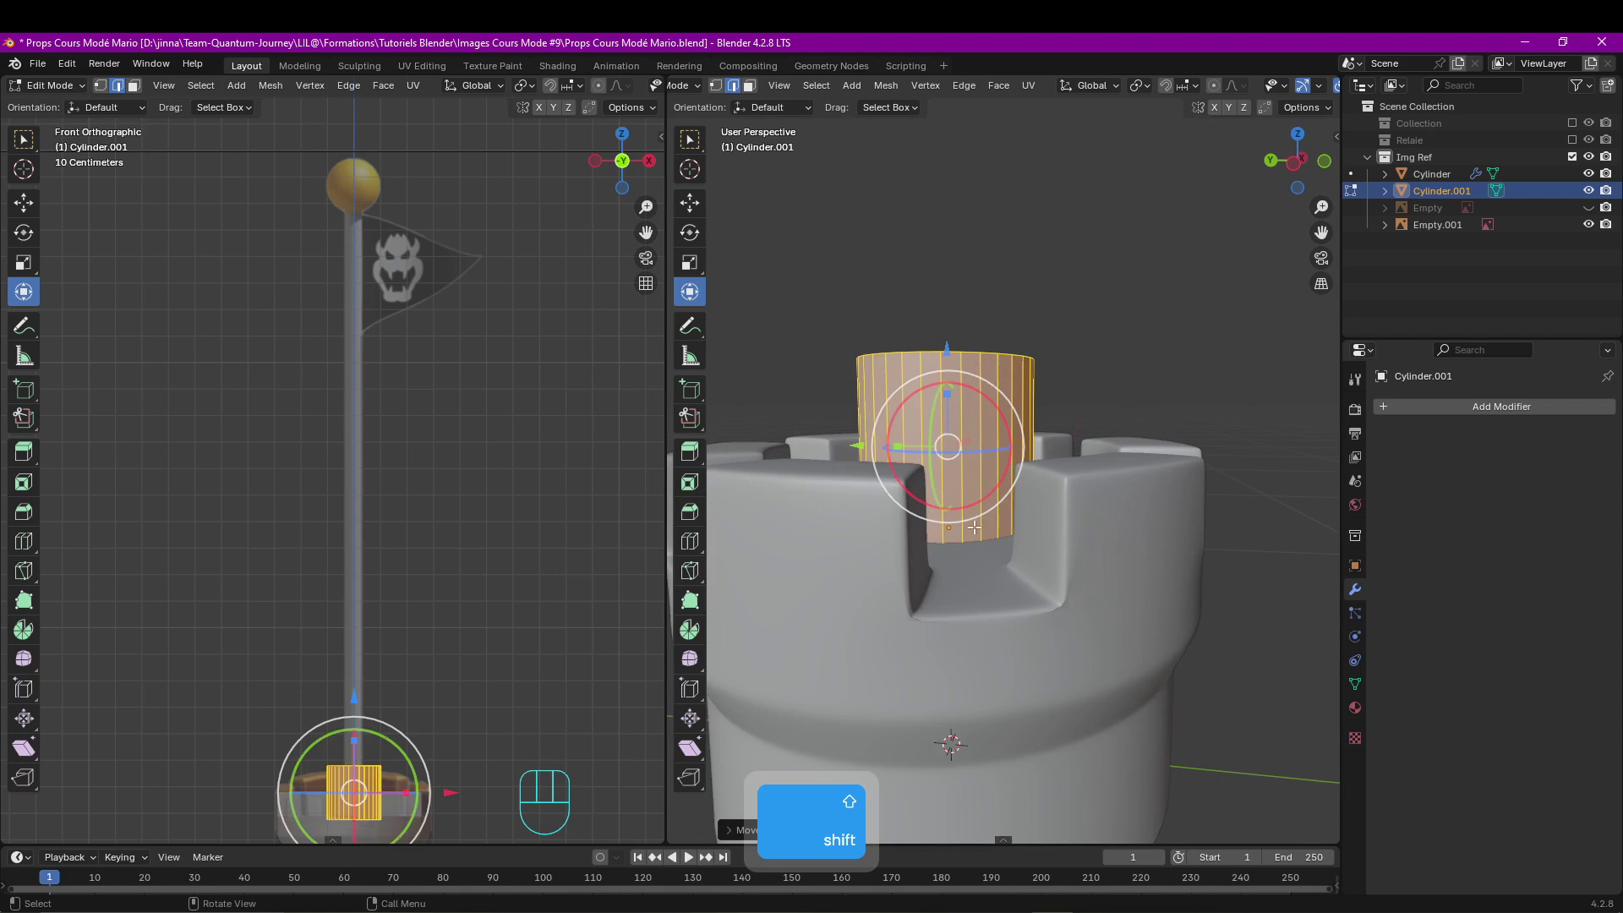
key("s")
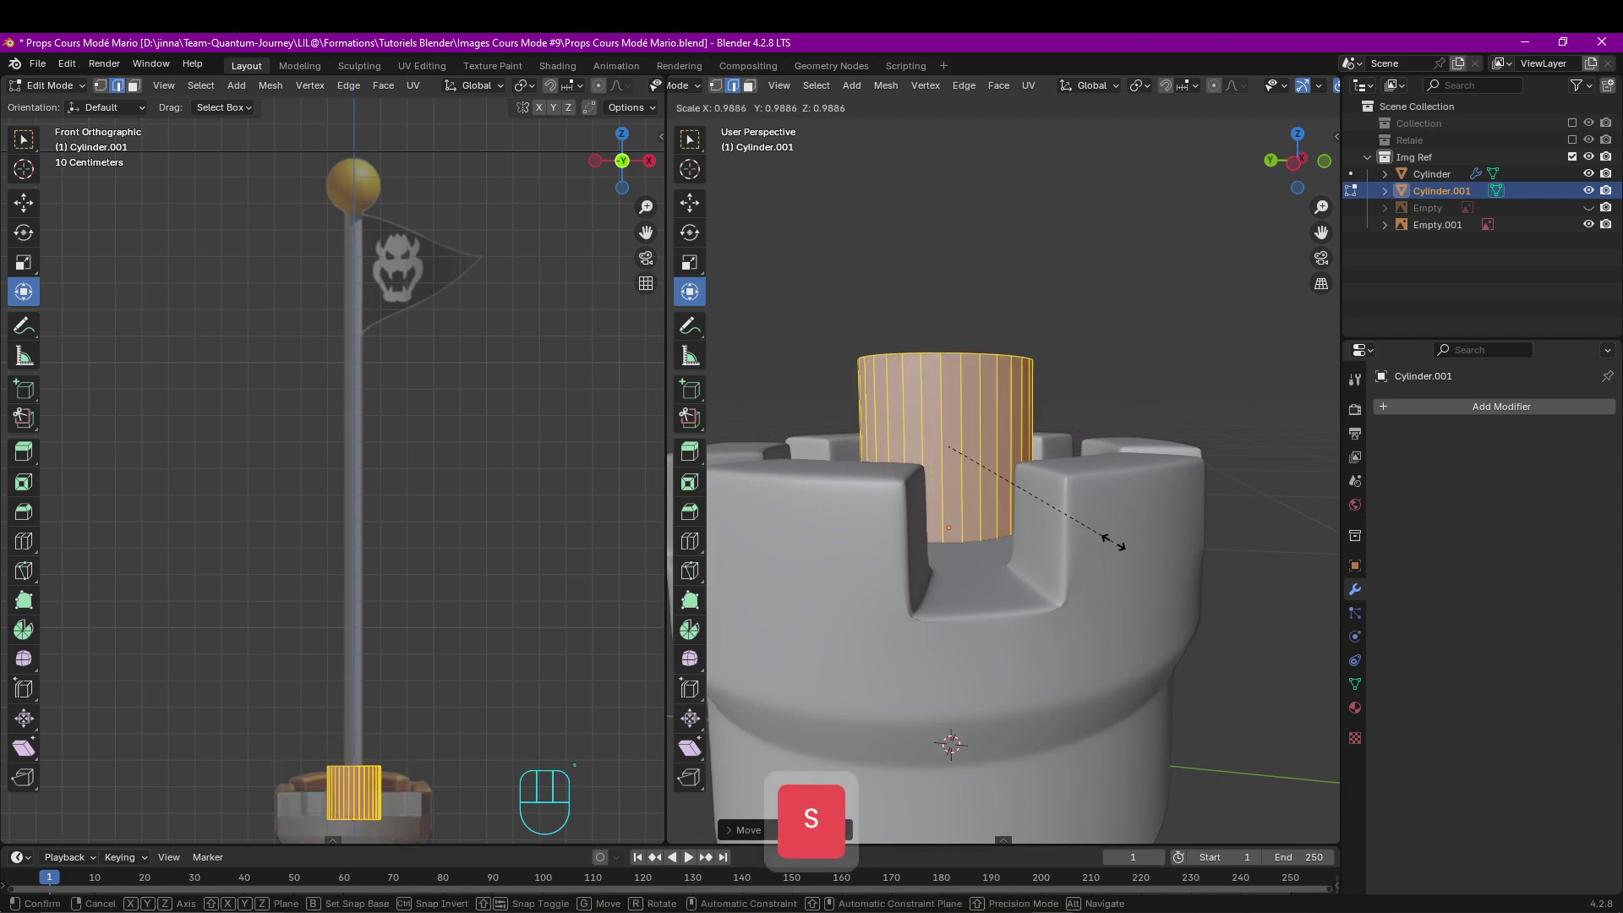
key("shift")
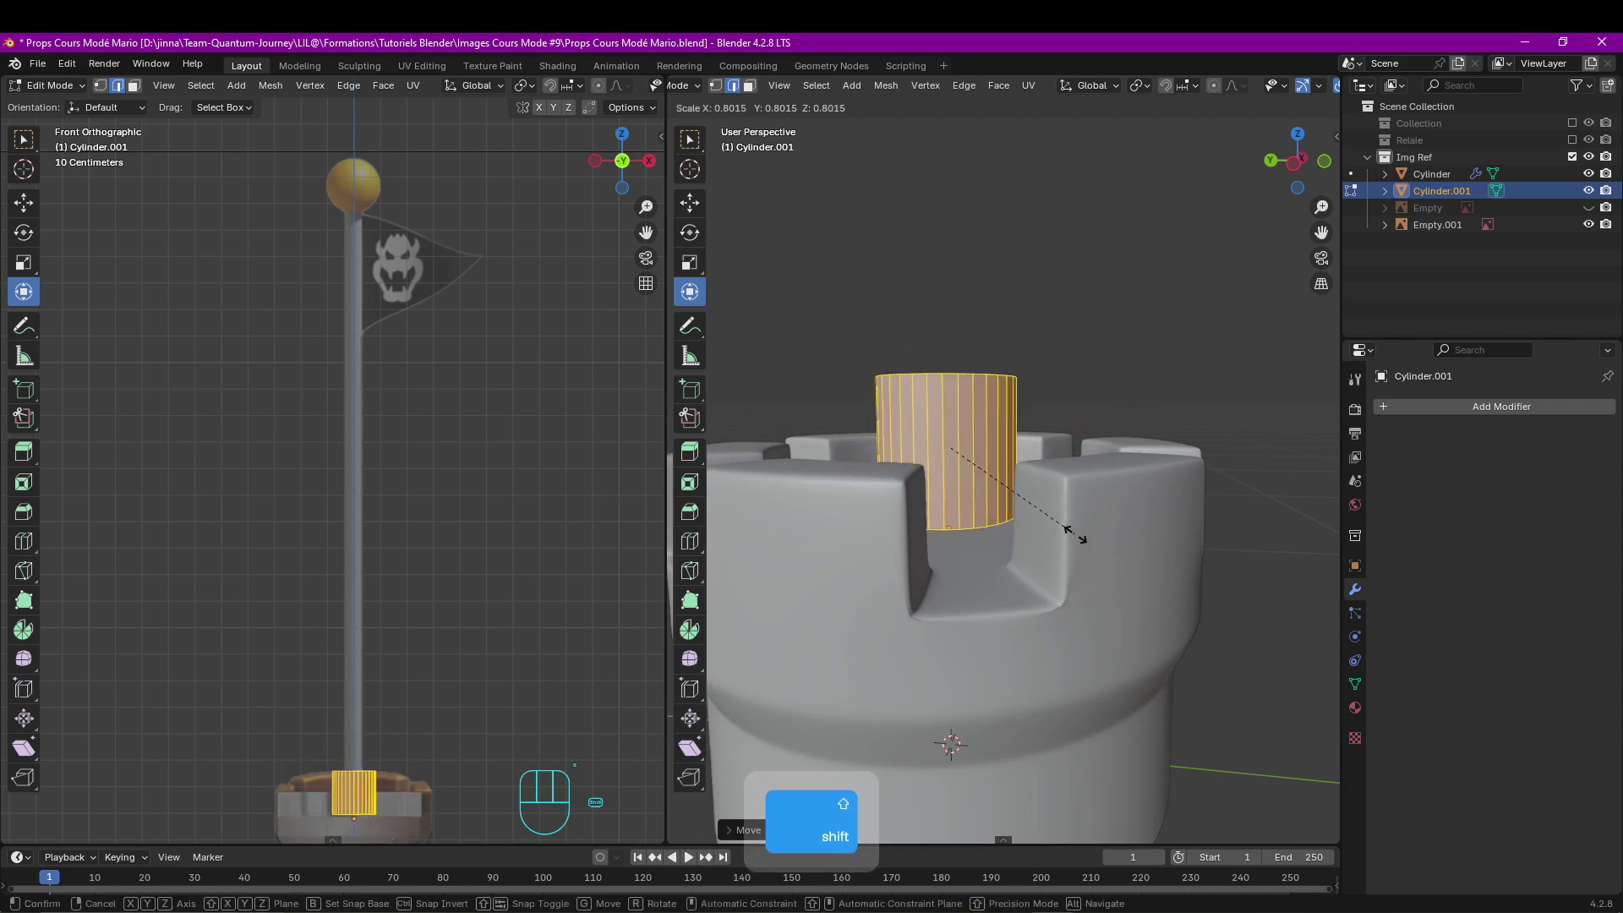
key("shift+z")
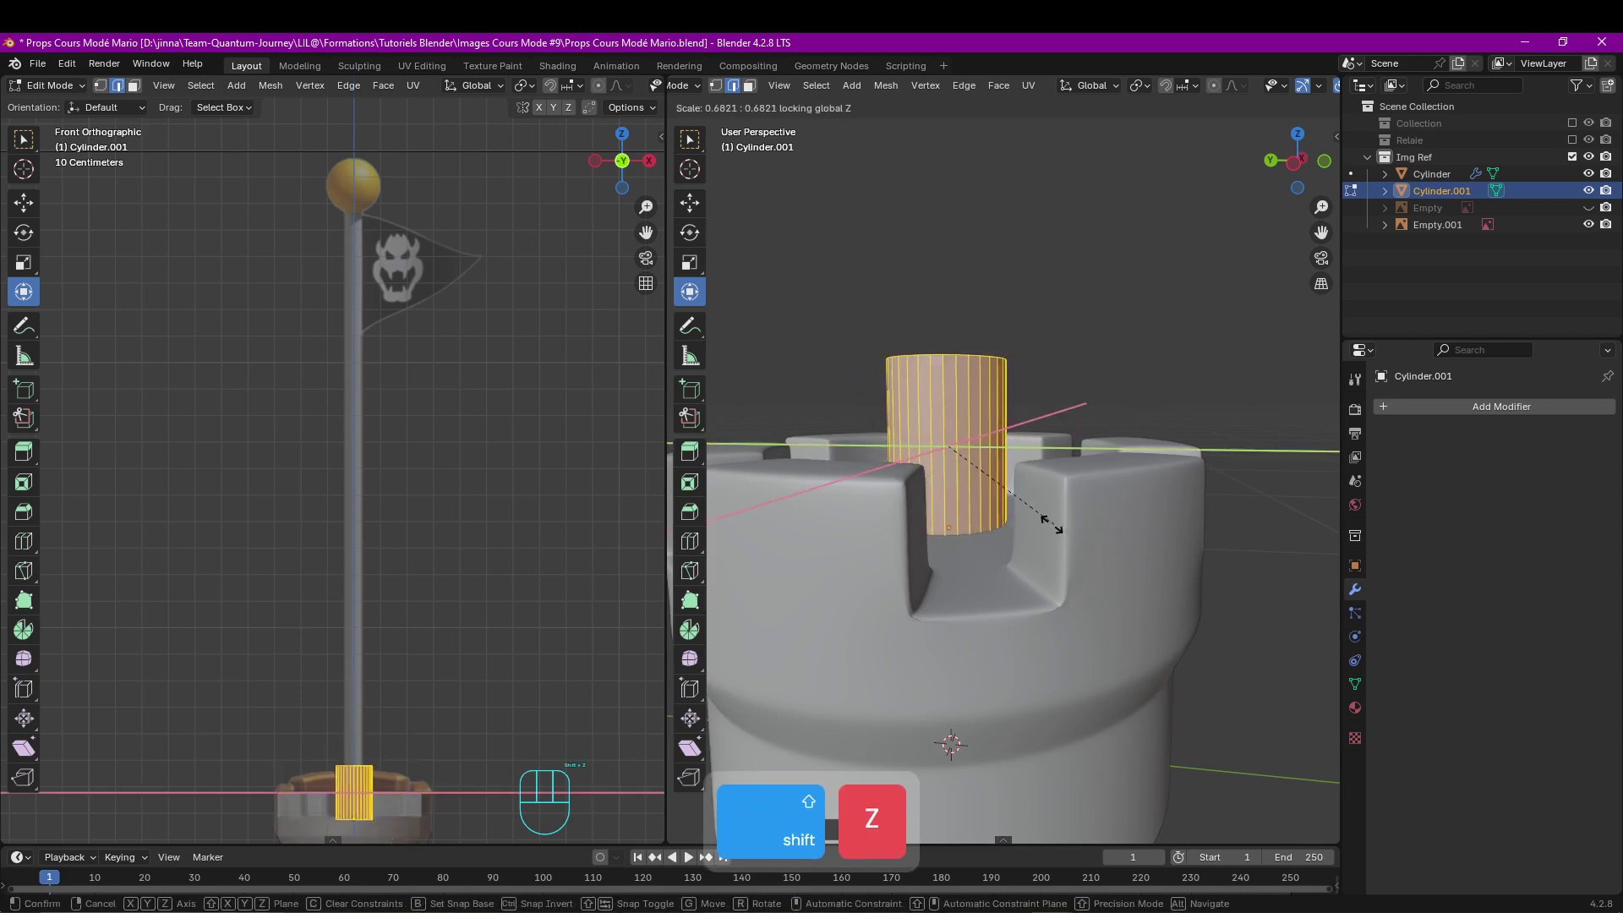
left_click(999, 495)
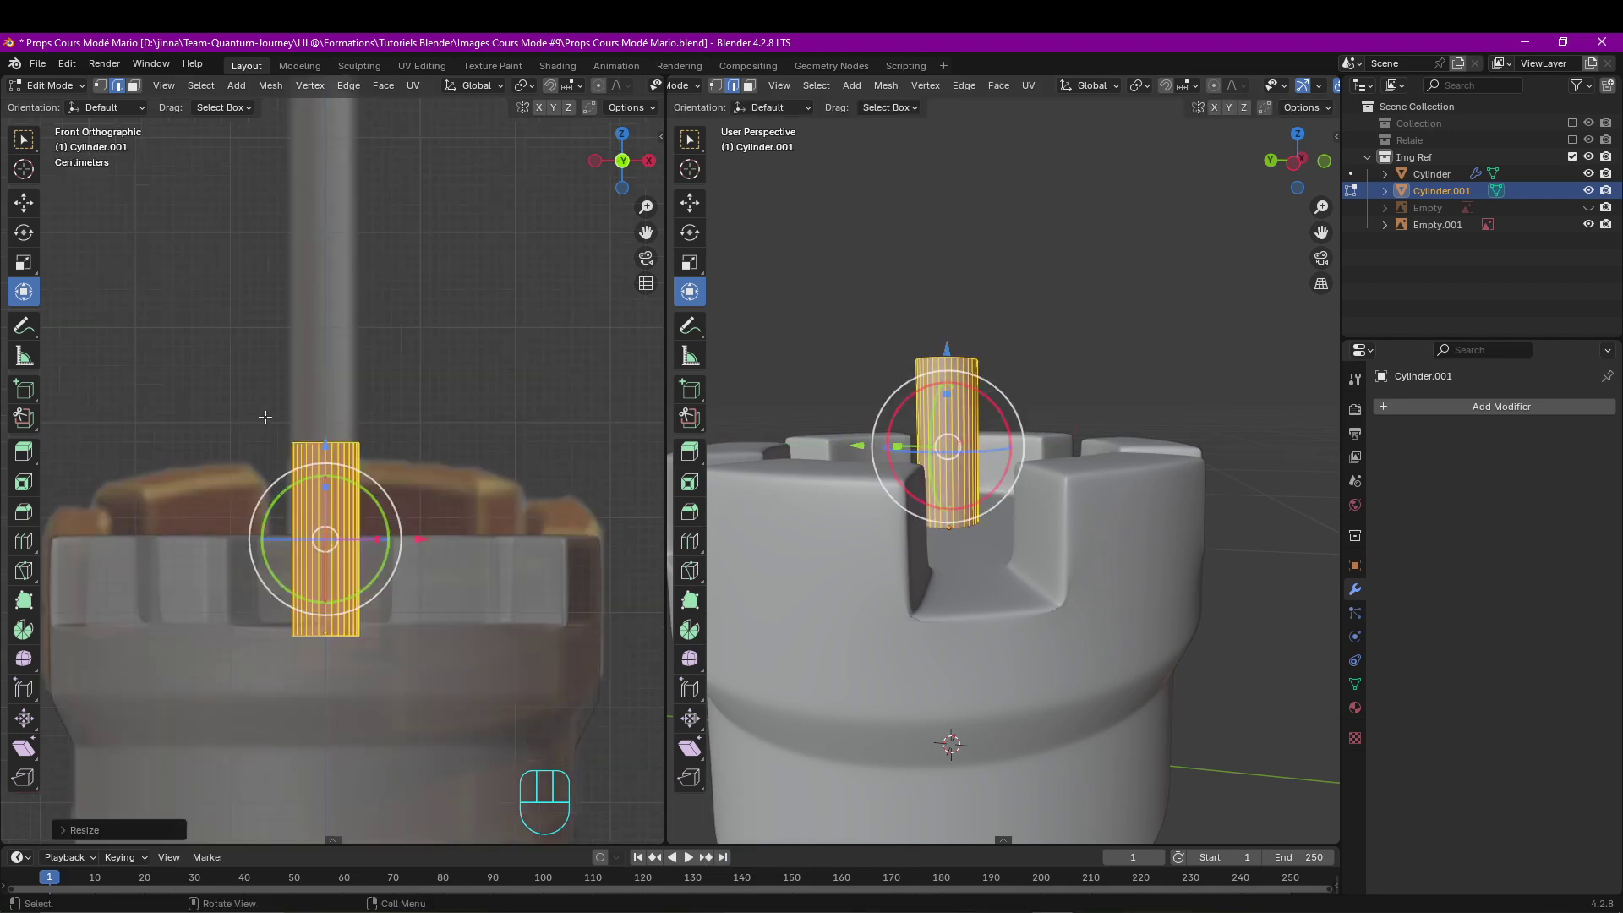
Move the cylinder's top edge ring up along Z to the reference ball's underside and shade the pole smooth in Object Mode.
left_click_drag(256, 416, 416, 452)
scroll(407, 423, "down", 4)
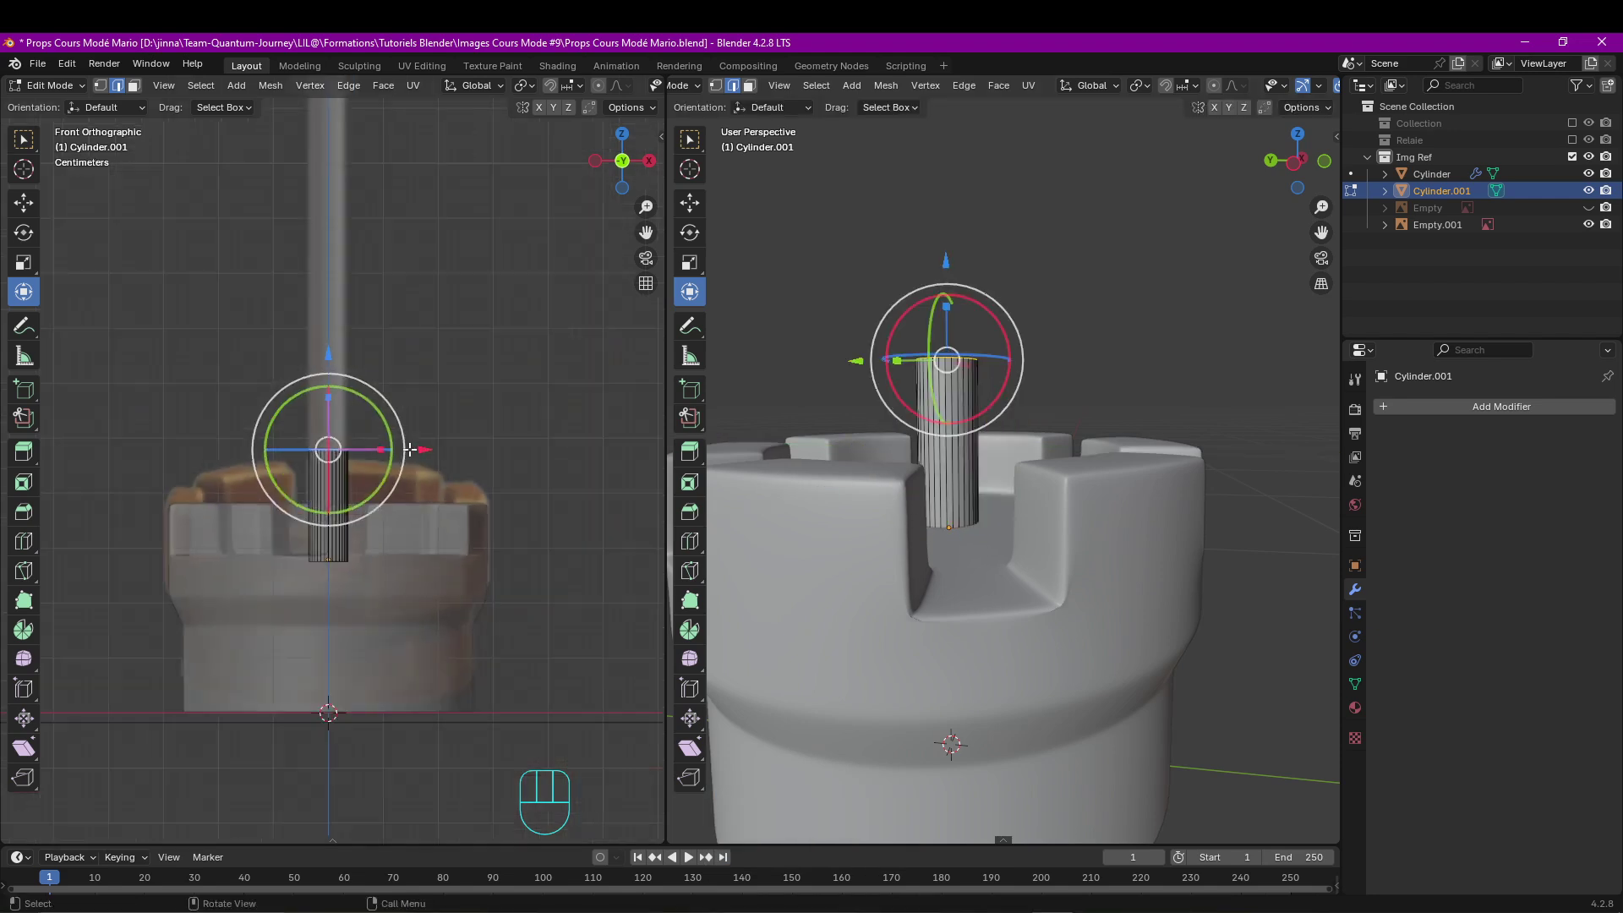
middle_click_drag(393, 347, 423, 553, "shift")
scroll(420, 499, "down", 4)
middle_click_drag(435, 365, 436, 526, "shift")
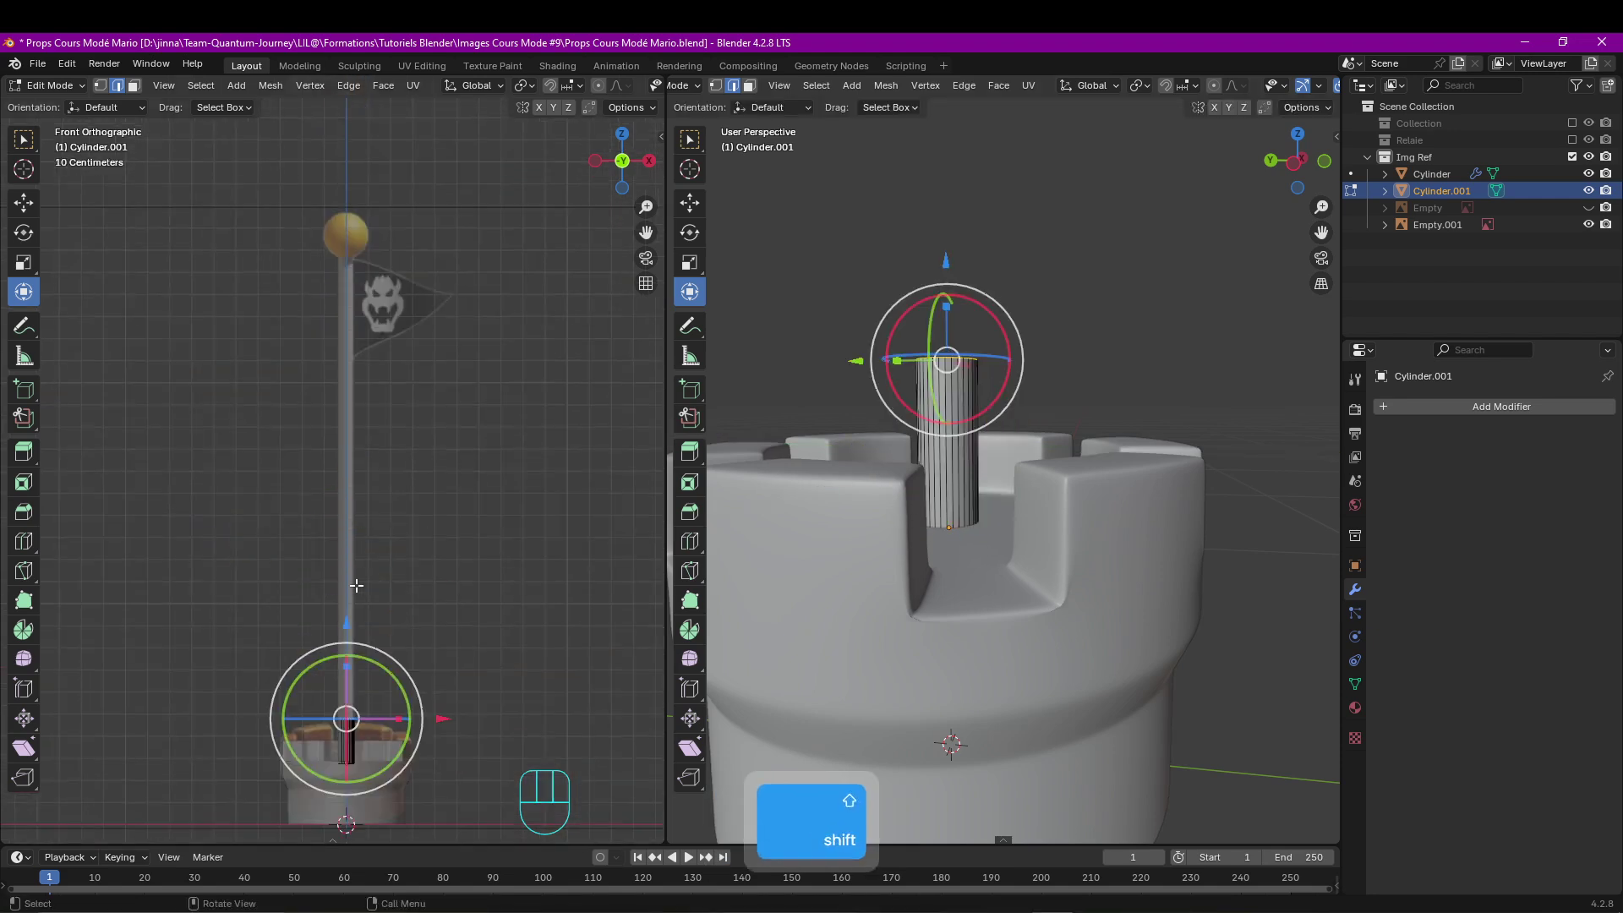
left_click_drag(344, 623, 359, 175)
left_click_drag(358, 174, 358, 170)
key("Tab")
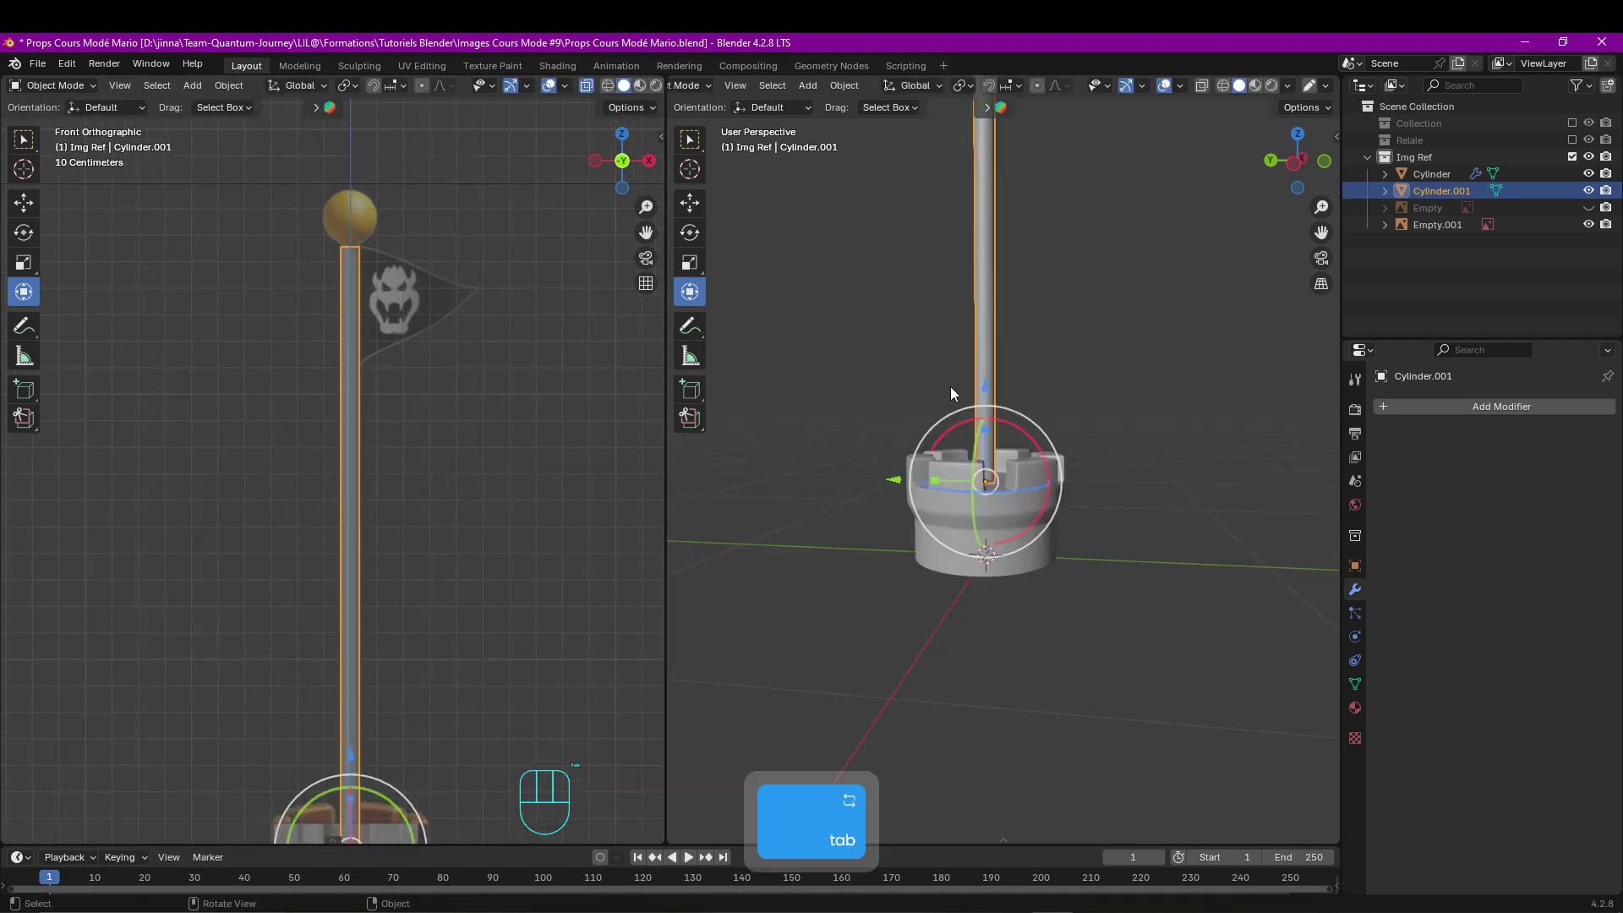
right_click(987, 342)
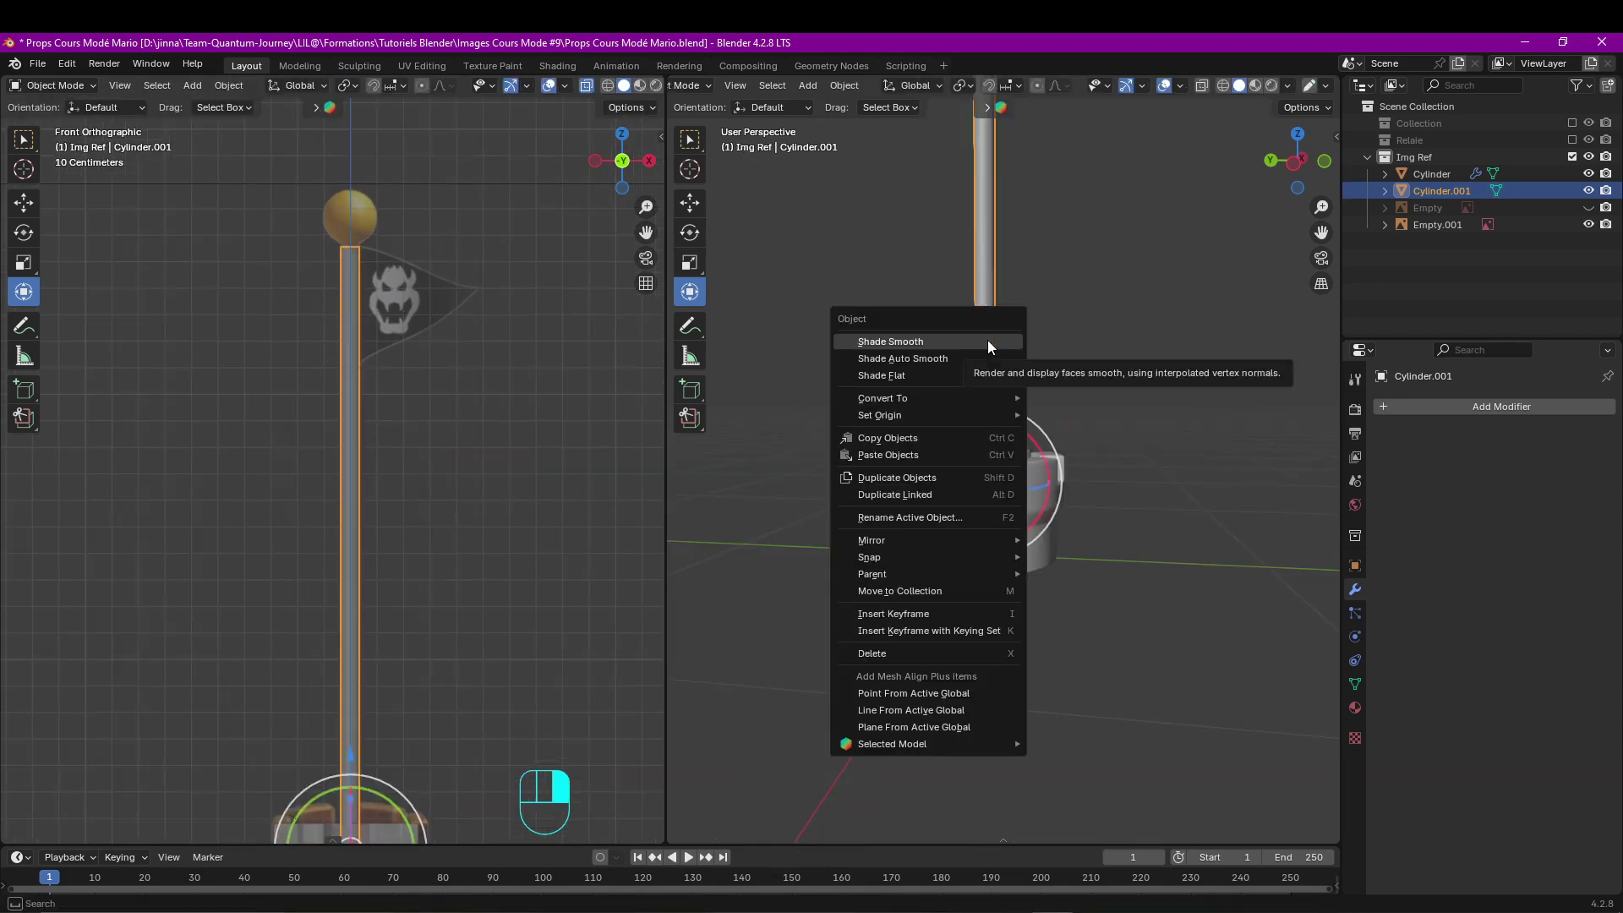
left_click(987, 341)
Add a UV sphere and move it up along Z to the top of the pole.
middle_click_drag(985, 296, 1050, 470, "shift")
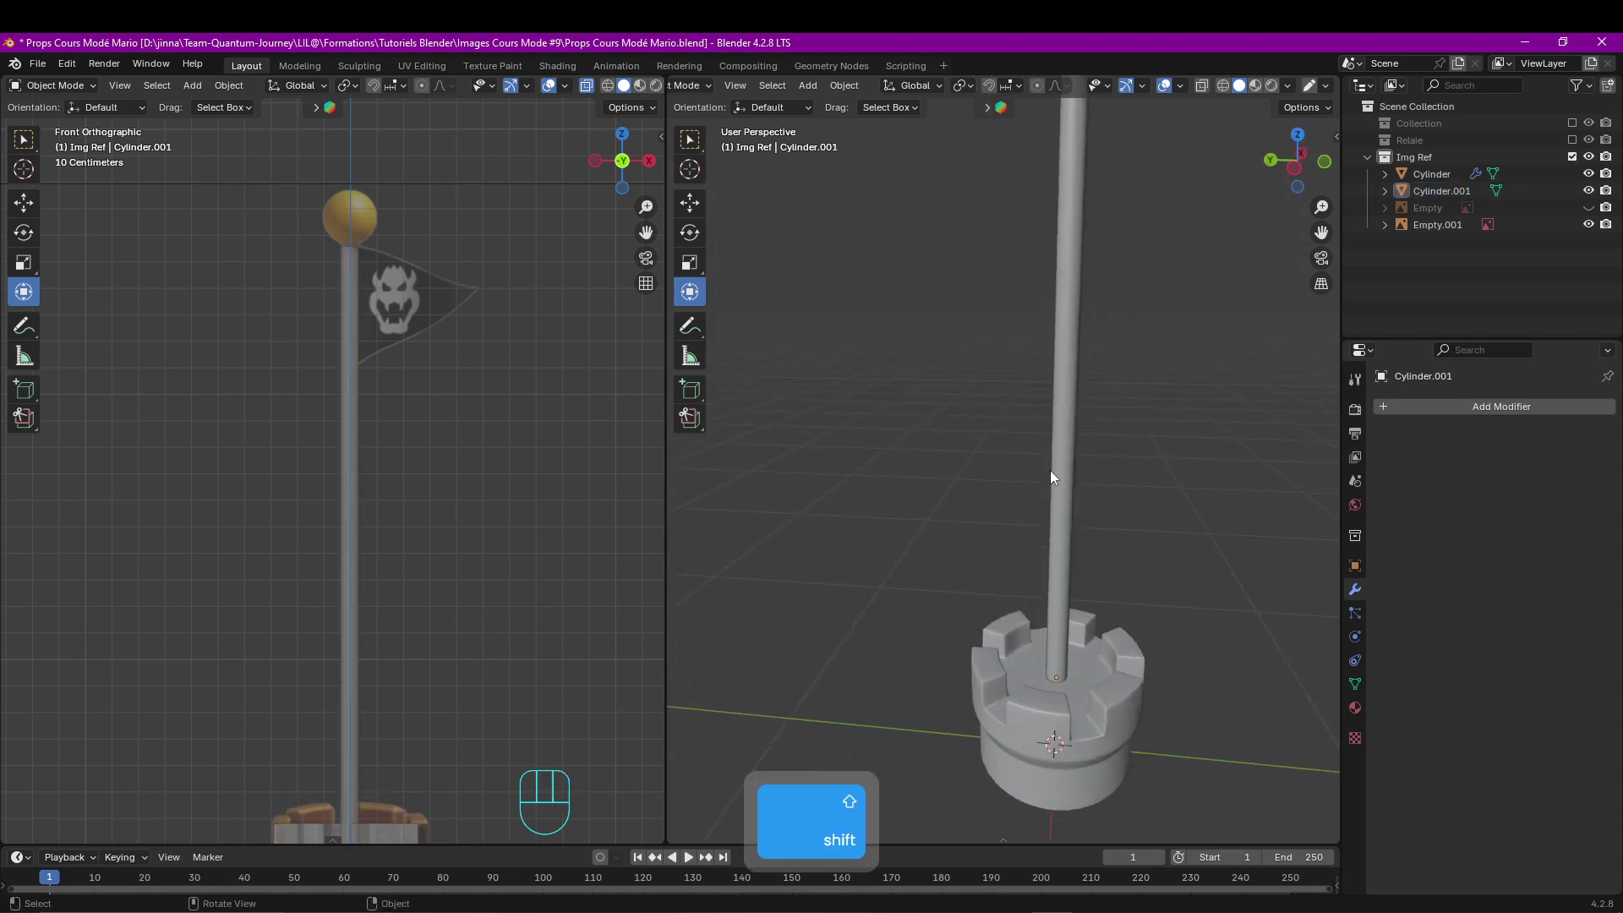
scroll(1049, 467, "down", 4)
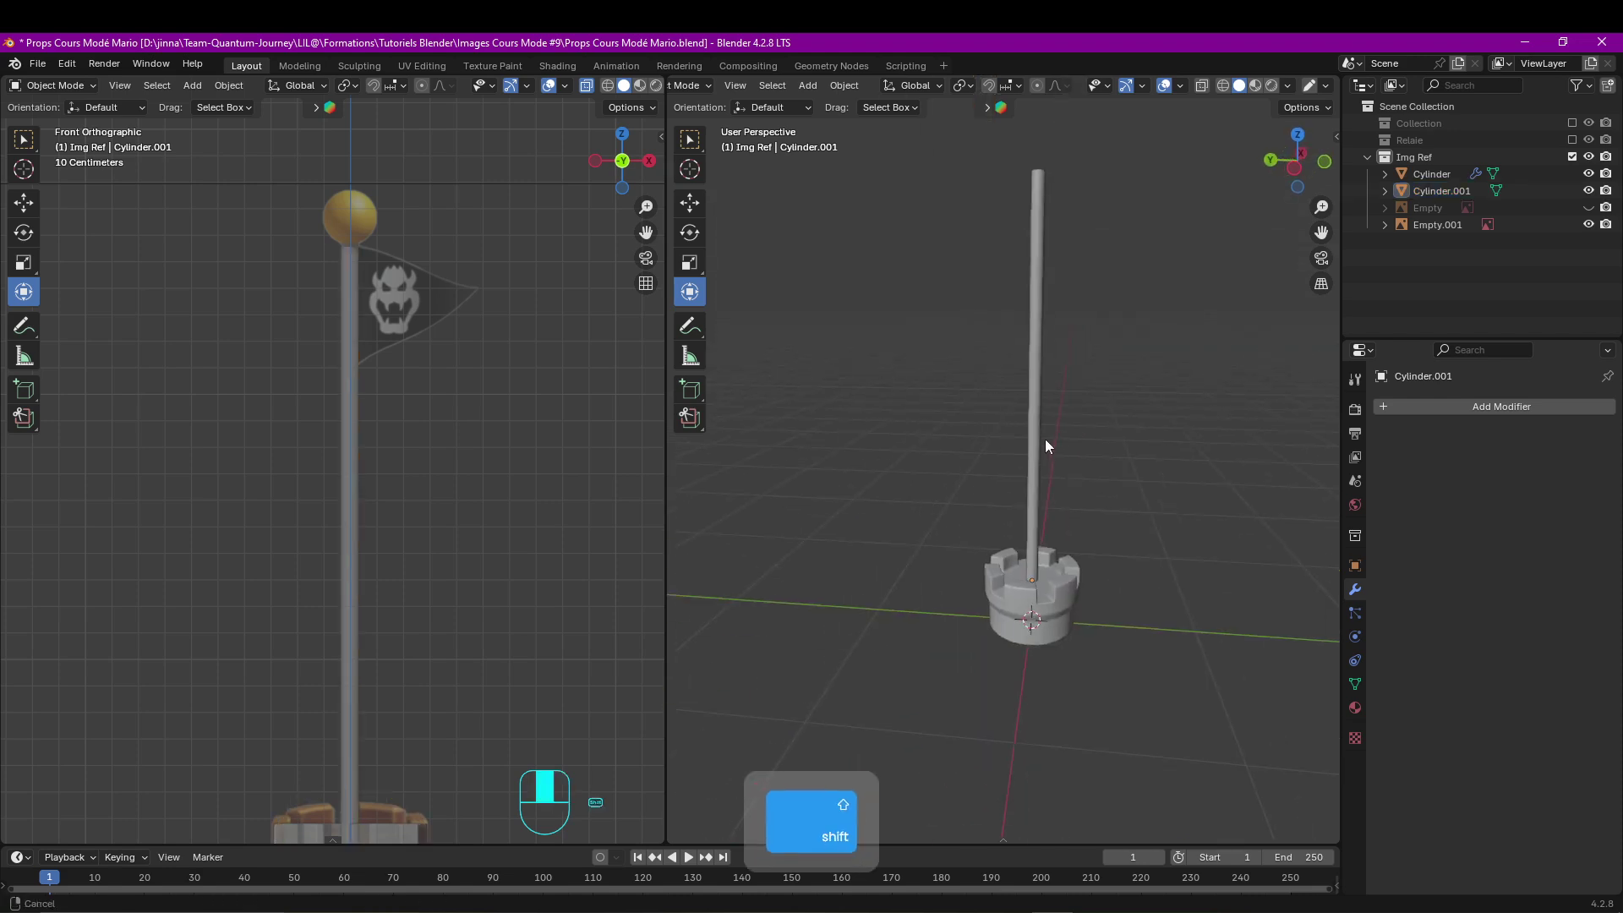
middle_click_drag(1031, 405, 976, 514, "shift")
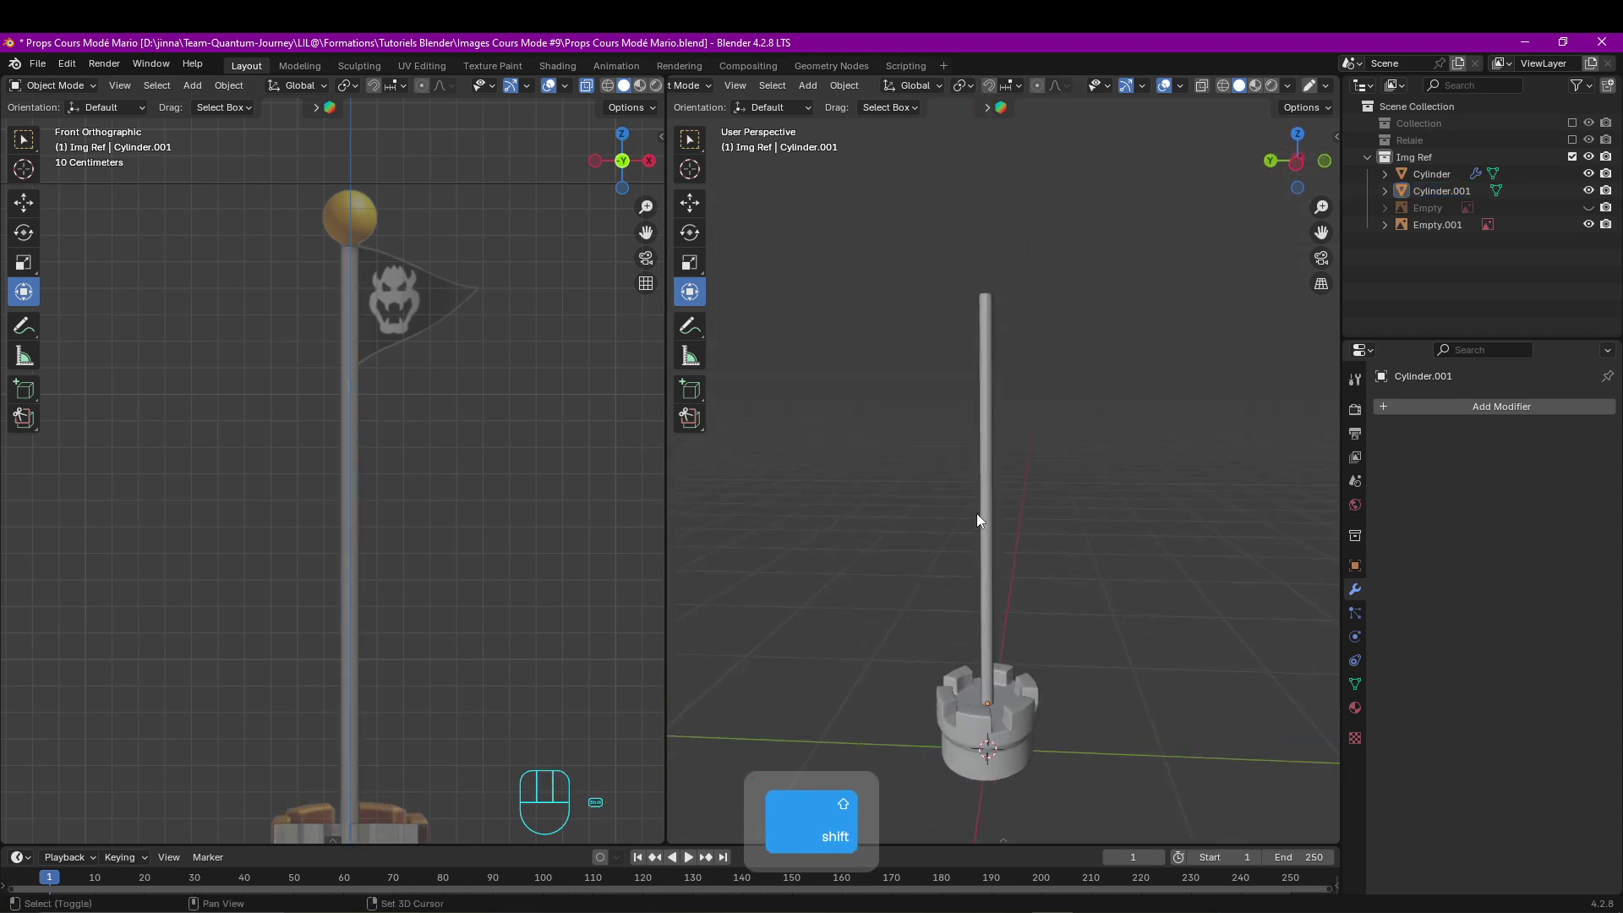
key("shift+a")
mouse_move(976, 531)
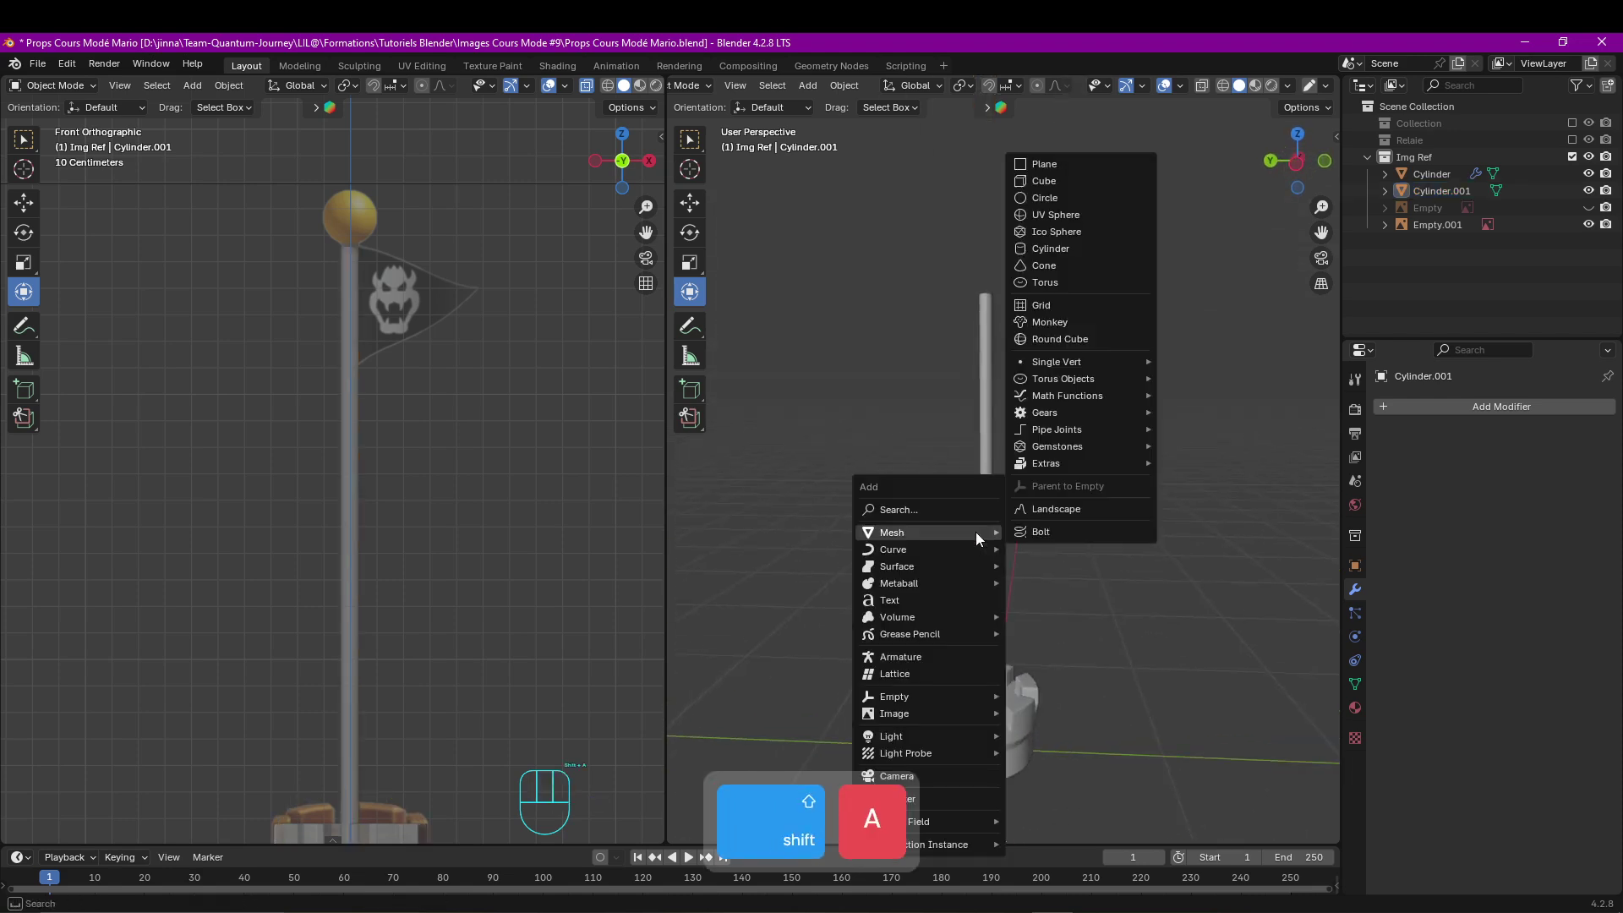
left_click(1065, 219)
left_click_drag(984, 652, 971, 226)
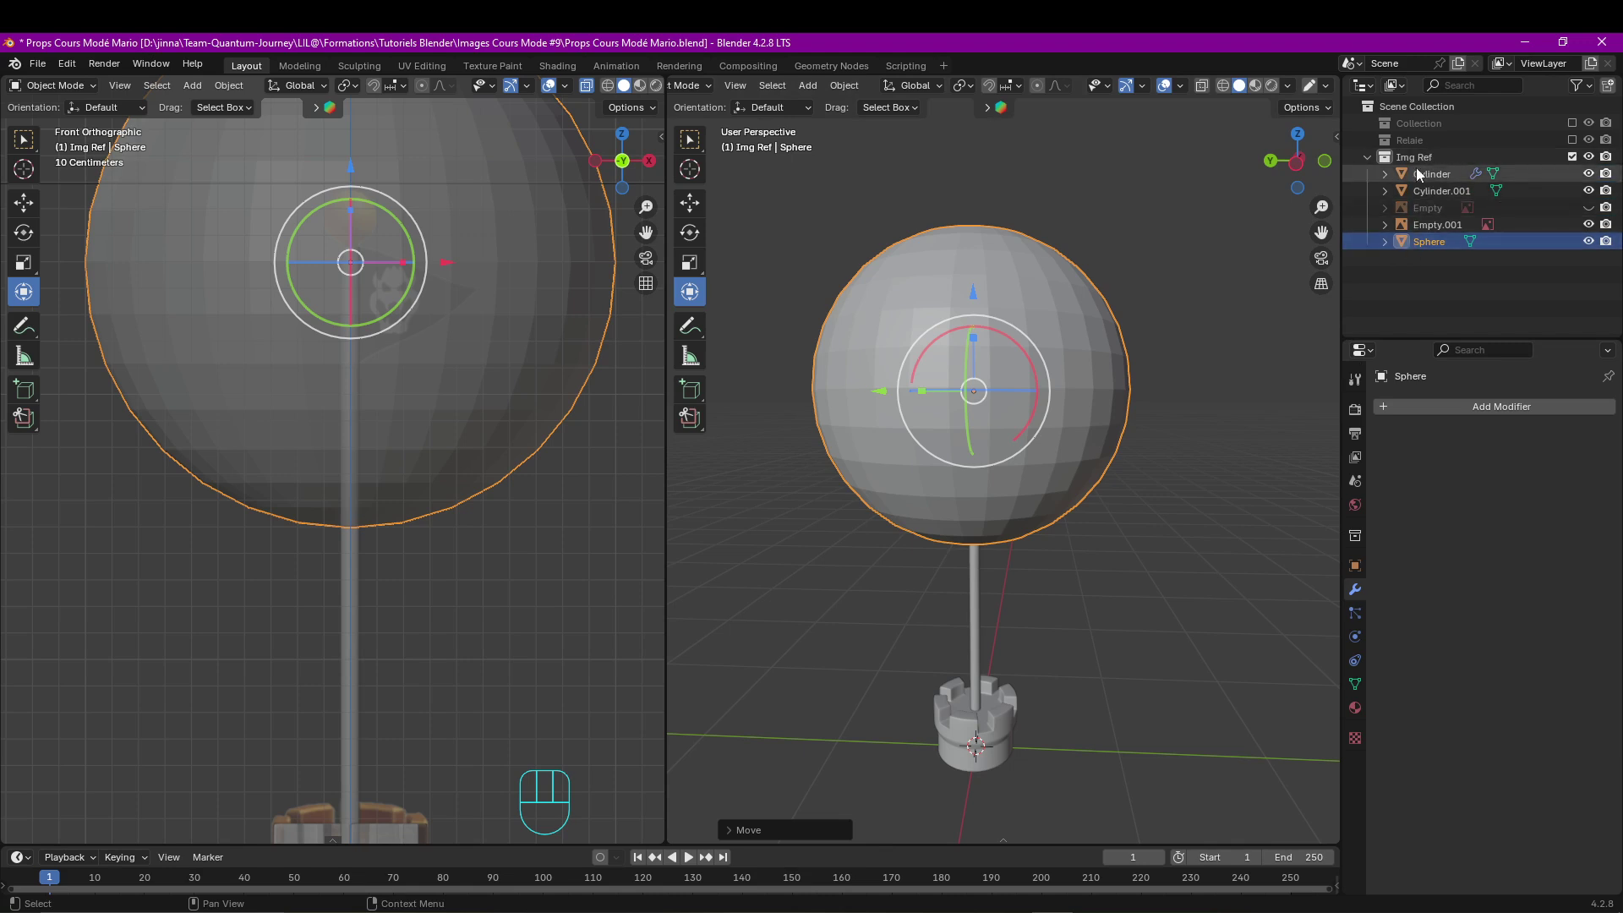
Move the sphere, the pole and the tower base into a new collection named Final.
left_click(972, 579, "shift")
left_click(960, 729, "shift")
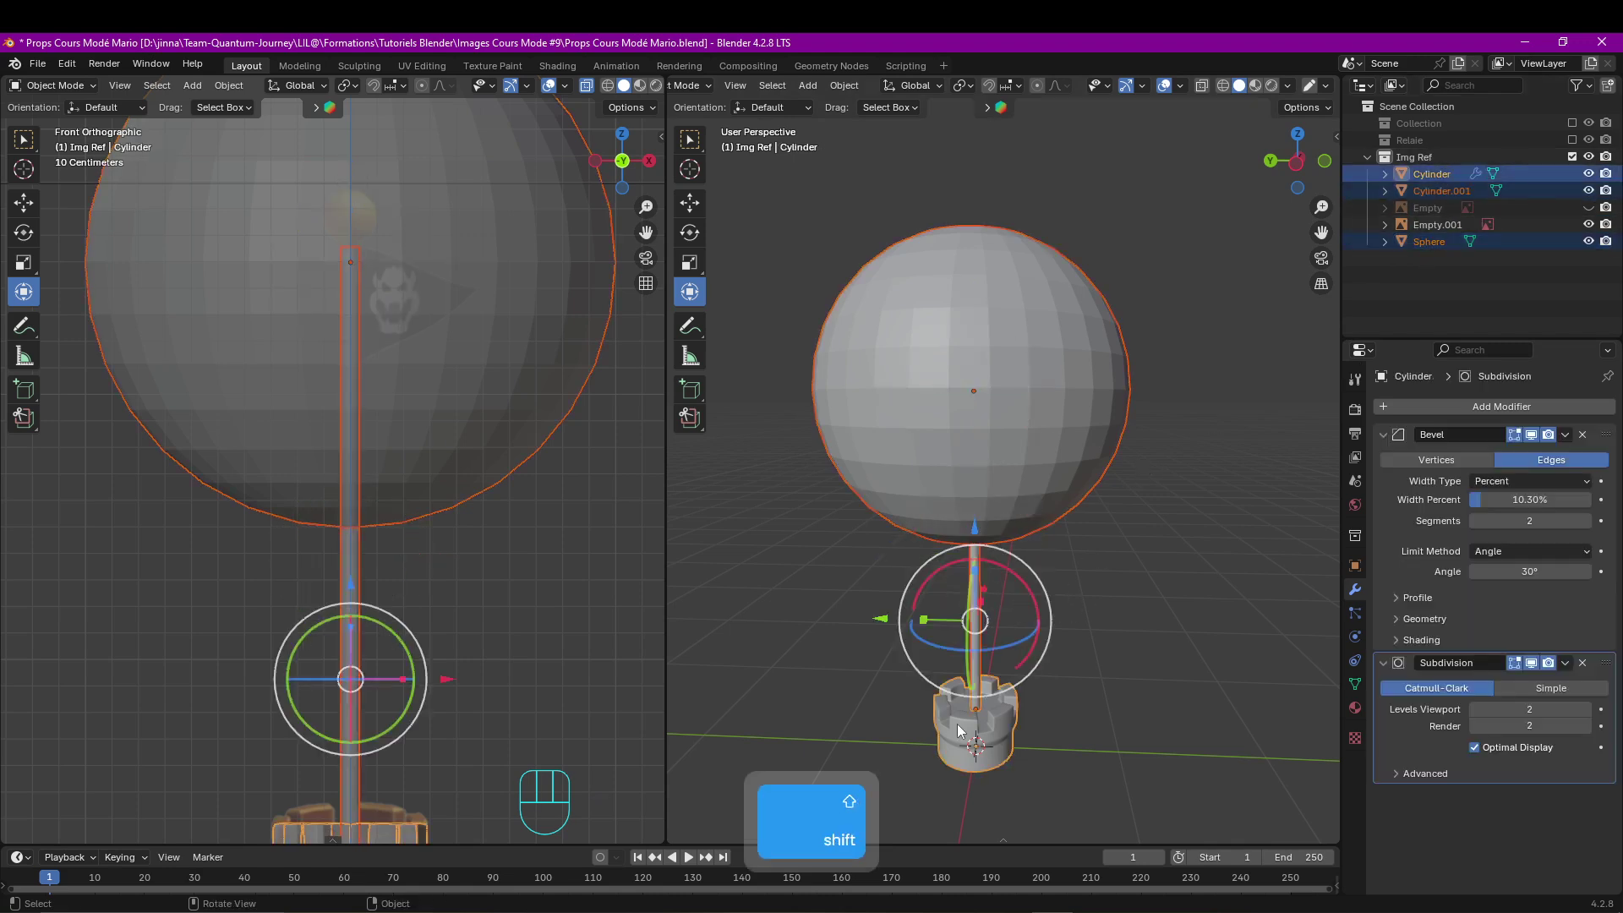
key("m")
left_click(941, 617)
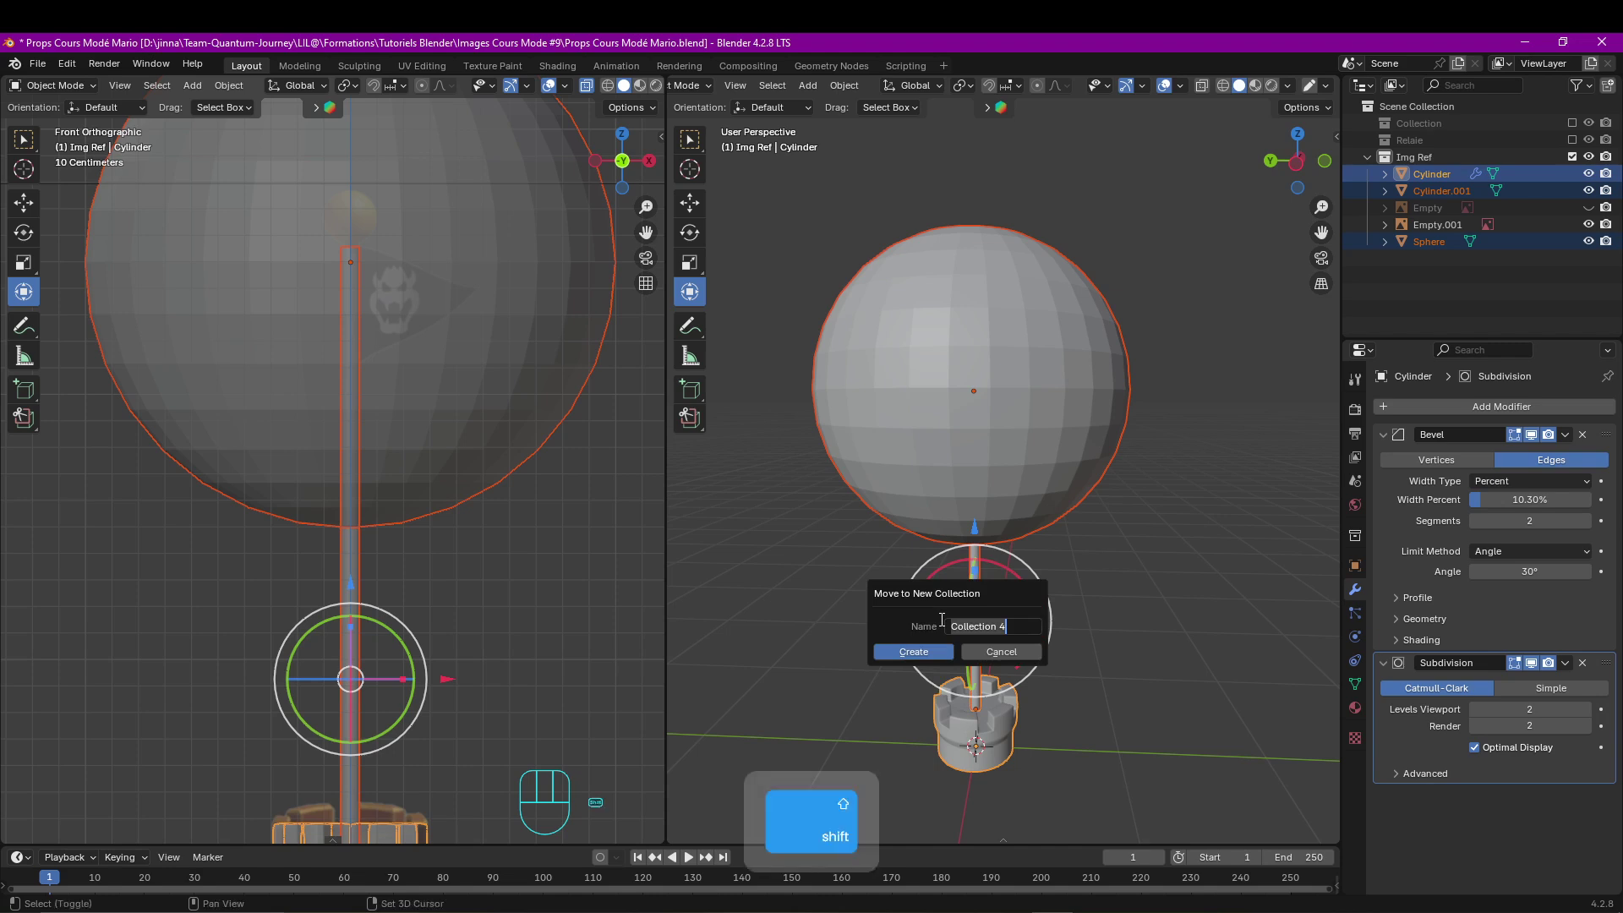
type("Final")
key("Return")
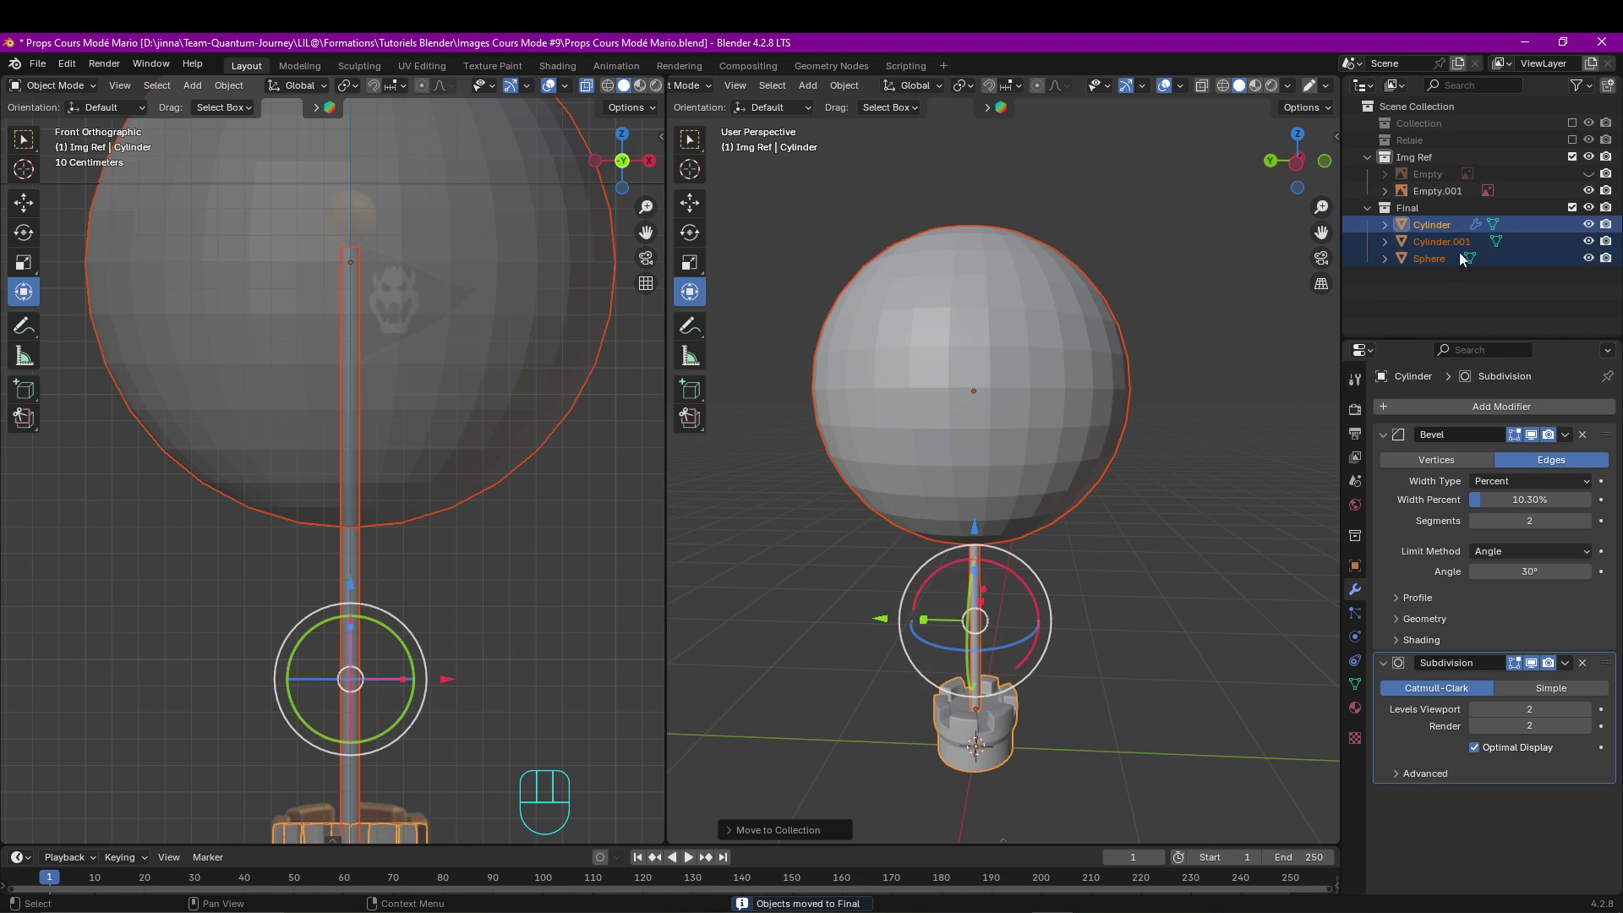
Raise the sphere slightly along Z and scale its mesh down in Edit Mode to a small ball above the pole.
left_click(1077, 438)
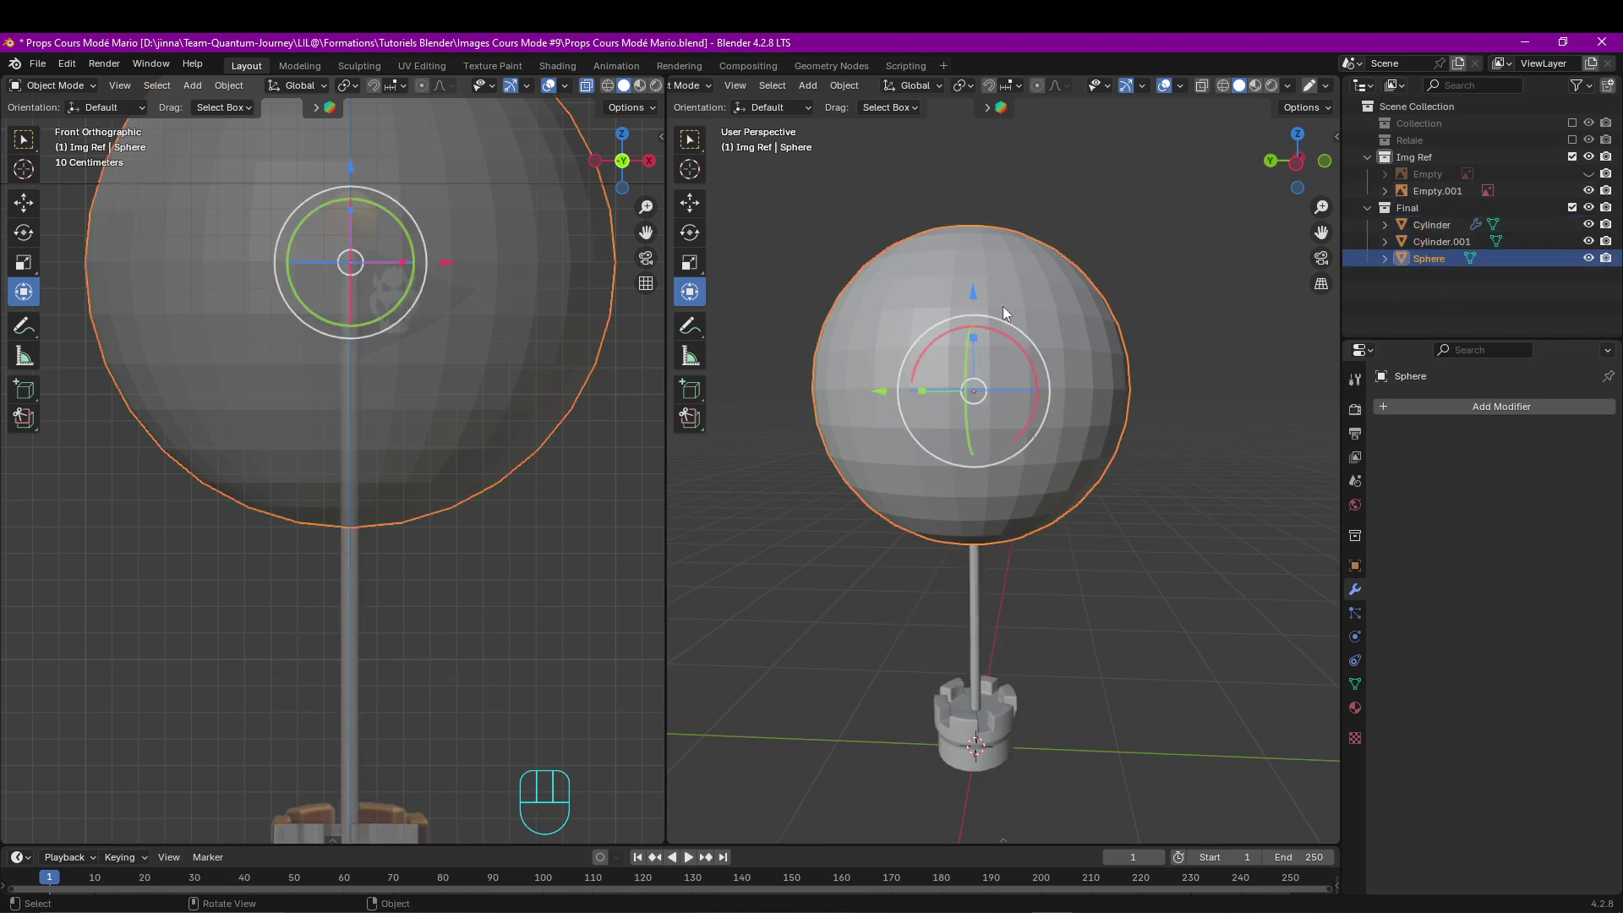
left_click_drag(973, 293, 974, 255)
key("Tab")
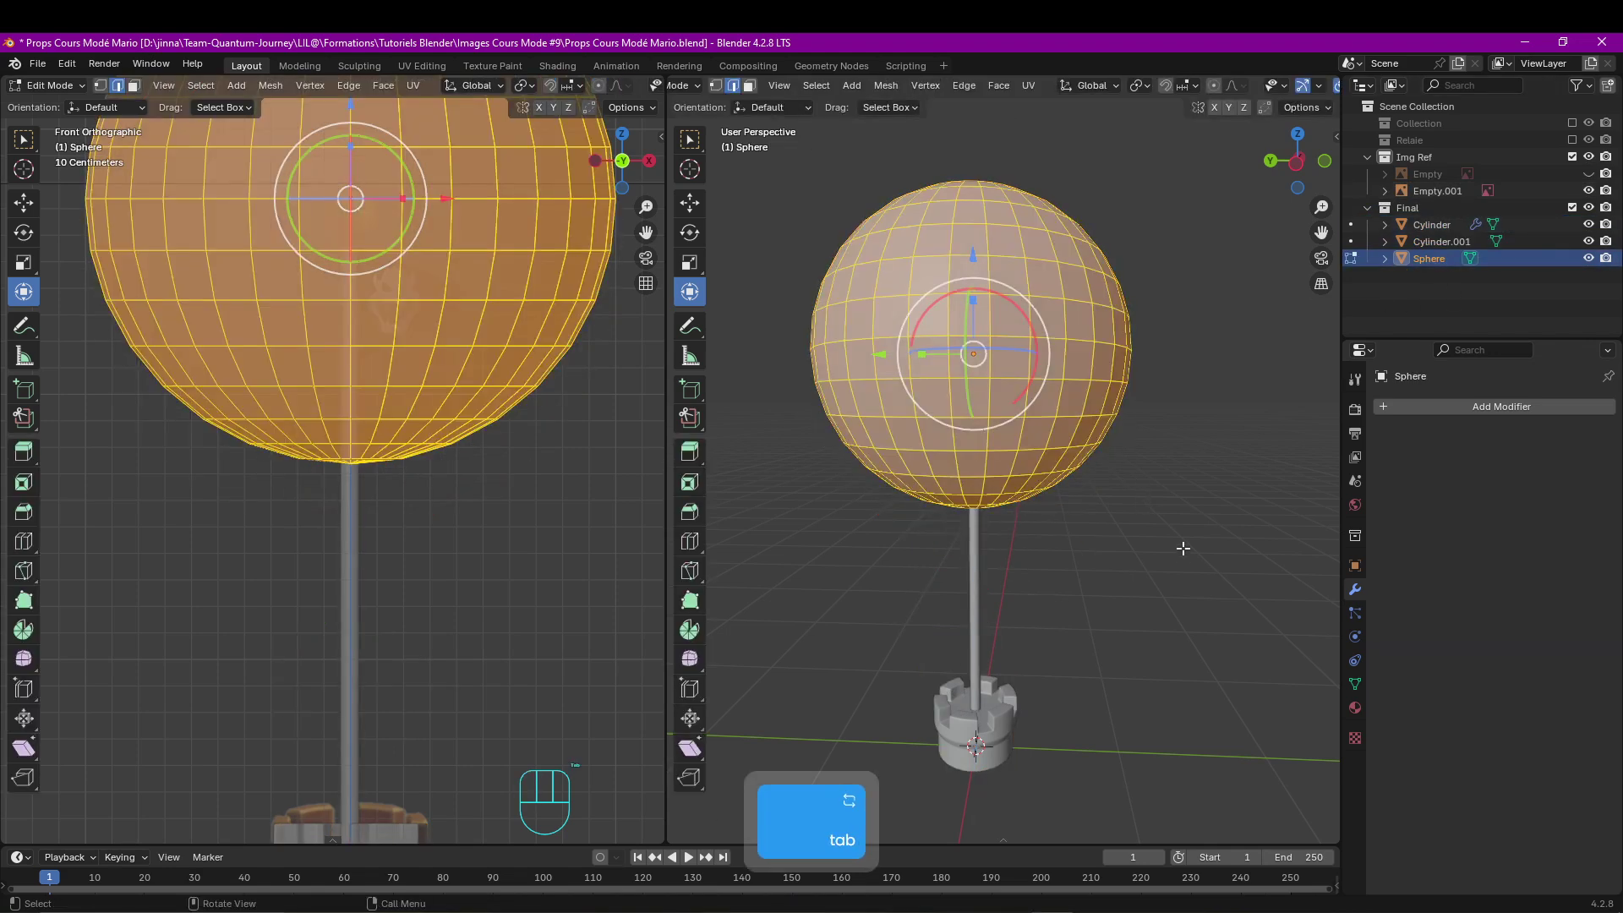
key("s")
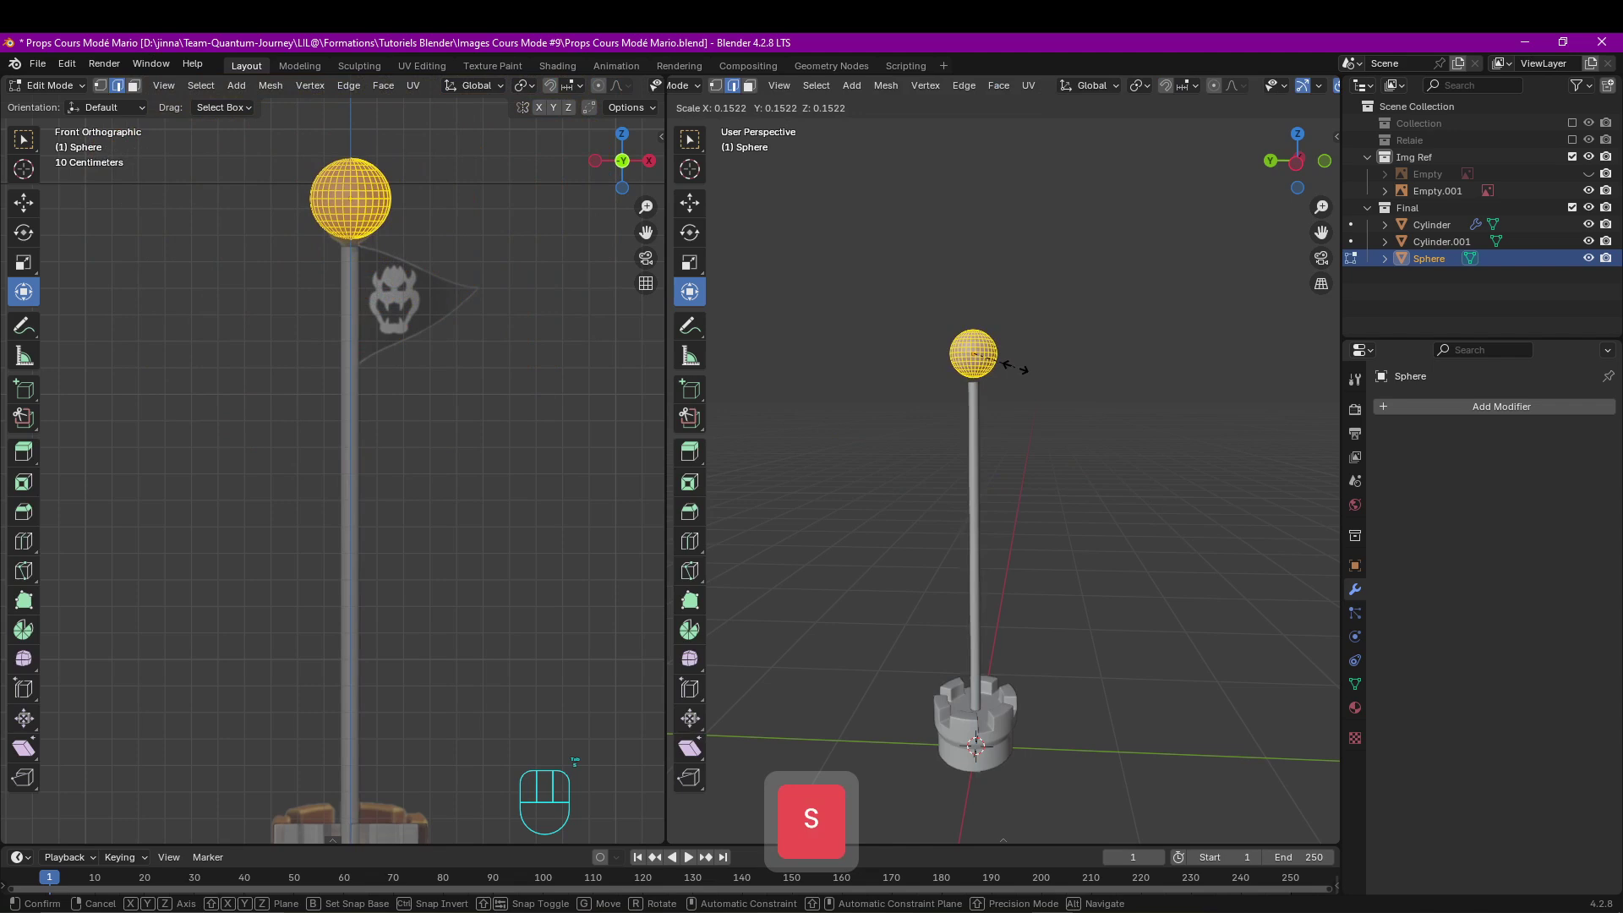
left_click(995, 361)
Lower the ball along Z onto the pole and scale its mesh to match the reference ball.
key("KP_Decimal")
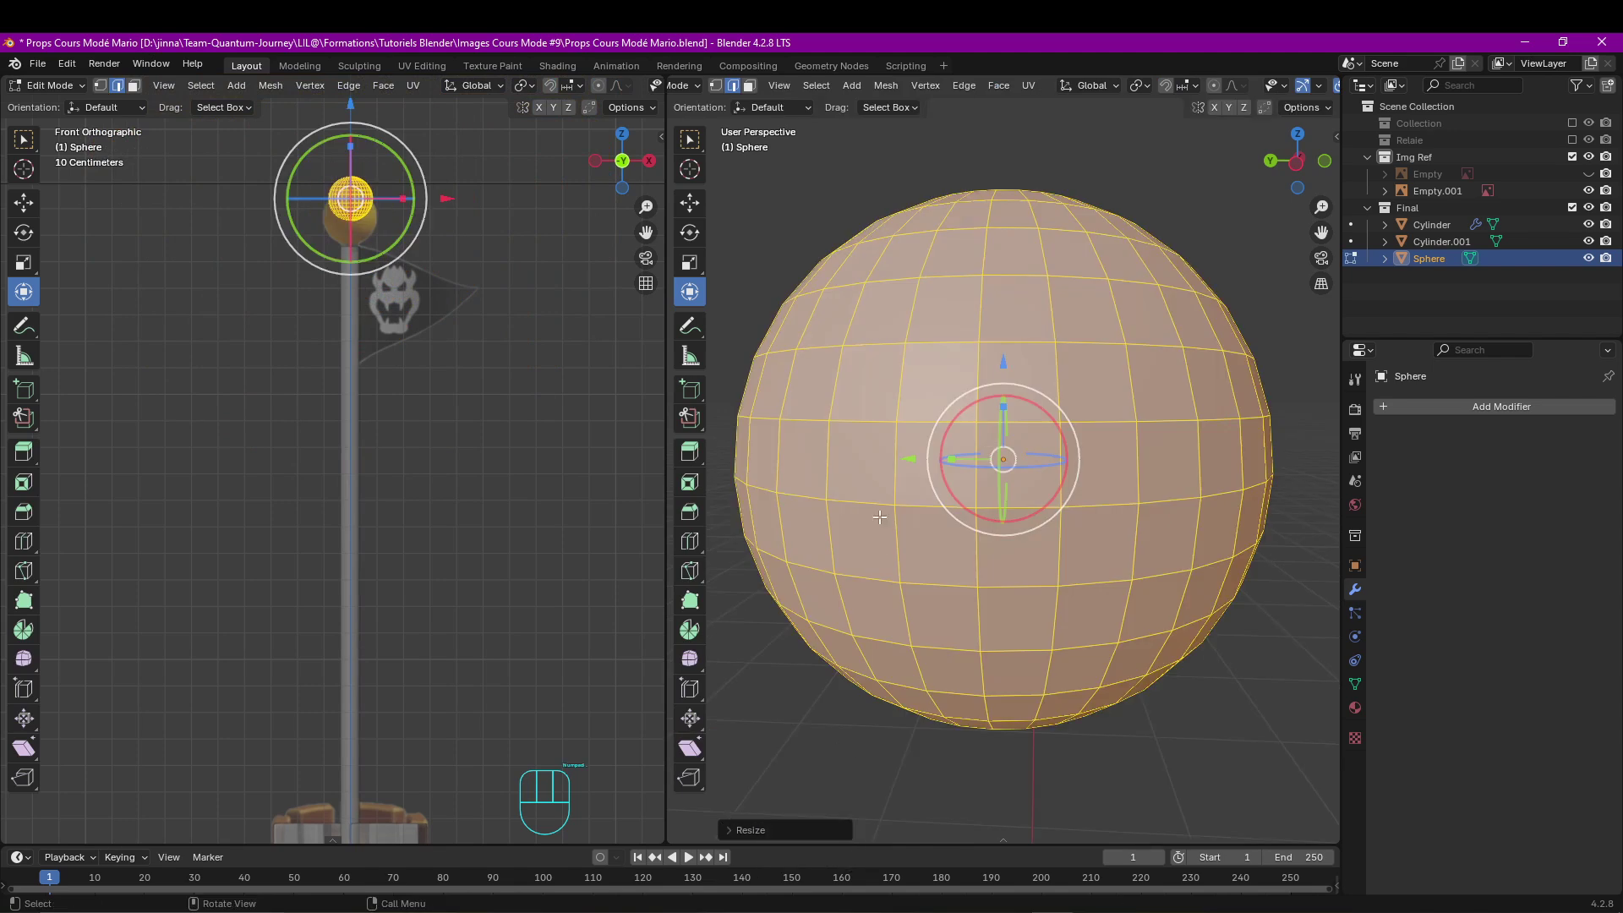
scroll(880, 517, "down", 2)
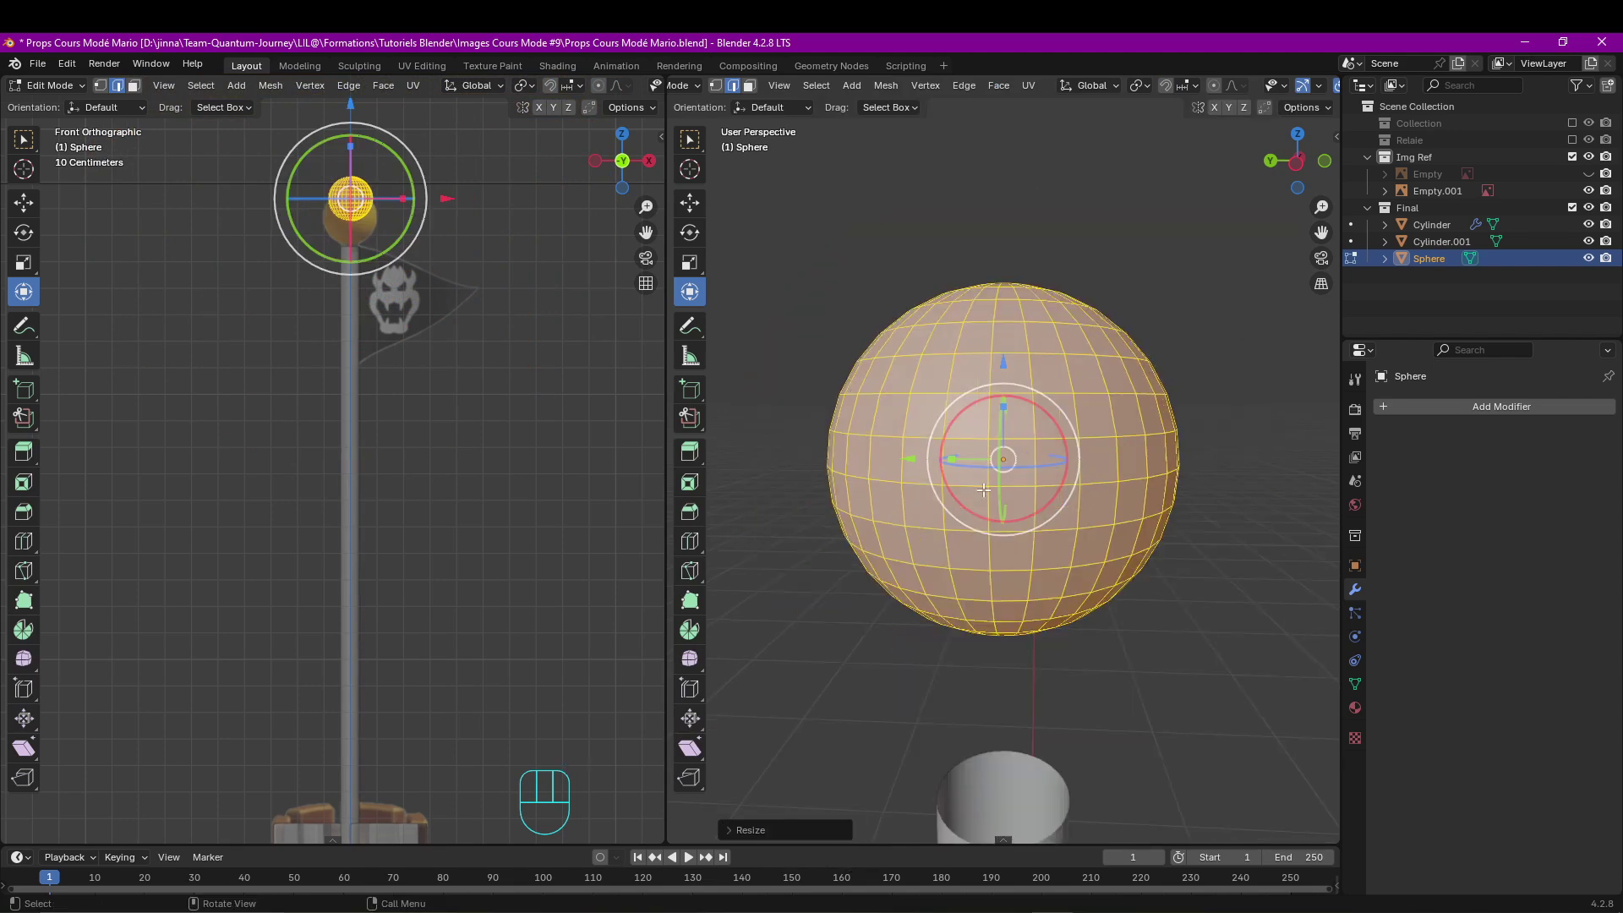
middle_click_drag(989, 460, 963, 379, "shift")
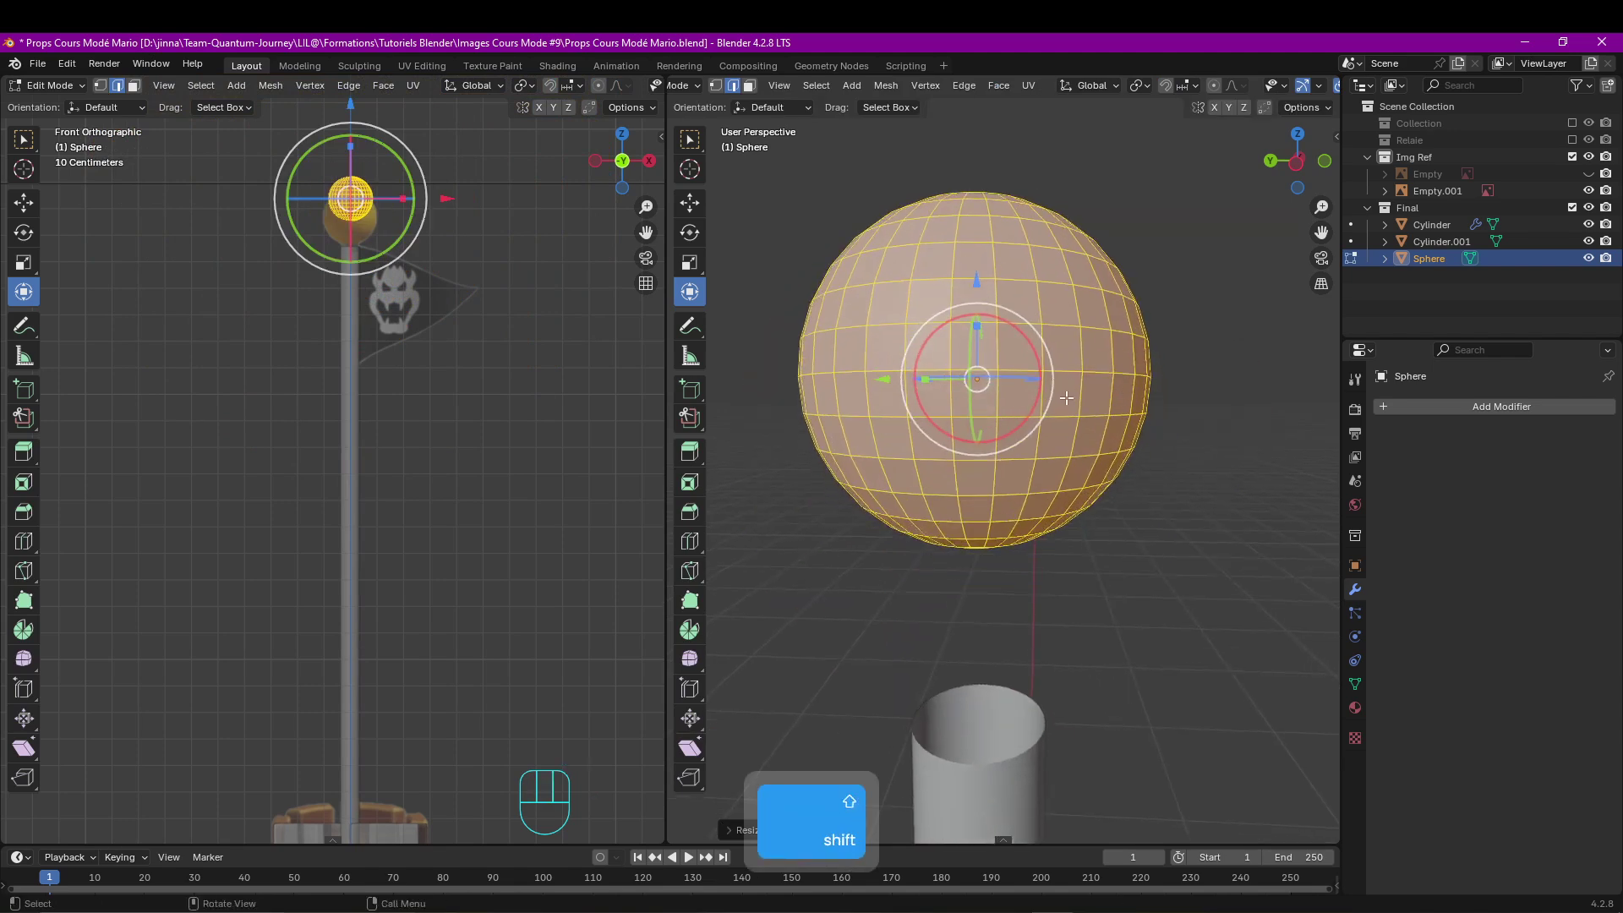
key("Tab")
left_click_drag(960, 310, 959, 447)
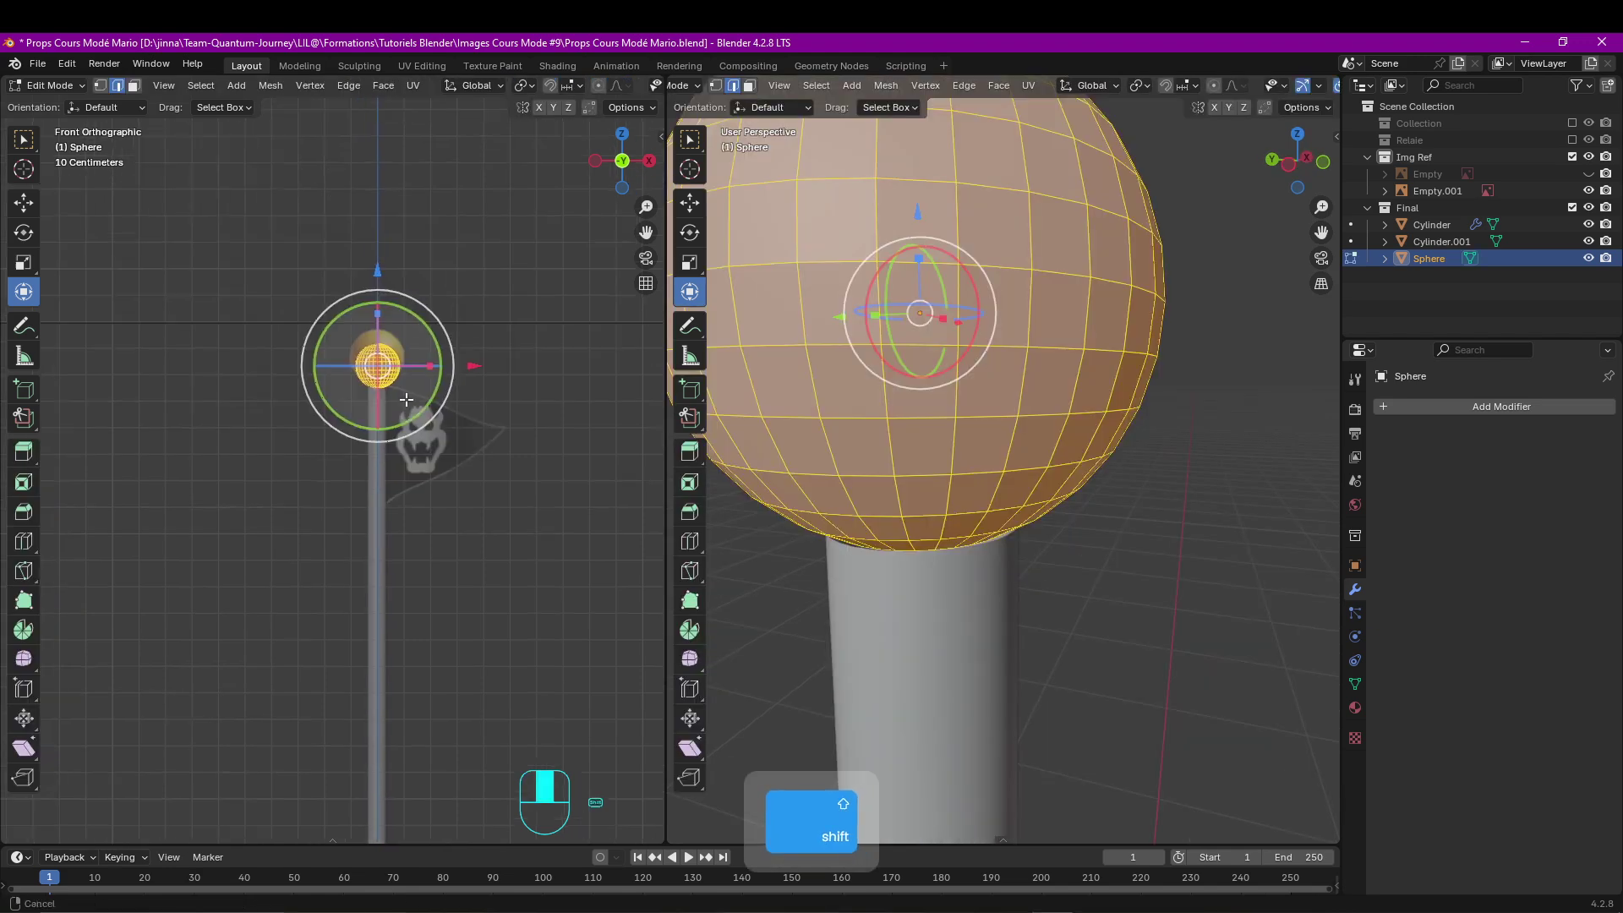
scroll(409, 413, "up", 2)
middle_click_drag(406, 399, 402, 507, "shift")
scroll(401, 507, "up", 2)
key("s")
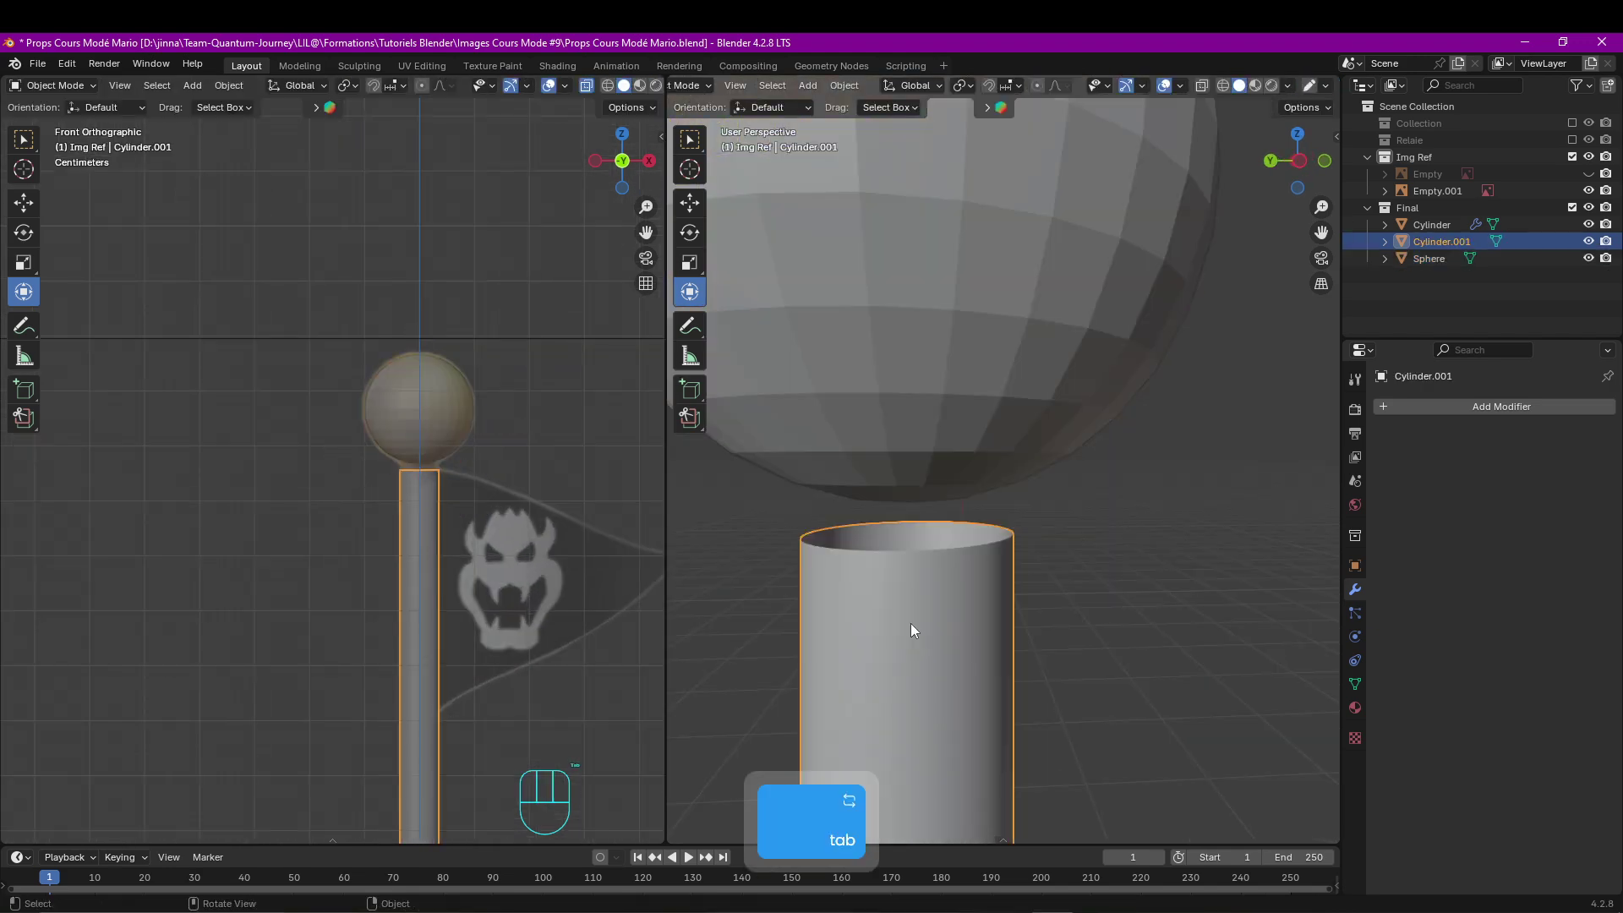
Raise the pole's top edge ring along Z in Edit Mode until it meets the ball, and return to Object Mode.
key("Tab")
left_click_drag(907, 430, 912, 377)
scroll(998, 457, "up", 4)
middle_click_drag(865, 522, 988, 449, "shift")
scroll(987, 449, "down", 2)
key("Tab")
Select the sphere's edge loop around the pole top in Edit Mode and edge-slide it to the pole's diameter.
left_click(916, 331)
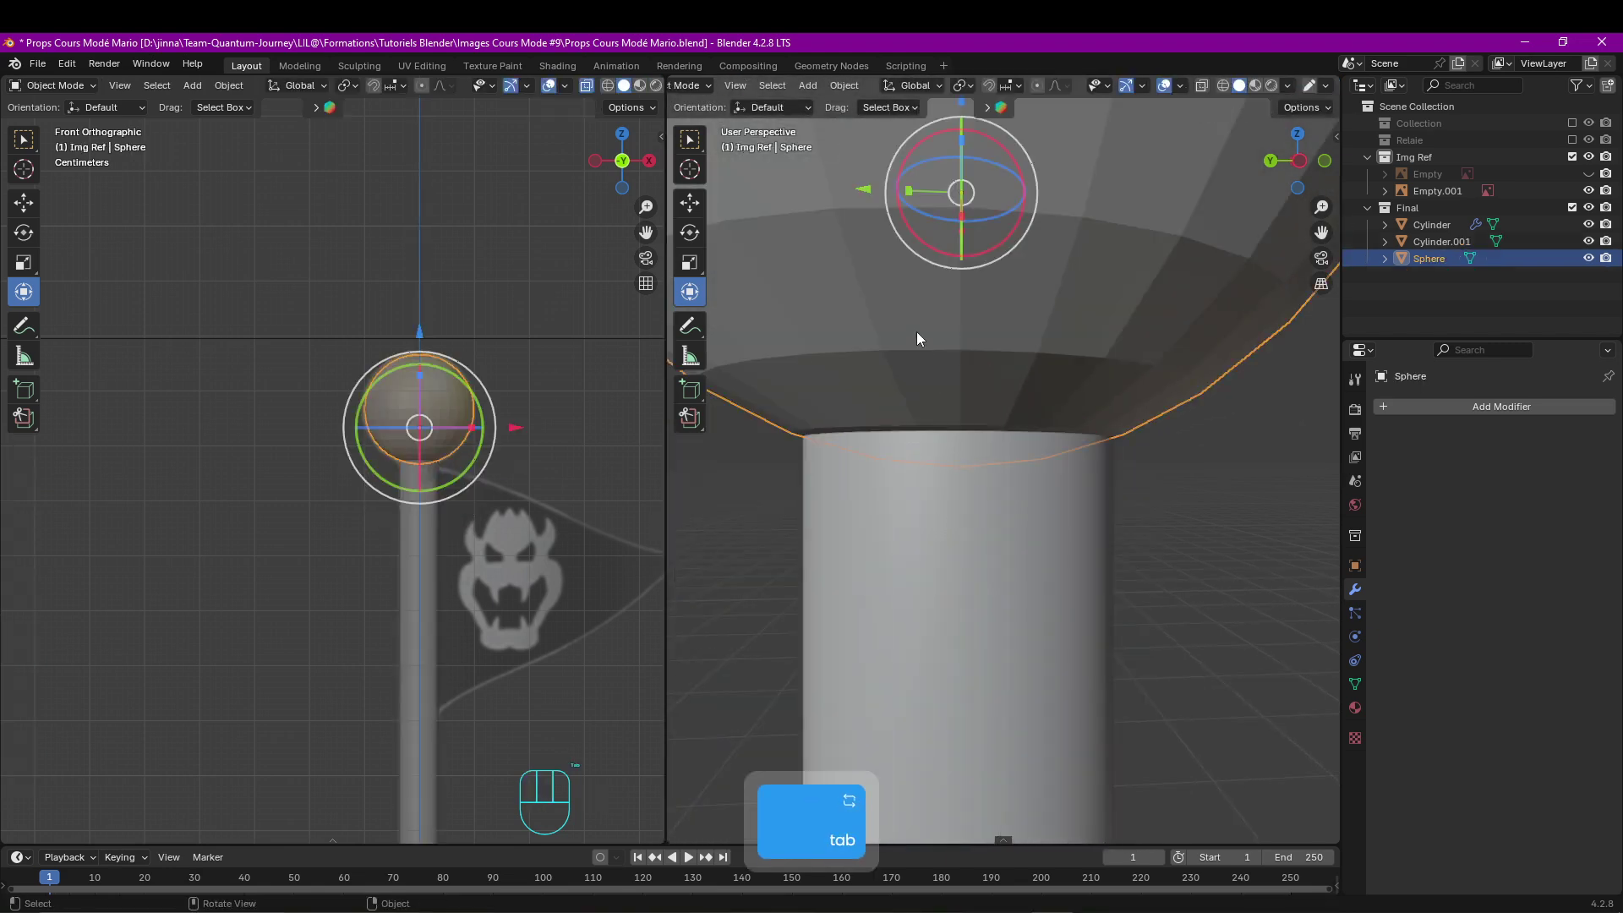
key("Tab")
left_click(972, 425, "alt")
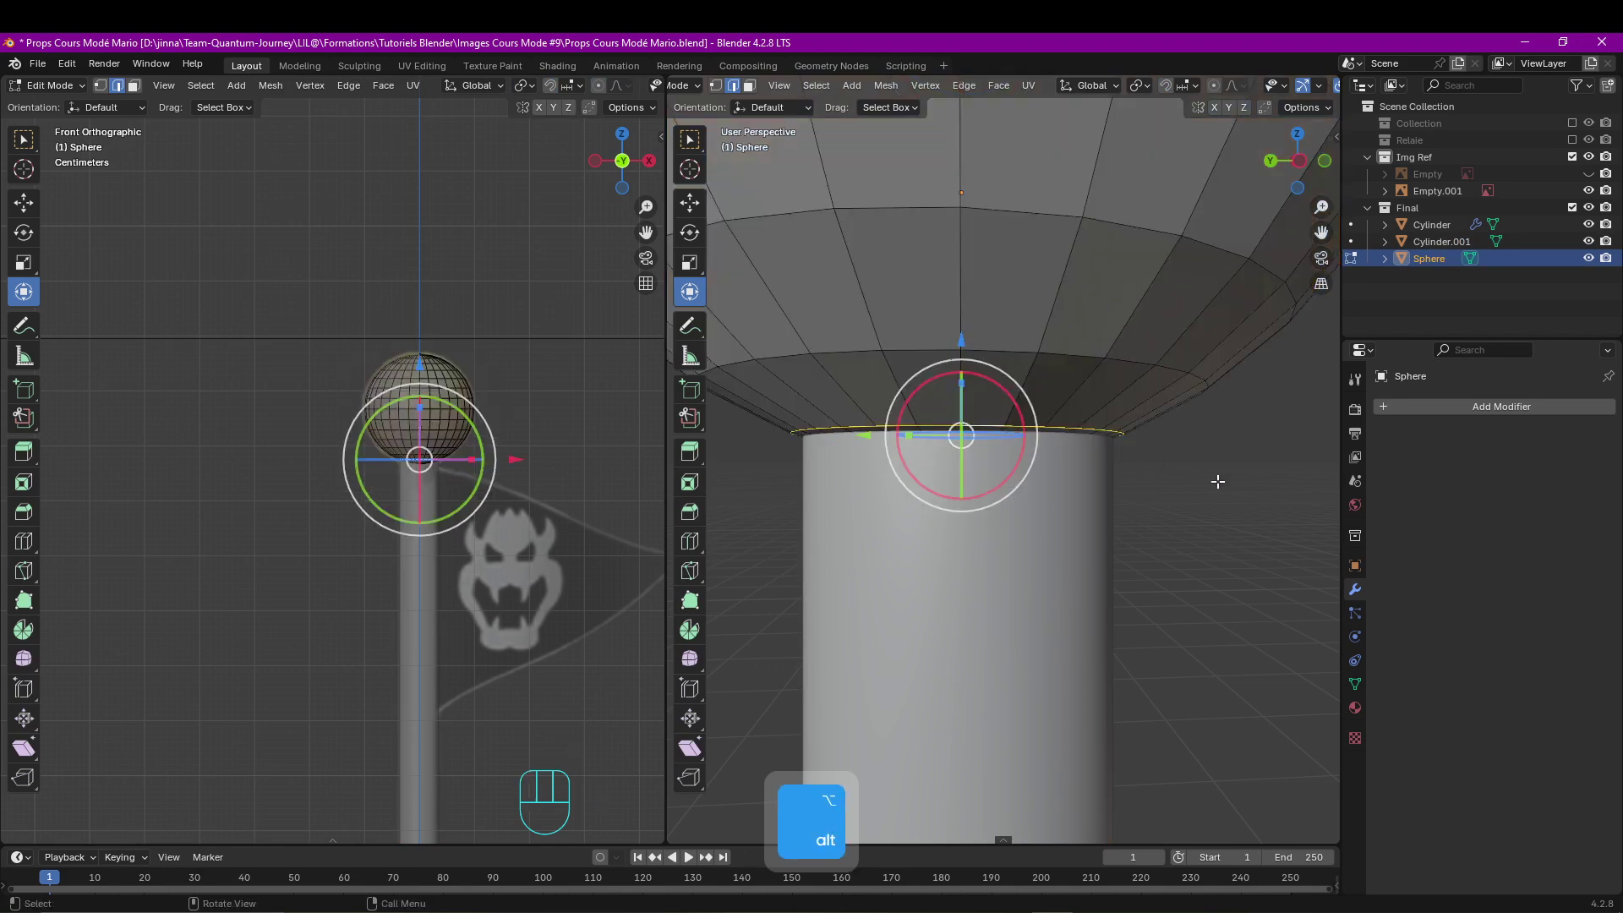
key("s")
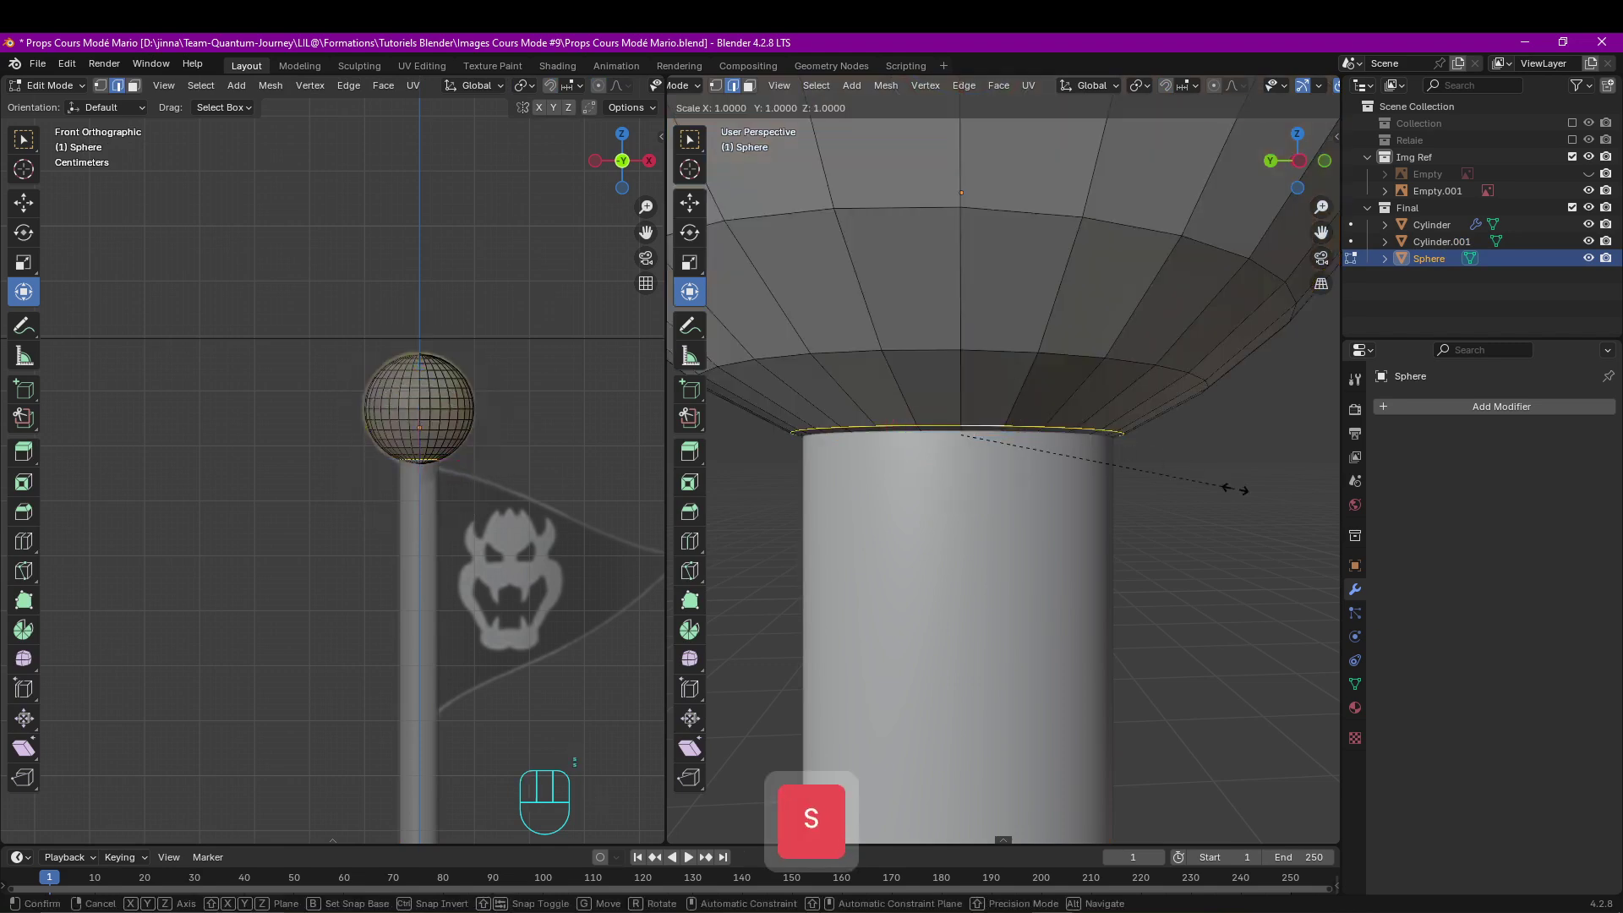
left_click(1215, 488)
key("ctrl+z")
key("g")
key("g")
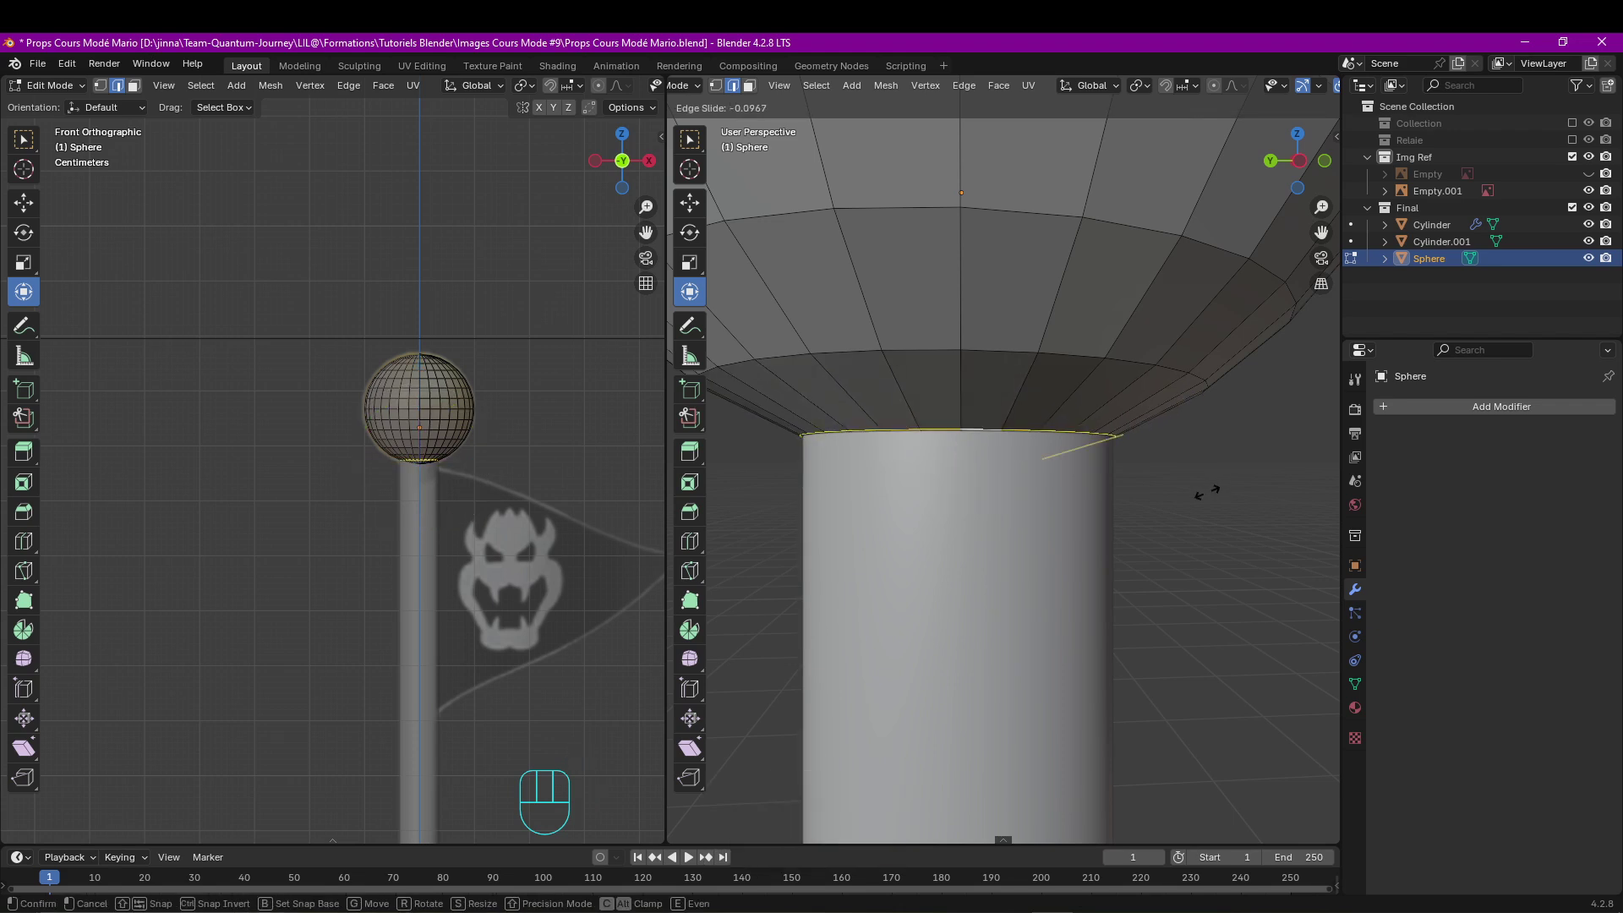
left_click(1207, 490)
Delete the sphere's bottom cap faces that sit inside the pole and return to Object Mode.
scroll(525, 488, "up", 7)
middle_click_drag(530, 475, 337, 478, "shift")
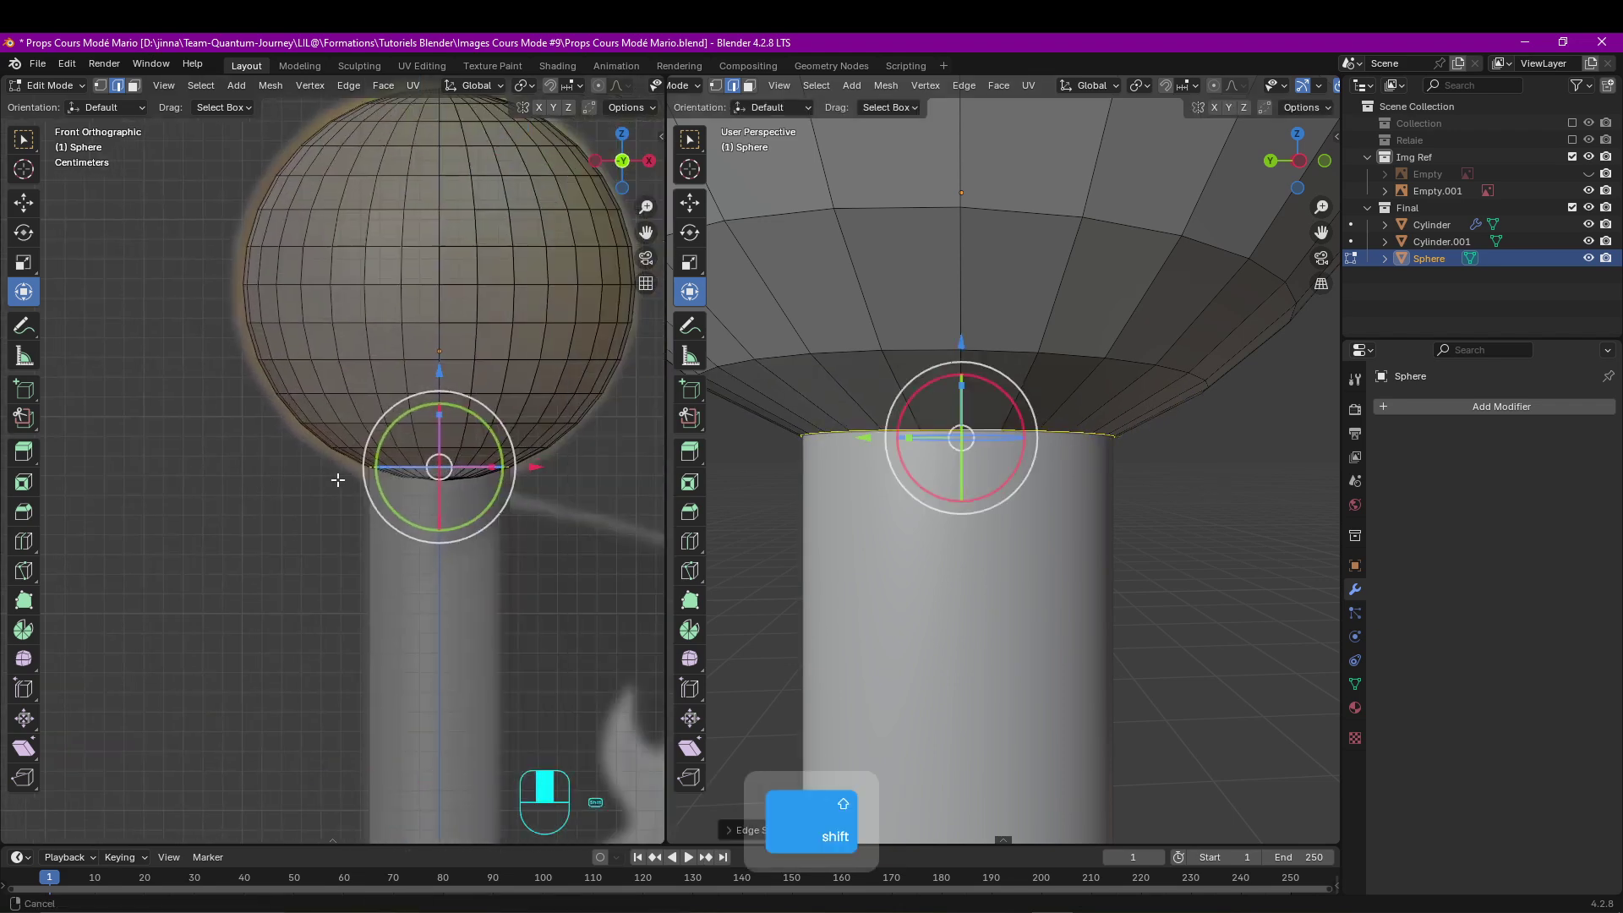
scroll(422, 507, "up", 2)
key("3")
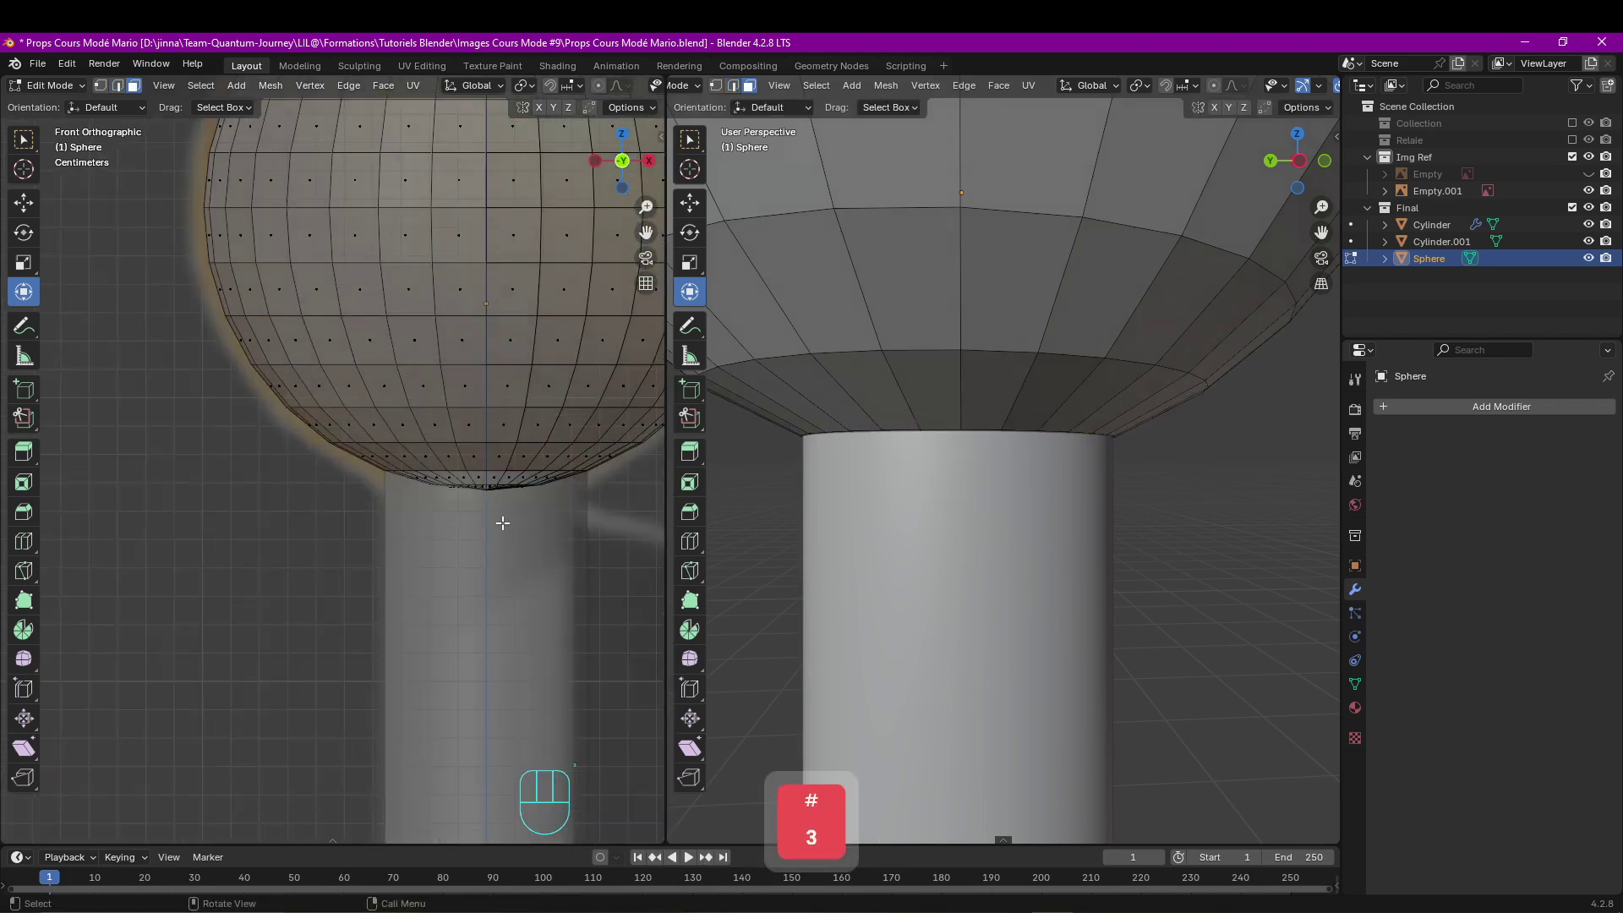
left_click_drag(608, 531, 389, 476)
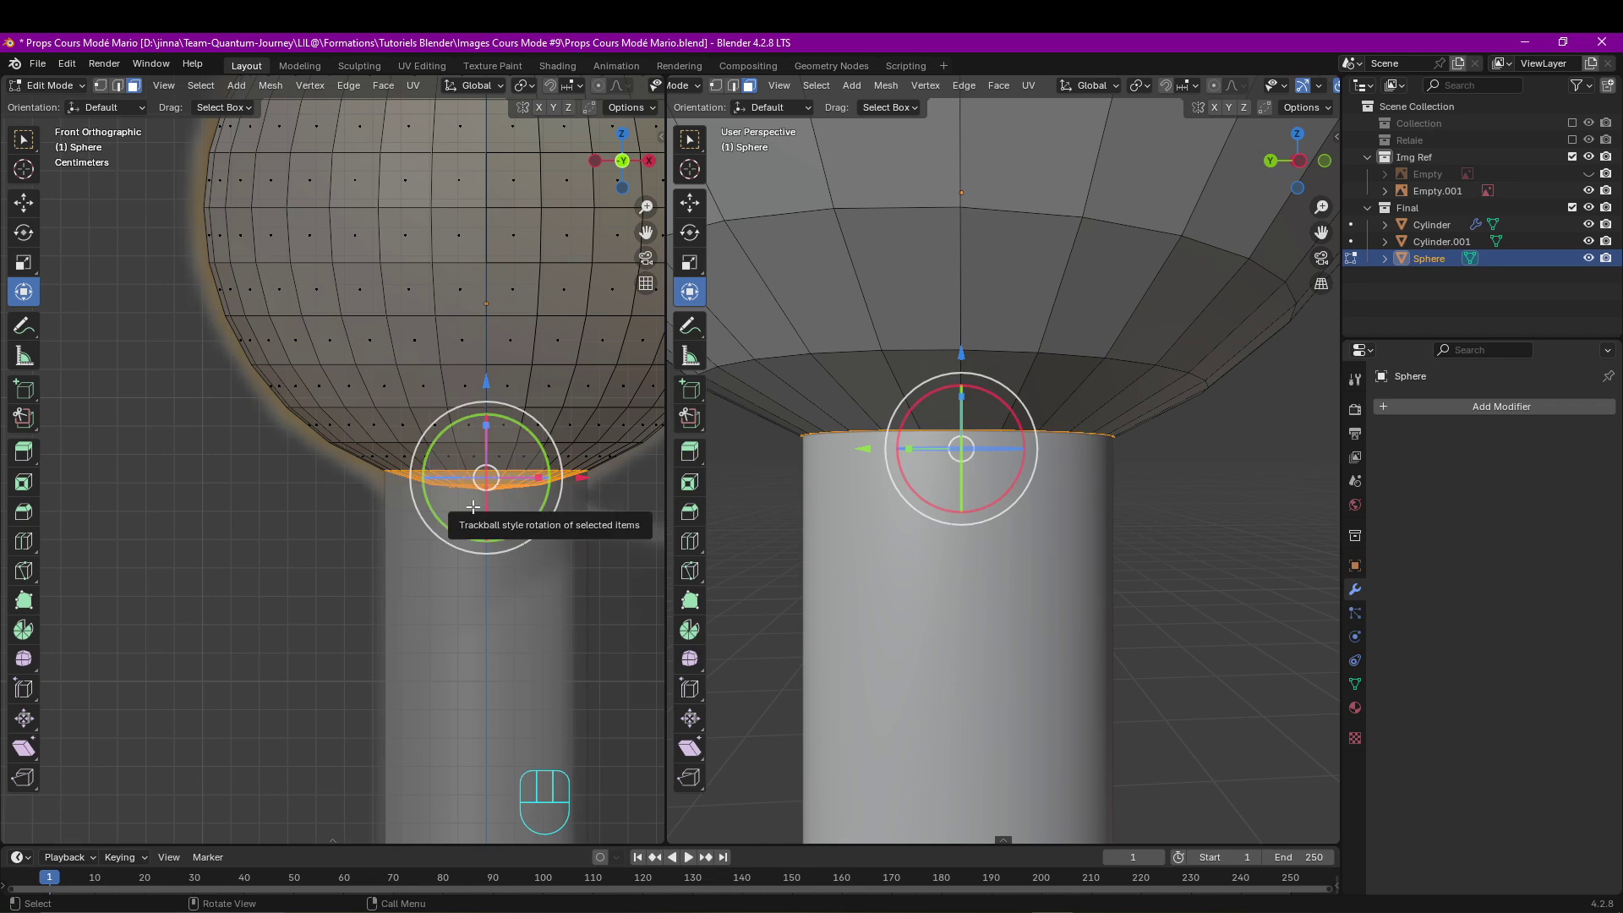
key("x")
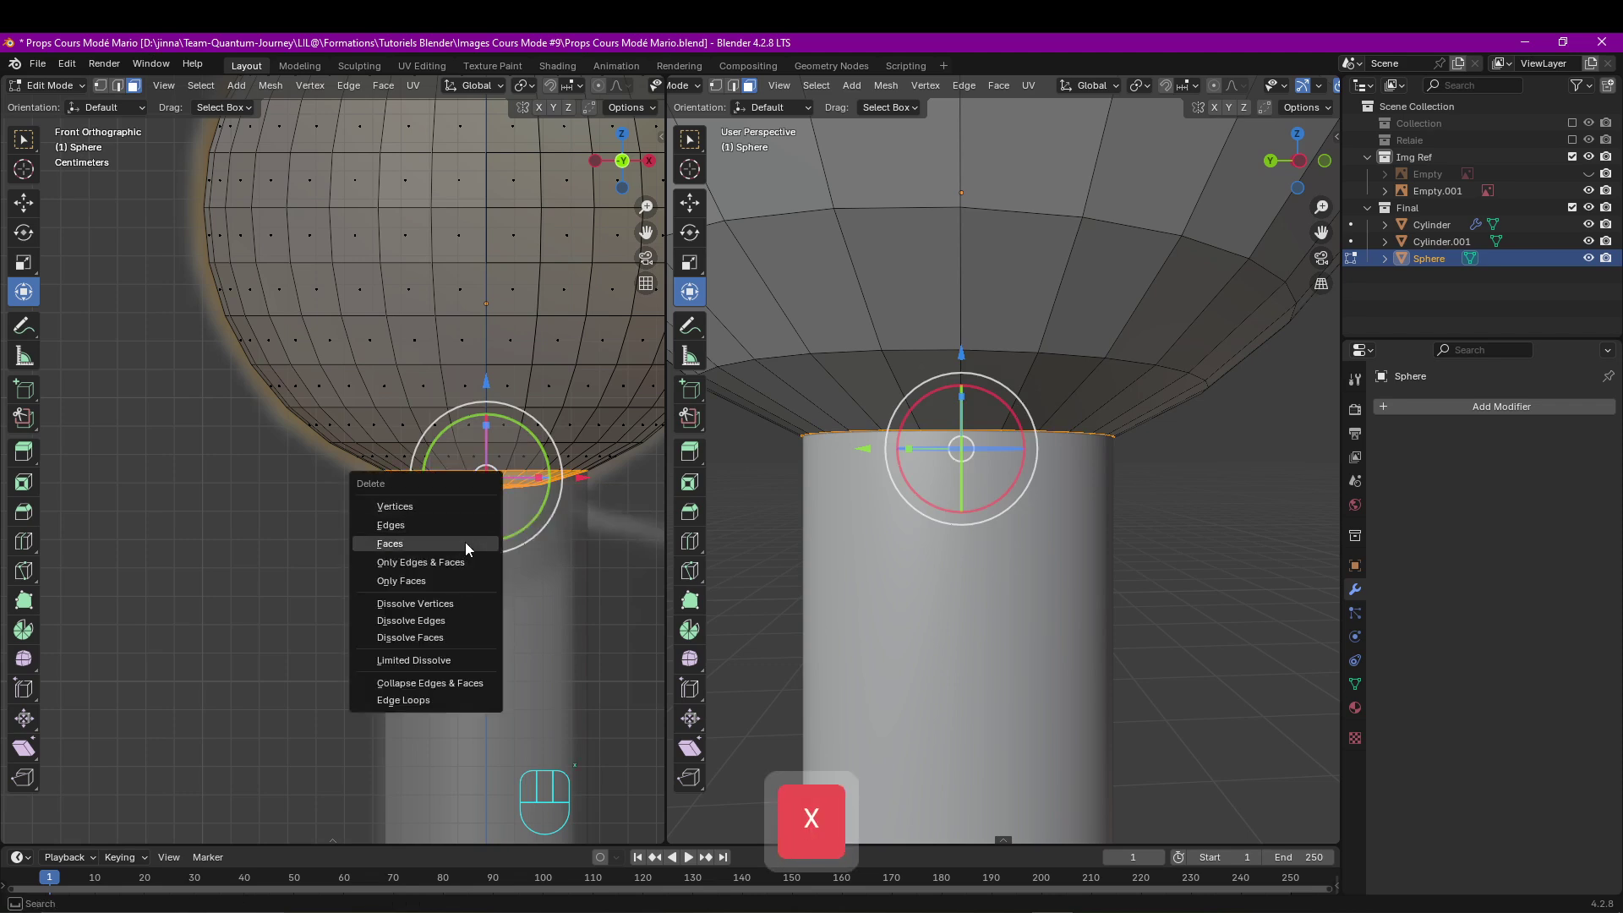
left_click(465, 541)
key("Tab")
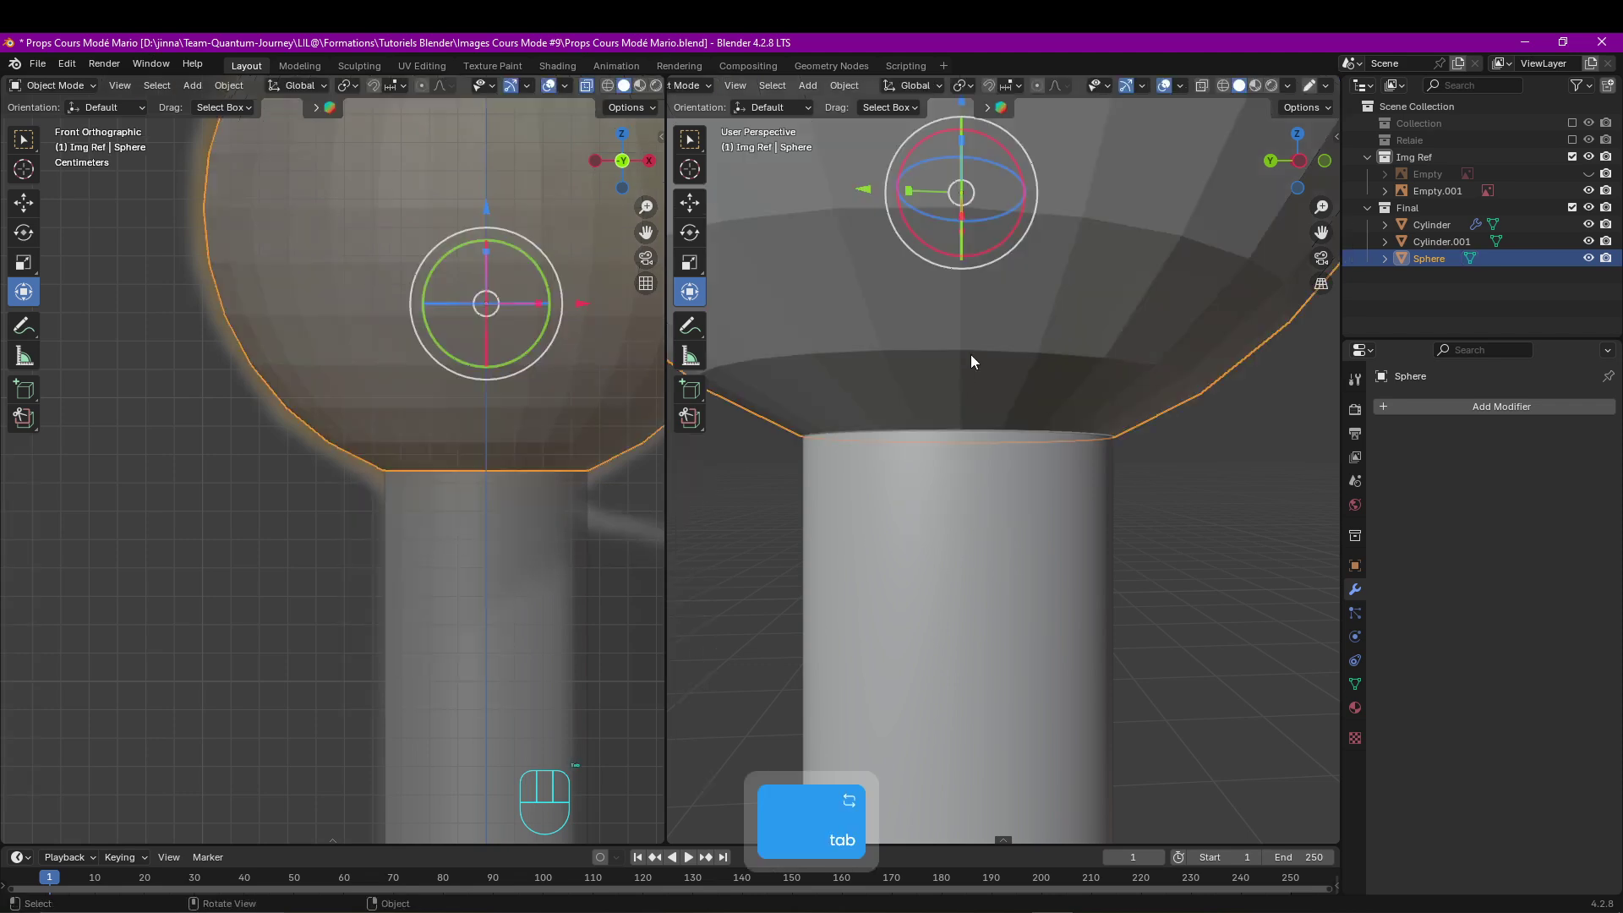
Shade the ball on top of the pole smooth and check its junction with the pole.
right_click(971, 353)
left_click(971, 355)
middle_click_drag(961, 481, 947, 480)
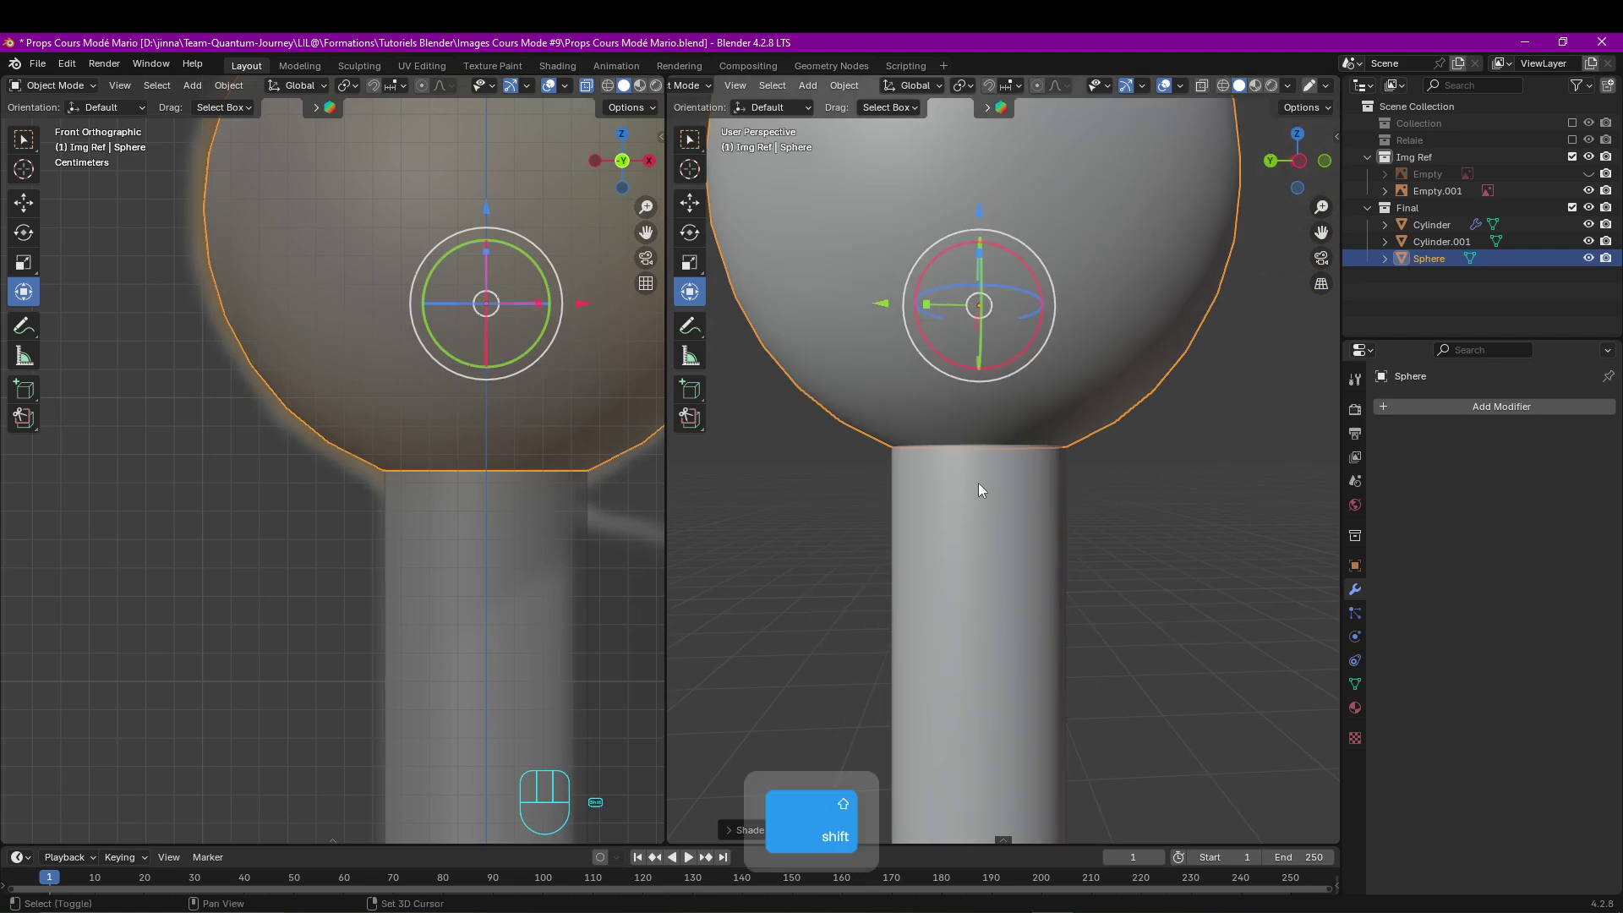
Join the ball and the flagpole into a single object and check the combined mesh in Edit Mode.
left_click(979, 490, "shift")
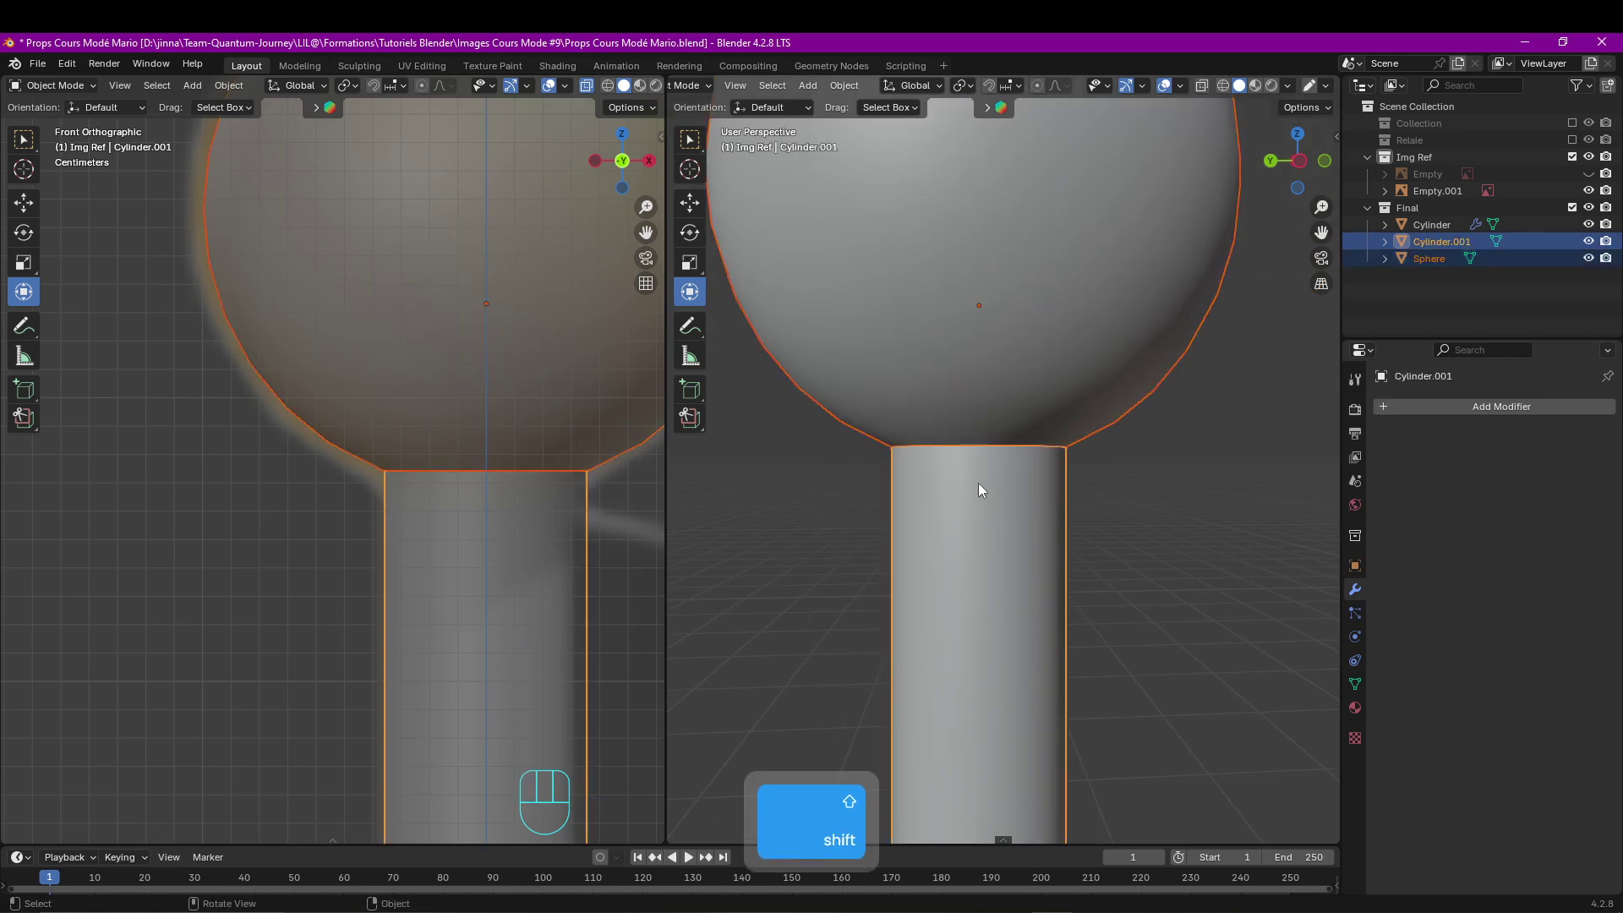
key("ctrl+j")
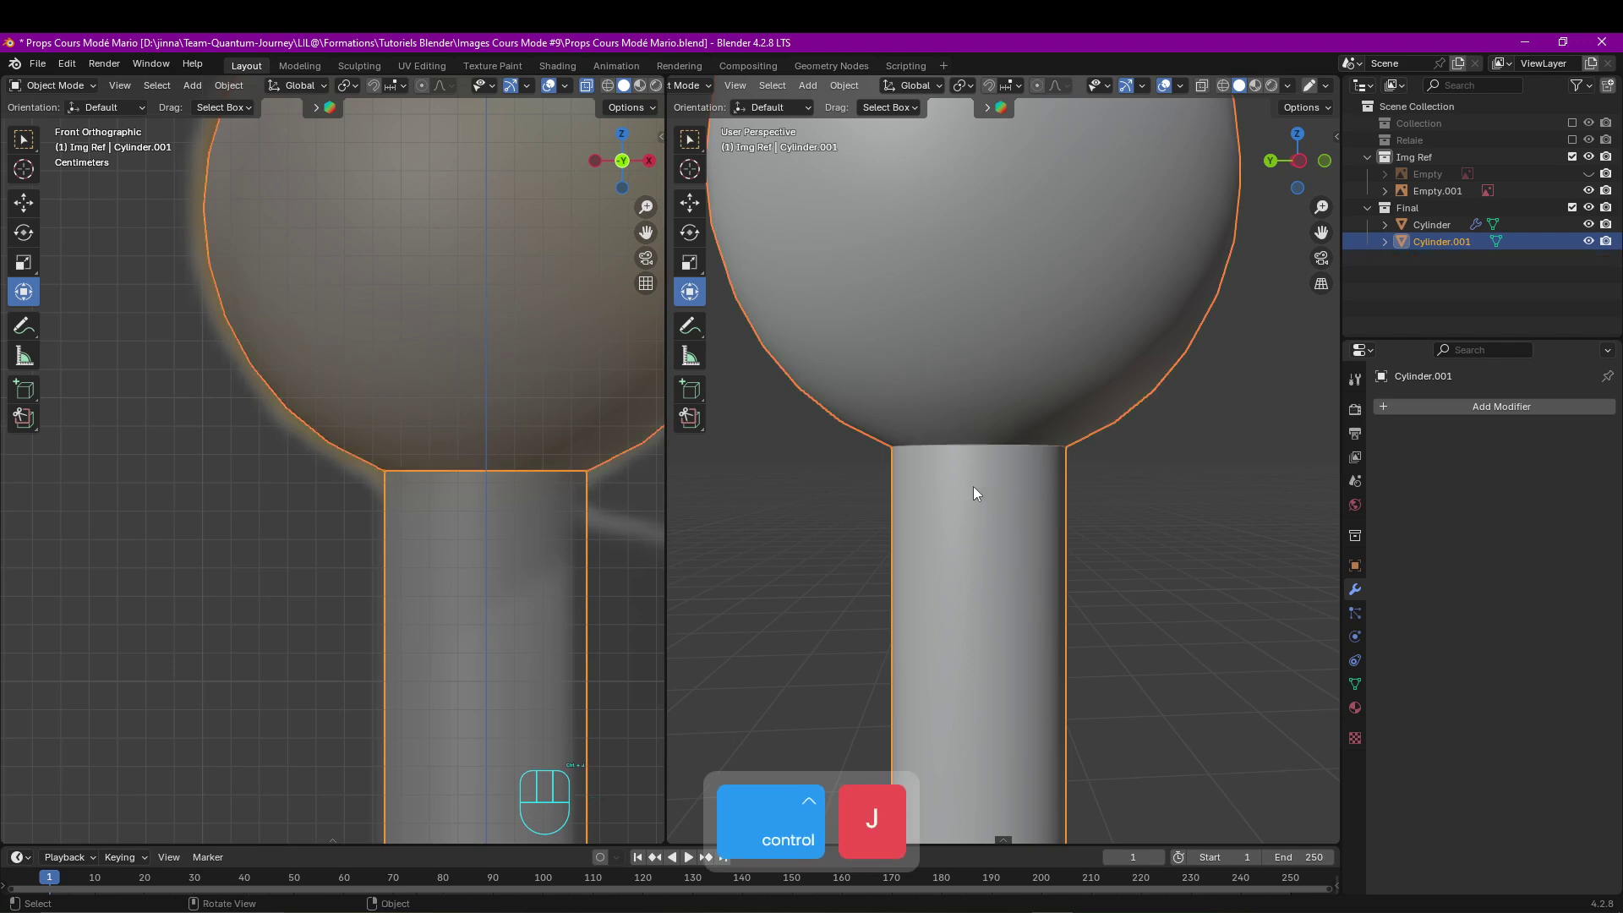
key("Tab")
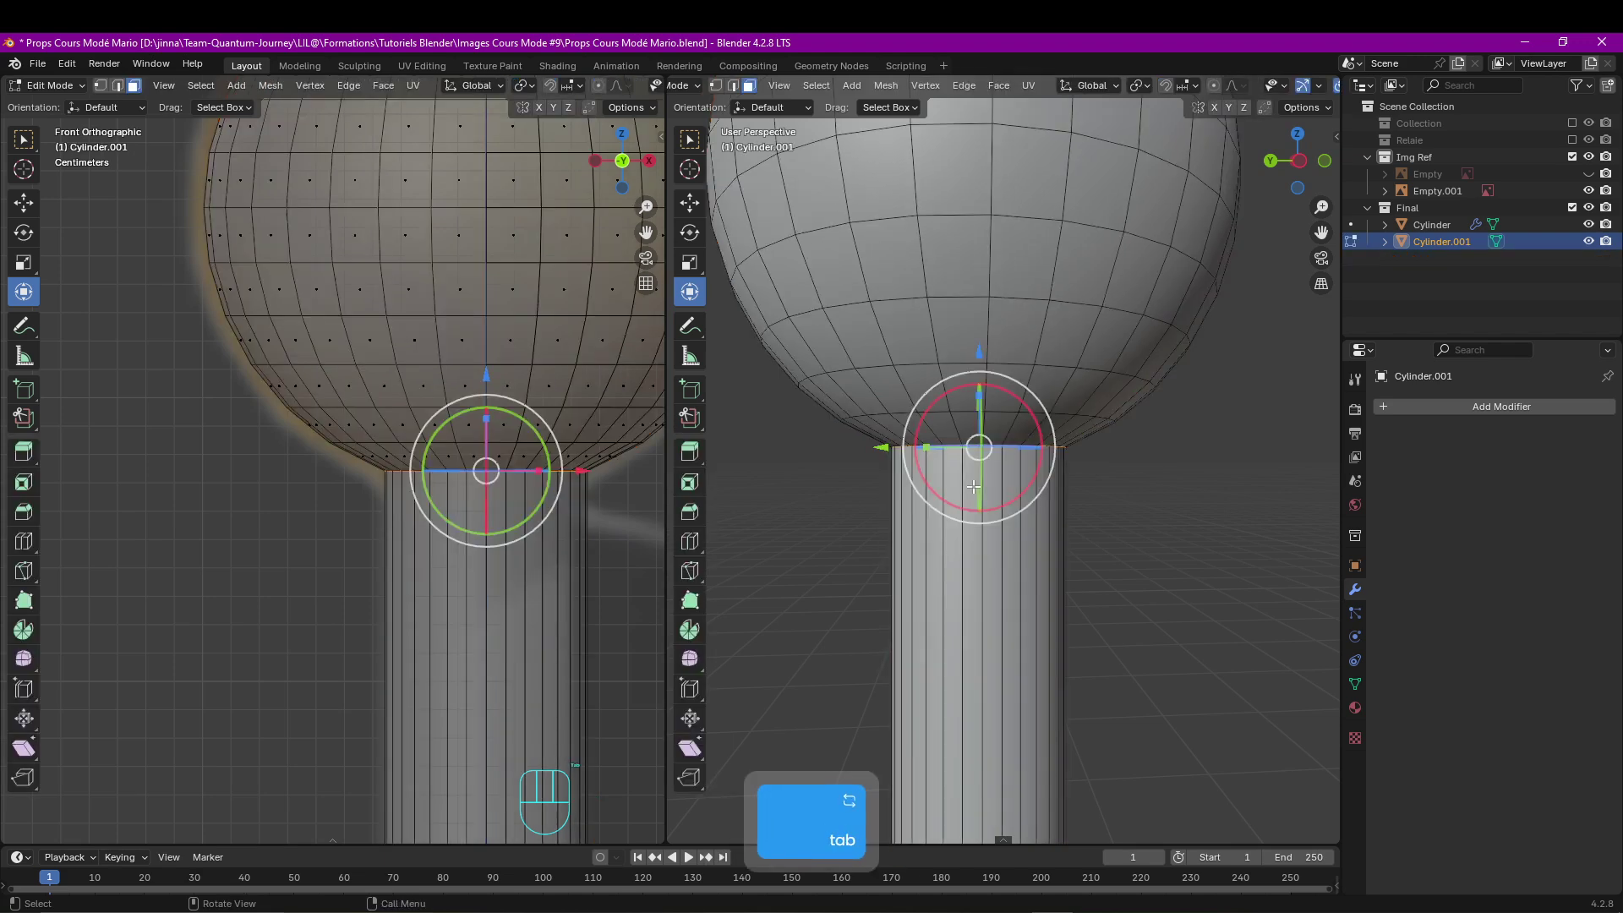
key("Tab")
scroll(1026, 535, "down", 3)
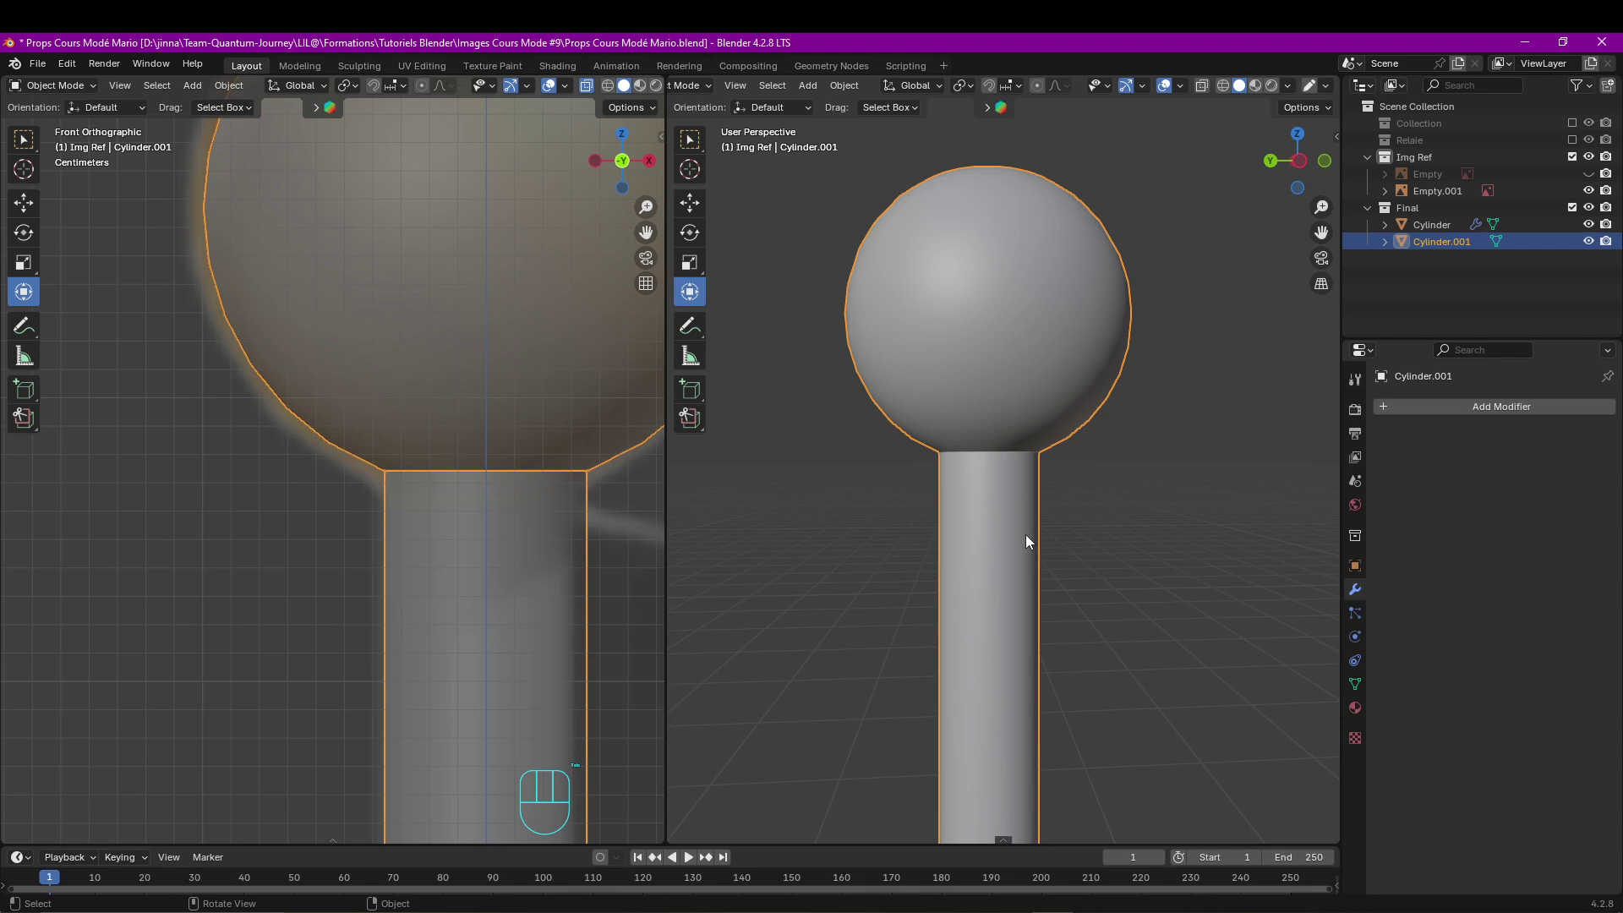
Lower the pole's top edge loop slightly, connect it to the ball's bottom loop with Bridge Edge Loops, and return to Object Mode.
key("Tab")
scroll(1026, 536, "up", 5)
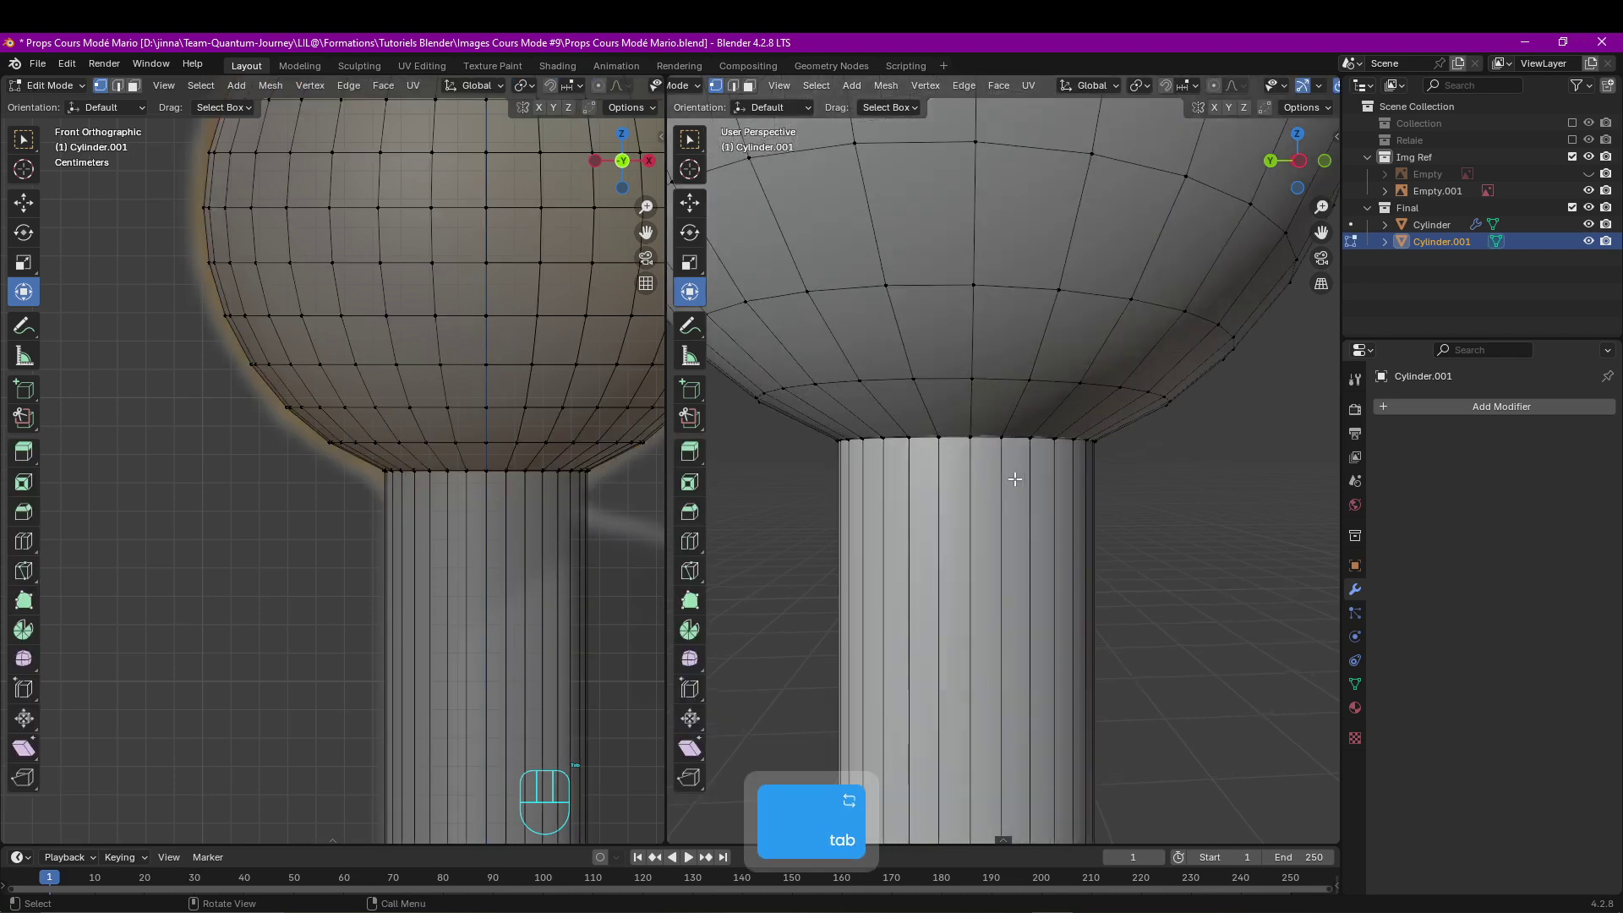
scroll(1014, 475, "up", 2)
left_click(961, 420, "alt")
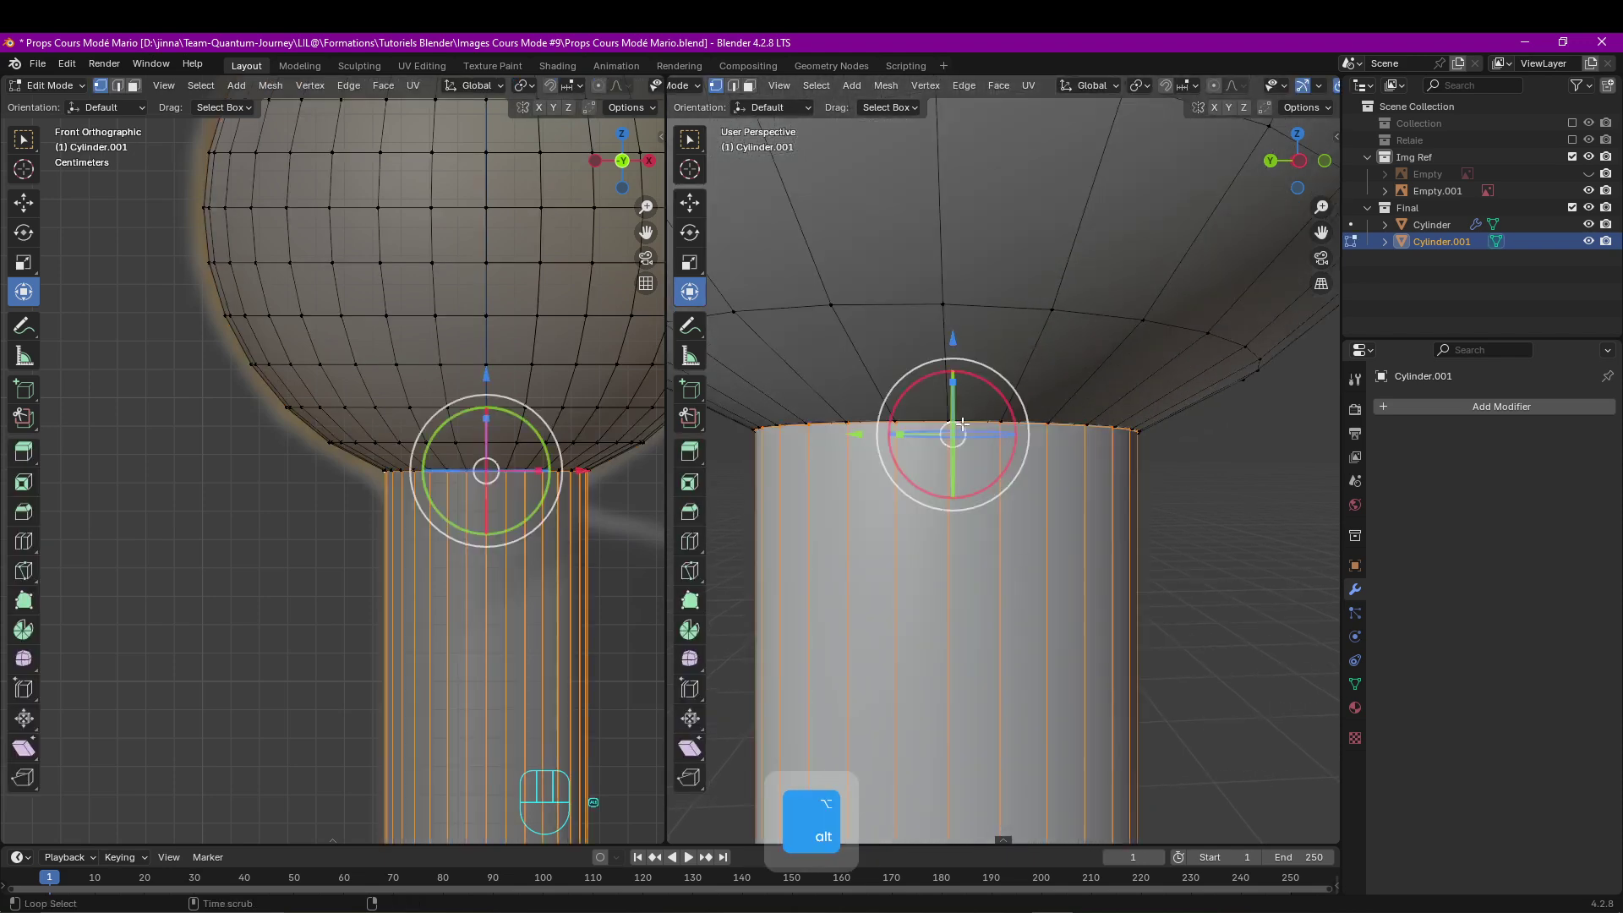
left_click_drag(957, 343, 957, 351)
left_click(966, 412, "alt+shift")
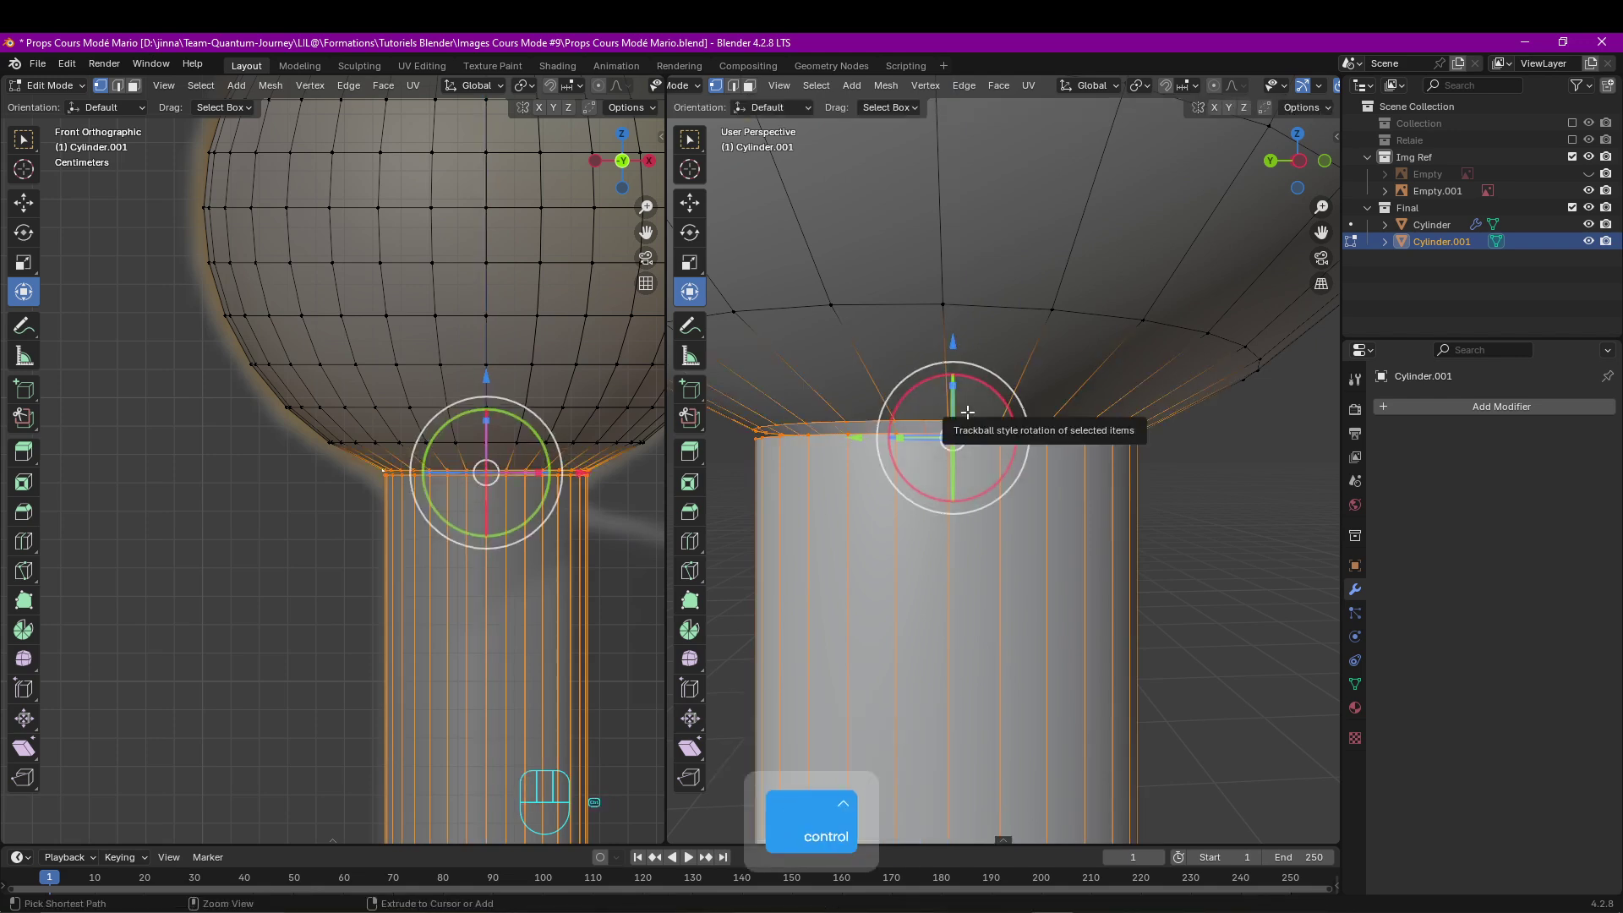
key("ctrl+e")
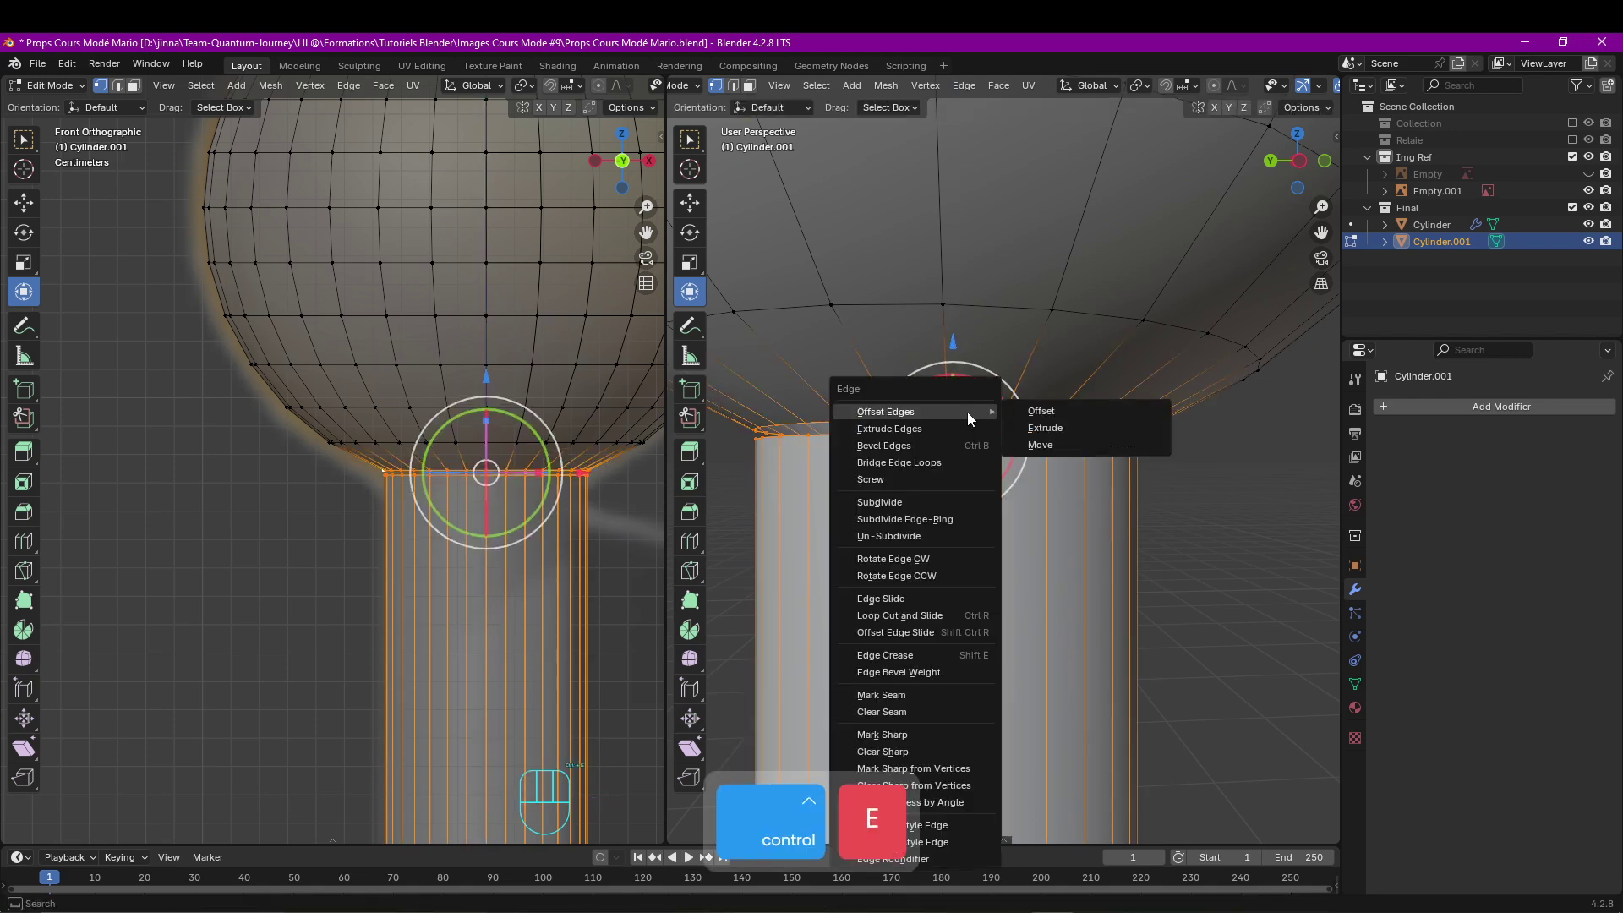
left_click(941, 463)
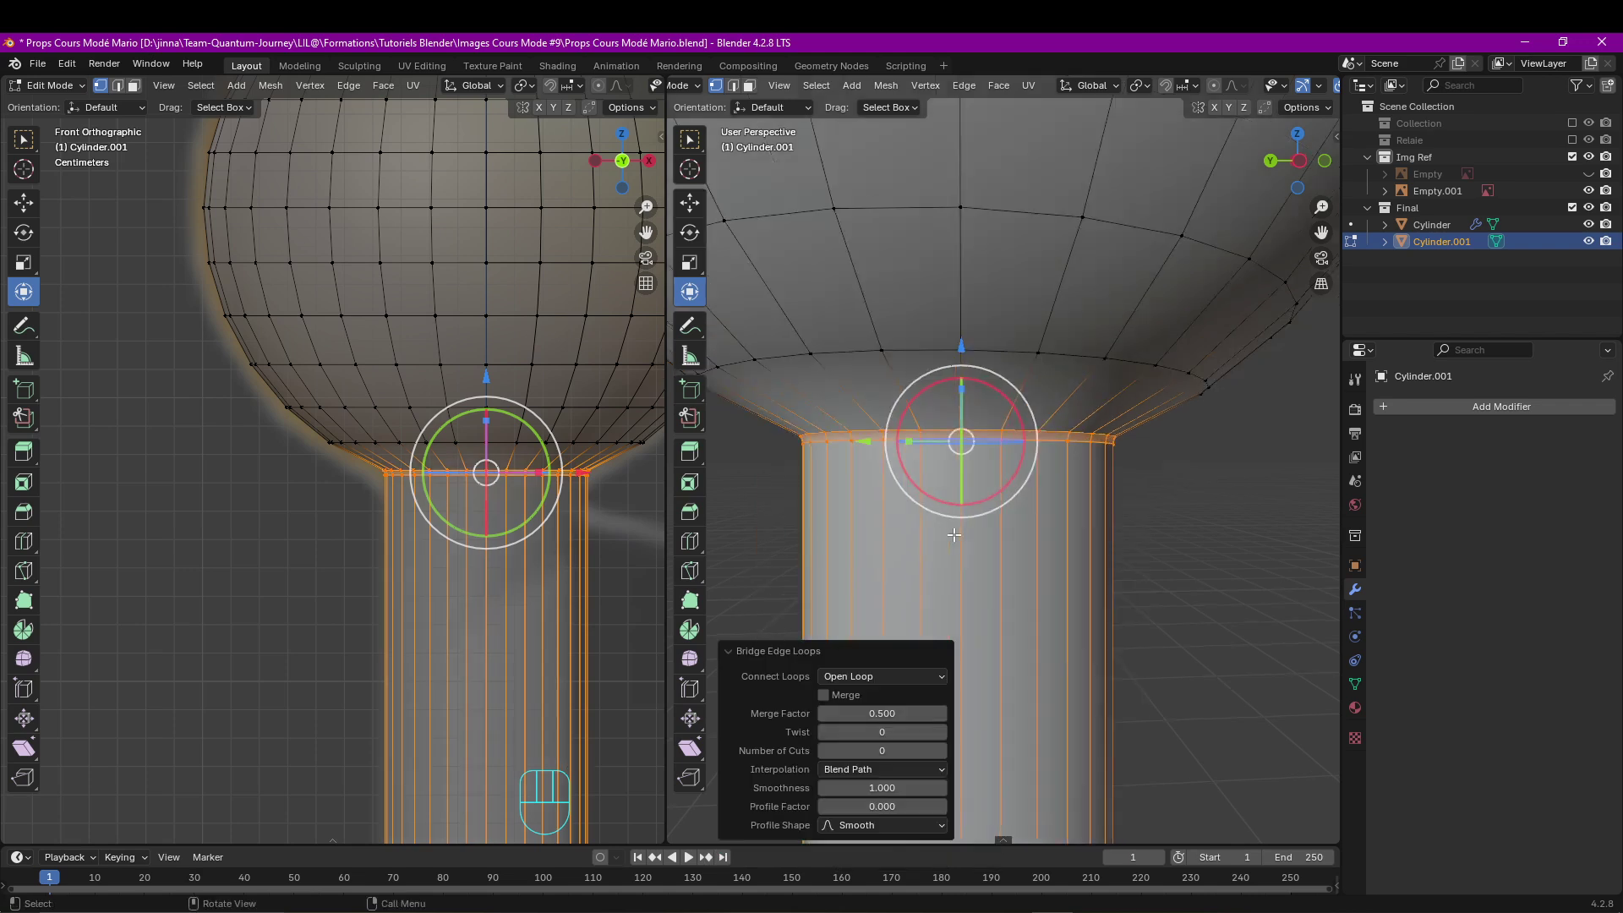
scroll(955, 531, "down", 3)
key("Tab")
Deselect the flagpole and examine the whole model from the top ball down to the tower base.
scroll(958, 530, "down", 5)
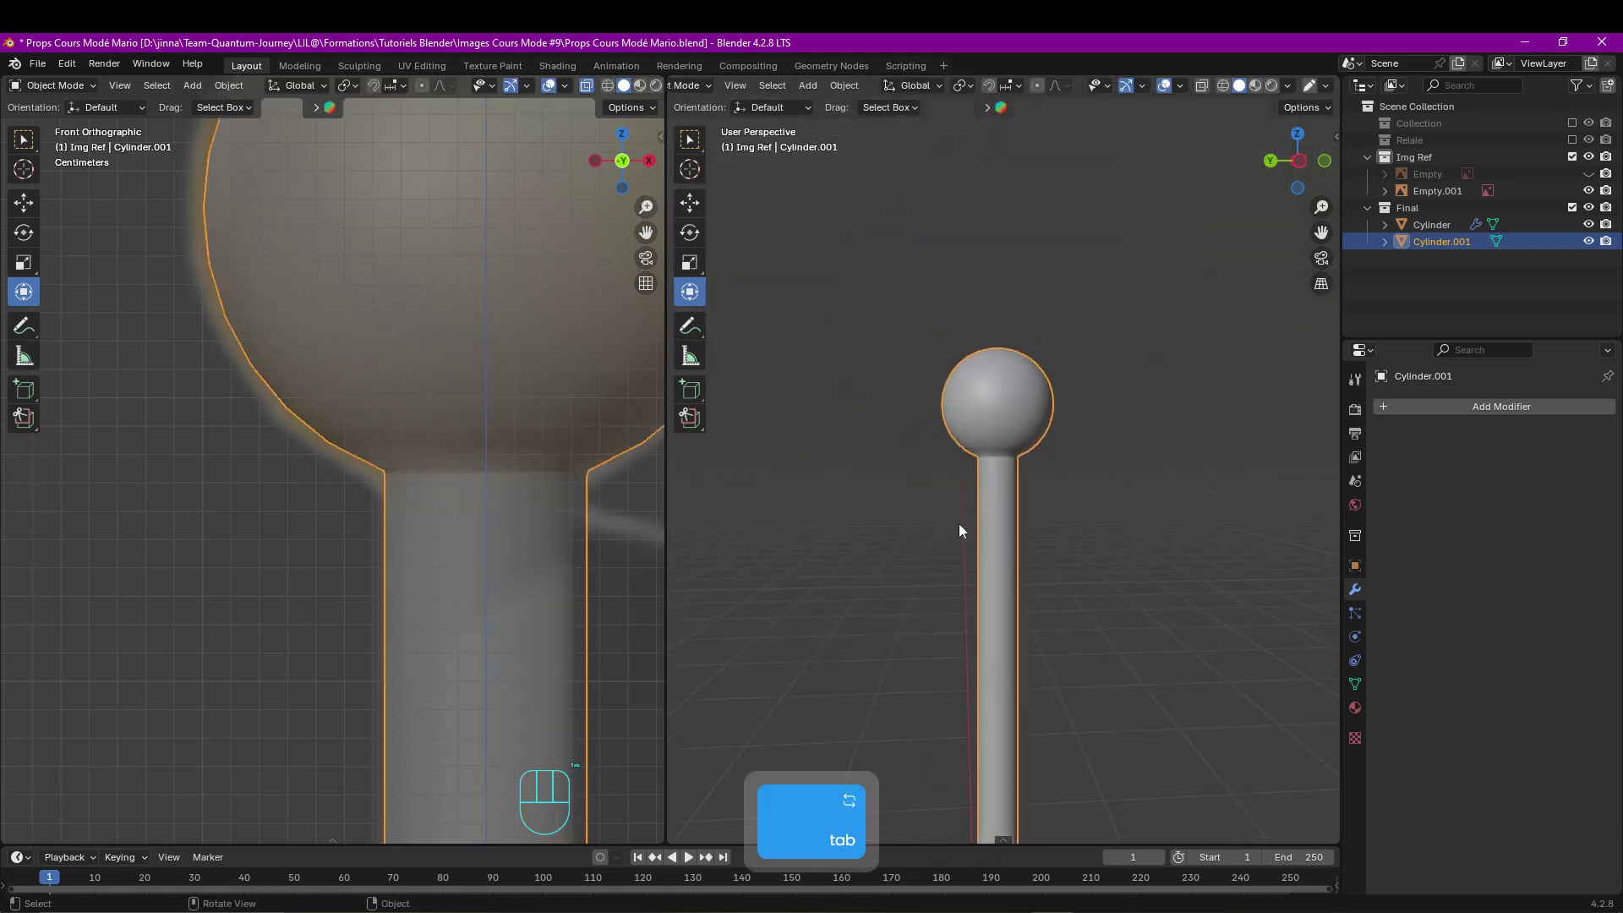
scroll(959, 524, "down", 3)
middle_click_drag(959, 524, 953, 315, "shift")
scroll(991, 551, "down", 3)
middle_click_drag(991, 551, 998, 445, "shift")
left_click(1108, 439)
middle_click_drag(1108, 440, 1097, 490)
middle_click_drag(1051, 411, 1041, 463, "shift")
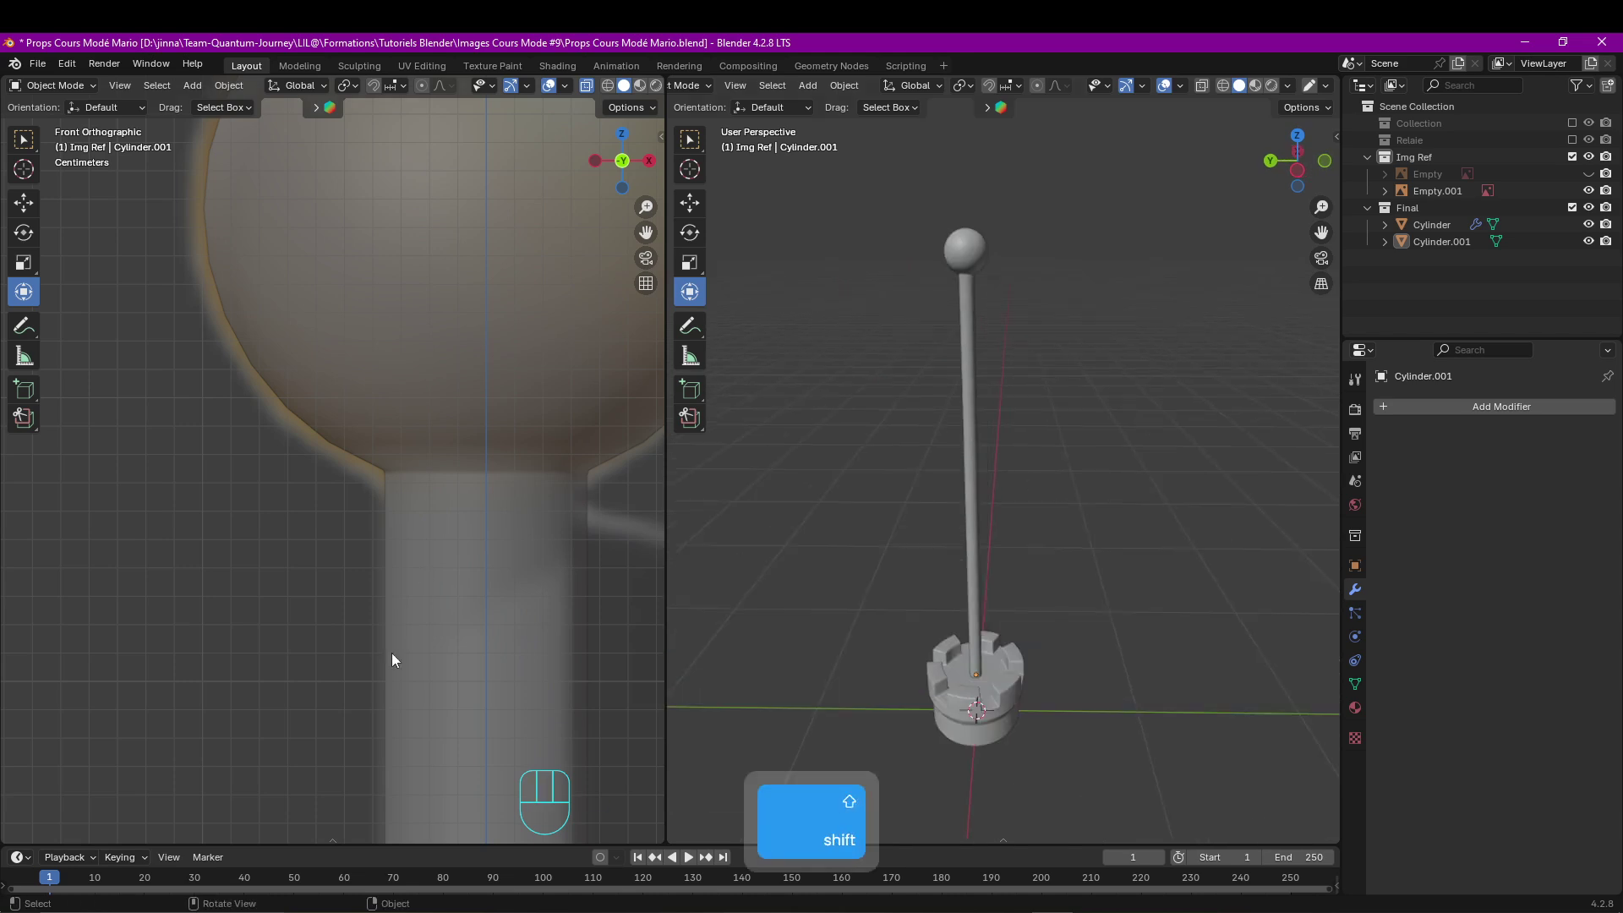
mouse_move(981, 529)
middle_mouse_down("shift")
mouse_move(948, 519)
mouse_move(951, 535)
middle_mouse_up("shift")
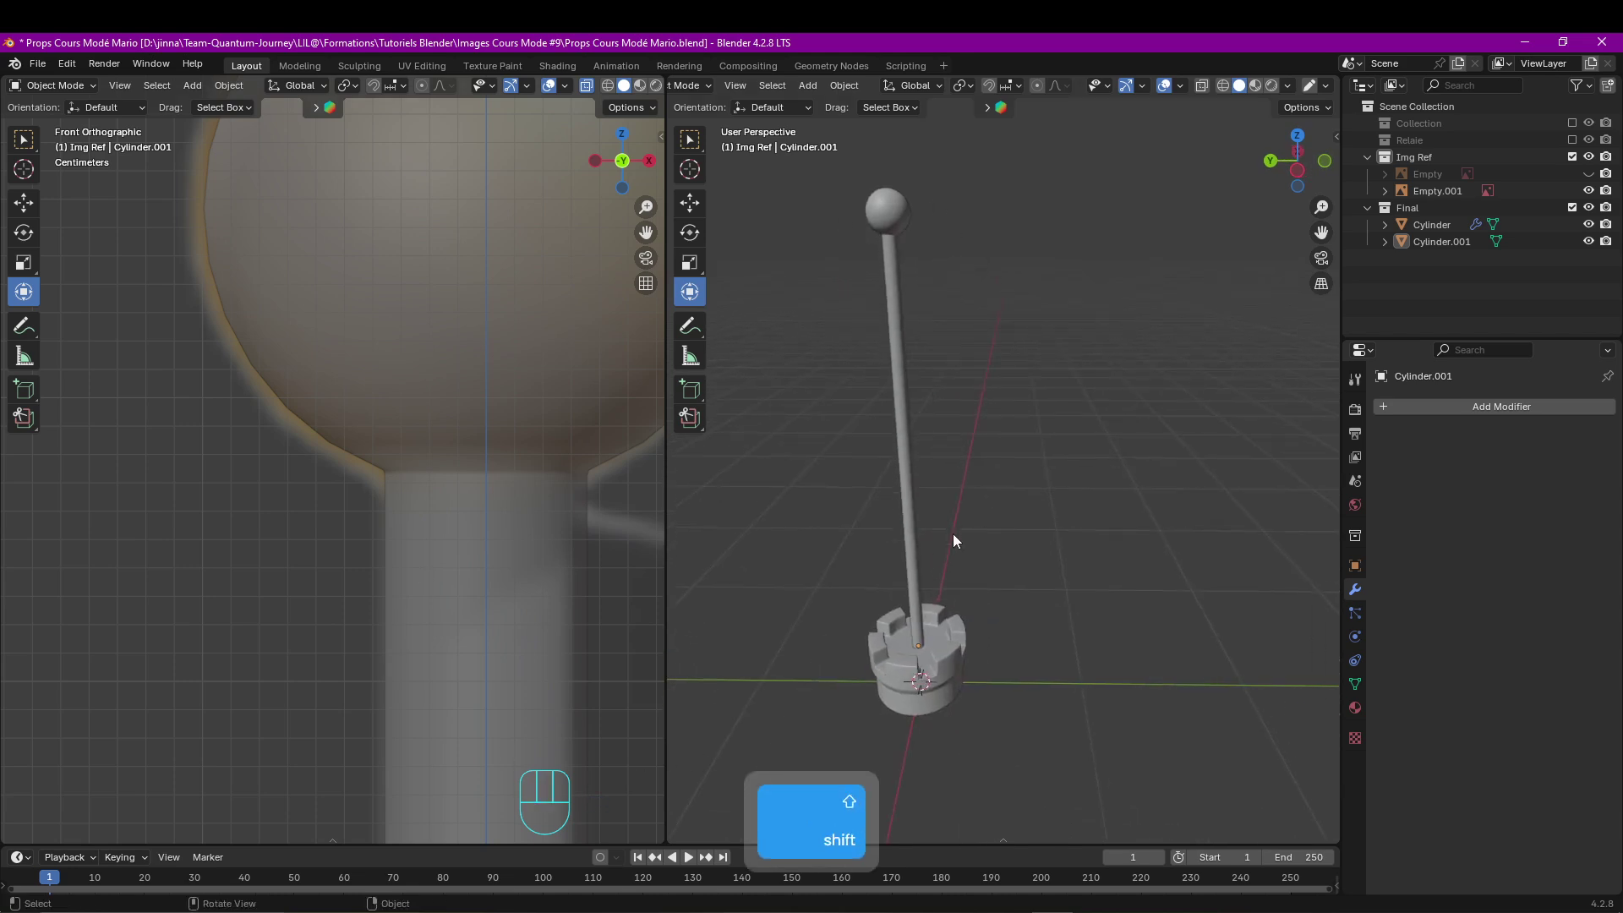
Add a plane mesh for the flag and put it in the Final collection.
key("shift+a")
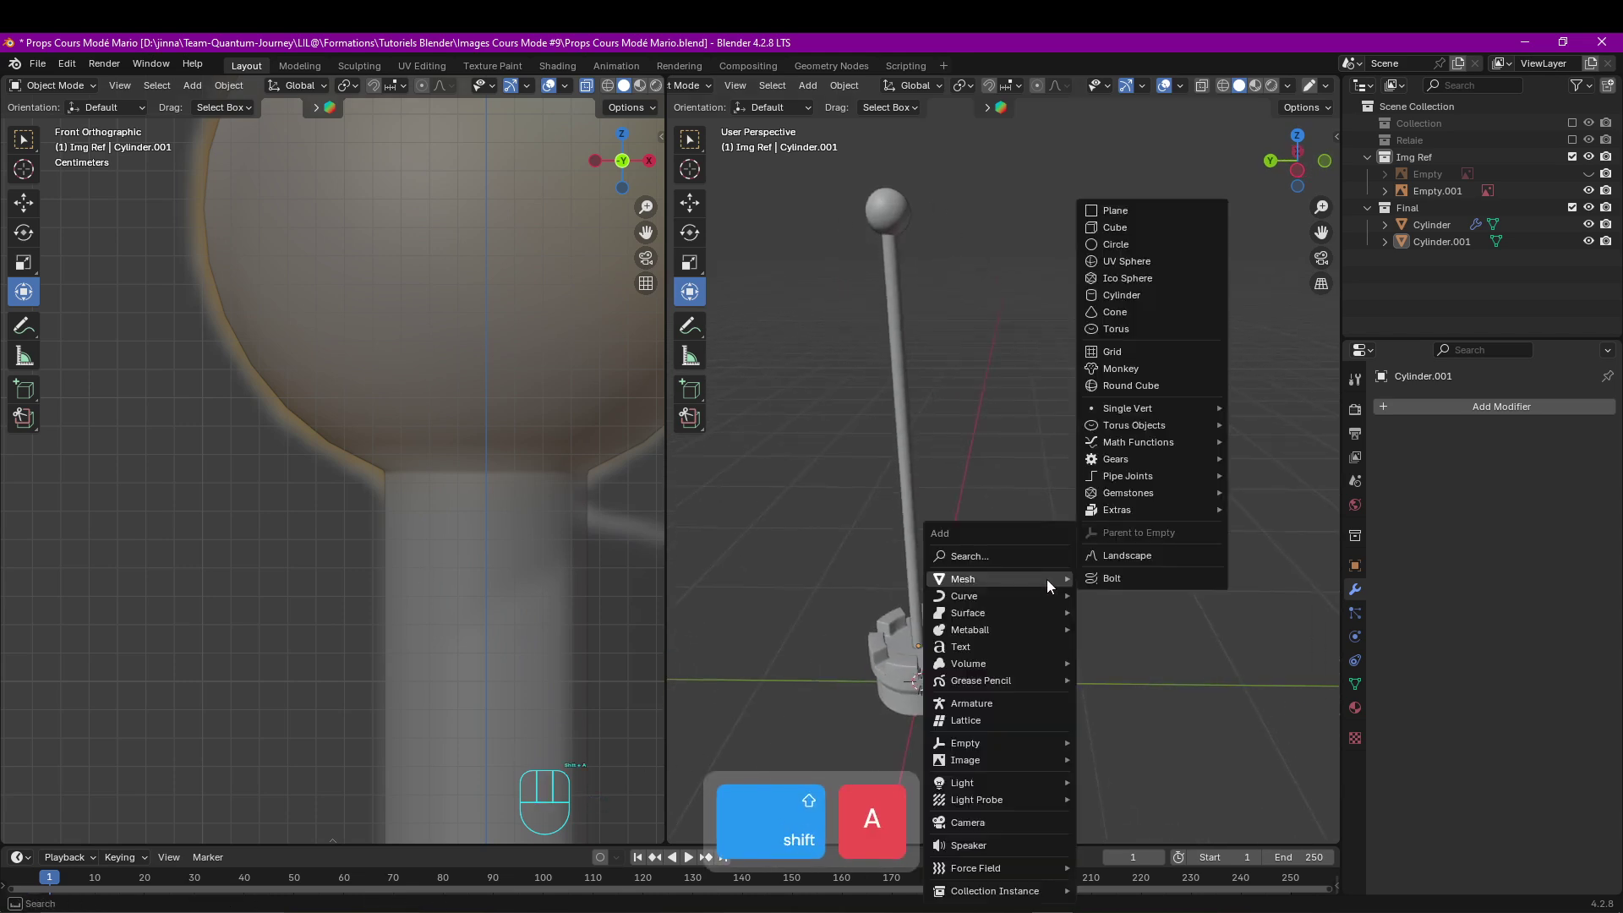
left_click(1114, 210)
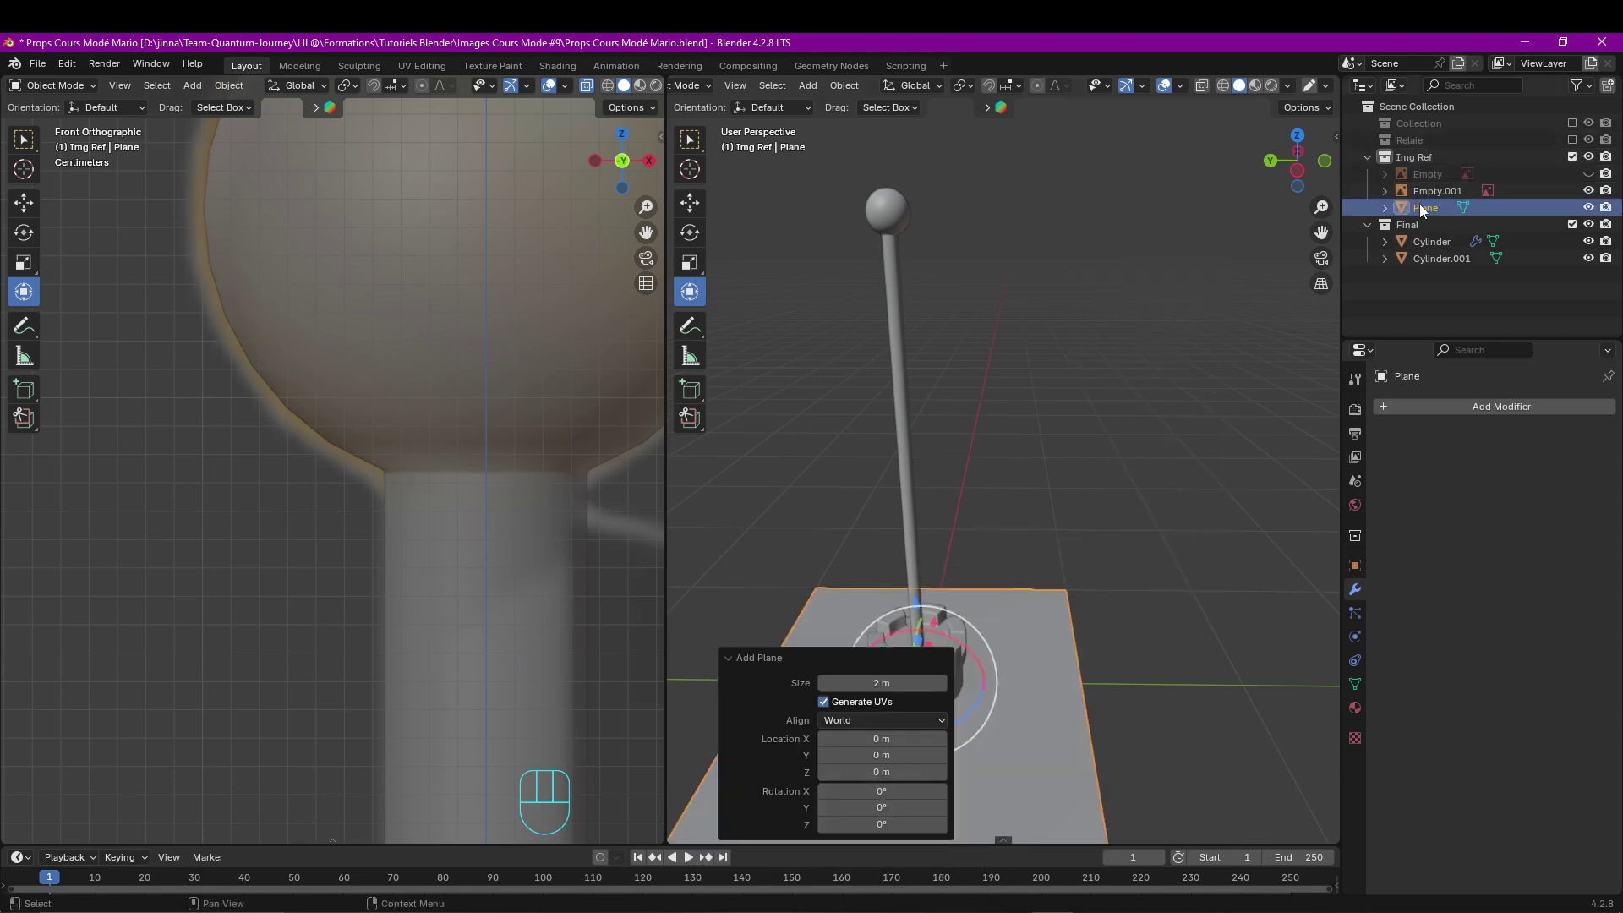
left_click_drag(1425, 208, 1425, 222)
Rotate the plane's mesh 90° around the X axis in Edit Mode so it stands upright.
middle_click_drag(1059, 473, 1032, 524)
key("Tab")
key("Tab")
middle_click_drag(1032, 524, 972, 500)
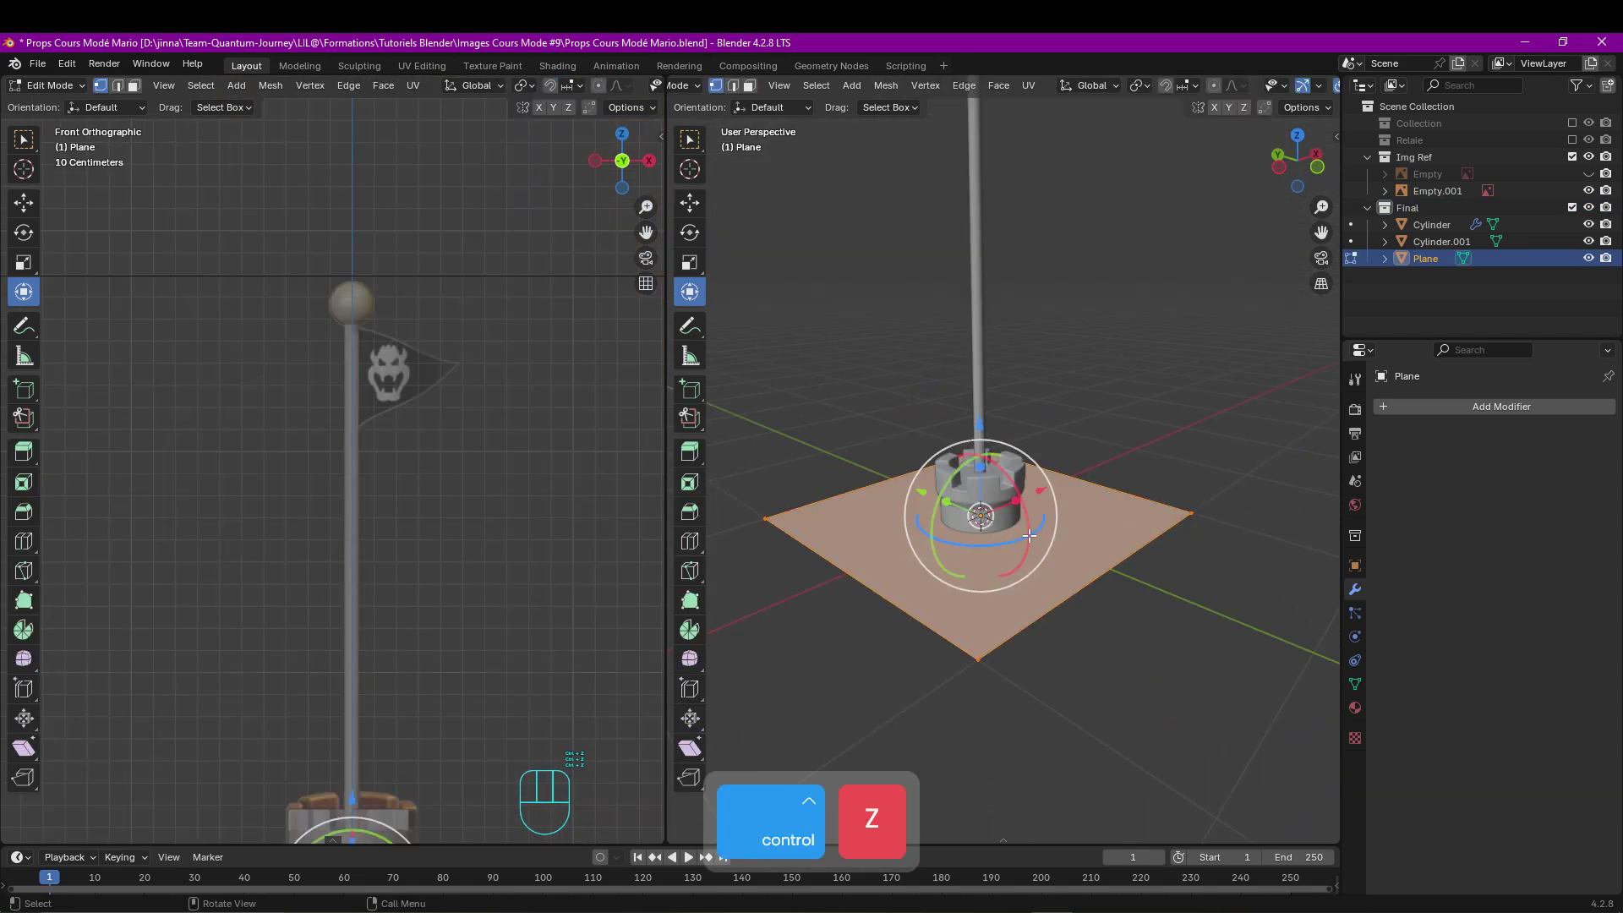
key("r")
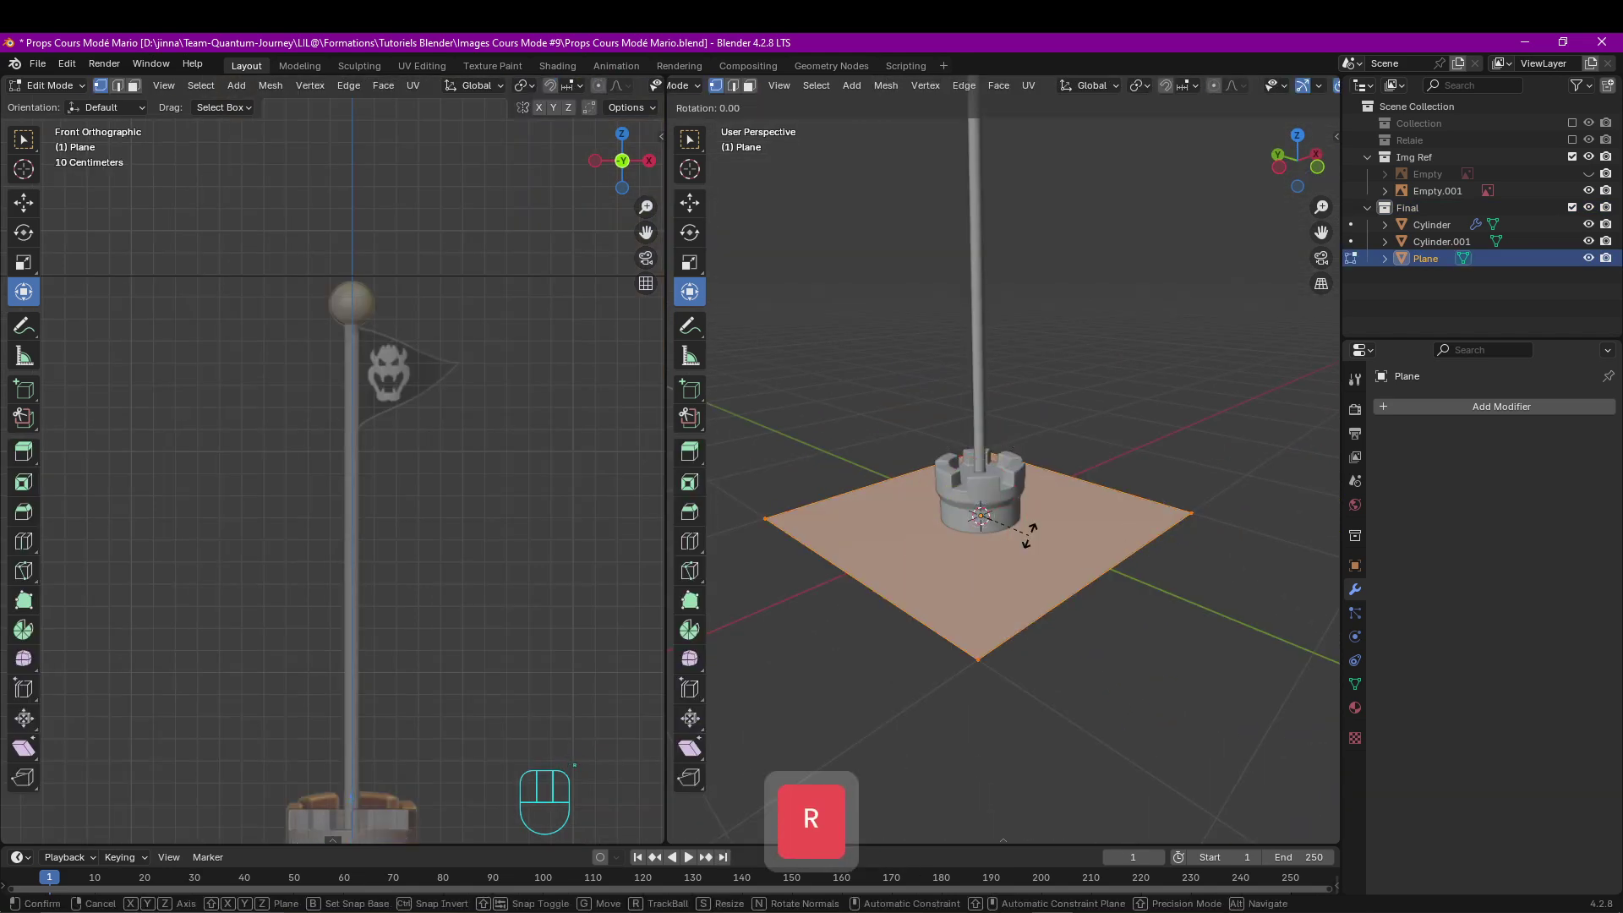
key("x")
key("0")
key("KP_Enter")
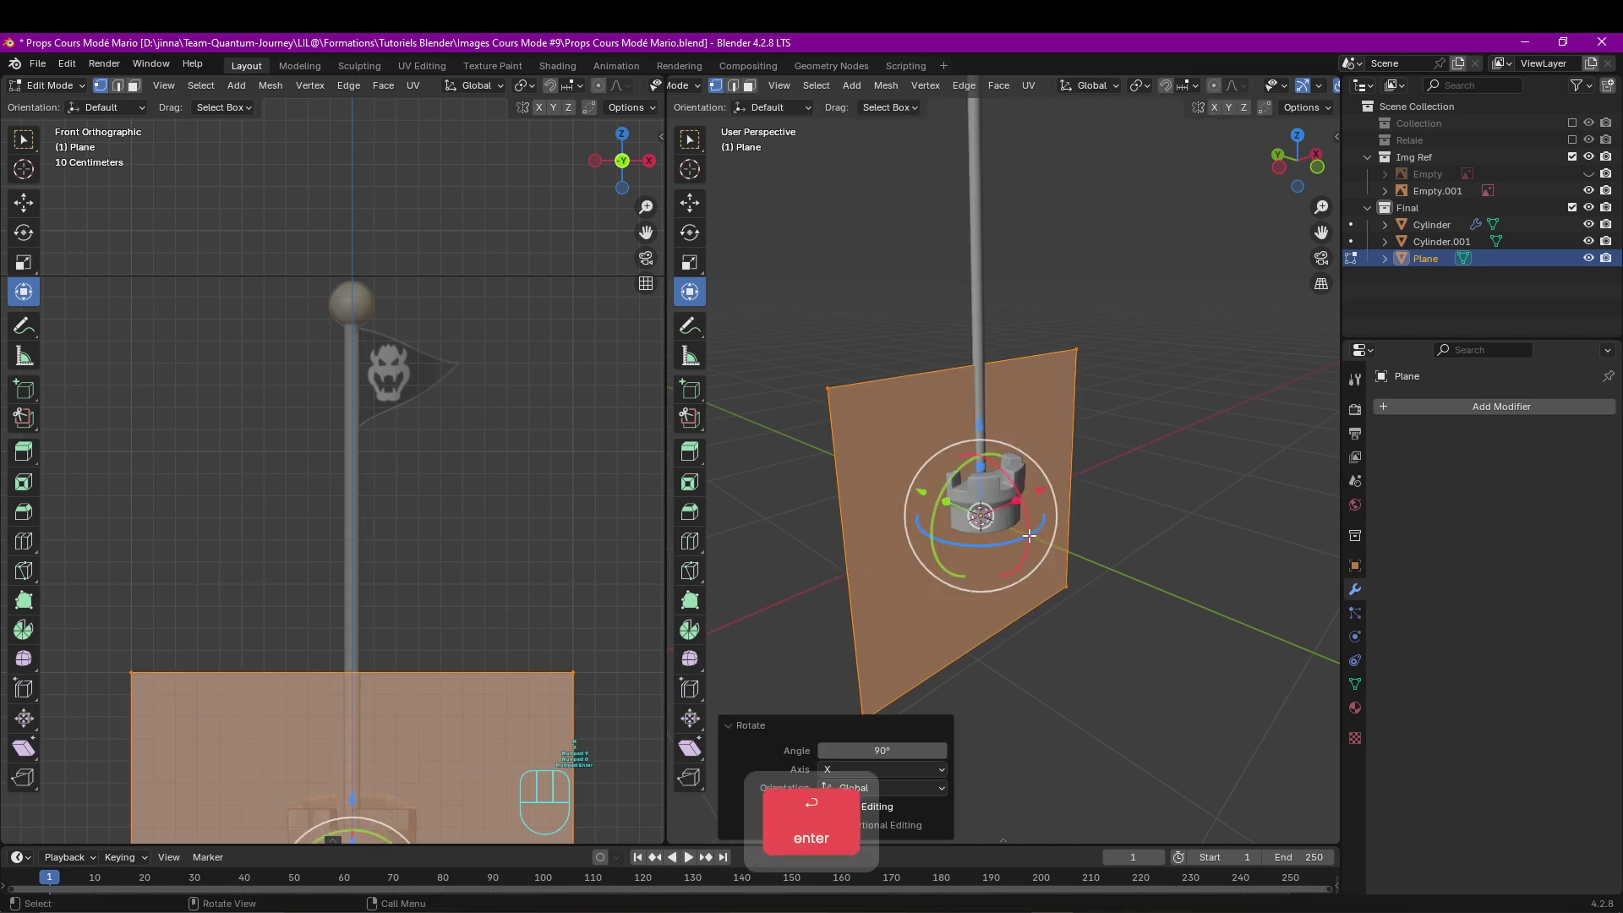
Raise the plane in Object Mode to the reference flag's height and shift it slightly along X.
key("Tab")
left_click_drag(348, 669, 379, 302)
scroll(362, 332, "up", 6)
middle_click_drag(397, 311, 362, 383, "shift")
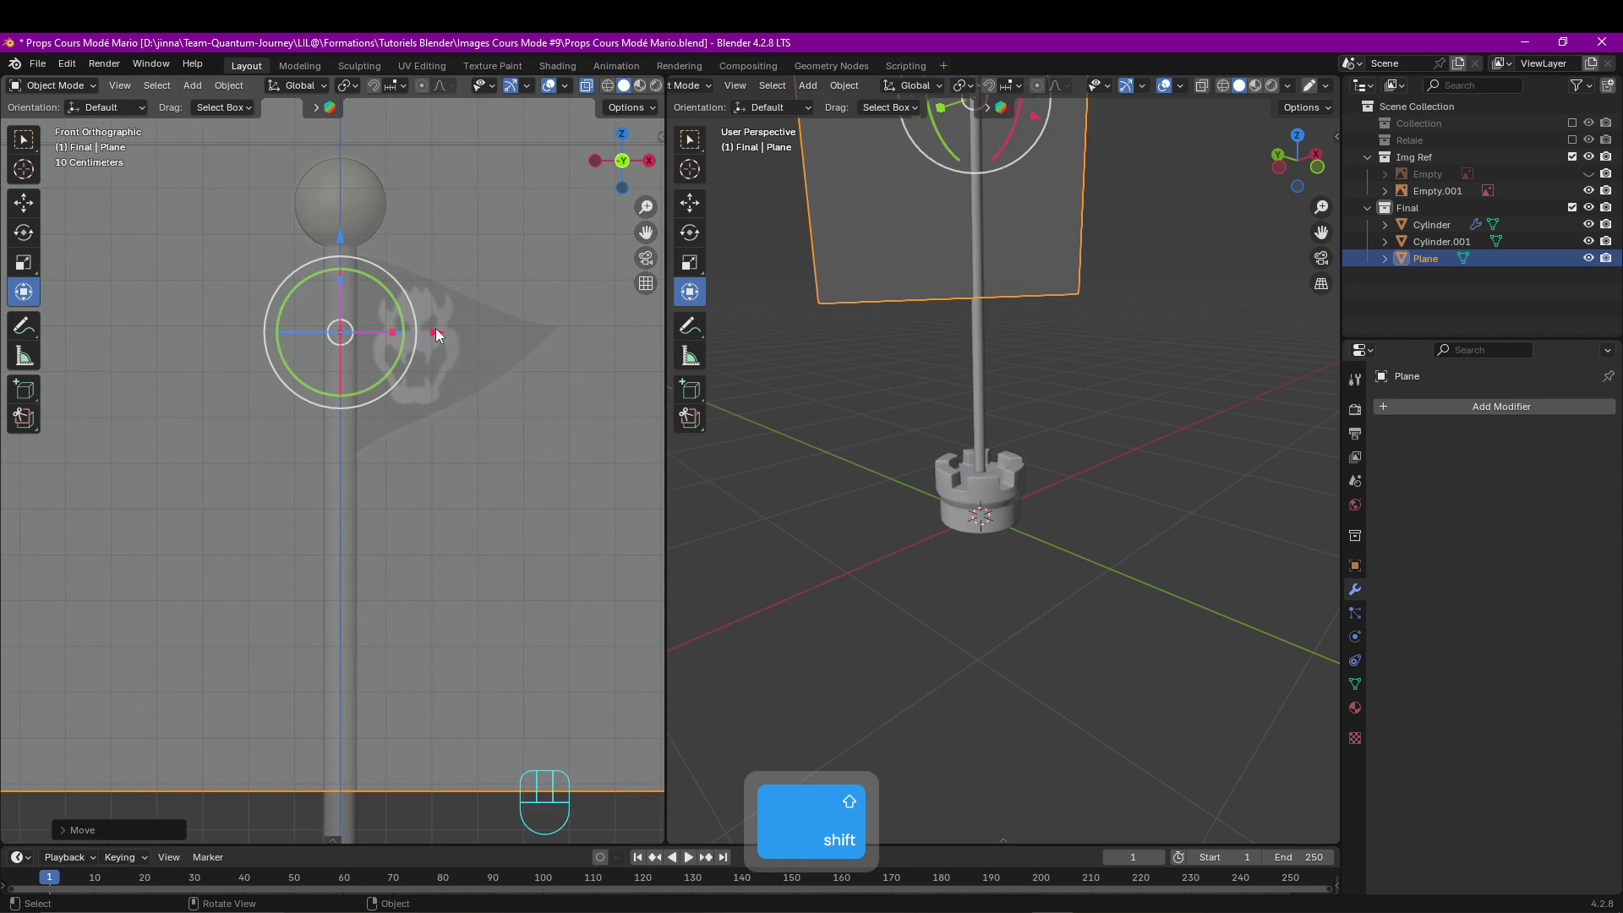
left_click_drag(434, 327, 444, 329)
Scale the plane's mesh down in Edit Mode to the reference flag's size and move it along X beside the pole.
key("Tab")
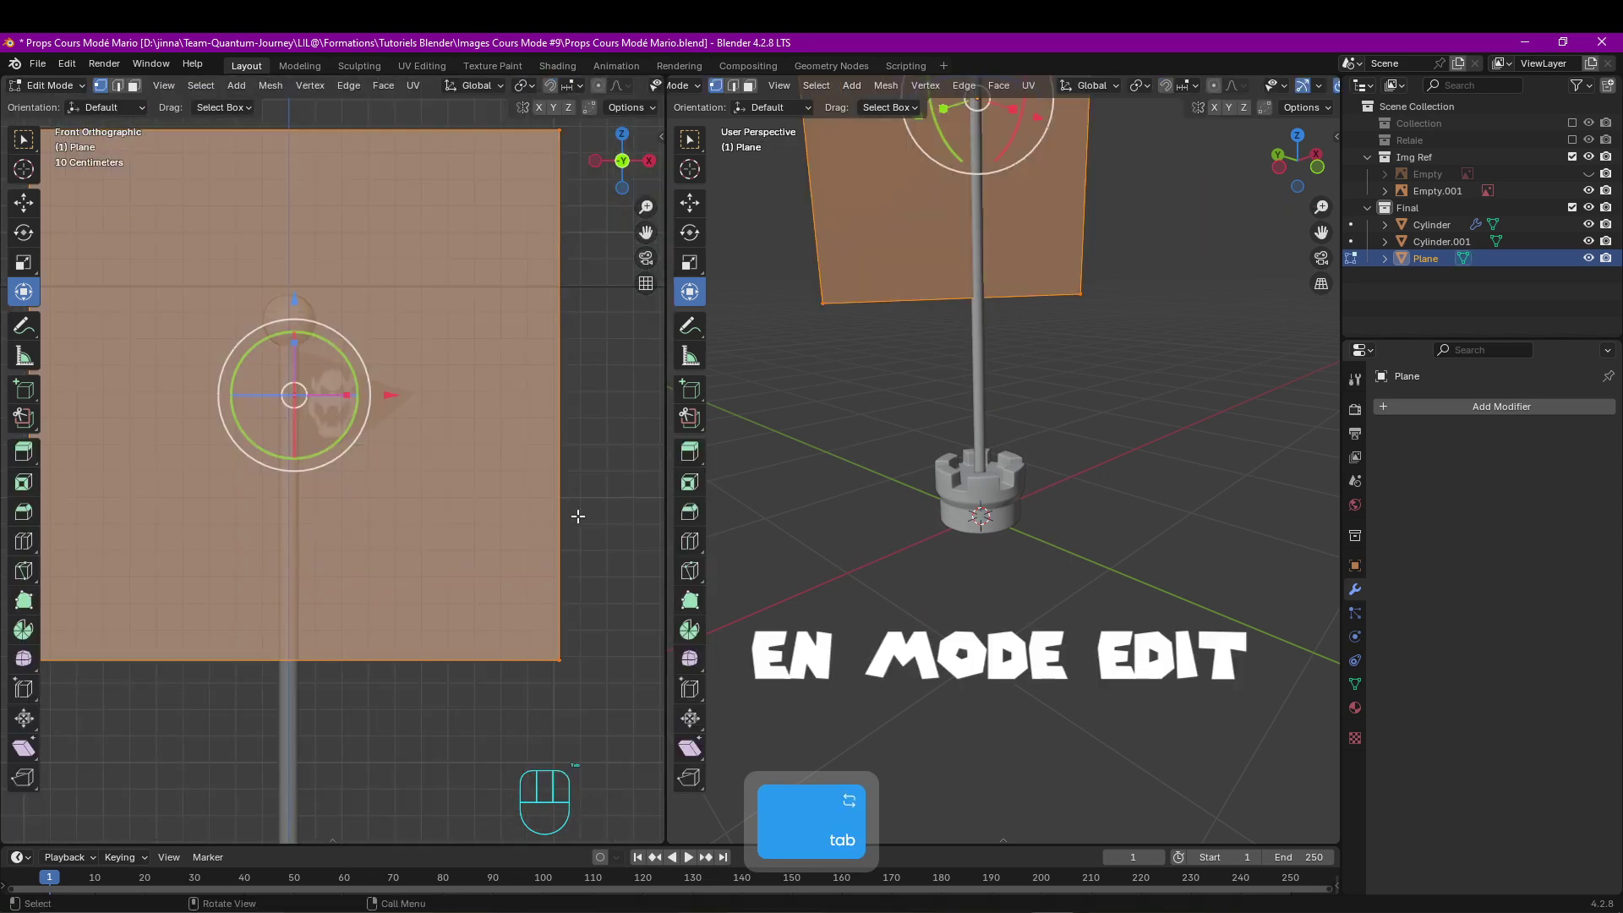
key("s")
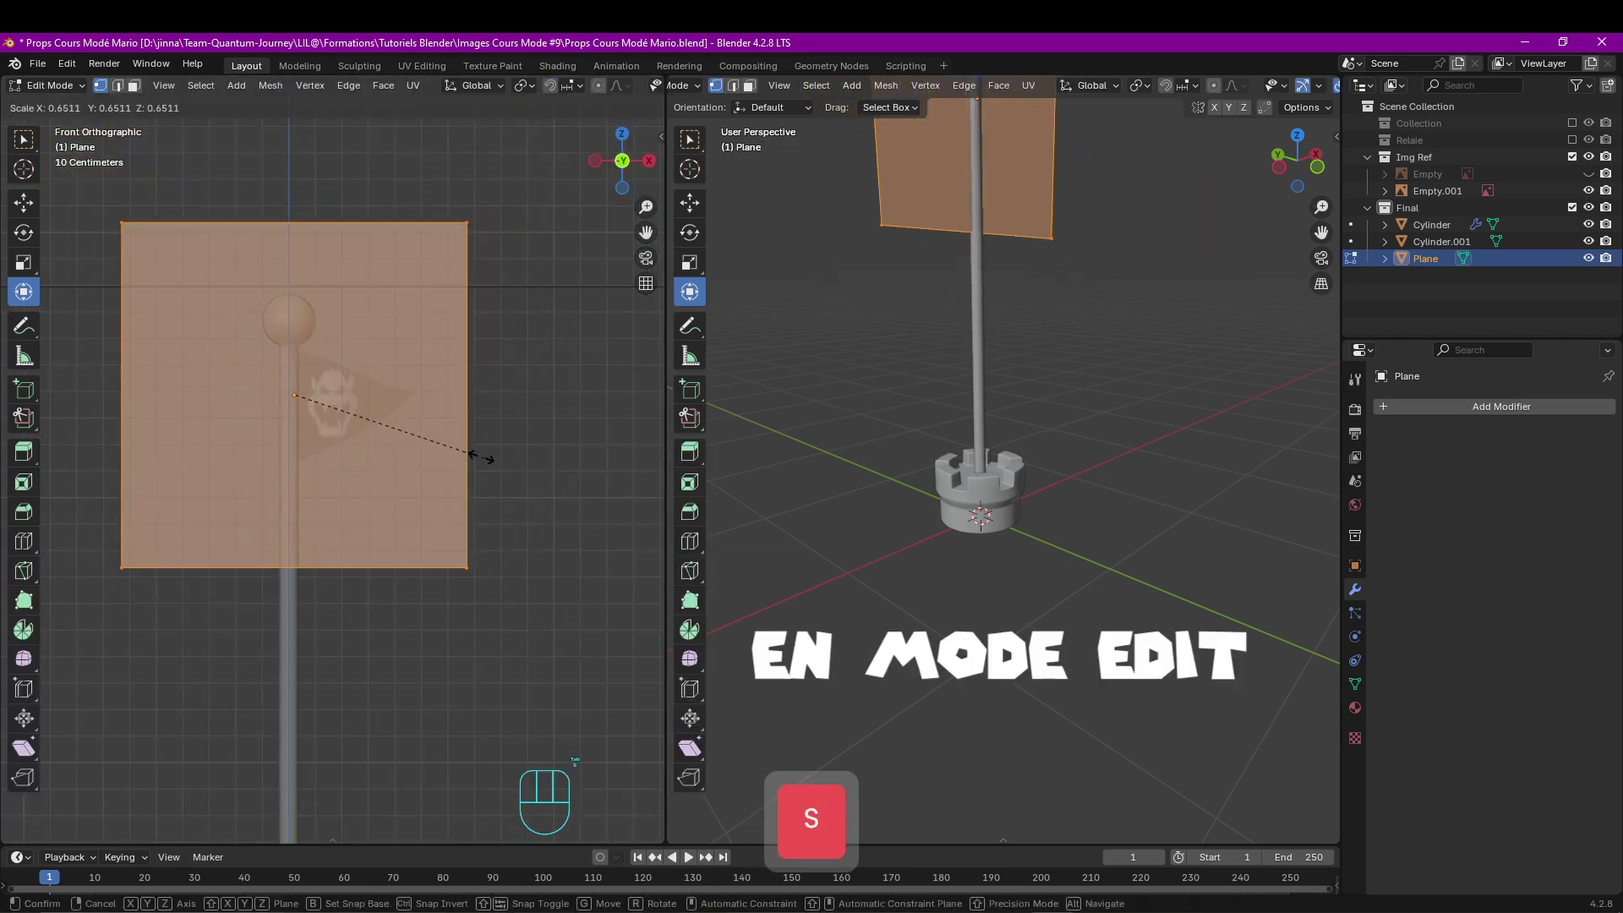
left_click(361, 402)
scroll(361, 399, "up", 5)
middle_click_drag(317, 309, 397, 361, "shift")
left_click_drag(418, 363, 578, 380)
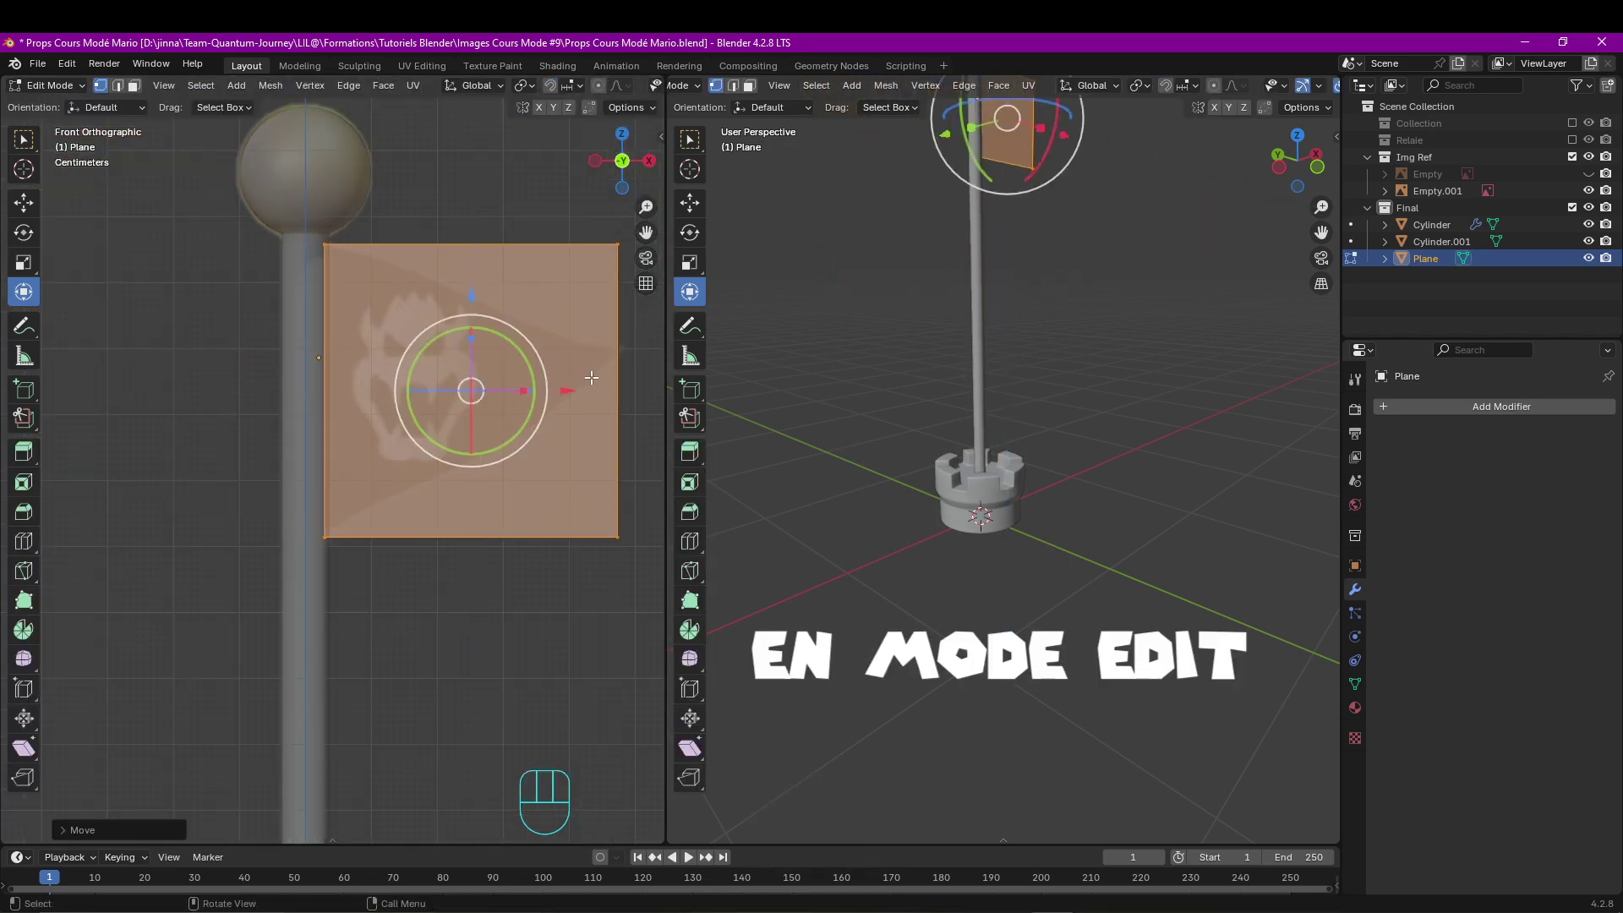
key("s")
left_click(587, 378)
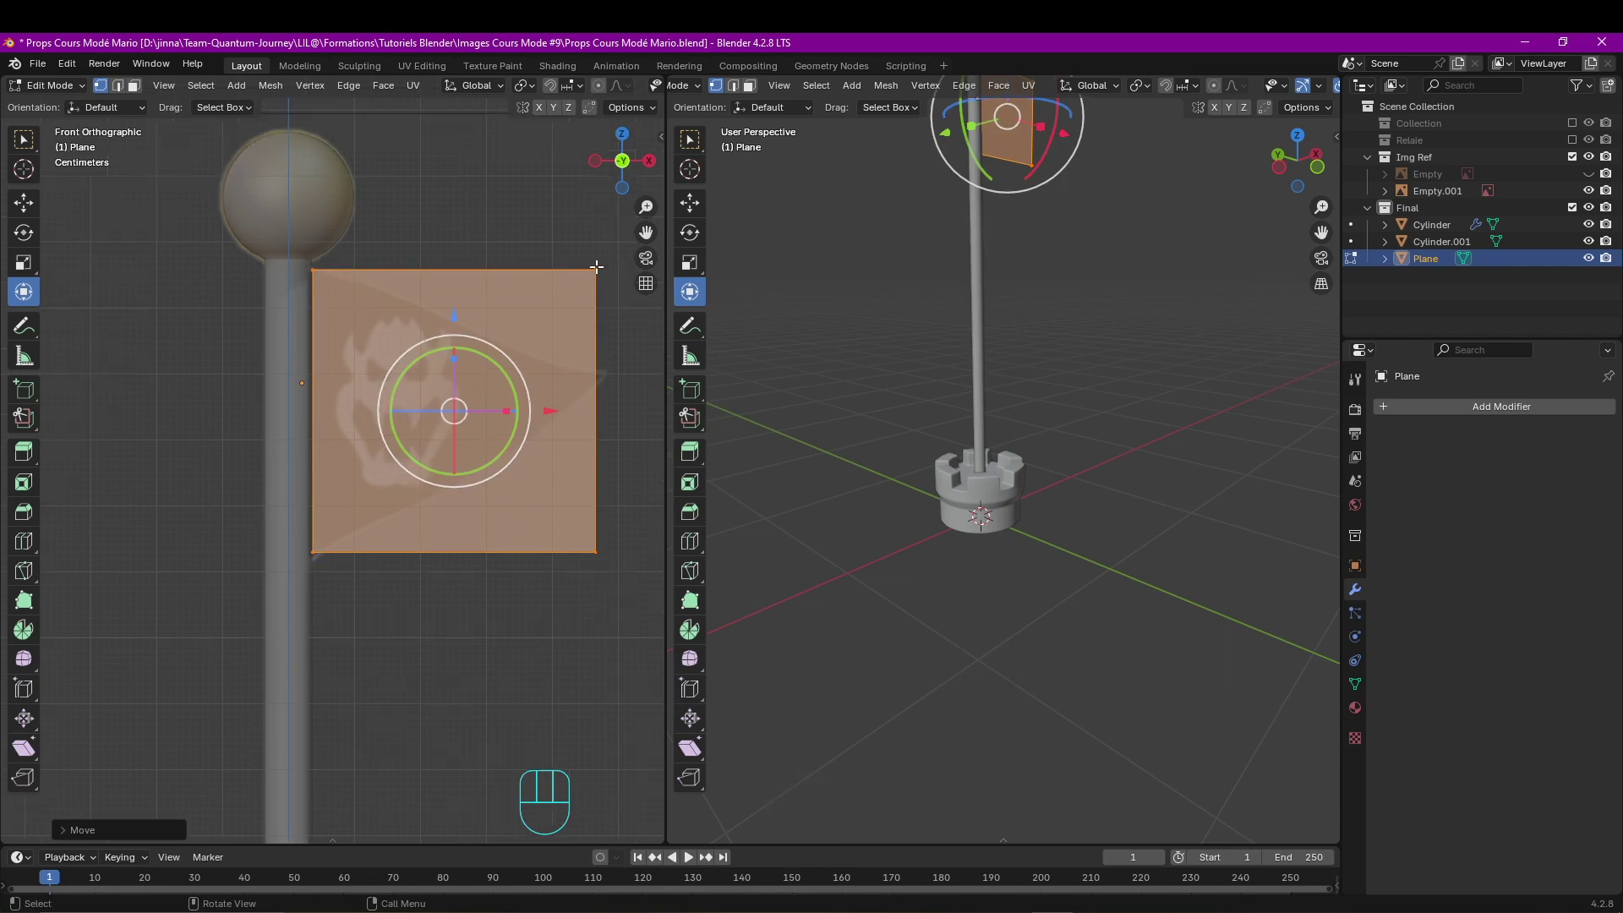
Scale the plane's two outer vertices together along Z to form the flag's tip and extend the tip slightly along X.
left_click(595, 268)
left_click(590, 546, "shift")
middle_click_drag(573, 534, 437, 544, "shift")
key("s")
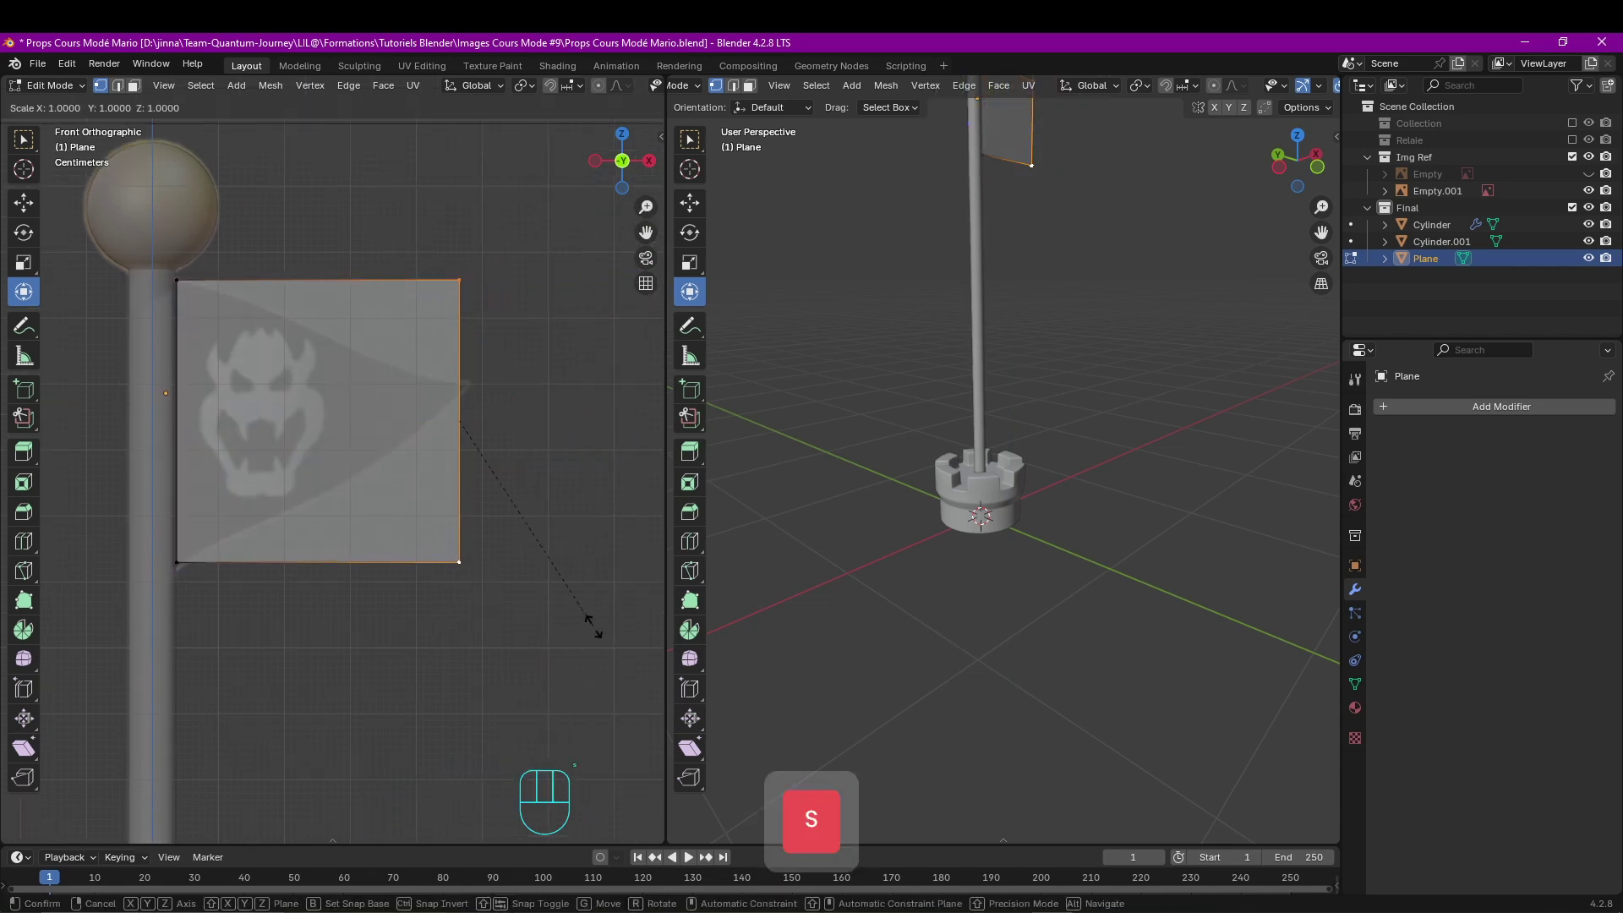
key("z")
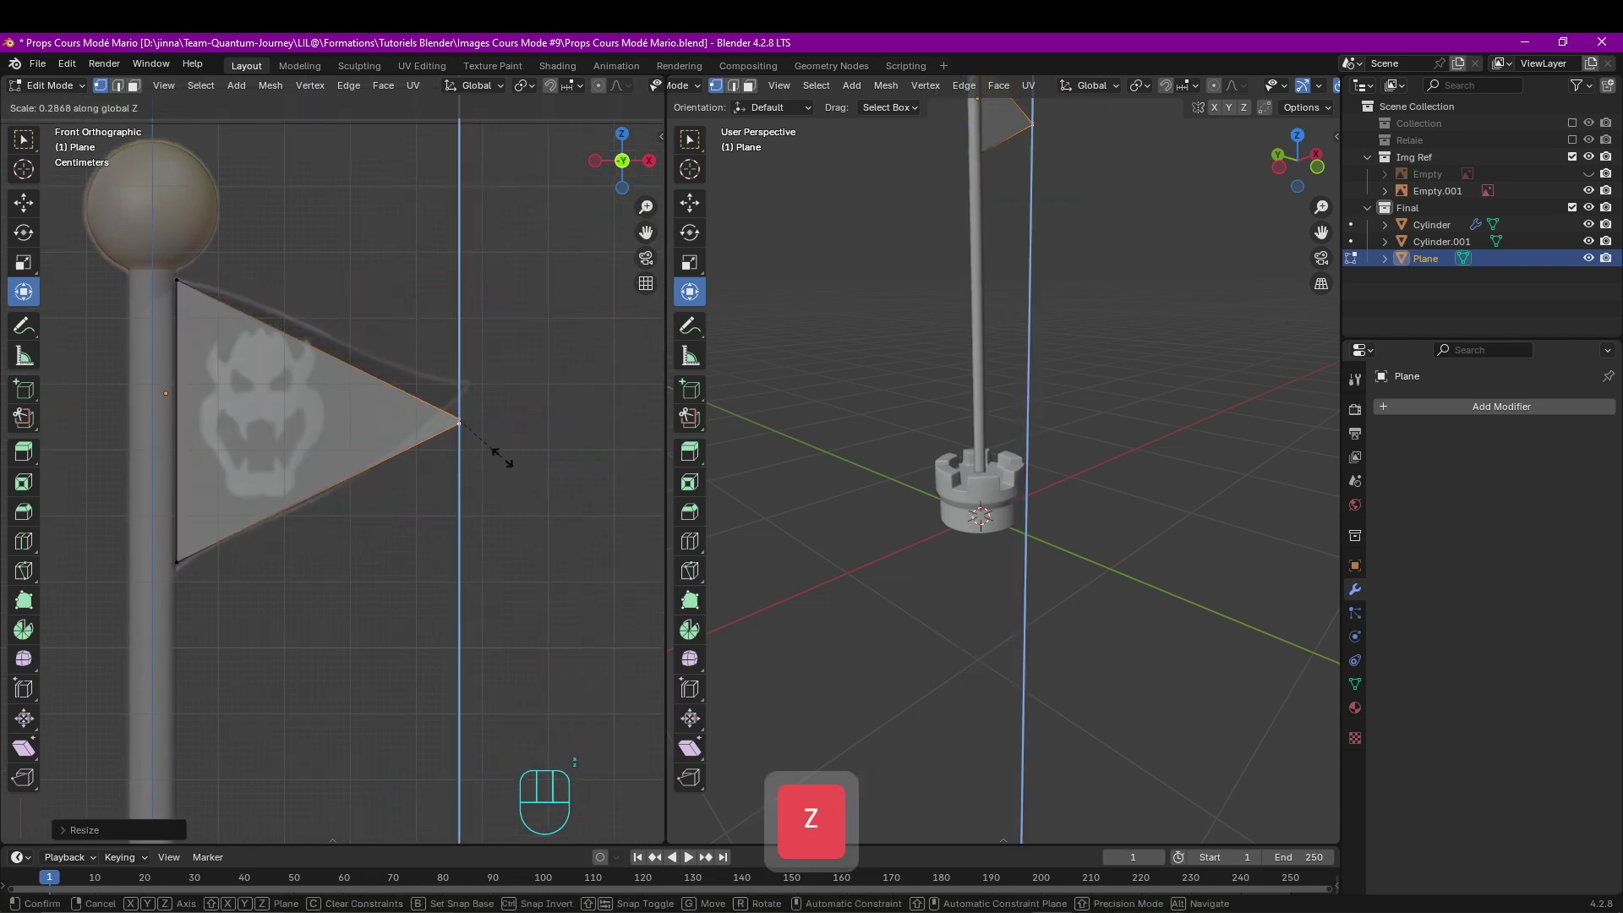
left_click(498, 452)
scroll(351, 372, "up", 2)
middle_click_drag(351, 372, 398, 370, "shift")
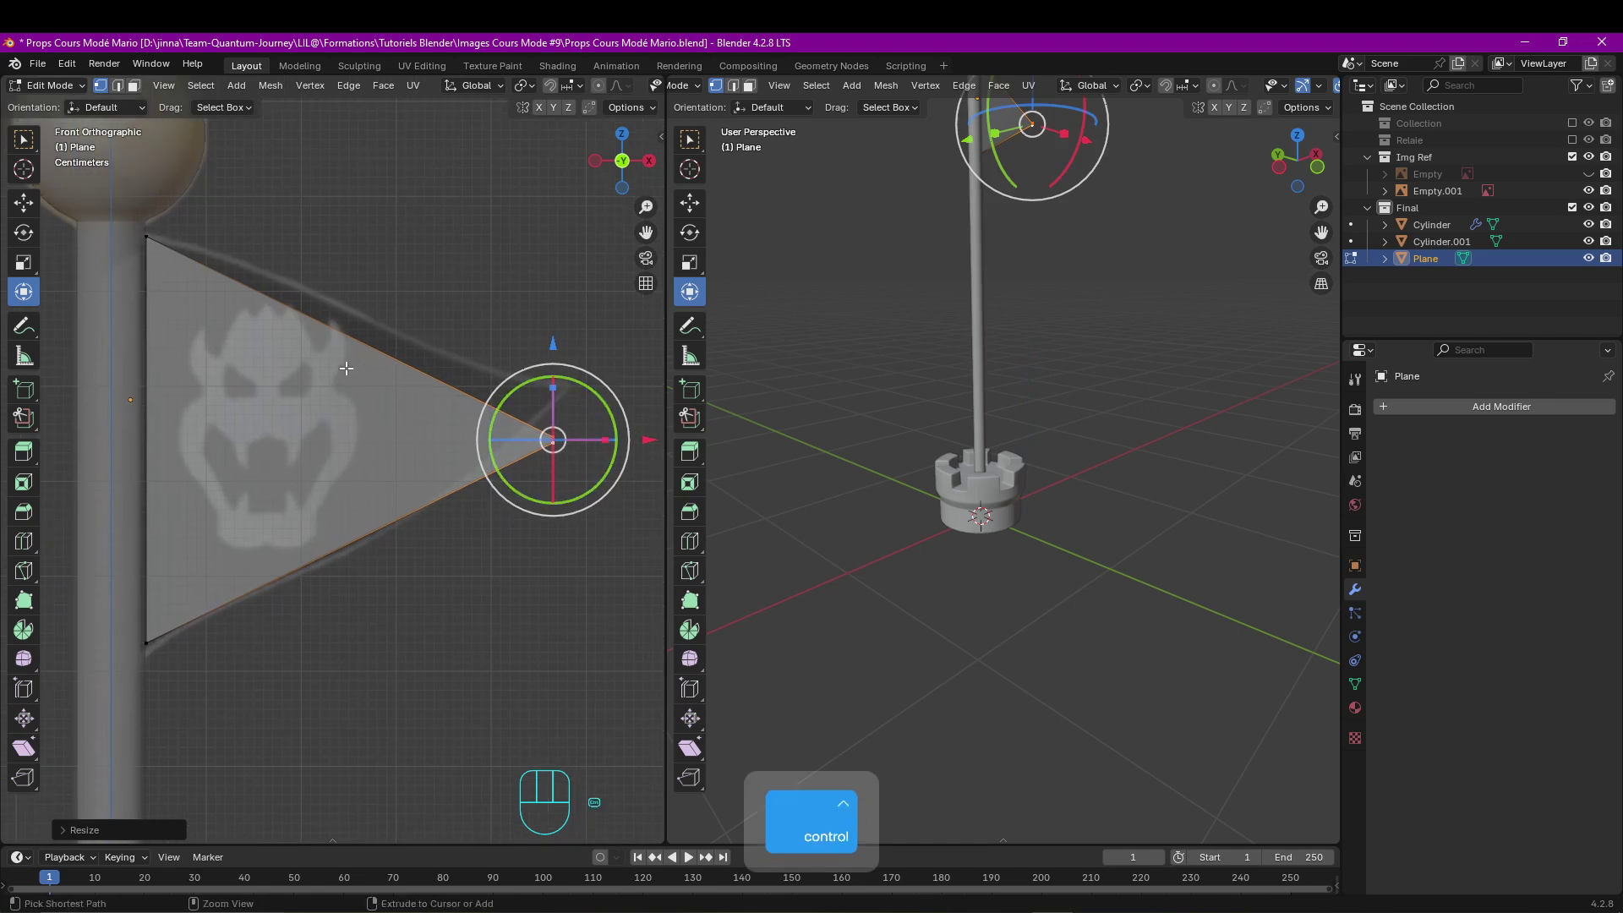
left_click_drag(634, 438, 647, 438)
Add 13 evenly spaced vertical loop cuts across the flag.
key("ctrl+r")
scroll(353, 360, "up", 2)
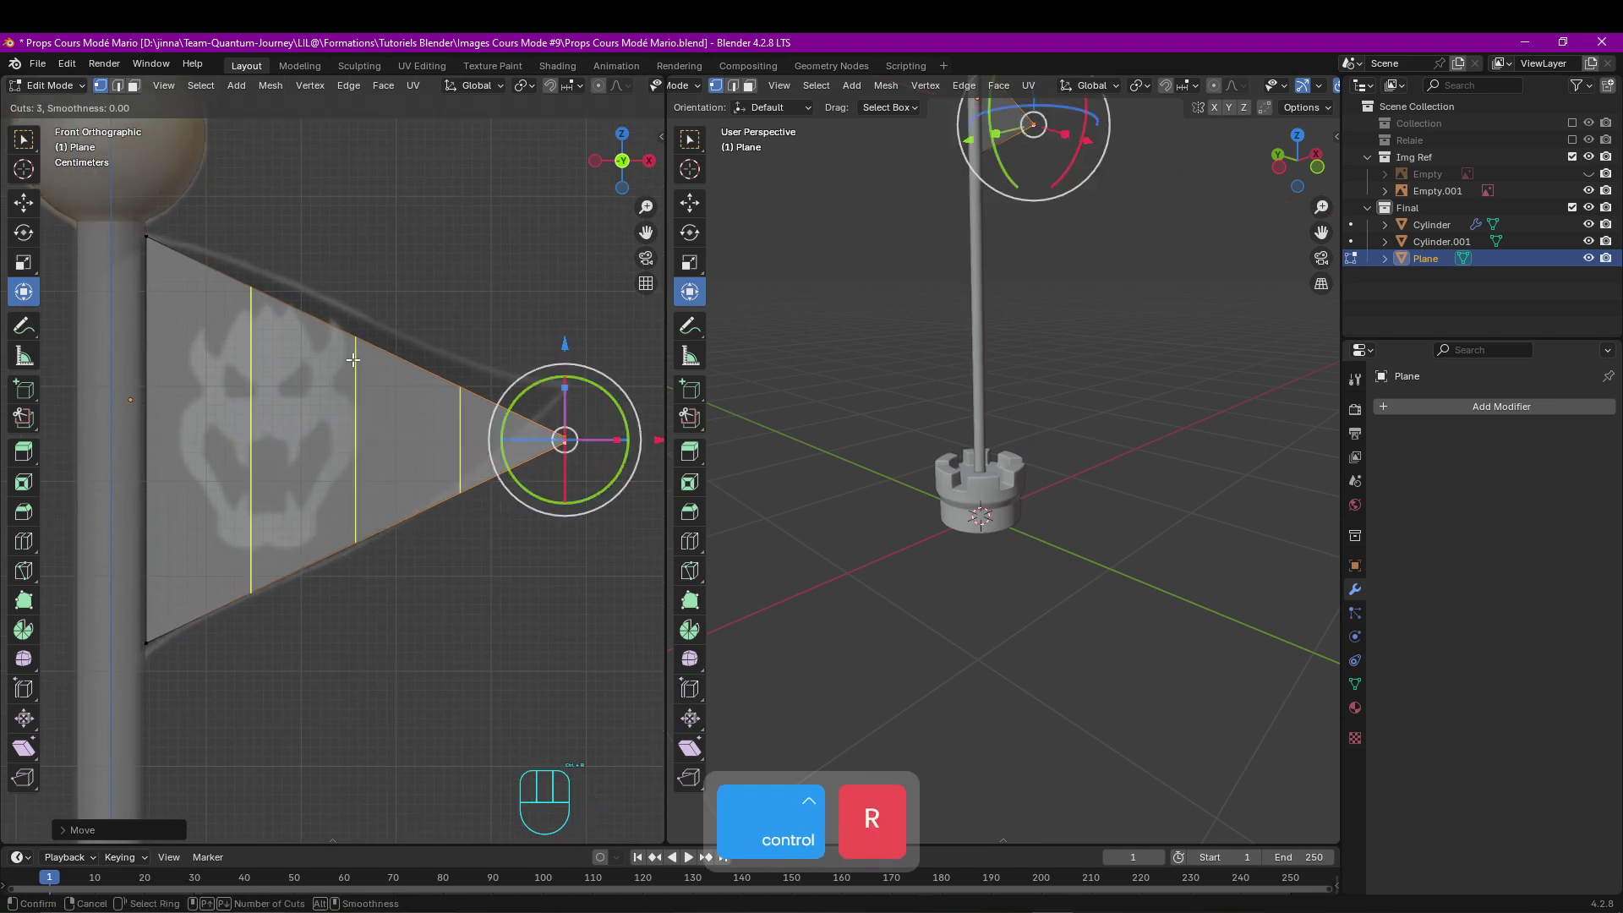
scroll(354, 360, "up", 10)
left_click(353, 360)
right_click(353, 360)
scroll(362, 477, "down", 2)
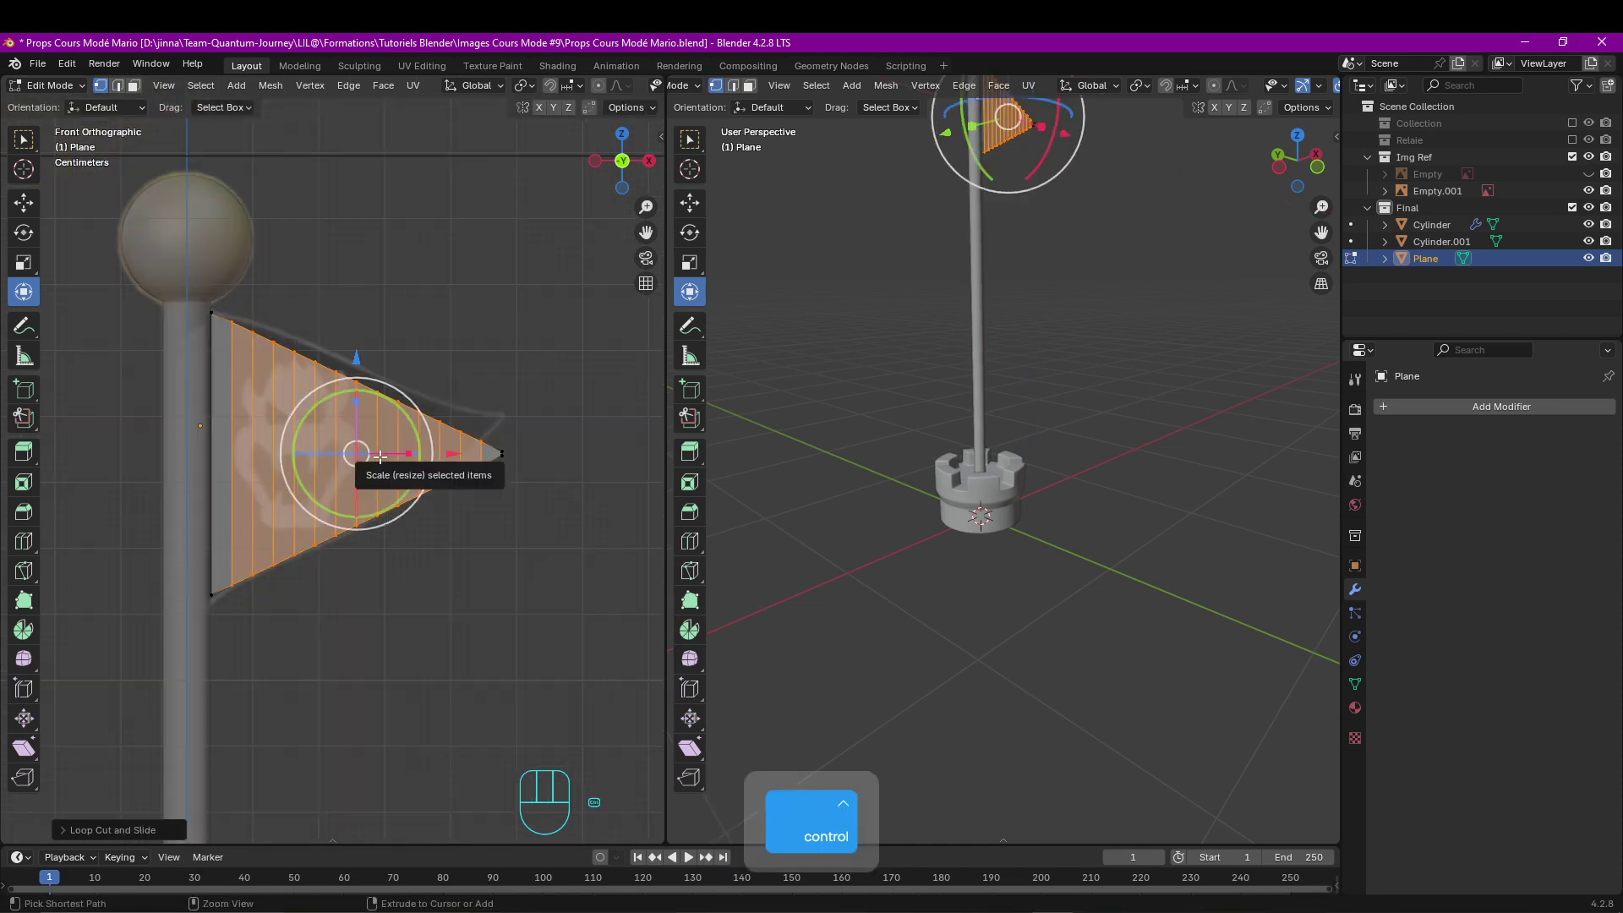
Add four evenly spaced loop cuts along the flag's length, from the pole side to the tip.
key("ctrl+r")
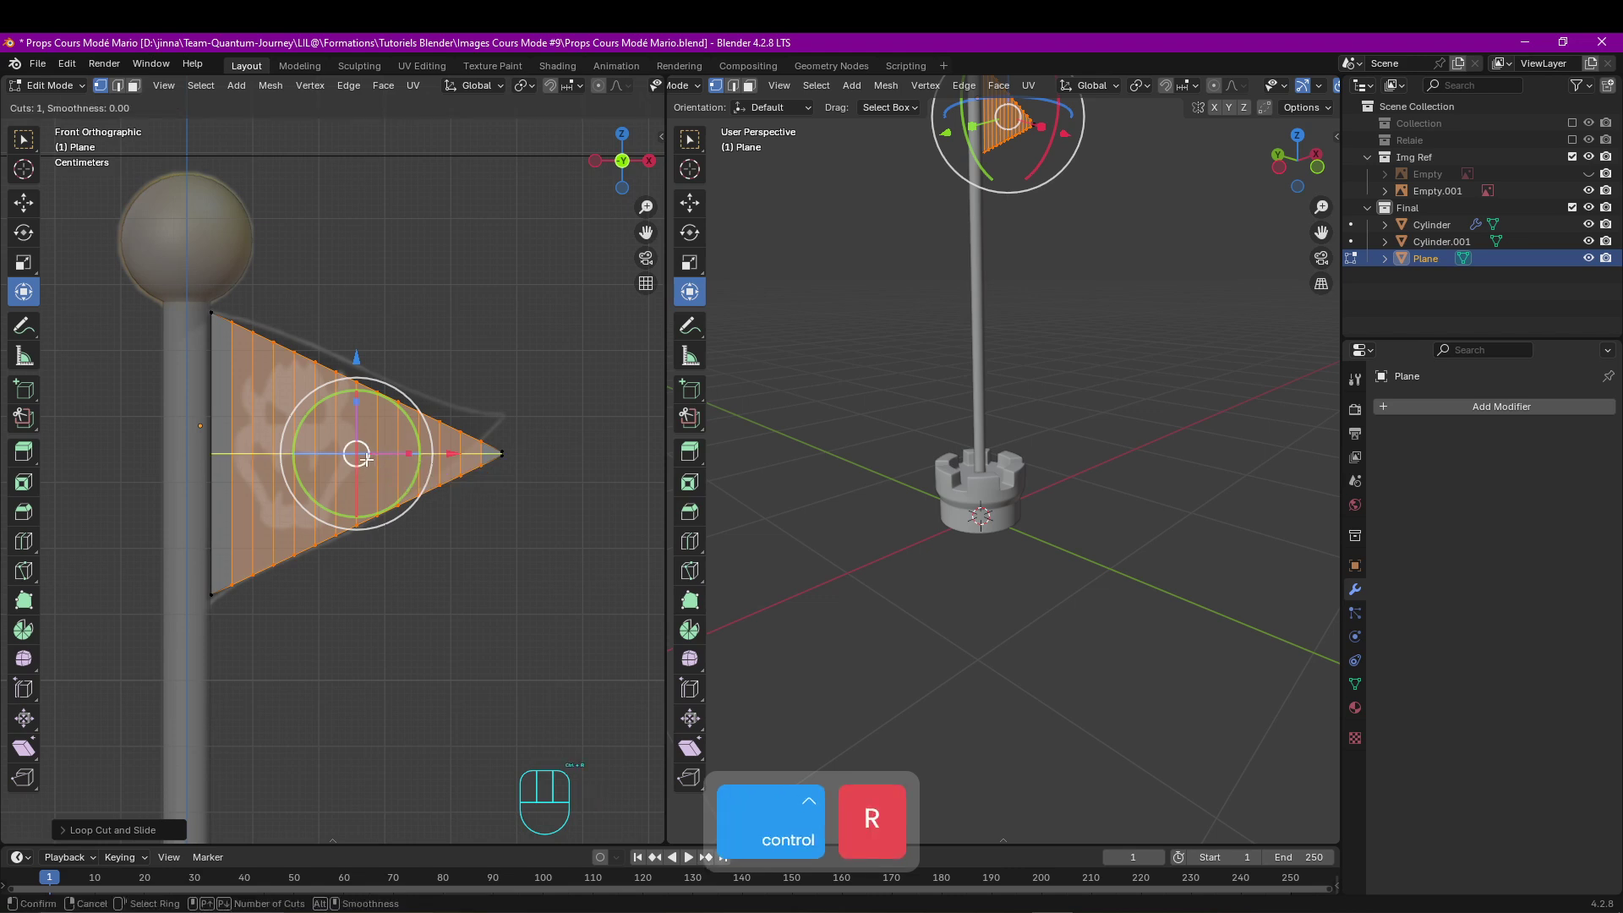
scroll(367, 459, "up", 2)
left_click(366, 459)
right_click(367, 459)
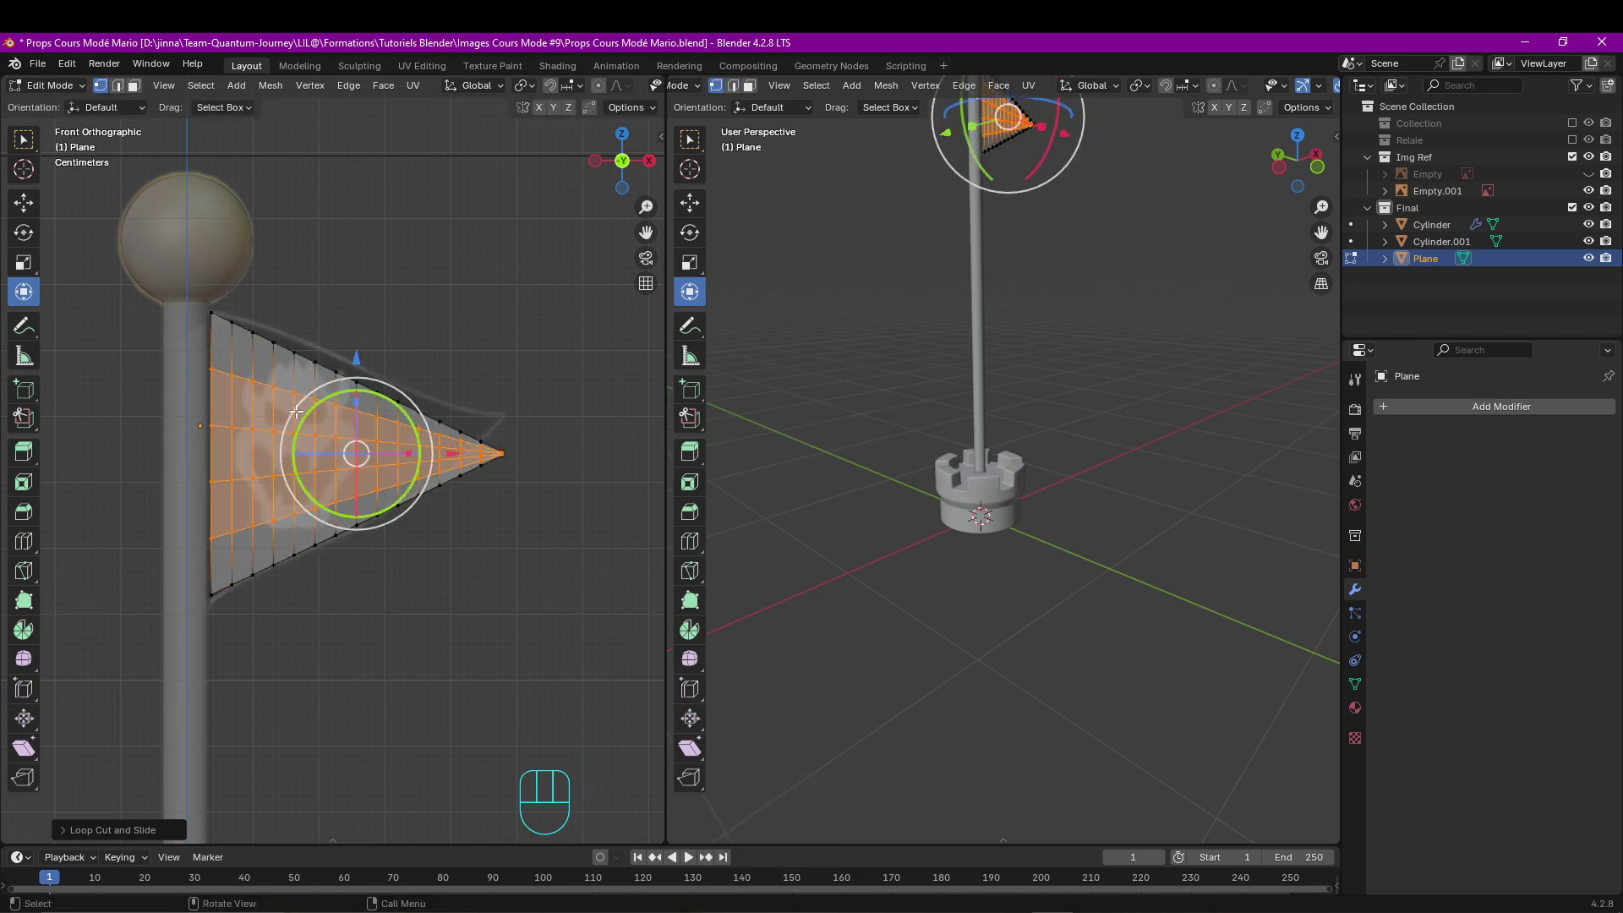
Select a vertical edge loop through the flag's emblem and turn on proportional editing.
left_click(293, 409, "alt")
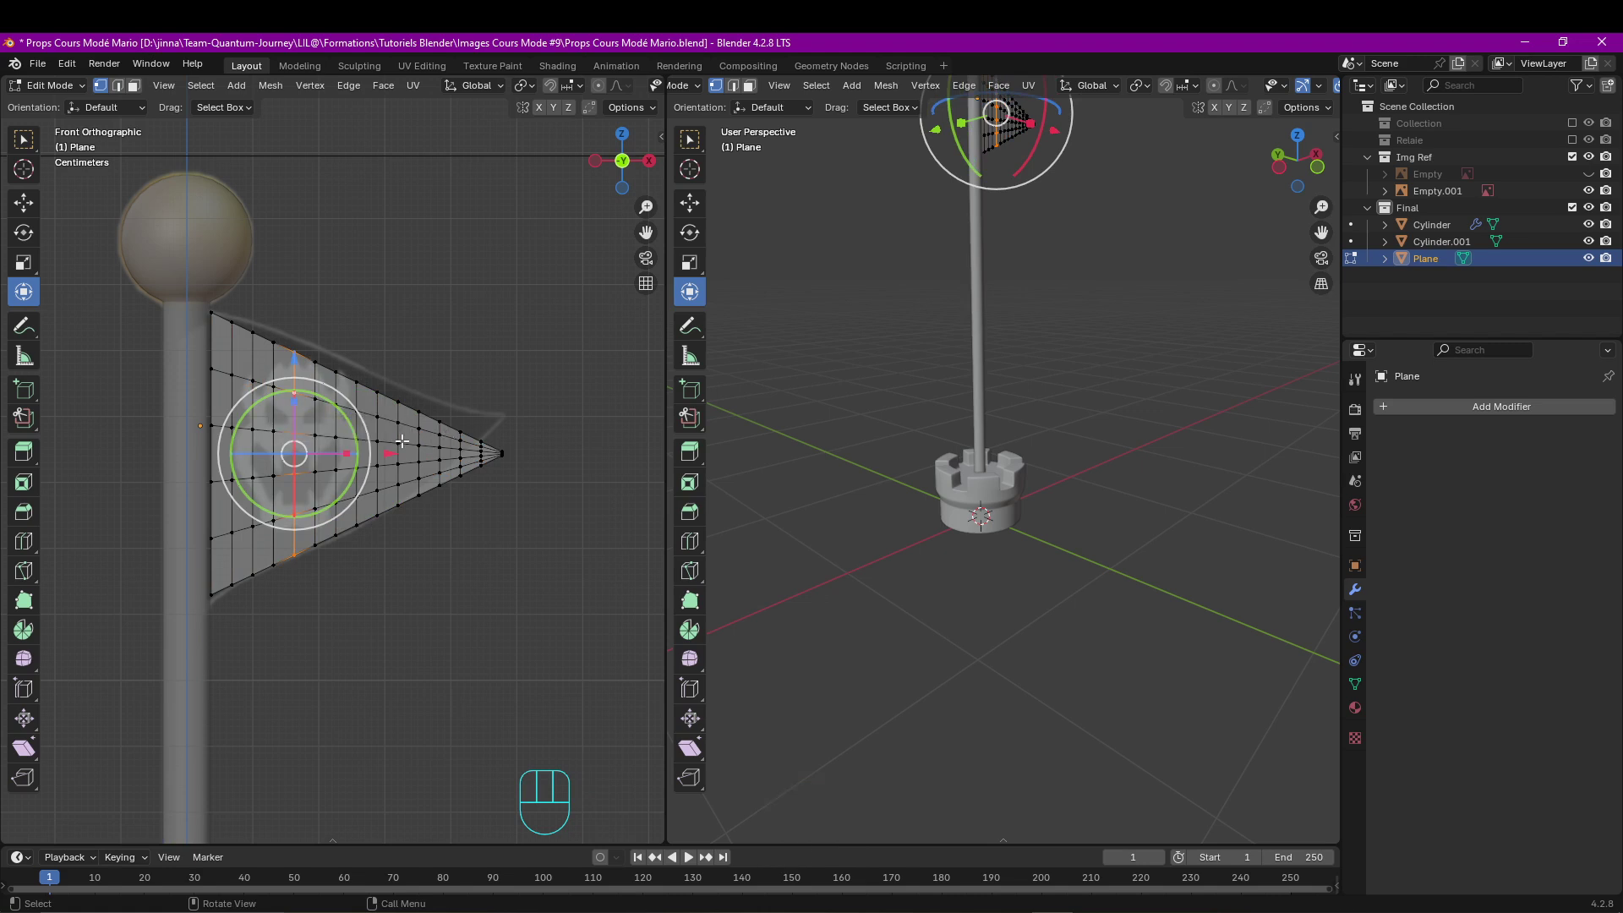
key("o")
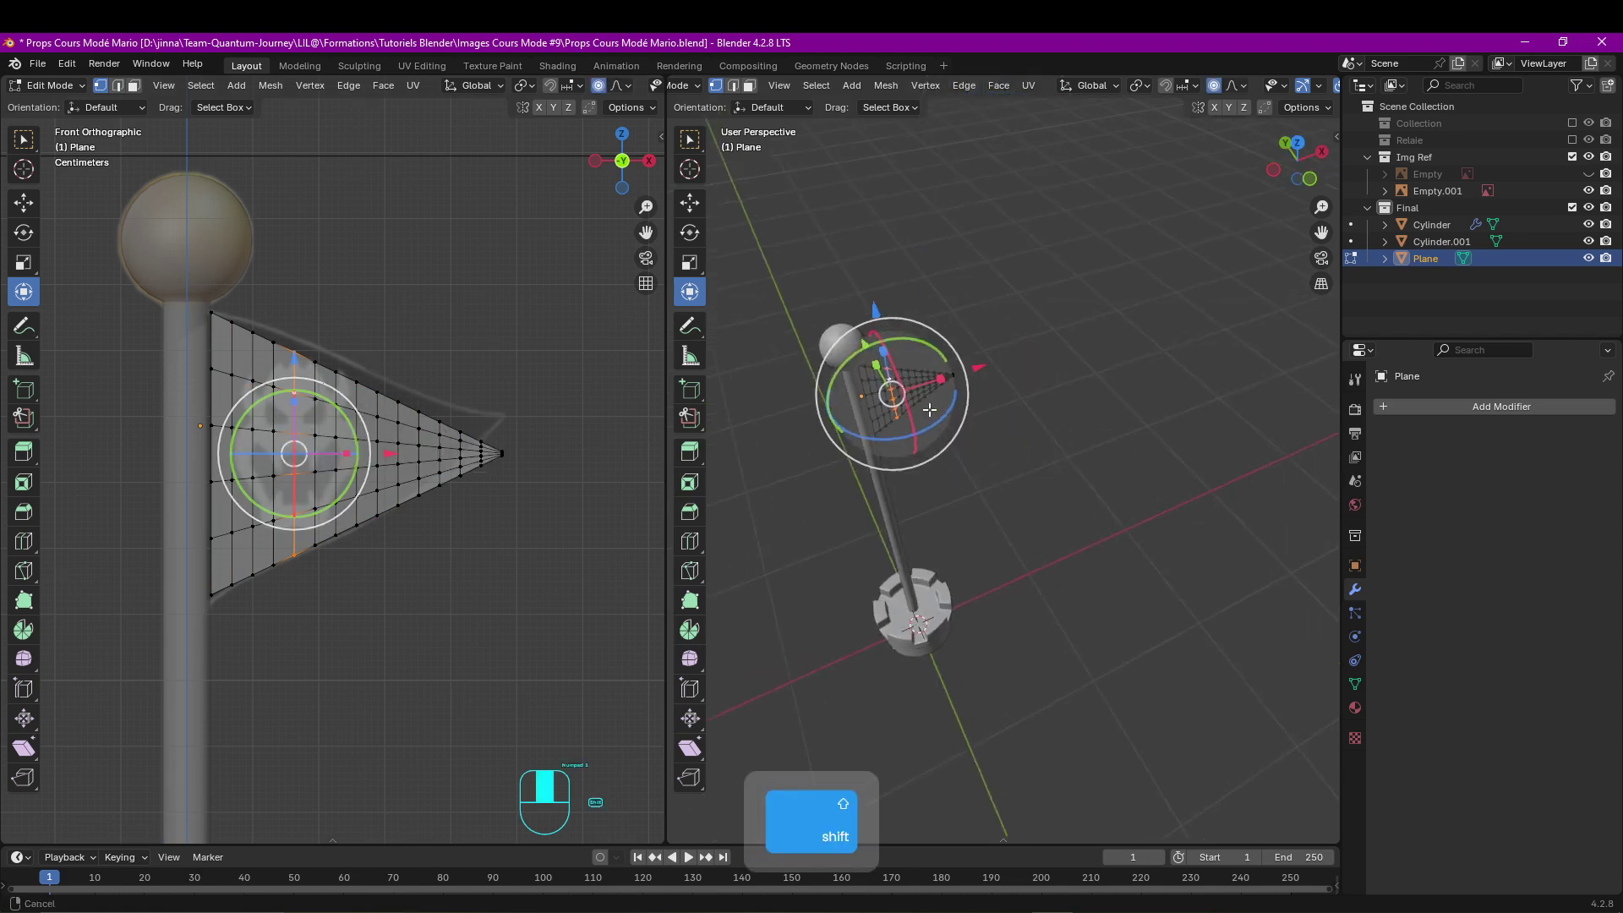
middle_click_drag(930, 410, 954, 283, "shift")
middle_click_drag(954, 283, 837, 313)
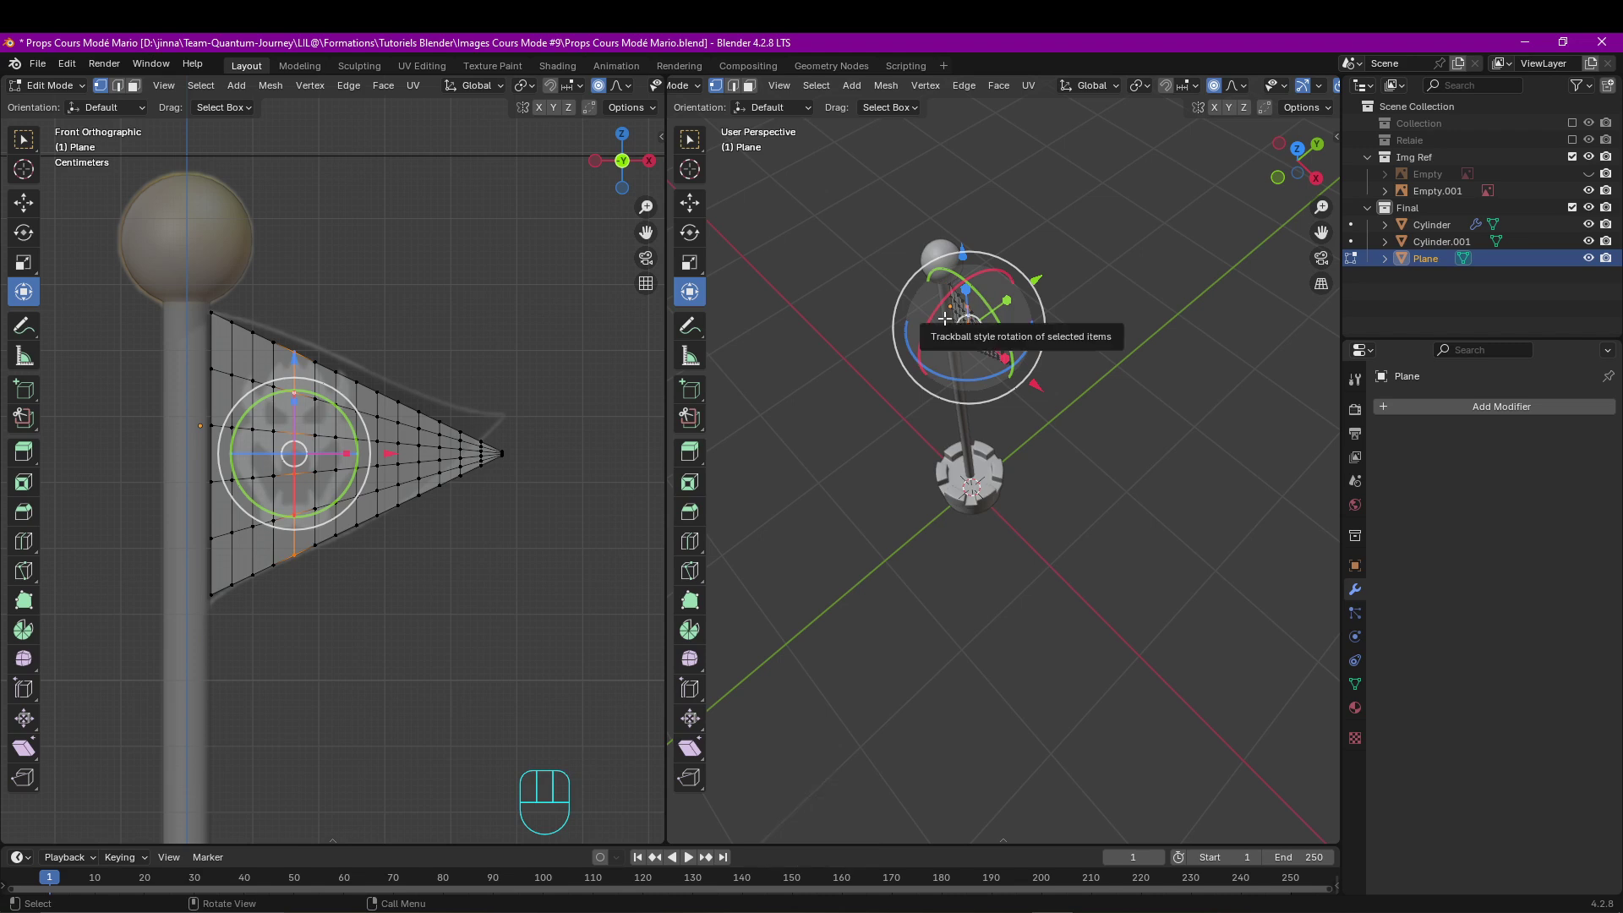
Return to Object Mode and add a Basis shape key to the flag plane.
left_click(1353, 685)
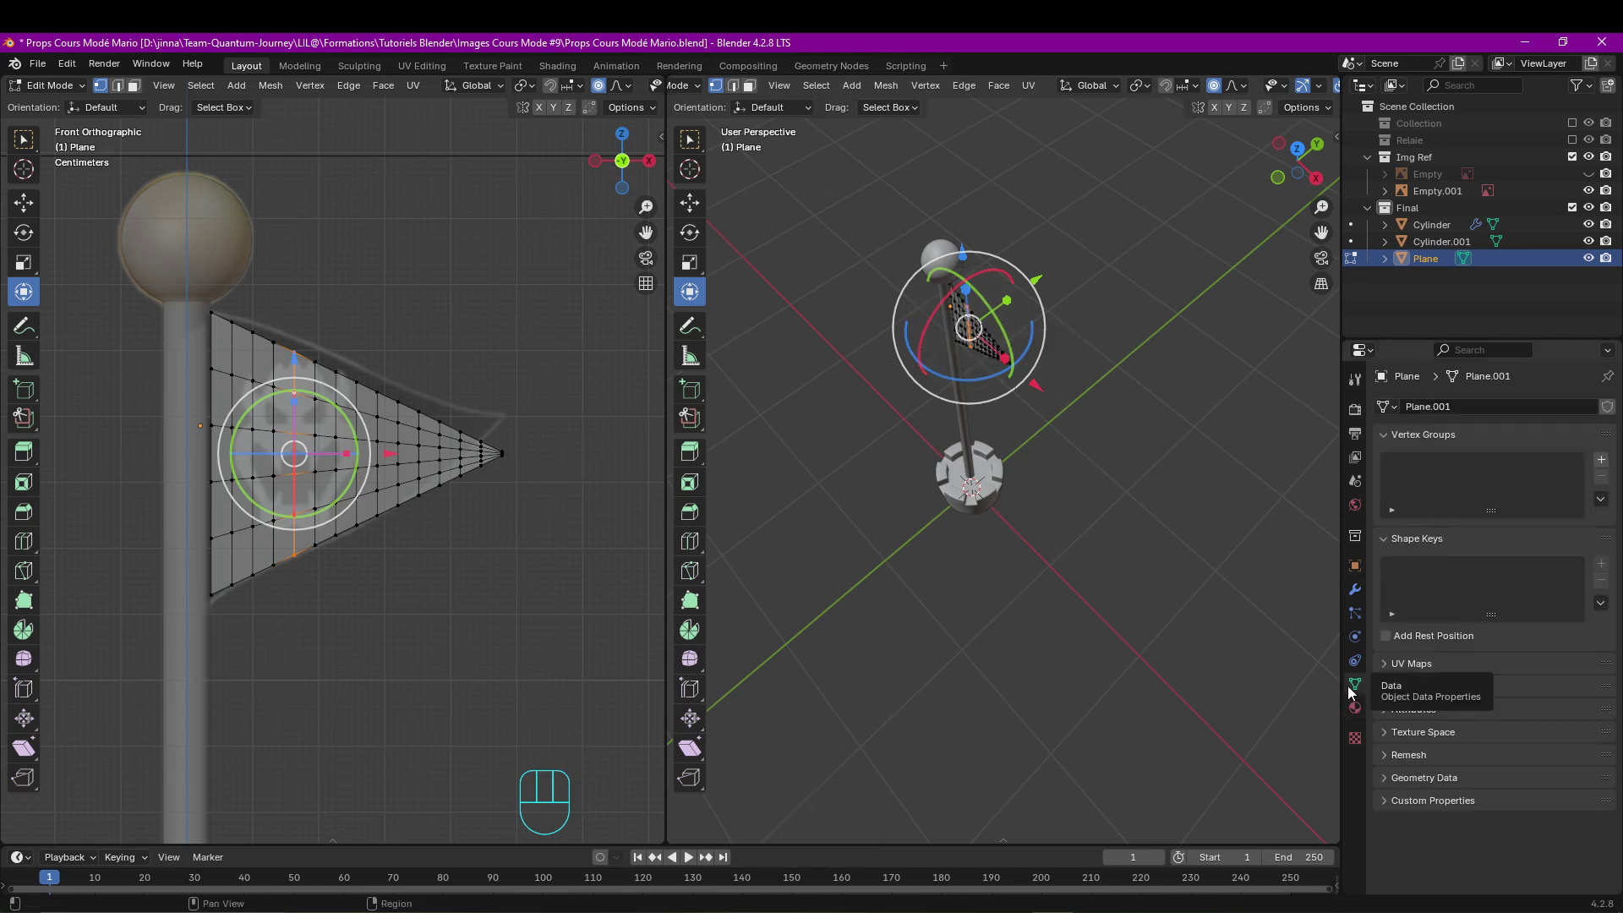
key("Tab")
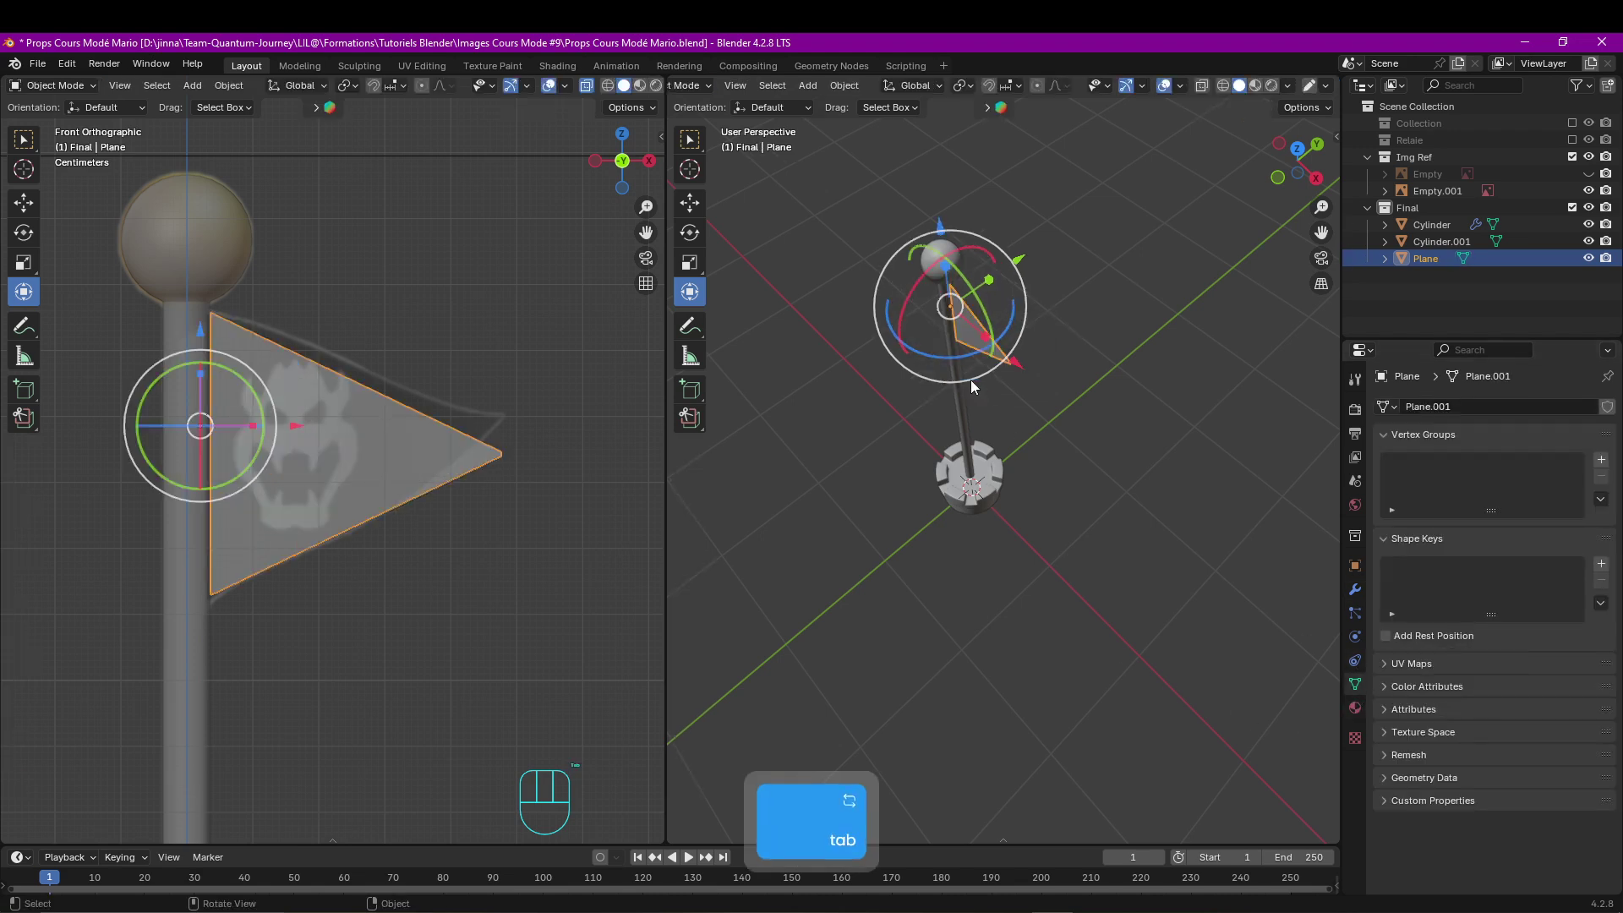
left_click(1600, 565)
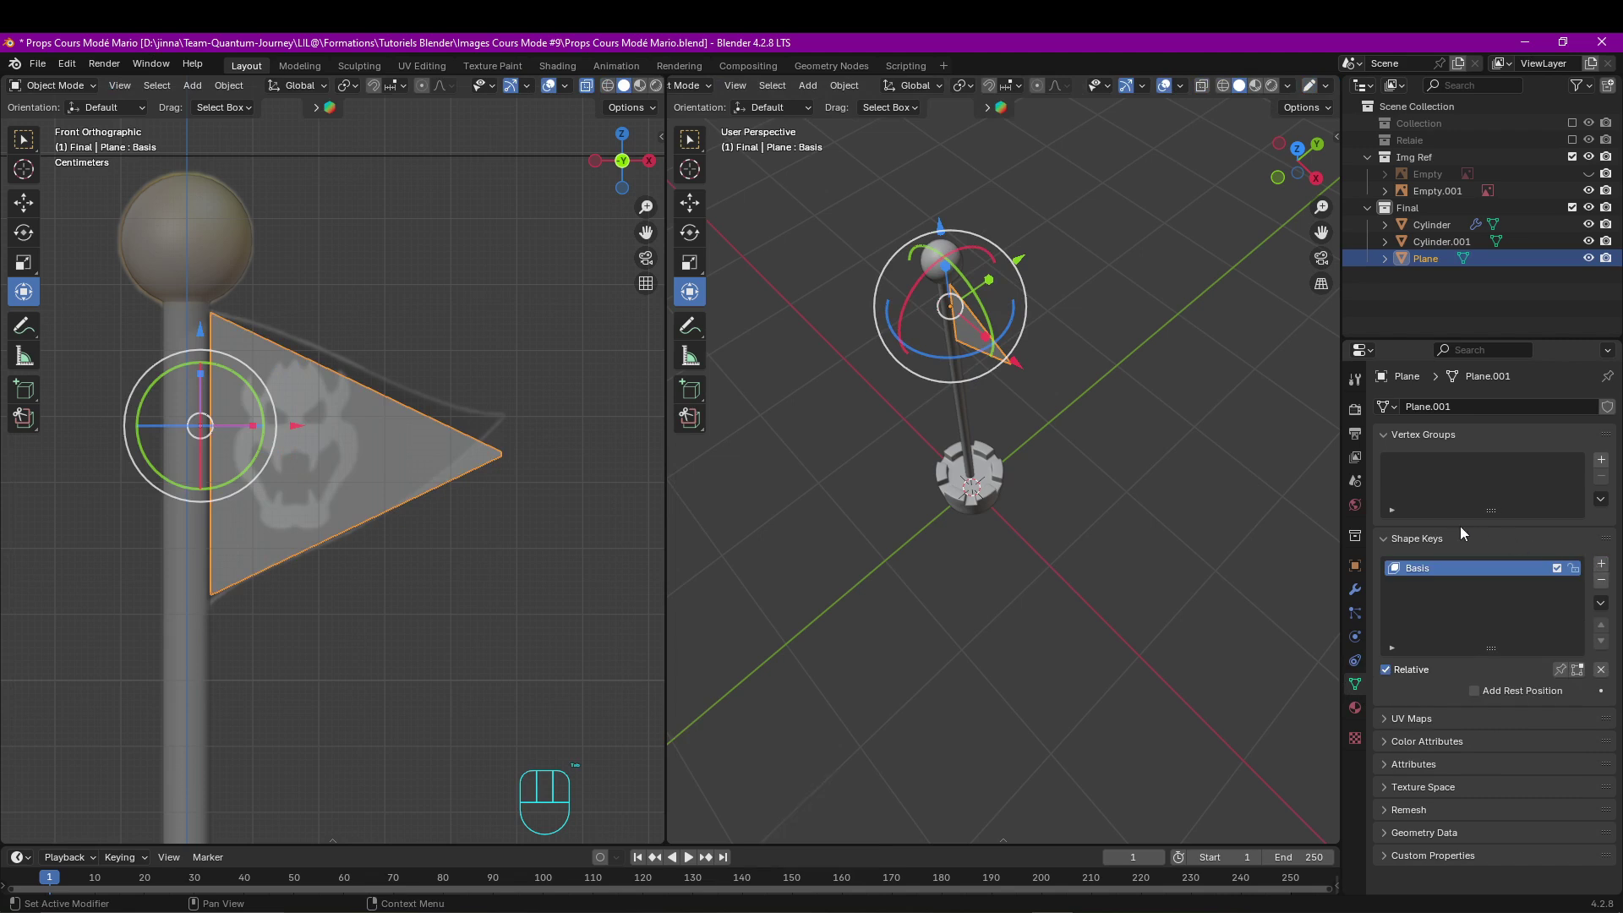
Add a second shape key, Key 1, to the flag plane and enter Edit Mode.
left_click(1600, 563)
key("Tab")
scroll(1016, 262, "up", 2)
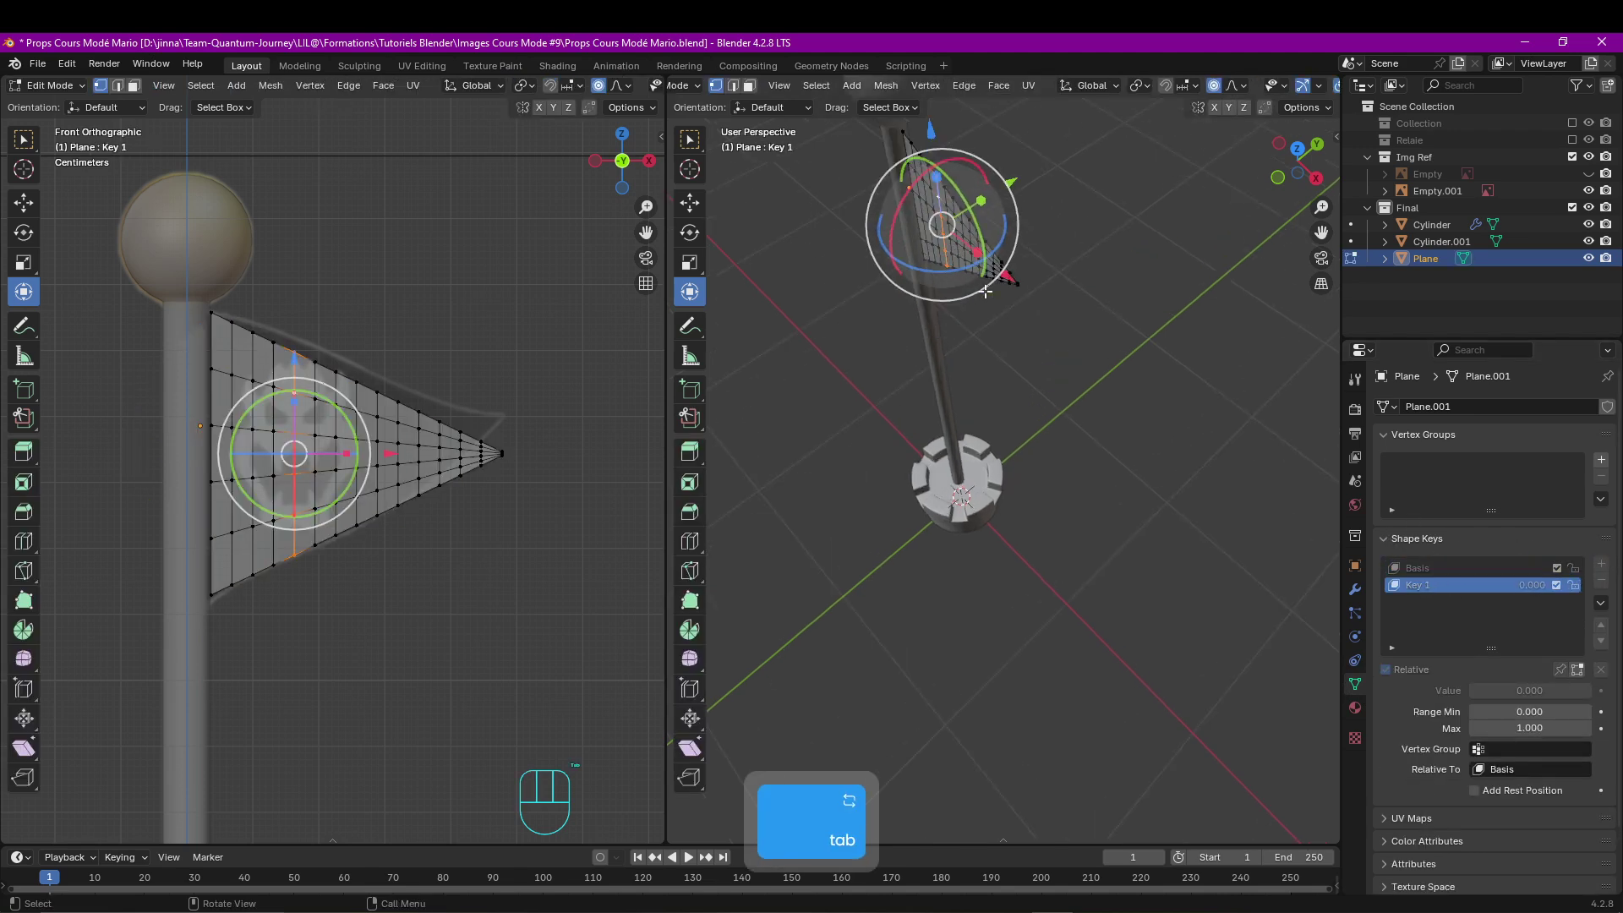
Select vertical edge loops on the flag and bend it into a wave with proportional editing for Key 1.
middle_click_drag(1015, 254, 1026, 324, "shift")
left_click_drag(1026, 324, 1073, 356)
scroll(1032, 321, "up", 3)
scroll(1032, 321, "down", 1)
scroll(1024, 372, "up", 2)
left_click(1019, 396, "alt")
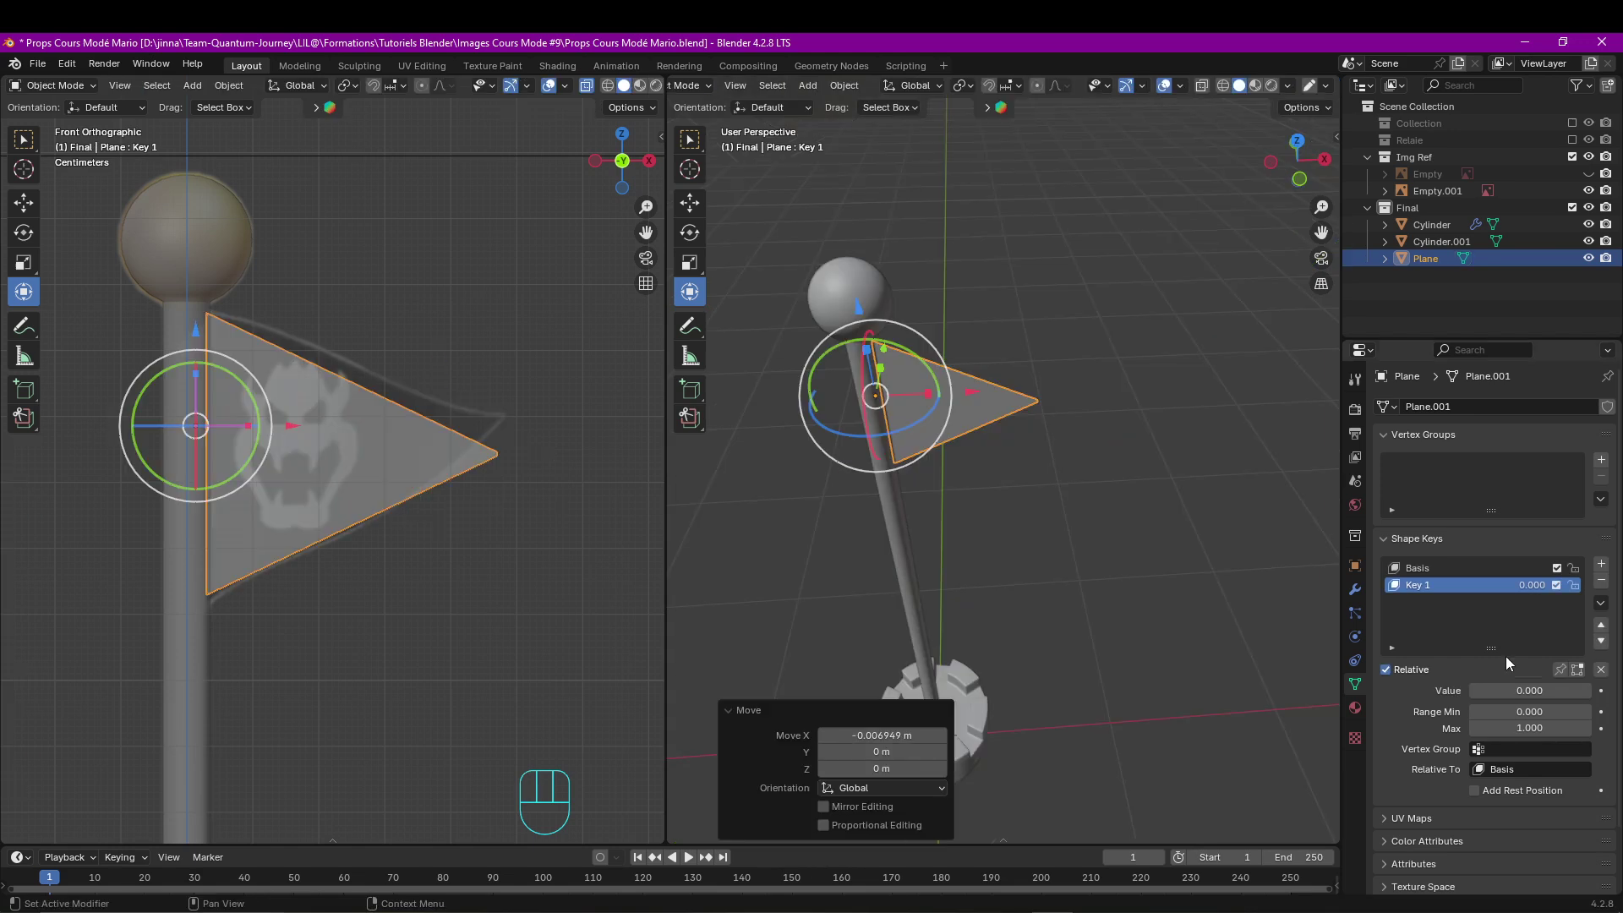
Set Key 1's minimum range to -1 and its value to -1.
left_click(1524, 712)
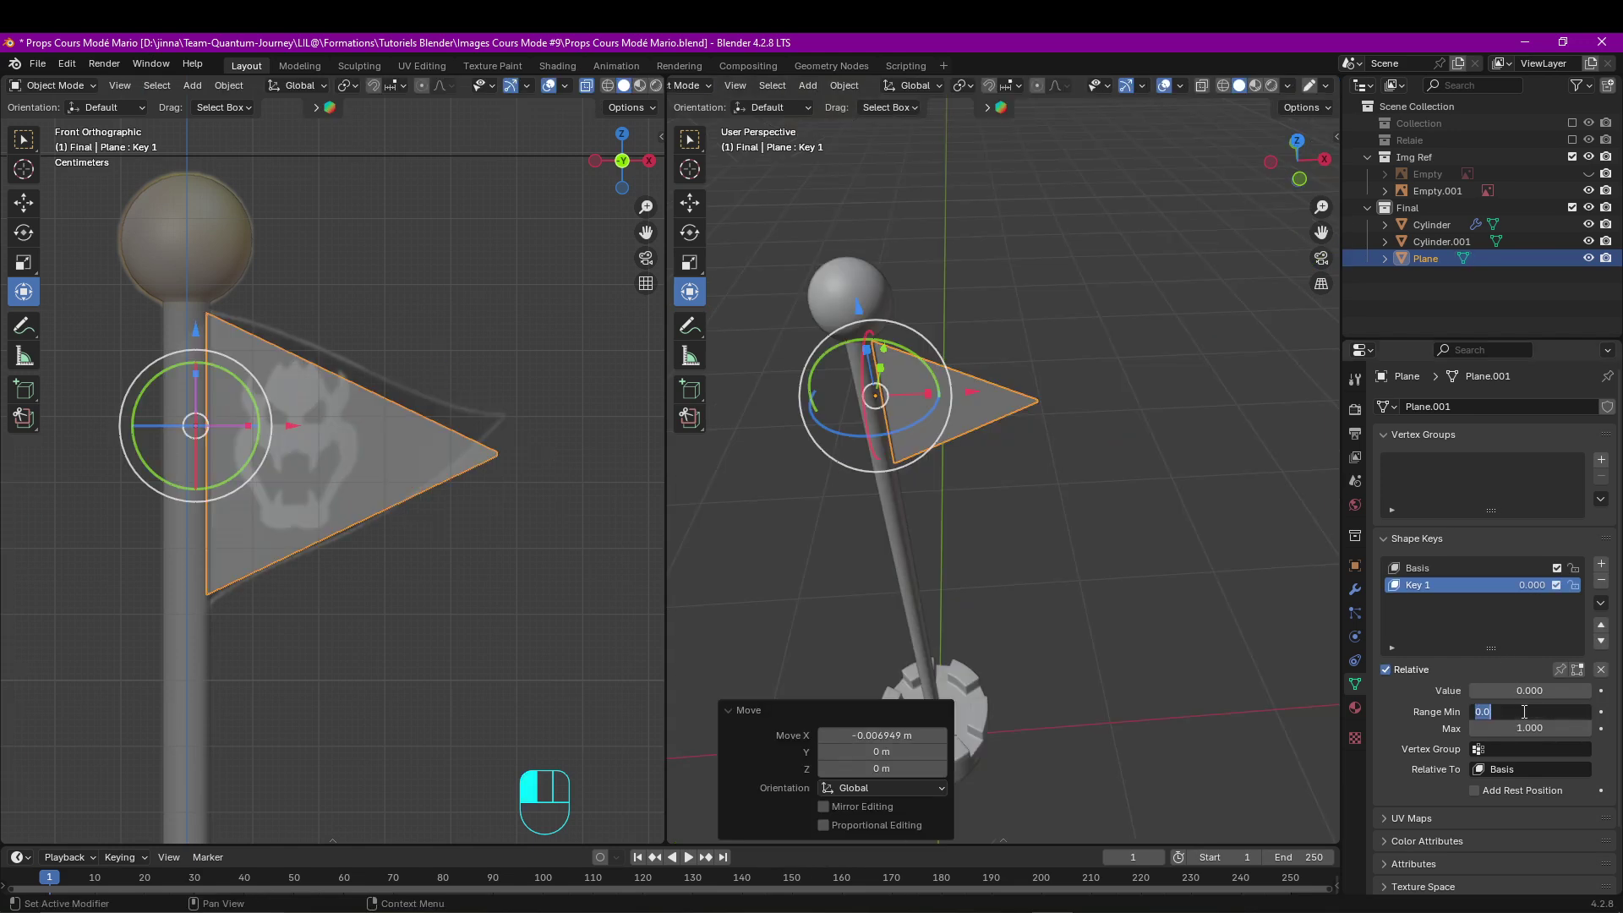
key("Escape")
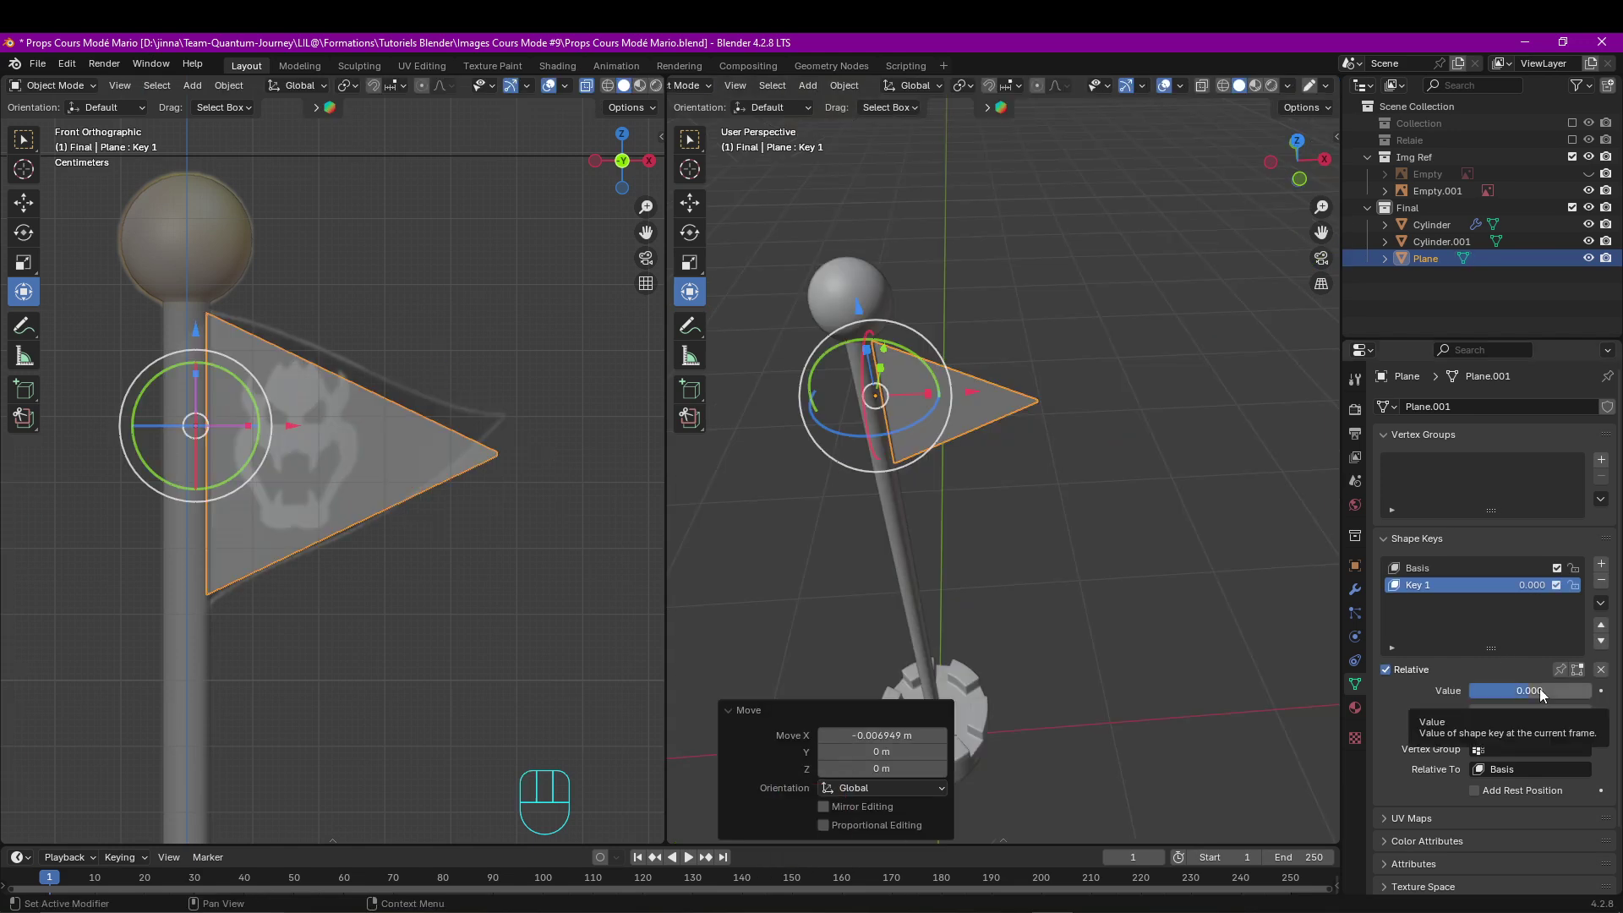
left_click_drag(1539, 689, 1471, 689)
Apply smooth shading to the wavy flag.
scroll(878, 378, "up", 3)
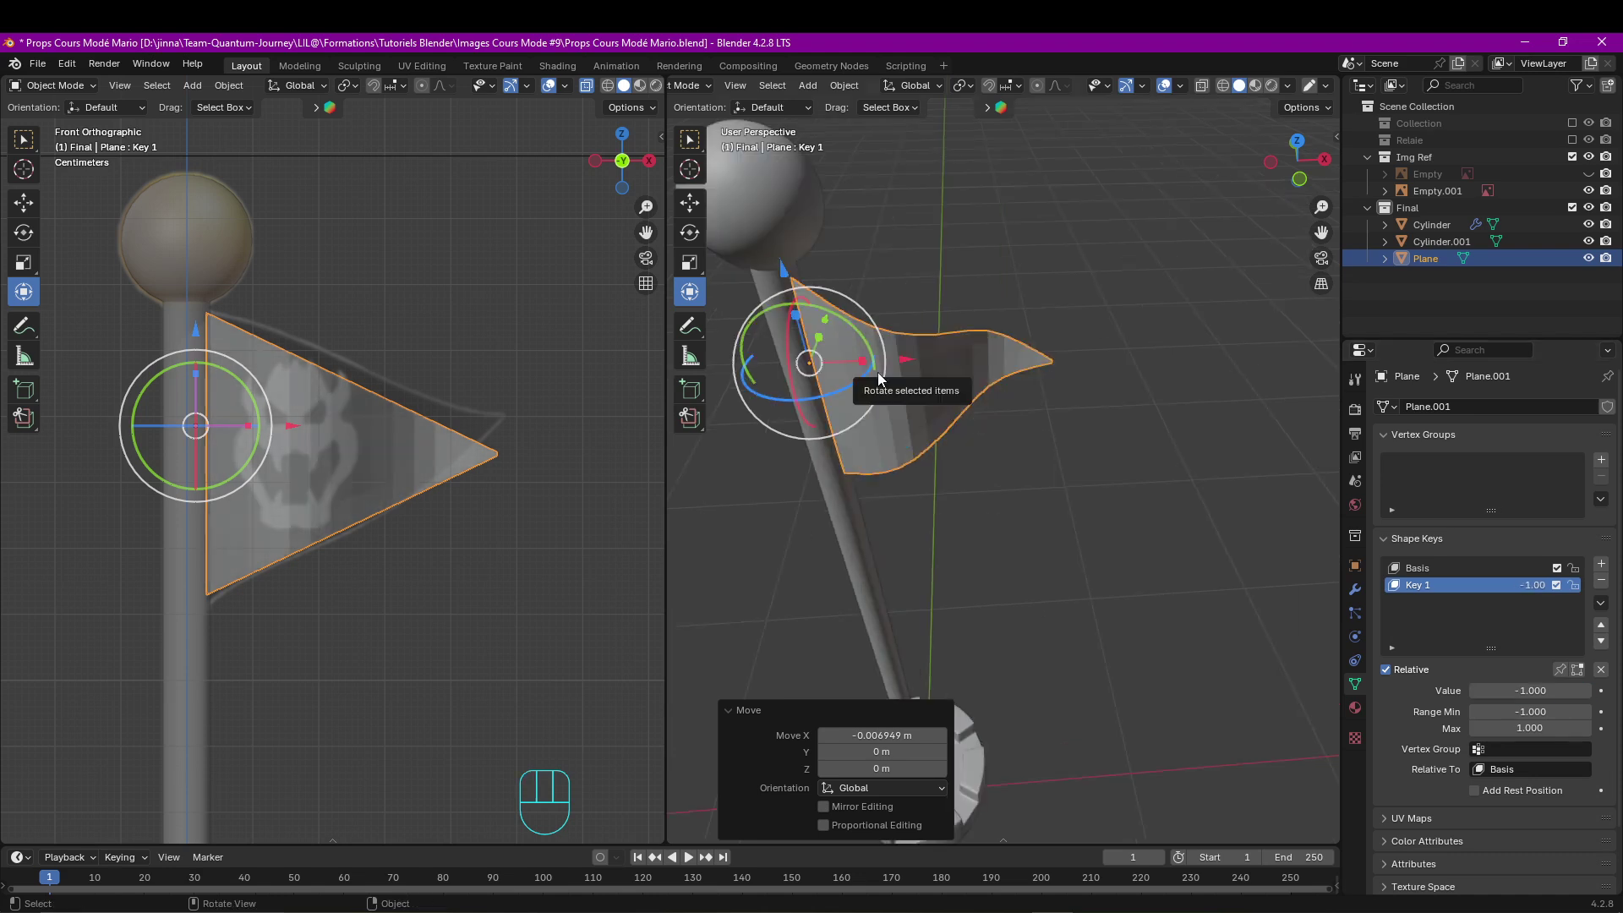
right_click(879, 378)
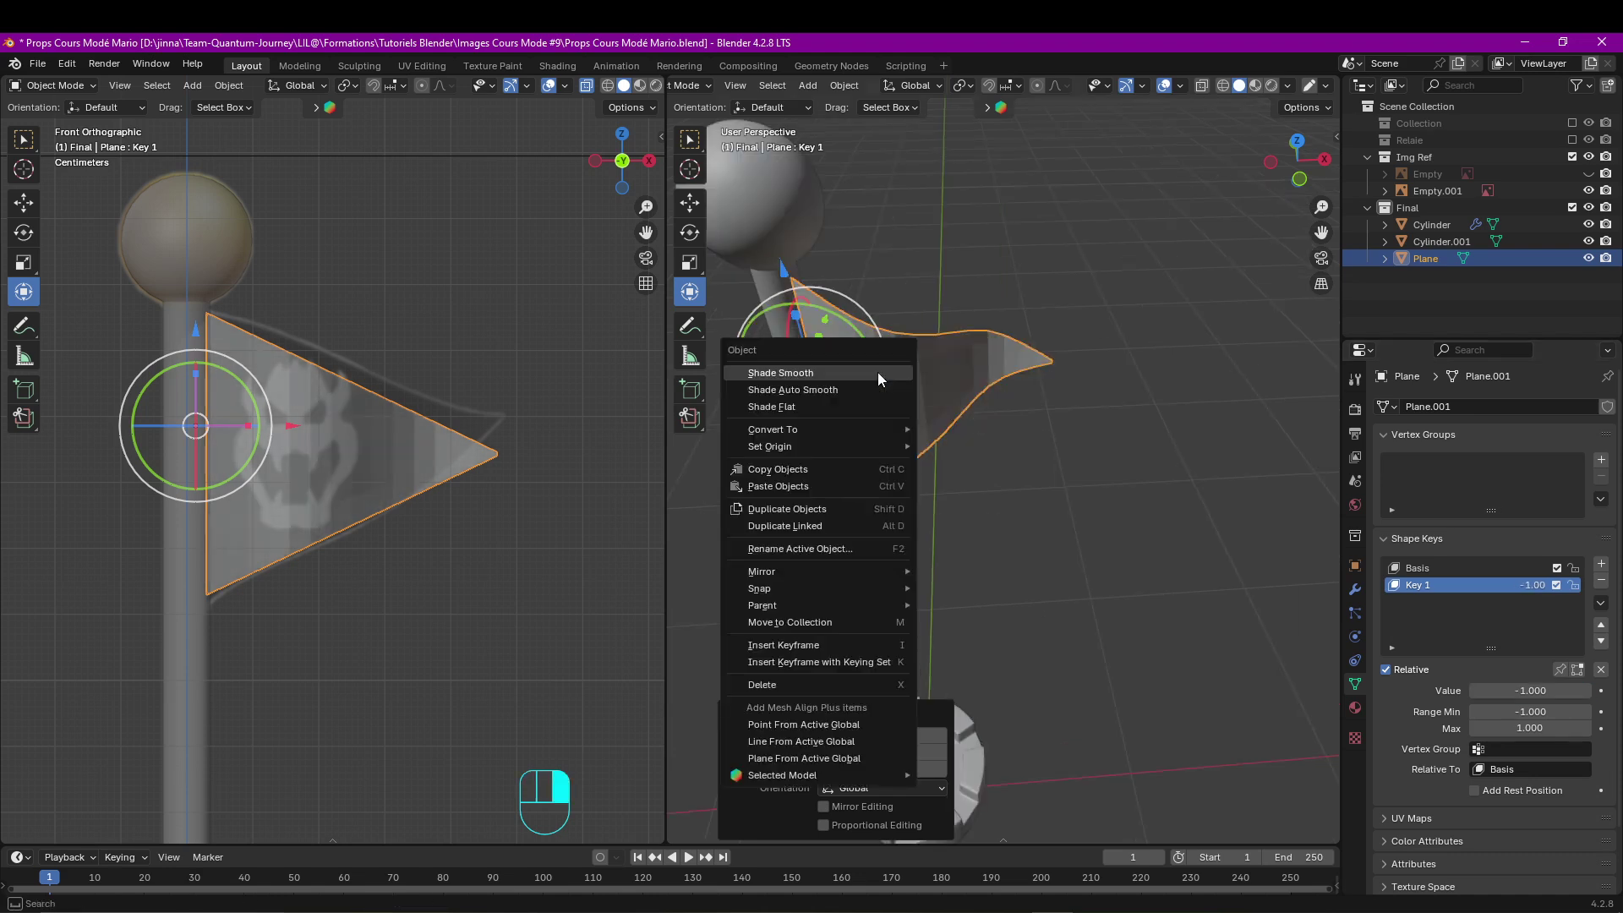